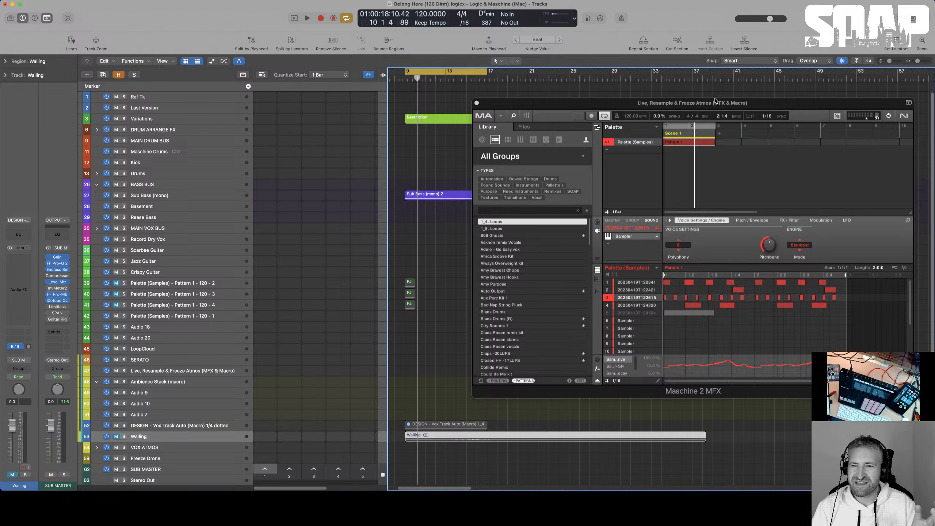
- Play the arrangement from bar 9 in the loop and unmute the Wailing track
{"action": "left_click", "coordinate": [698, 105]}
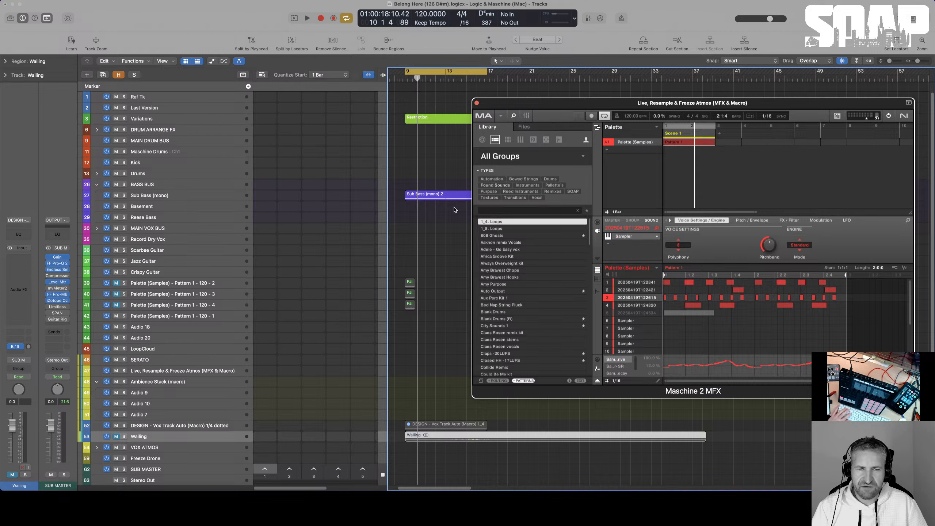
{"action": "key", "text": "space"}
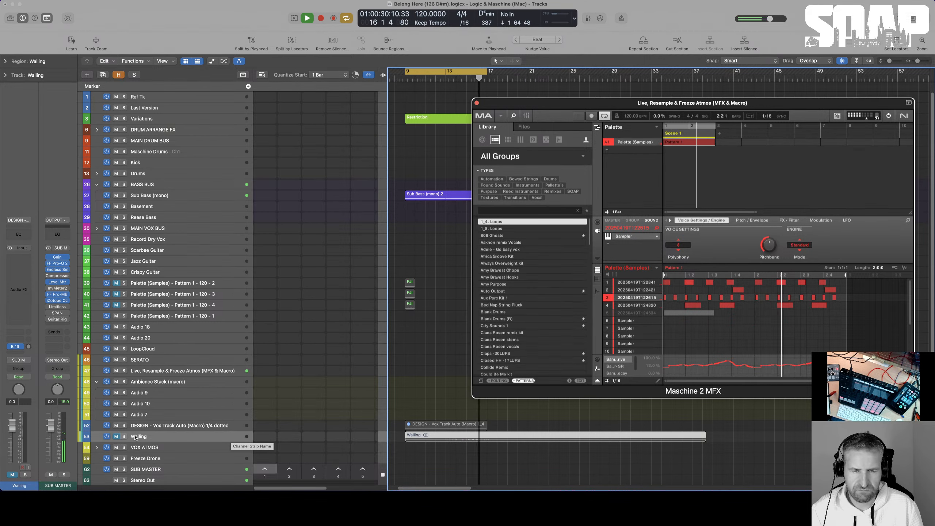
{"action": "left_click", "coordinate": [161, 437]}
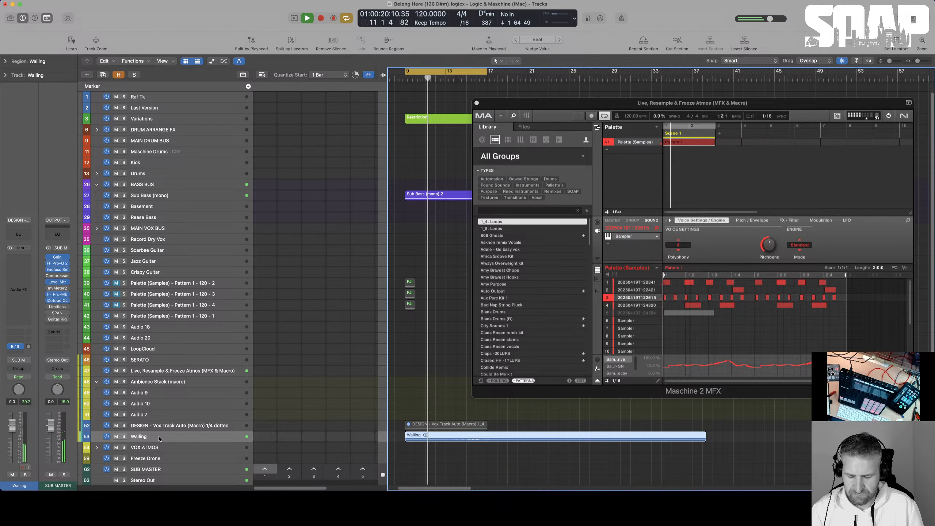
{"action": "key", "text": "XF86AudioRaiseVolume"}
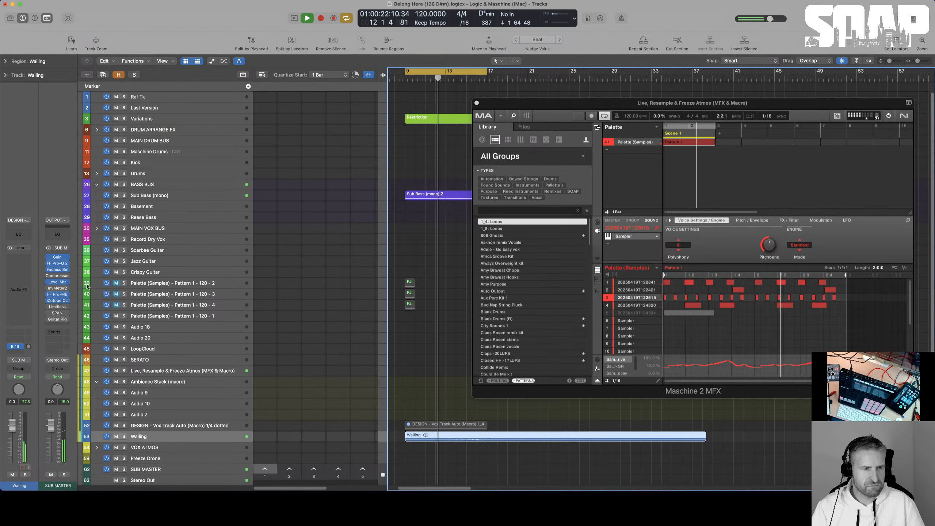
{"action": "left_click", "coordinate": [21, 270]}
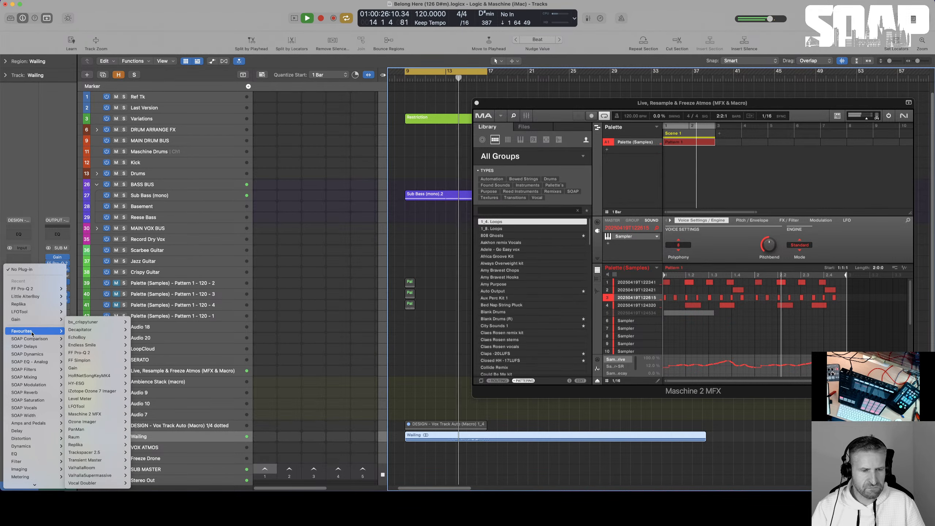
{"action": "left_click", "coordinate": [194, 425]}
{"action": "left_click", "coordinate": [187, 425]}
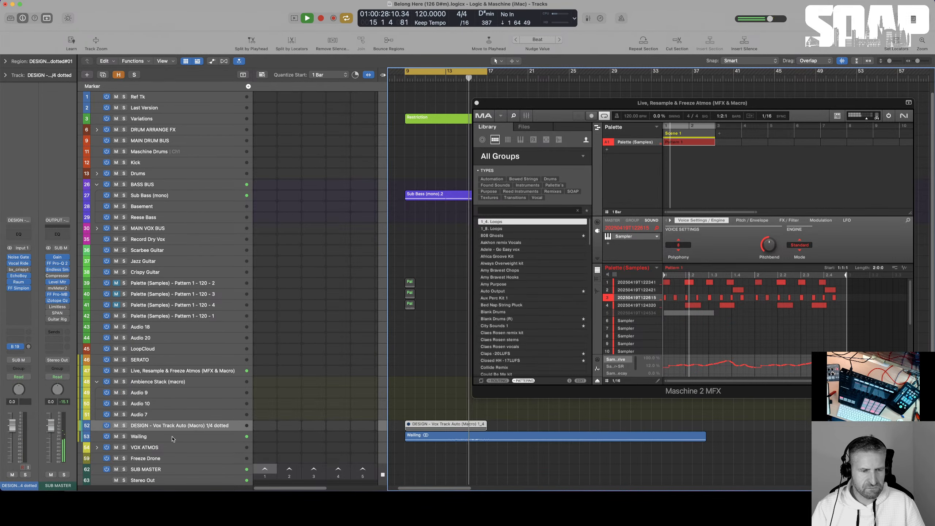
{"action": "left_click", "coordinate": [164, 437]}
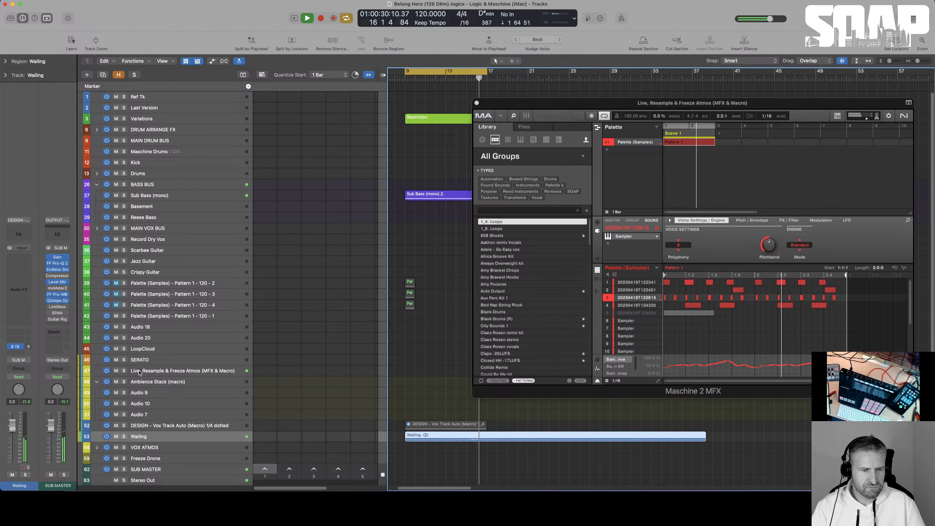
- Insert the stereo bx_crispytuner plug-in on the Wailing track's channel strip
{"action": "left_click", "coordinate": [17, 277]}
{"action": "mouse_move", "coordinate": [38, 337]}
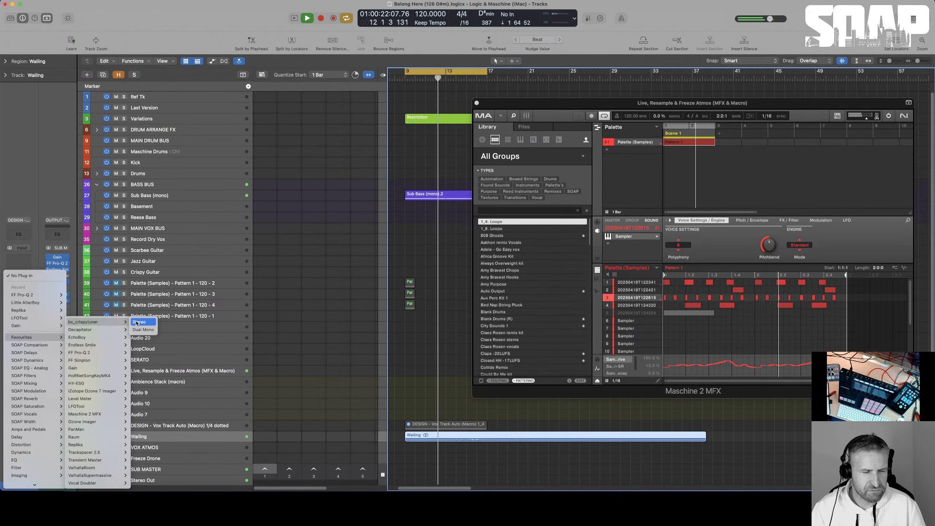
{"action": "left_click", "coordinate": [136, 322]}
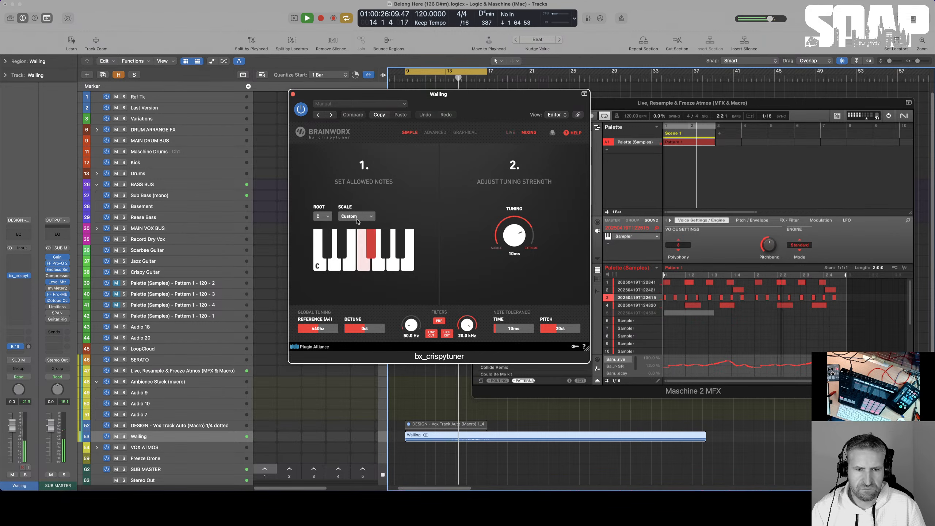
- Set the tuner's root to D#, the scale to Minor and the tuning strength to 150 ms
{"action": "left_click", "coordinate": [319, 217]}
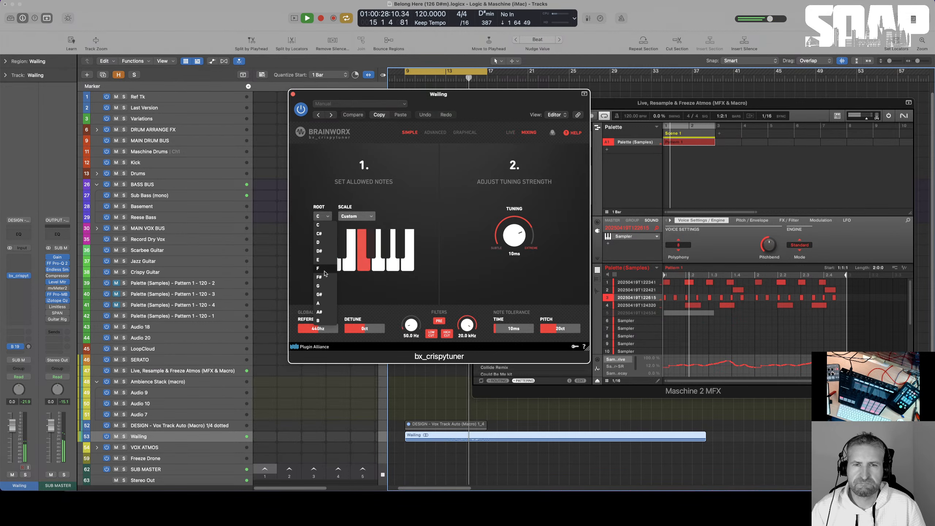
{"action": "left_click", "coordinate": [319, 251]}
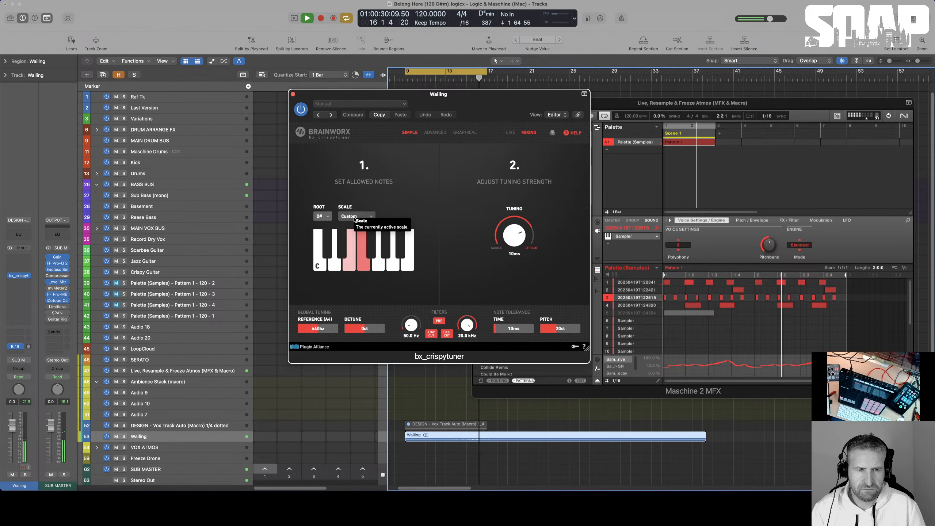
{"action": "left_click", "coordinate": [356, 216]}
{"action": "left_click", "coordinate": [352, 243]}
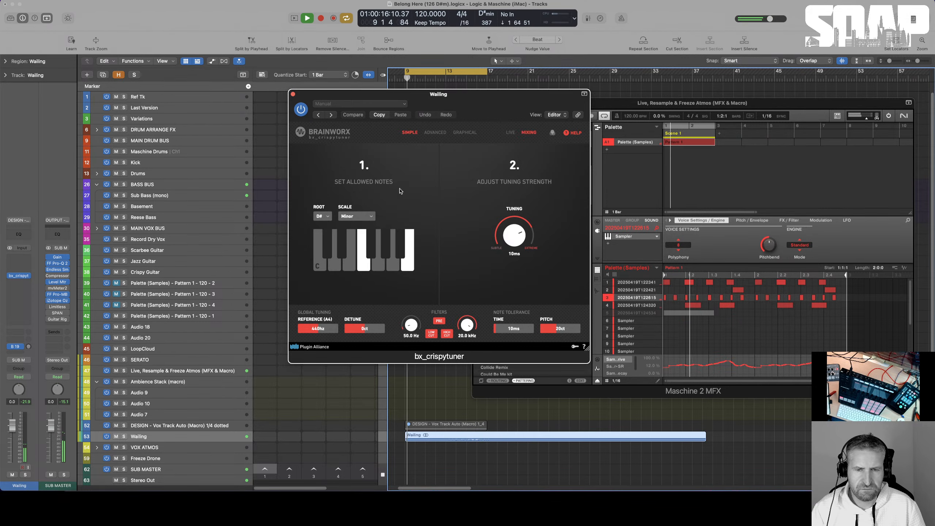
{"action": "left_click_drag", "start_coordinate": [513, 238], "coordinate": [512, 325]}
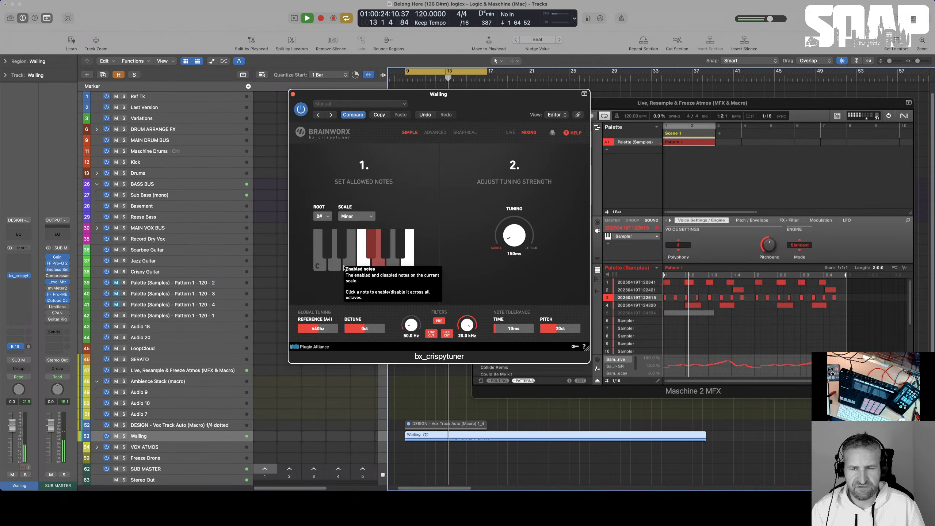
- Bypass bx_crispytuner on the Wailing track, close its window and stop playback
{"action": "left_click", "coordinate": [301, 111]}
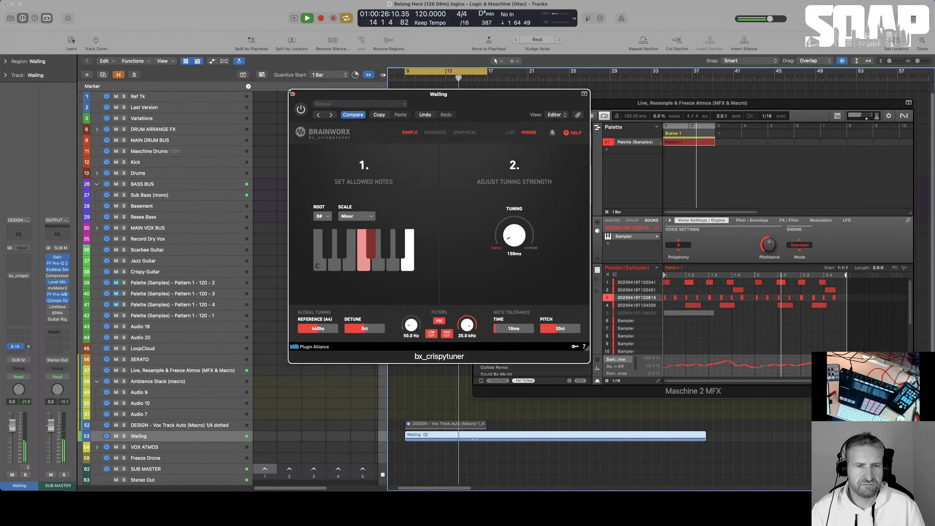
{"action": "left_click", "coordinate": [293, 95]}
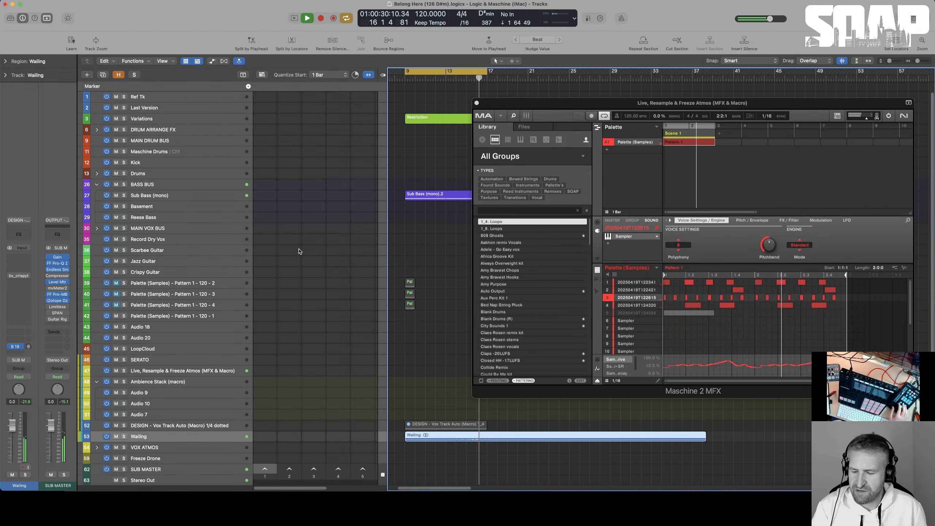
{"action": "key", "text": "space"}
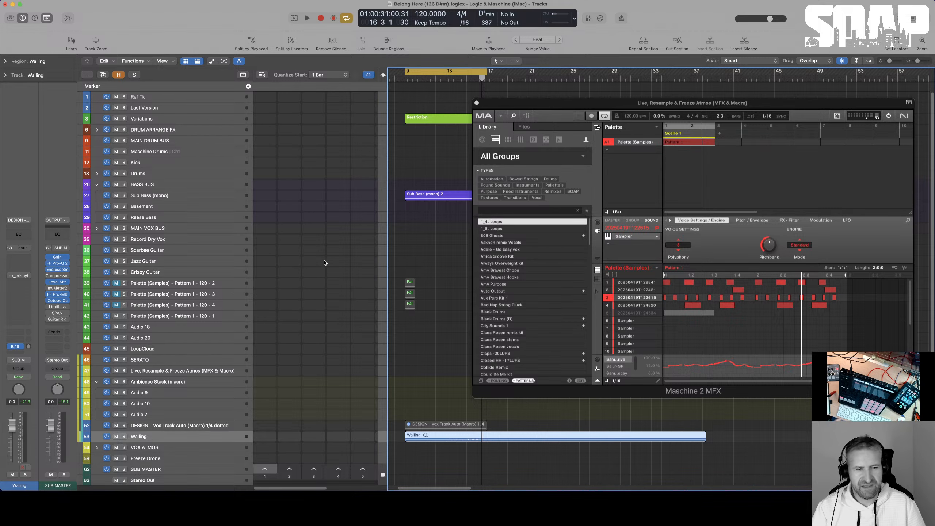
- Enlarge the tracks vertically and horizontally, then unmute the Palette (Samples) Pattern 1 tracks 2, 3 and 4
{"action": "key", "text": "super+Down"}
{"action": "key", "text": "super+Down"}
{"action": "key", "text": "super+Down"}
{"action": "key", "text": "super+Down"}
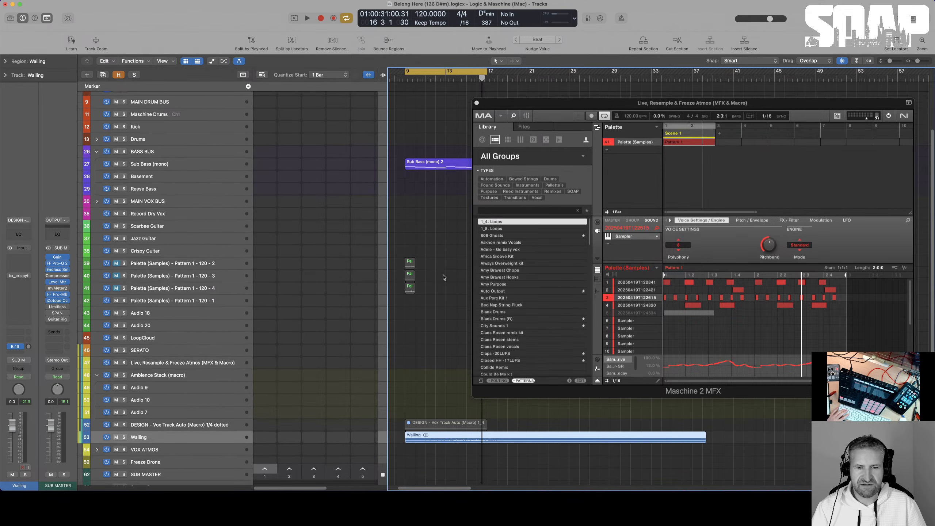
{"action": "key", "text": "super+Right"}
{"action": "key", "text": "super+Right"}
{"action": "key", "text": "super+Right"}
{"action": "scroll", "coordinate": [444, 277], "scroll_direction": "up", "scroll_amount": 5}
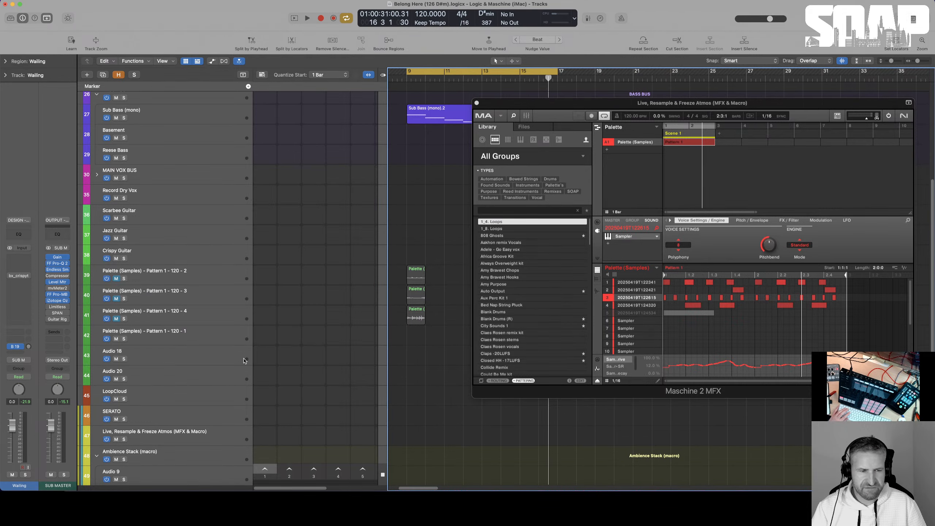
{"action": "scroll", "coordinate": [229, 325], "scroll_direction": "down", "scroll_amount": 2}
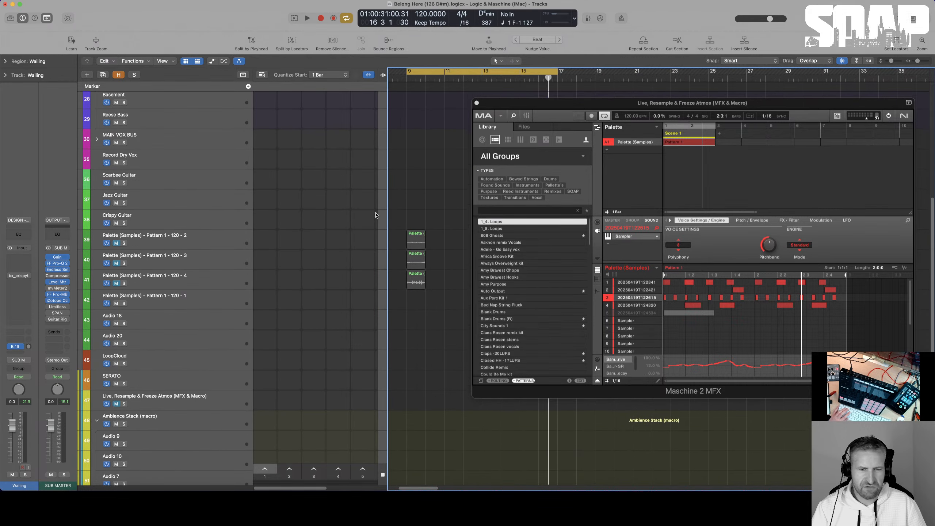
{"action": "left_click_drag", "start_coordinate": [113, 246], "coordinate": [114, 271]}
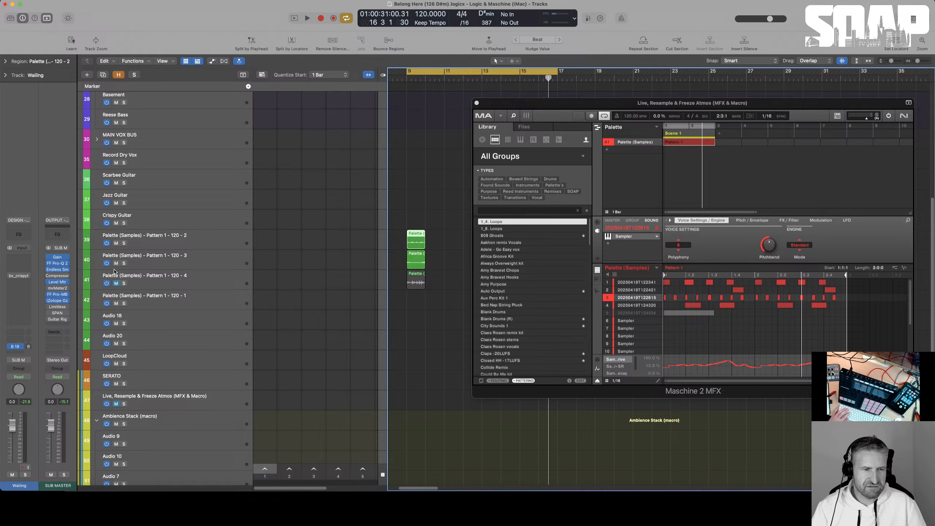
{"action": "left_click", "coordinate": [415, 244]}
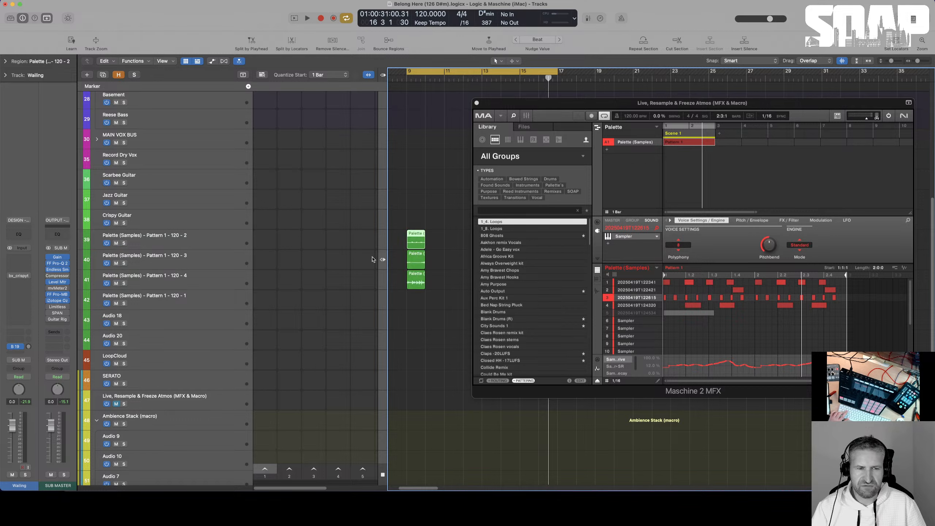
- Solo the Palette (Samples) Pattern 1 - 120 - 2 track and loop playback over its region at bar 9
{"action": "left_click", "coordinate": [124, 243]}
{"action": "key", "text": "space"}
{"action": "key", "text": "super+u"}
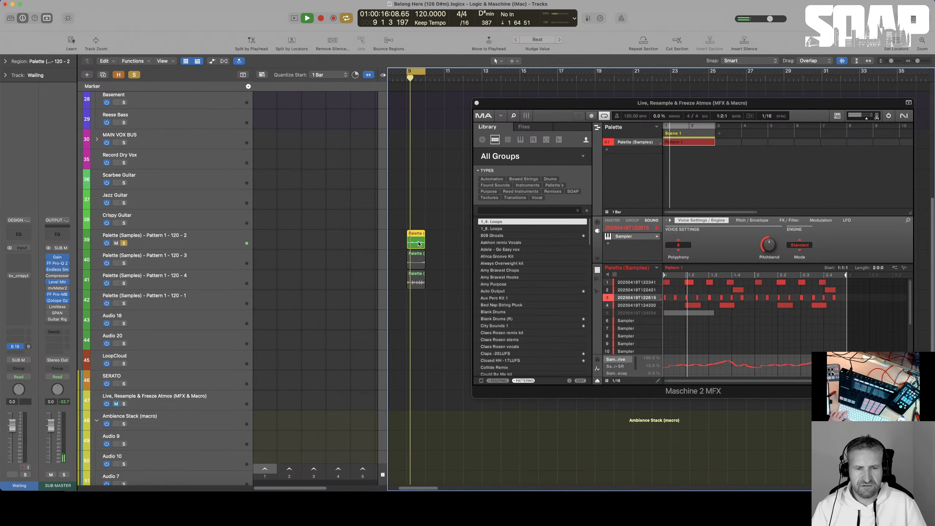
{"action": "key", "text": "space"}
- Audition the Palette (Samples) Pattern 1 tracks 3 and 4 in solo, one after the other
{"action": "left_click", "coordinate": [124, 262]}
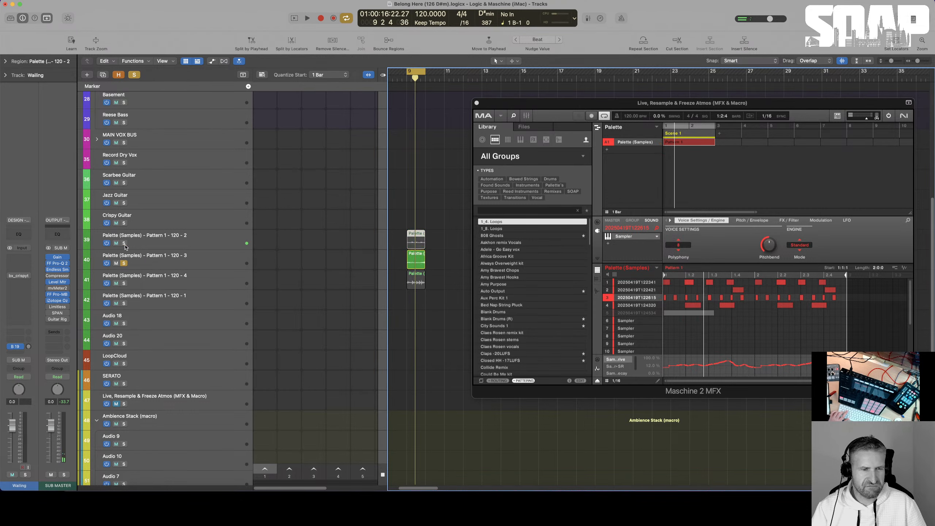
{"action": "key", "text": "space"}
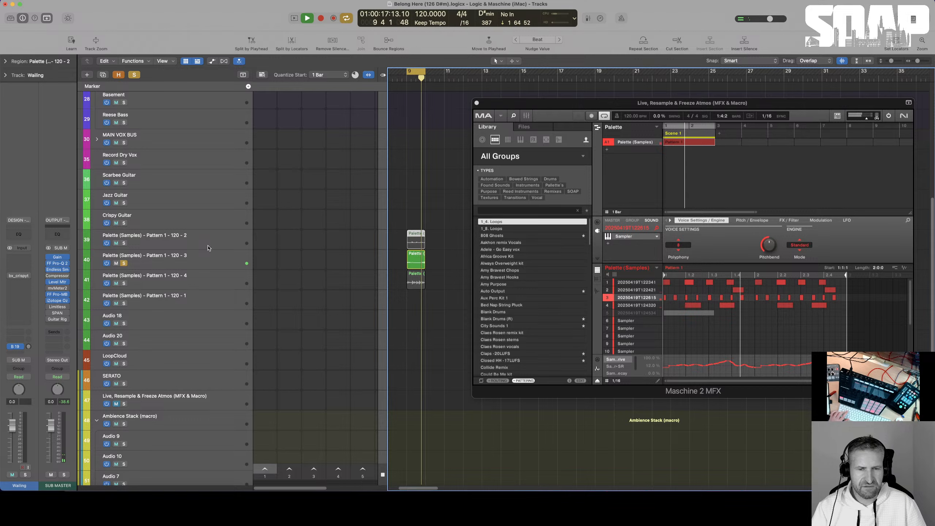
{"action": "key", "text": "space"}
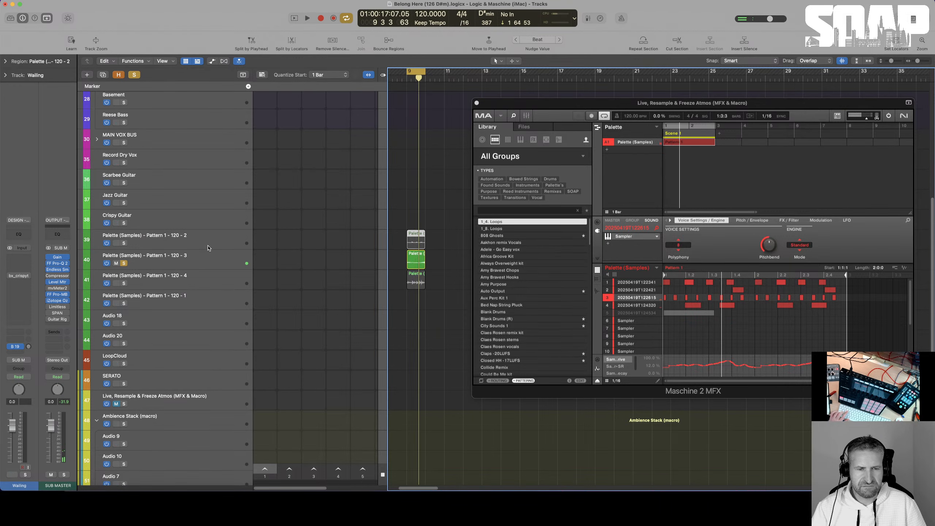
{"action": "left_click", "coordinate": [124, 283]}
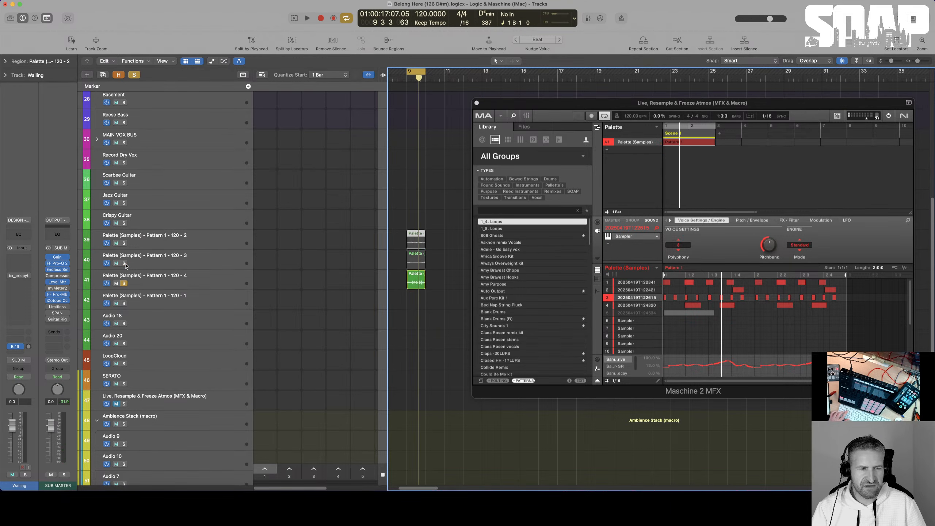
{"action": "key", "text": "space"}
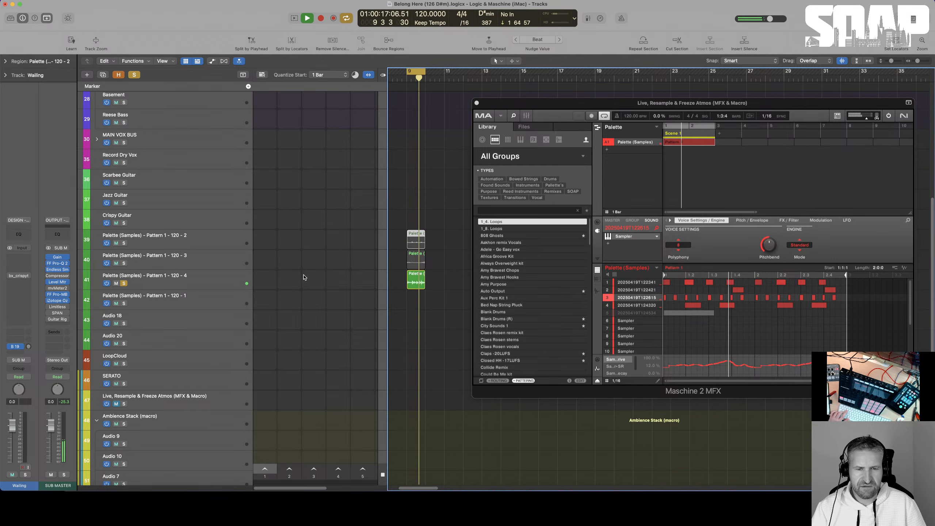
{"action": "key", "text": "space"}
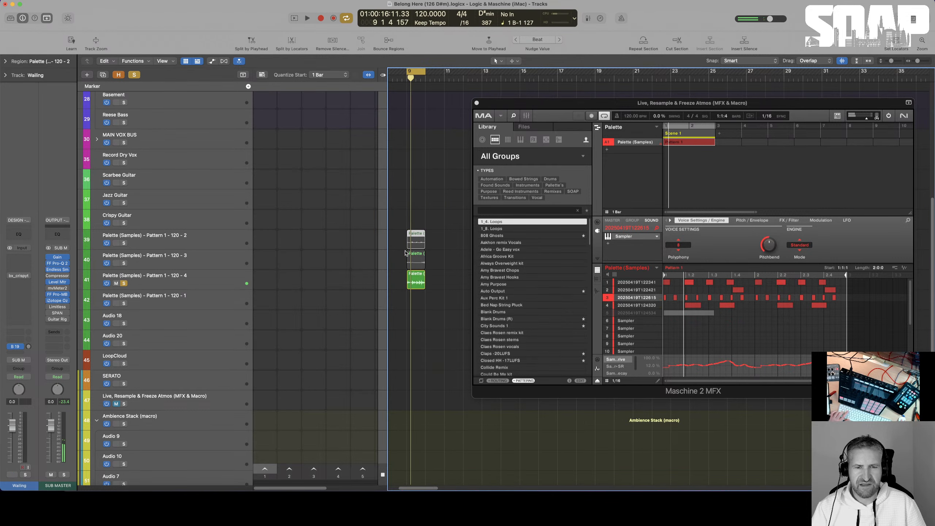
{"action": "left_click_drag", "start_coordinate": [444, 236], "coordinate": [412, 295]}
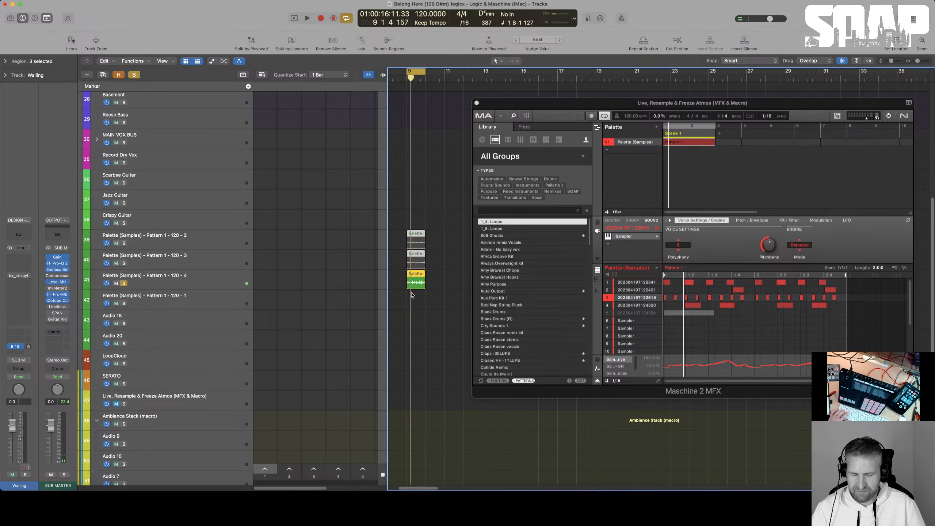
{"action": "key", "text": "Delete"}
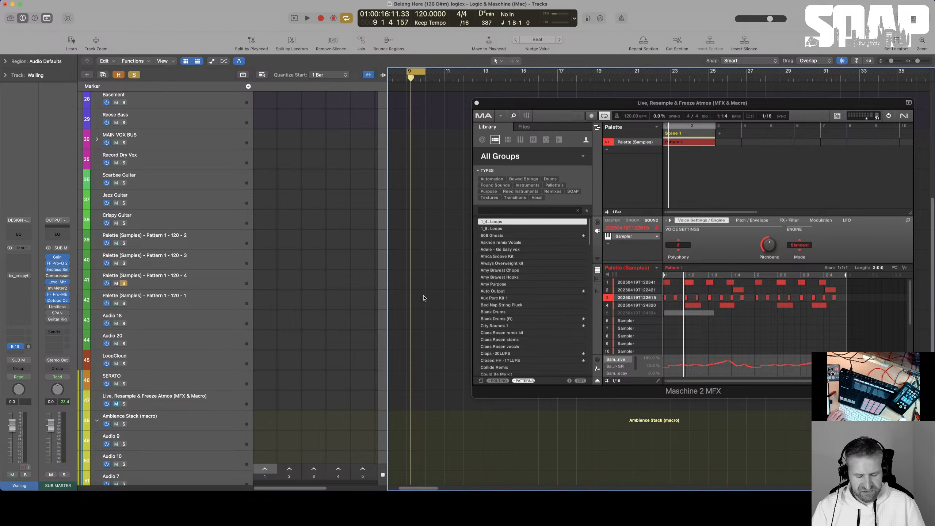
{"action": "key", "text": "super+z"}
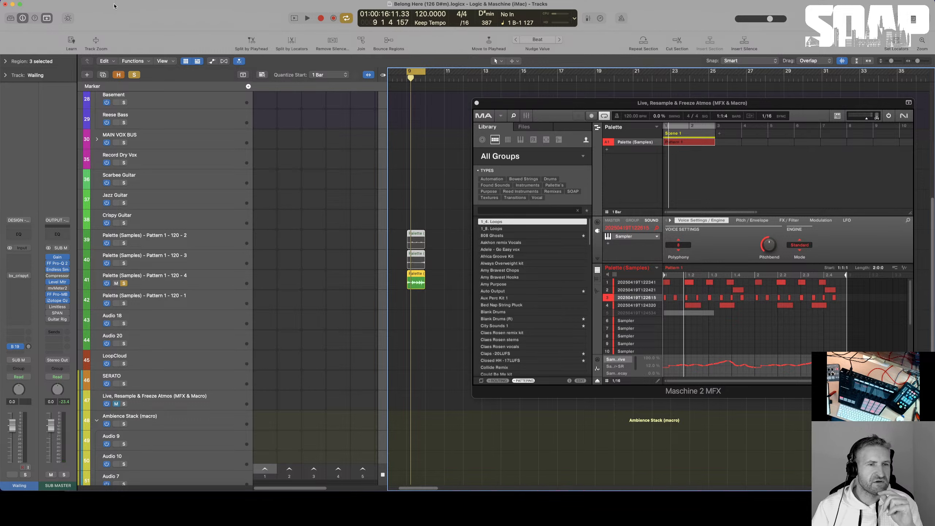
- Save the song as a new project alternative named DSC1, keeping the changes made to the current alternative
{"action": "left_click", "coordinate": [59, 3]}
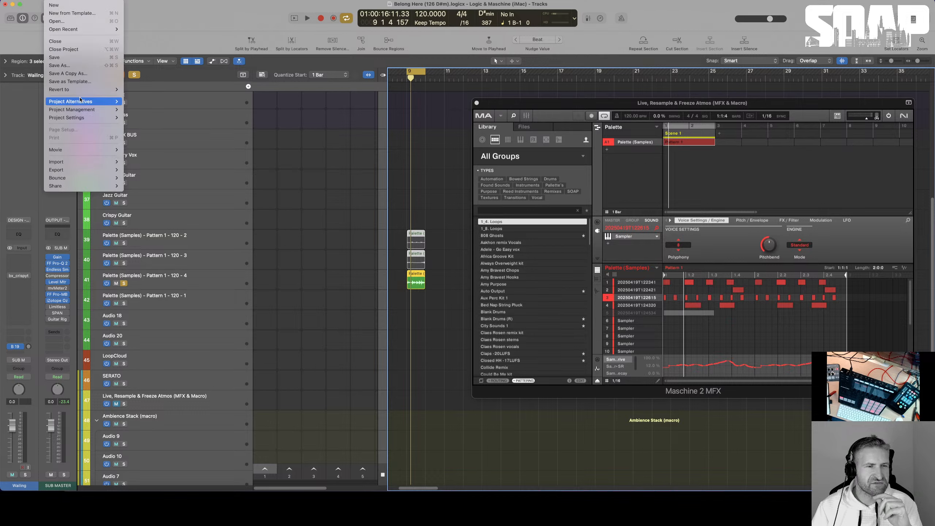
{"action": "mouse_move", "coordinate": [83, 104]}
{"action": "left_click", "coordinate": [150, 101]}
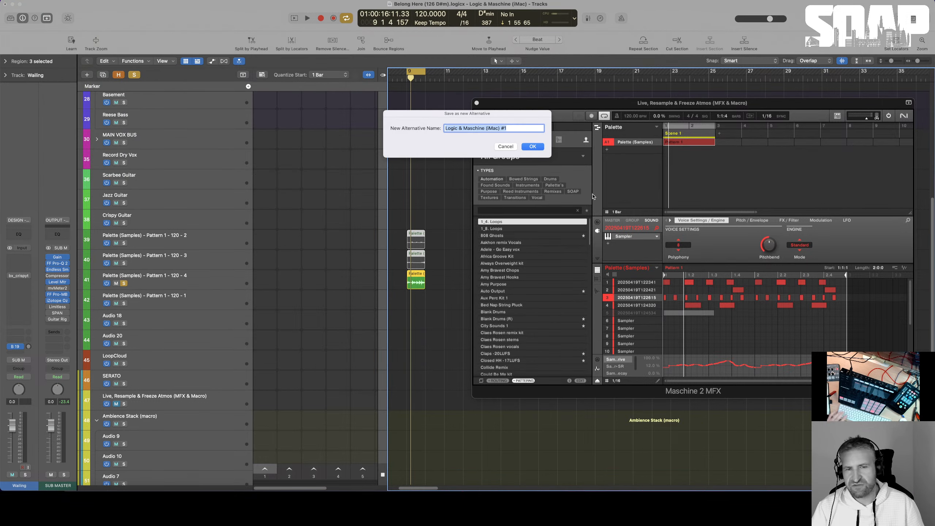
{"action": "type", "text": "DSC1"}
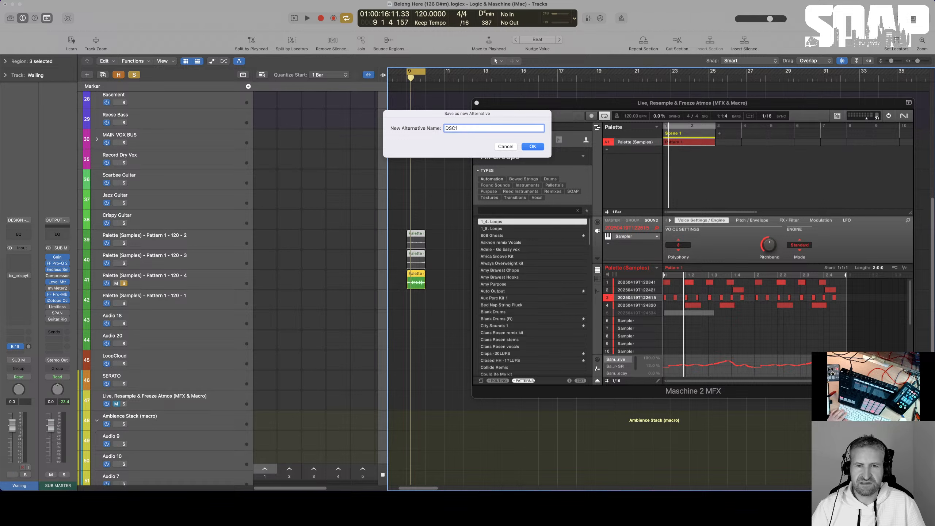
{"action": "left_click", "coordinate": [532, 147]}
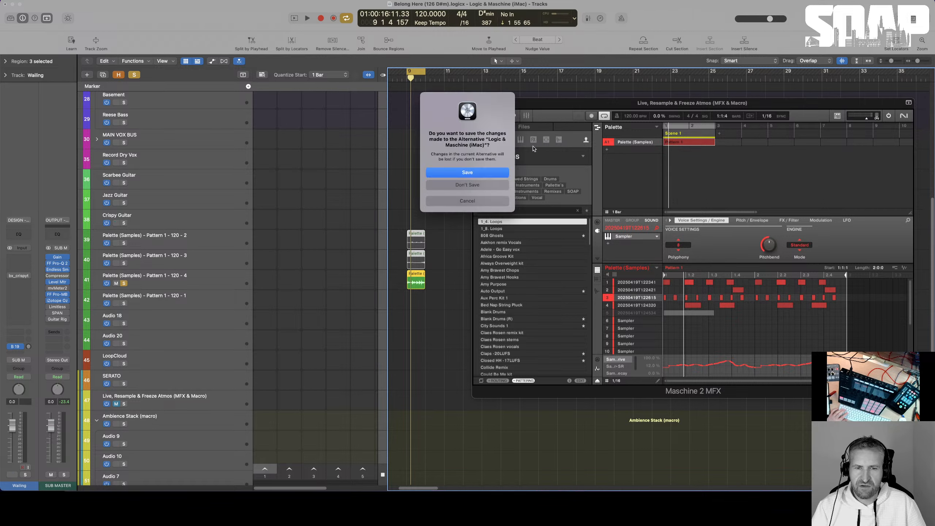
{"action": "left_click", "coordinate": [467, 172]}
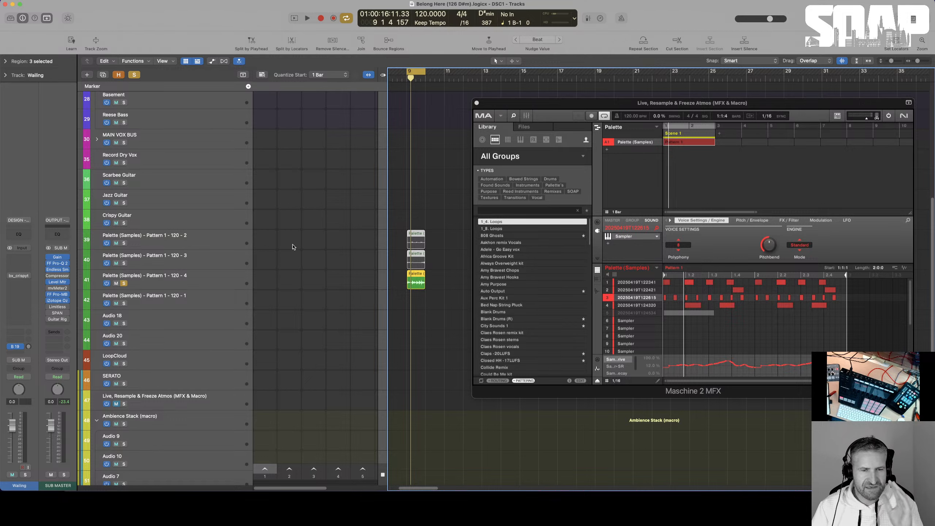
- Delete the three Palette (Samples) regions at bar 9 and bring the Maschine 2 MFX window forward
{"action": "left_click_drag", "start_coordinate": [449, 216], "coordinate": [407, 284]}
{"action": "key", "text": "Delete"}
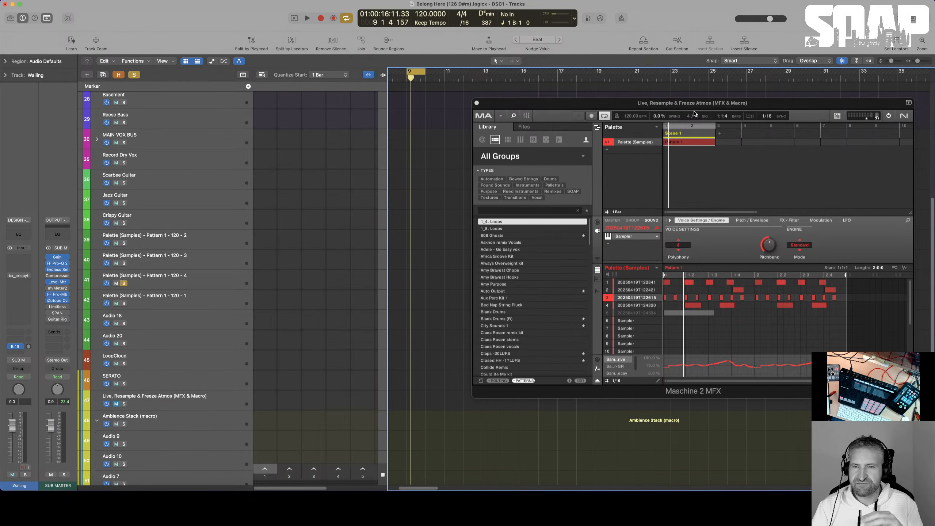
{"action": "mouse_move", "coordinate": [694, 106]}
{"action": "left_mouse_down"}
{"action": "mouse_move", "coordinate": [676, 116]}
{"action": "mouse_move", "coordinate": [699, 114]}
{"action": "left_mouse_up"}
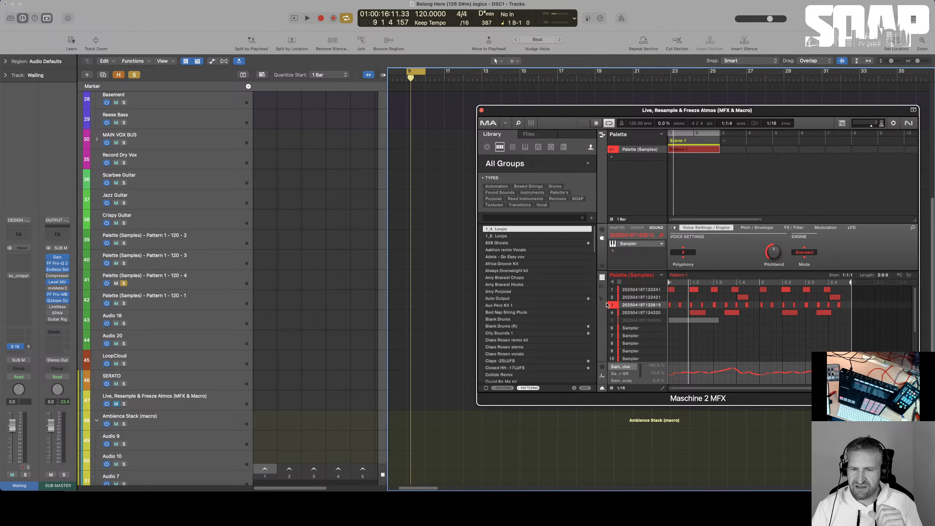
- Solo the first sound in Maschine's Palette group, clear the Palette track 4 solo, and unmute the Live, Resample & Freeze Atmos track
{"action": "left_click", "coordinate": [637, 290]}
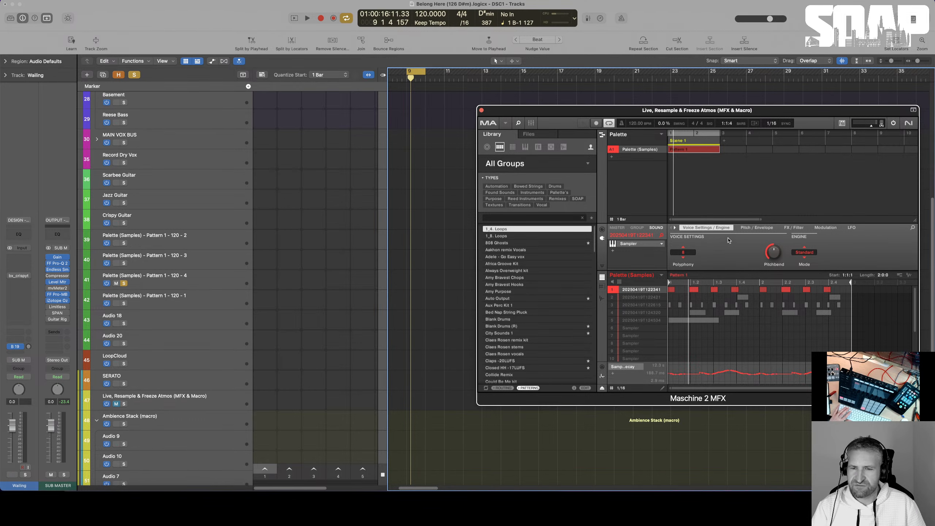
{"action": "scroll", "coordinate": [438, 224], "scroll_direction": "down", "scroll_amount": 3}
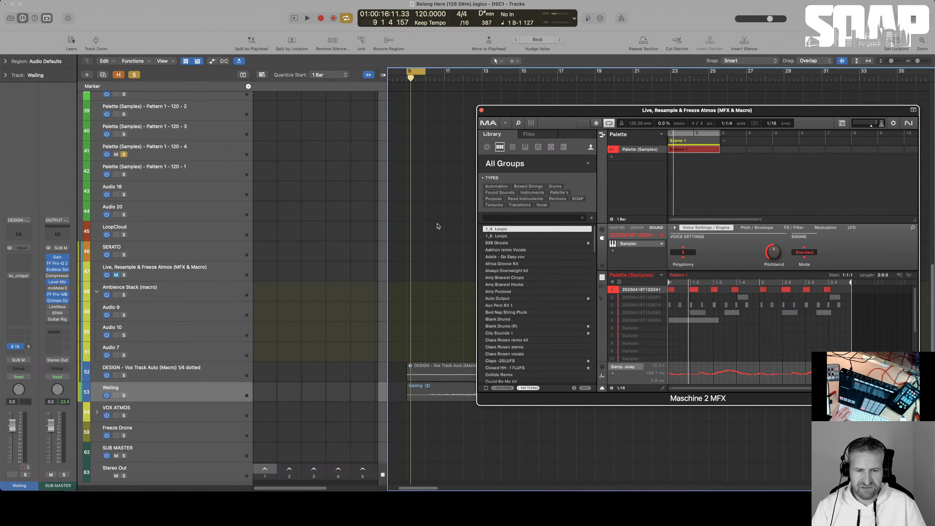
{"action": "scroll", "coordinate": [438, 225], "scroll_direction": "up", "scroll_amount": 4}
{"action": "left_click", "coordinate": [123, 324]}
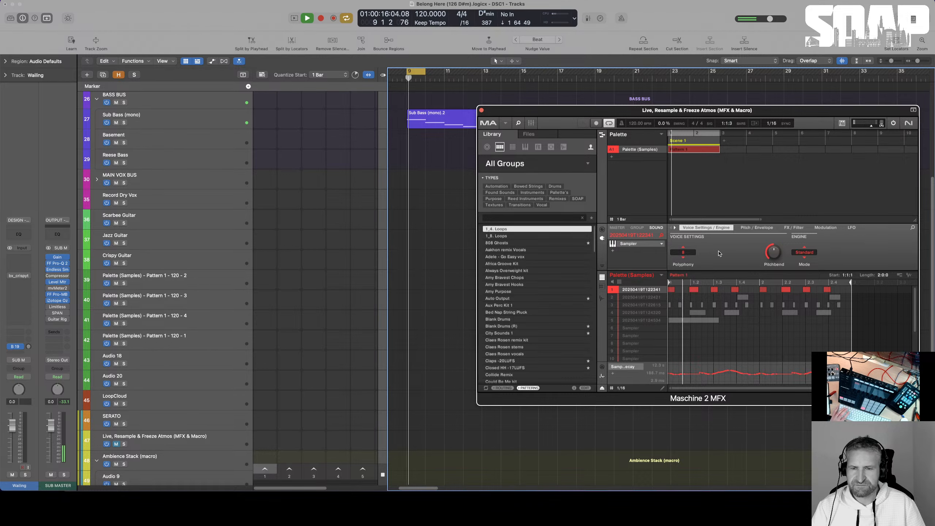
{"action": "scroll", "coordinate": [141, 283], "scroll_direction": "down", "scroll_amount": 5}
{"action": "scroll", "coordinate": [140, 282], "scroll_direction": "down", "scroll_amount": 3}
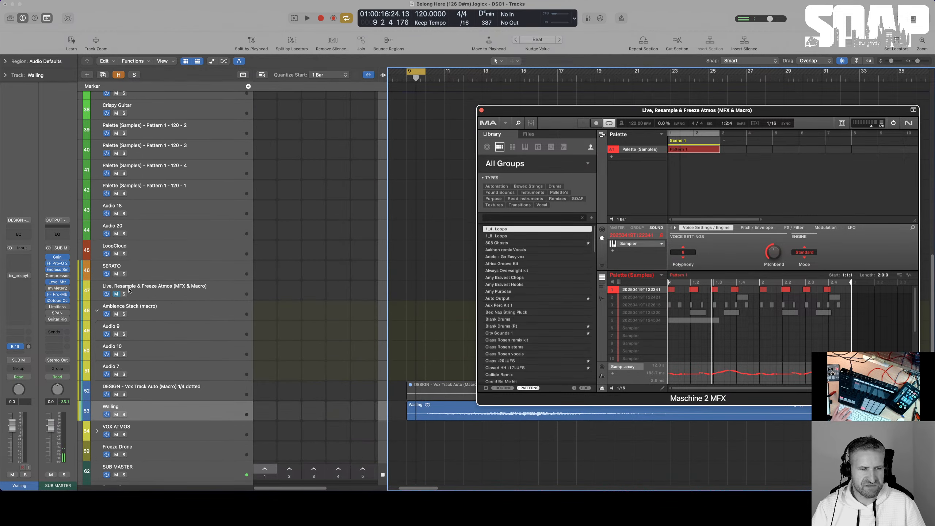
{"action": "left_click", "coordinate": [116, 294]}
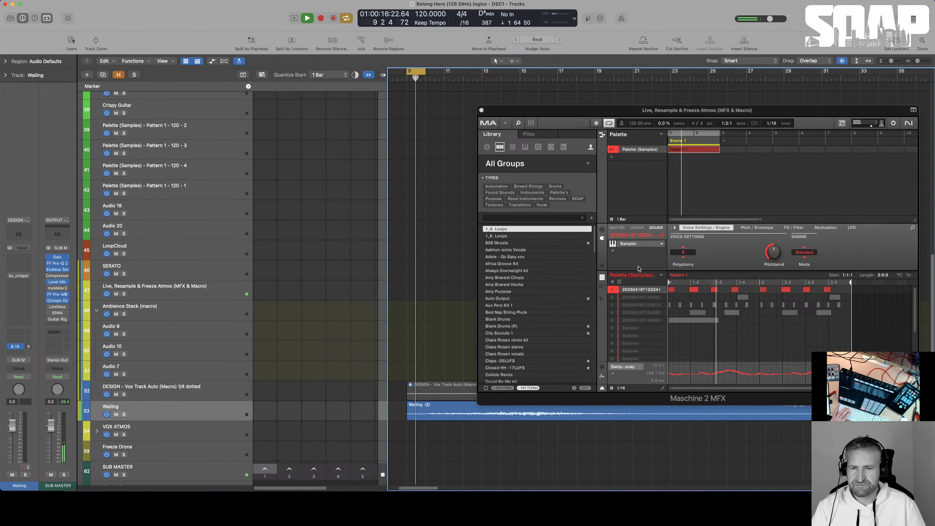
- Mute the Sub Bass (mono) track and extend the playback loop from bar 9 to bar 17, then resume playback
{"action": "scroll", "coordinate": [130, 254], "scroll_direction": "up", "scroll_amount": 15}
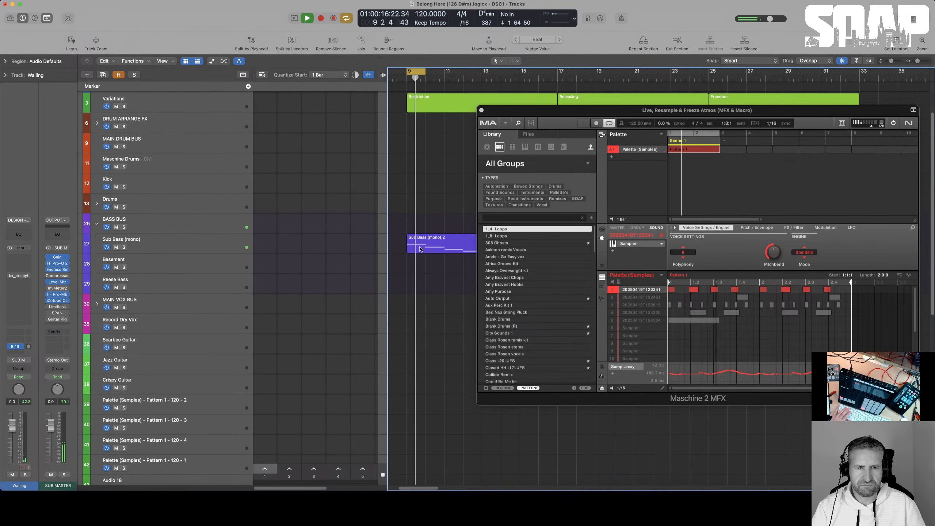
{"action": "key", "text": "space"}
{"action": "left_click", "coordinate": [115, 248]}
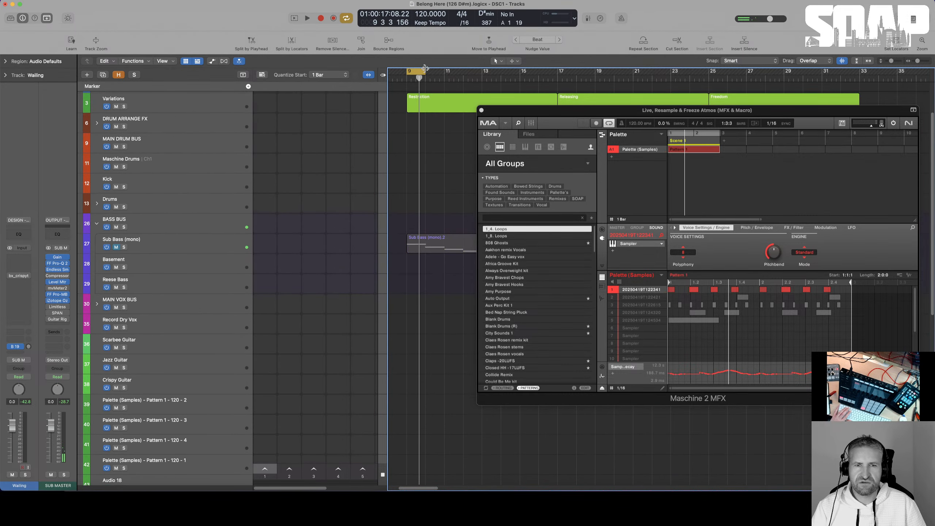
{"action": "left_click_drag", "start_coordinate": [424, 68], "coordinate": [558, 71]}
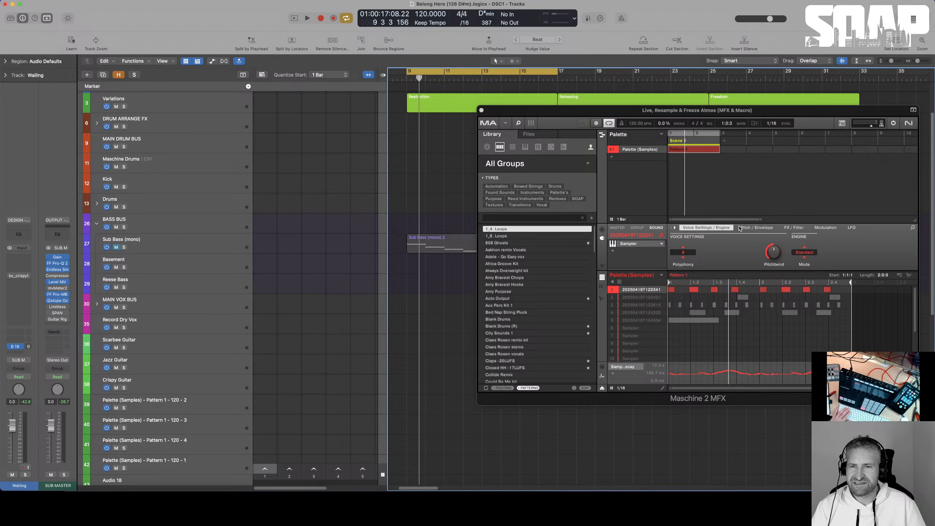
{"action": "left_click", "coordinate": [727, 251]}
{"action": "key", "text": "space"}
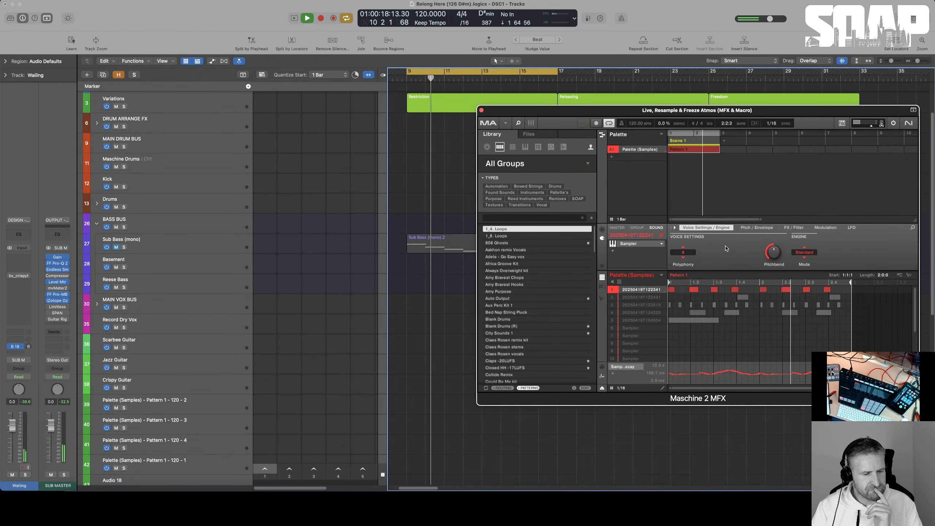
- Mute the Wailing track during playback, then stop playback
{"action": "scroll", "coordinate": [501, 348], "scroll_direction": "down", "scroll_amount": 5}
{"action": "scroll", "coordinate": [427, 369], "scroll_direction": "down", "scroll_amount": 12}
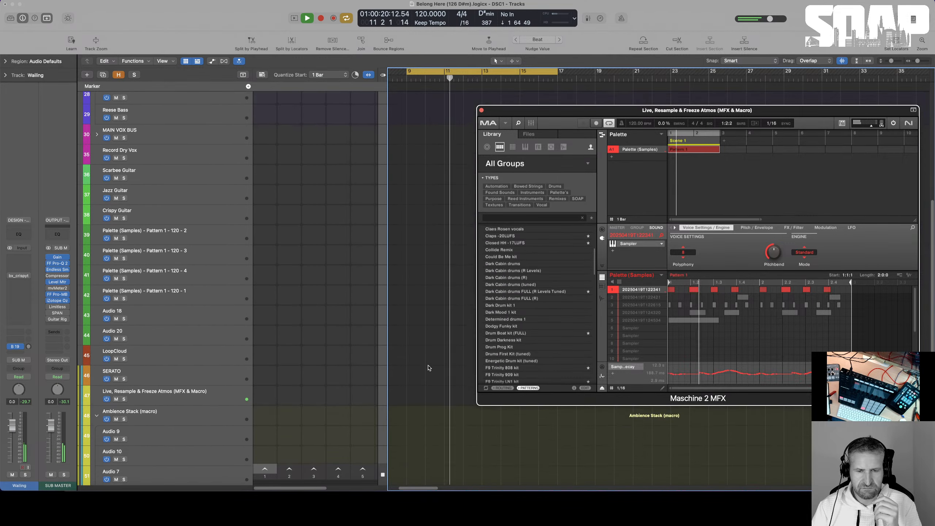
{"action": "left_click", "coordinate": [115, 361]}
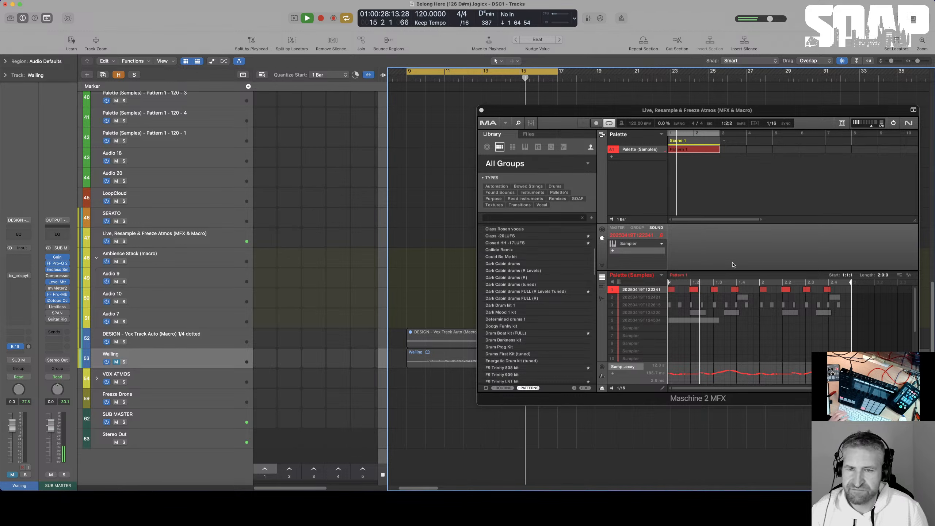
{"action": "key", "text": "space"}
- Check the soloed first sound's key with the Palette group's HoRNet SongKey MK4 and rename the sound D#
{"action": "left_click", "coordinate": [633, 228]}
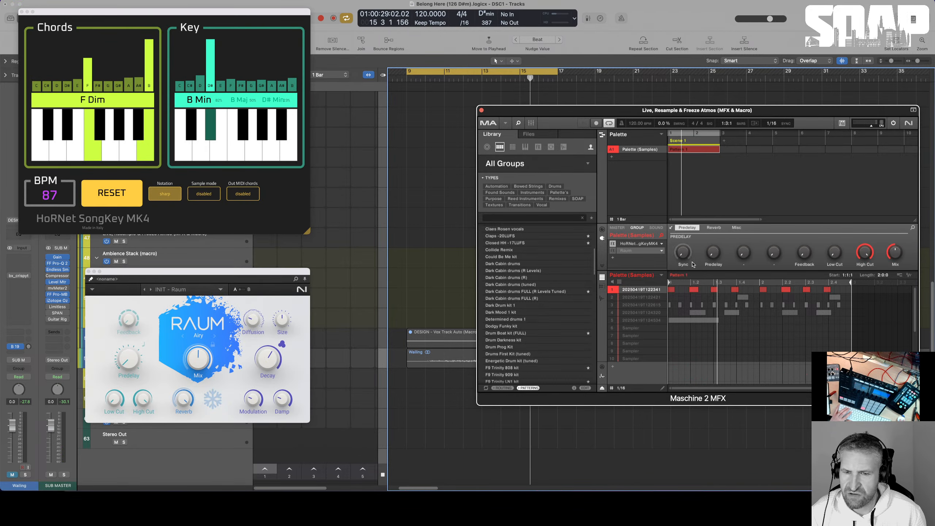
{"action": "key", "text": "space"}
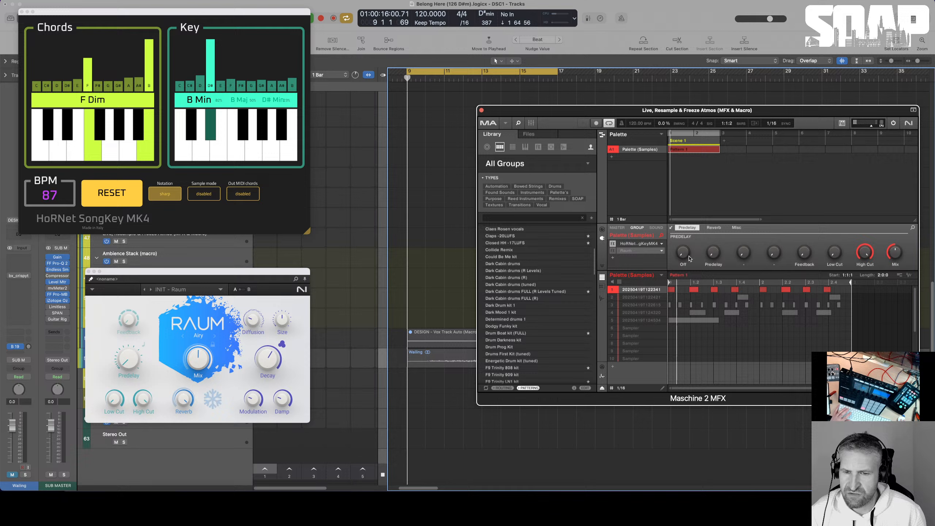
{"action": "left_click", "coordinate": [638, 244]}
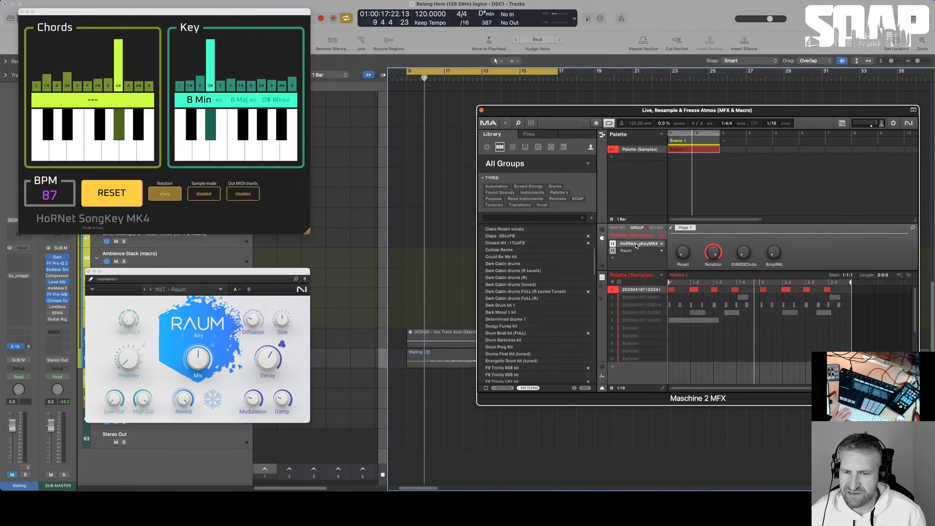
{"action": "double_click", "coordinate": [636, 246]}
{"action": "double_click", "coordinate": [636, 246]}
{"action": "key", "text": "space"}
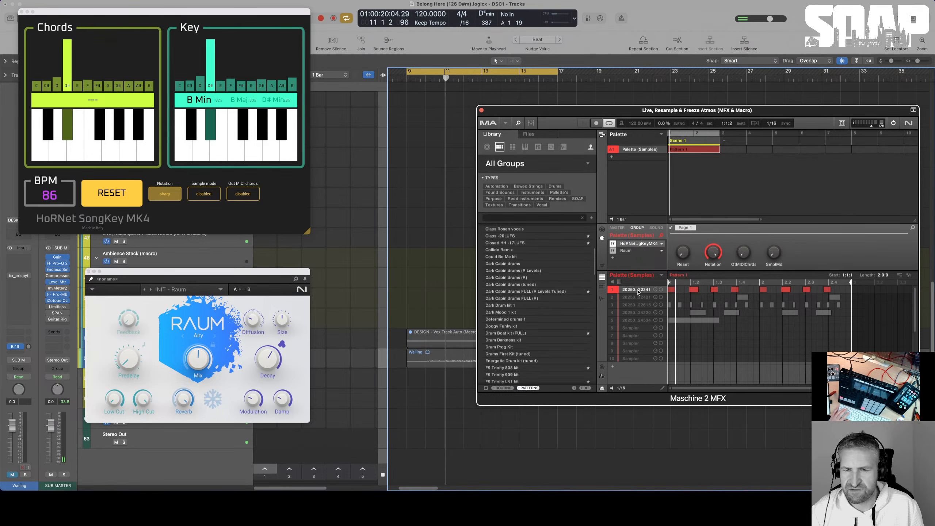
{"action": "type", "text": "D#"}
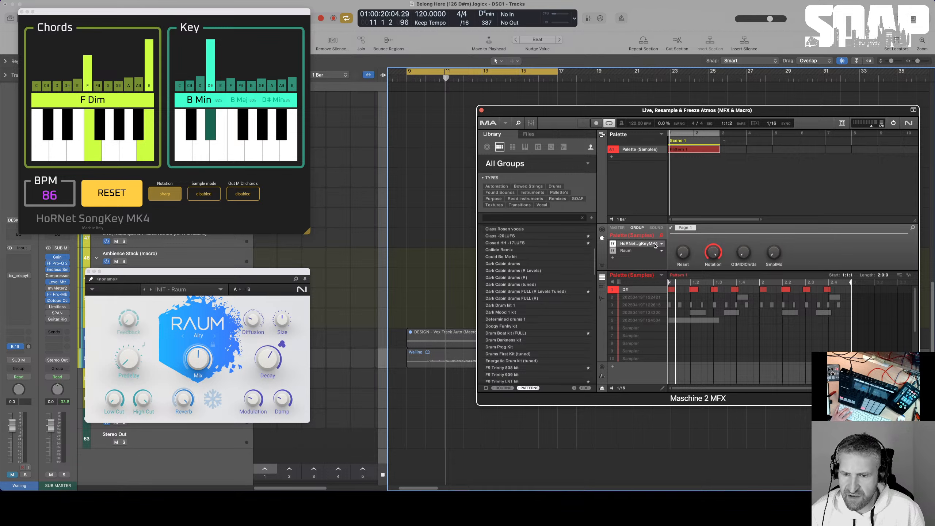
- Show the velocity lane for the D# sound and raise the velocity of its note at bar 2 during playback
{"action": "left_click", "coordinate": [636, 253]}
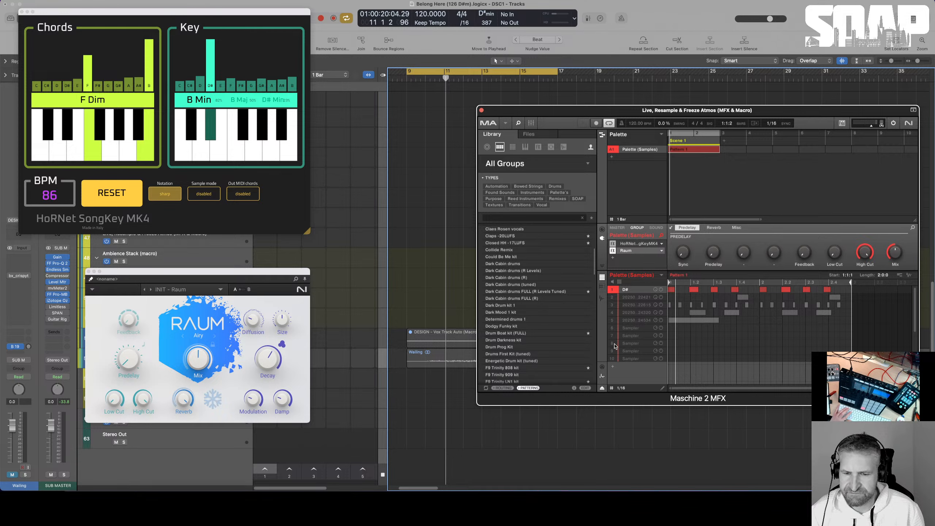
{"action": "key", "text": "space"}
{"action": "left_click", "coordinate": [602, 367]}
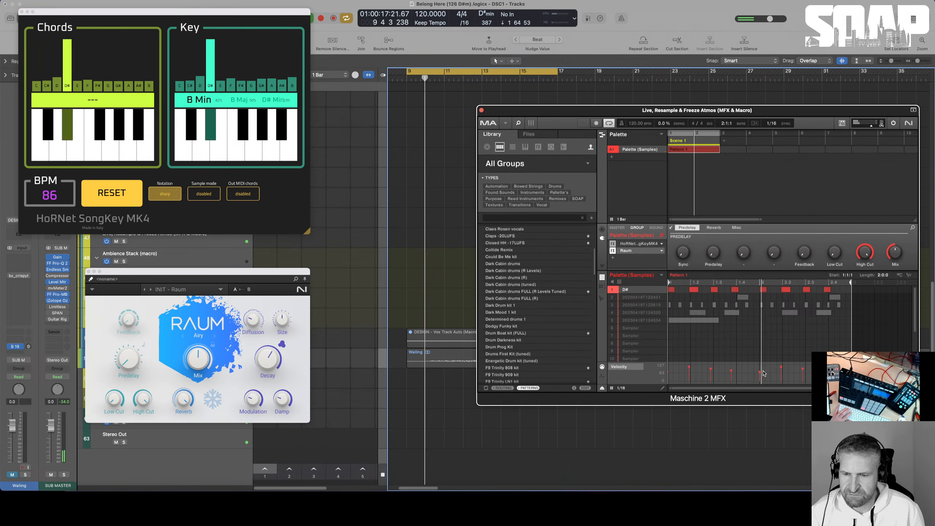
{"action": "left_click_drag", "start_coordinate": [760, 371], "coordinate": [760, 369]}
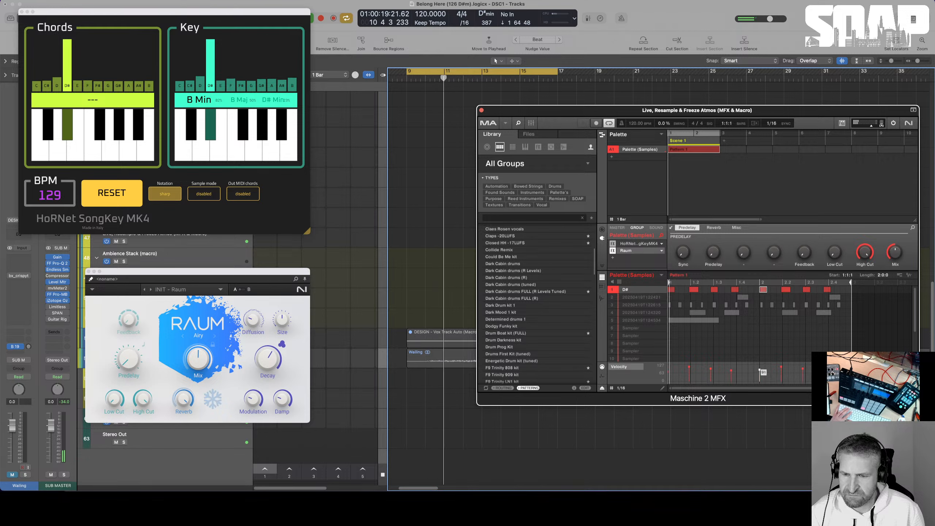
- Add an extra D# note just after the bar 2 note, try another near the pattern's end, and stop playback
{"action": "double_click", "coordinate": [768, 291]}
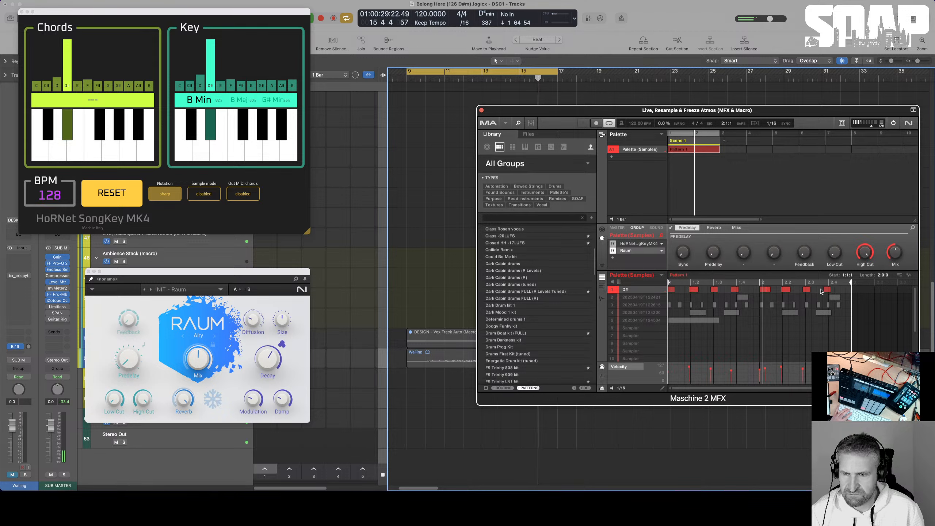
{"action": "left_click", "coordinate": [842, 290]}
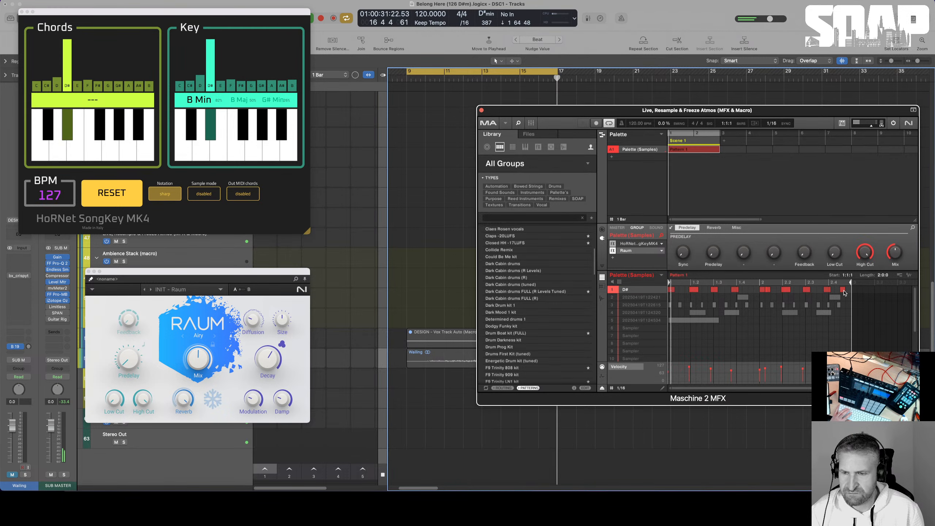
{"action": "double_click", "coordinate": [843, 291]}
{"action": "key", "text": "space"}
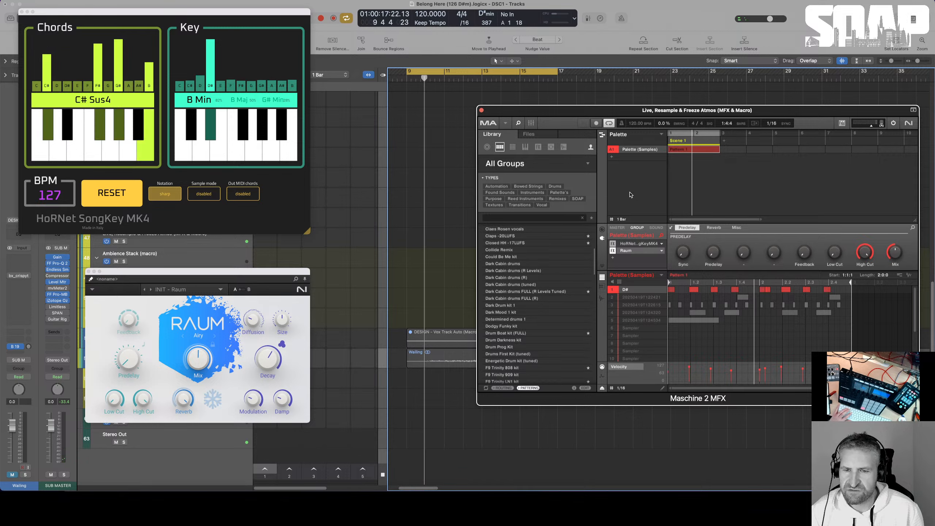
- Create a second Maschine group with its own pattern, copy the D# sound and its notes into its first slot, and play it back
{"action": "left_click", "coordinate": [637, 159]}
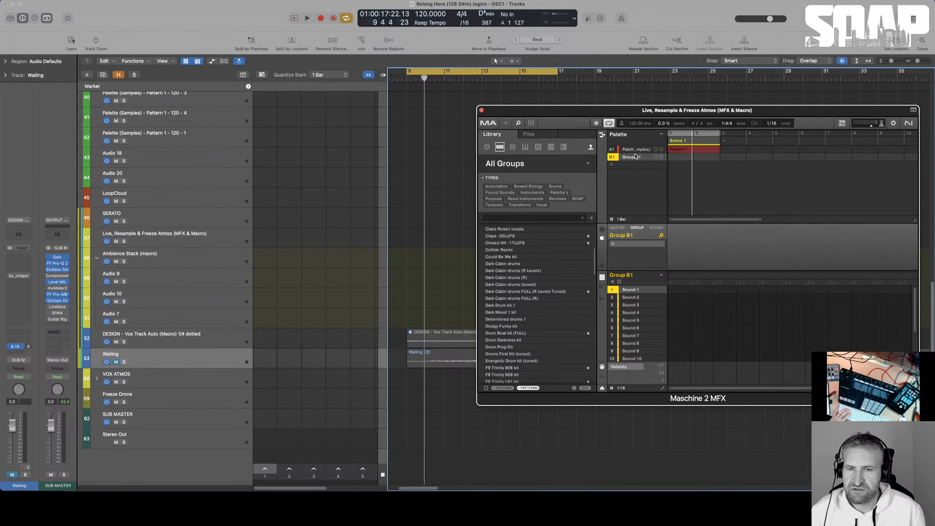
{"action": "left_click", "coordinate": [670, 159]}
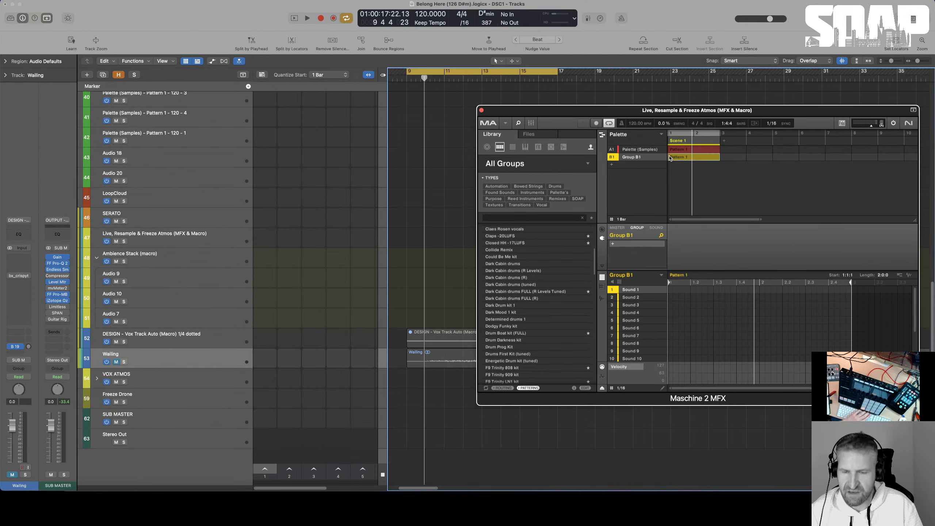
{"action": "left_click", "coordinate": [629, 150]}
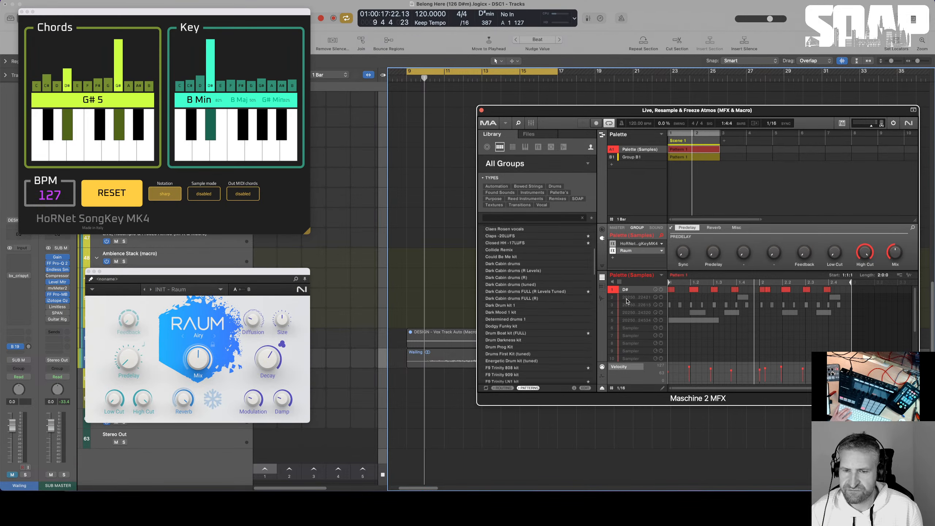
{"action": "left_click", "coordinate": [632, 158]}
{"action": "key", "text": "super+v"}
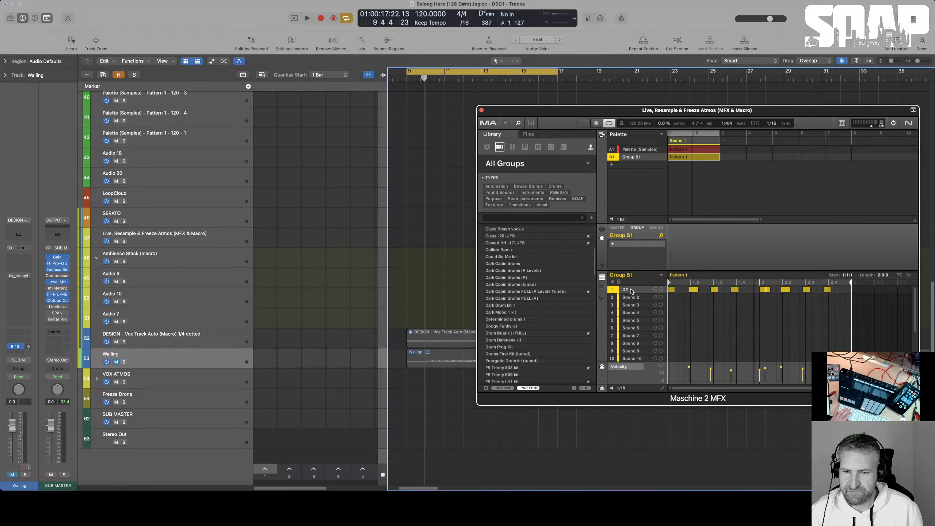
{"action": "key", "text": "space"}
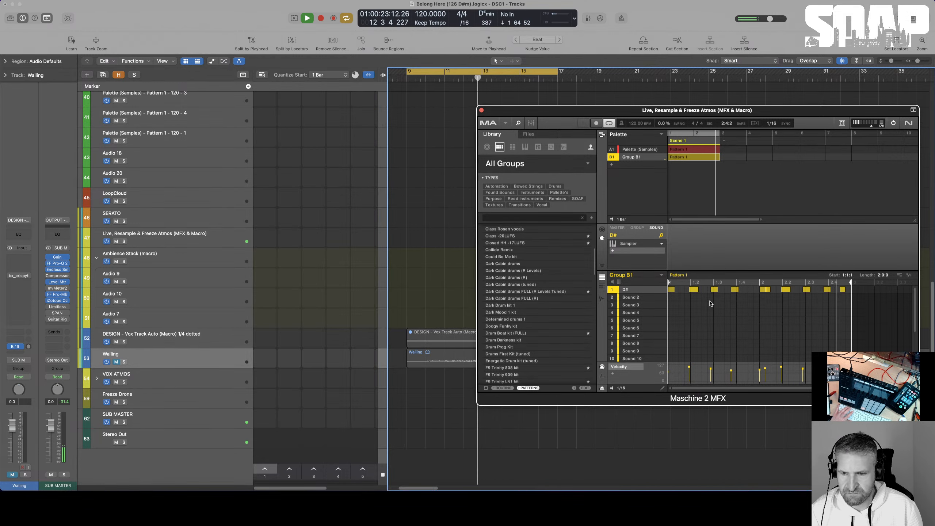
{"action": "key", "text": "space"}
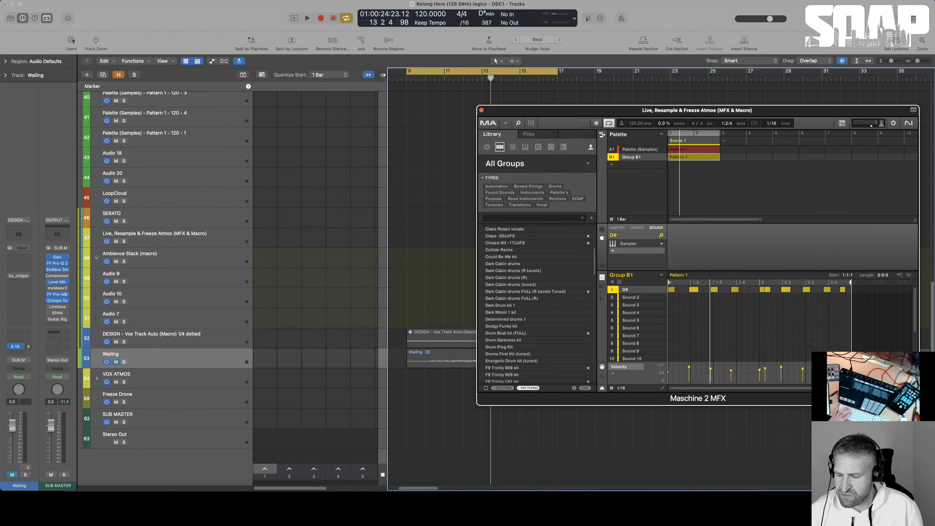
- Lengthen the Group B1 pattern to four bars and set Maschine's swing to 19% after auditioning it
{"action": "key", "text": "space"}
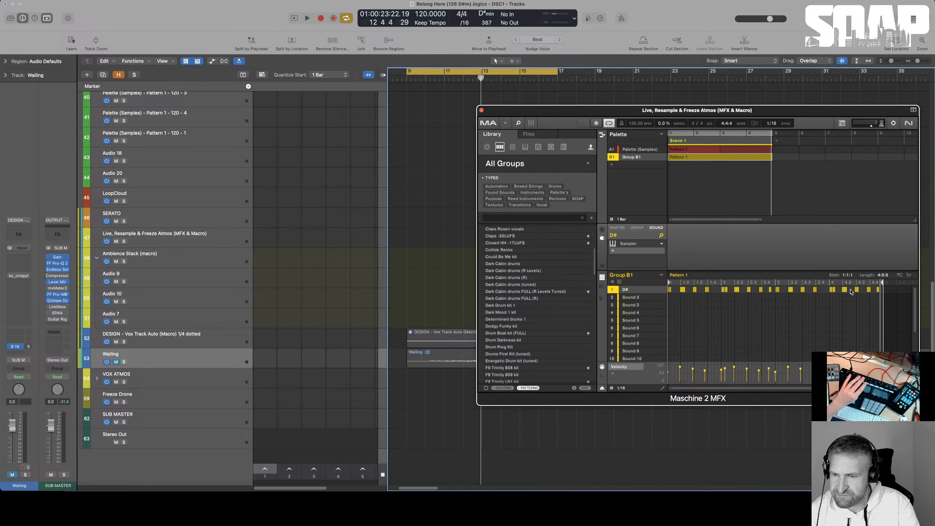
{"action": "key", "text": "space"}
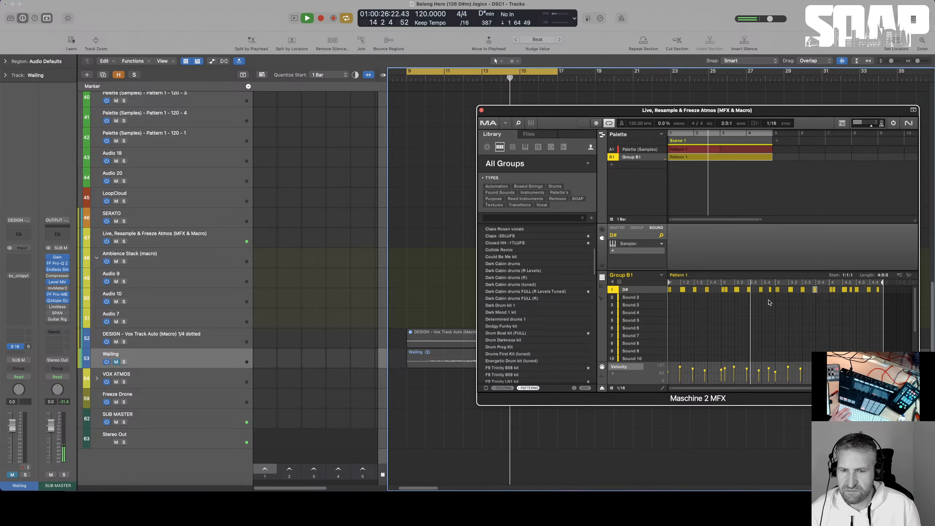
{"action": "key", "text": "space"}
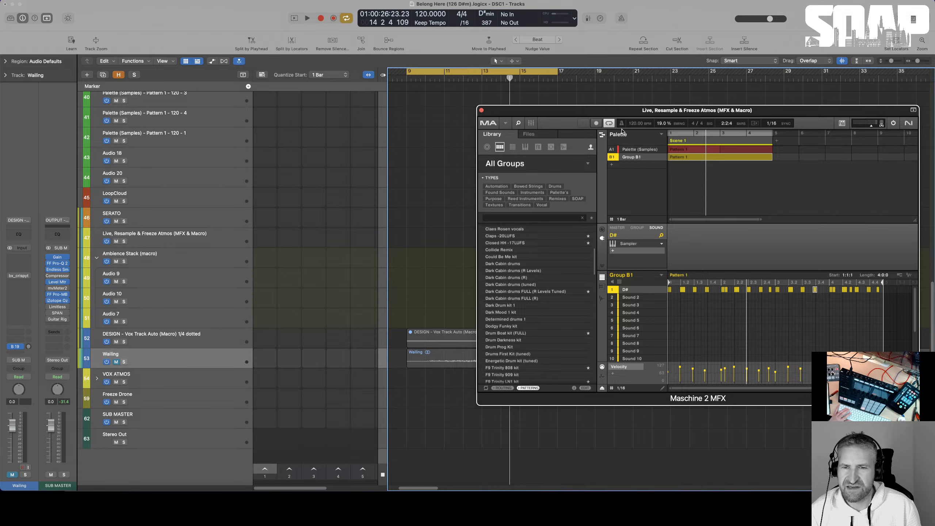
- Set the default quantize value for audio regions to Masch 19%
{"action": "left_click", "coordinate": [436, 168]}
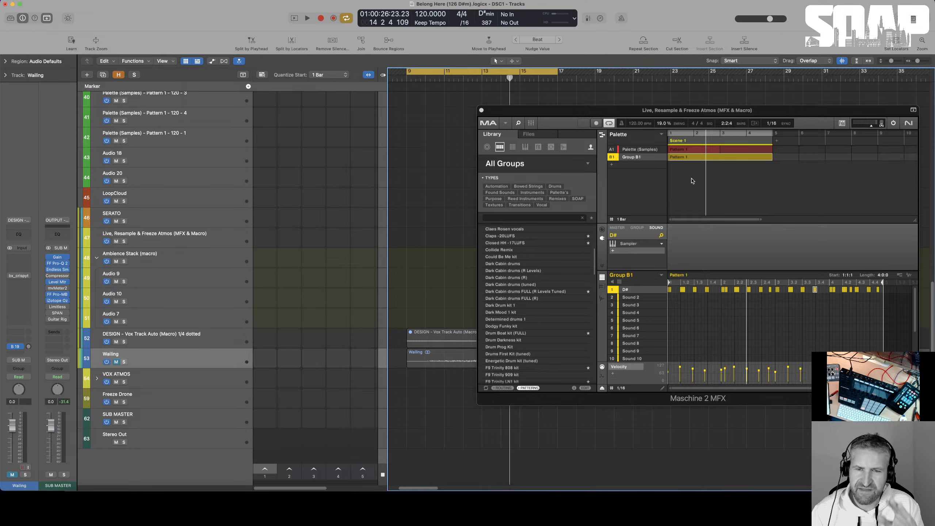
{"action": "left_click", "coordinate": [5, 61]}
{"action": "left_click", "coordinate": [52, 87]}
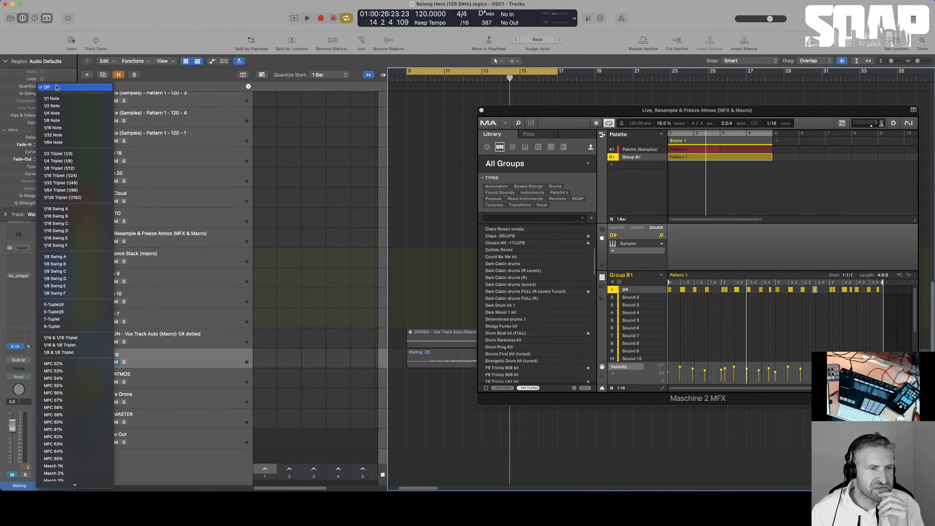
{"action": "scroll", "coordinate": [59, 368], "scroll_direction": "down", "scroll_amount": 8}
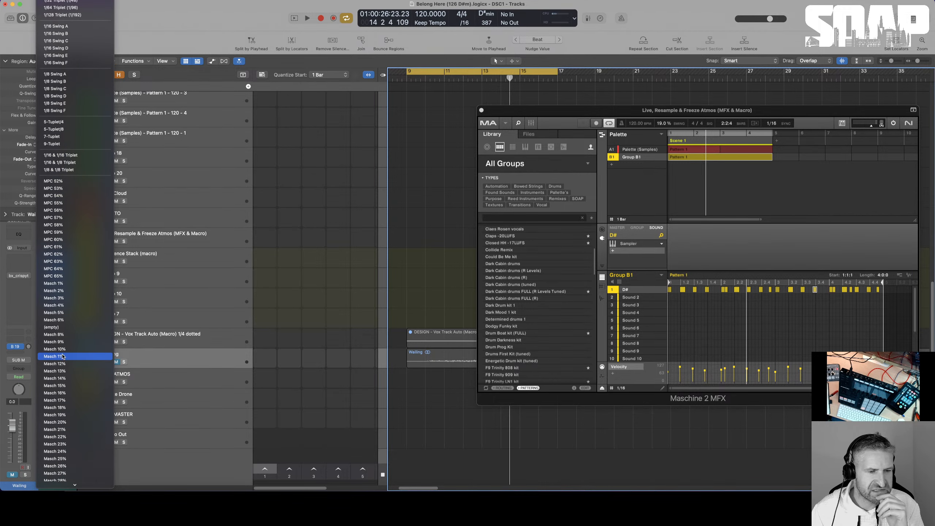
{"action": "left_click", "coordinate": [61, 416]}
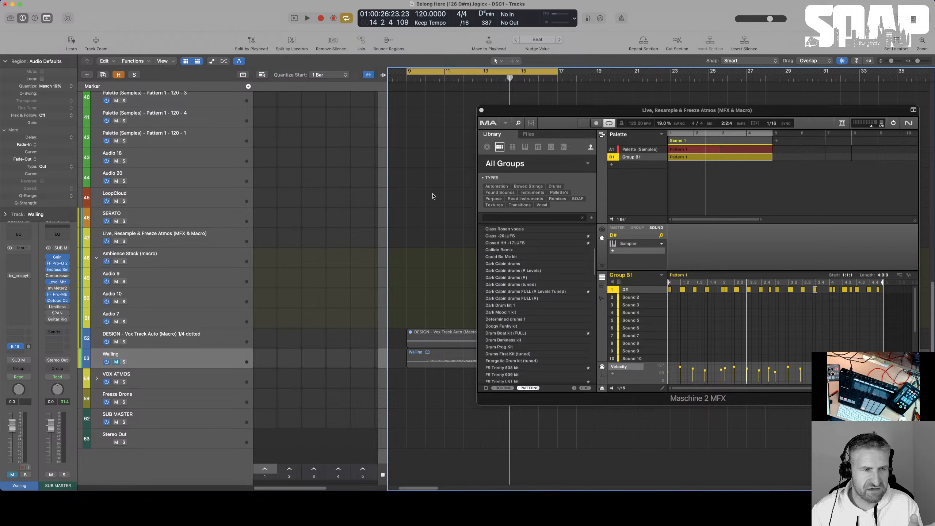
- Select the Crispy Guitar track and set the default quantize value for MIDI regions to Masch 19%
{"action": "left_click", "coordinate": [185, 172]}
{"action": "scroll", "coordinate": [173, 152], "scroll_direction": "up", "scroll_amount": 4}
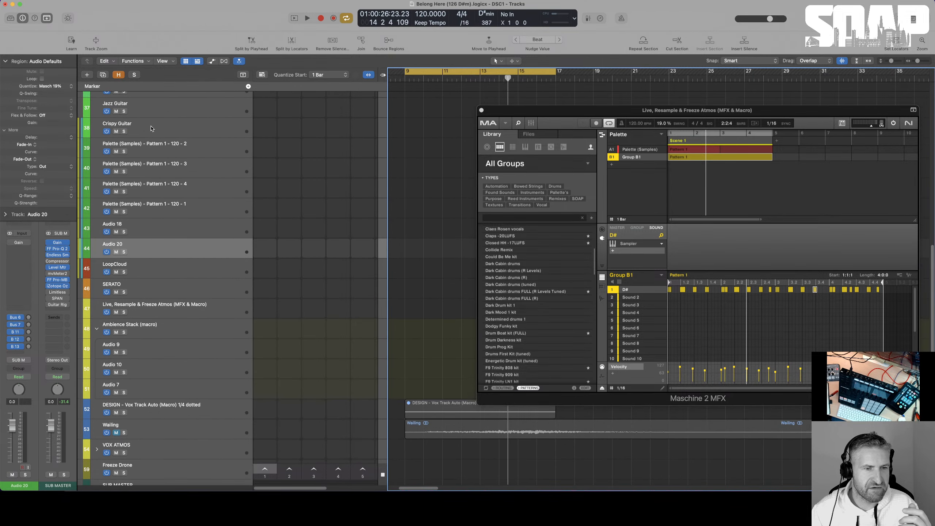
{"action": "left_click", "coordinate": [150, 128]}
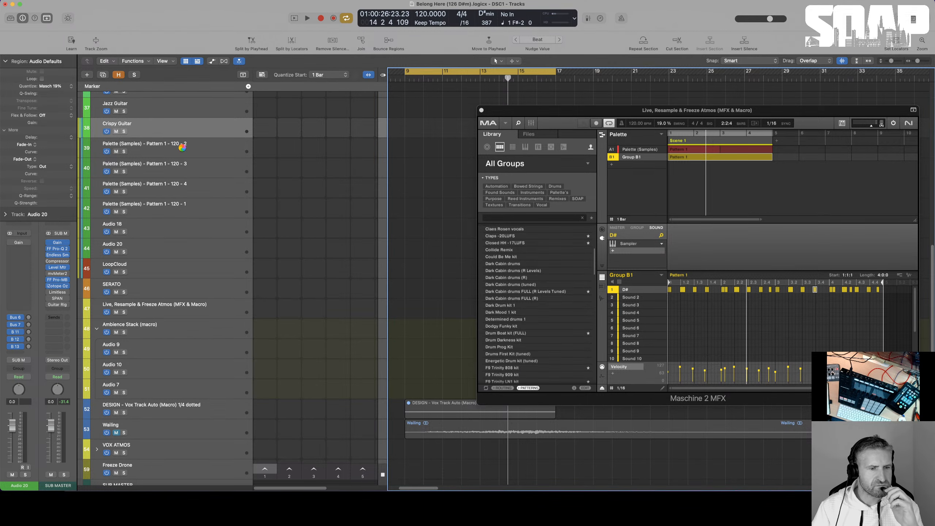
{"action": "scroll", "coordinate": [182, 148], "scroll_direction": "up", "scroll_amount": 4}
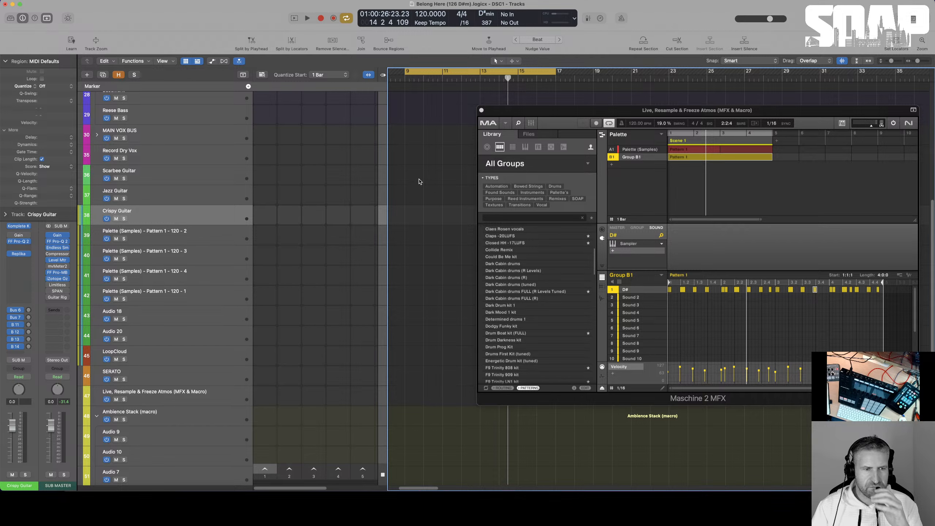
{"action": "left_click", "coordinate": [47, 89]}
{"action": "scroll", "coordinate": [59, 333], "scroll_direction": "down", "scroll_amount": 3}
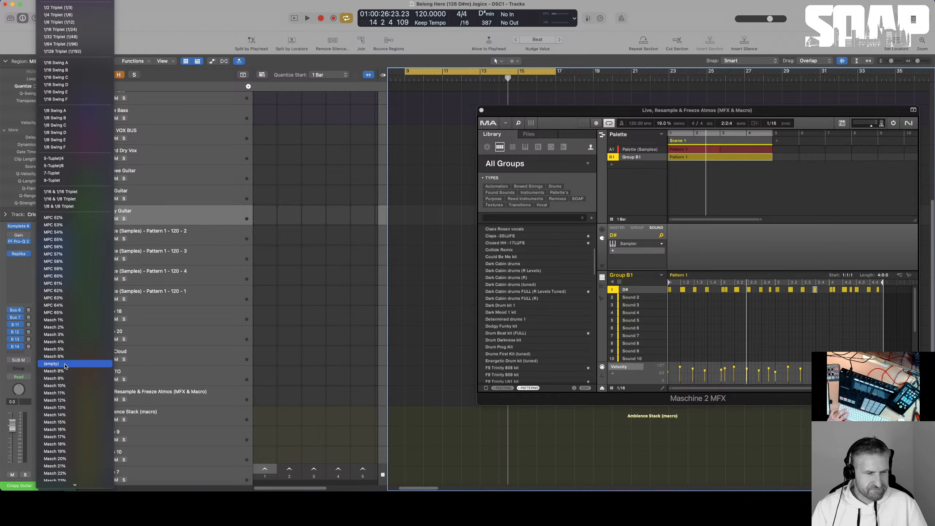
{"action": "left_click", "coordinate": [71, 451]}
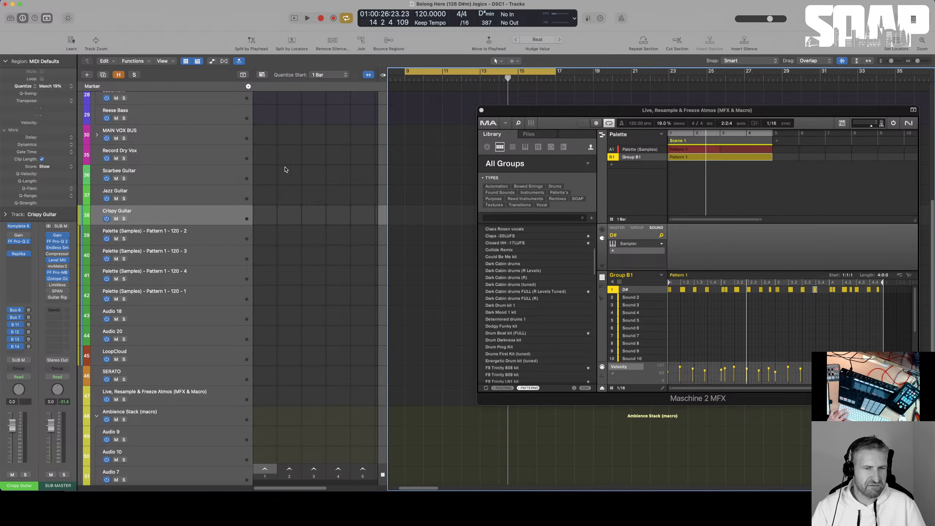
- Select the Record Dry Vox track, then audition Maschine's Group B1 pattern and extend it to eight bars
{"action": "left_click", "coordinate": [162, 164]}
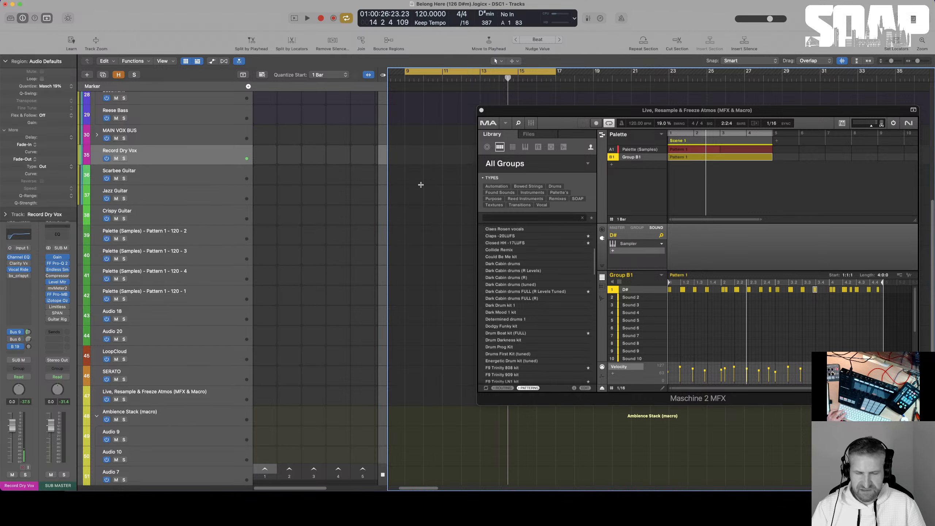
{"action": "scroll", "coordinate": [398, 279], "scroll_direction": "down", "scroll_amount": 1}
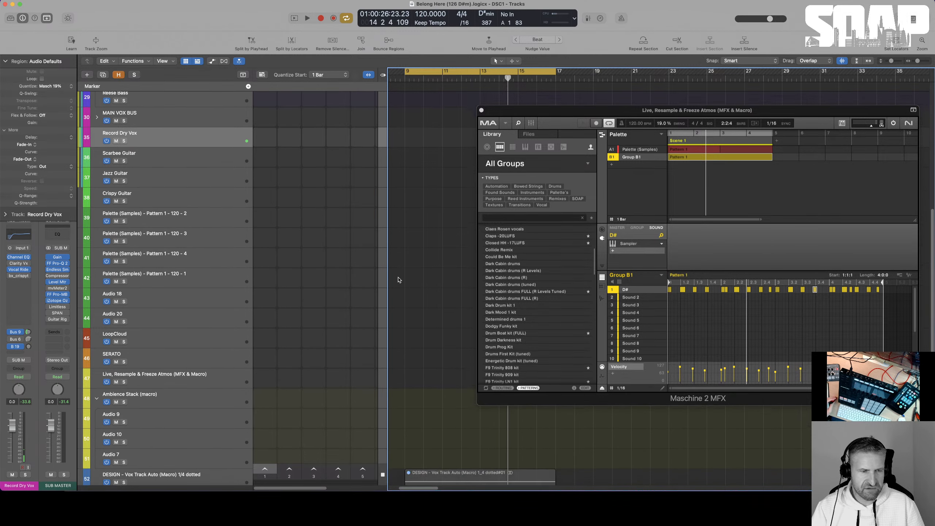
{"action": "left_click", "coordinate": [765, 254]}
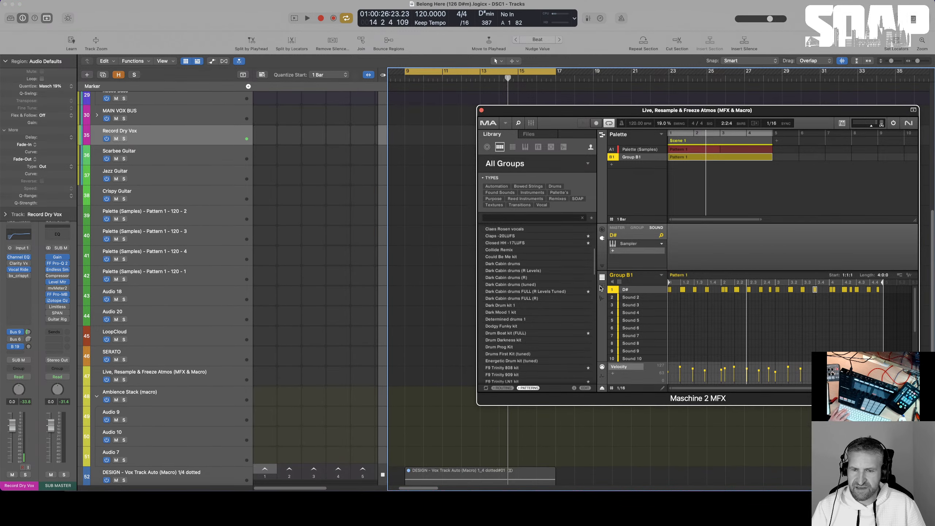
{"action": "key", "text": "space"}
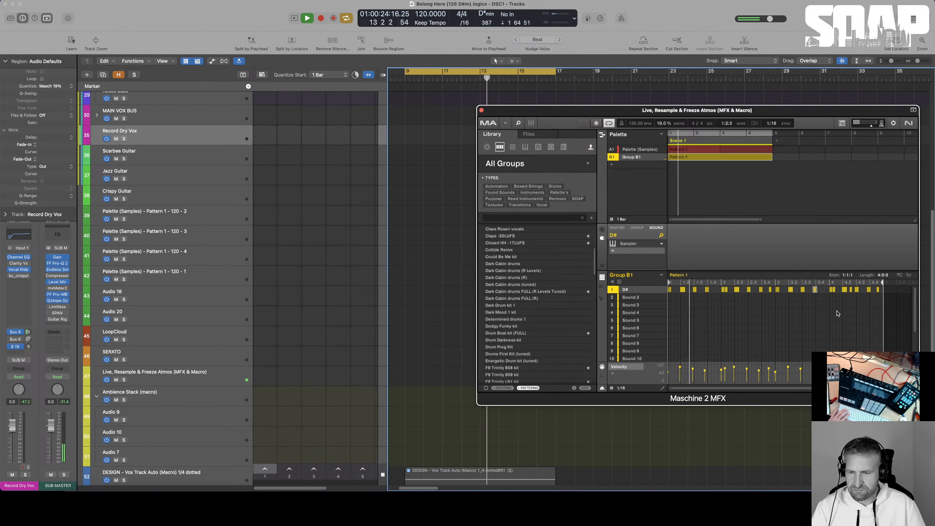
{"action": "key", "text": "space"}
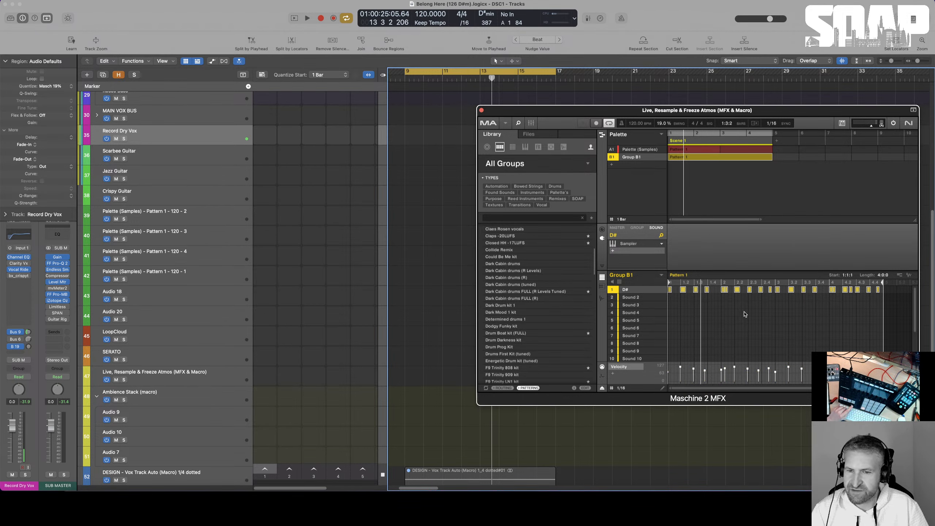
{"action": "key", "text": "space"}
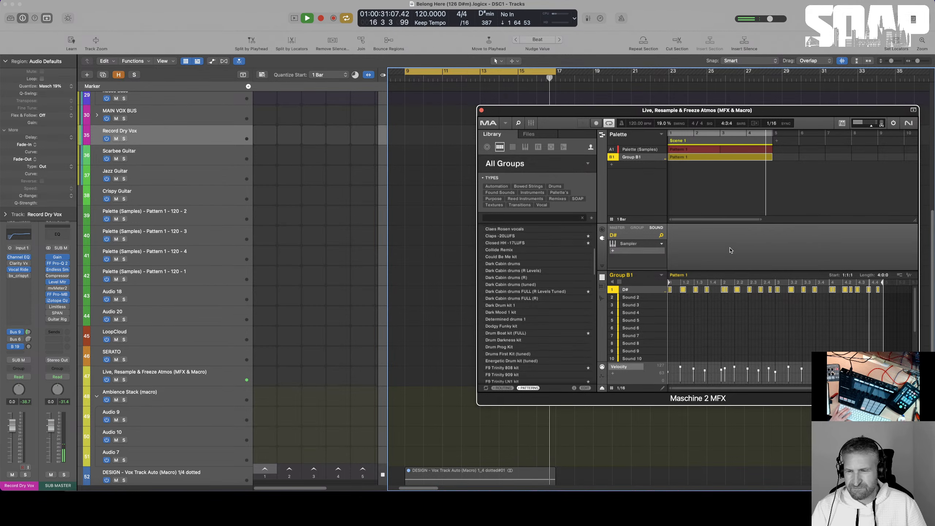
{"action": "key", "text": "space"}
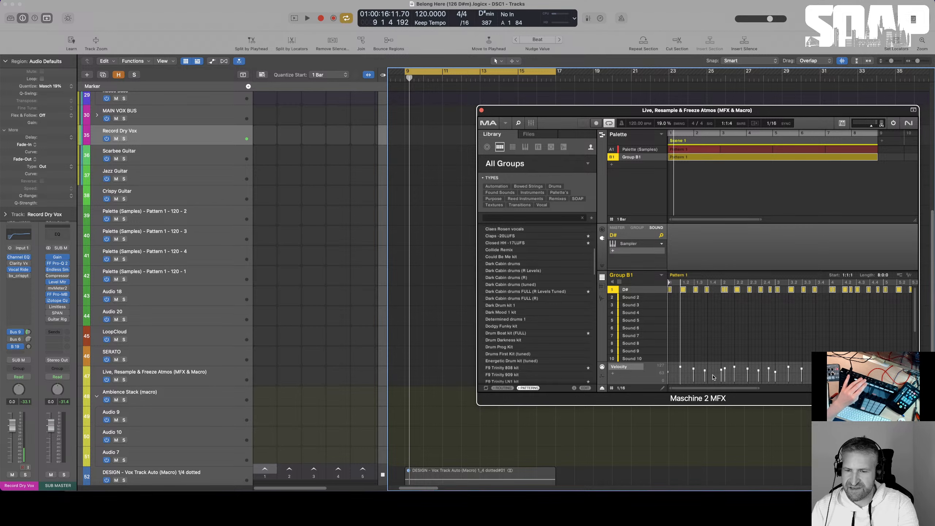
- Fit all eight bars in Maschine's pattern editor and hide the library browser
{"action": "left_click_drag", "start_coordinate": [758, 388], "coordinate": [883, 389]}
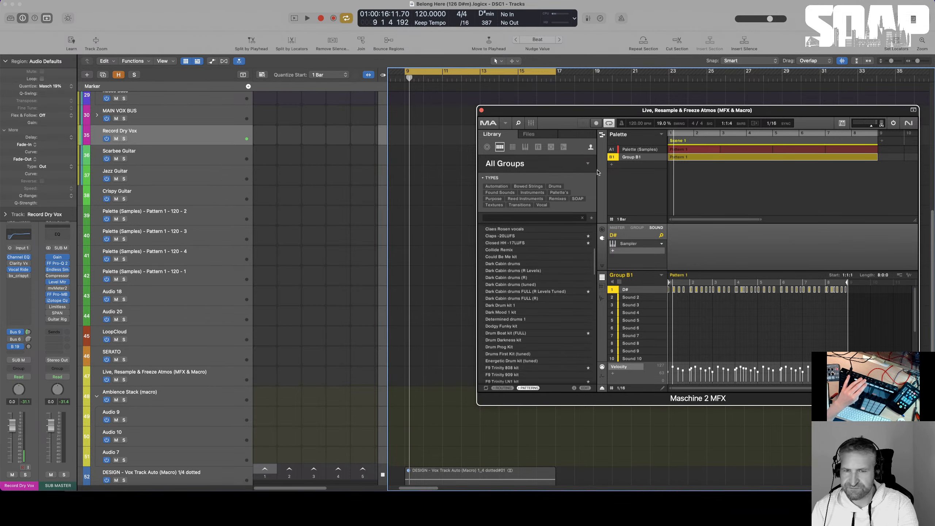
{"action": "left_click", "coordinate": [519, 124]}
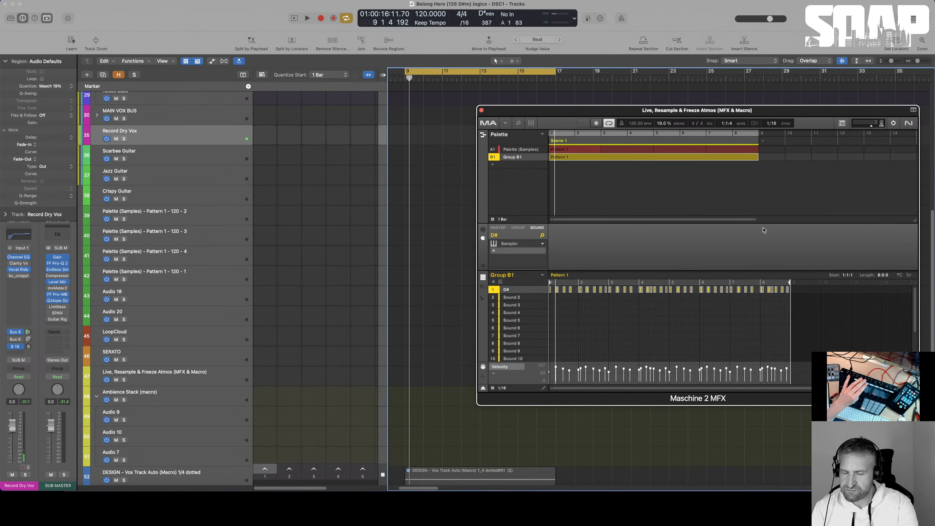
{"action": "left_click_drag", "start_coordinate": [743, 112], "coordinate": [720, 103]}
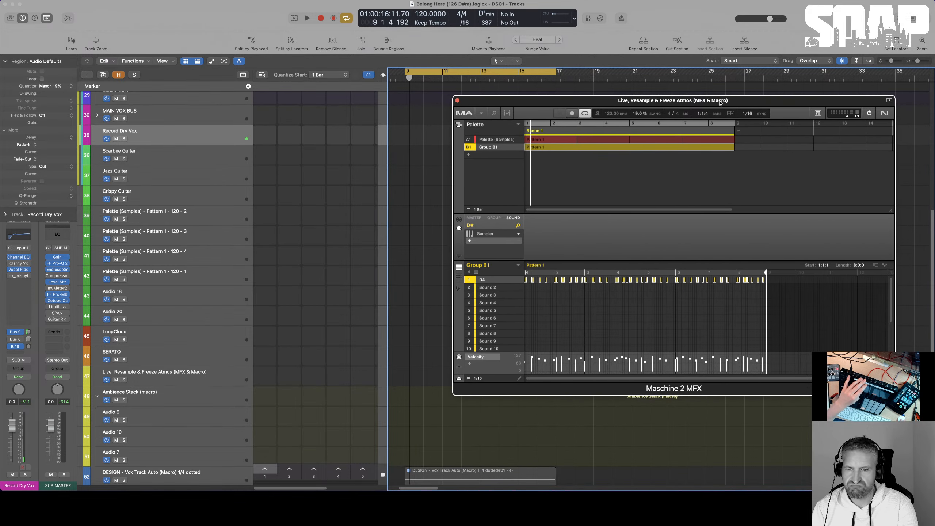
- Show the D# sound's sampler decay modulation, adjust its curve near the pattern's end, and play the pattern
{"action": "left_click", "coordinate": [459, 365]}
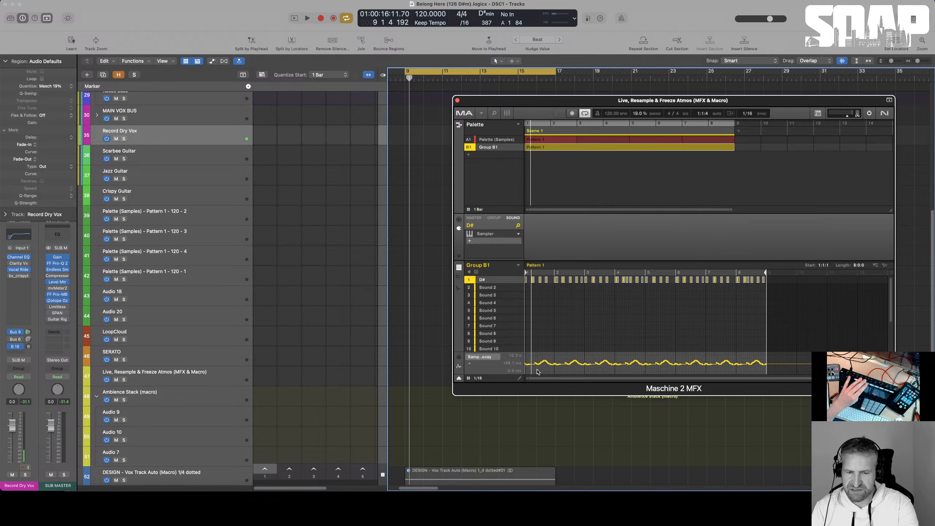
{"action": "key", "text": "space"}
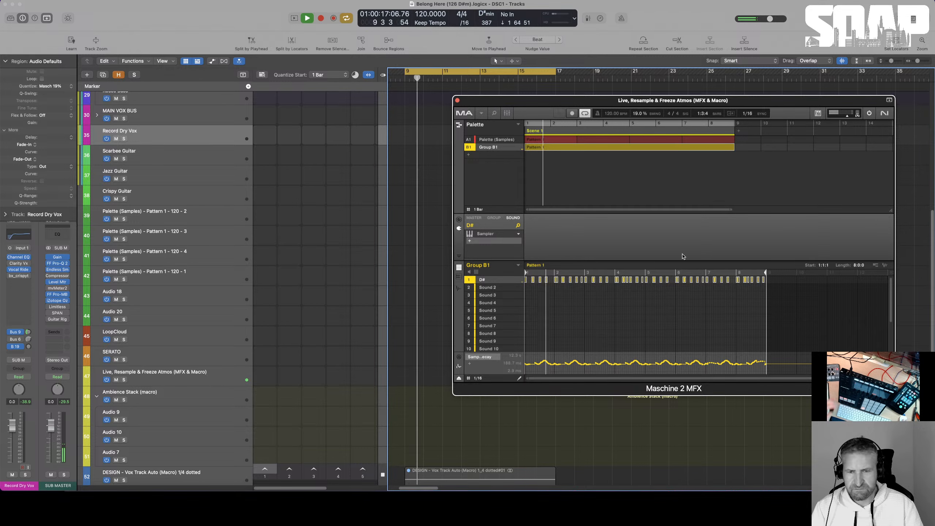
{"action": "key", "text": "space"}
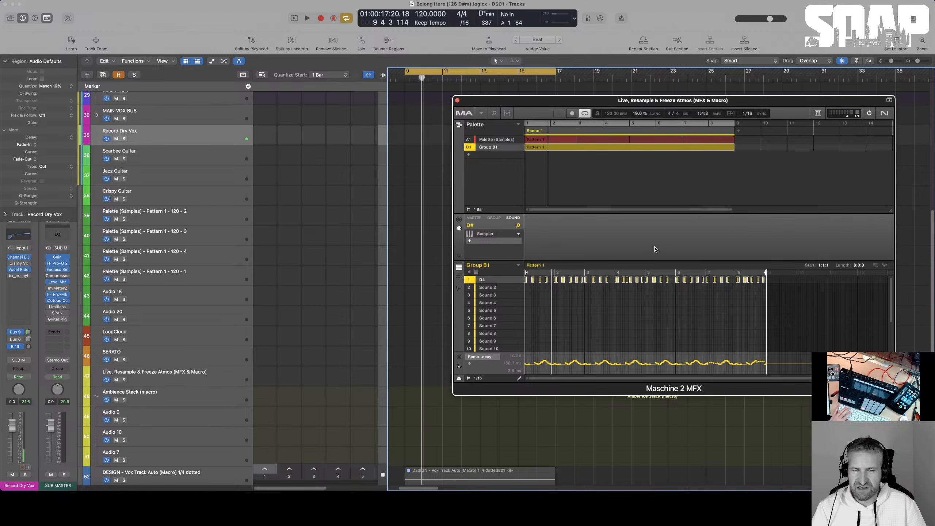
- Rename track 39 as D# Rhythmic and place the Group B1 pattern's audio on it at bar 9
{"action": "left_click_drag", "start_coordinate": [662, 99], "coordinate": [686, 106]}
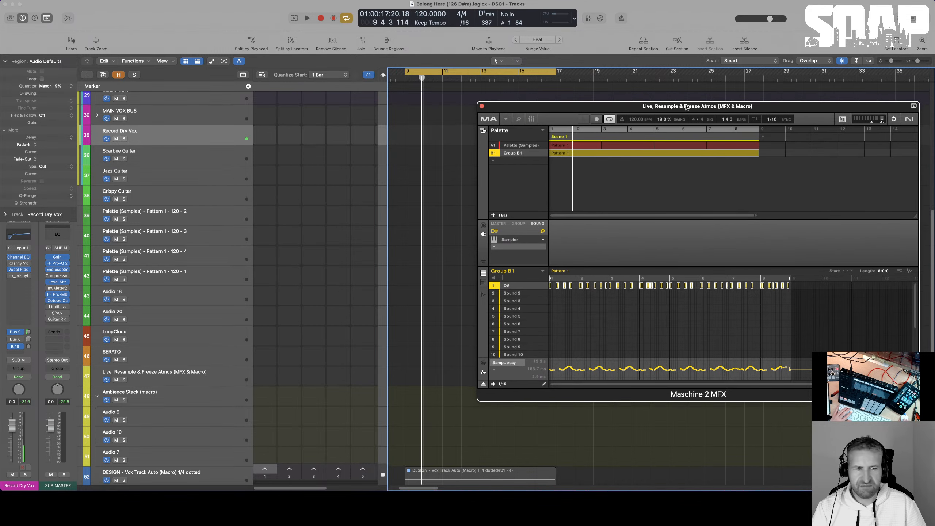
{"action": "left_click", "coordinate": [163, 217]}
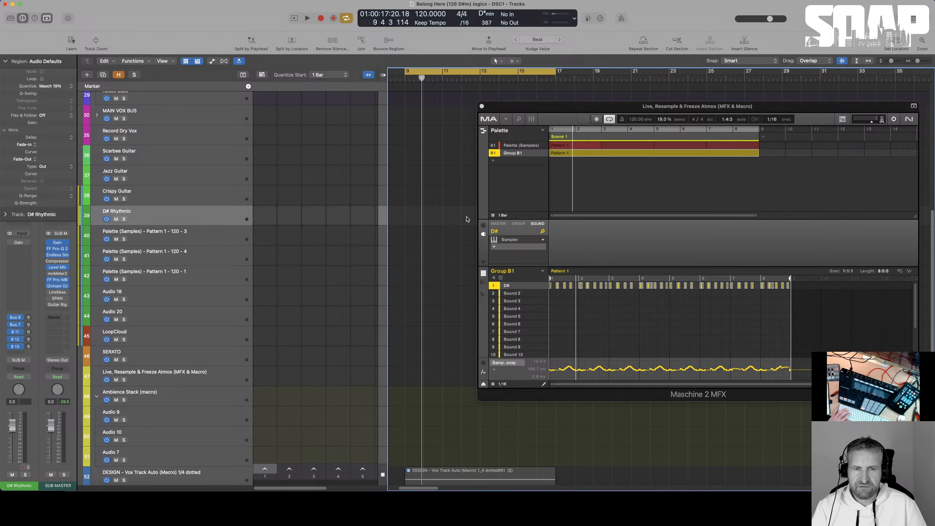
{"action": "scroll", "coordinate": [467, 219], "scroll_direction": "left", "scroll_amount": 3}
{"action": "scroll", "coordinate": [466, 219], "scroll_direction": "left", "scroll_amount": 2}
{"action": "scroll", "coordinate": [466, 219], "scroll_direction": "right", "scroll_amount": 1}
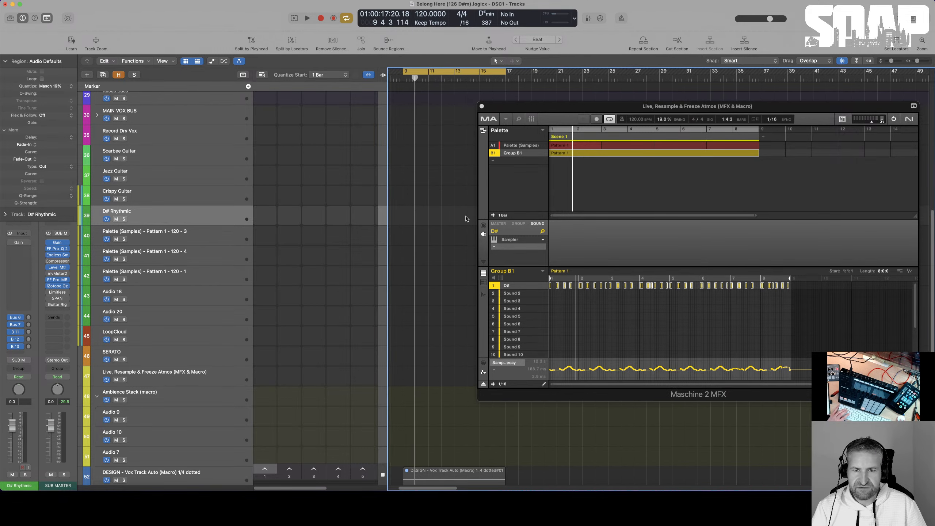
{"action": "scroll", "coordinate": [465, 219], "scroll_direction": "down", "scroll_amount": 4}
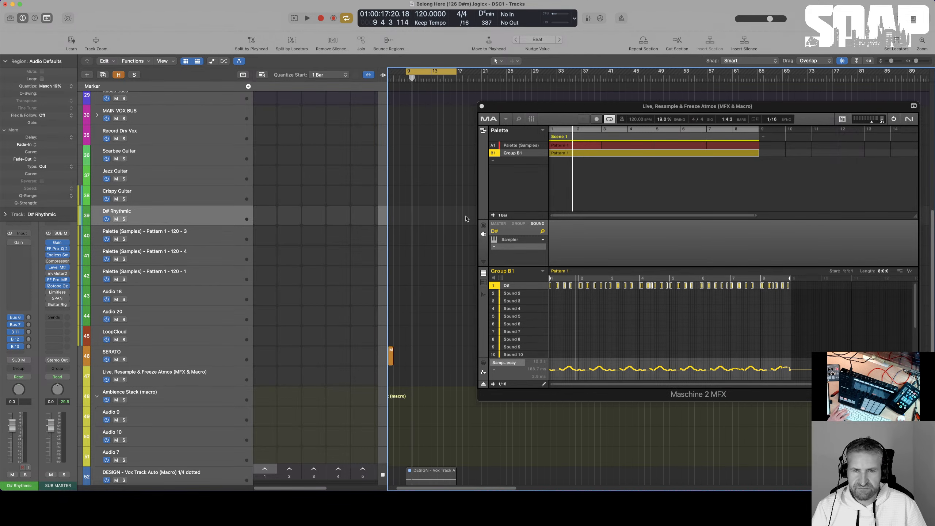
{"action": "left_click_drag", "start_coordinate": [910, 274], "coordinate": [416, 218]}
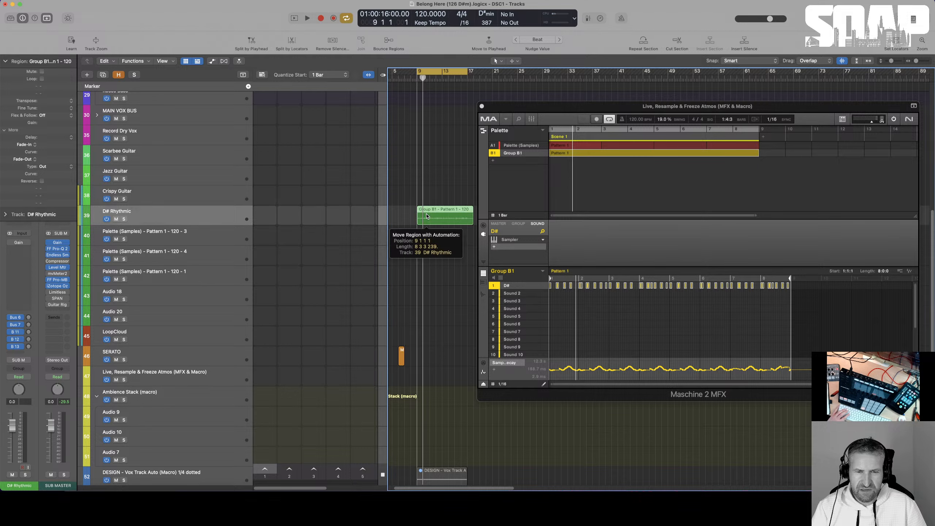
- Trim the new audio region to end at bar 17 and name it after its D# Rhythmic track
{"action": "scroll", "coordinate": [421, 224], "scroll_direction": "right", "scroll_amount": 2}
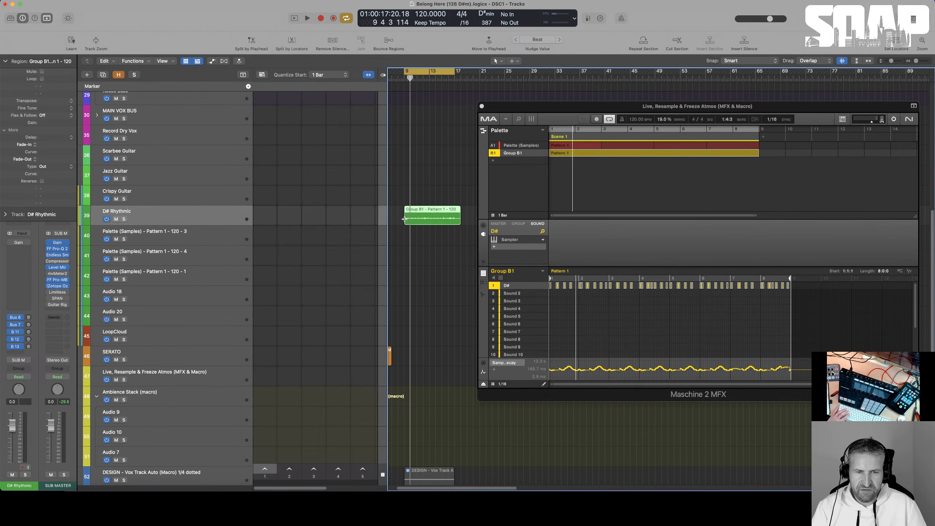
{"action": "left_click_drag", "start_coordinate": [404, 219], "coordinate": [454, 219]}
{"action": "left_click", "coordinate": [443, 218]}
{"action": "left_click", "coordinate": [458, 218]}
{"action": "key", "text": "Delete"}
{"action": "left_click", "coordinate": [434, 219]}
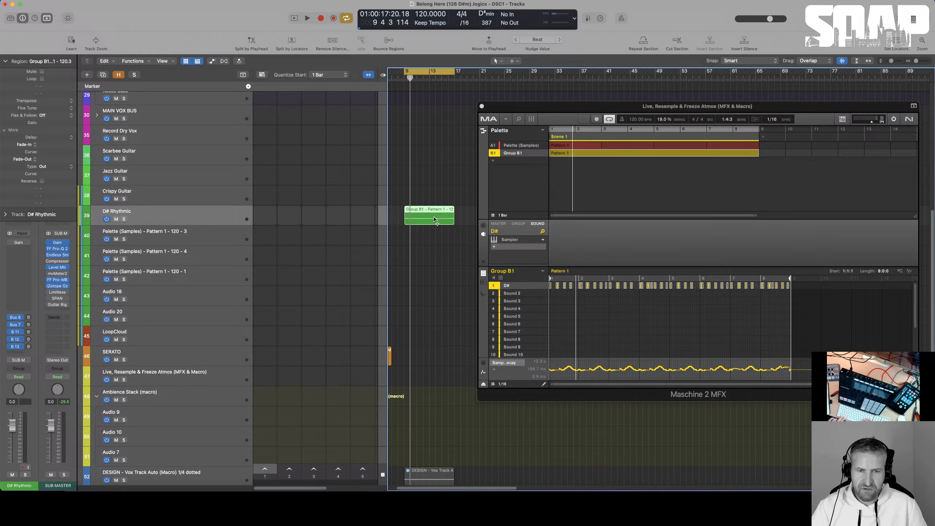
{"action": "key", "text": "alt+super+r"}
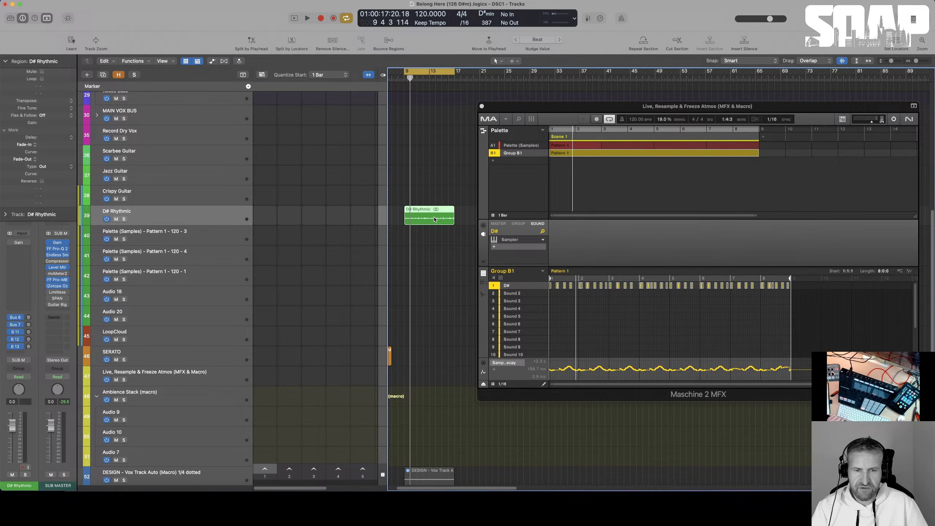
- Enable the Channel EQ and Replika on the Bus 11 delay channel and raise D# Rhythmic's Bus 11 send during playback
{"action": "scroll", "coordinate": [434, 219], "scroll_direction": "down", "scroll_amount": 1}
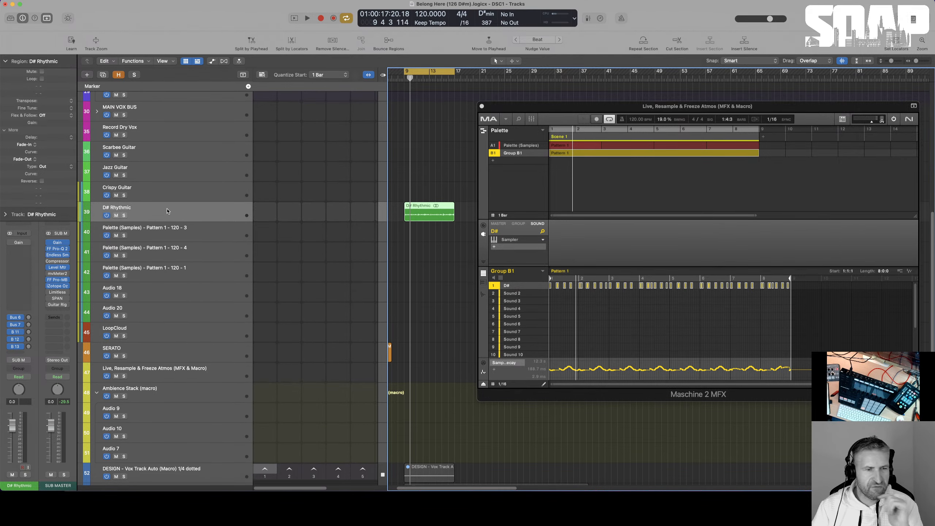
{"action": "left_click", "coordinate": [29, 333]}
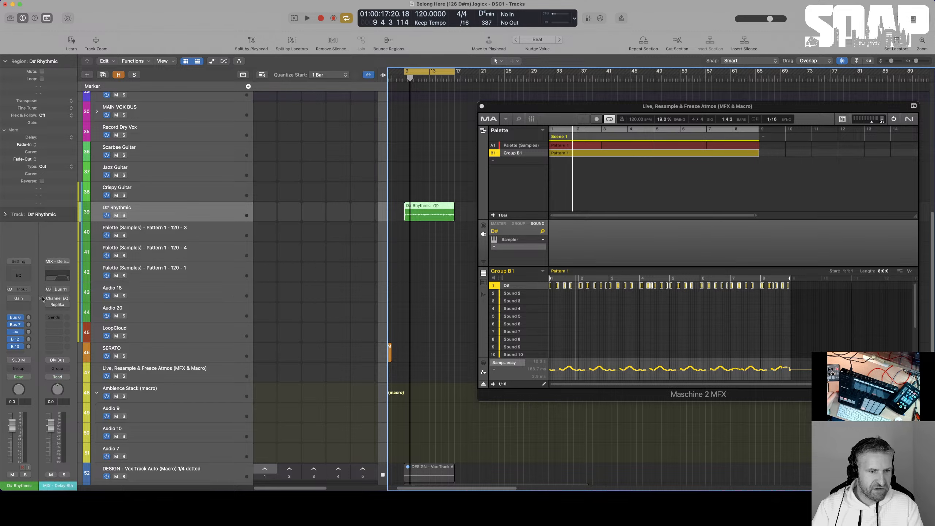
{"action": "left_click", "coordinate": [50, 304]}
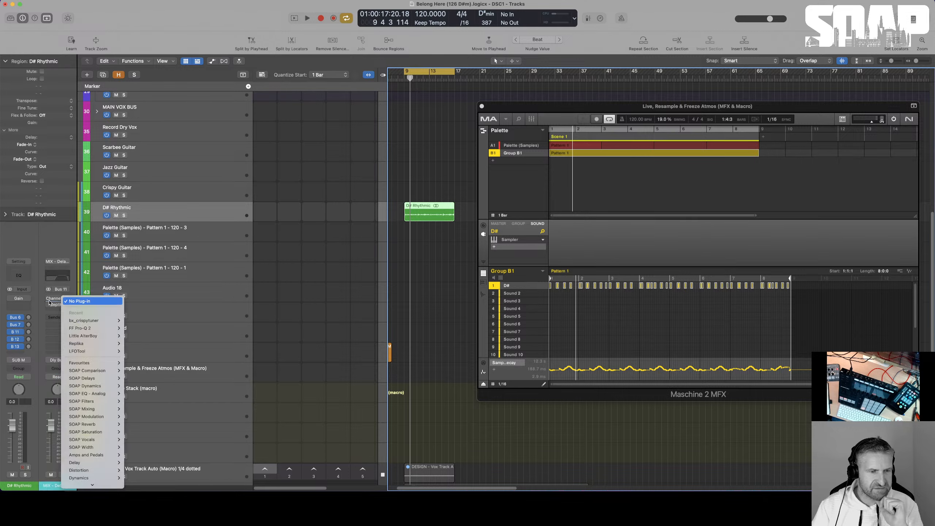
{"action": "left_click", "coordinate": [50, 302]}
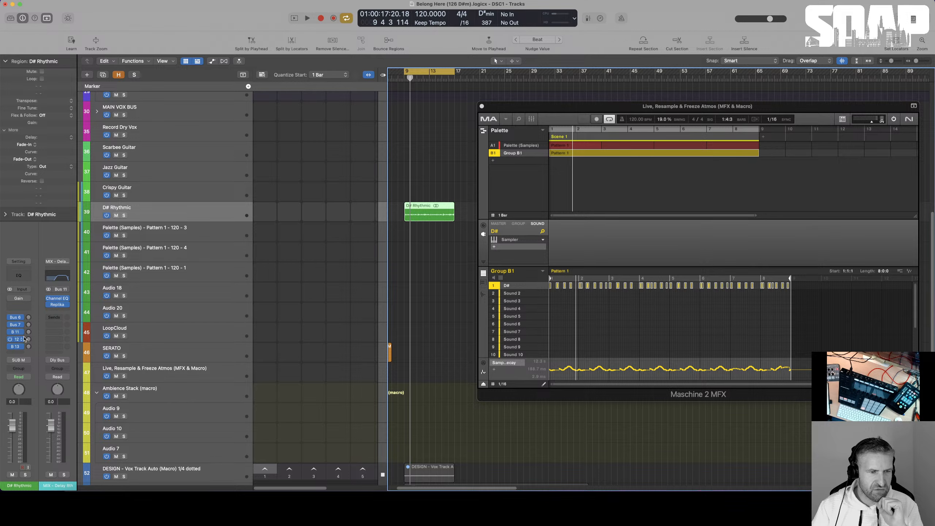
{"action": "key", "text": "space"}
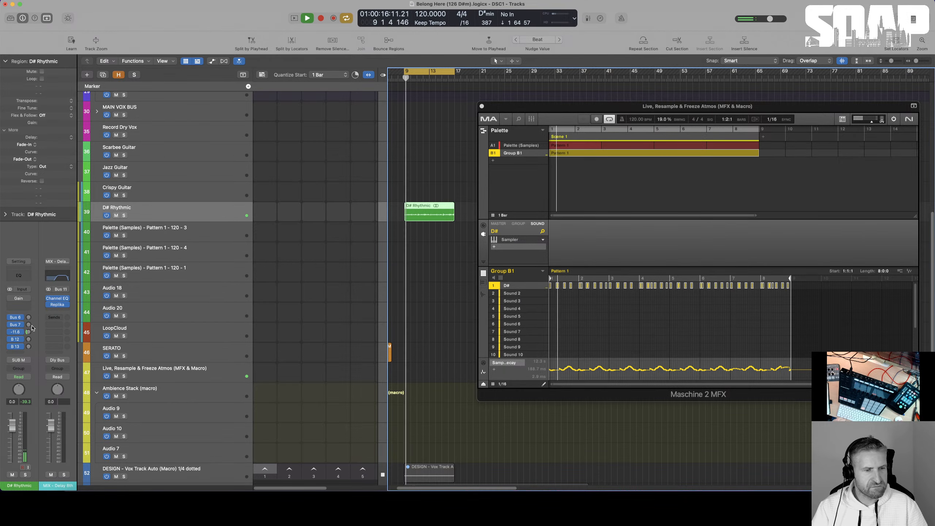
{"action": "left_click_drag", "start_coordinate": [29, 333], "coordinate": [33, 322]}
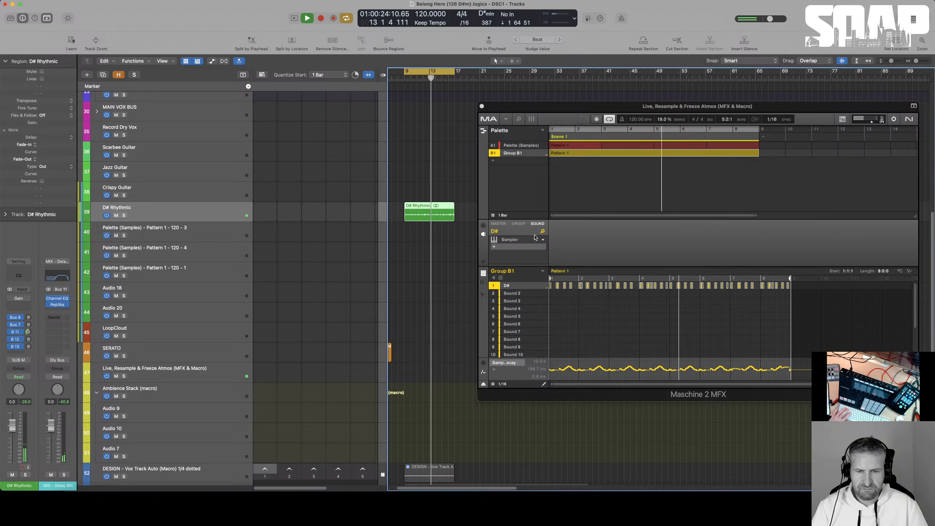
- Rename Maschine's Group B1 as D# rhythmic, mute the group, and stop playback
{"action": "double_click", "coordinate": [511, 152]}
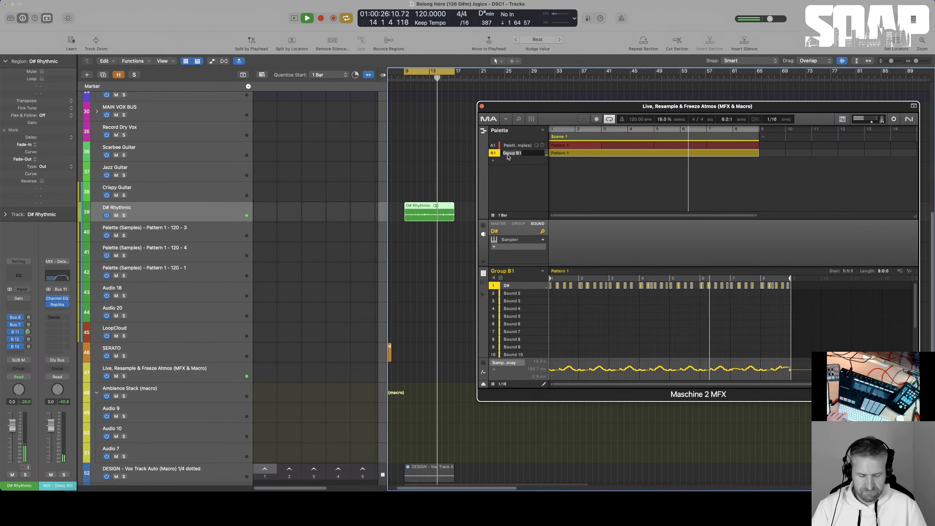
{"action": "type", "text": "D# rhythmic"}
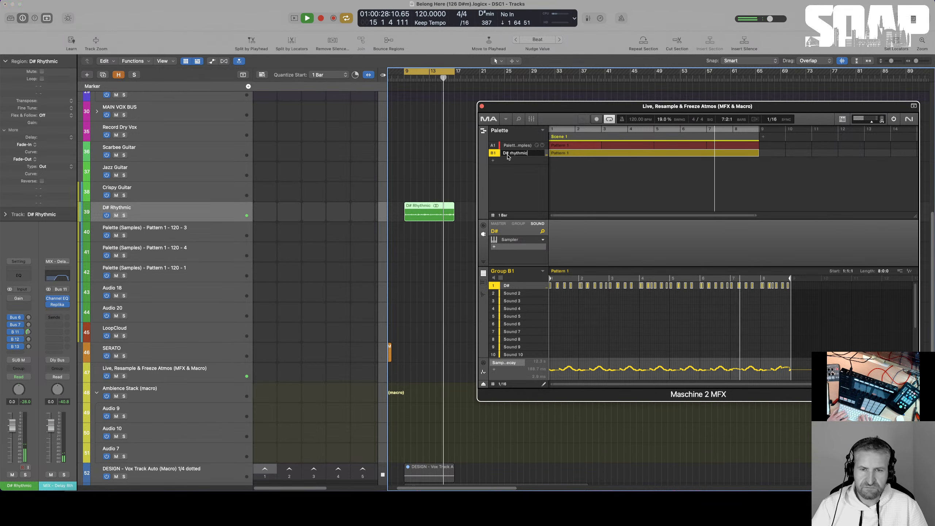
{"action": "key", "text": "Return"}
{"action": "left_click", "coordinate": [494, 153]}
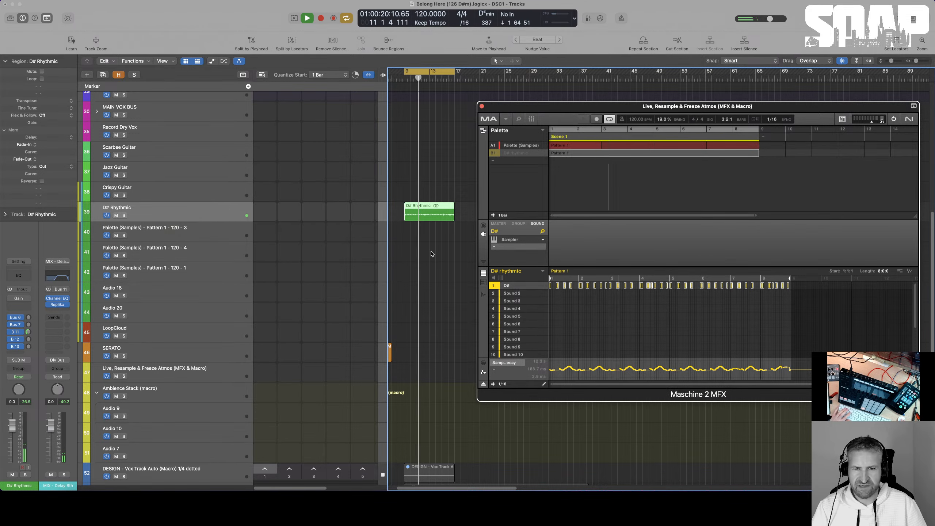
{"action": "key", "text": "space"}
- Activate the second sound in the Palette (Samples) group and audition it against the D# Rhythmic region
{"action": "left_click", "coordinate": [512, 145]}
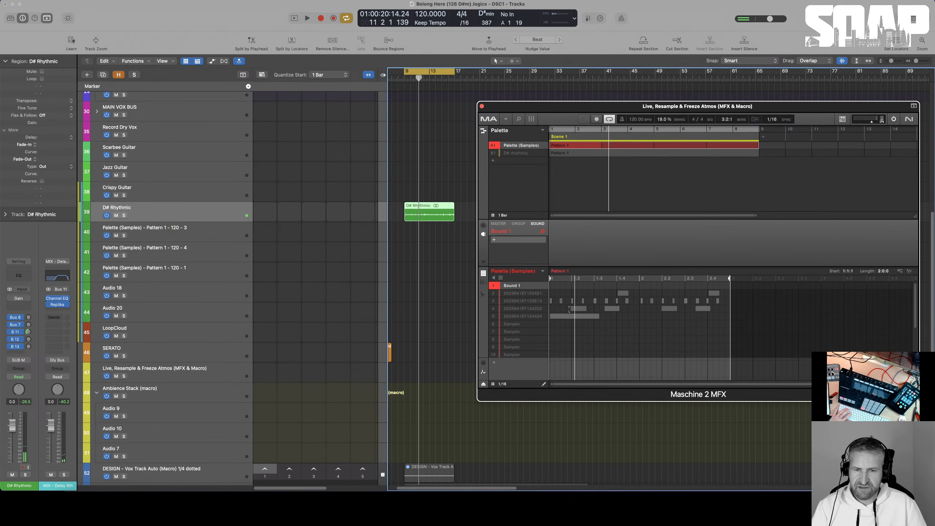
{"action": "left_click", "coordinate": [495, 294]}
{"action": "key", "text": "space"}
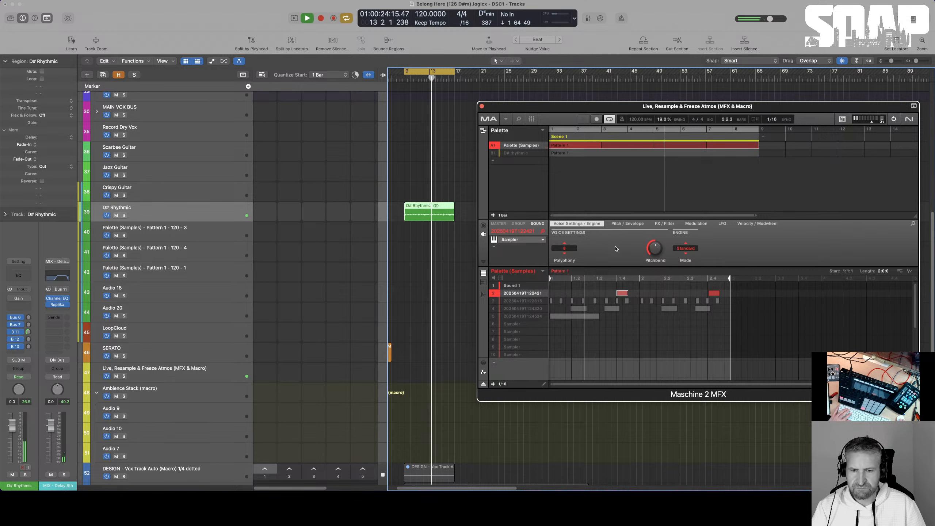
{"action": "key", "text": "space"}
- Show the Palette group's effects, place its pattern audio at bar 9 on a track below D# Rhythmic, and mute that track
{"action": "left_click", "coordinate": [517, 226]}
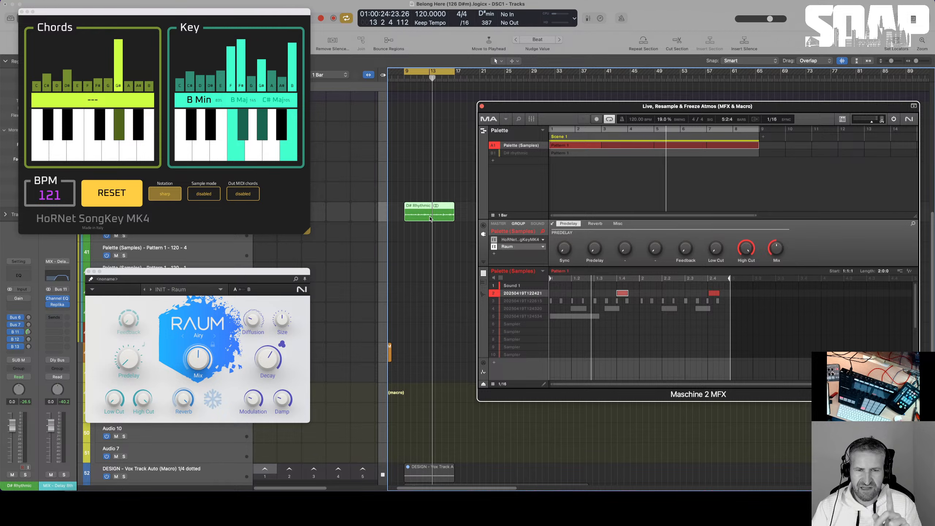
{"action": "scroll", "coordinate": [430, 218], "scroll_direction": "up", "scroll_amount": 2}
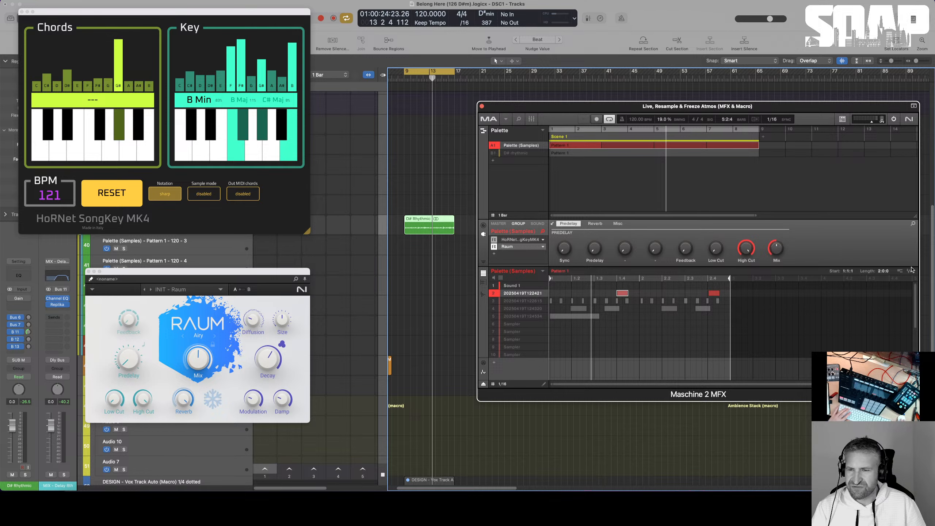
{"action": "left_click_drag", "start_coordinate": [910, 274], "coordinate": [413, 249]}
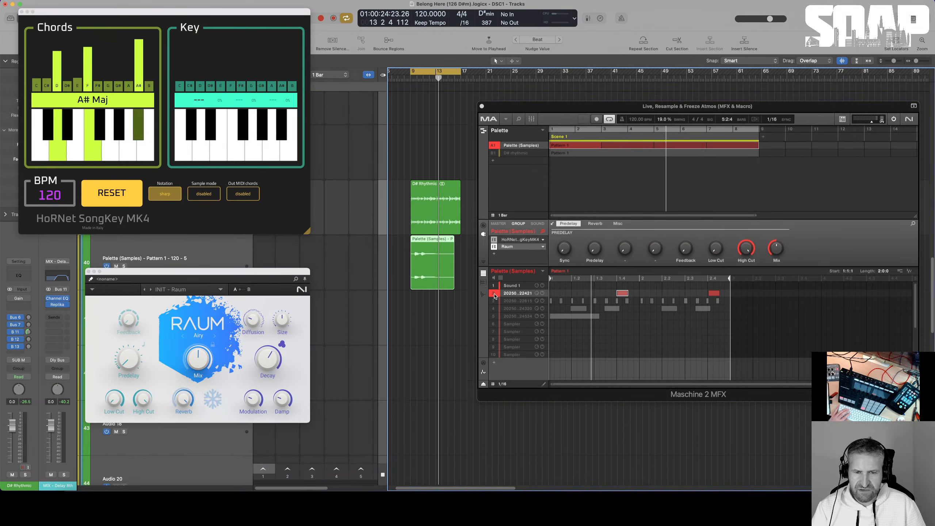
{"action": "left_click", "coordinate": [116, 265]}
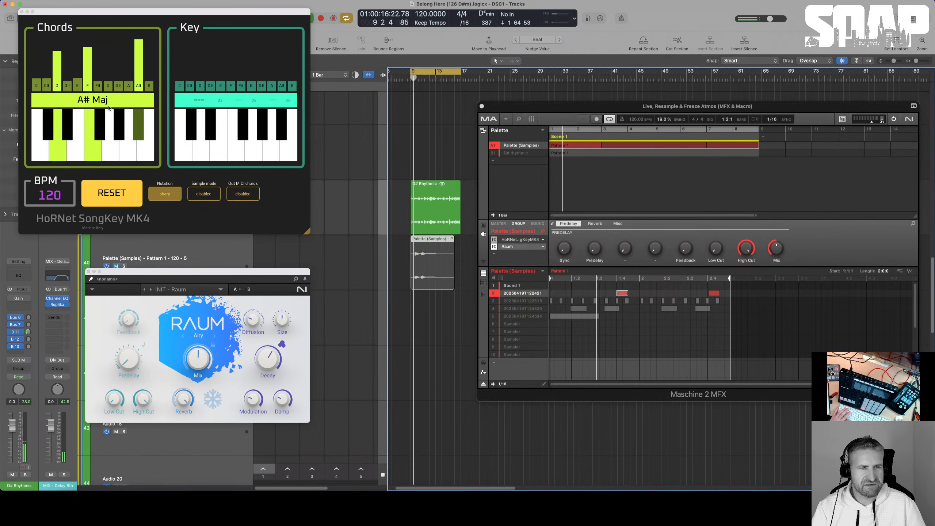
- Reset the HoRNet SongKey analysis while the second Palette sound plays and return the pattern editor to group view
{"action": "left_click", "coordinate": [108, 195]}
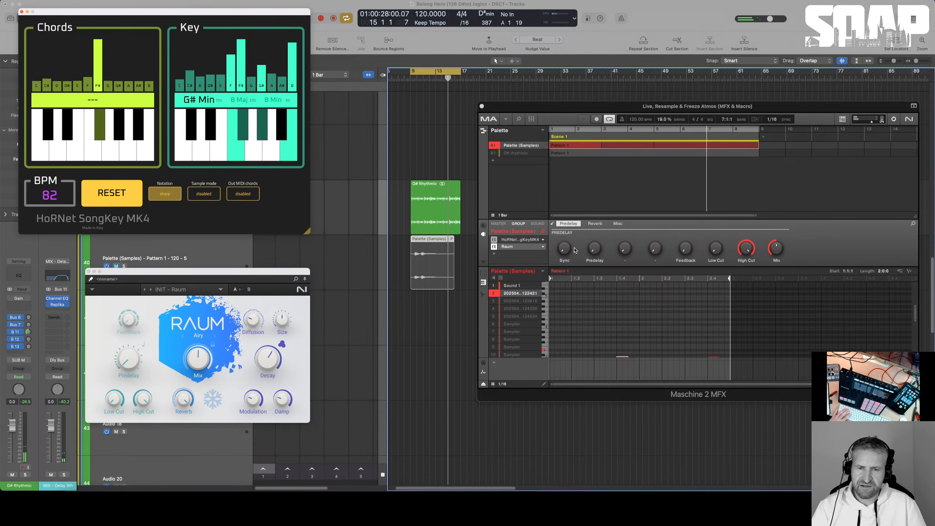
{"action": "left_click", "coordinate": [480, 274]}
{"action": "left_click", "coordinate": [481, 273]}
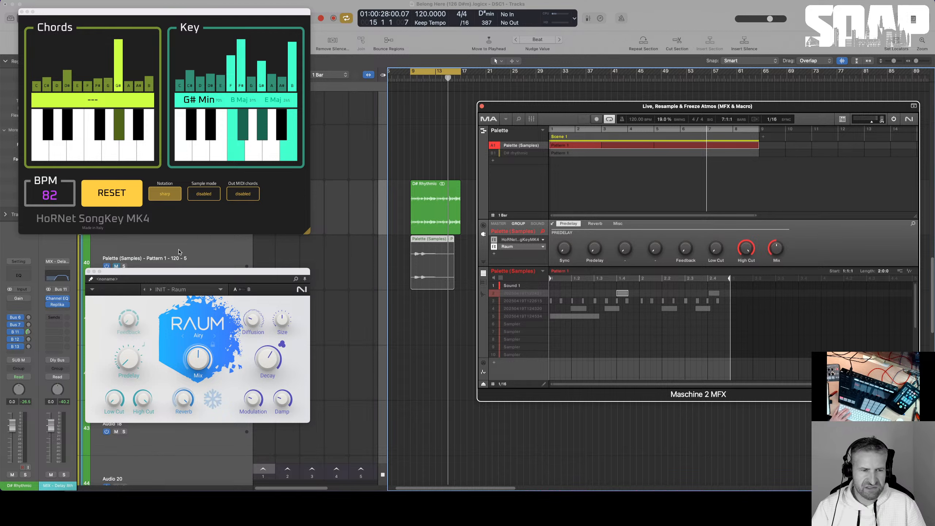
- Rename track 40 as Answer 1 and split its audio region at bar 11
{"action": "double_click", "coordinate": [165, 259]}
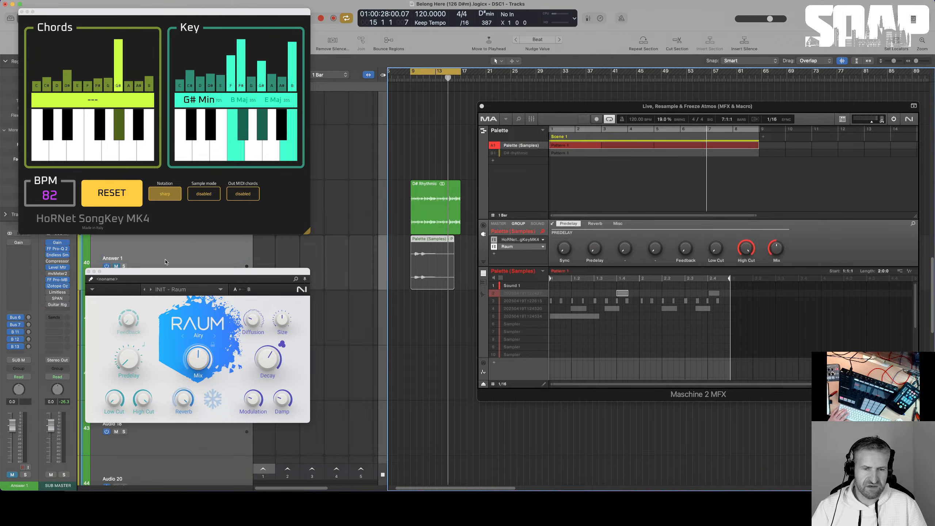
{"action": "left_click_drag", "start_coordinate": [412, 271], "coordinate": [424, 272]}
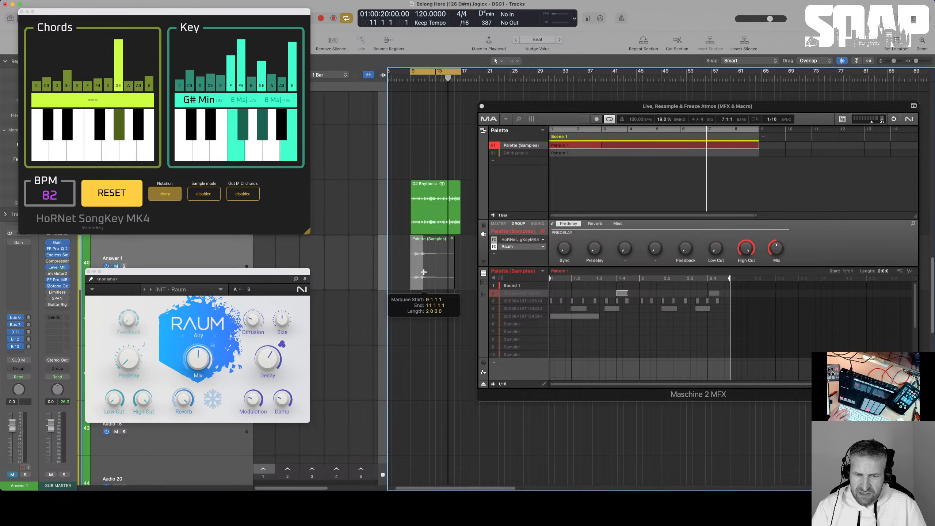
{"action": "left_click_drag", "start_coordinate": [424, 272], "coordinate": [433, 272]}
{"action": "scroll", "coordinate": [432, 283], "scroll_direction": "up", "scroll_amount": 4}
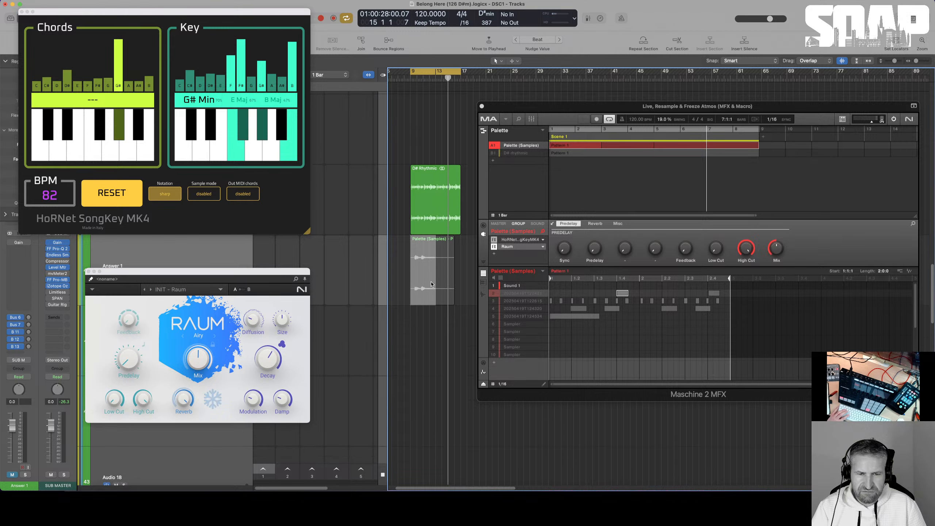
{"action": "scroll", "coordinate": [432, 283], "scroll_direction": "right", "scroll_amount": 4}
{"action": "scroll", "coordinate": [430, 281], "scroll_direction": "up", "scroll_amount": 1}
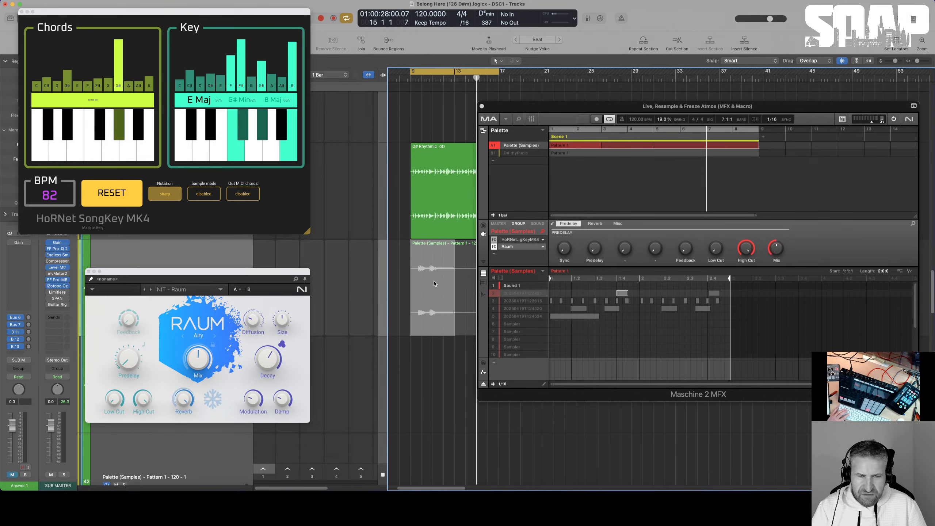
{"action": "scroll", "coordinate": [441, 307], "scroll_direction": "right", "scroll_amount": 1}
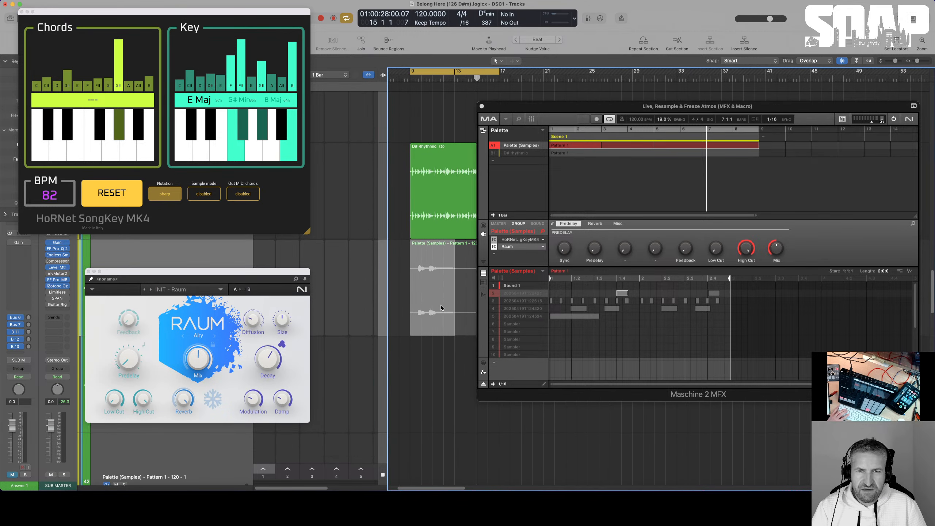
{"action": "left_click_drag", "start_coordinate": [410, 282], "coordinate": [432, 281]}
{"action": "left_click", "coordinate": [418, 283]}
- Unmute the Answer 1 track and shorten the cycle range to bars 9 to 11 during playback
{"action": "scroll", "coordinate": [425, 284], "scroll_direction": "down", "scroll_amount": 3}
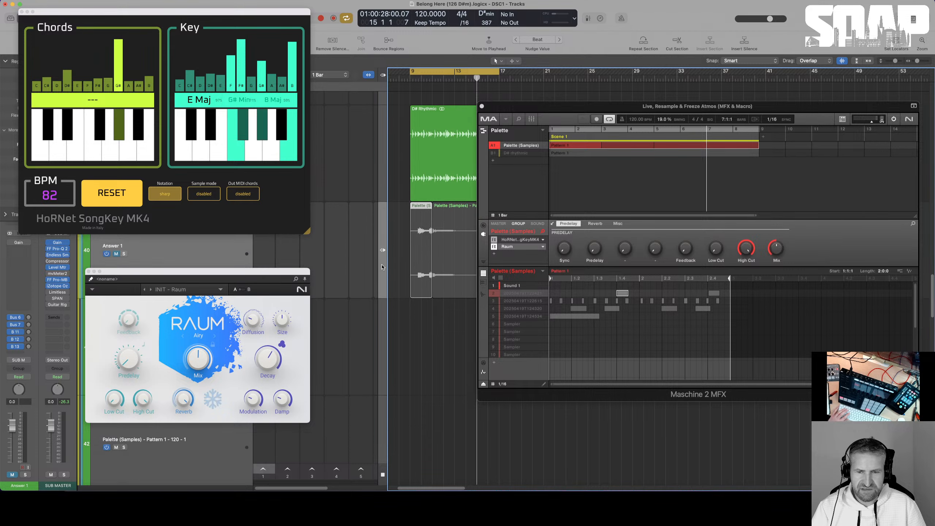
{"action": "left_click", "coordinate": [124, 254]}
{"action": "key", "text": "space"}
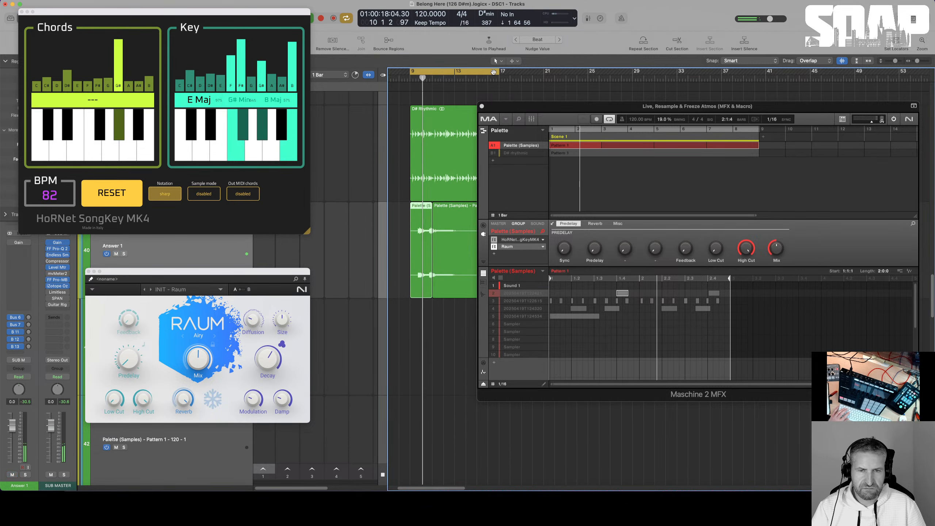
{"action": "left_click_drag", "start_coordinate": [498, 71], "coordinate": [433, 73]}
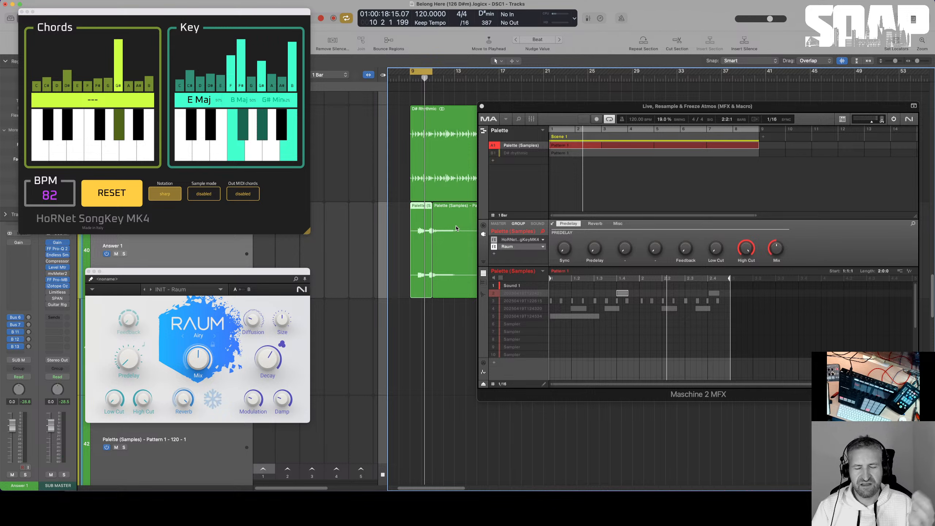
- Return Maschine to the sound level and move the second part of Answer 1's split region to bar 9 on Audio 18
{"action": "left_click", "coordinate": [442, 259]}
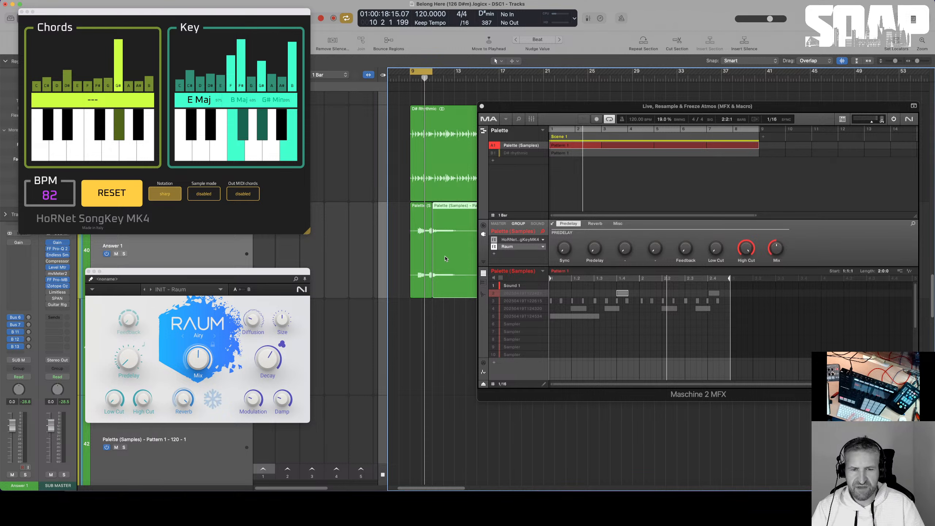
{"action": "scroll", "coordinate": [449, 313], "scroll_direction": "down", "scroll_amount": 5}
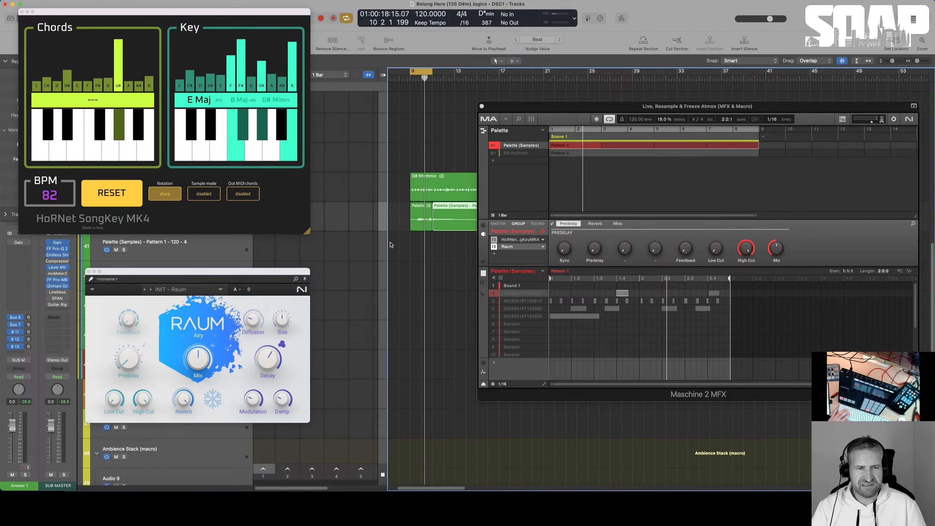
{"action": "left_click", "coordinate": [540, 225]}
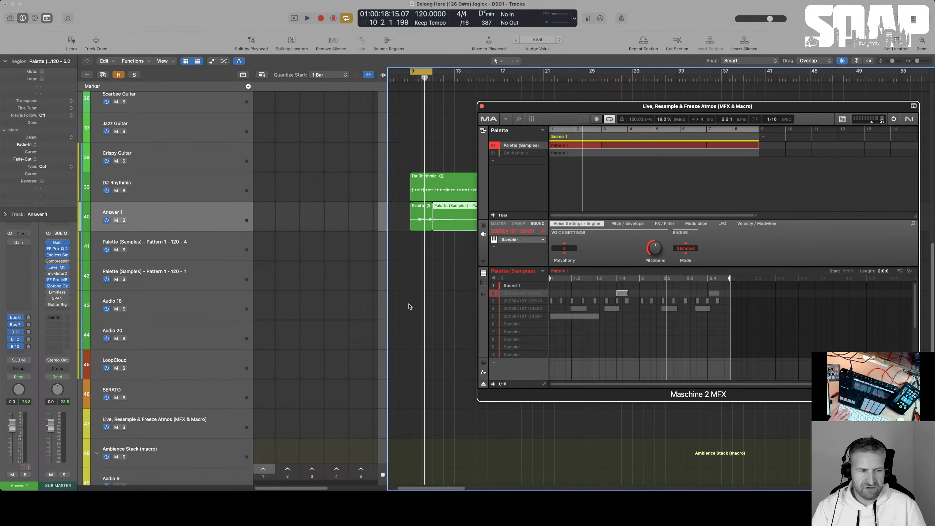
{"action": "scroll", "coordinate": [413, 306], "scroll_direction": "up", "scroll_amount": 1}
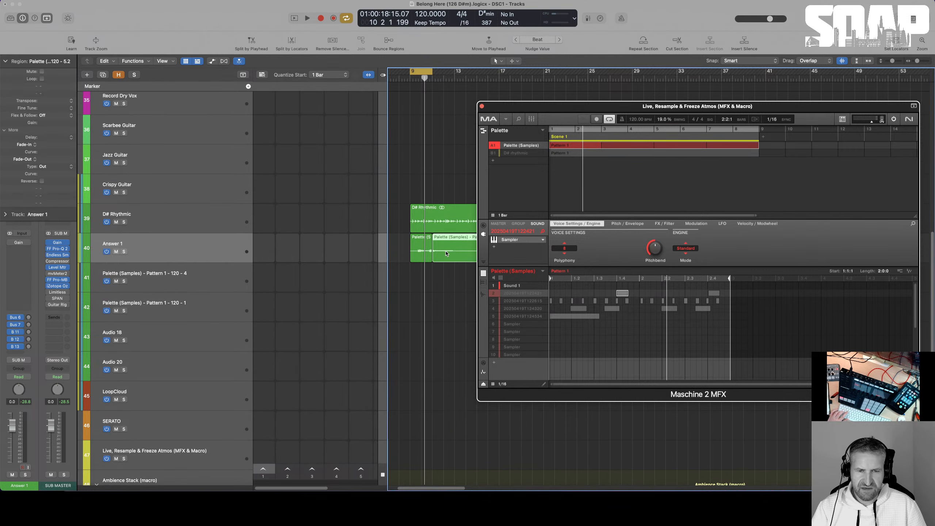
{"action": "left_click_drag", "start_coordinate": [448, 252], "coordinate": [429, 332]}
{"action": "key", "text": "super+Up"}
{"action": "key", "text": "super+Up"}
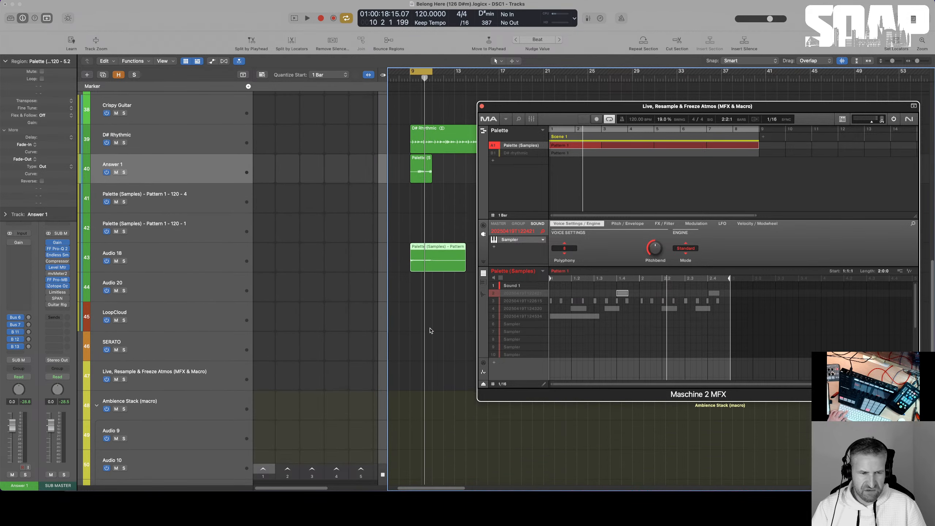
{"action": "key", "text": "super+Up"}
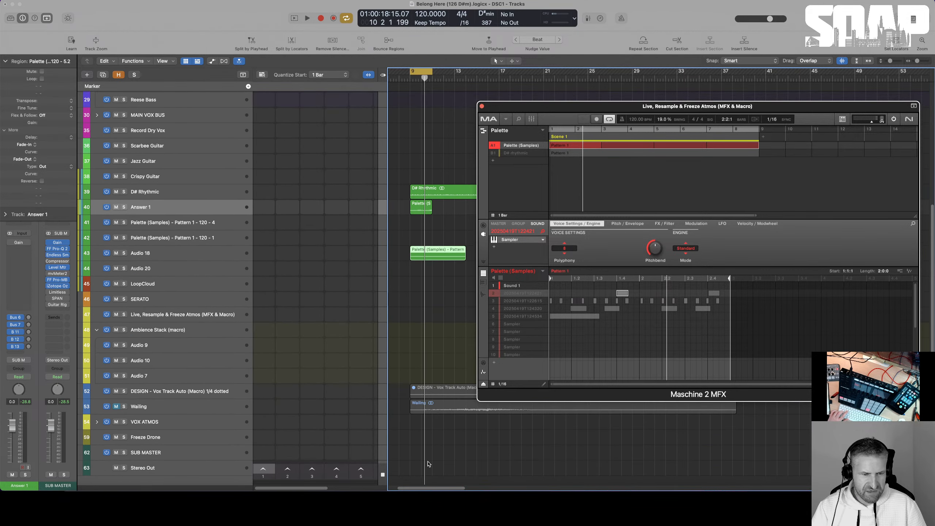
- Replace the muted region on DESIGN - Vox Track Auto (Macro) 1/4 dotted with the Audio 18 region, hide the plug-in windows, and play it
{"action": "left_click", "coordinate": [428, 392]}
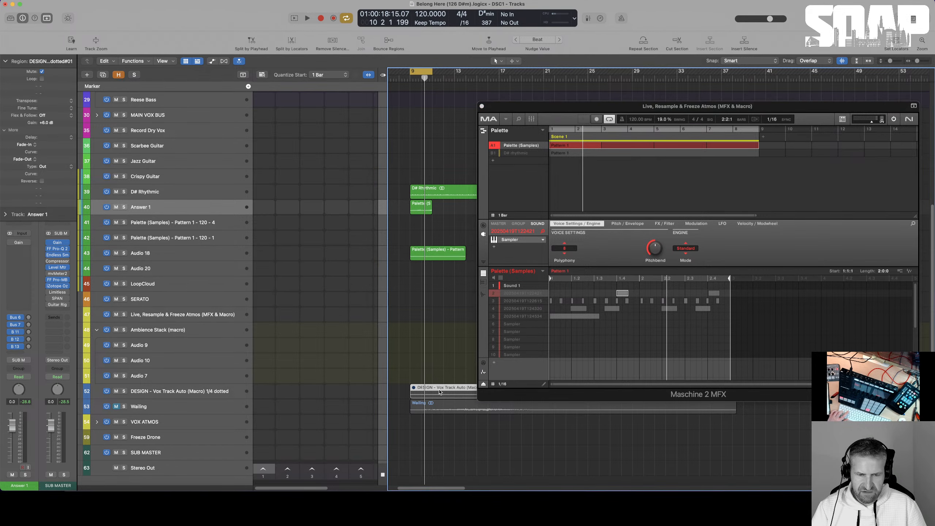
{"action": "key", "text": "Delete"}
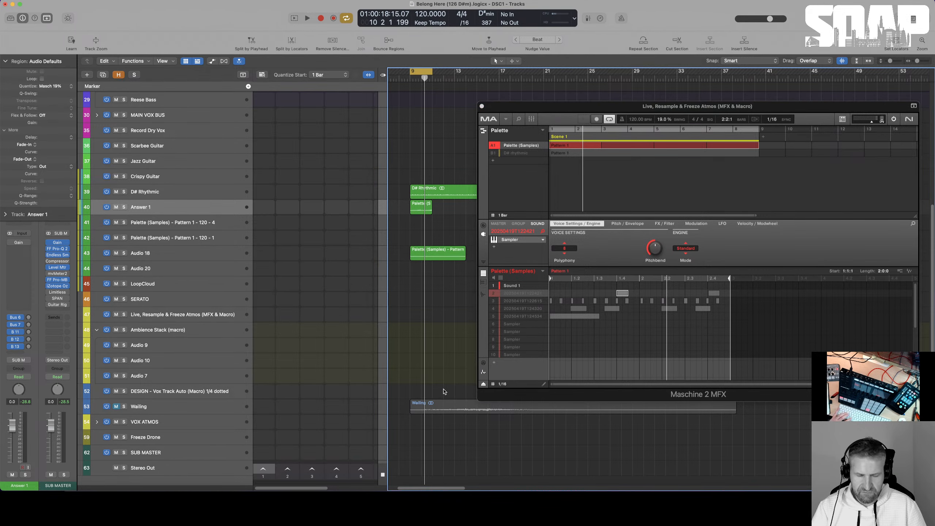
{"action": "key", "text": "v"}
{"action": "left_click_drag", "start_coordinate": [430, 257], "coordinate": [428, 397]}
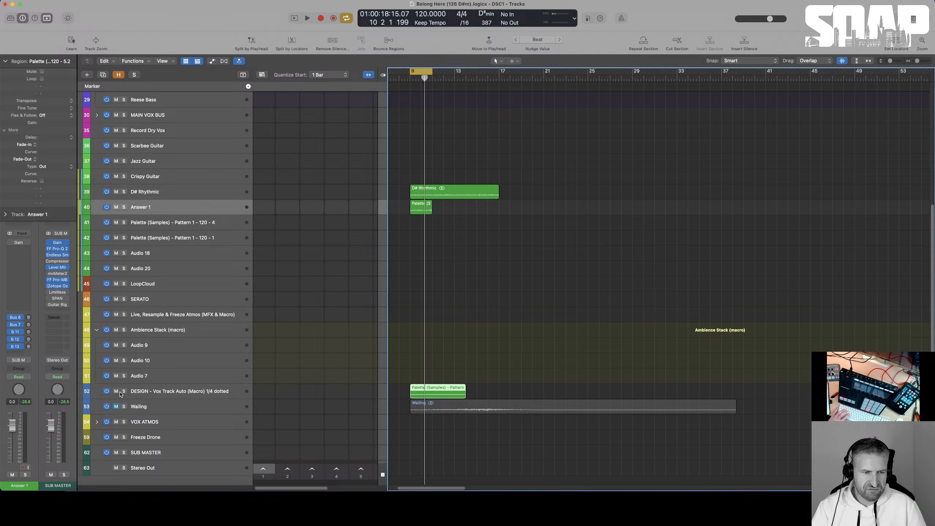
{"action": "left_click", "coordinate": [142, 392]}
{"action": "key", "text": "space"}
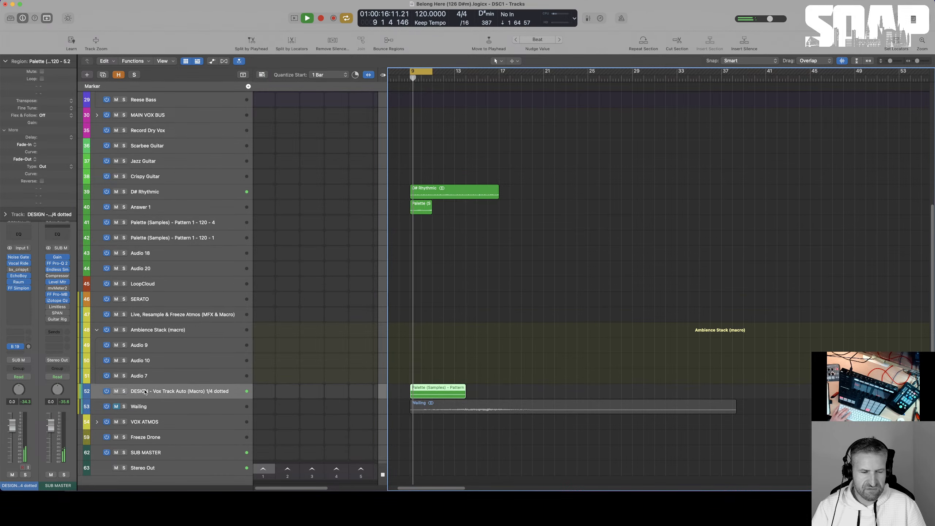
- Solo the DESIGN - Vox Track Auto (Macro) 1/4 dotted track and listen to it on its own
{"action": "left_click", "coordinate": [123, 391]}
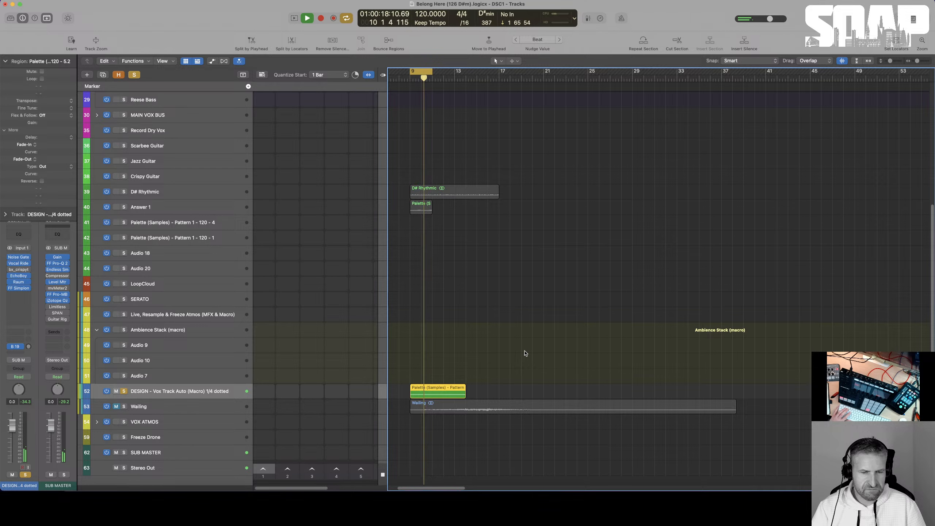
{"action": "key", "text": "space"}
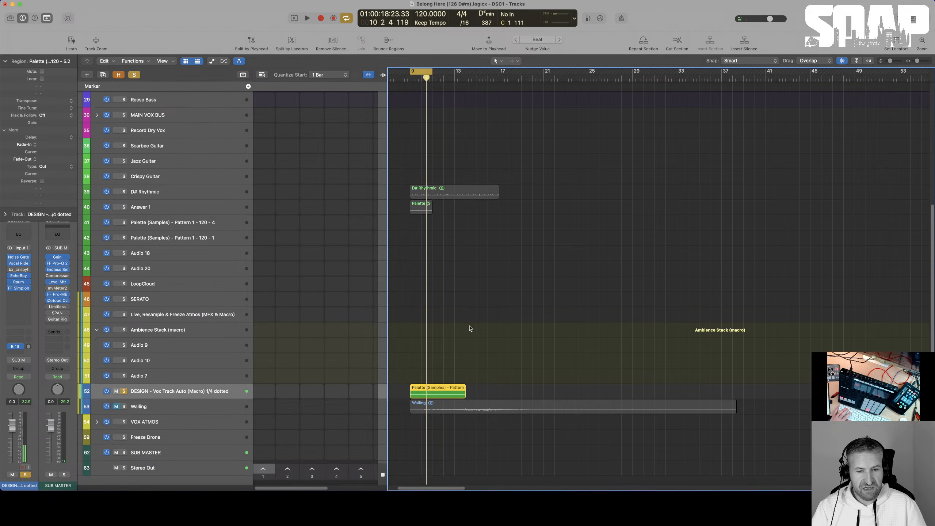
{"action": "scroll", "coordinate": [396, 385], "scroll_direction": "down", "scroll_amount": 2}
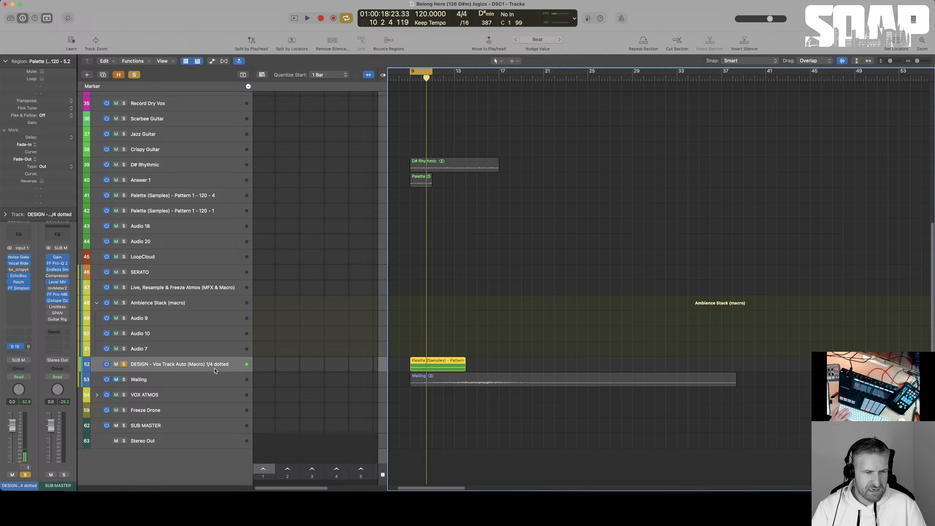
- Play the region on the DESIGN - Vox Track Auto track and bounce it in place to a new track, muting the source and including the audio tail
{"action": "left_click", "coordinate": [474, 351]}
{"action": "left_click", "coordinate": [434, 368]}
{"action": "key", "text": "space"}
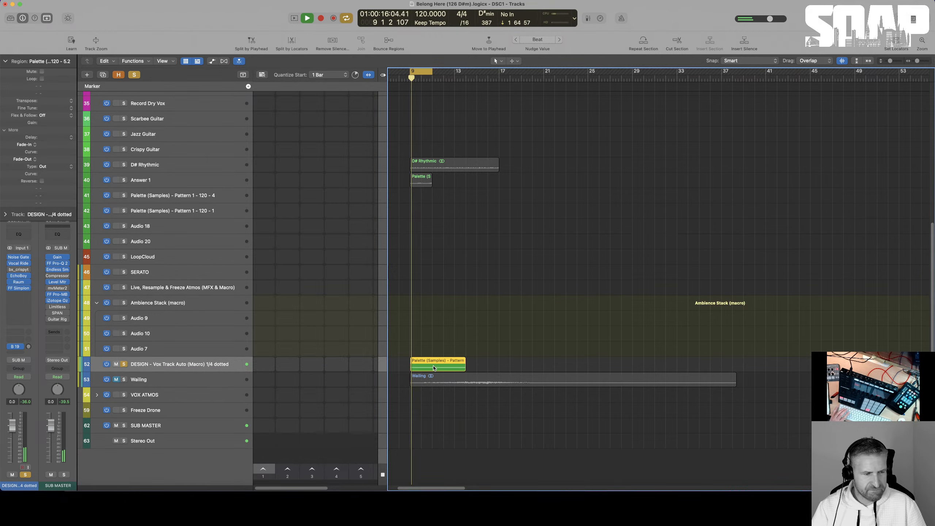
{"action": "key", "text": "space"}
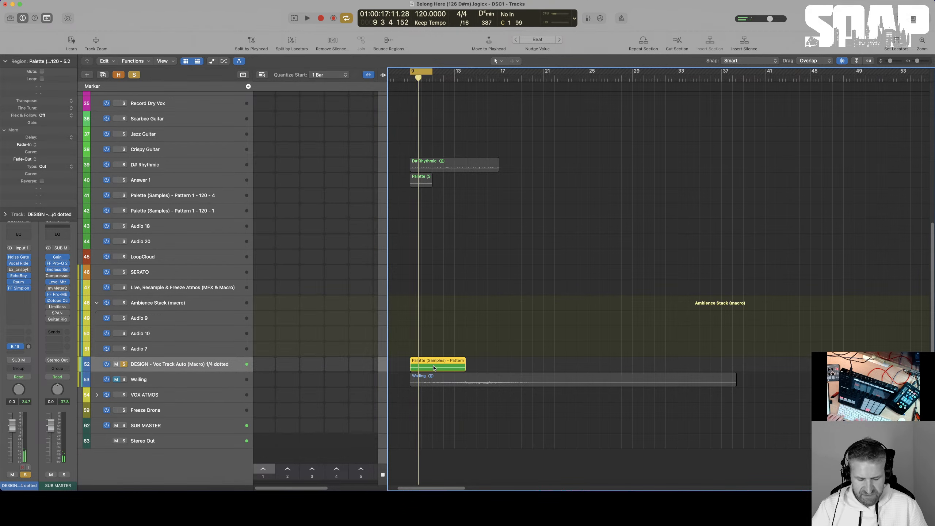
{"action": "key", "text": "ctrl+b"}
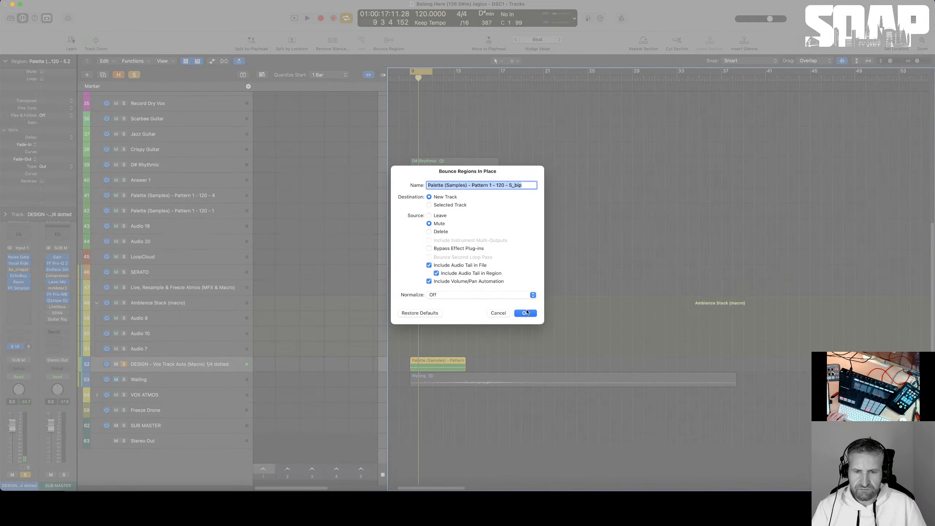
{"action": "left_click", "coordinate": [525, 316]}
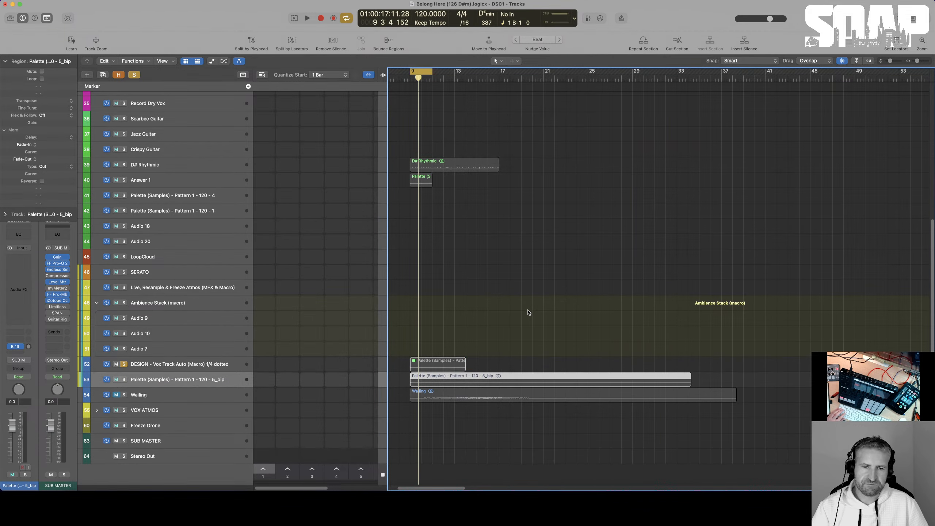
- Unsolo the DESIGN - Vox Track Auto track and solo the bounced Palette (Samples) - Pattern 1 - 120 - 5_bip track
{"action": "scroll", "coordinate": [518, 291], "scroll_direction": "up", "scroll_amount": 6}
{"action": "scroll", "coordinate": [506, 319], "scroll_direction": "down", "scroll_amount": 2}
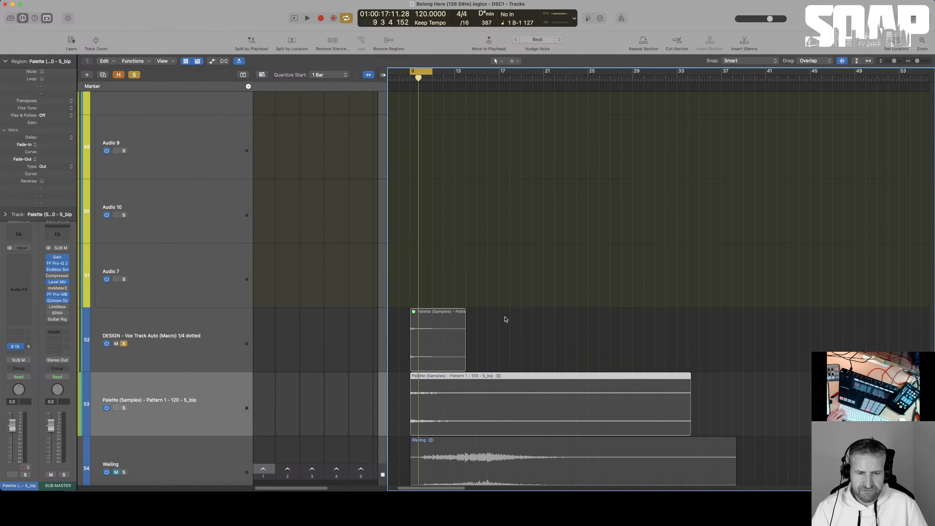
{"action": "scroll", "coordinate": [506, 319], "scroll_direction": "down", "scroll_amount": 2}
{"action": "scroll", "coordinate": [205, 364], "scroll_direction": "down", "scroll_amount": 4}
{"action": "left_click", "coordinate": [125, 276]}
{"action": "left_click", "coordinate": [133, 321]}
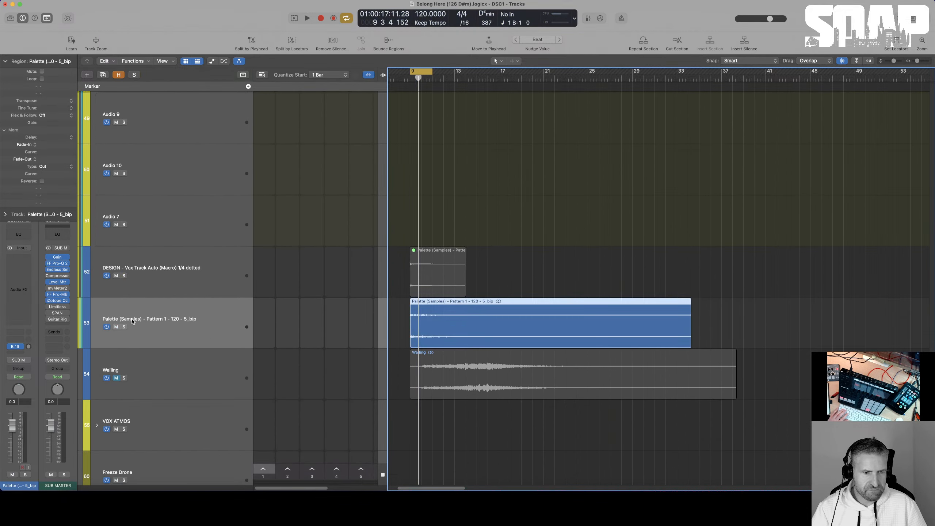
{"action": "left_click", "coordinate": [124, 326]}
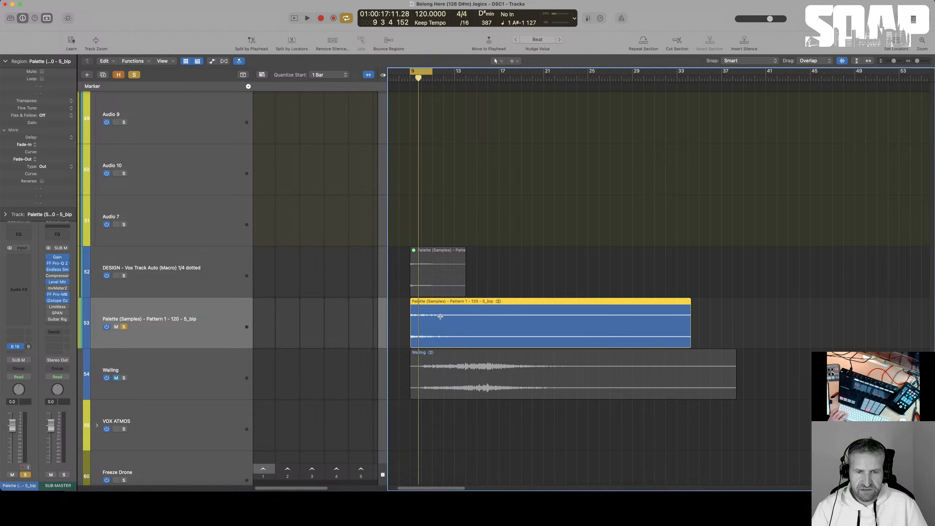
- Audition marquee selections of the bounced region and split out the section from about bar 9.5 to 10.75
{"action": "left_click_drag", "start_coordinate": [439, 316], "coordinate": [460, 317]}
{"action": "key", "text": "space"}
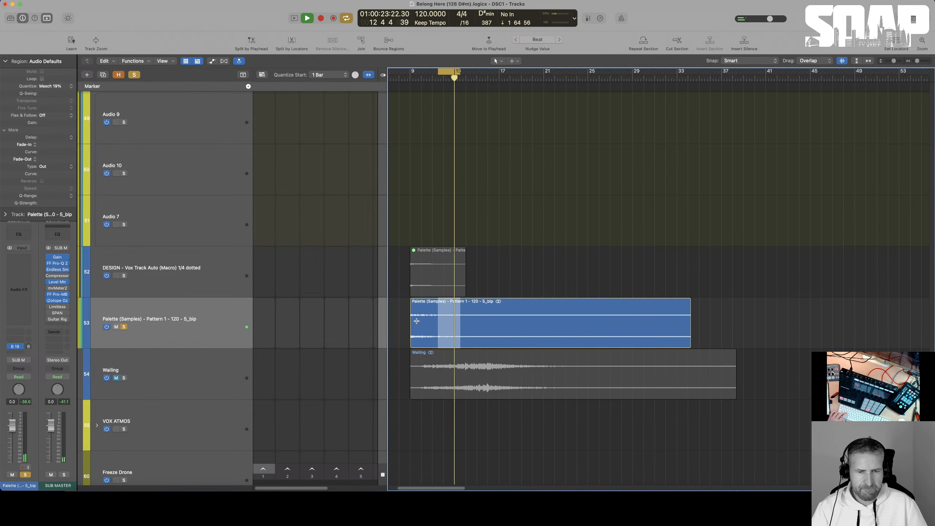
{"action": "left_click_drag", "start_coordinate": [417, 320], "coordinate": [430, 322]}
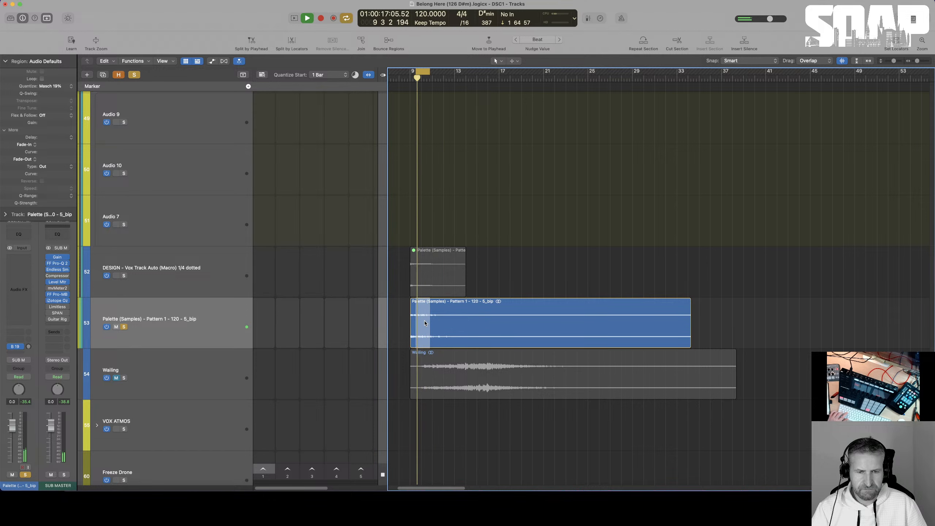
{"action": "left_click", "coordinate": [425, 321]}
- Expand the VOX ATMOS stack and move the split-out section to bar 9 on Audio 34
{"action": "scroll", "coordinate": [425, 318], "scroll_direction": "down", "scroll_amount": 5}
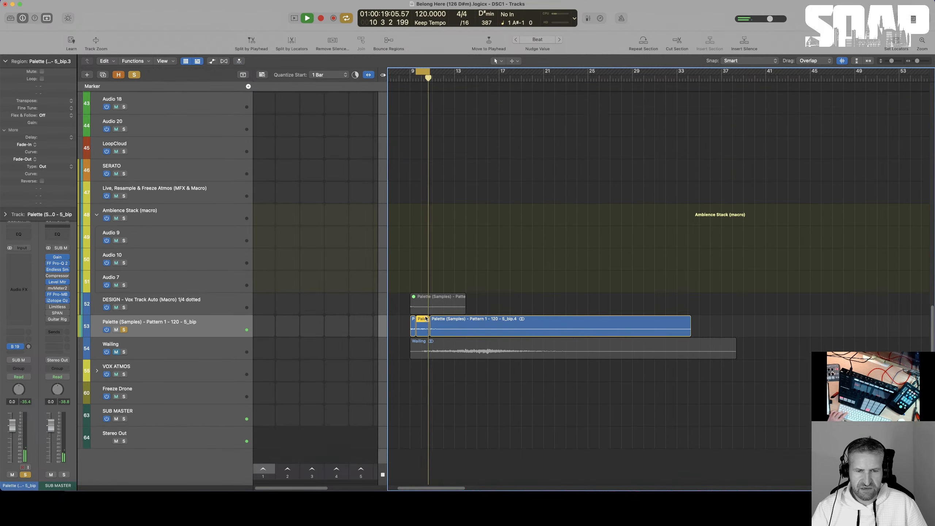
{"action": "left_click", "coordinate": [97, 371]}
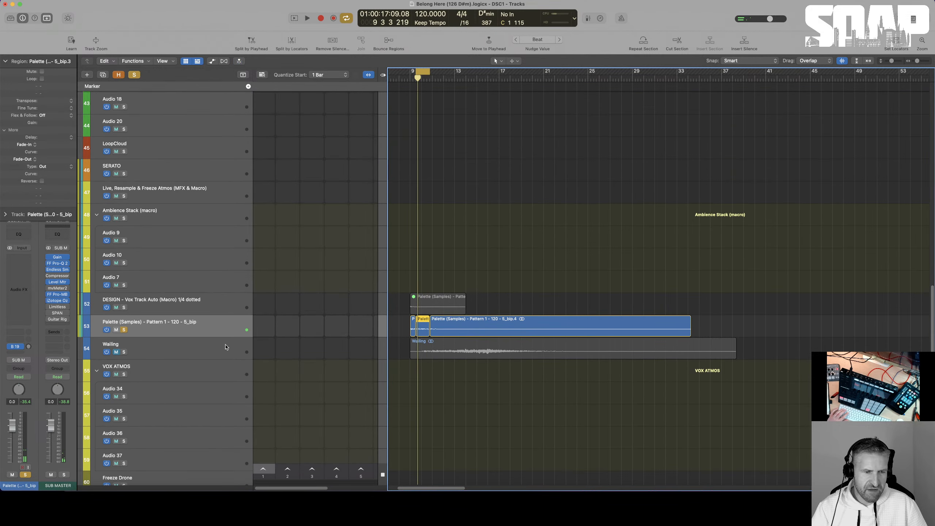
{"action": "scroll", "coordinate": [427, 235], "scroll_direction": "down", "scroll_amount": 3}
{"action": "left_click_drag", "start_coordinate": [424, 241], "coordinate": [418, 297]}
- Draw an empty region on the VOX ATMOS track with the Pencil Tool and extend it from bar 9 to bar 17
{"action": "key", "text": "t"}
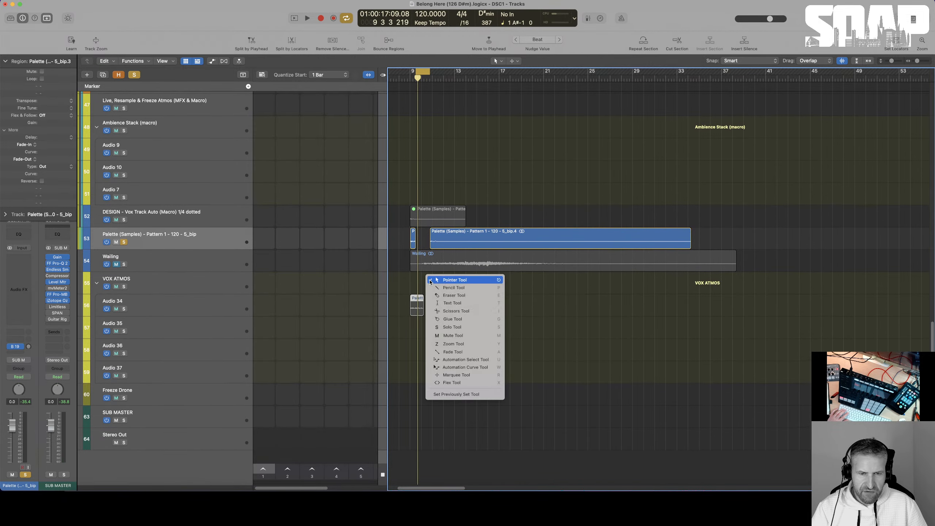
{"action": "left_click", "coordinate": [458, 288]}
{"action": "left_click", "coordinate": [417, 289]}
{"action": "key", "text": "t"}
{"action": "key", "text": "Escape"}
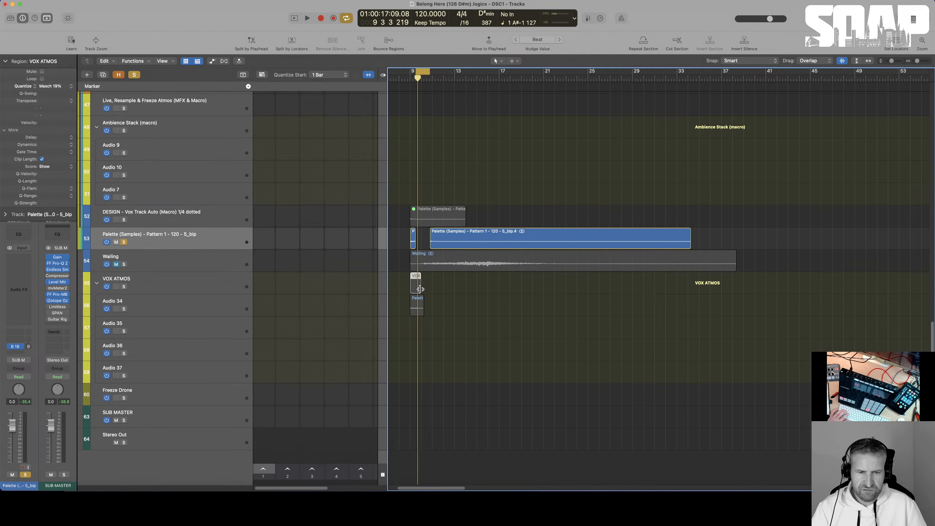
{"action": "left_click_drag", "start_coordinate": [420, 289], "coordinate": [499, 290]}
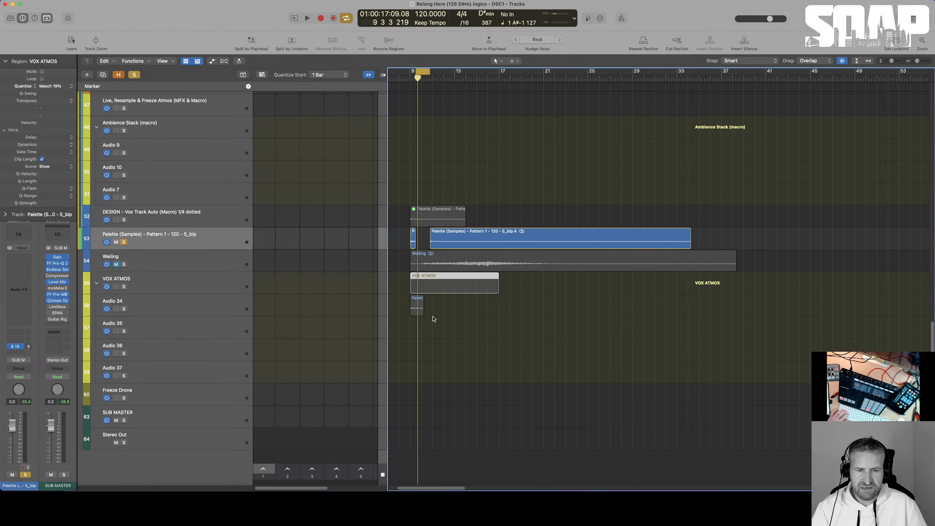
- Loop the short region on Audio 34 out to bar 17 and select its track
{"action": "left_click", "coordinate": [431, 313]}
{"action": "left_click_drag", "start_coordinate": [422, 298], "coordinate": [498, 306]}
{"action": "left_click", "coordinate": [195, 309]}
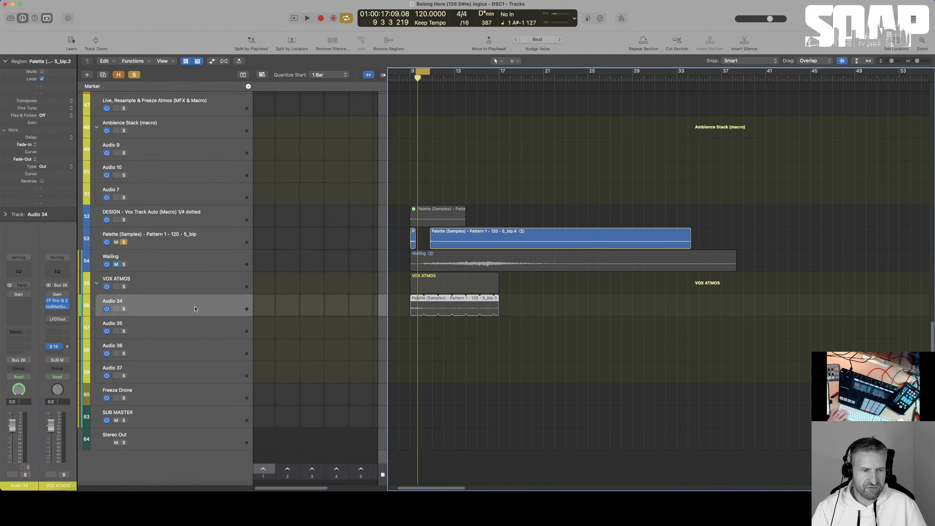
- Unsolo and mute the bounced track, then play with the cycle range matched to the VOX ATMOS region, bars 9 to 17
{"action": "left_click", "coordinate": [124, 242]}
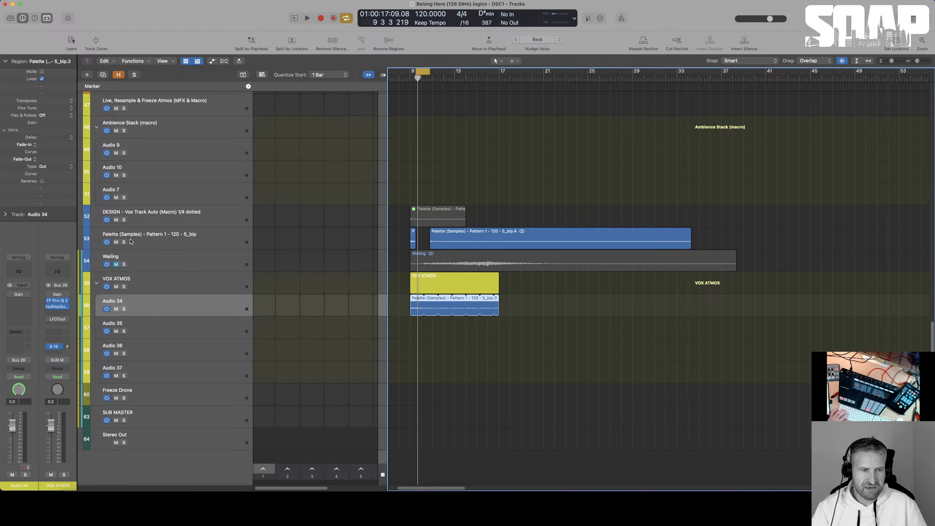
{"action": "left_click", "coordinate": [115, 242]}
{"action": "key", "text": "space"}
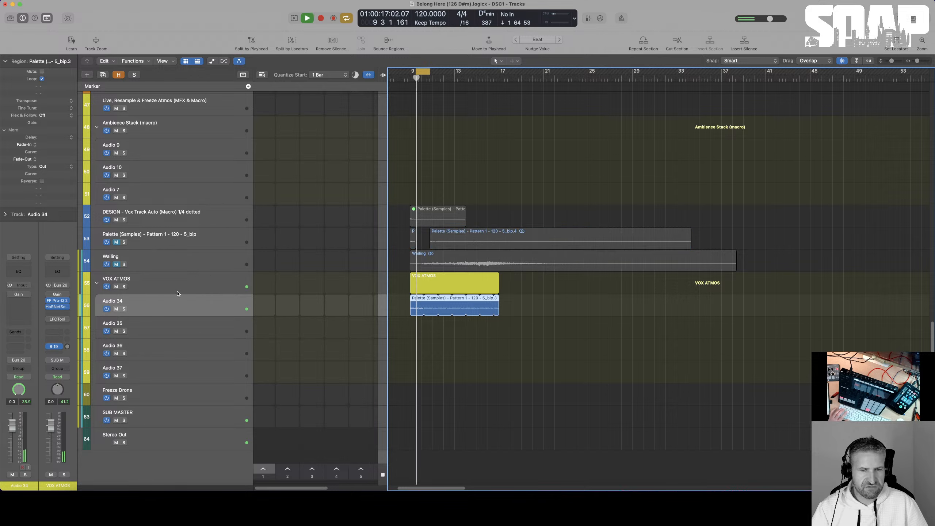
{"action": "left_click", "coordinate": [437, 282]}
{"action": "key", "text": "u"}
{"action": "key", "text": "space"}
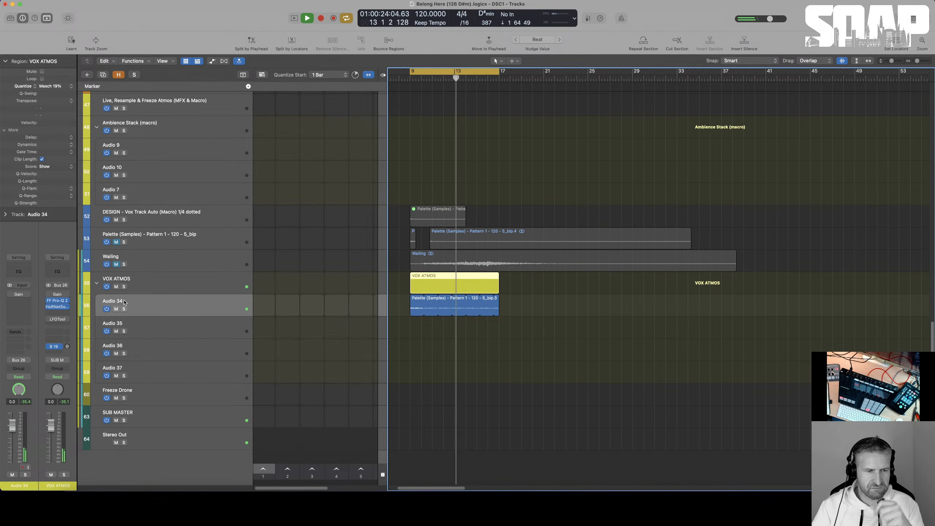
- Set a fade-in of 25 and a fade-out of 29 on the looped Audio 34 region during playback
{"action": "left_click", "coordinate": [415, 312]}
{"action": "scroll", "coordinate": [413, 179], "scroll_direction": "up", "scroll_amount": 5}
{"action": "key", "text": "space"}
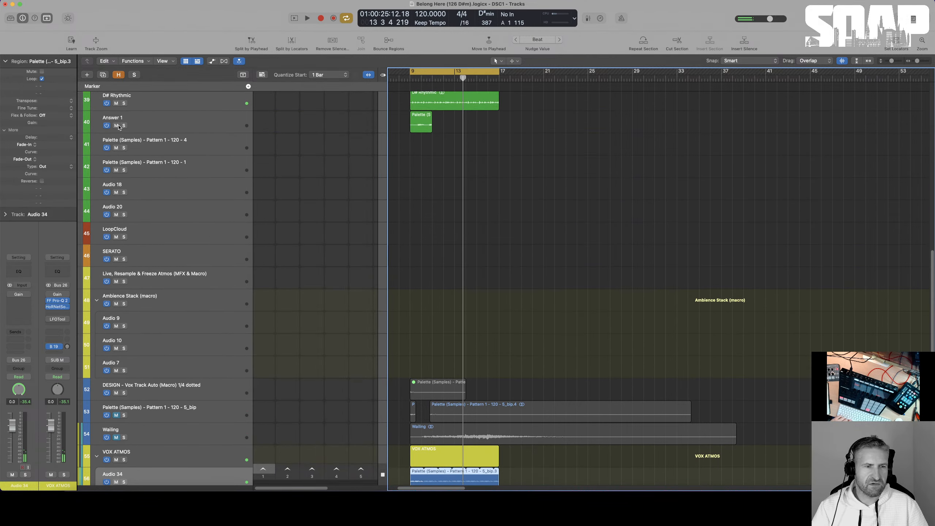
{"action": "scroll", "coordinate": [261, 183], "scroll_direction": "down", "scroll_amount": 5}
{"action": "key", "text": "space"}
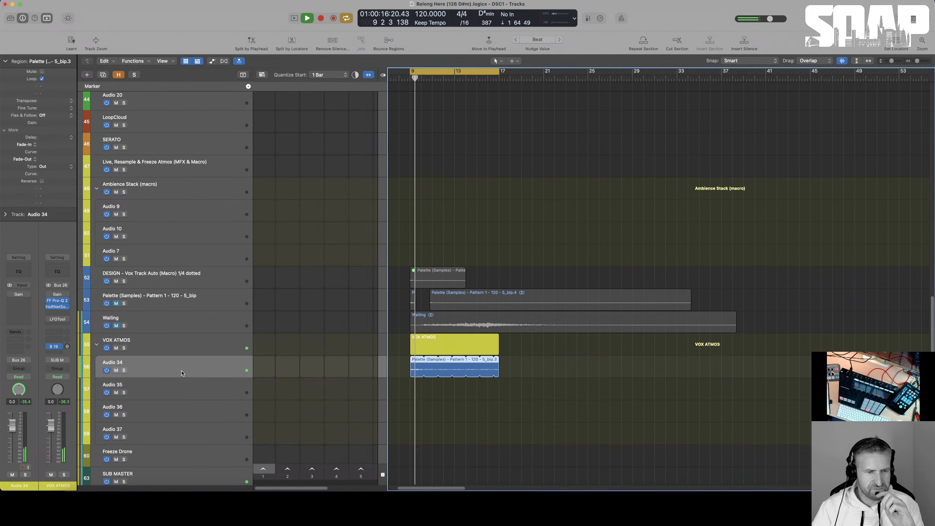
{"action": "left_click_drag", "start_coordinate": [39, 144], "coordinate": [59, 111]}
{"action": "left_click_drag", "start_coordinate": [43, 158], "coordinate": [53, 134]}
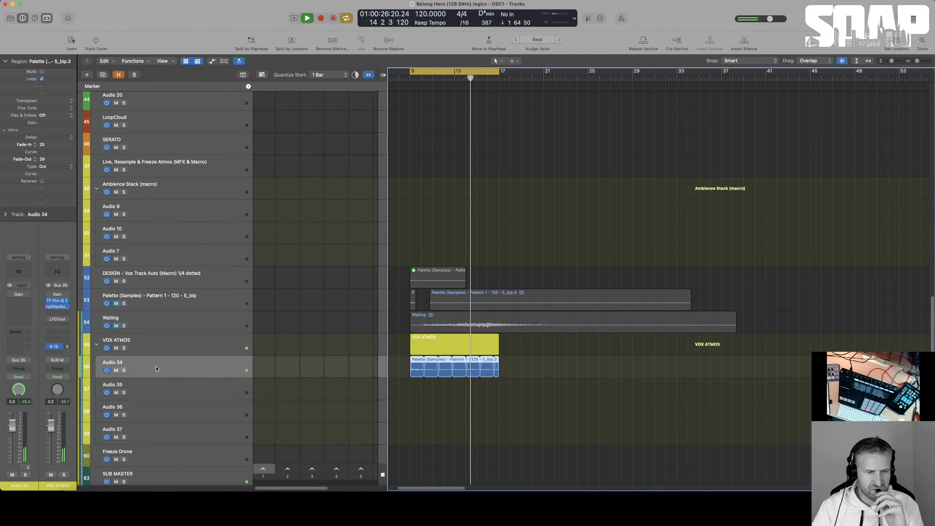
- Set the Audio 34 region's gain to +6.0 dB and listen at a higher playback volume
{"action": "double_click", "coordinate": [49, 122]}
{"action": "type", "text": "6"}
{"action": "key", "text": "Return"}
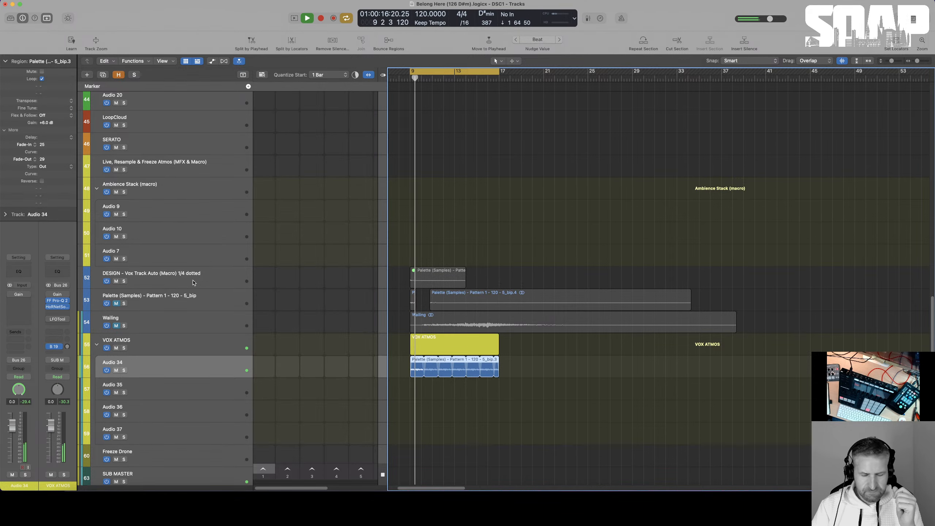
{"action": "key", "text": "XF86AudioRaiseVolume"}
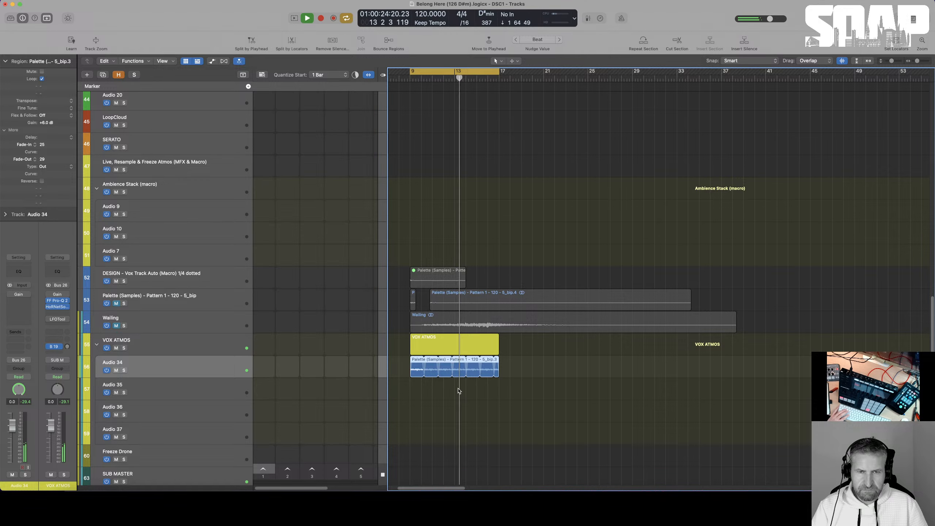
- Shorten the Audio 34 loop to end at bar 13, copy the looped region to bar 13, and play the result
{"action": "key", "text": "super+Right"}
{"action": "key", "text": "super+Right"}
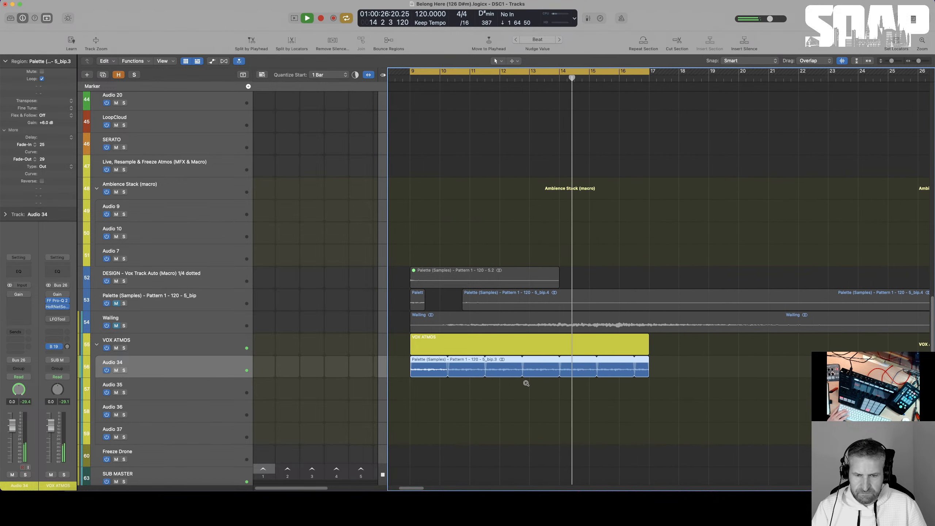
{"action": "scroll", "coordinate": [529, 363], "scroll_direction": "up", "scroll_amount": 1}
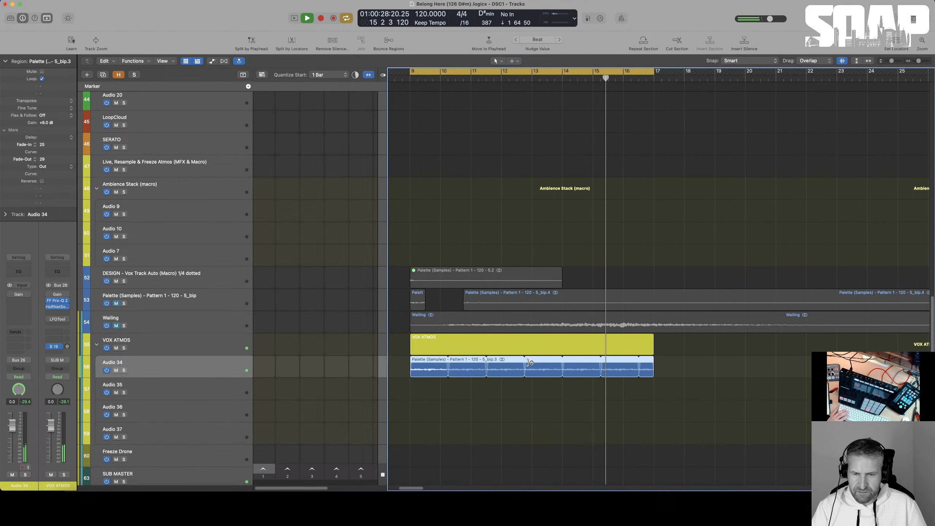
{"action": "left_click_drag", "start_coordinate": [528, 362], "coordinate": [530, 362]}
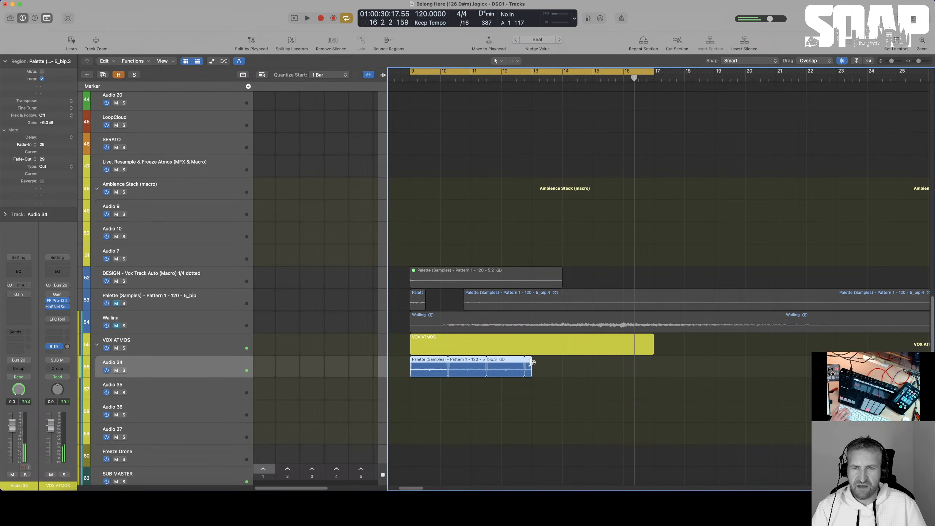
{"action": "left_click_drag", "start_coordinate": [421, 371], "coordinate": [547, 374]}
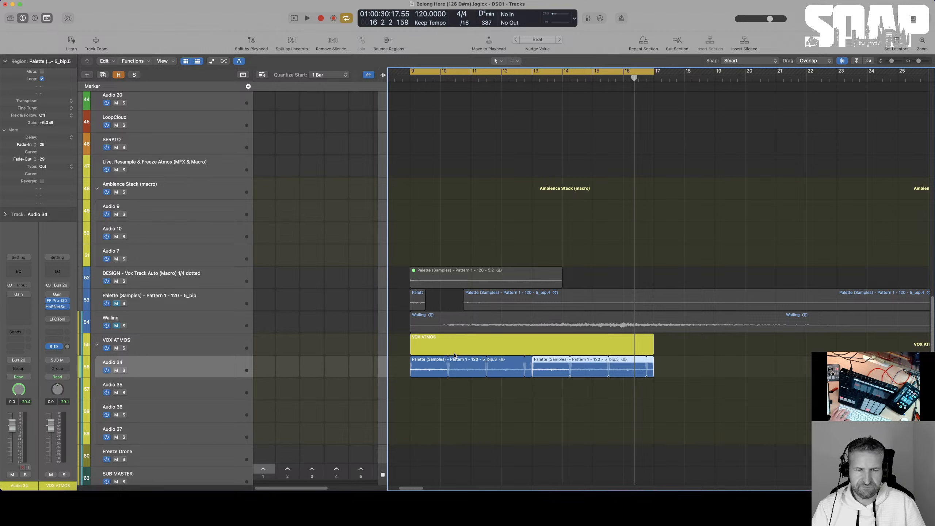
{"action": "left_click", "coordinate": [455, 354]}
{"action": "key", "text": "shift+space"}
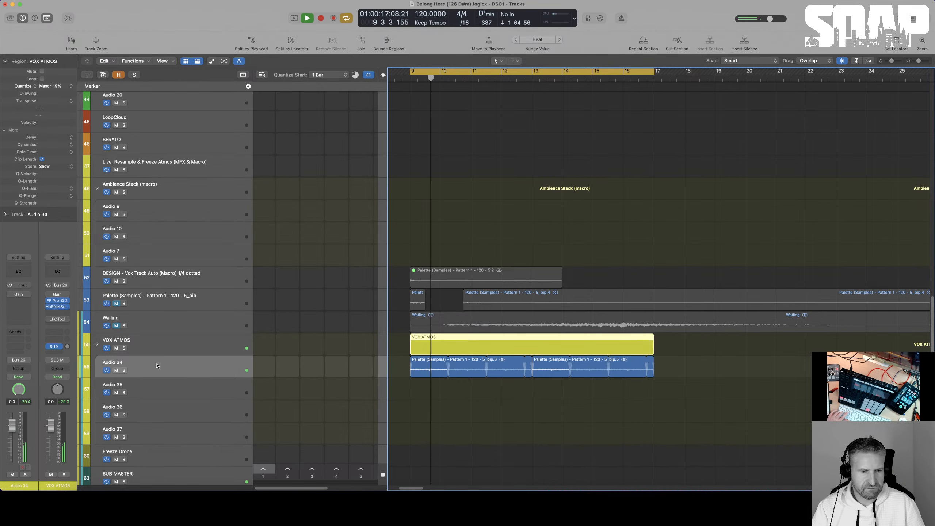
- Select the VOX ATMOS track and examine its notes and key in the HoRNet SongKey MK4 plug-in
{"action": "double_click", "coordinate": [156, 363]}
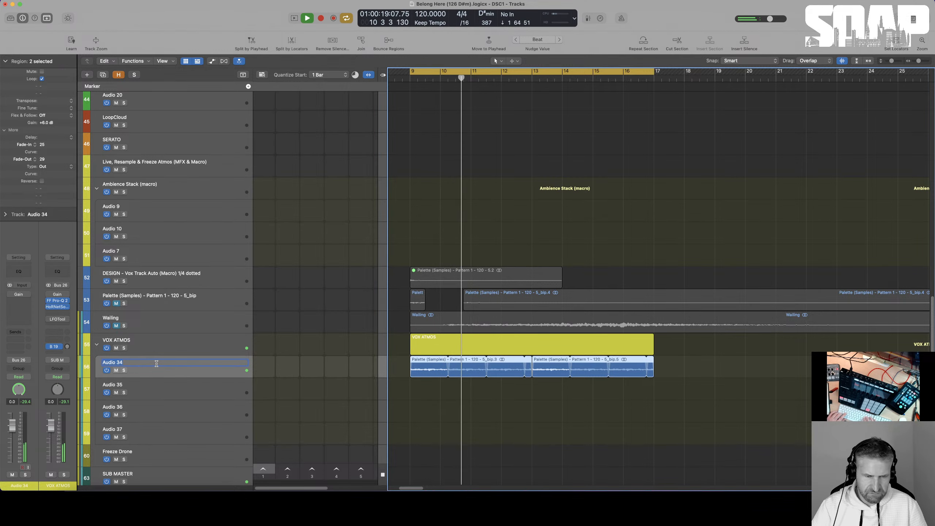
{"action": "key", "text": "Return"}
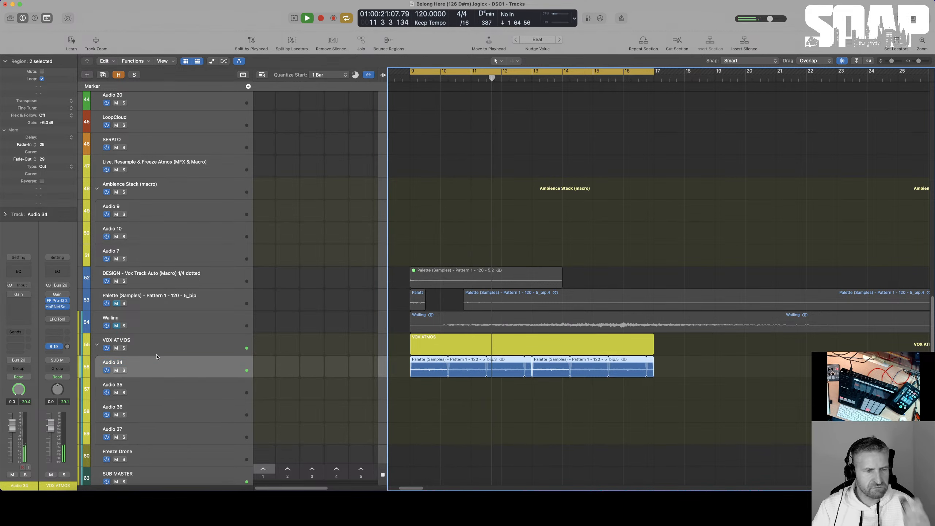
{"action": "left_click", "coordinate": [156, 346]}
{"action": "left_click", "coordinate": [19, 269]}
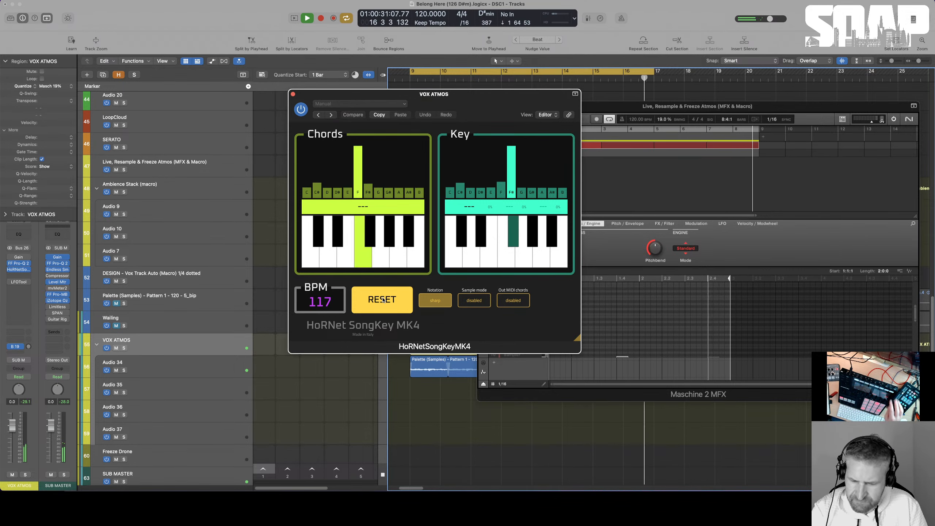
- Rename the Audio 34 track as F# (3rd - poly)
{"action": "left_click", "coordinate": [161, 367]}
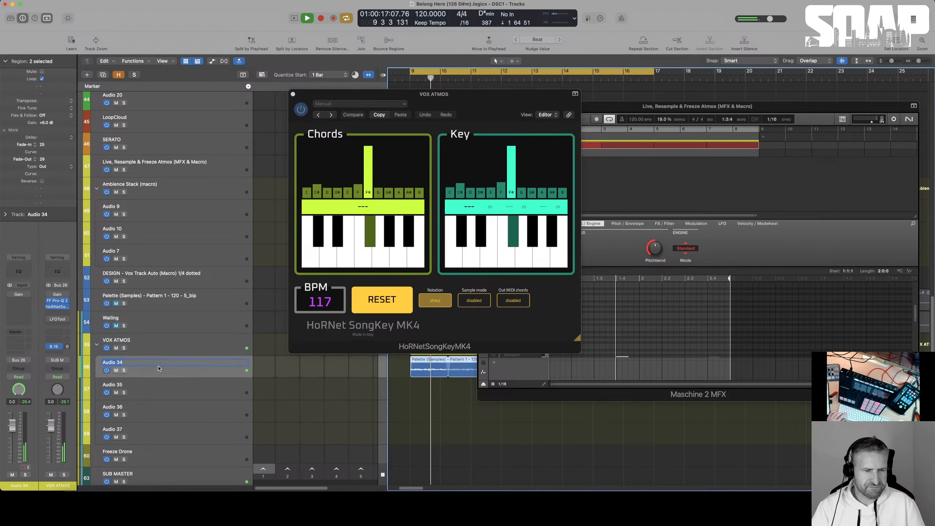
{"action": "type", "text": "F# (3rd - poly"}
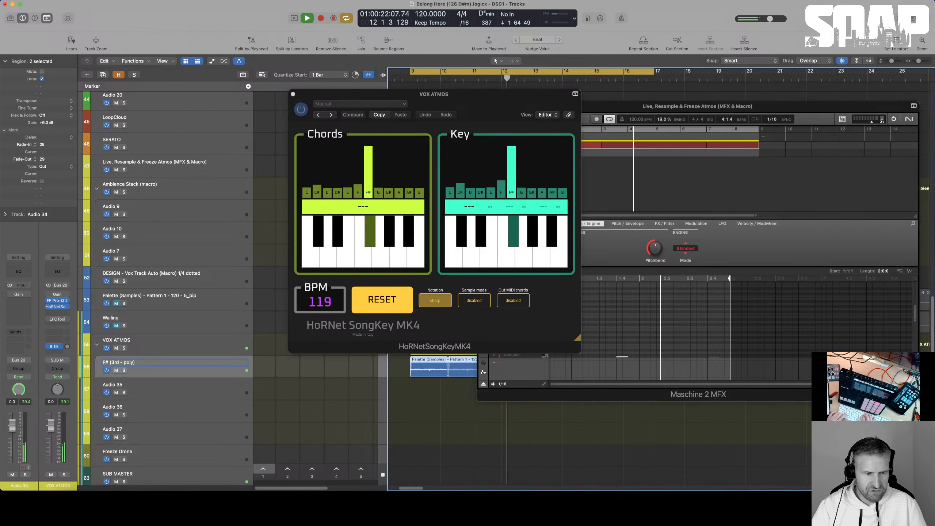
{"action": "key", "text": "Return"}
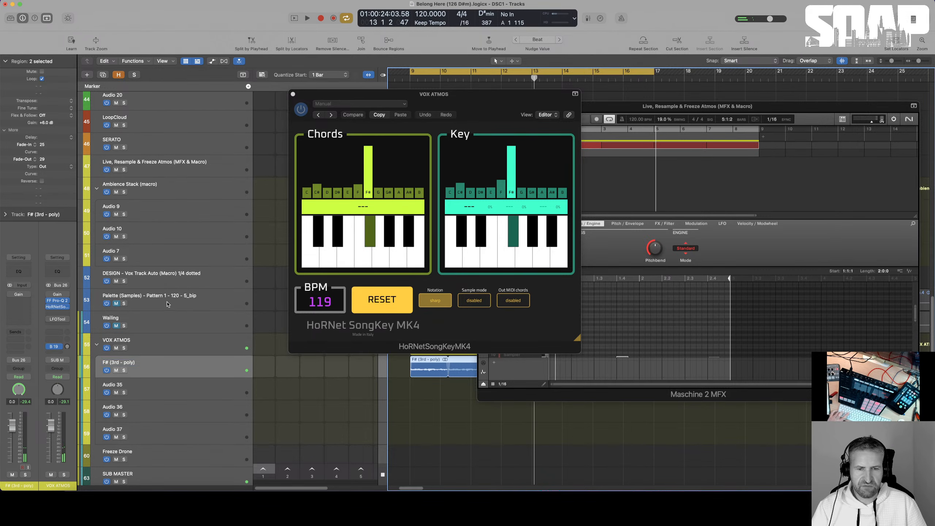
- Hide the plug-in windows and colour the two F# (3rd - poly) regions yellow to match VOX ATMOS
{"action": "key", "text": "v"}
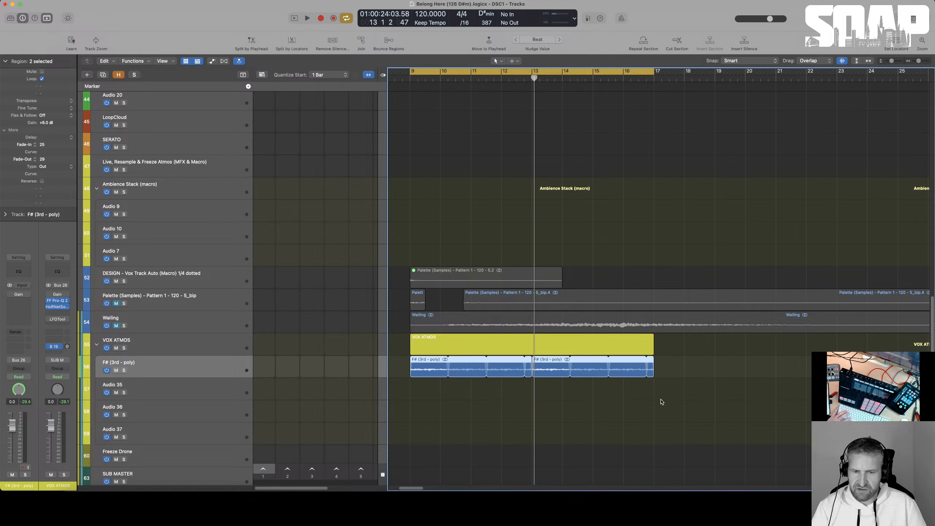
{"action": "key", "text": "alt+c"}
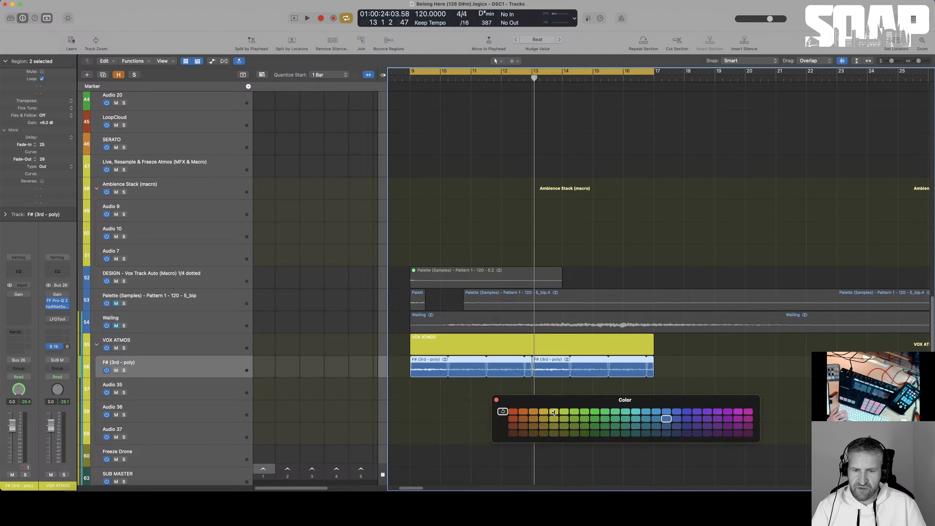
{"action": "left_click", "coordinate": [553, 412]}
{"action": "left_click", "coordinate": [495, 399]}
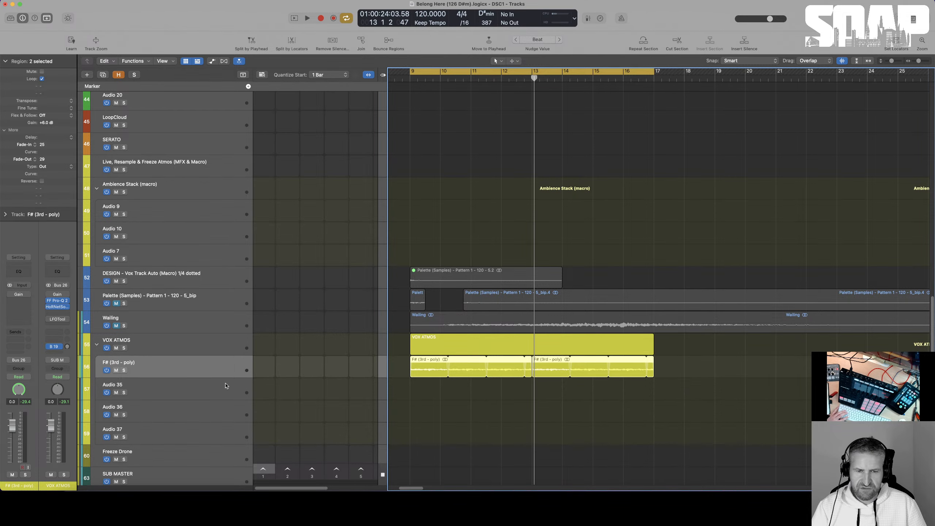
- Loop the Answer 1 region so that it repeats up to bar 17, matching the D# Rhythmic region's length
{"action": "scroll", "coordinate": [151, 364], "scroll_direction": "down", "scroll_amount": 1}
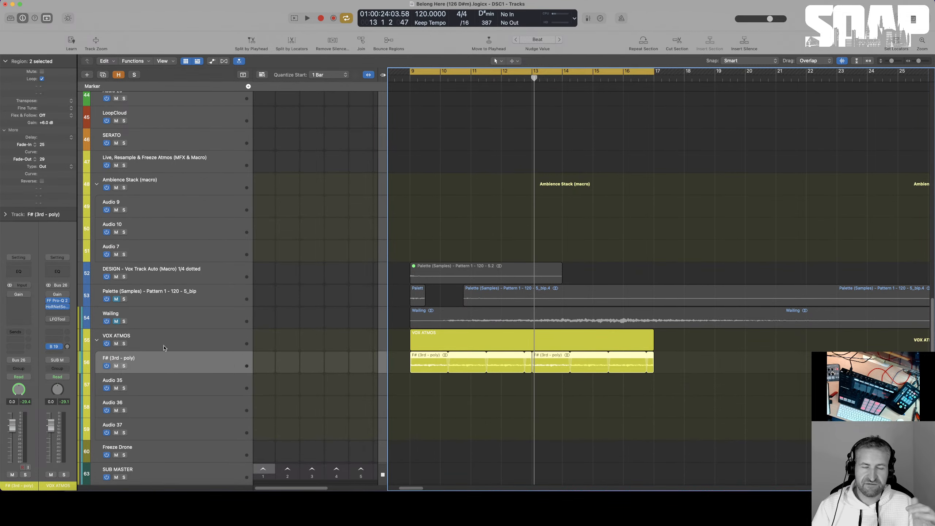
{"action": "scroll", "coordinate": [165, 348], "scroll_direction": "up", "scroll_amount": 15}
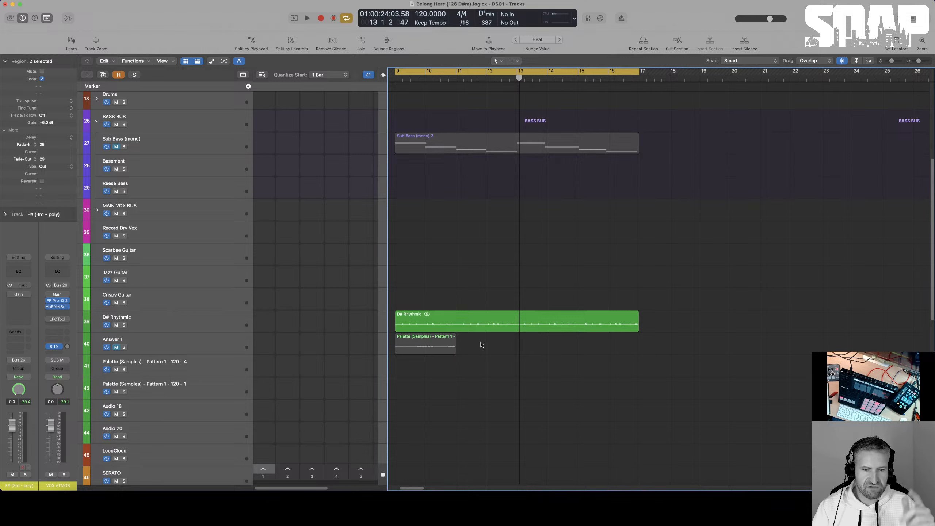
{"action": "left_click", "coordinate": [478, 326]}
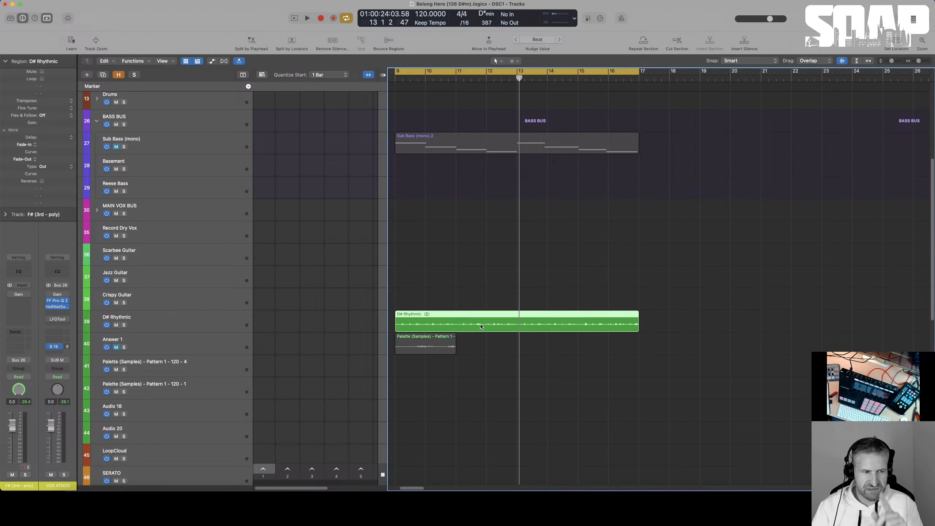
{"action": "scroll", "coordinate": [481, 326], "scroll_direction": "down", "scroll_amount": 10}
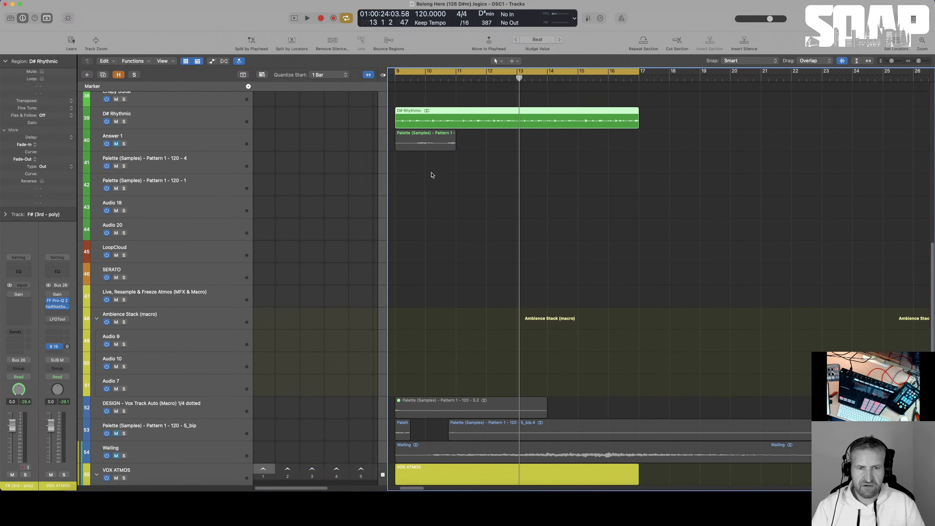
{"action": "left_click", "coordinate": [428, 141]}
{"action": "left_click_drag", "start_coordinate": [457, 133], "coordinate": [640, 144]}
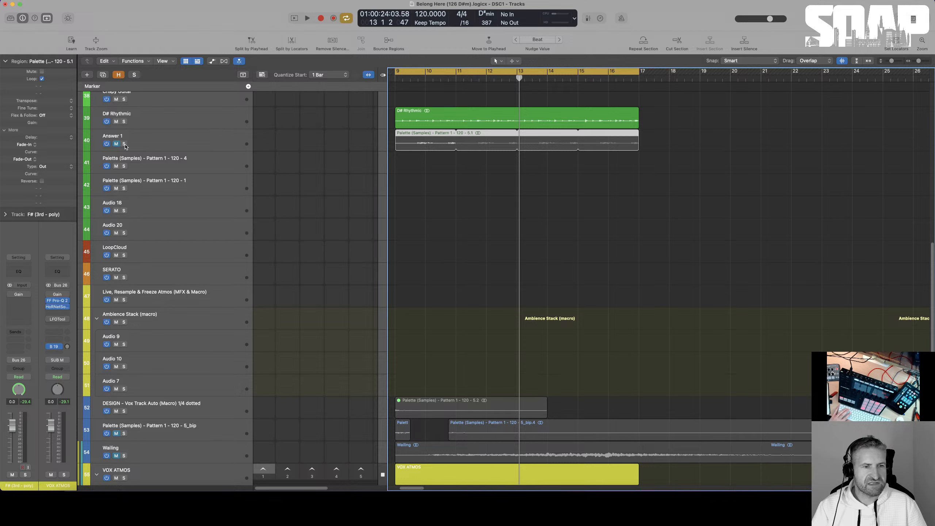
- Activate and play the Answer 1 track, and give its looped region a fade-in of 34 and a fade-out of 36
{"action": "left_click", "coordinate": [158, 141]}
{"action": "key", "text": "space"}
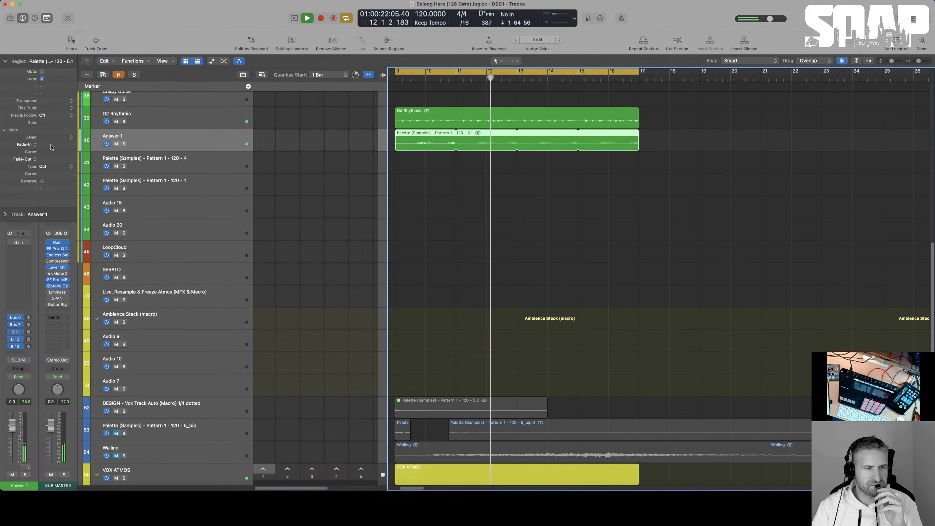
{"action": "left_click_drag", "start_coordinate": [52, 147], "coordinate": [51, 113]}
{"action": "left_click_drag", "start_coordinate": [54, 160], "coordinate": [57, 119]}
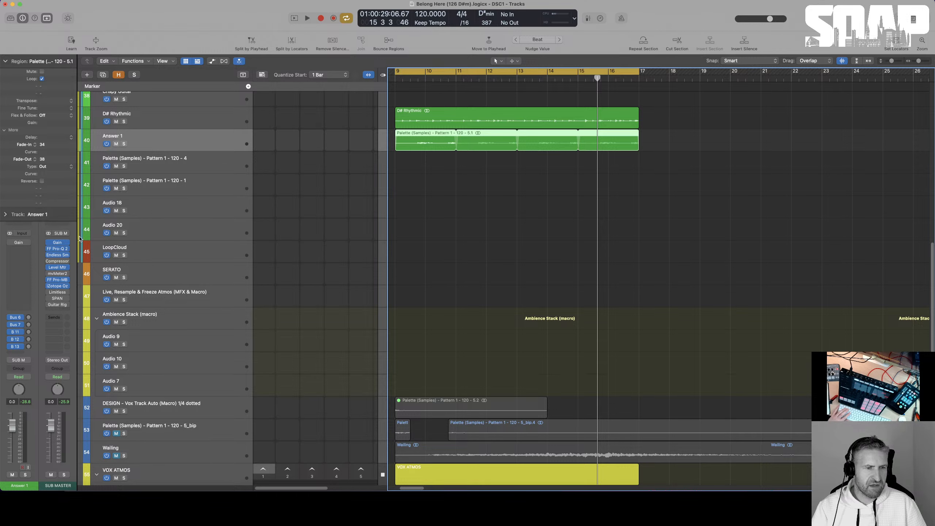
- Insert a stereo FF Pro-Q 2 on Answer 1 and identify the strongest peak's note during playback with a temporary band
{"action": "left_click", "coordinate": [21, 257]}
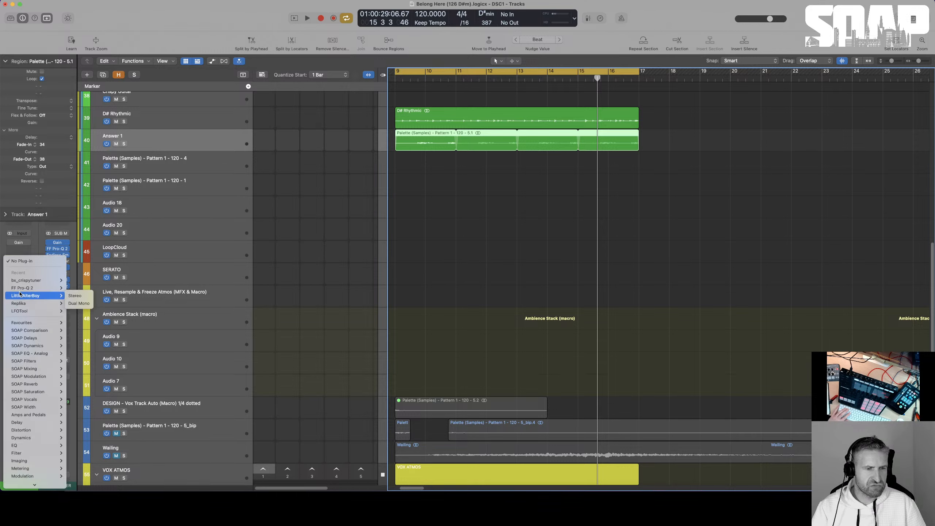
{"action": "mouse_move", "coordinate": [38, 288]}
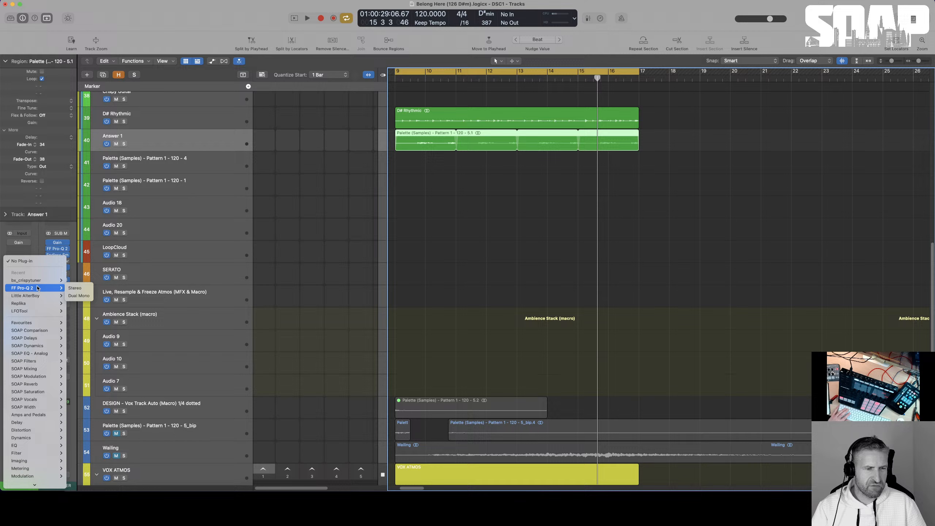
{"action": "left_click", "coordinate": [76, 288]}
{"action": "key", "text": "space"}
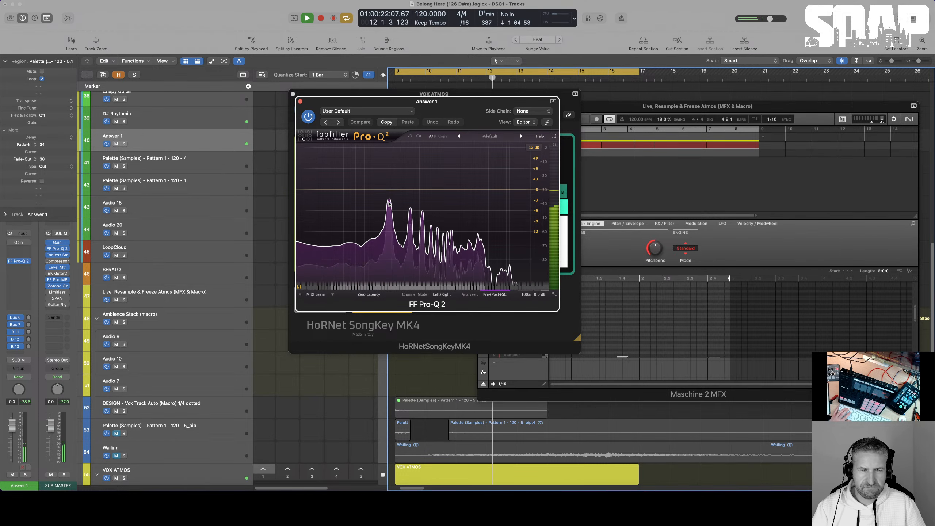
{"action": "left_click_drag", "start_coordinate": [389, 199], "coordinate": [388, 183]}
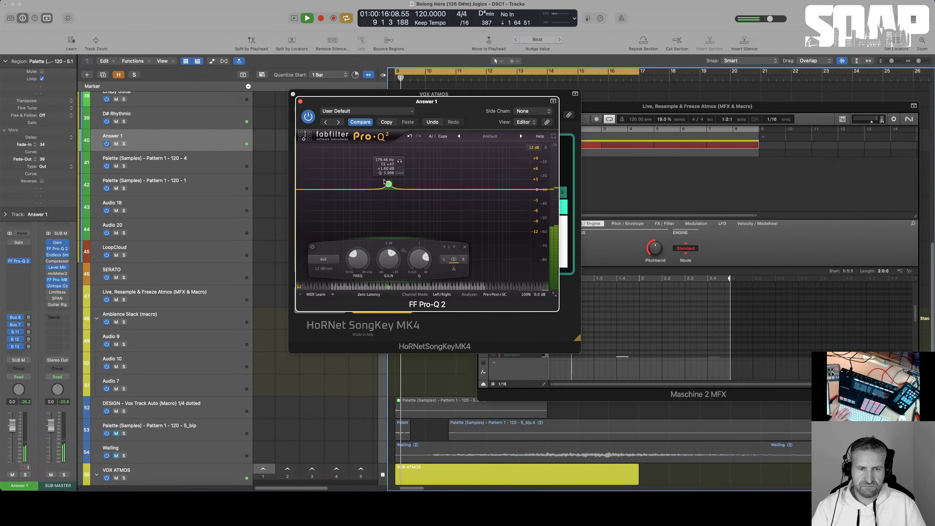
{"action": "left_click", "coordinate": [464, 247]}
{"action": "key", "text": "space"}
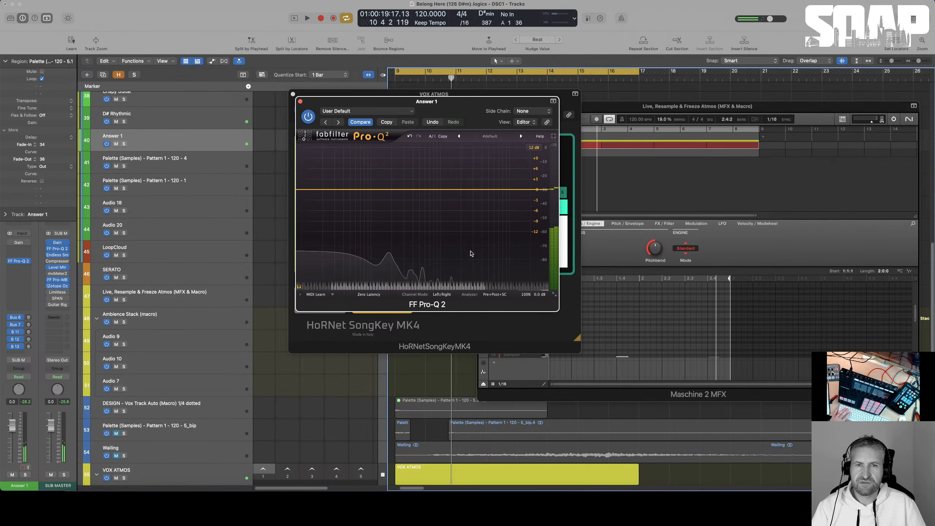
- Rename the Answer 1 track as Answer 1 (F 2nd) and close the FF Pro-Q 2 and HoRNet SongKey windows
{"action": "double_click", "coordinate": [148, 136]}
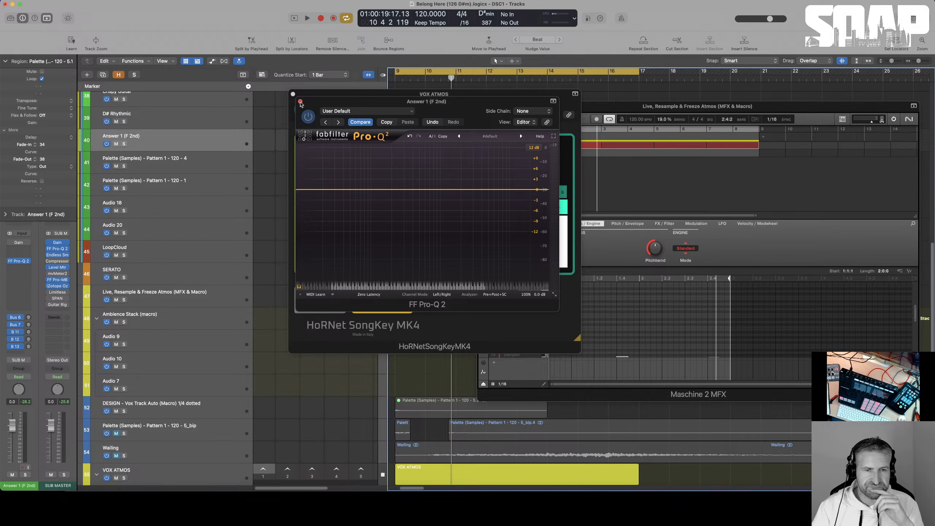
{"action": "left_click", "coordinate": [300, 102]}
{"action": "left_click", "coordinate": [293, 95]}
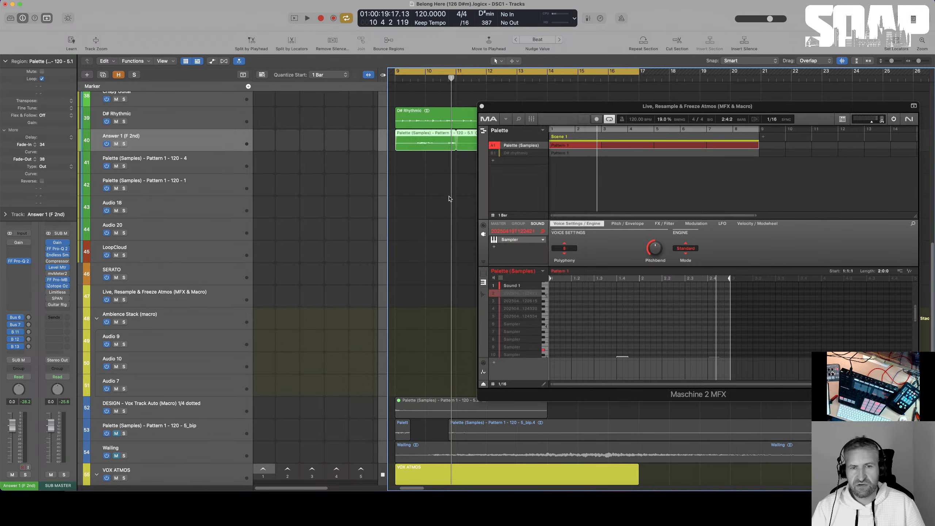
- Show all sounds of the Palette group in Maschine's pattern view, enable the third sound and play it with the arrangement
{"action": "scroll", "coordinate": [427, 181], "scroll_direction": "down", "scroll_amount": 2}
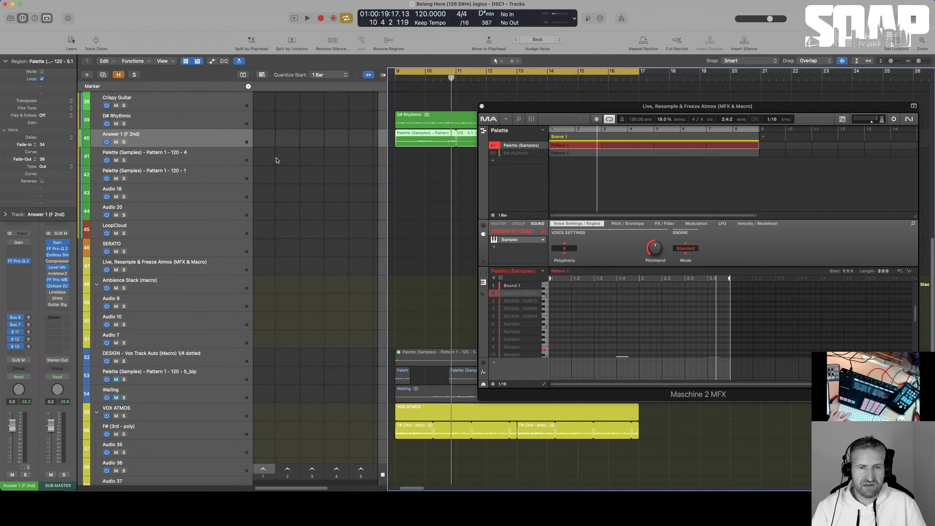
{"action": "left_click", "coordinate": [483, 274]}
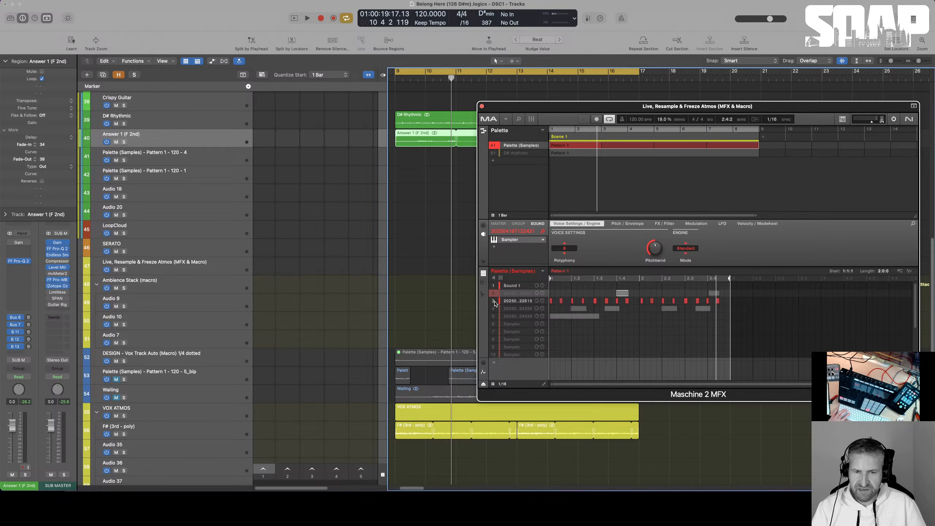
{"action": "left_click", "coordinate": [513, 301]}
{"action": "key", "text": "space"}
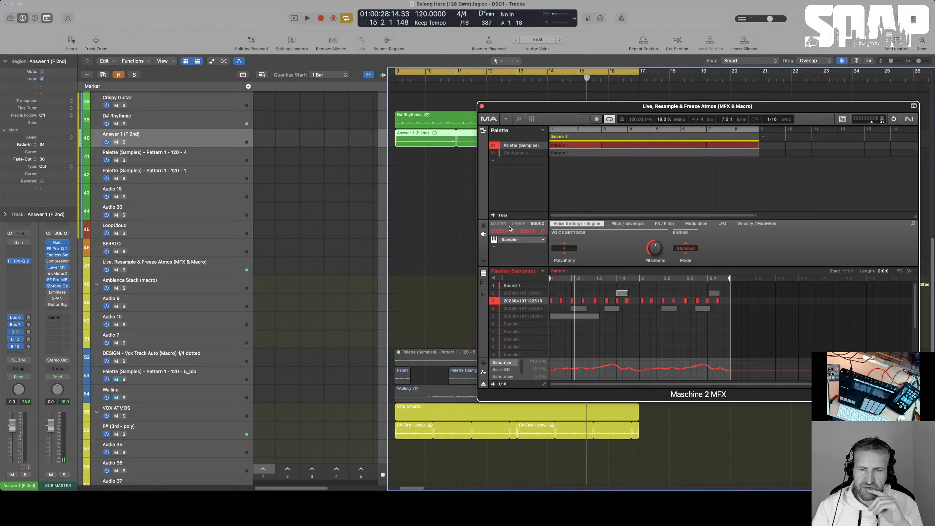
- Check the Palette group's effect plug-ins and the third sound's modulation lanes during playback
{"action": "left_click", "coordinate": [518, 224]}
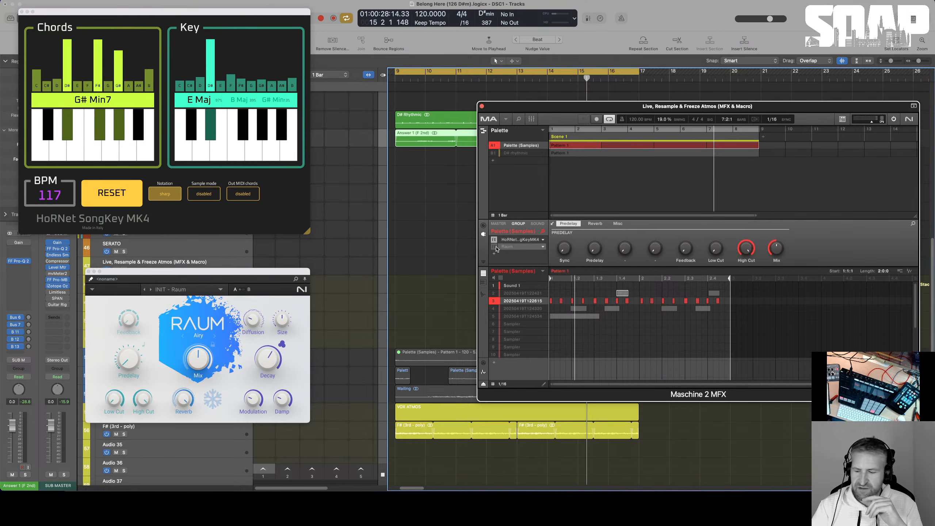
{"action": "key", "text": "space"}
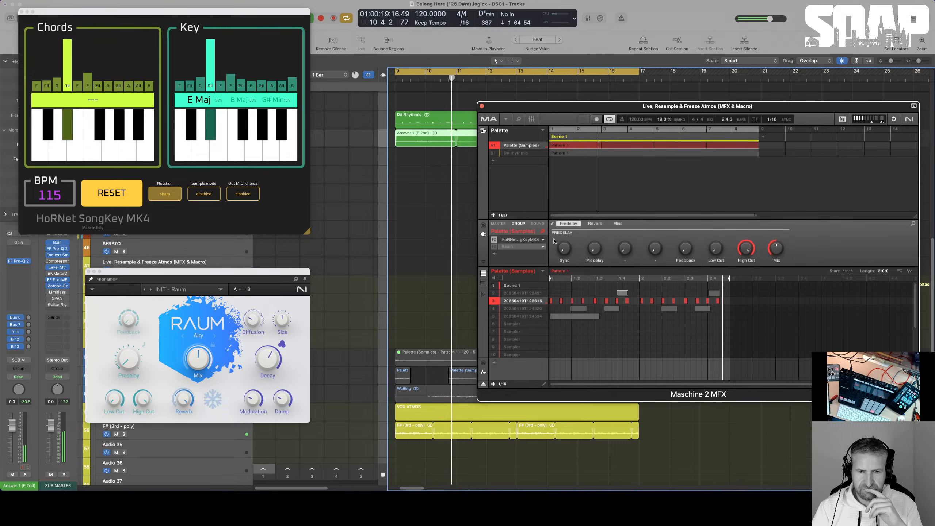
{"action": "left_click", "coordinate": [537, 223]}
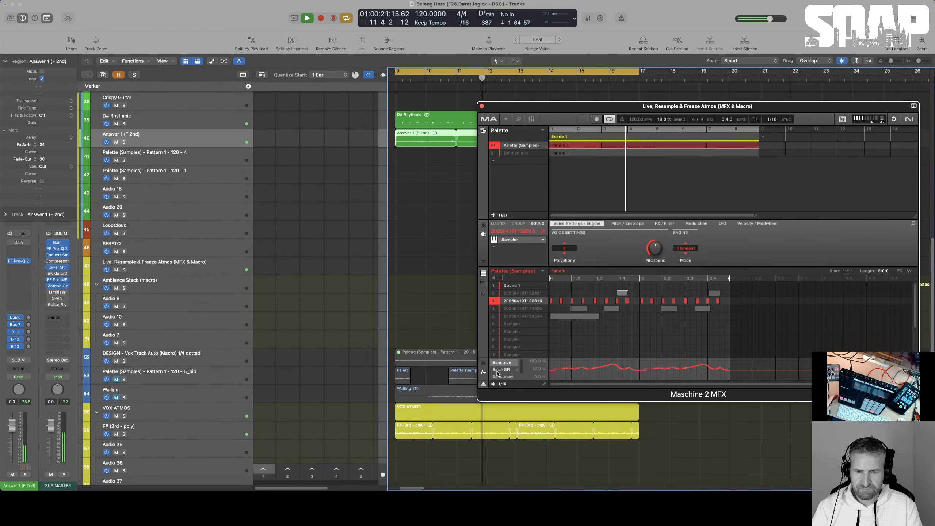
{"action": "scroll", "coordinate": [497, 373], "scroll_direction": "down", "scroll_amount": 1}
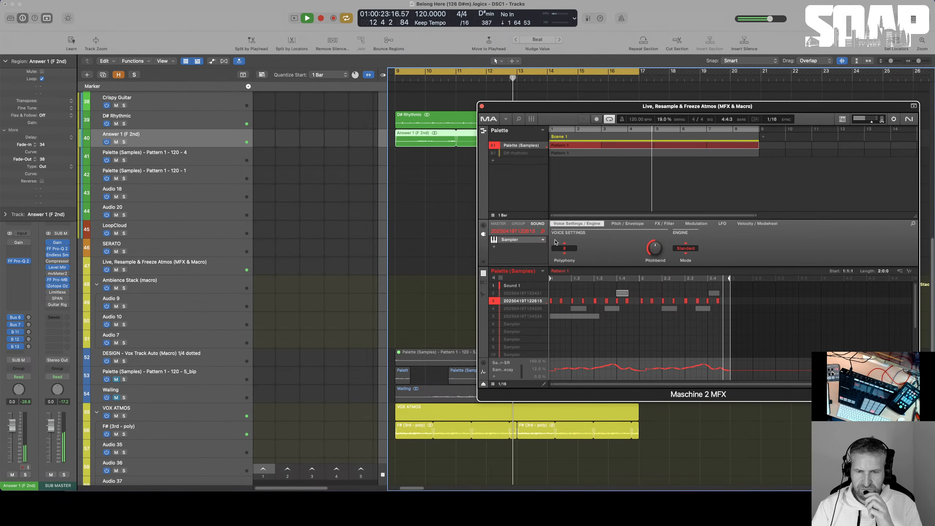
{"action": "scroll", "coordinate": [504, 370], "scroll_direction": "up", "scroll_amount": 1}
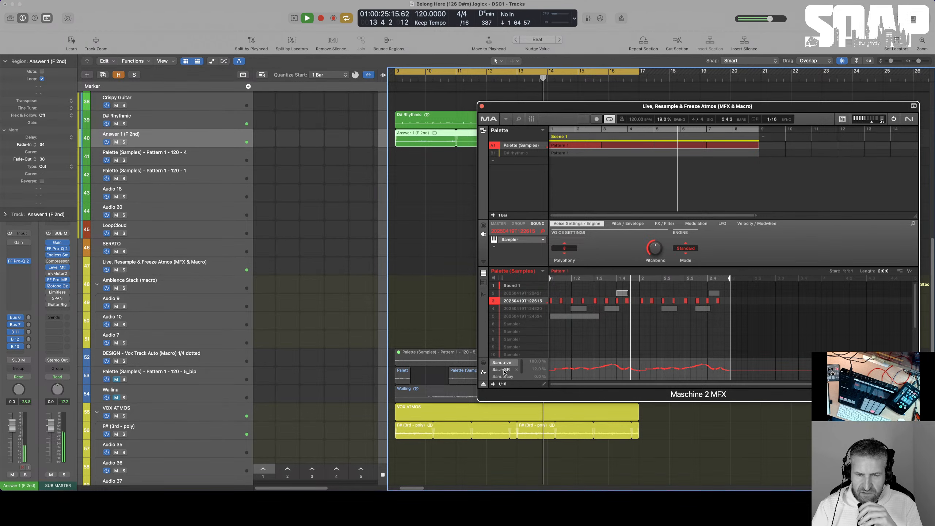
- Add the internal Transient Master effect to the third Palette sound and turn down its Attack during playback
{"action": "left_click", "coordinate": [511, 248]}
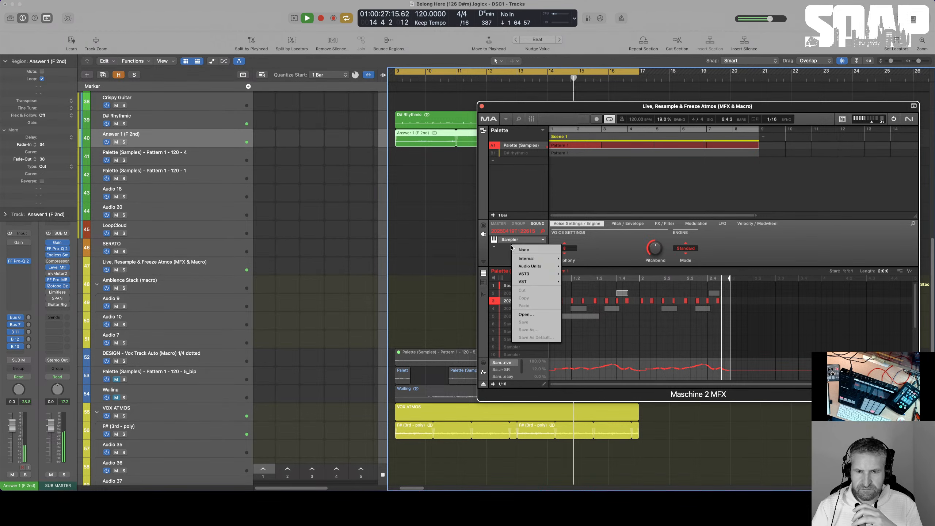
{"action": "mouse_move", "coordinate": [530, 259]}
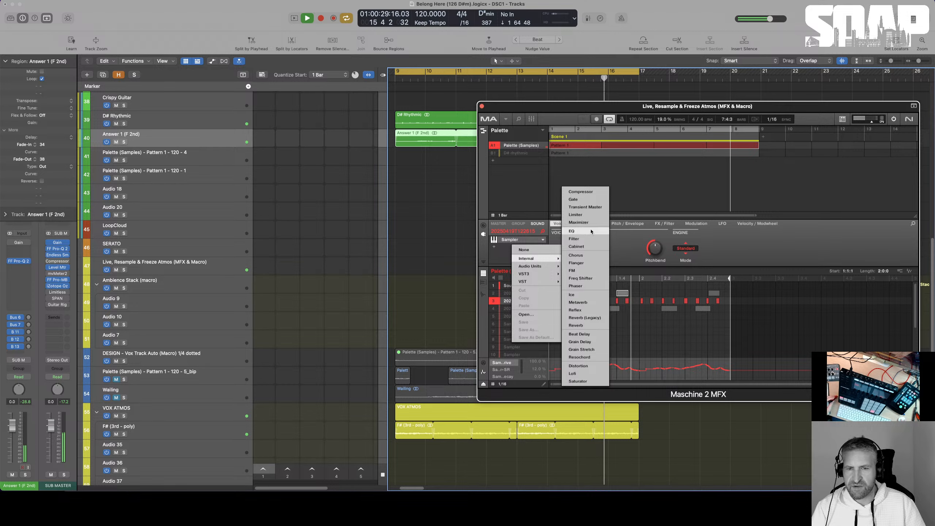
{"action": "left_click", "coordinate": [585, 206]}
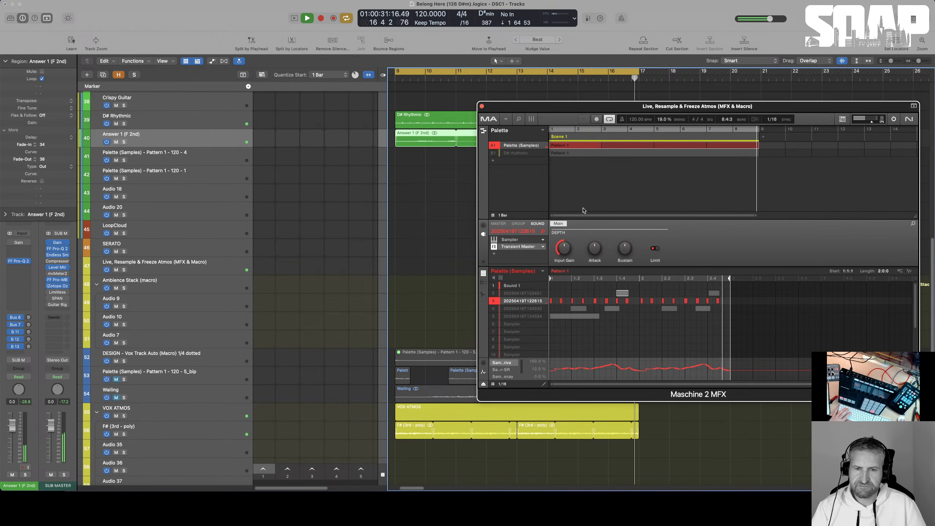
{"action": "mouse_move", "coordinate": [595, 248]}
{"action": "left_mouse_down"}
{"action": "mouse_move", "coordinate": [594, 291]}
{"action": "mouse_move", "coordinate": [594, 257]}
{"action": "left_mouse_up"}
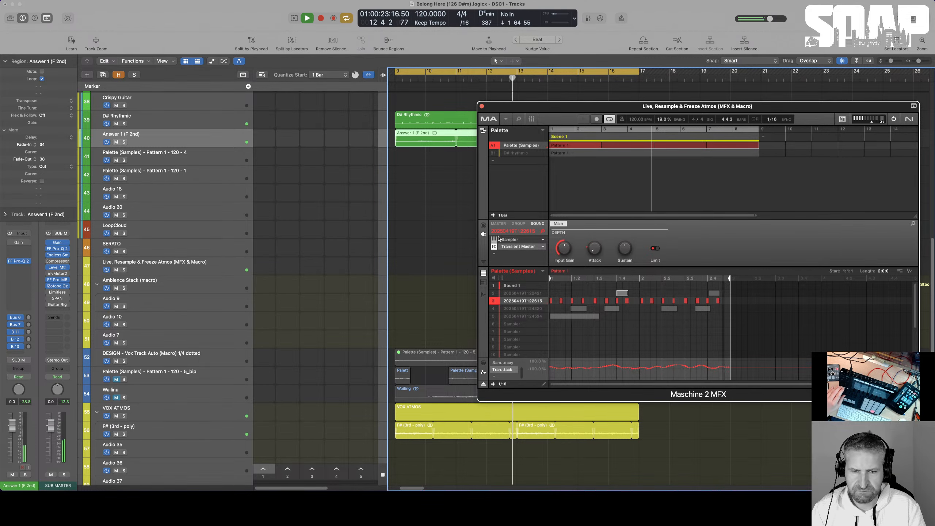
- Audition the fifth Palette sound alongside the third while checking the key in the group's HoRNet SongKey MK4
{"action": "left_click", "coordinate": [522, 223]}
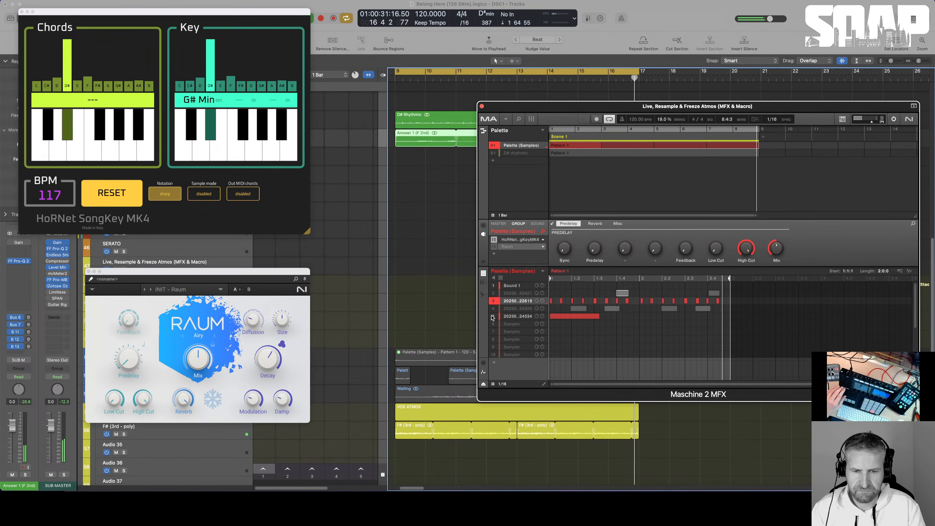
{"action": "left_click", "coordinate": [517, 316]}
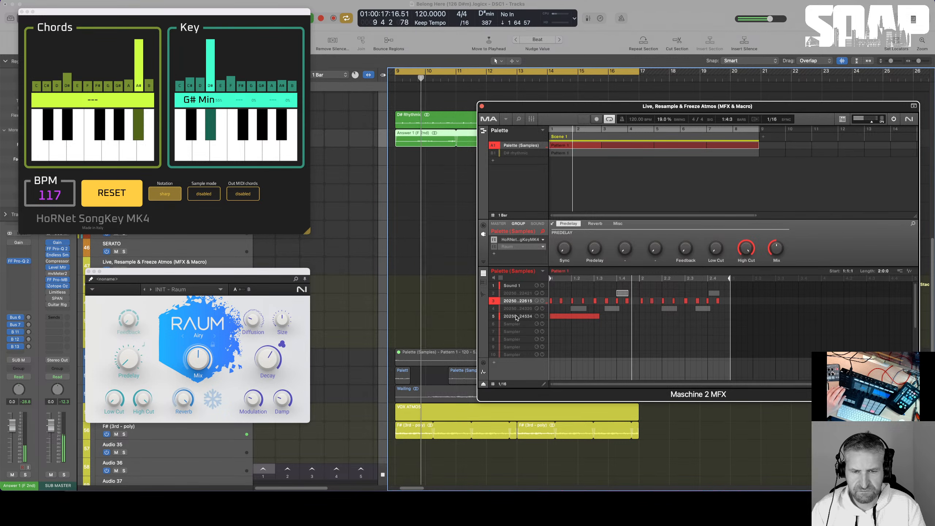
{"action": "left_click", "coordinate": [510, 301]}
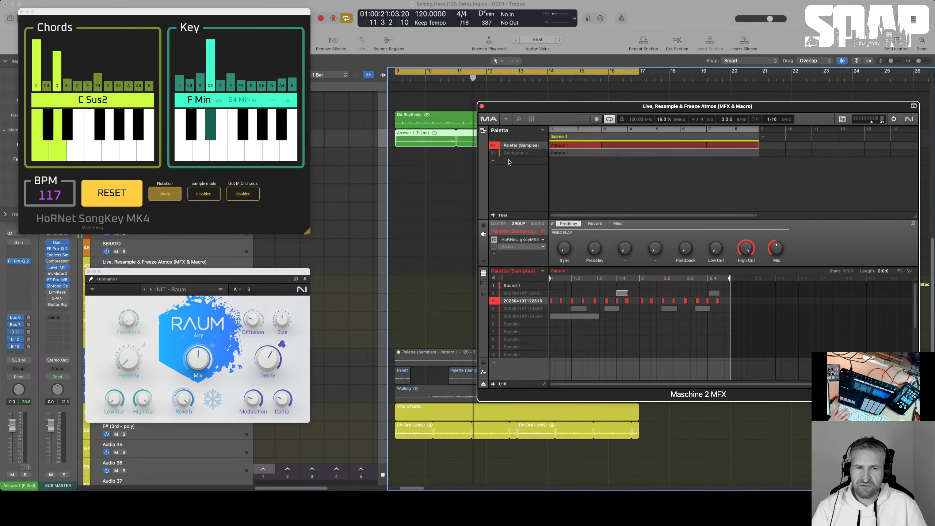
- Duplicate the D# rhythmic group into a new group slot in Maschine and reset the duplicate's first sound
{"action": "left_click_drag", "start_coordinate": [512, 156], "coordinate": [510, 163]}
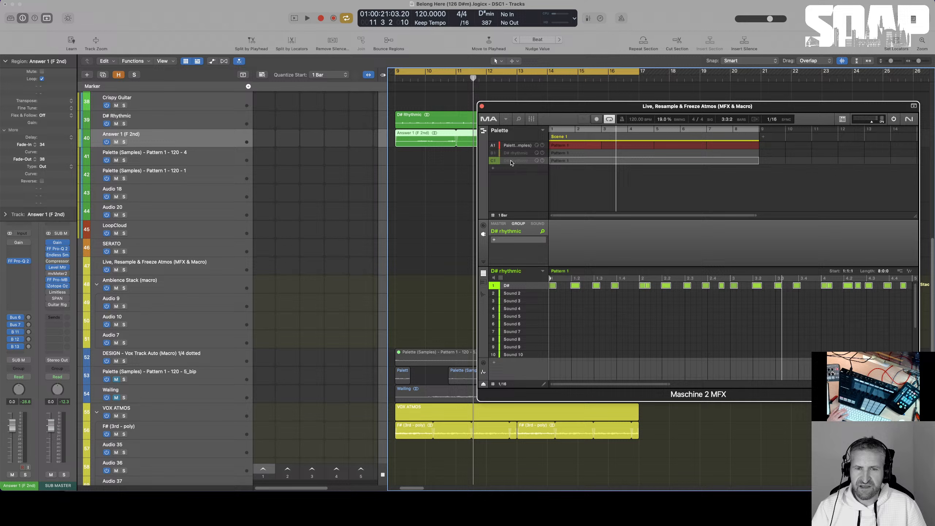
{"action": "right_click", "coordinate": [506, 288]}
{"action": "left_click", "coordinate": [526, 275]}
{"action": "left_click", "coordinate": [515, 154]}
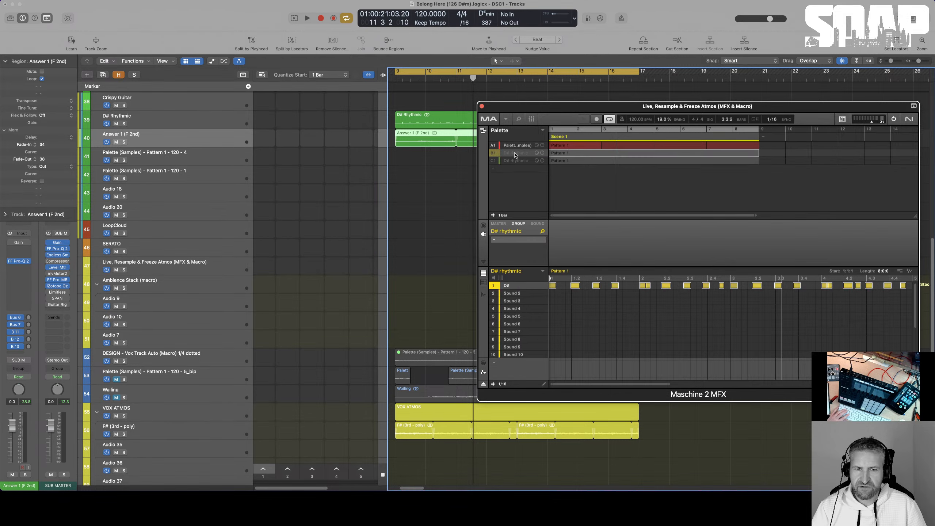
- Copy the third Palette sound with its pattern notes into the first sound slot of the new D# rhythmic group
{"action": "left_click", "coordinate": [517, 146]}
{"action": "left_click", "coordinate": [519, 161]}
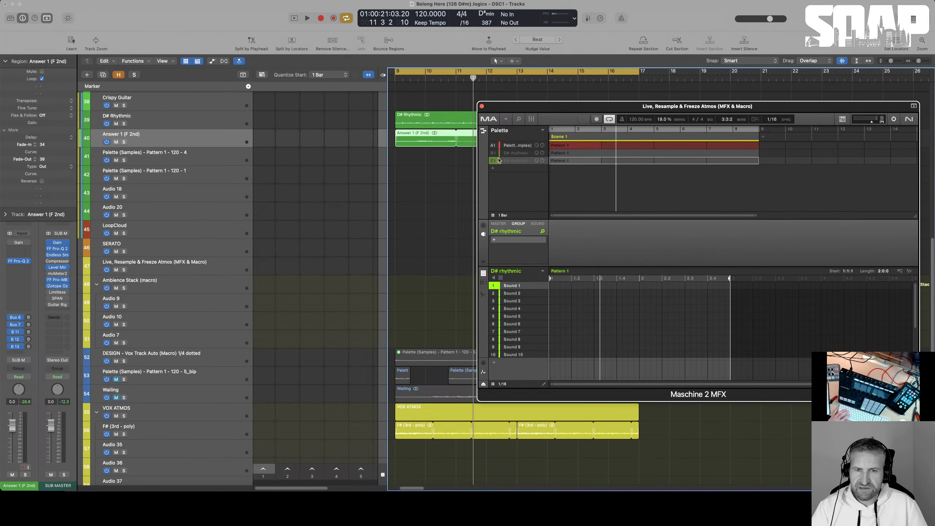
{"action": "left_click", "coordinate": [514, 146]}
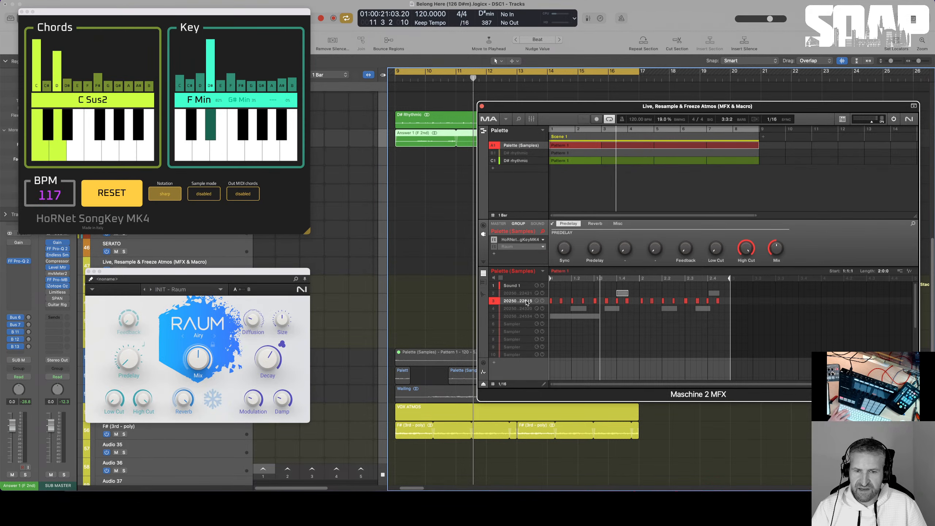
{"action": "left_click", "coordinate": [519, 162]}
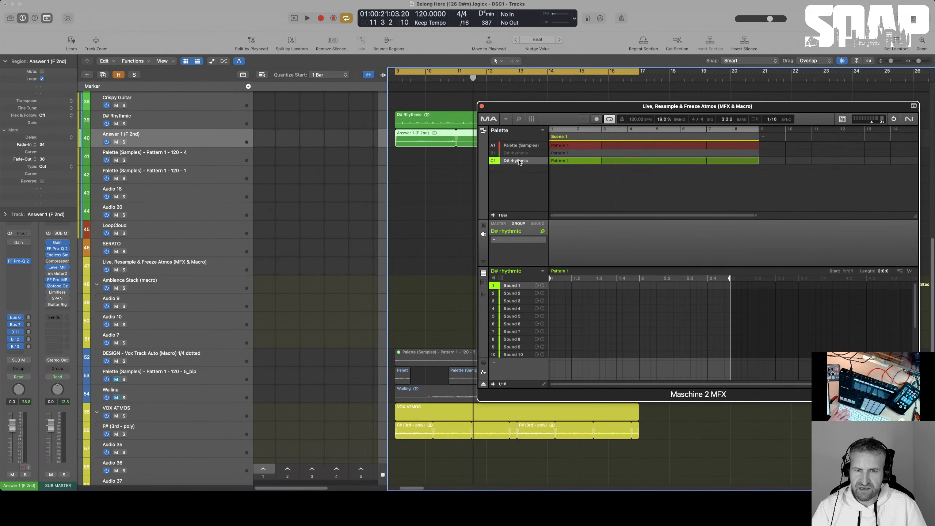
- Play the arrangement and mute the Answer 1 (F 2nd) and D# Rhythmic tracks in Logic
{"action": "key", "text": "space"}
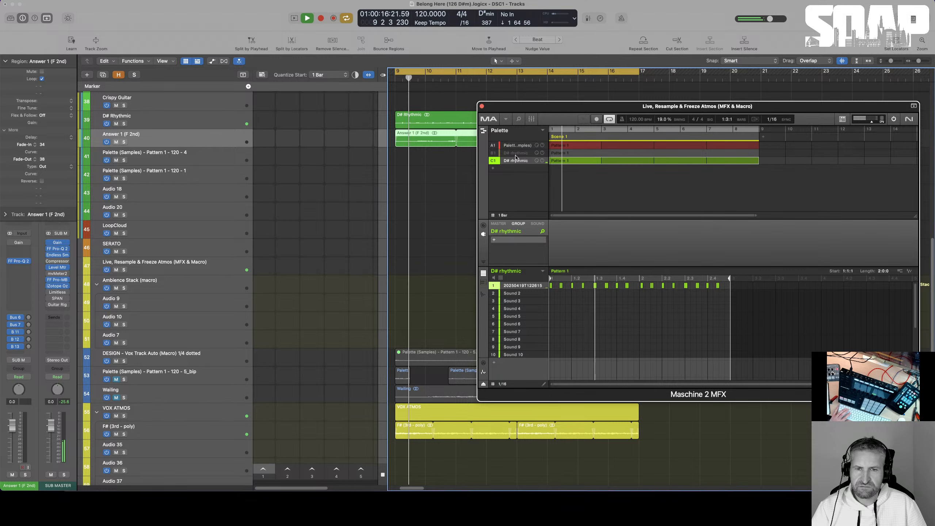
{"action": "left_click", "coordinate": [116, 142]}
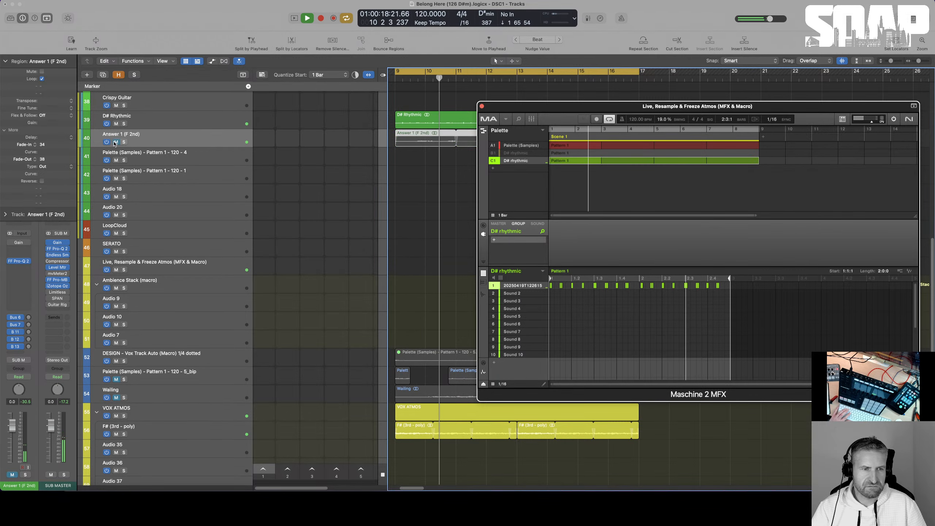
{"action": "left_click", "coordinate": [116, 124]}
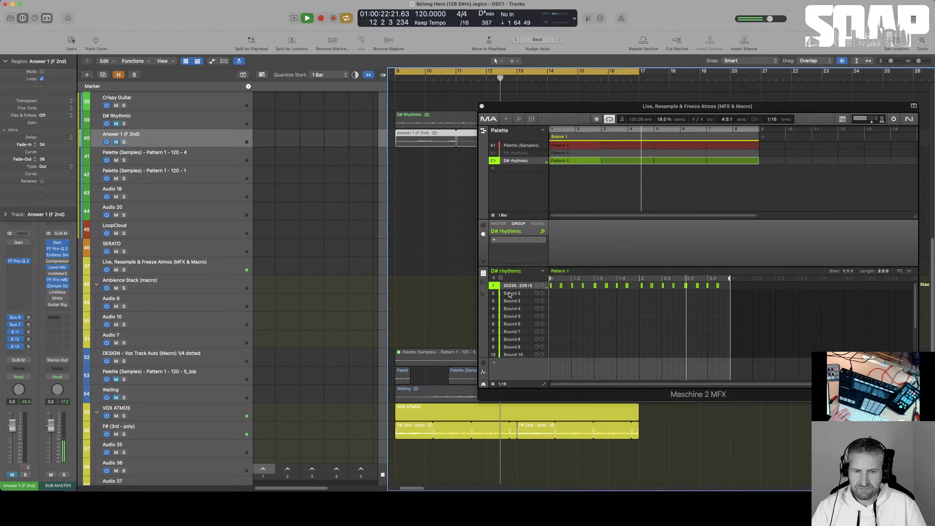
- Show the copied sound's own effect chain and try the Transient Master's Sustain during playback
{"action": "left_click", "coordinate": [534, 223]}
{"action": "left_click", "coordinate": [535, 223]}
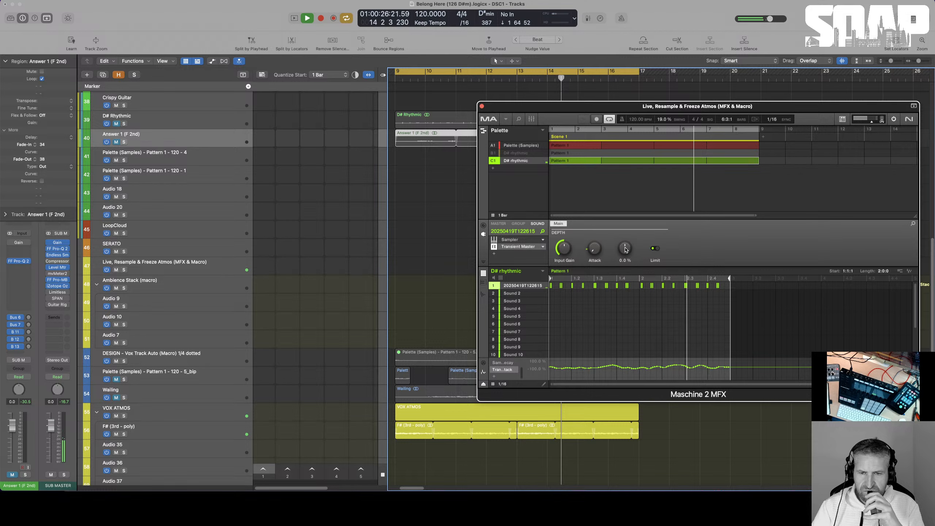
{"action": "mouse_move", "coordinate": [625, 249]}
{"action": "left_mouse_down"}
{"action": "mouse_move", "coordinate": [624, 272]}
{"action": "mouse_move", "coordinate": [625, 249]}
{"action": "left_mouse_up"}
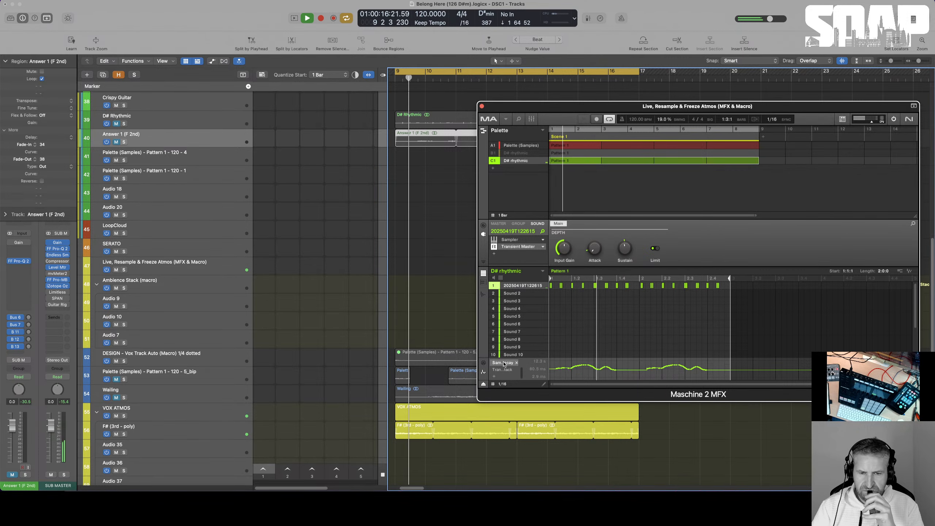
- Double the pattern to 4 bars and reshape the curve in the copied sound's first Sampler modulation lane
{"action": "scroll", "coordinate": [515, 364], "scroll_direction": "up", "scroll_amount": 3}
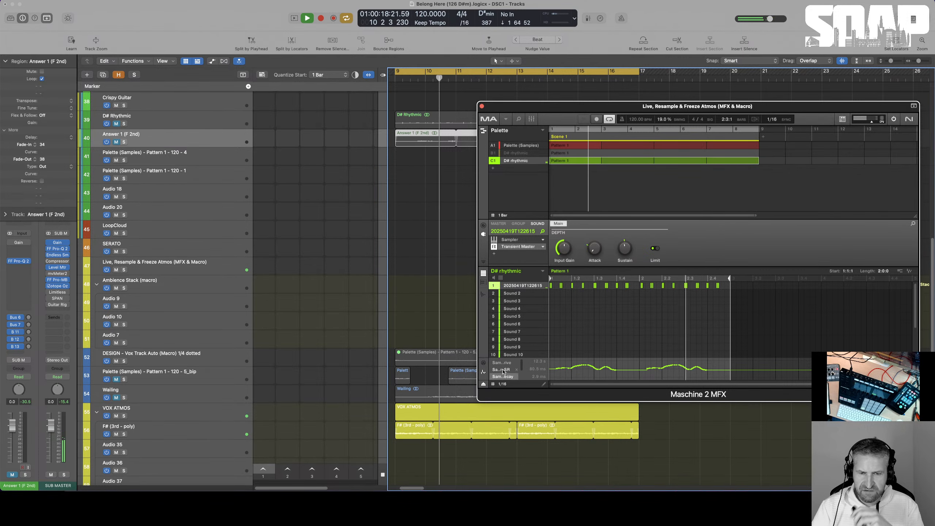
{"action": "left_click", "coordinate": [503, 370]}
{"action": "left_click", "coordinate": [503, 363]}
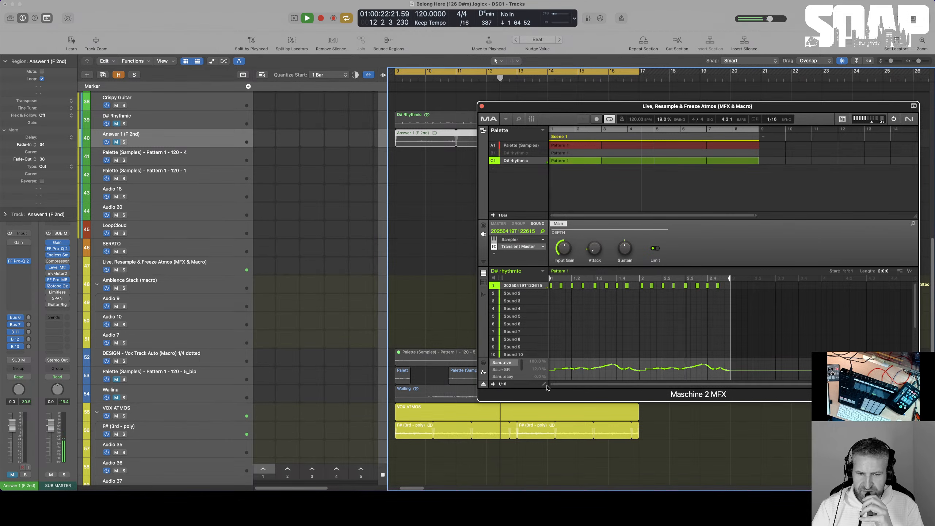
{"action": "left_click_drag", "start_coordinate": [609, 362], "coordinate": [623, 365]}
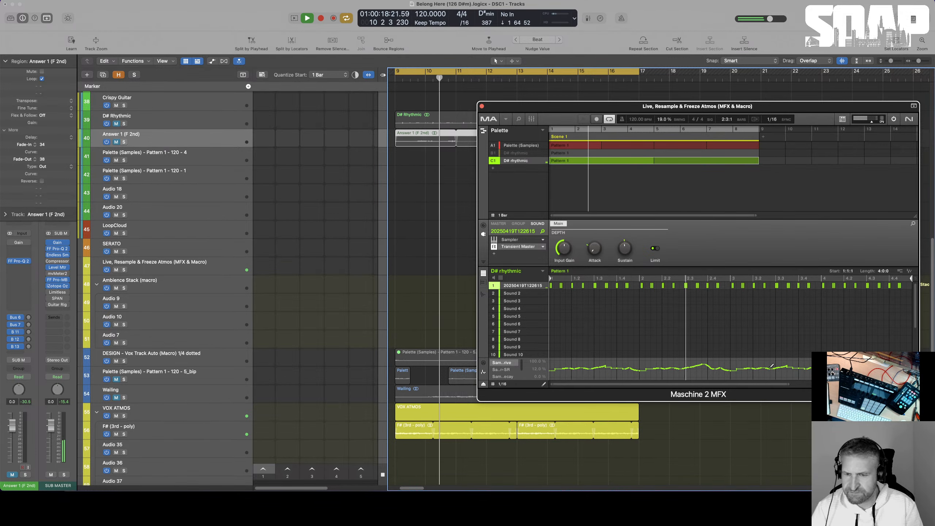
{"action": "left_click_drag", "start_coordinate": [770, 368], "coordinate": [790, 369]}
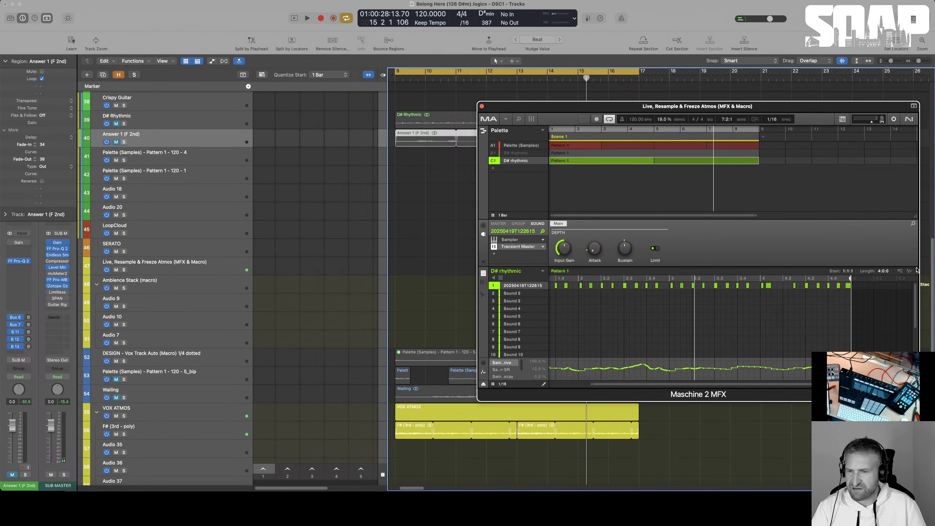
- Export the new D# rhythmic group's pattern as audio to the Logic track below Answer 1 (F 2nd), starting at bar 9
{"action": "left_click_drag", "start_coordinate": [909, 272], "coordinate": [399, 158]}
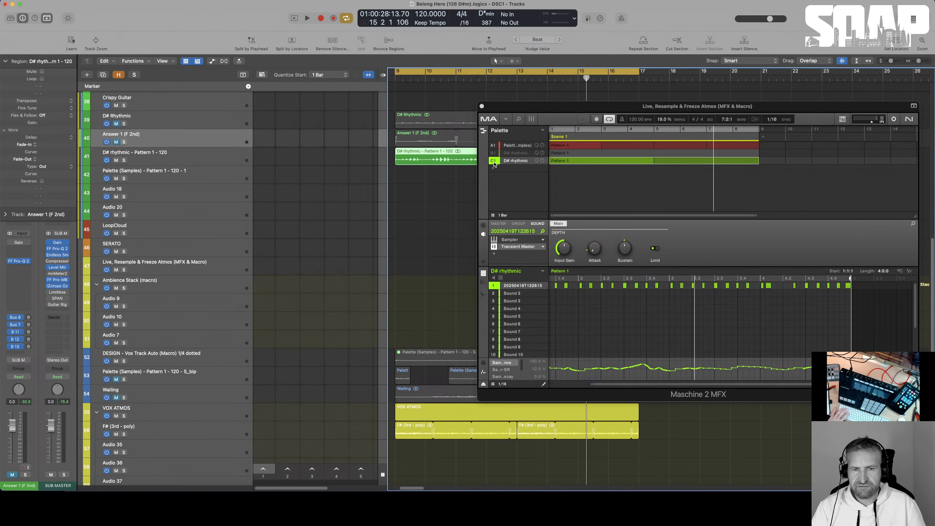
{"action": "left_click", "coordinate": [493, 162]}
- Split the new D# rhythmic region at bar 13 and delete the tail after it
{"action": "key", "text": "super+Down"}
{"action": "key", "text": "super+Down"}
{"action": "key", "text": "super+Down"}
{"action": "key", "text": "super+Down"}
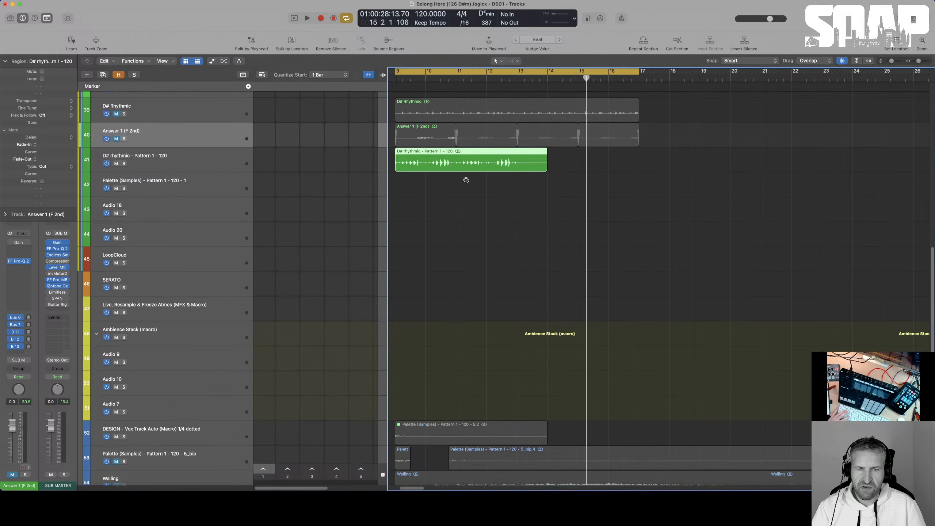
{"action": "key", "text": "super+Right"}
{"action": "key", "text": "super+Right"}
{"action": "key", "text": "super+Right"}
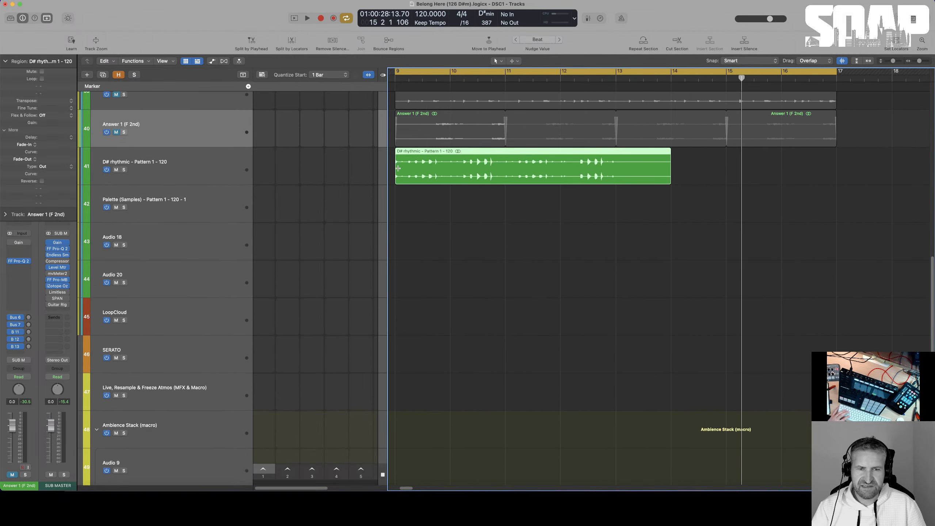
{"action": "left_click_drag", "start_coordinate": [395, 168], "coordinate": [613, 171]}
{"action": "left_click", "coordinate": [596, 167]}
{"action": "left_click", "coordinate": [655, 173]}
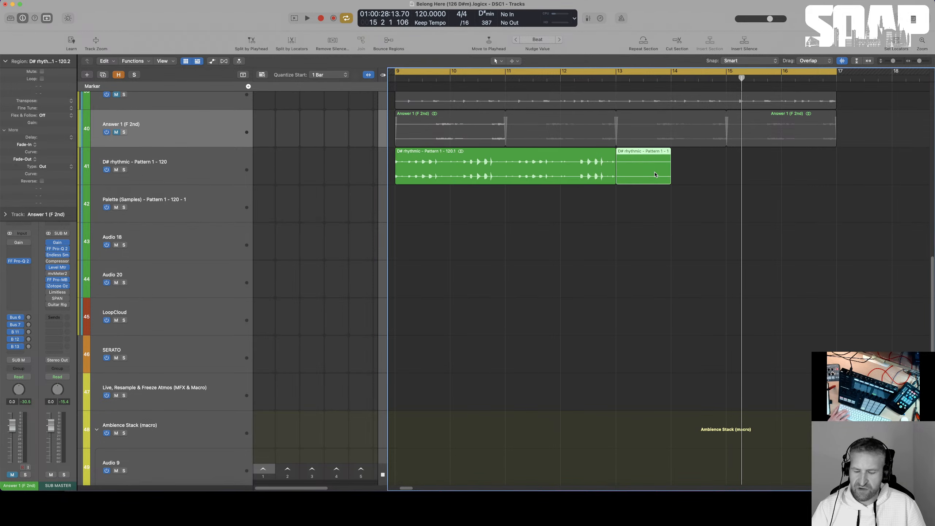
{"action": "key", "text": "BackSpace"}
- Loop the trimmed D# rhythmic region up to bar 17
{"action": "scroll", "coordinate": [655, 175], "scroll_direction": "left", "scroll_amount": 5}
{"action": "scroll", "coordinate": [655, 175], "scroll_direction": "right", "scroll_amount": 4}
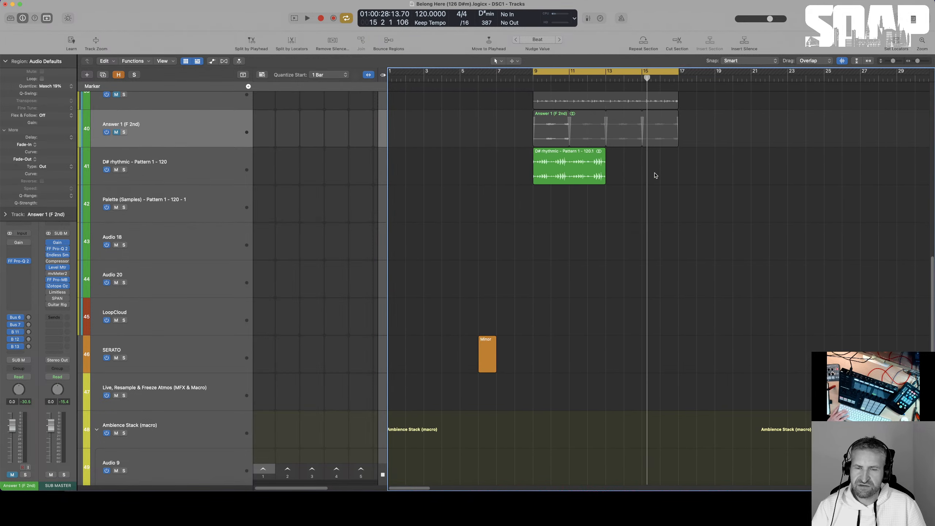
{"action": "left_click_drag", "start_coordinate": [563, 152], "coordinate": [707, 163]}
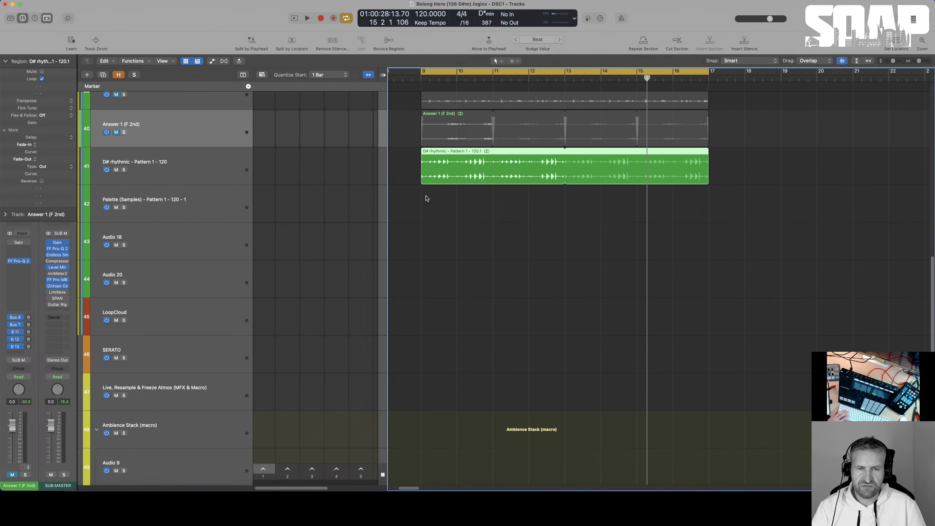
- Play the looped region and unmute the D# Rhythmic and Answer 1 (F 2nd) tracks
{"action": "key", "text": "shift+space"}
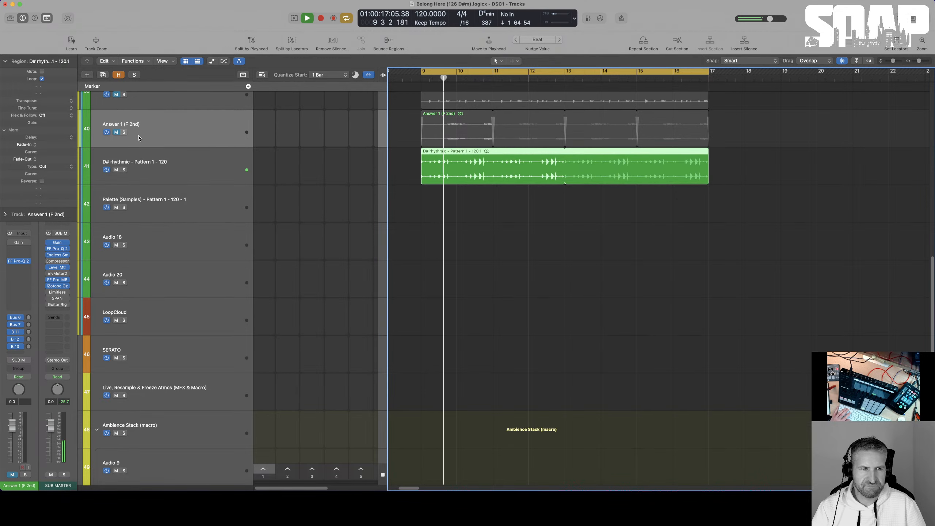
{"action": "scroll", "coordinate": [131, 142], "scroll_direction": "up", "scroll_amount": 2}
{"action": "left_click_drag", "start_coordinate": [116, 137], "coordinate": [117, 175]}
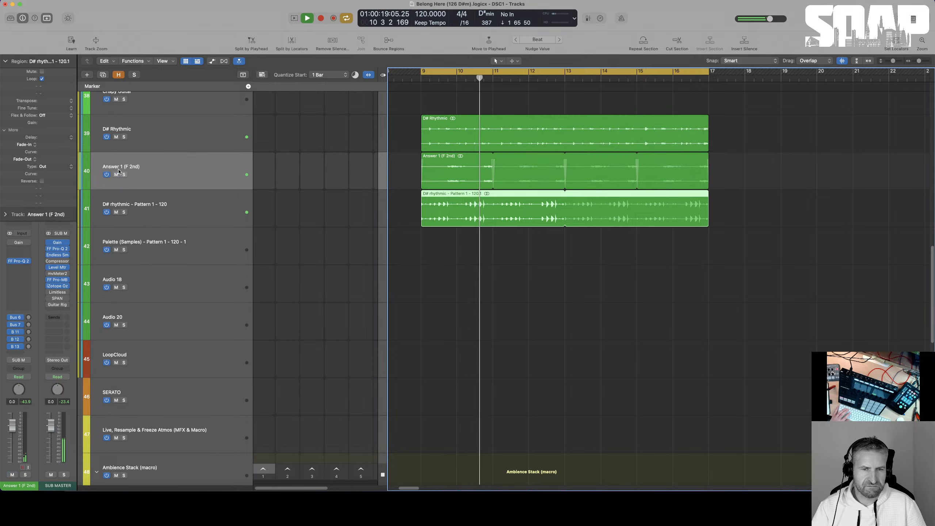
- Rename the new pattern's track to "D# rhythmic 2" and move it above the Answer 1 (F 2nd) track
{"action": "left_click", "coordinate": [165, 212]}
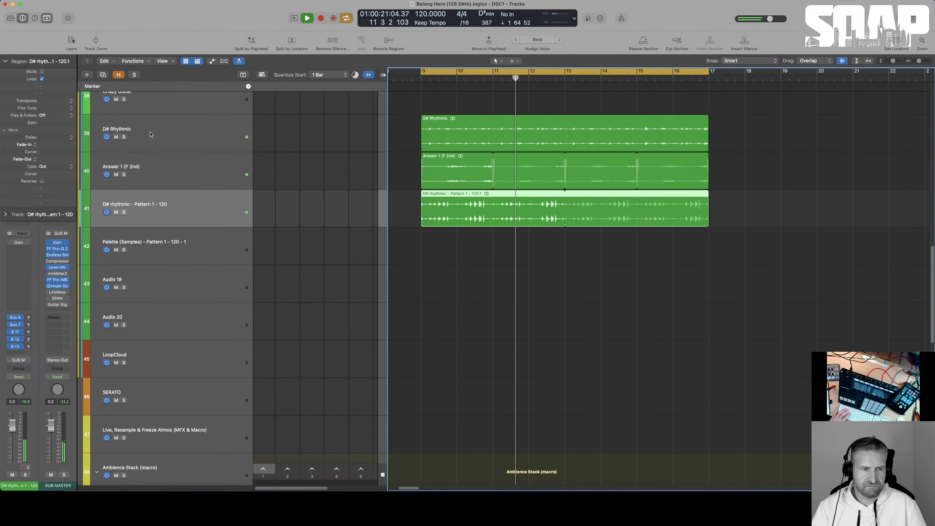
{"action": "left_click", "coordinate": [151, 137]}
{"action": "double_click", "coordinate": [141, 204]}
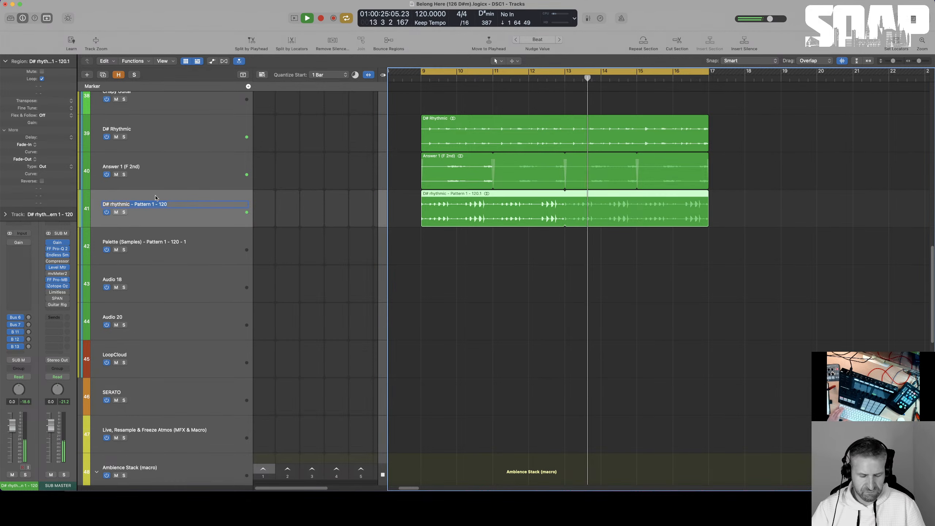
{"action": "type", "text": "D# rhythmic 2"}
{"action": "key", "text": "Return"}
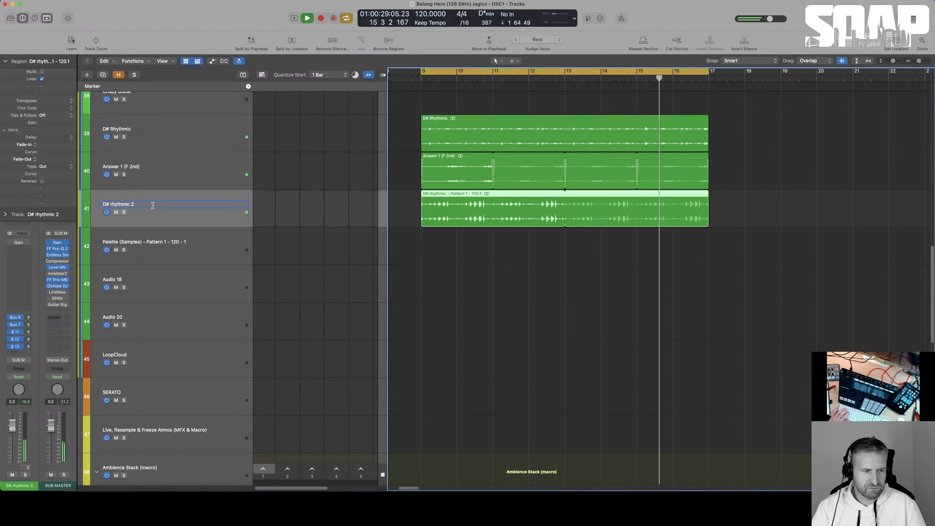
{"action": "double_click", "coordinate": [152, 205]}
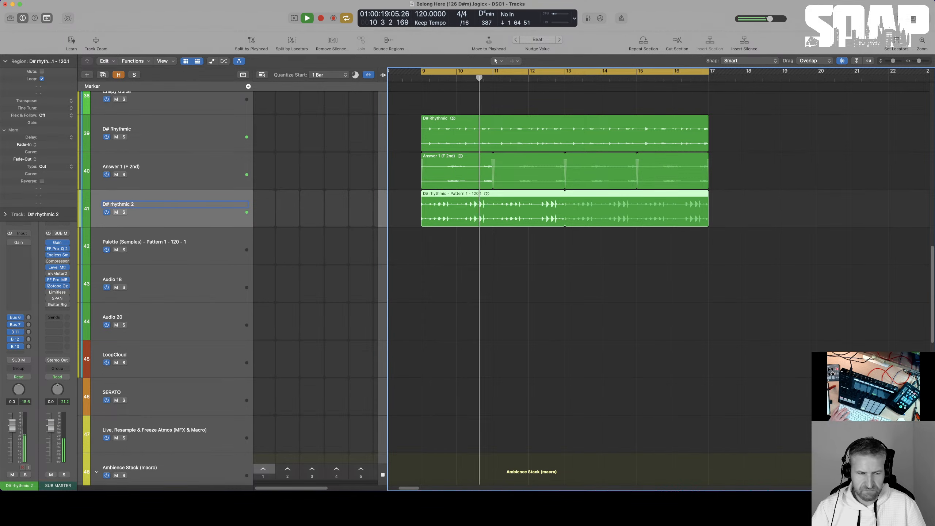
{"action": "key", "text": "Return"}
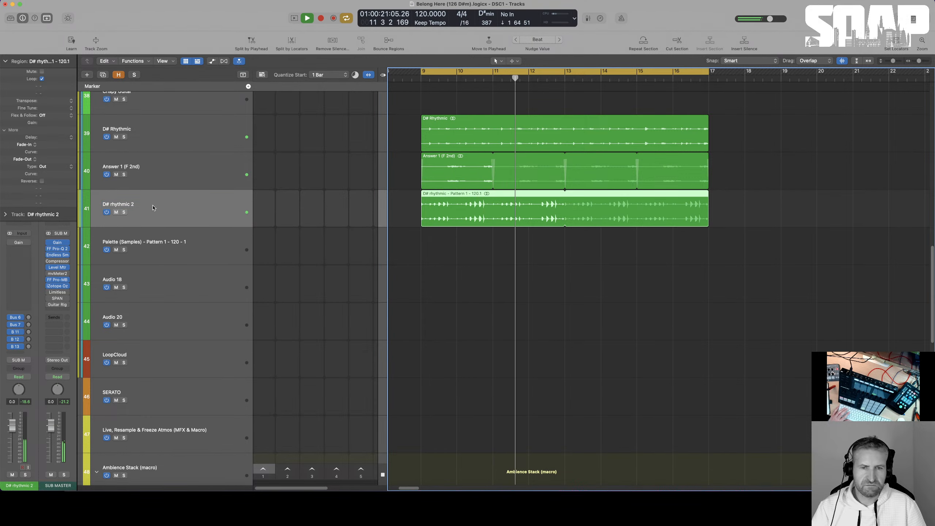
{"action": "left_click_drag", "start_coordinate": [153, 208], "coordinate": [173, 171]}
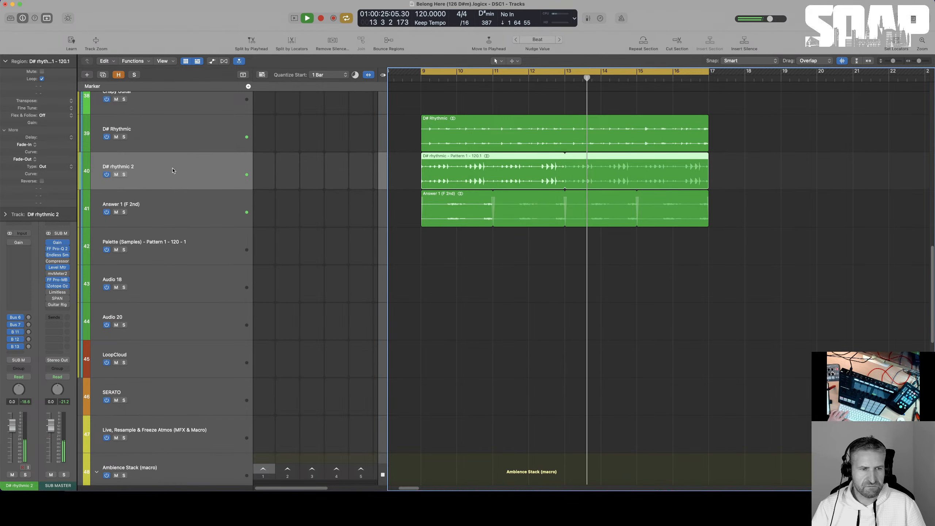
- Set the D# rhythmic 2 track's Bus 12 delay send to -12.6 dB during playback
{"action": "key", "text": "space"}
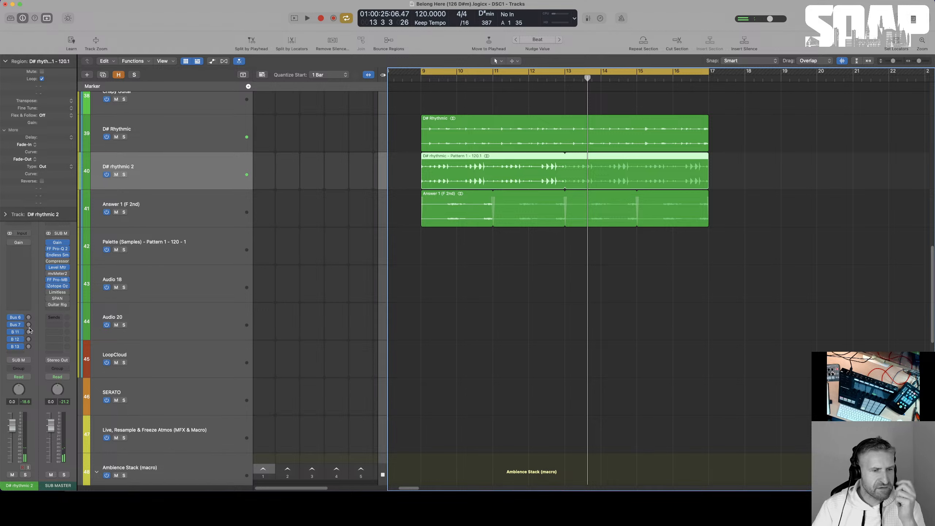
{"action": "left_click", "coordinate": [28, 340]}
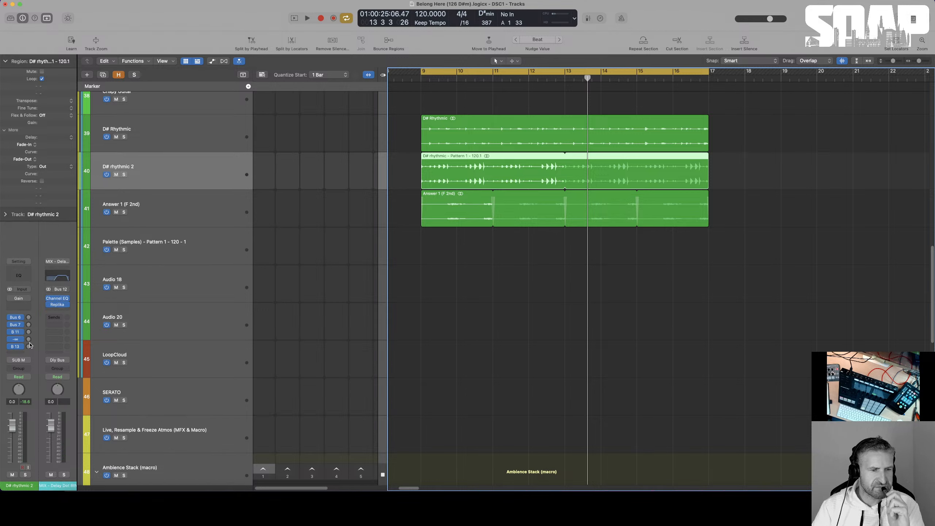
{"action": "key", "text": "space"}
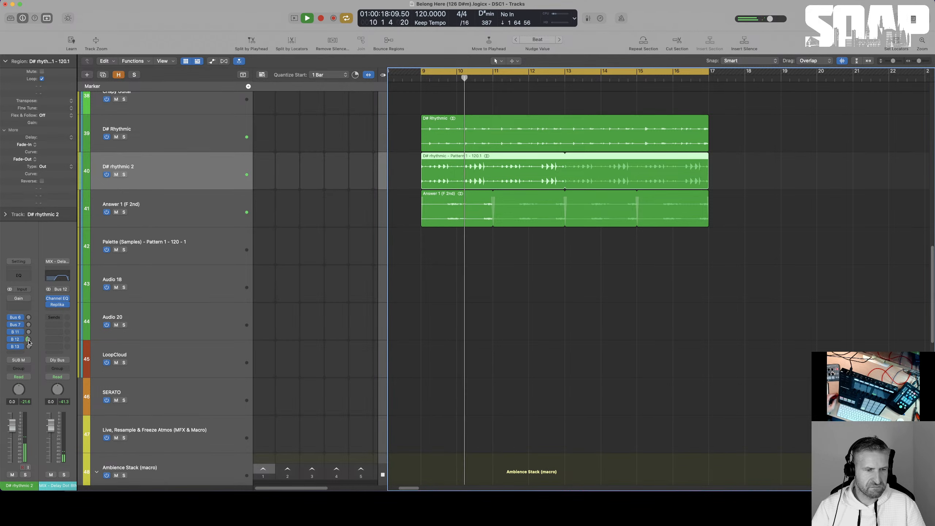
{"action": "left_click_drag", "start_coordinate": [29, 340], "coordinate": [29, 349]}
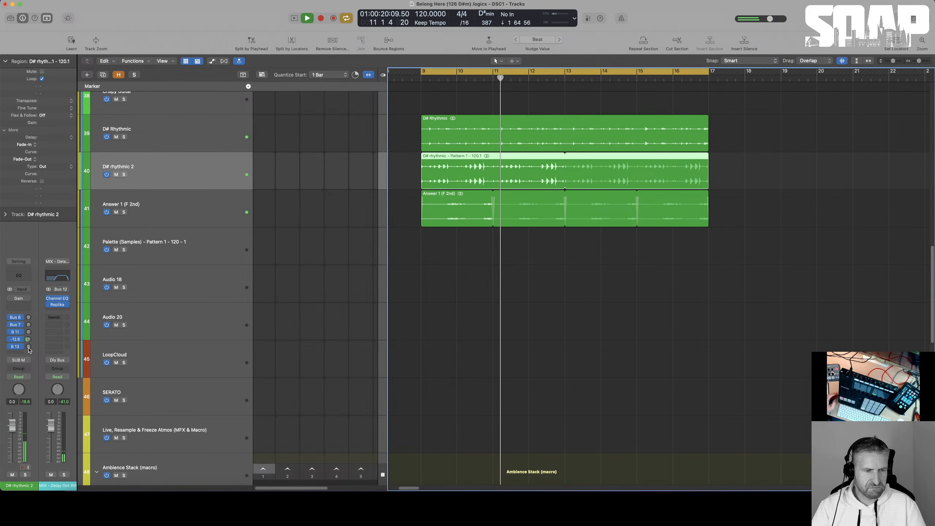
- Unmute the Wailing track to play it along with the rhythmic and VOX ATMOS layers
{"action": "scroll", "coordinate": [449, 302], "scroll_direction": "down", "scroll_amount": 10}
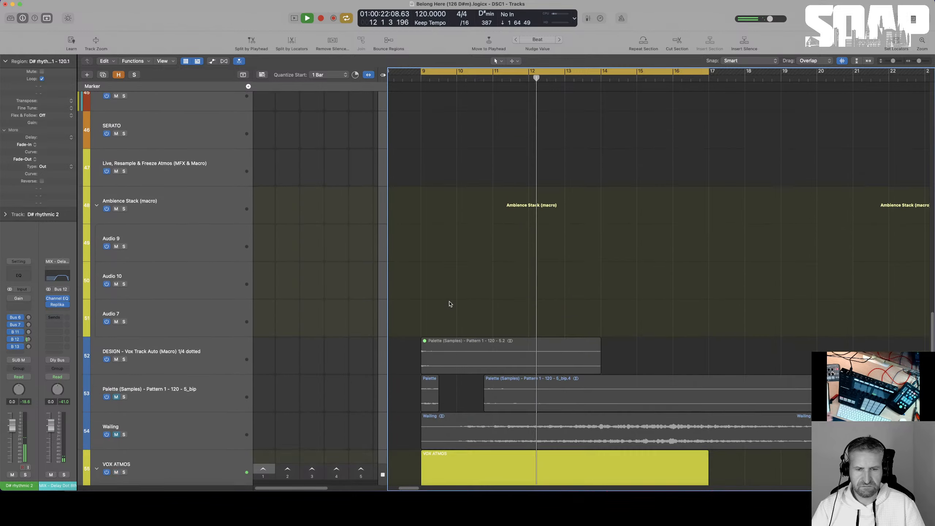
{"action": "left_click", "coordinate": [178, 165]}
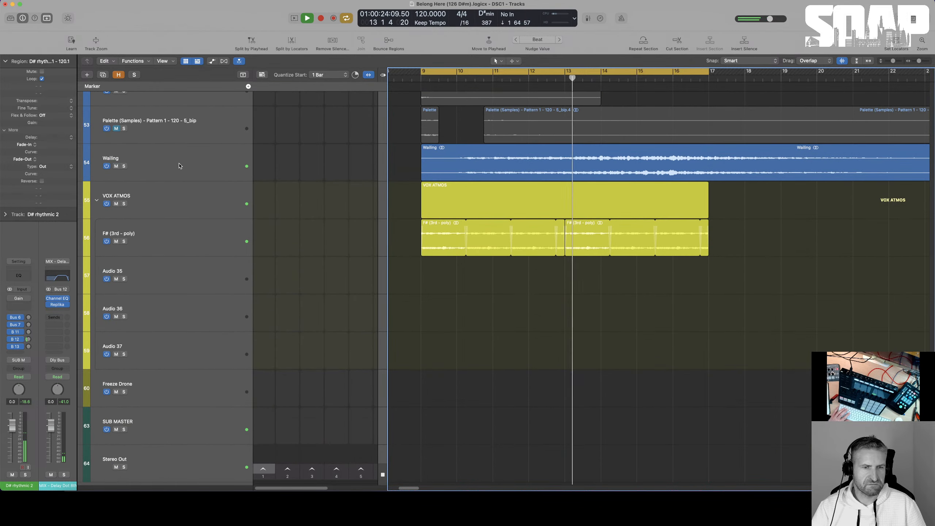
{"action": "scroll", "coordinate": [611, 223], "scroll_direction": "up", "scroll_amount": 9}
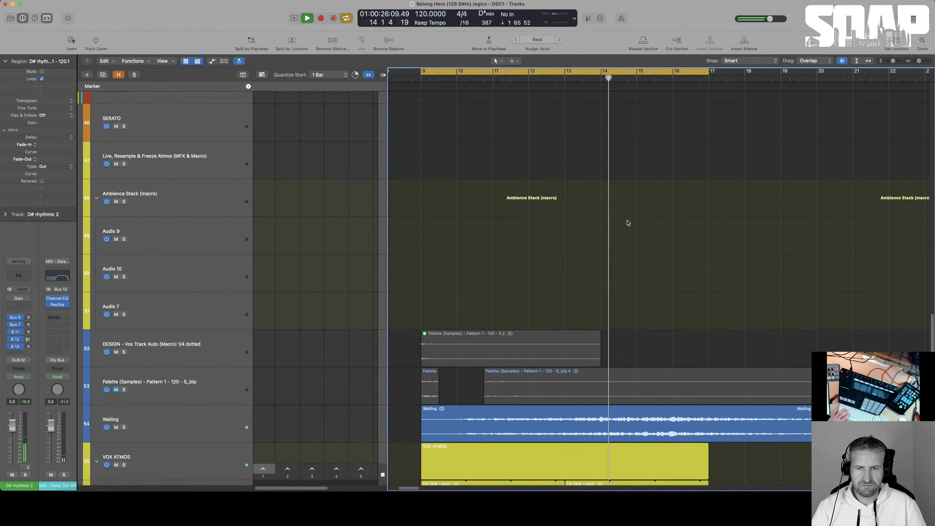
- Select the D# Rhythmic and D# rhythmic 2 tracks together and set their Bus 6 reverb sends to -13.6 dB
{"action": "scroll", "coordinate": [612, 223], "scroll_direction": "down", "scroll_amount": 4}
{"action": "scroll", "coordinate": [612, 223], "scroll_direction": "up", "scroll_amount": 3}
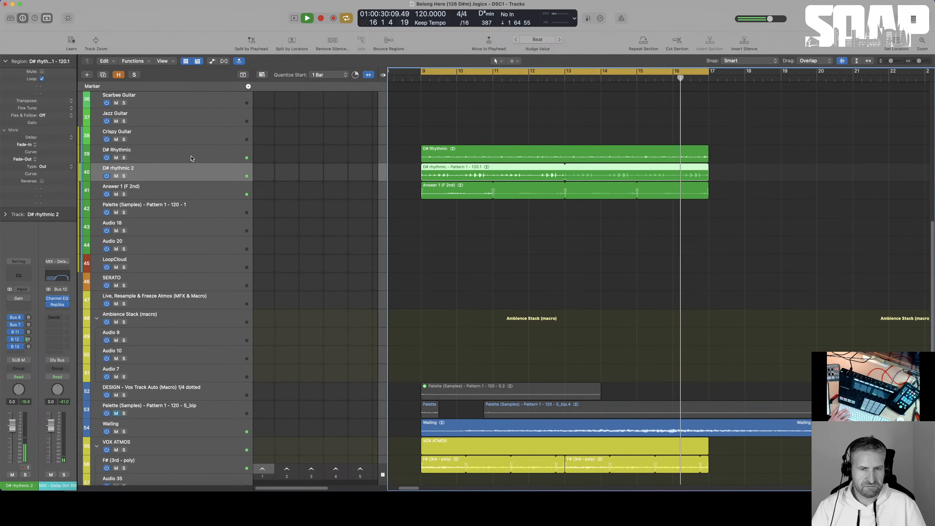
{"action": "left_click", "coordinate": [180, 157], "text": "shift"}
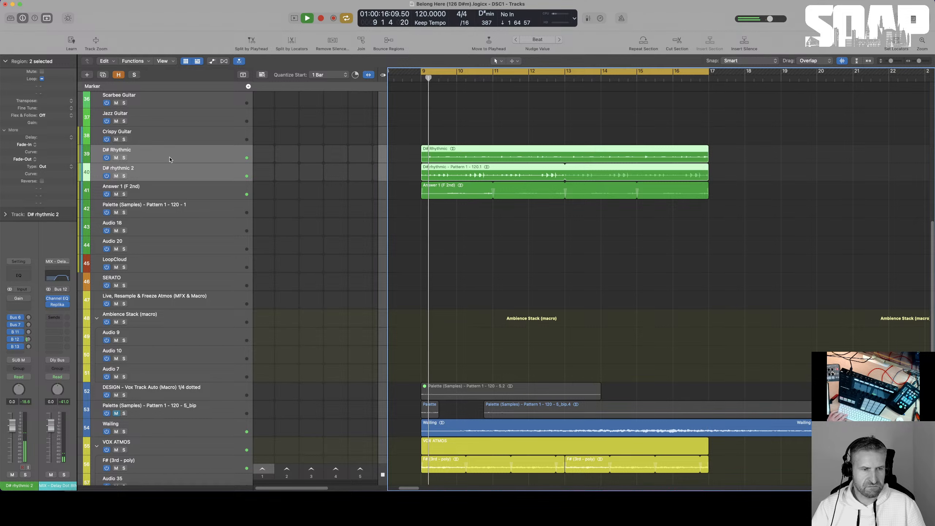
{"action": "key", "text": "x"}
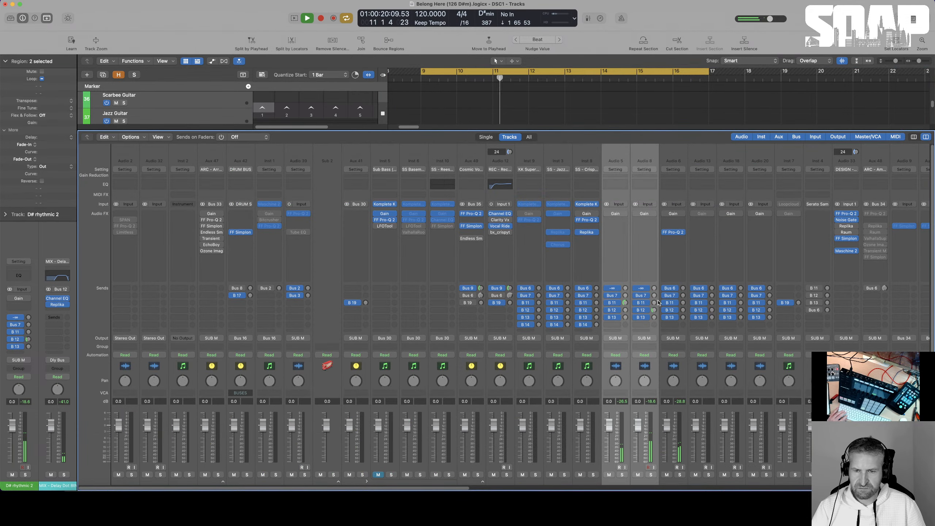
{"action": "key", "text": "x"}
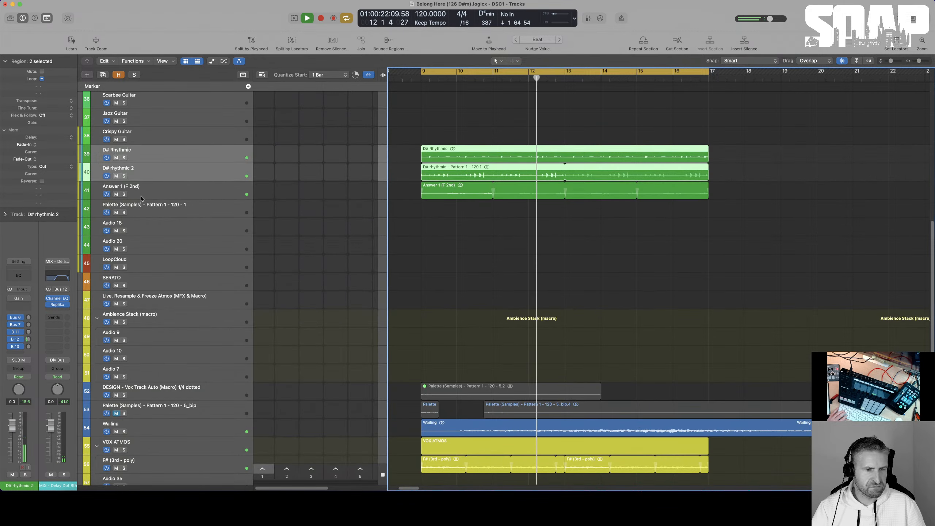
{"action": "left_click", "coordinate": [29, 317]}
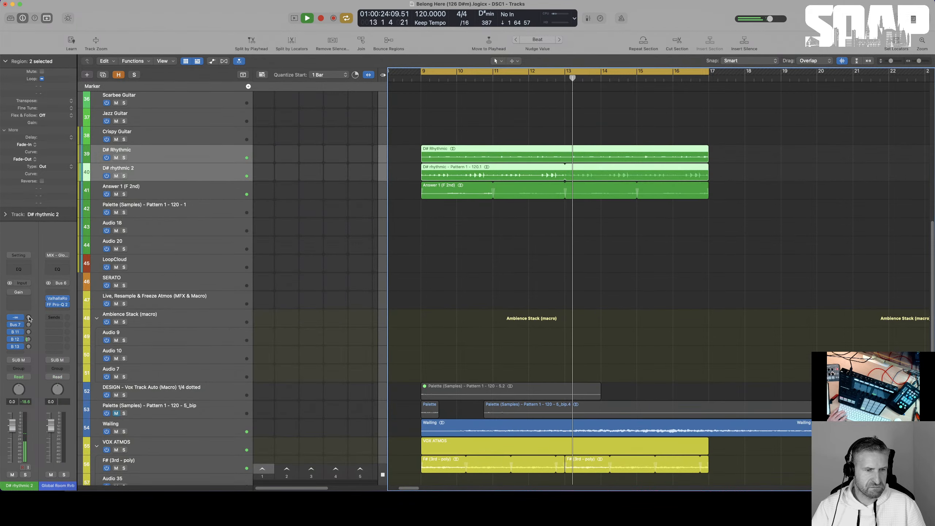
{"action": "key", "text": "x"}
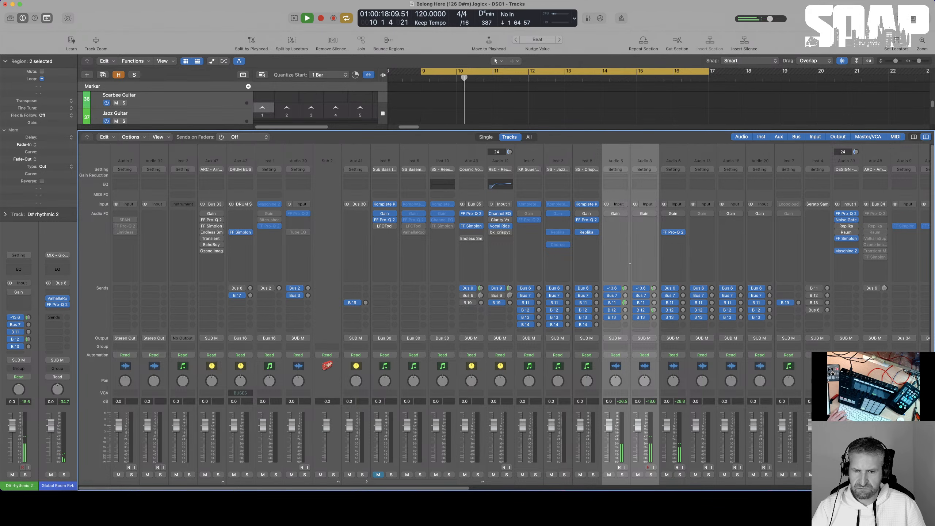
{"action": "key", "text": "x"}
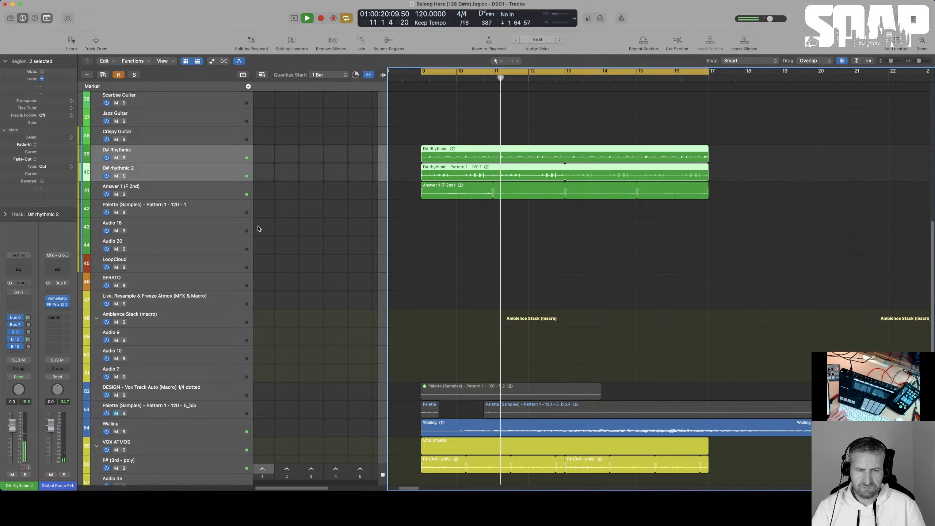
- Set the Answer 1 (F 2nd) region's gain to +6 dB and listen to it with the other layers
{"action": "left_click", "coordinate": [155, 189]}
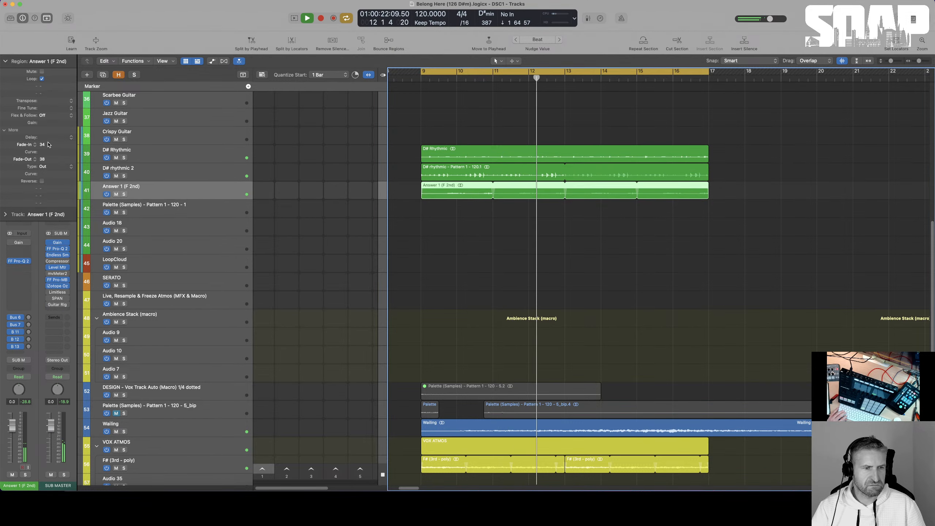
{"action": "double_click", "coordinate": [47, 123]}
{"action": "type", "text": "6"}
{"action": "key", "text": "Return"}
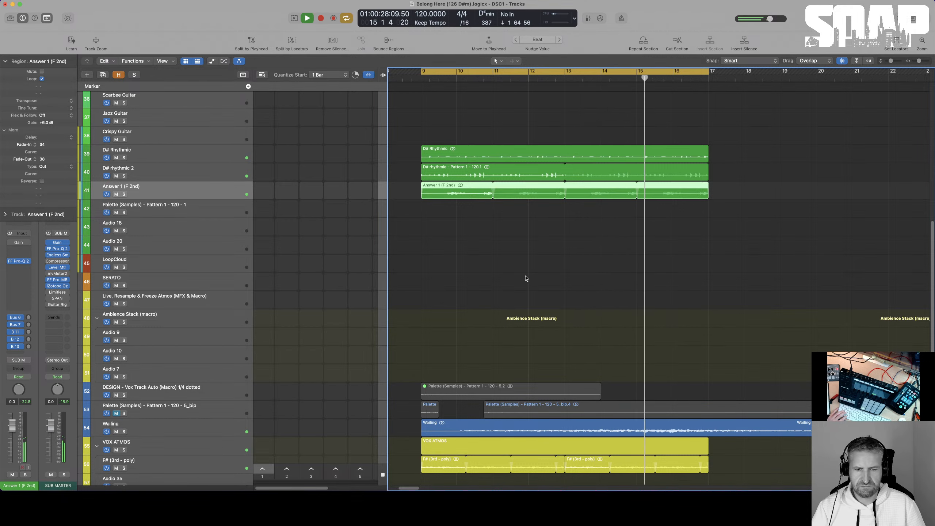
{"action": "scroll", "coordinate": [525, 278], "scroll_direction": "down", "scroll_amount": 5}
{"action": "scroll", "coordinate": [526, 279], "scroll_direction": "up", "scroll_amount": 3}
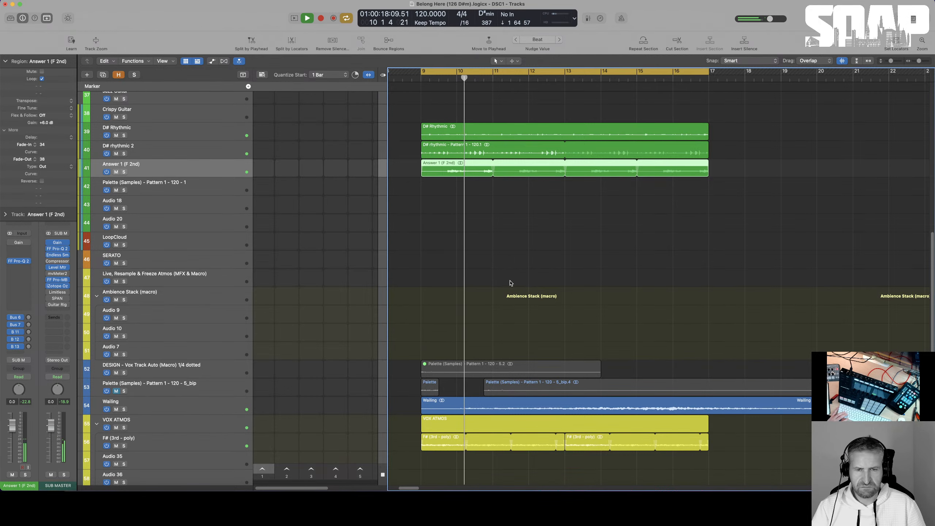
{"action": "scroll", "coordinate": [510, 278], "scroll_direction": "up", "scroll_amount": 2}
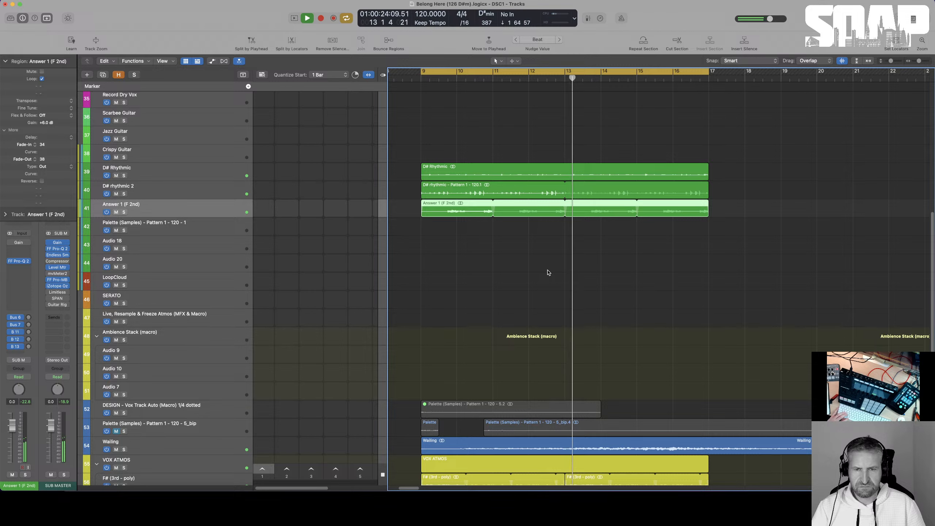
{"action": "key", "text": "space"}
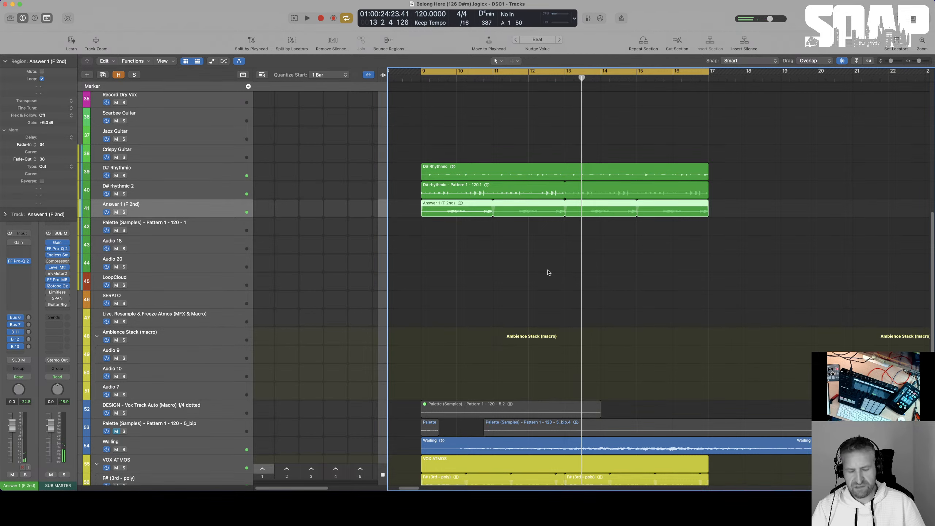
- Open the Maschine plug-in, audition the fourth sound of the Palette (Samples) group and rename it "Call - Eh"
{"action": "key", "text": "v"}
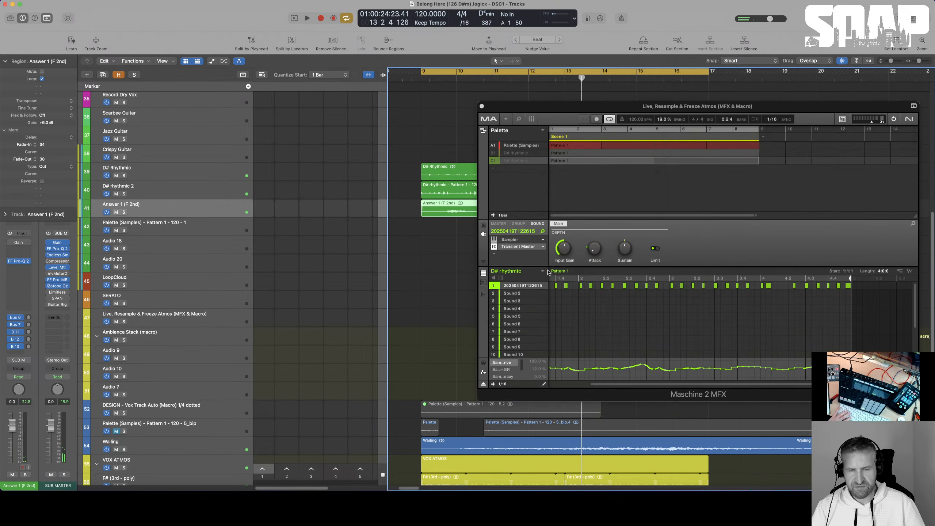
{"action": "left_click", "coordinate": [512, 145]}
{"action": "left_click", "coordinate": [508, 309]}
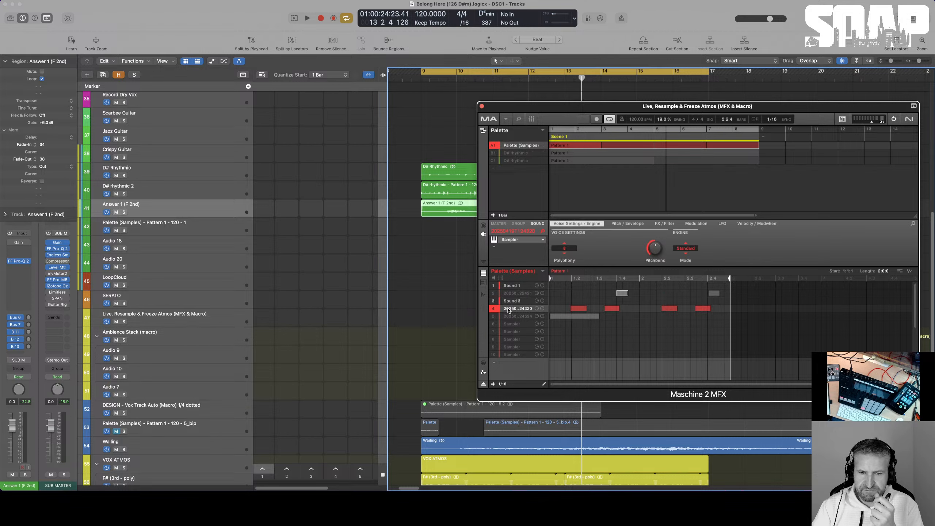
{"action": "key", "text": "space"}
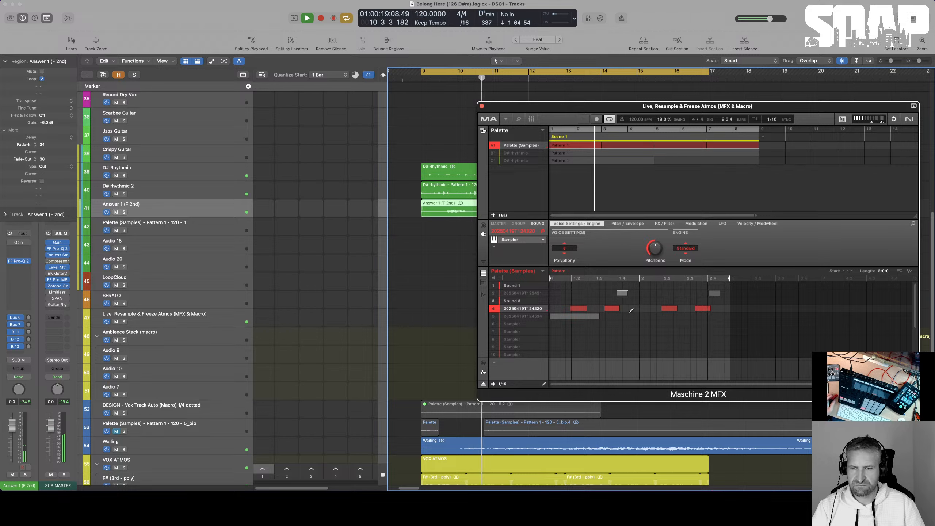
{"action": "key", "text": "space"}
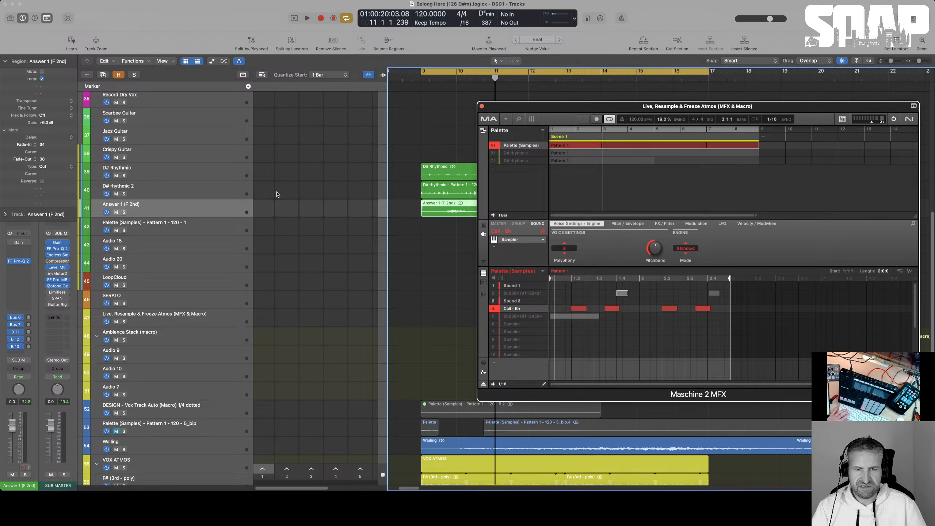
- Mute the D# Rhythmic and D# rhythmic 2 tracks, play the loop and show the Call - Eh sound's note velocities
{"action": "left_click_drag", "start_coordinate": [116, 176], "coordinate": [115, 185]}
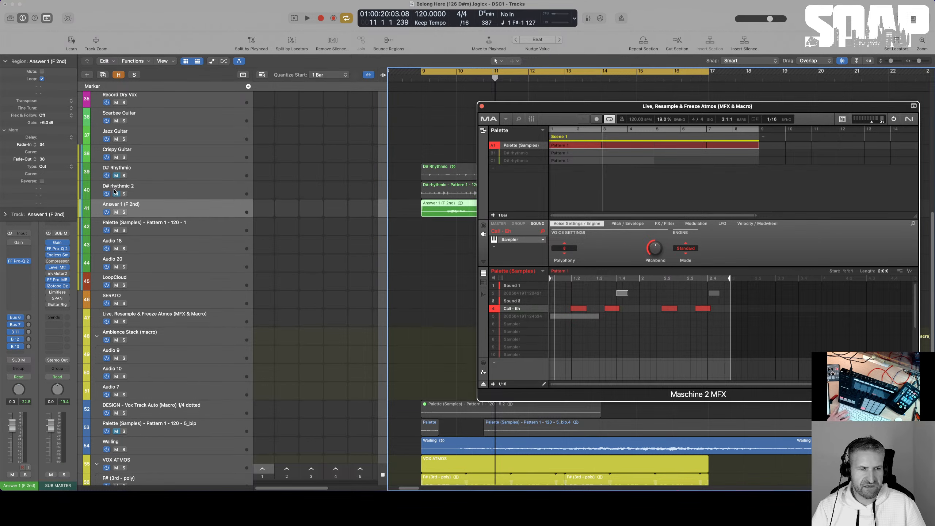
{"action": "key", "text": "space"}
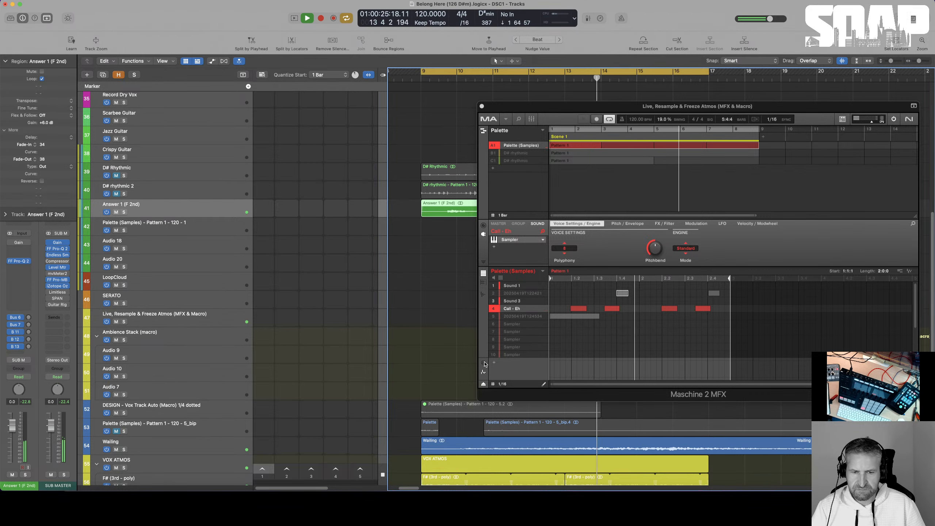
{"action": "left_click", "coordinate": [483, 363]}
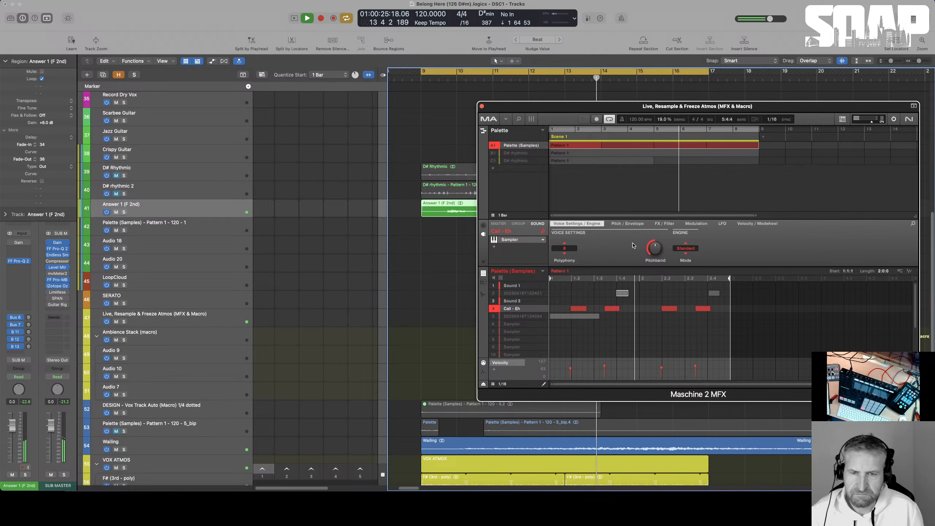
- Create a Maschine group named "Call" with a new pattern and transfer the Call - Eh sound and its notes into it
{"action": "left_click", "coordinate": [516, 172]}
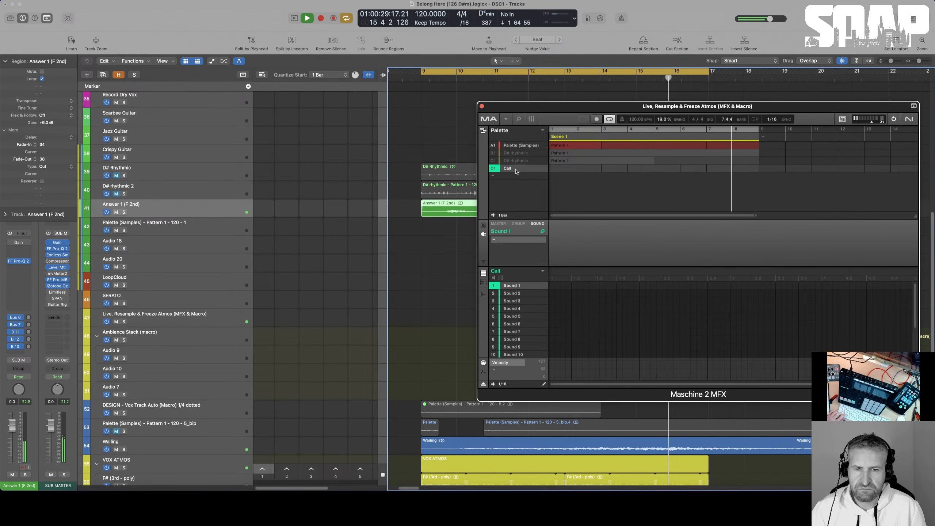
{"action": "left_click", "coordinate": [553, 170]}
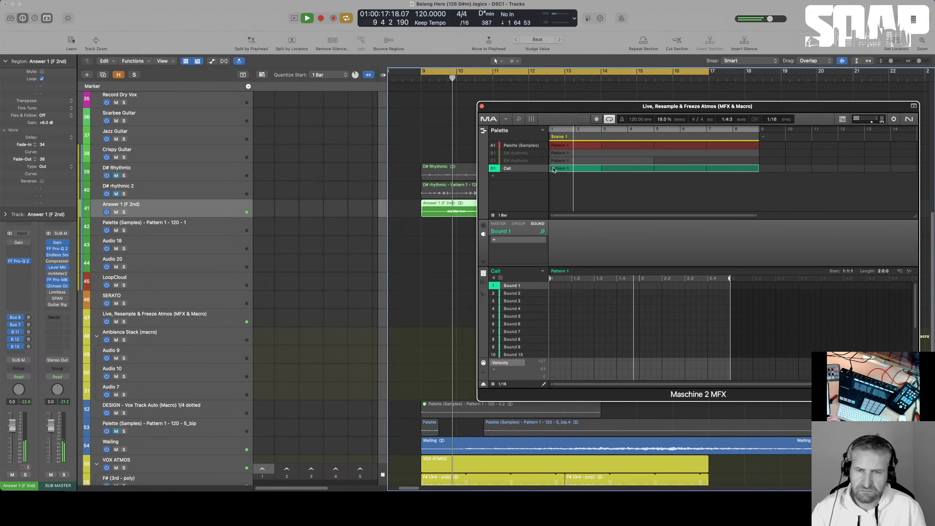
{"action": "left_click", "coordinate": [514, 146]}
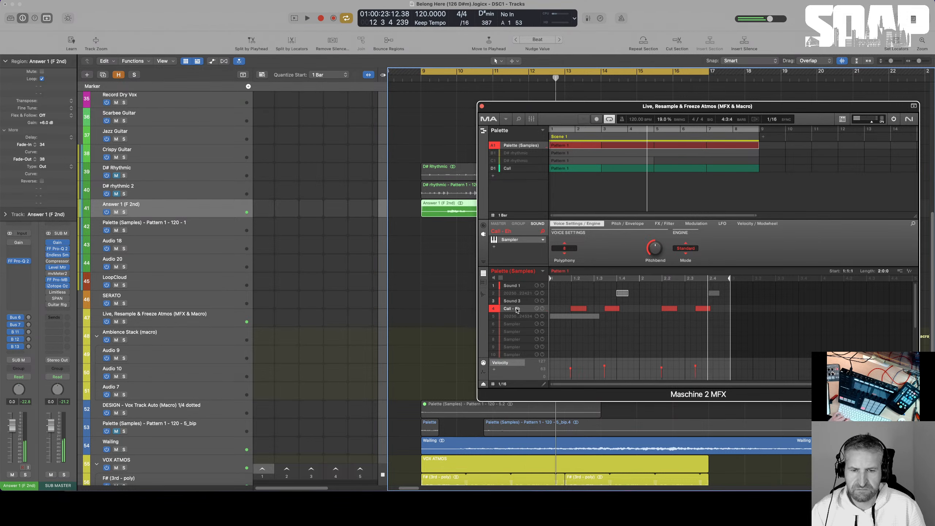
{"action": "left_click", "coordinate": [517, 169]}
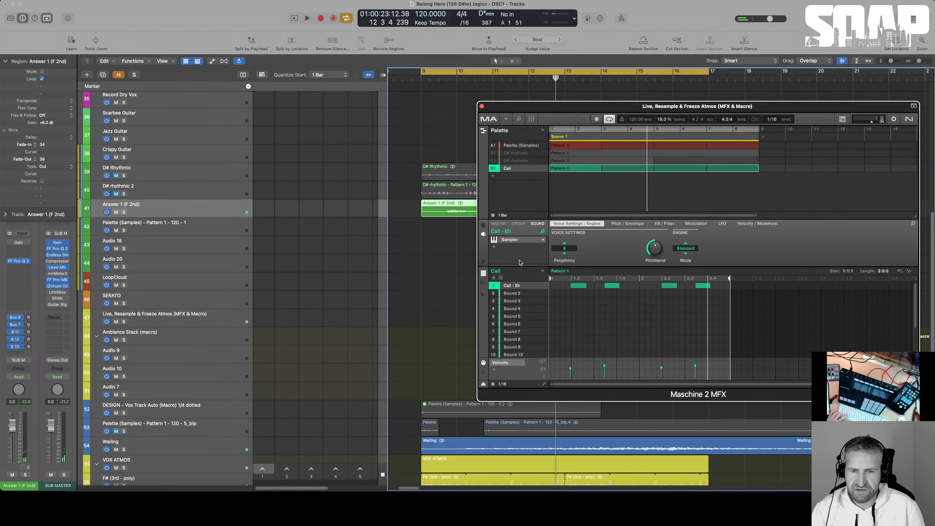
- Play the Call - Eh sound, try doubling its pattern to four bars and undo the doubling
{"action": "key", "text": "space"}
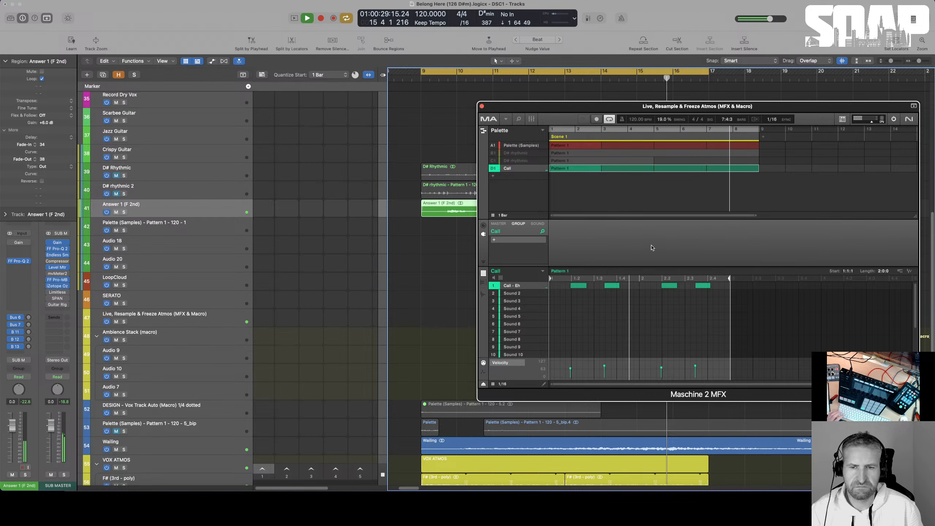
{"action": "left_click", "coordinate": [537, 223]}
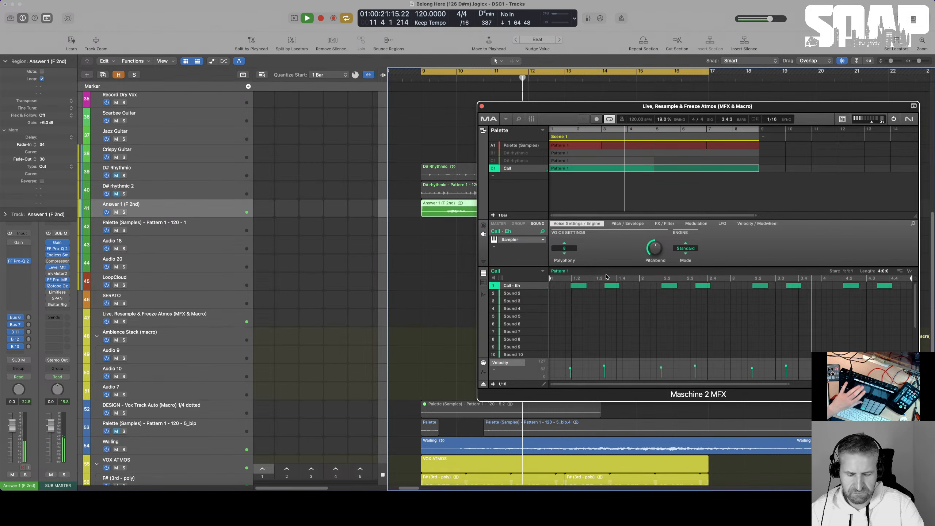
{"action": "key", "text": "super+z"}
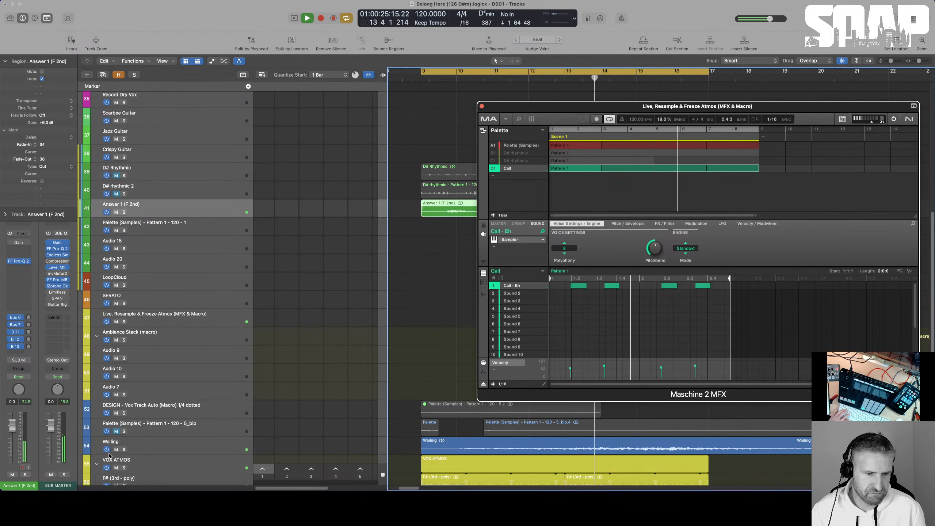
- Mute the Wailing and Answer 1 (F 2nd) tracks and record Sustain and Start modulation for Call - Eh over four bars
{"action": "left_click", "coordinate": [195, 215]}
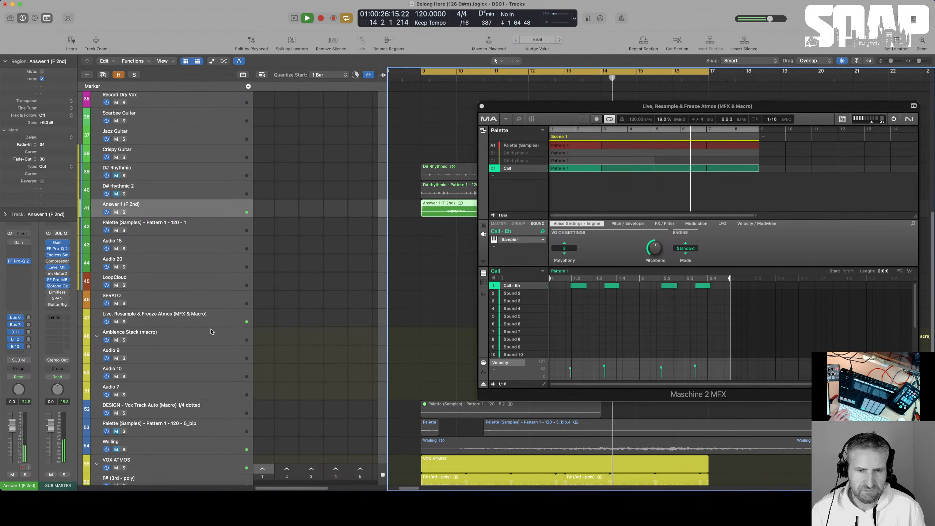
{"action": "left_click", "coordinate": [115, 213]}
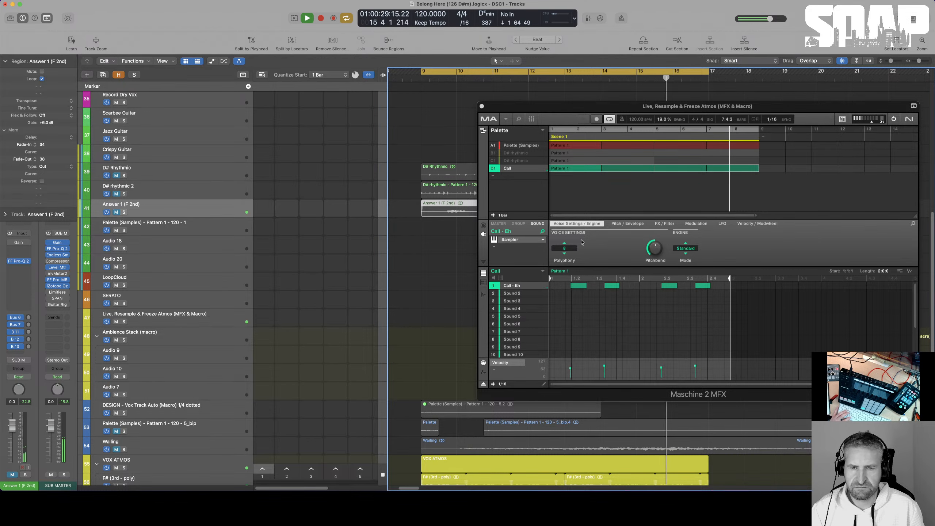
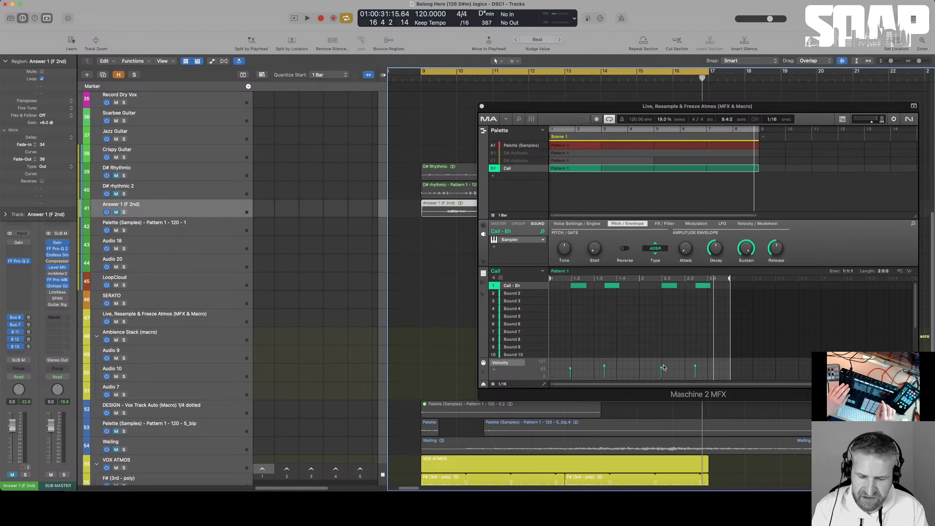
{"action": "key", "text": "space"}
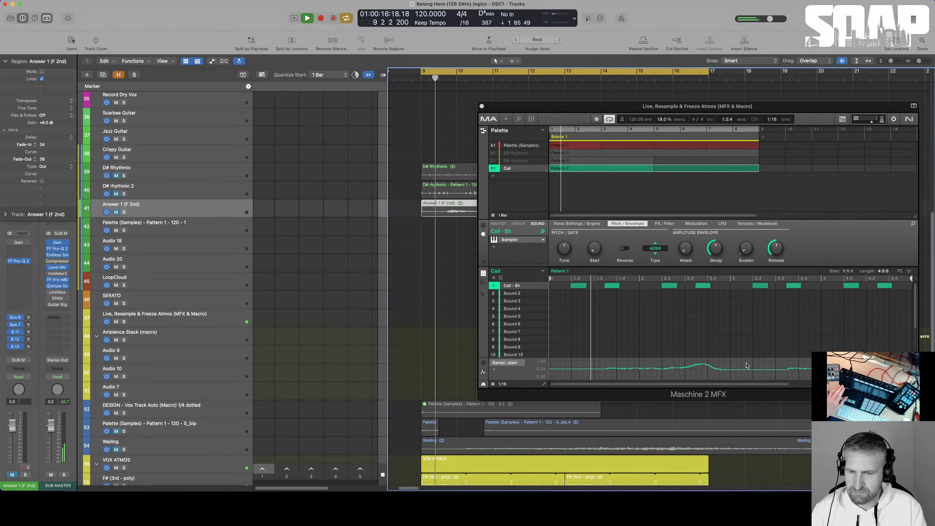
{"action": "left_click_drag", "start_coordinate": [713, 384], "coordinate": [713, 381]}
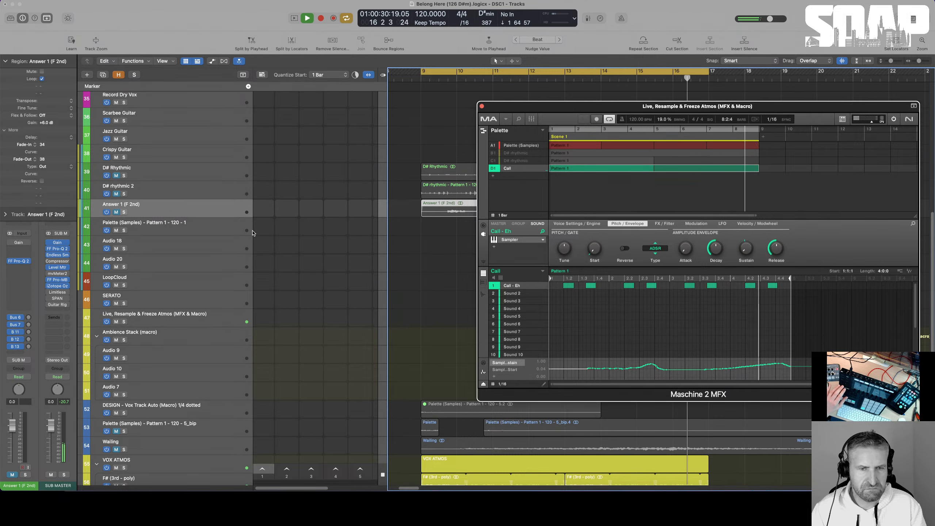
- Unmute the Sub Bass (mono) track to hear it under the Call pattern
{"action": "scroll", "coordinate": [109, 179], "scroll_direction": "up", "scroll_amount": 5}
{"action": "left_click", "coordinate": [115, 187]}
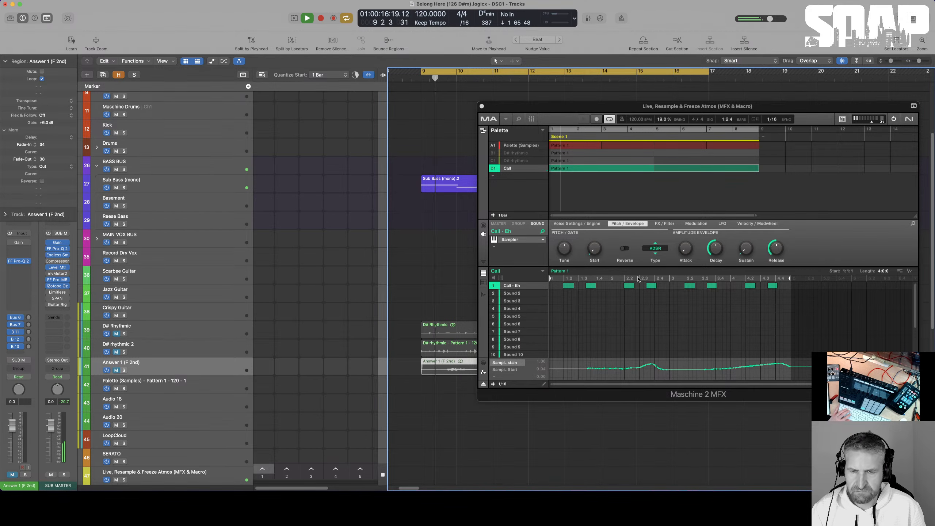
- Add a short extra note at the end of bar four of the Call - Eh pattern and lower its velocity
{"action": "mouse_move", "coordinate": [744, 248]}
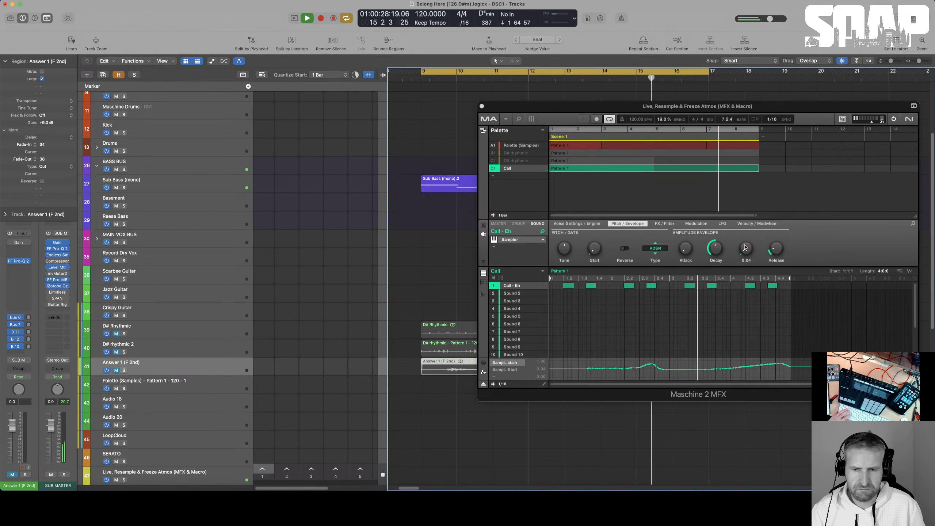
{"action": "left_click", "coordinate": [786, 287]}
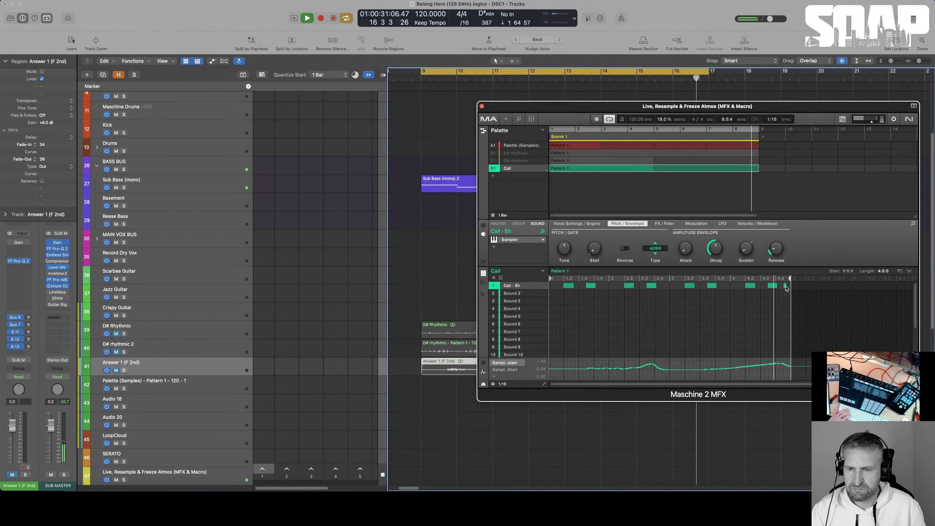
{"action": "left_click", "coordinate": [483, 362]}
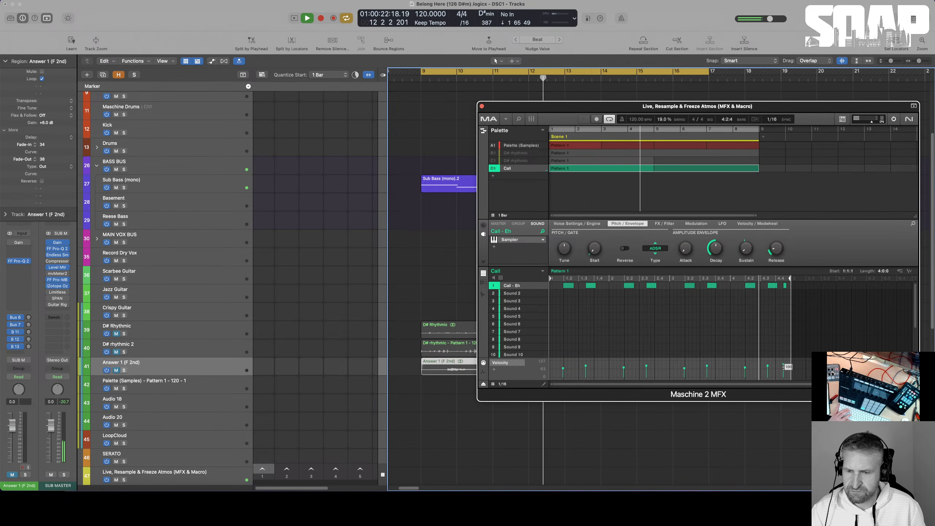
{"action": "left_click_drag", "start_coordinate": [783, 365], "coordinate": [783, 369]}
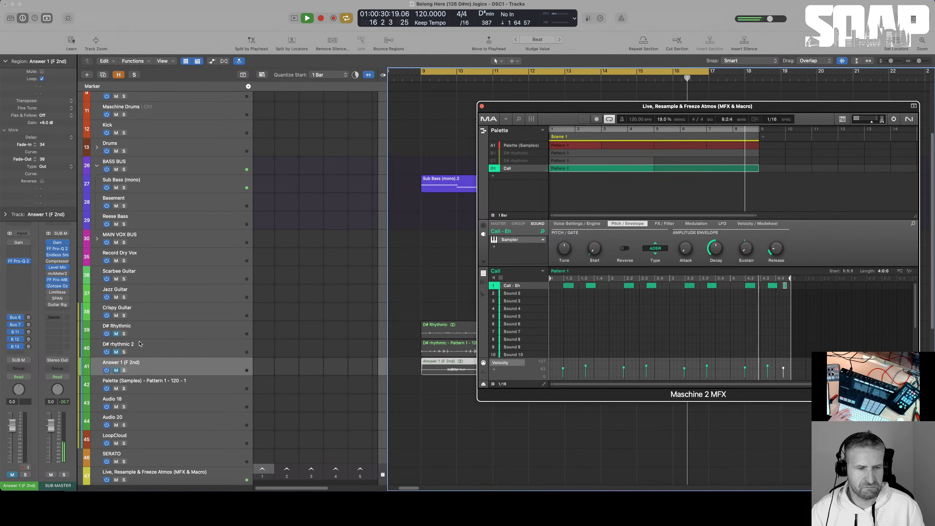
- Unmute sound 5 in the Palette (Samples) group and enable the group's Raum reverb
{"action": "left_click", "coordinate": [516, 146]}
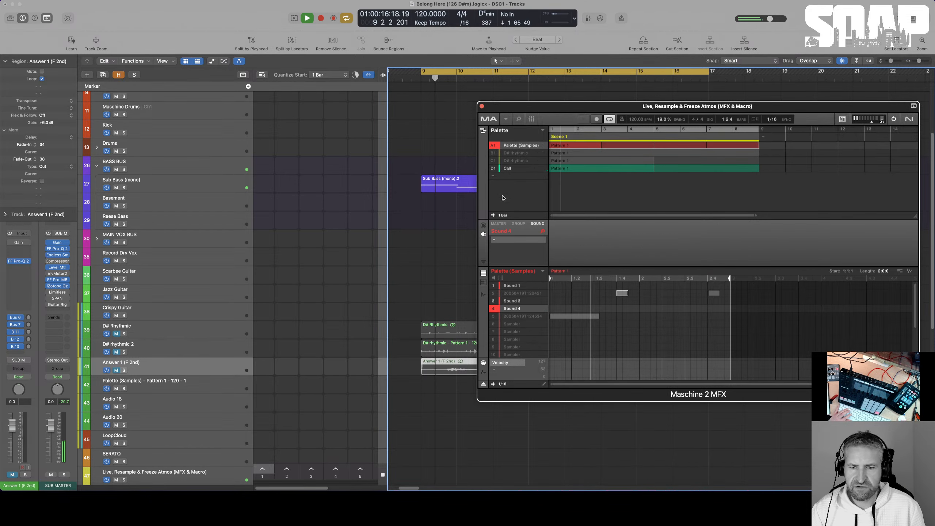
{"action": "left_click", "coordinate": [494, 316]}
{"action": "left_click", "coordinate": [512, 316]}
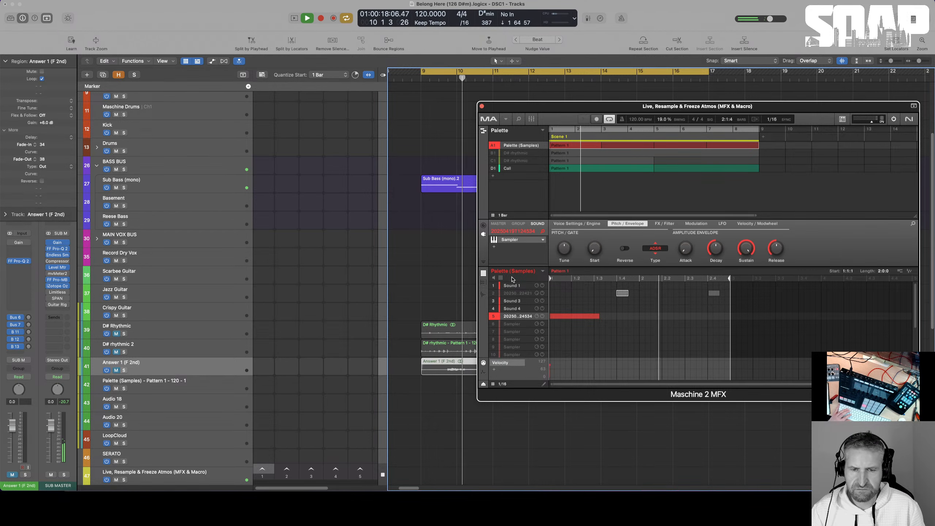
{"action": "left_click", "coordinate": [517, 224]}
{"action": "left_click", "coordinate": [494, 247]}
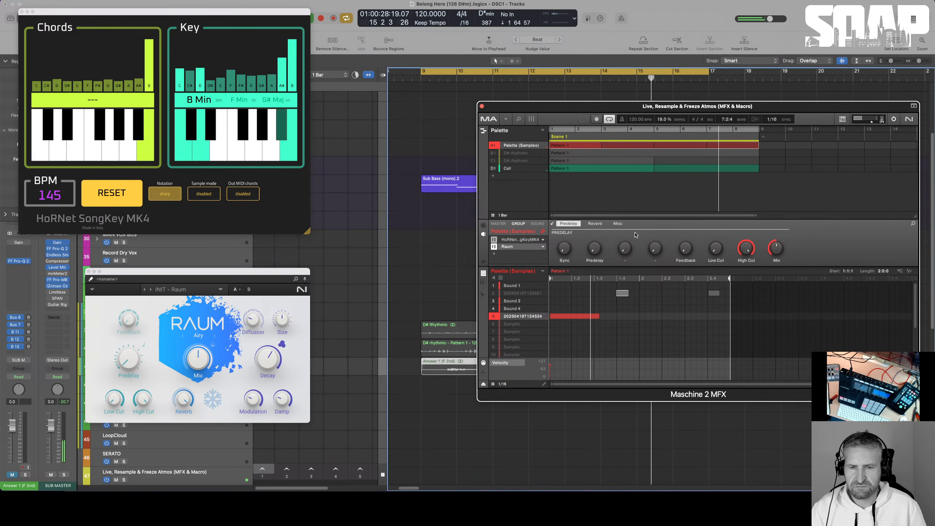
- Rename sound 5 as "i know you" and colour it magenta
{"action": "double_click", "coordinate": [515, 318]}
{"action": "type", "text": "i know yo"}
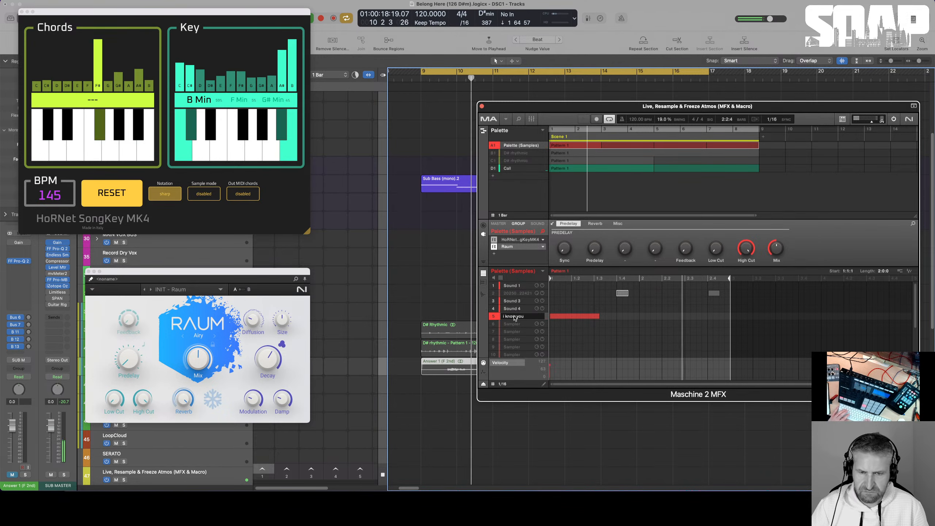
{"action": "type", "text": "u"}
{"action": "key", "text": "Return"}
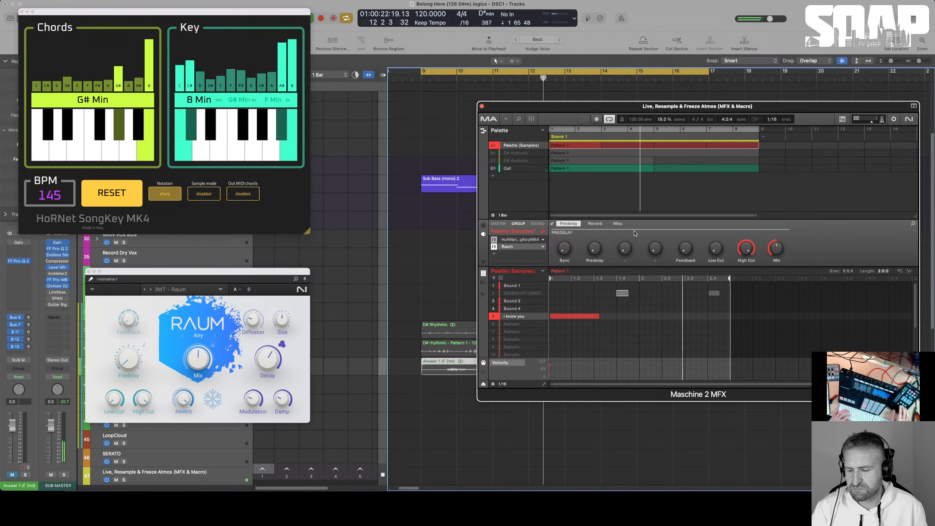
{"action": "right_click", "coordinate": [517, 320]}
{"action": "mouse_move", "coordinate": [547, 272]}
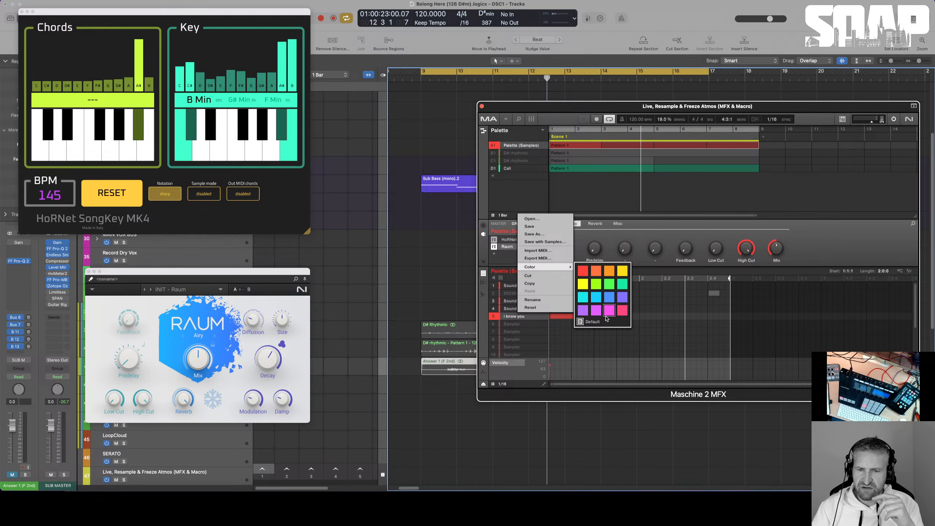
{"action": "left_click", "coordinate": [607, 311]}
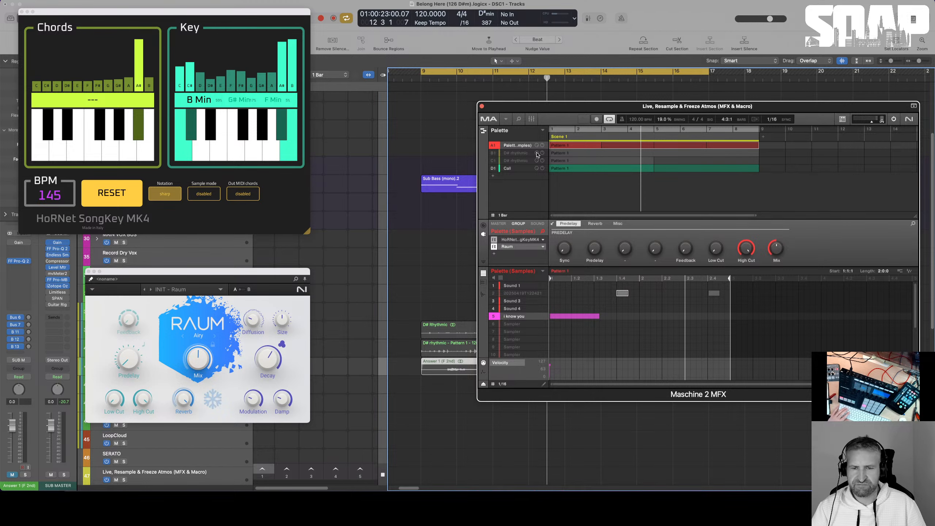
- Move the Answer 1 (F 2nd) track below the empty Palette (Samples) track and clear the empty track's custom name
{"action": "left_click", "coordinate": [516, 170]}
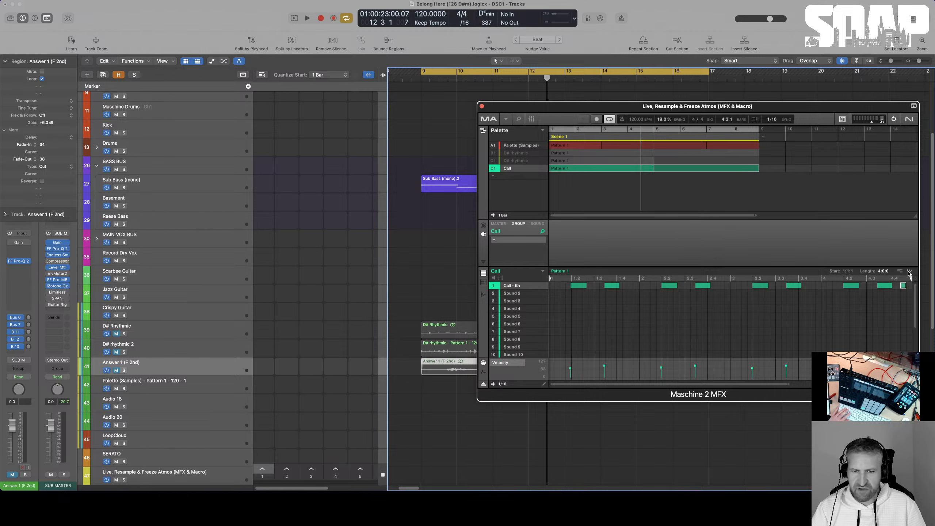
{"action": "scroll", "coordinate": [505, 339], "scroll_direction": "down", "scroll_amount": 1}
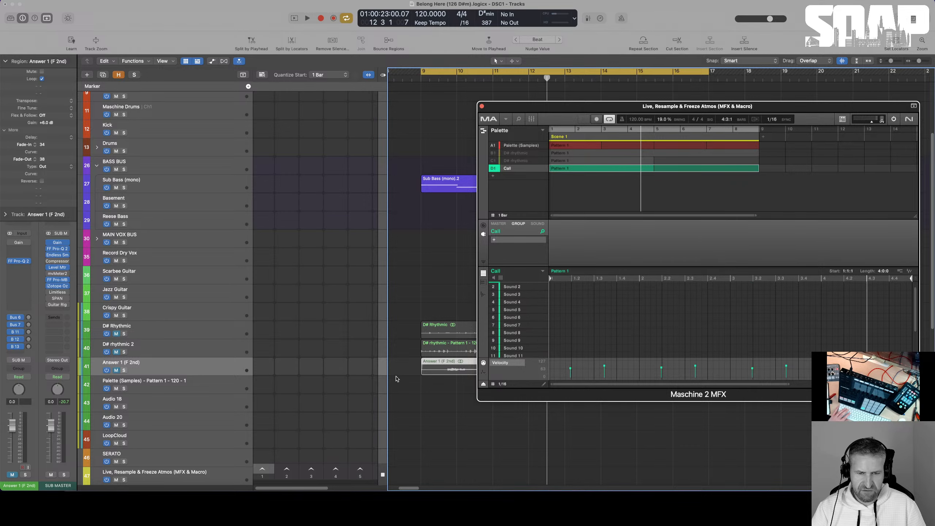
{"action": "scroll", "coordinate": [358, 312], "scroll_direction": "down", "scroll_amount": 5}
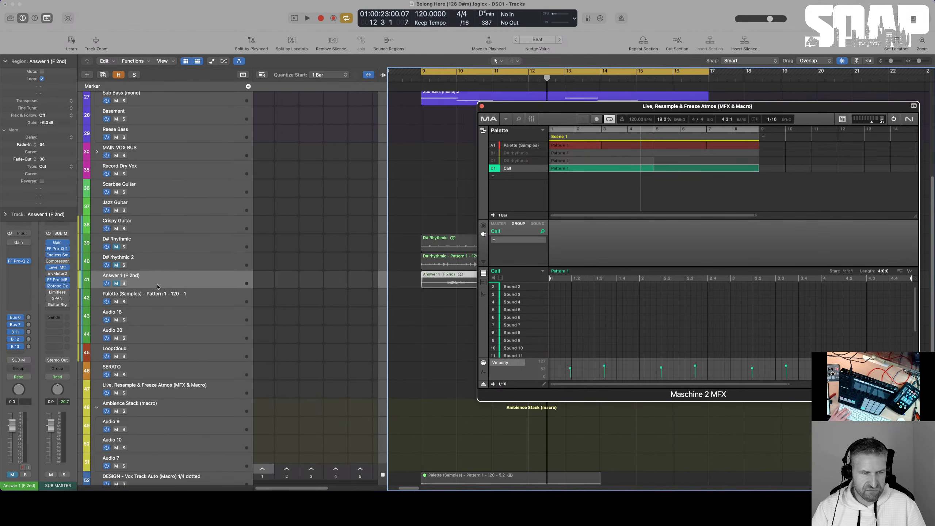
{"action": "left_click_drag", "start_coordinate": [157, 286], "coordinate": [153, 299]}
{"action": "double_click", "coordinate": [160, 275]}
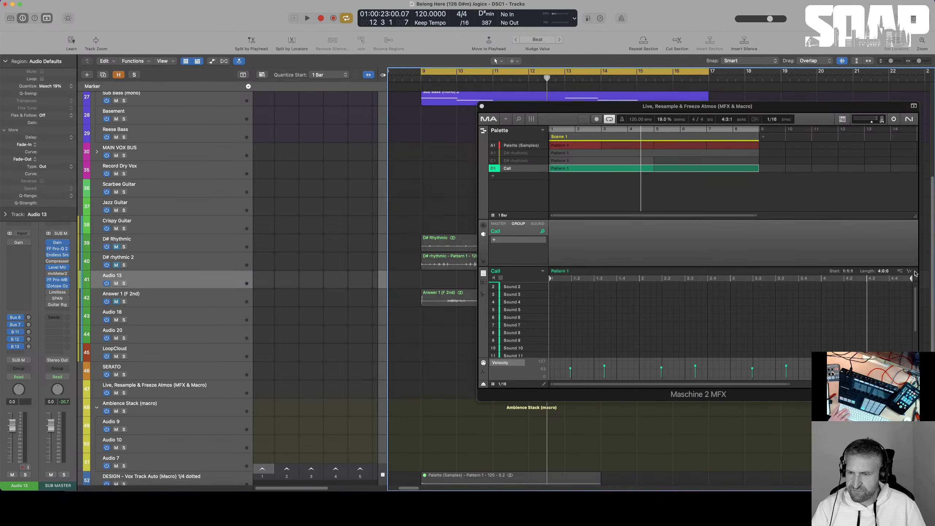
- Place the Call group's pattern audio on the emptied track 41, starting at bar 9
{"action": "left_click_drag", "start_coordinate": [910, 273], "coordinate": [422, 276]}
{"action": "key", "text": "v"}
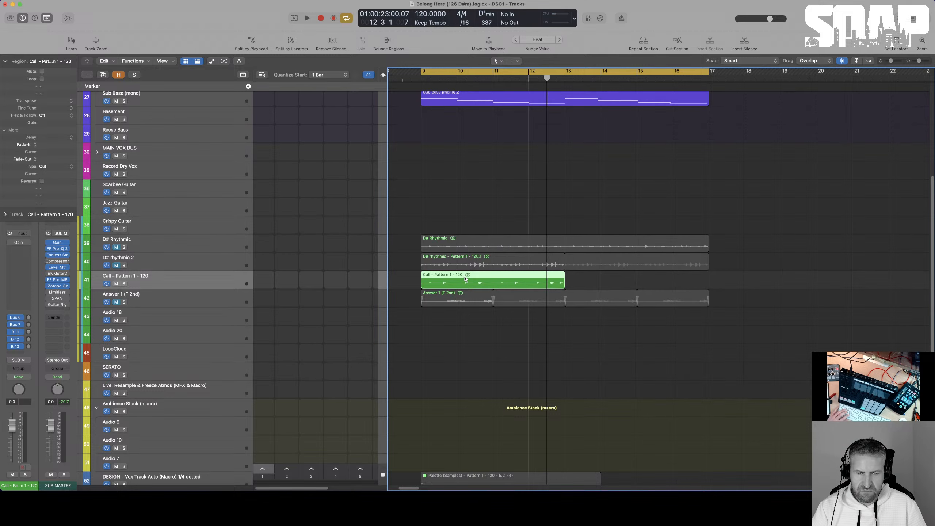
{"action": "left_click", "coordinate": [467, 278]}
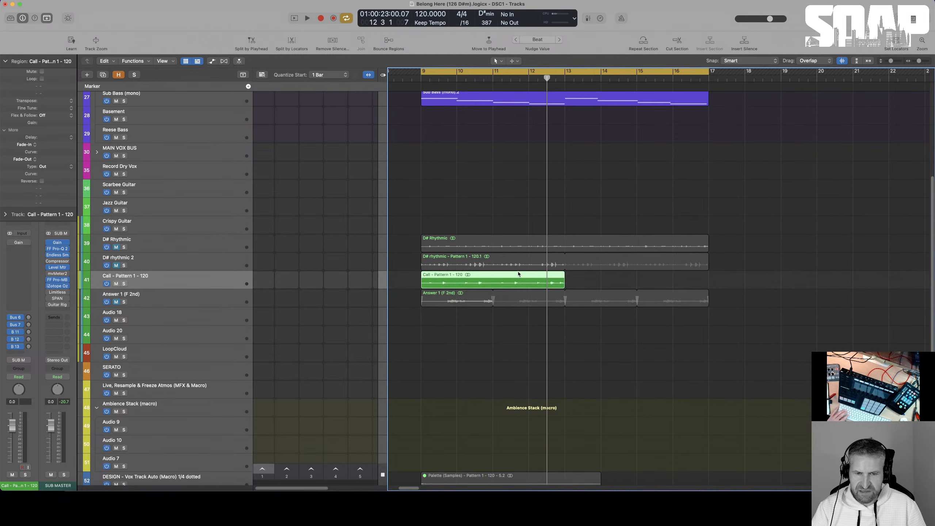
- Set the cycle range to bars 9 to 13 and time-stretch the Call region to fit it
{"action": "left_click_drag", "start_coordinate": [448, 73], "coordinate": [560, 71]}
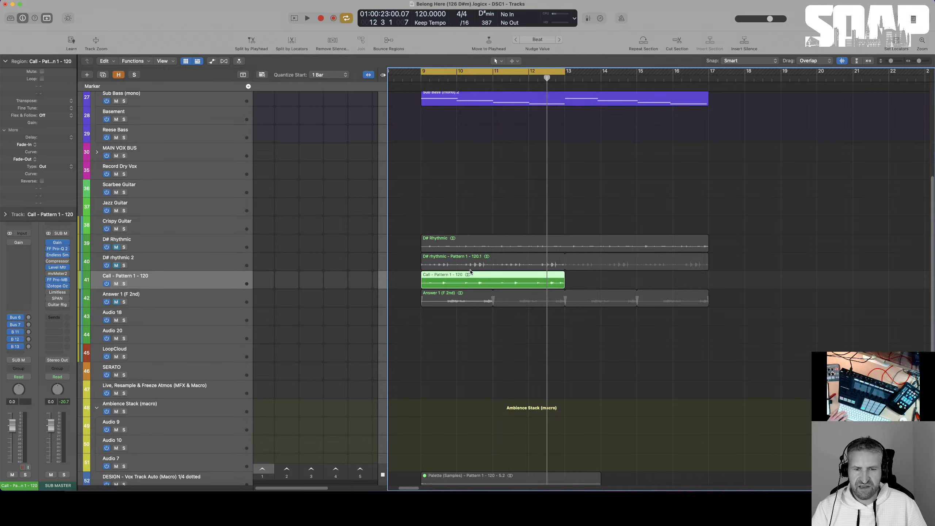
{"action": "left_click_drag", "start_coordinate": [452, 280], "coordinate": [452, 281]}
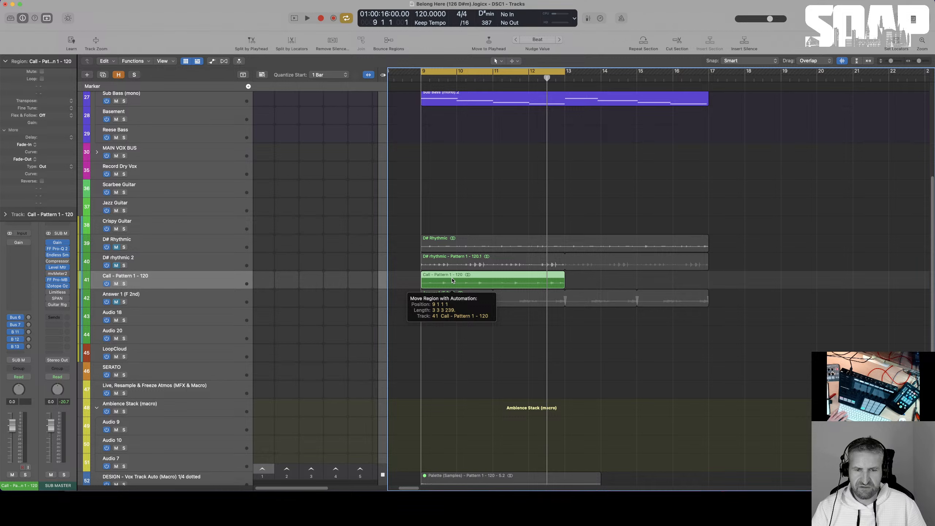
{"action": "left_click_drag", "start_coordinate": [452, 280], "coordinate": [453, 281]}
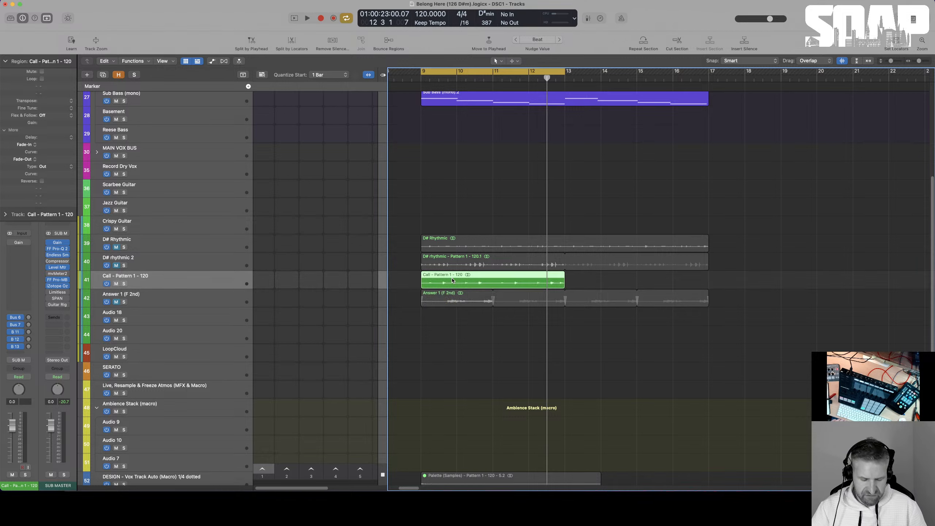
{"action": "key", "text": "alt+super+l"}
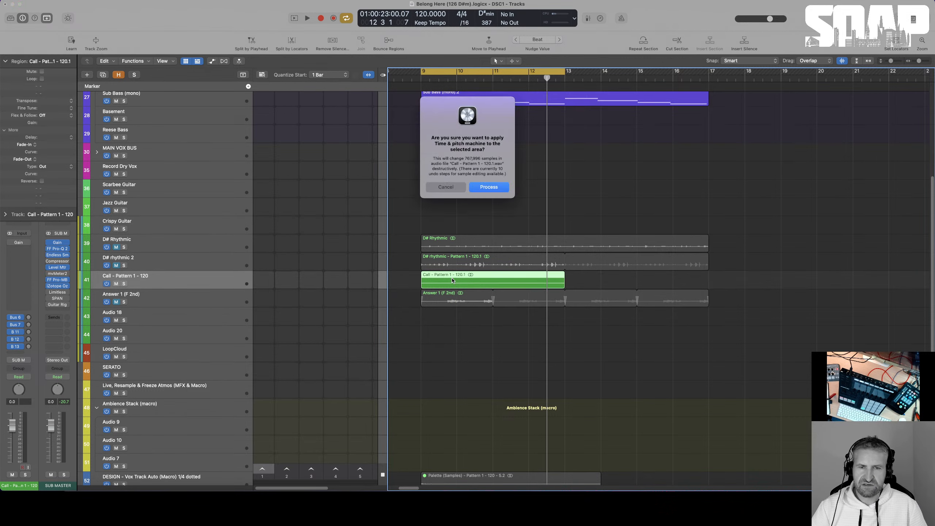
{"action": "left_click", "coordinate": [489, 187]}
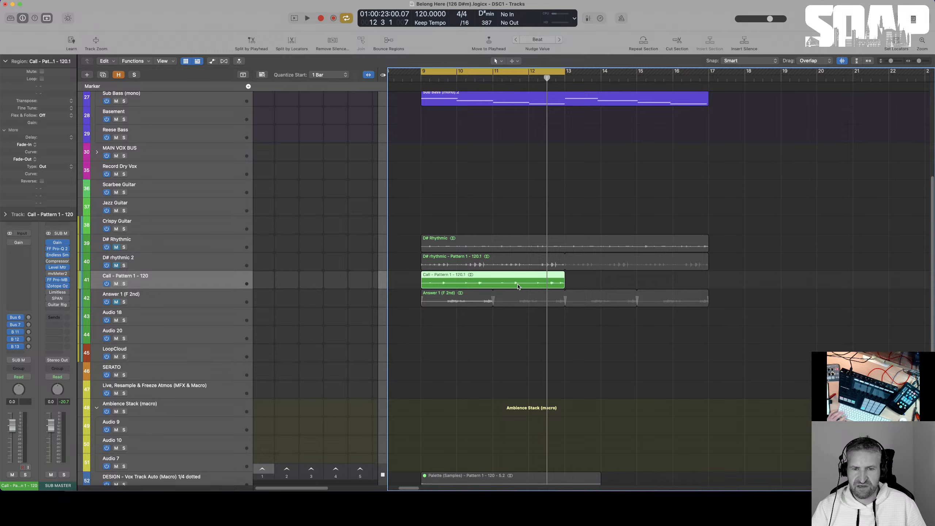
- Loop the Call region up to bar 17
{"action": "left_click", "coordinate": [502, 280]}
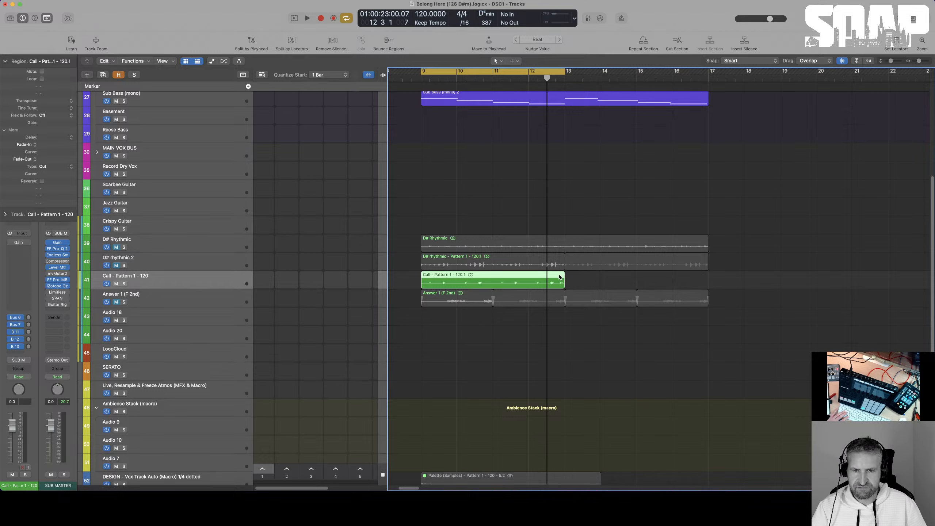
{"action": "left_click_drag", "start_coordinate": [563, 273], "coordinate": [711, 279]}
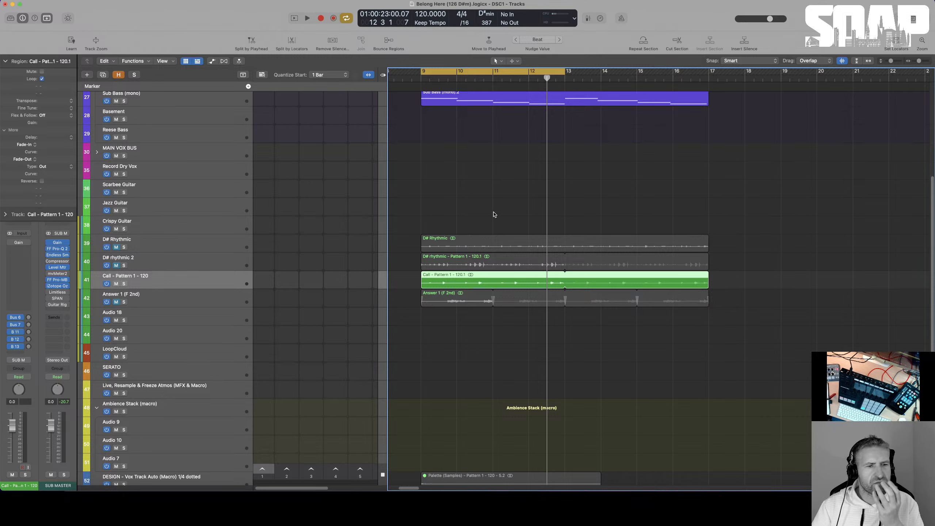
{"action": "double_click", "coordinate": [501, 282]}
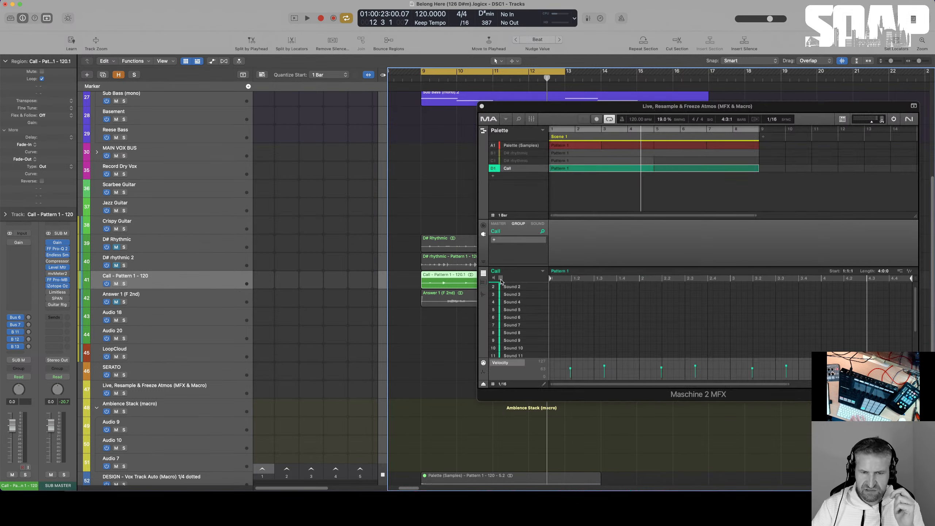
- Mute the Call group and play the Palette (Samples) group with its Raum reverb switched off
{"action": "left_click", "coordinate": [498, 169]}
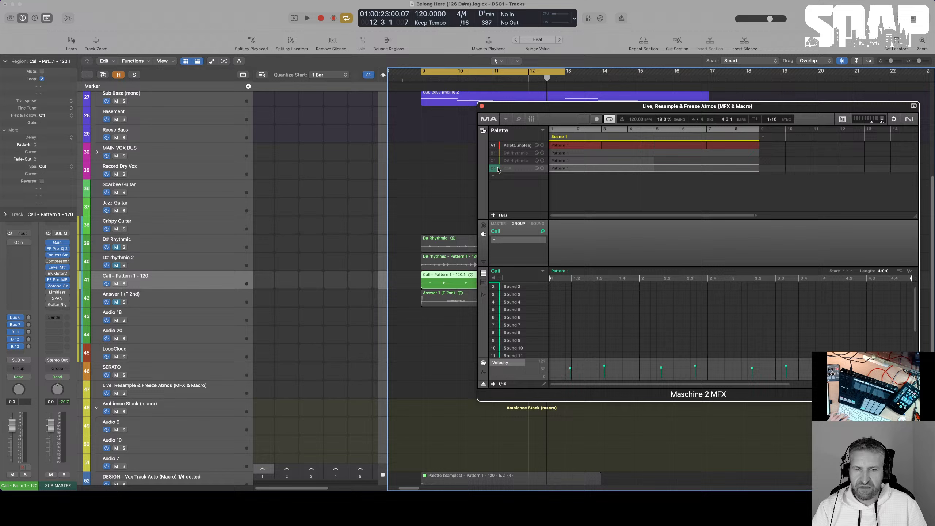
{"action": "left_click", "coordinate": [506, 145]}
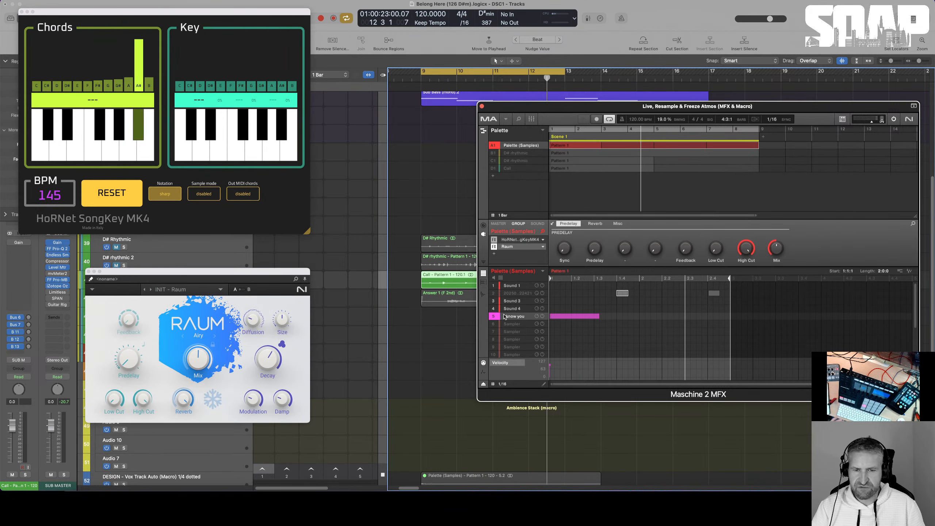
{"action": "key", "text": "space"}
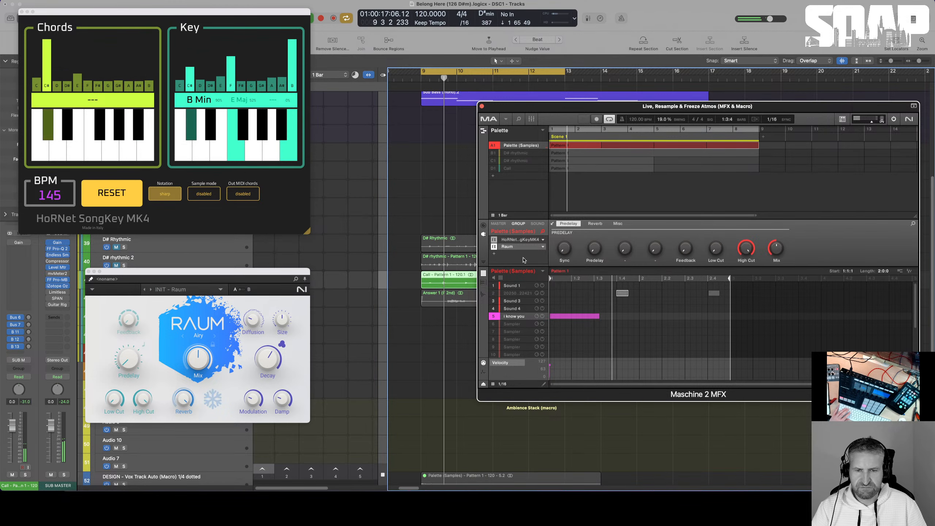
{"action": "left_click", "coordinate": [494, 247]}
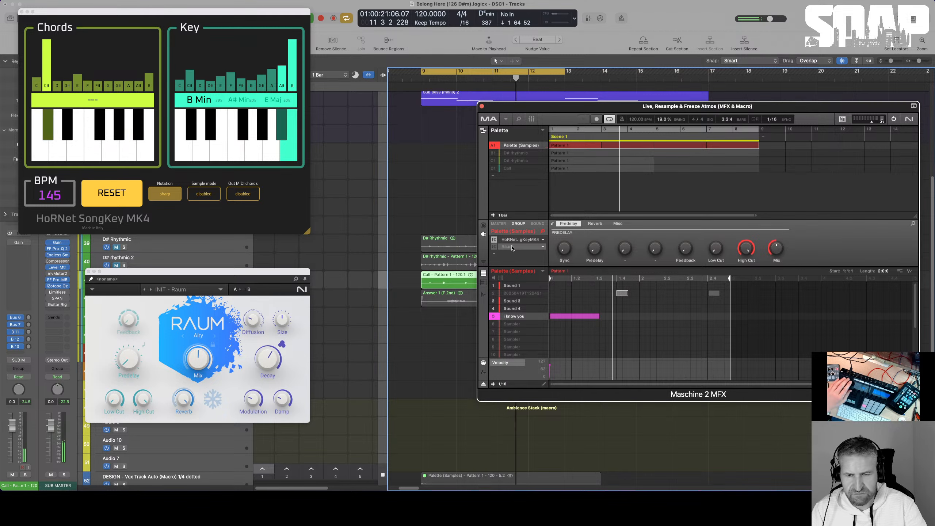
{"action": "key", "text": "v"}
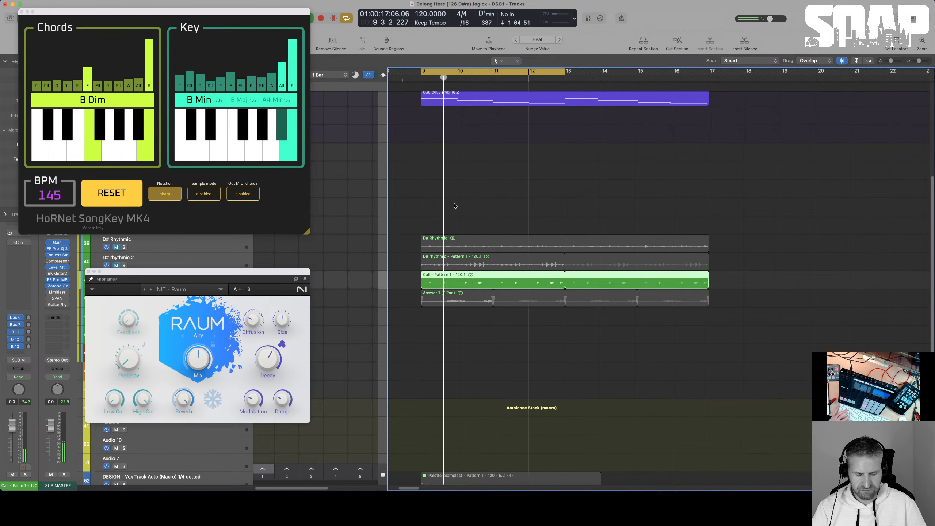
{"action": "key", "text": "v"}
{"action": "left_click", "coordinate": [540, 224]}
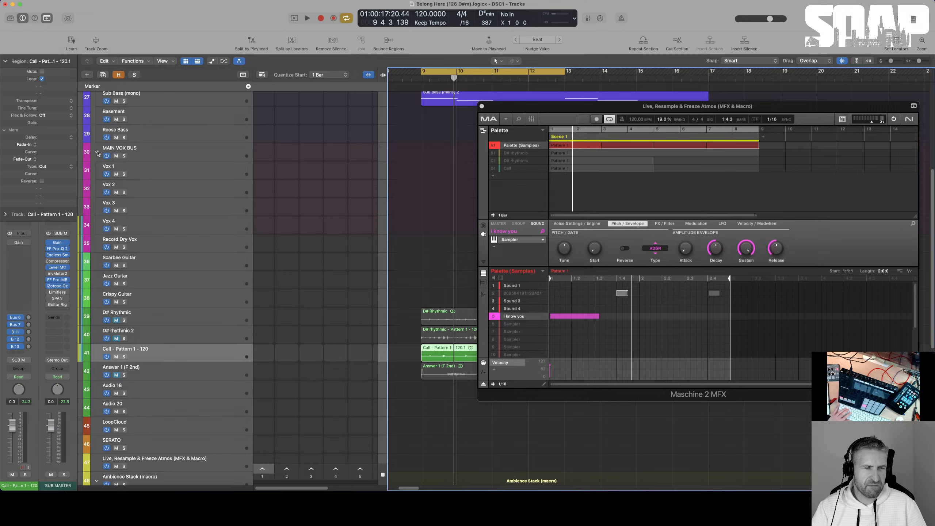
- Place the "i know you" pattern audio on the Record Dry Vox track at bar 9 and mute that source sound
{"action": "left_click", "coordinate": [97, 153]}
{"action": "left_click", "coordinate": [150, 172]}
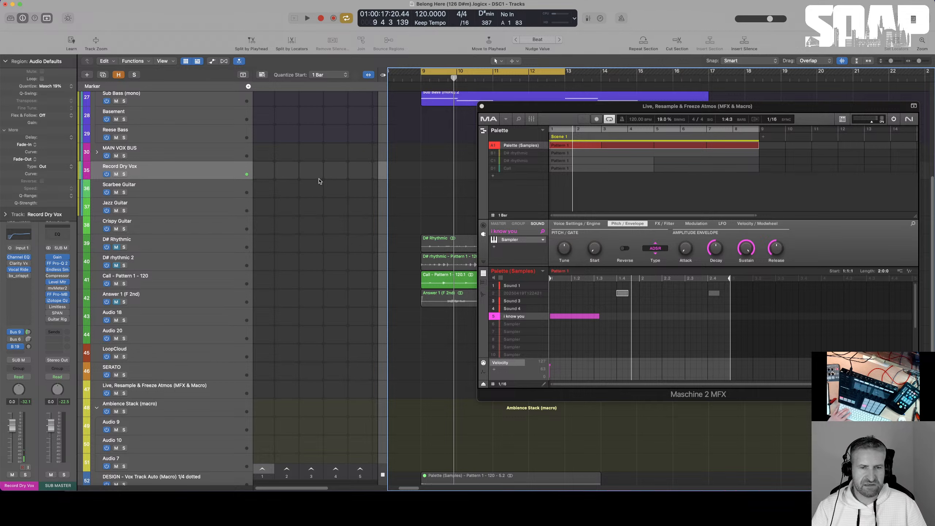
{"action": "scroll", "coordinate": [419, 178], "scroll_direction": "right", "scroll_amount": 2}
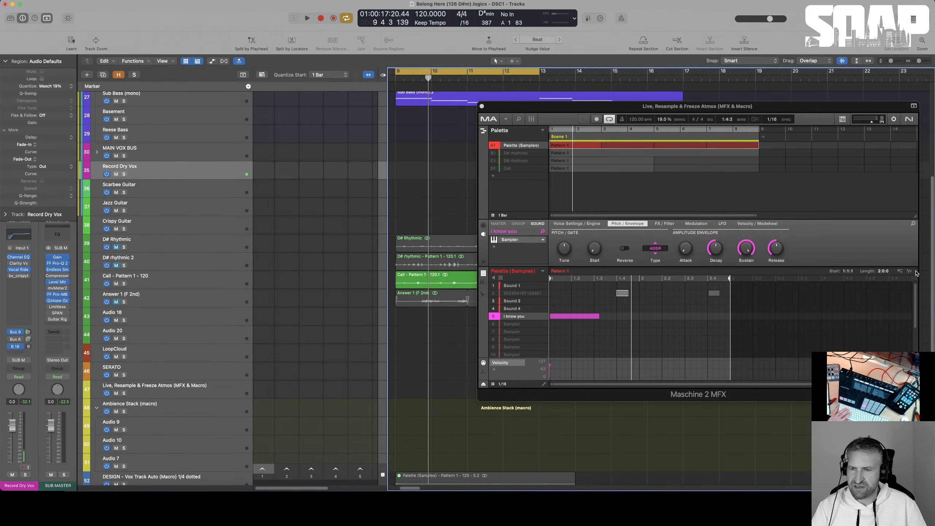
{"action": "left_click_drag", "start_coordinate": [910, 273], "coordinate": [416, 170]}
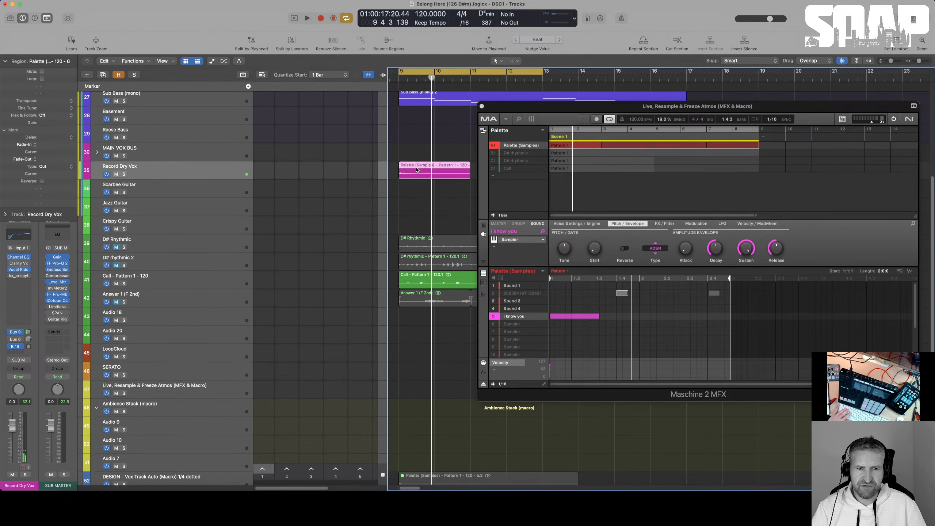
{"action": "mouse_move", "coordinate": [537, 291]}
{"action": "left_click", "coordinate": [493, 317]}
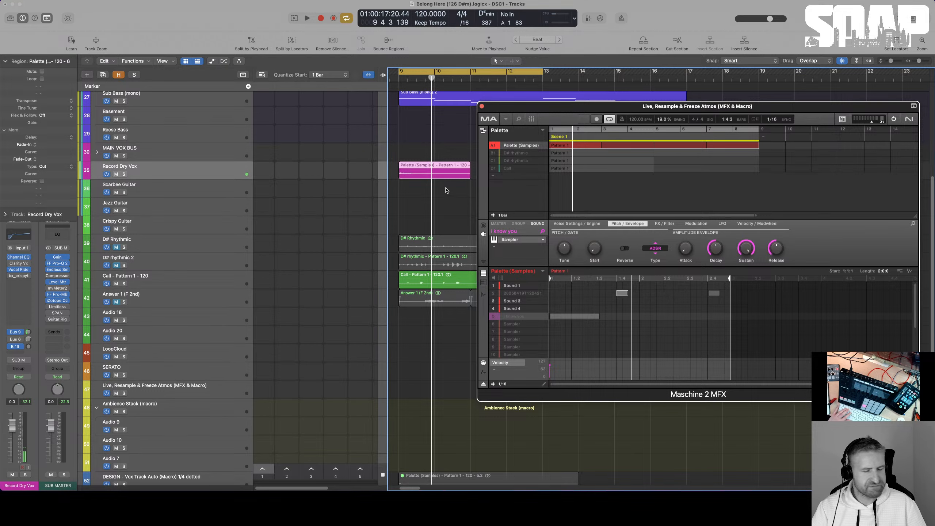
- Play the vocal region on the Record Dry Vox track and shorten the cycle range to bars 9 to 11
{"action": "left_click", "coordinate": [447, 190]}
{"action": "left_click", "coordinate": [444, 167]}
{"action": "key", "text": "space"}
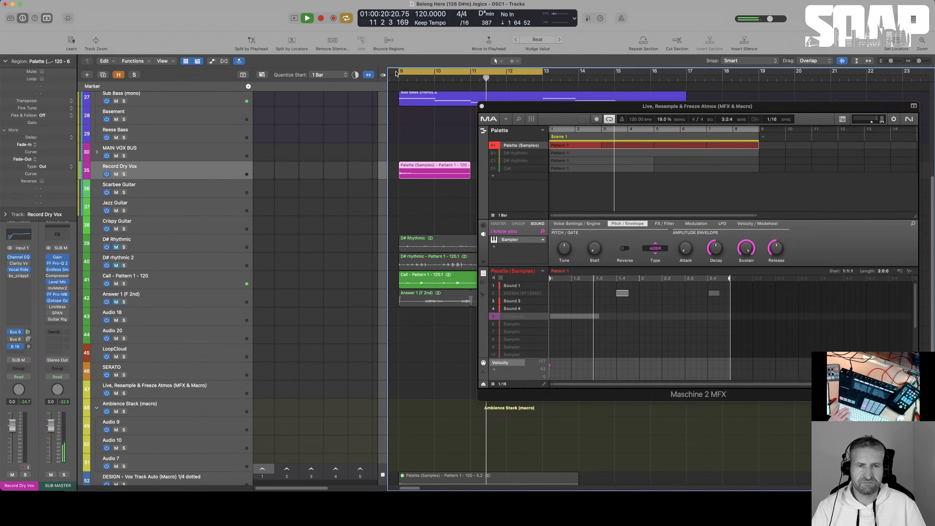
{"action": "left_click_drag", "start_coordinate": [398, 73], "coordinate": [467, 70]}
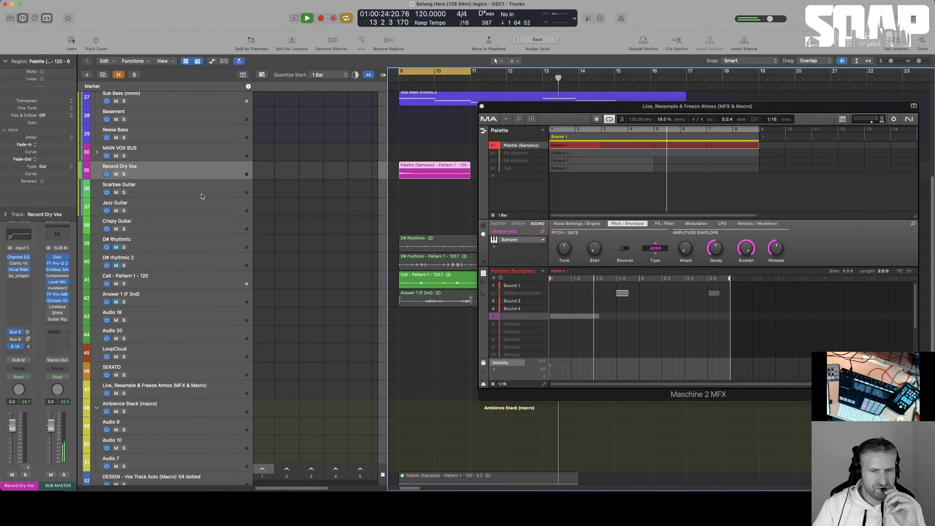
- Set the bx_crispytuner on Record Dry Vox to root D# and the Minor scale
{"action": "left_click", "coordinate": [19, 276]}
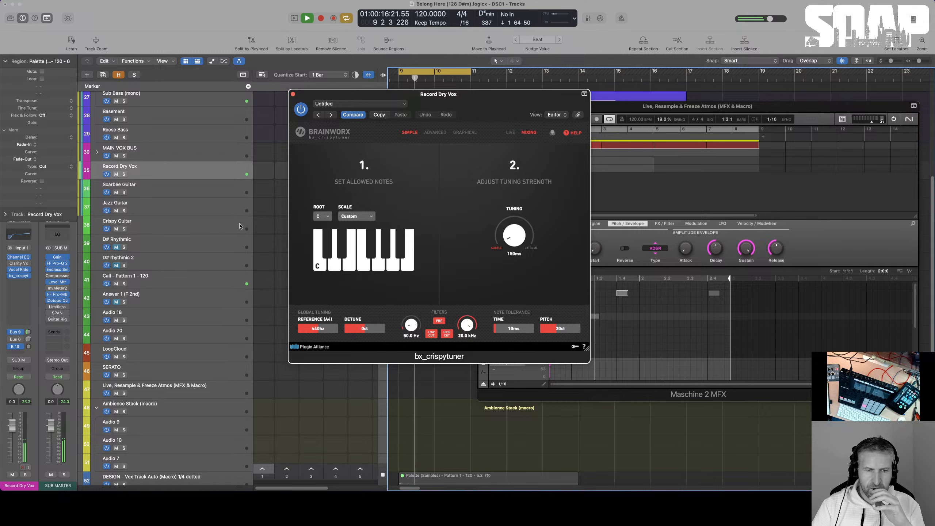
{"action": "left_click", "coordinate": [322, 216]}
{"action": "left_click", "coordinate": [323, 249]}
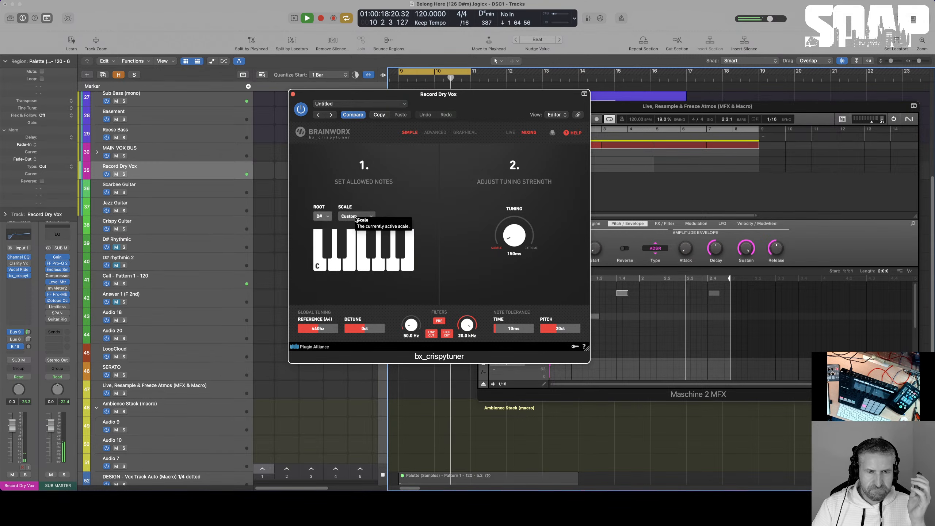
{"action": "left_click", "coordinate": [357, 217]}
{"action": "left_click", "coordinate": [355, 230]}
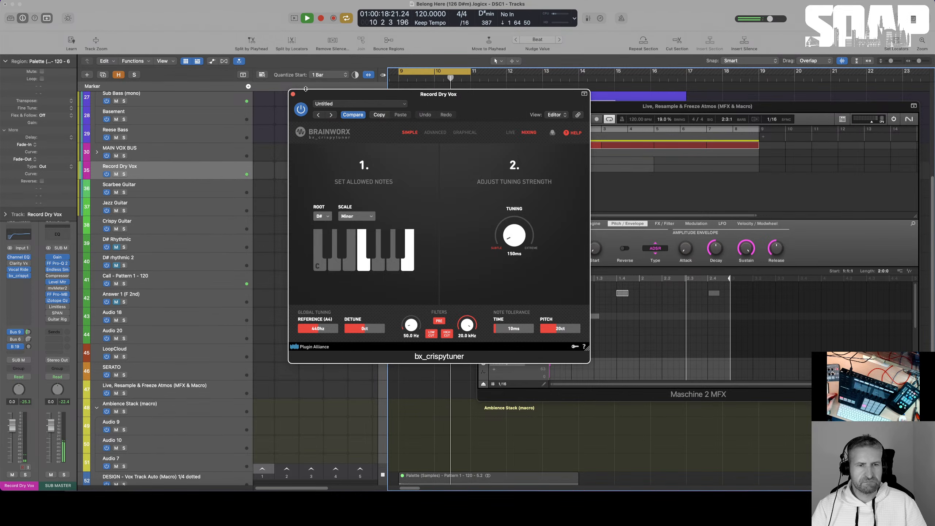
{"action": "left_click", "coordinate": [293, 94]}
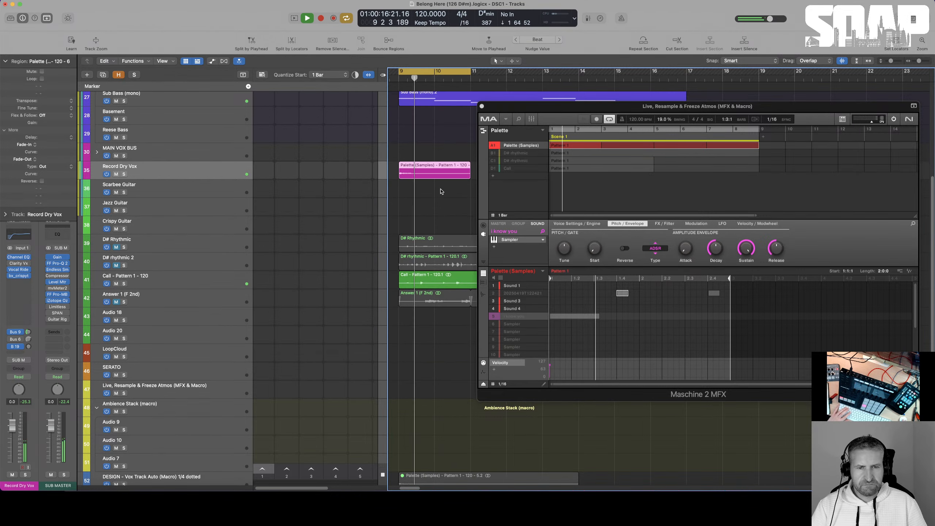
- Stop playback and bounce the Record Dry Vox region in place to a new track named "I know you", muting the source
{"action": "key", "text": "space"}
{"action": "key", "text": "ctrl+b"}
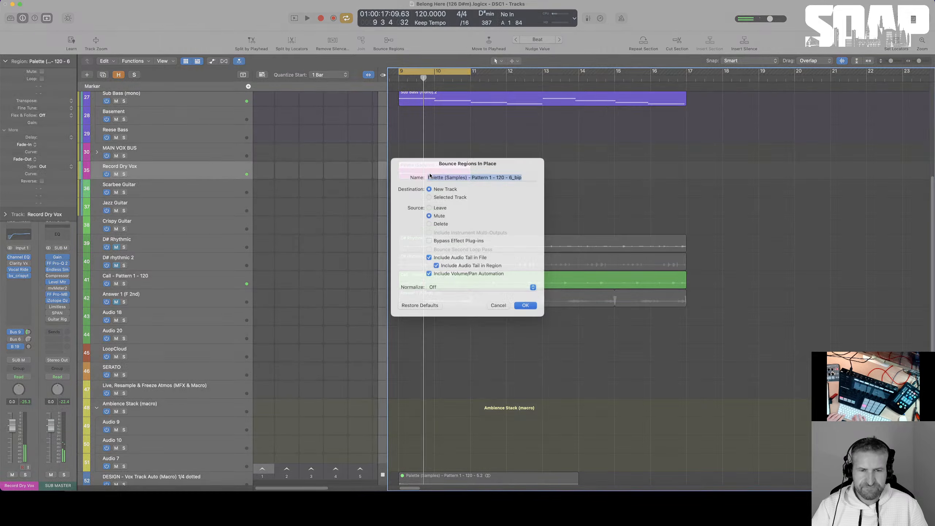
{"action": "type", "text": "I know you"}
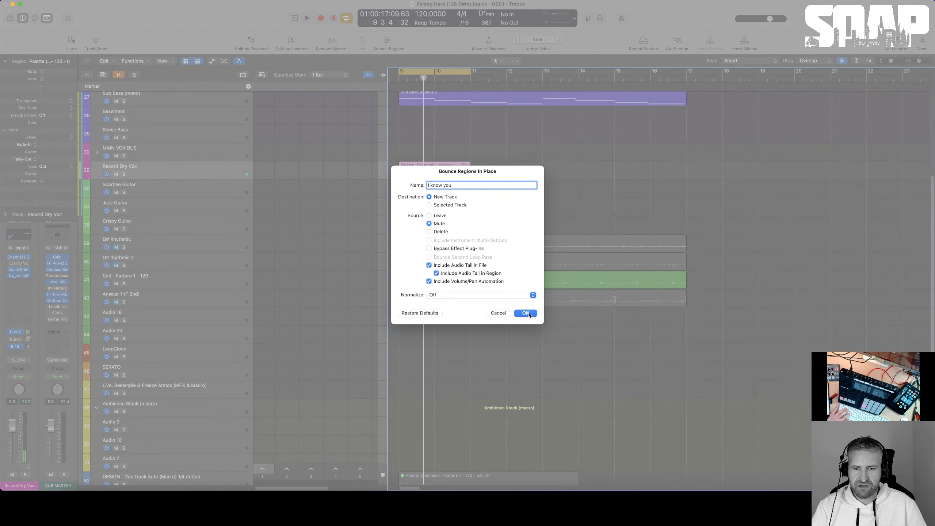
{"action": "left_click", "coordinate": [525, 313]}
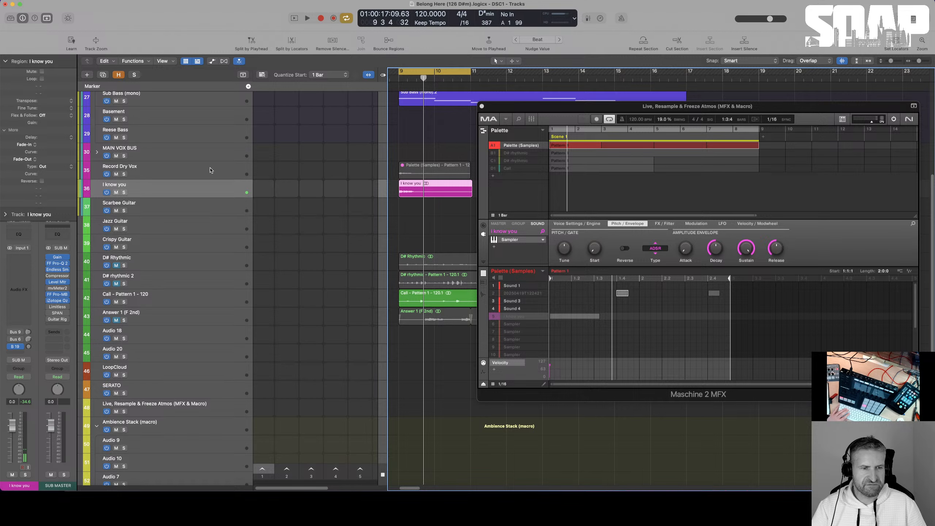
- Expand the MAIN VOX BUS stack, move the "I know you" track in above Vox 1, and hide the plug-in windows
{"action": "left_click", "coordinate": [97, 152]}
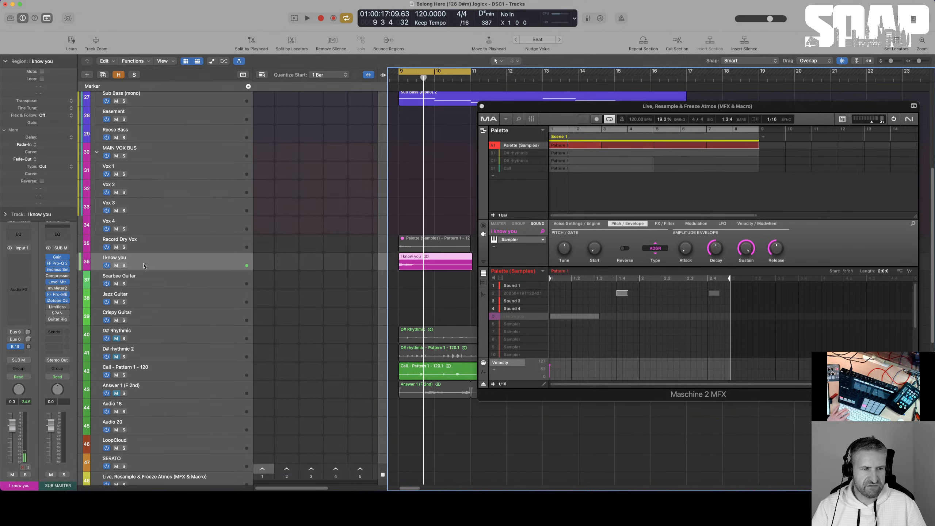
{"action": "left_click_drag", "start_coordinate": [143, 265], "coordinate": [145, 159]}
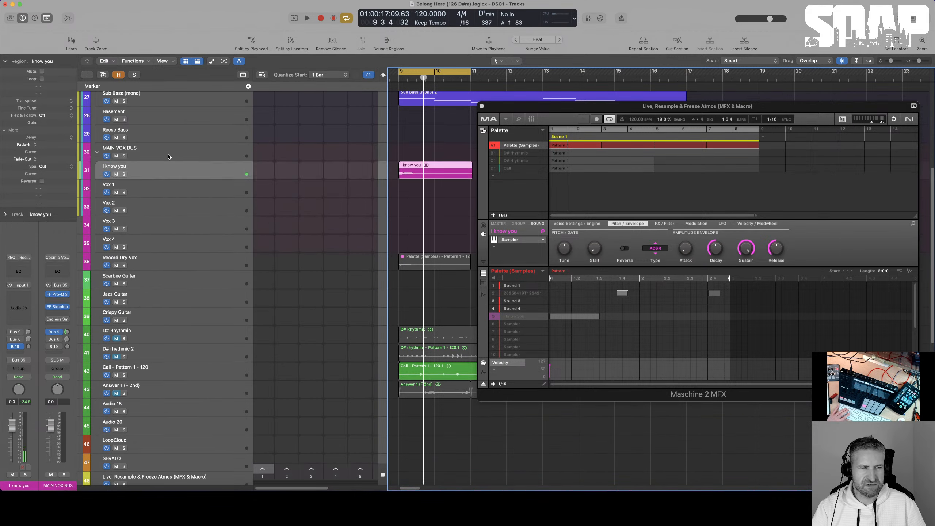
{"action": "key", "text": "v"}
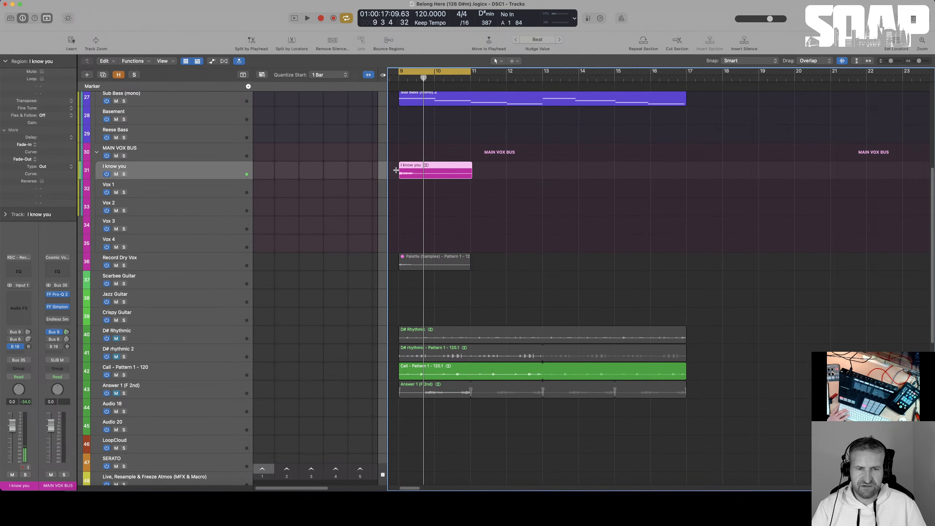
- Cut the "I know you" region at bar 11, delete the leftover tail, and rename the region after its track
{"action": "left_click_drag", "start_coordinate": [396, 170], "coordinate": [471, 171]}
{"action": "left_click", "coordinate": [467, 171]}
{"action": "left_click", "coordinate": [479, 171]}
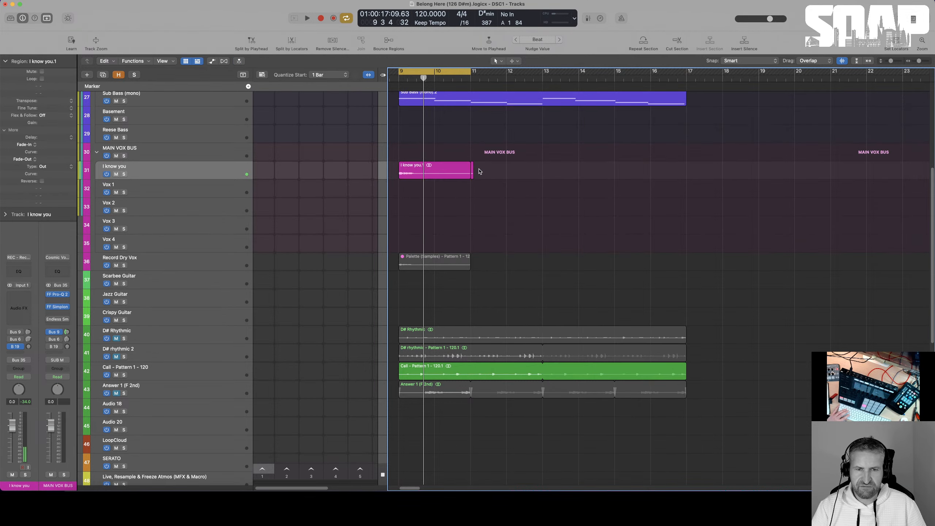
{"action": "left_click", "coordinate": [472, 173]}
{"action": "key", "text": "Delete"}
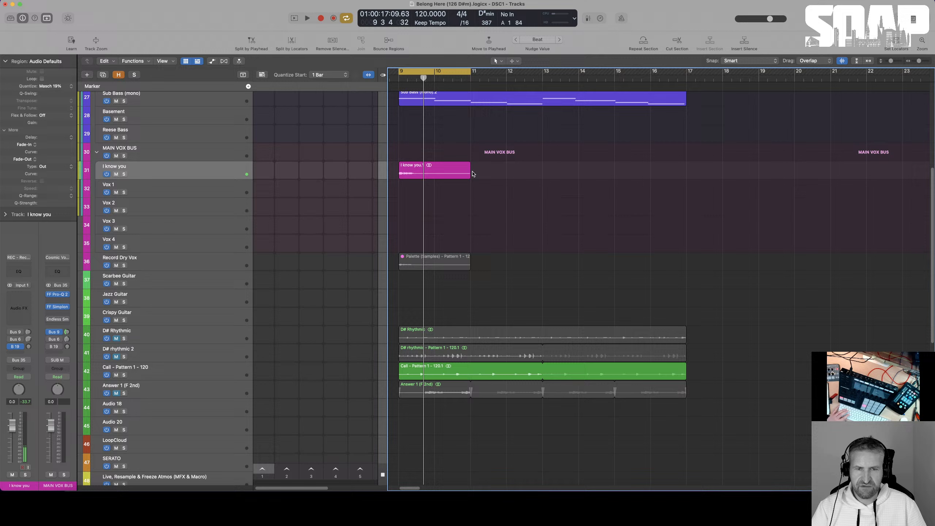
{"action": "left_click", "coordinate": [446, 173]}
{"action": "key", "text": "alt+super+r"}
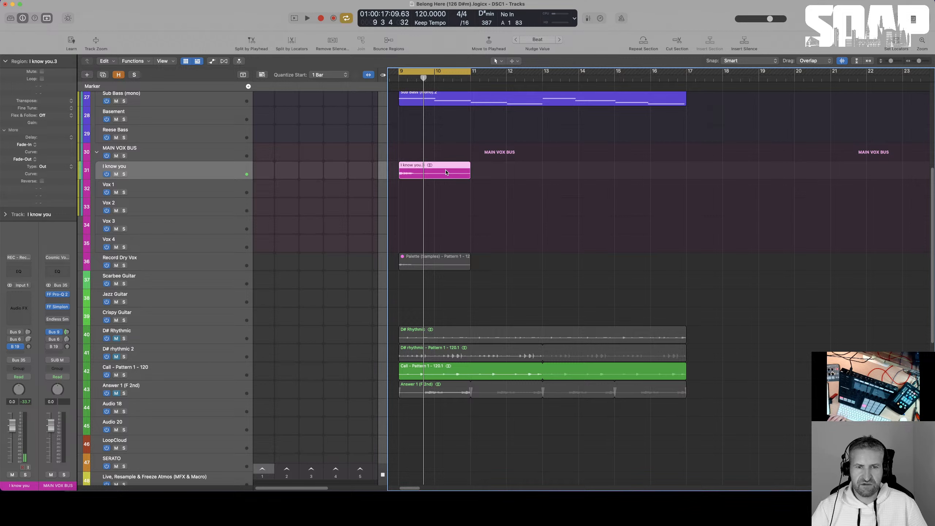
{"action": "left_click", "coordinate": [533, 207]}
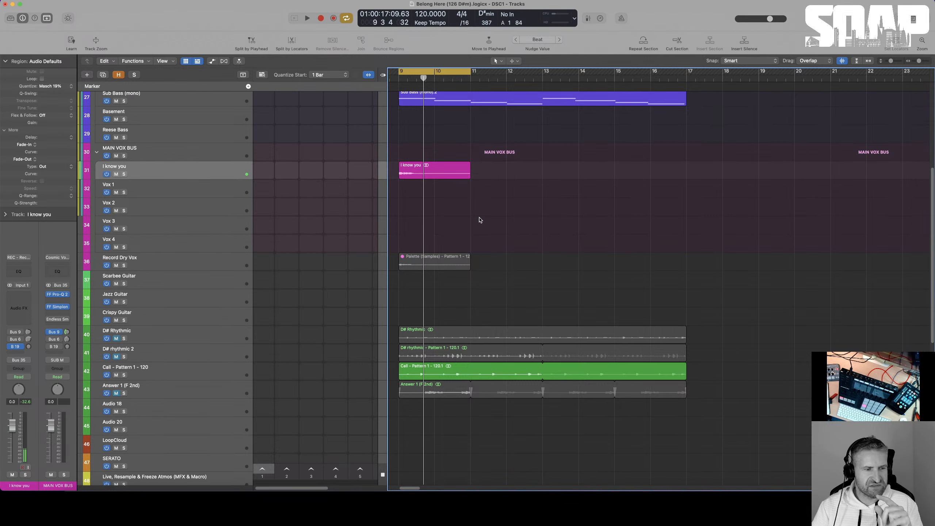
- Loop the "I know you" region up to bar 17 and extend the cycle range to bars 9 to 17
{"action": "scroll", "coordinate": [508, 220], "scroll_direction": "down", "scroll_amount": 3}
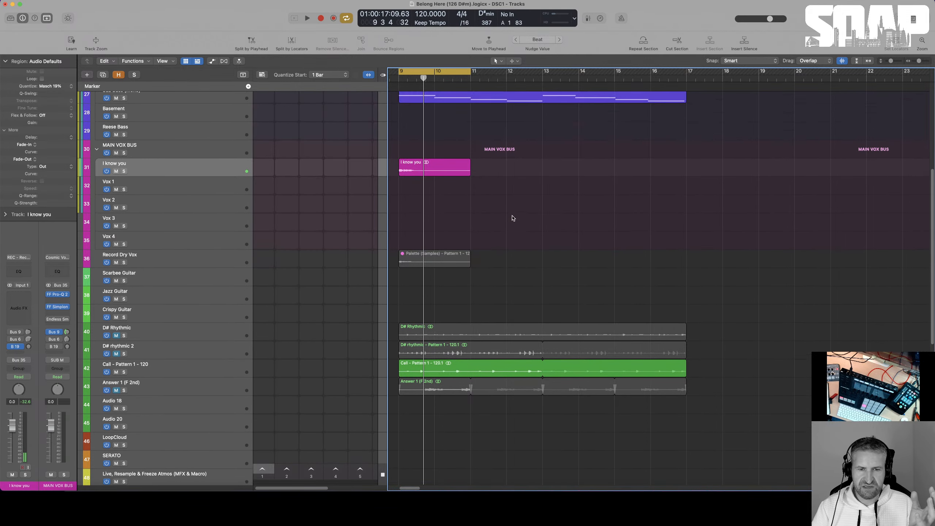
{"action": "left_click_drag", "start_coordinate": [469, 162], "coordinate": [686, 166]}
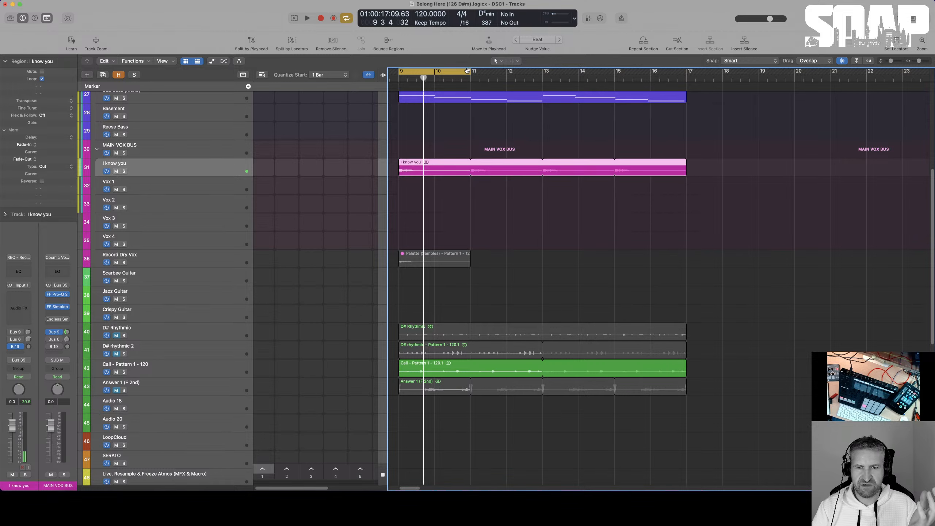
{"action": "left_click_drag", "start_coordinate": [469, 71], "coordinate": [685, 72]}
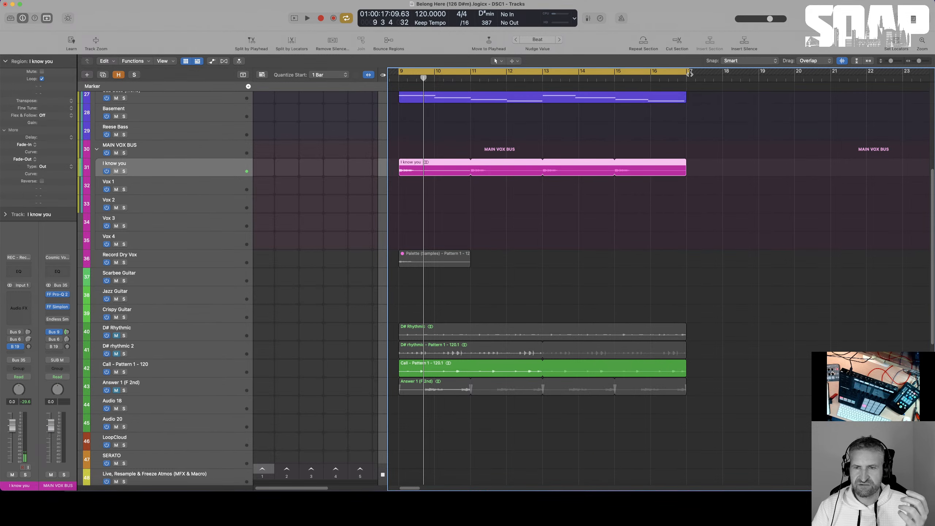
- Unmute the D# Rhythmic, D# rhythmic 2, Answer 1 (F 2nd) and Wailing tracks and play them with the vocal
{"action": "scroll", "coordinate": [486, 219], "scroll_direction": "down", "scroll_amount": 2}
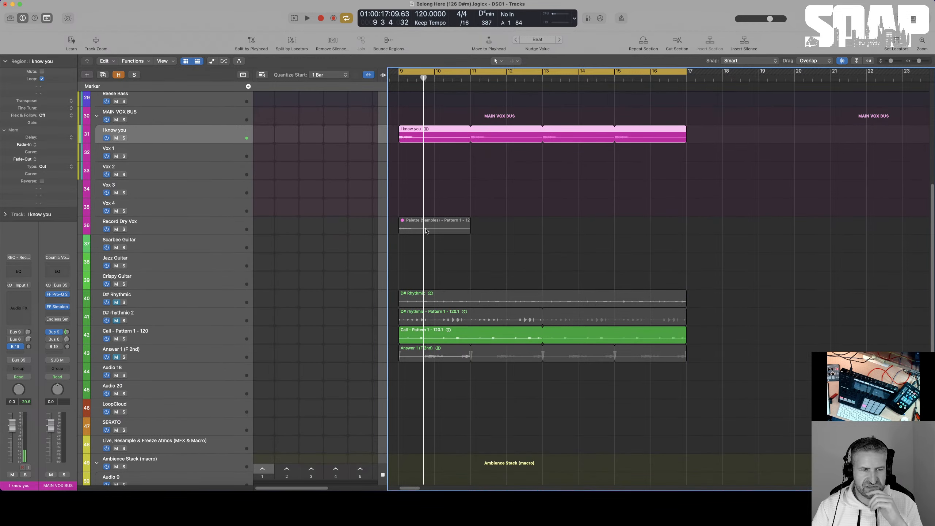
{"action": "left_click", "coordinate": [424, 229]}
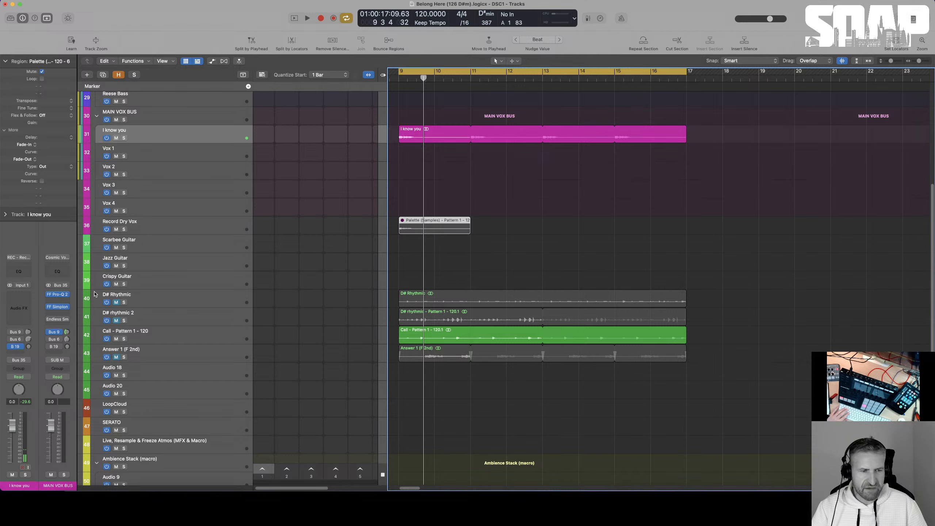
{"action": "left_click_drag", "start_coordinate": [116, 304], "coordinate": [116, 357]}
{"action": "key", "text": "space"}
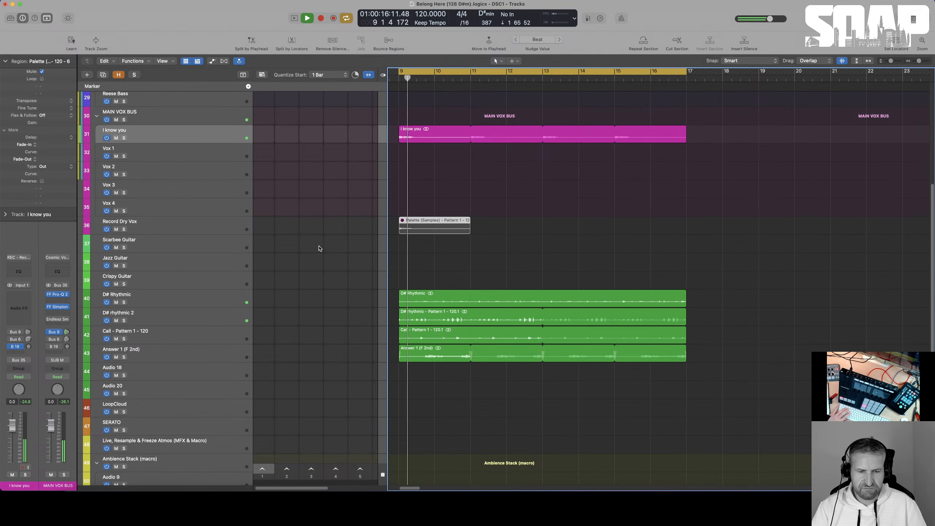
{"action": "scroll", "coordinate": [319, 248], "scroll_direction": "down", "scroll_amount": 8}
{"action": "scroll", "coordinate": [319, 248], "scroll_direction": "down", "scroll_amount": 8}
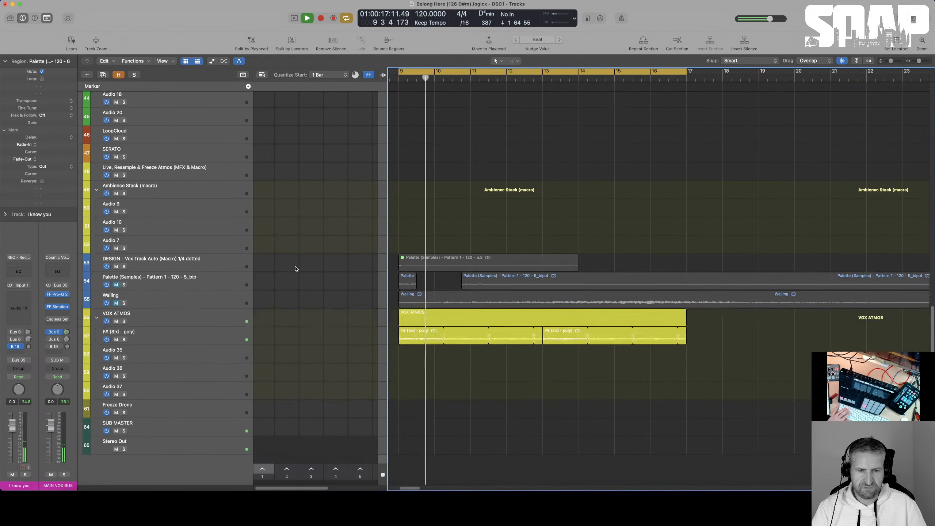
{"action": "left_click", "coordinate": [115, 303]}
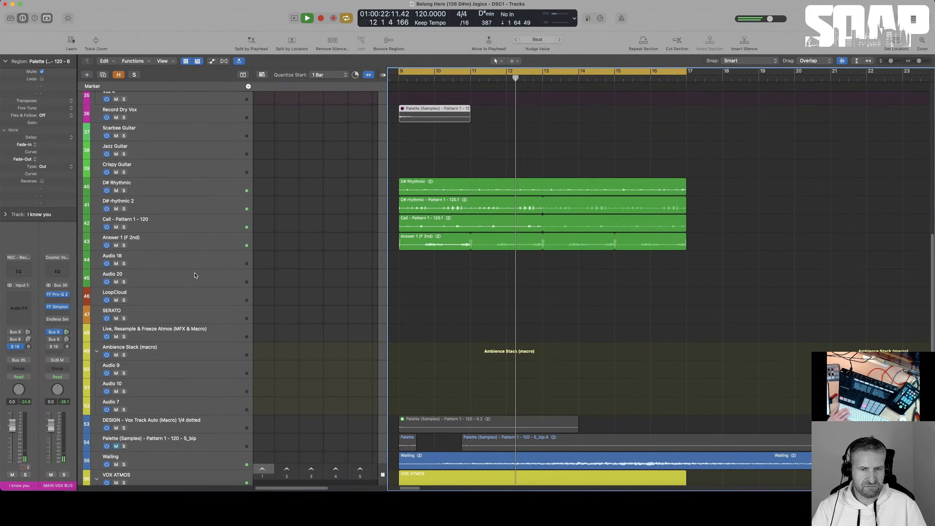
- Raise the Bus 9 send on the MAIN VOX BUS channel slightly during playback, then stop playback
{"action": "scroll", "coordinate": [222, 181], "scroll_direction": "up", "scroll_amount": 9}
{"action": "scroll", "coordinate": [222, 182], "scroll_direction": "up", "scroll_amount": 8}
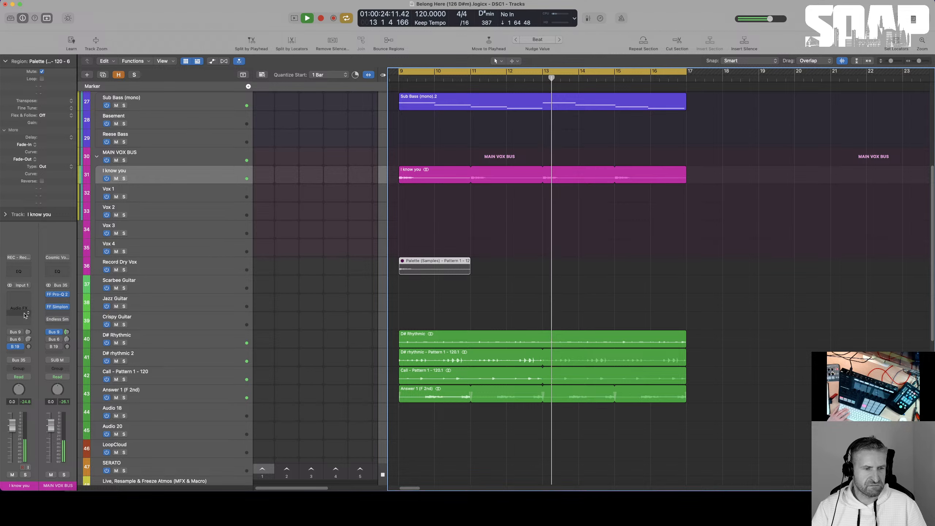
{"action": "left_click_drag", "start_coordinate": [66, 331], "coordinate": [66, 326]}
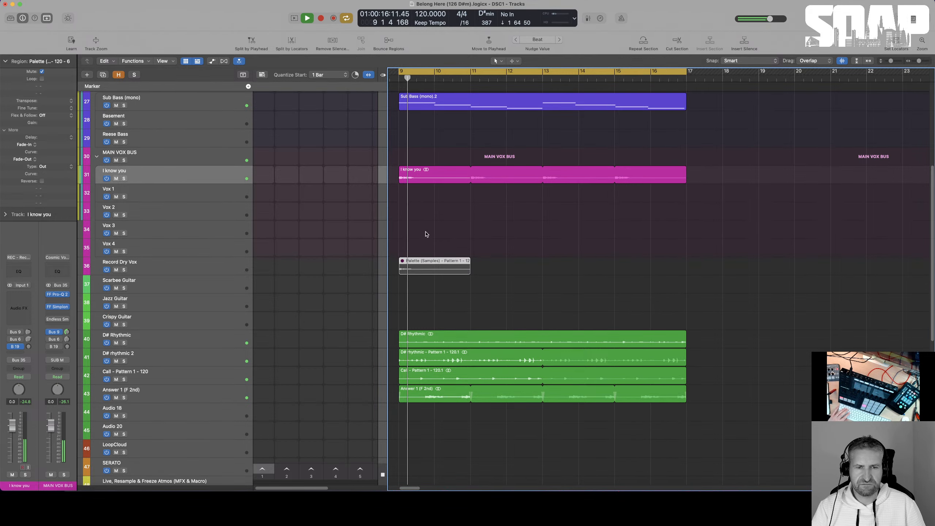
{"action": "scroll", "coordinate": [423, 242], "scroll_direction": "down", "scroll_amount": 7}
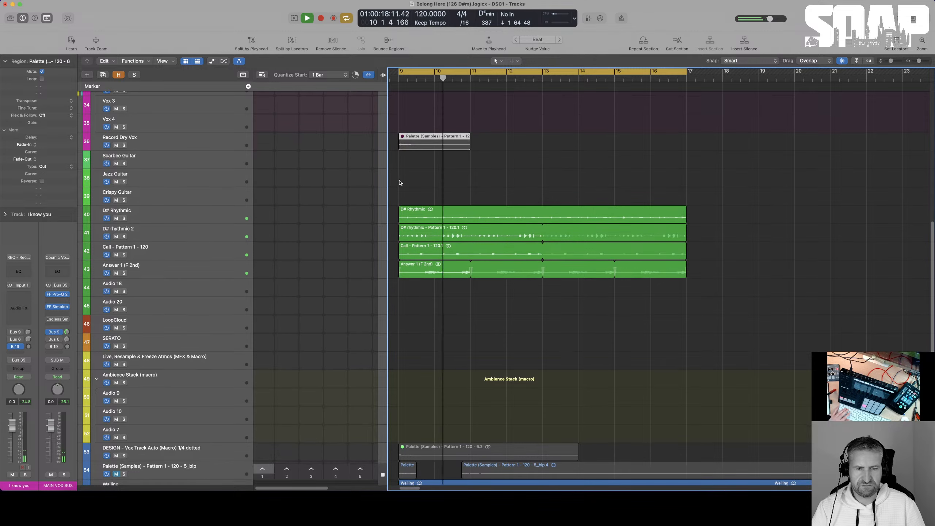
{"action": "key", "text": "space"}
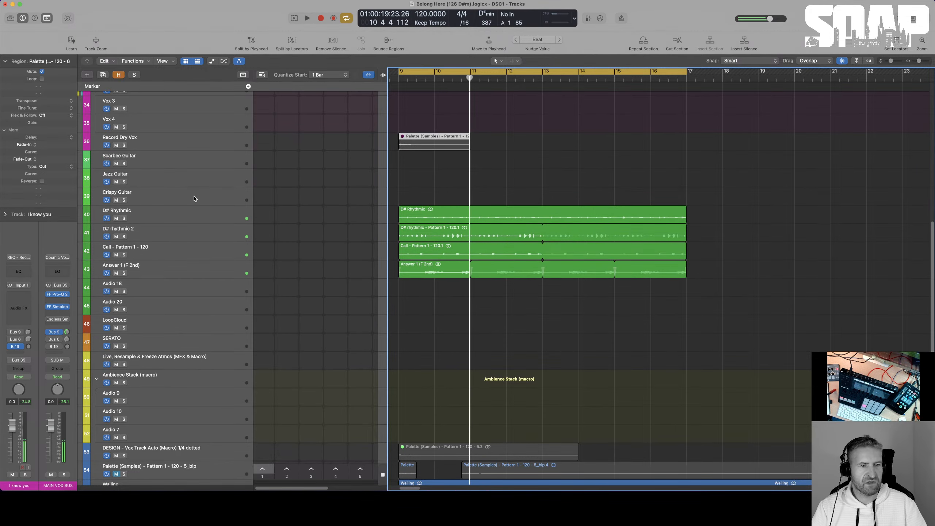
- Rename the region on the D# rhythmic 2 track to match its track name
{"action": "left_click", "coordinate": [170, 217]}
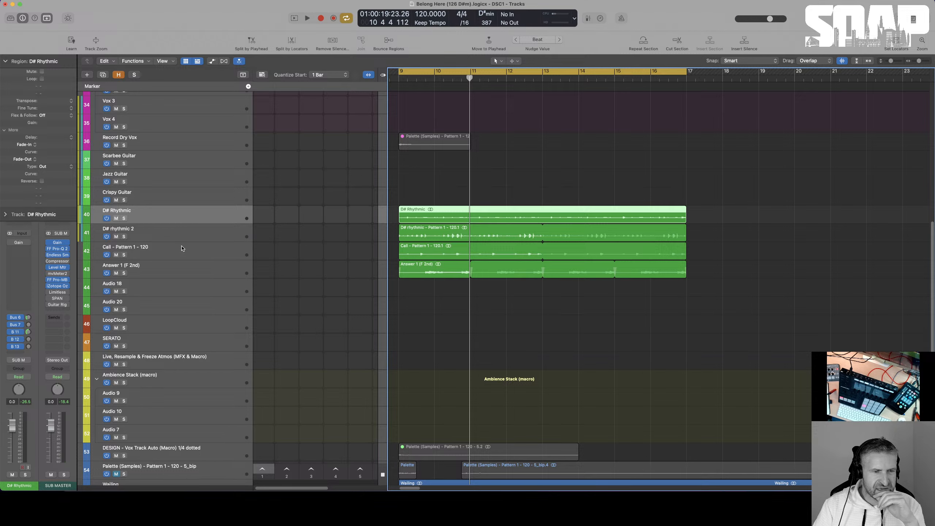
{"action": "left_click", "coordinate": [176, 235]}
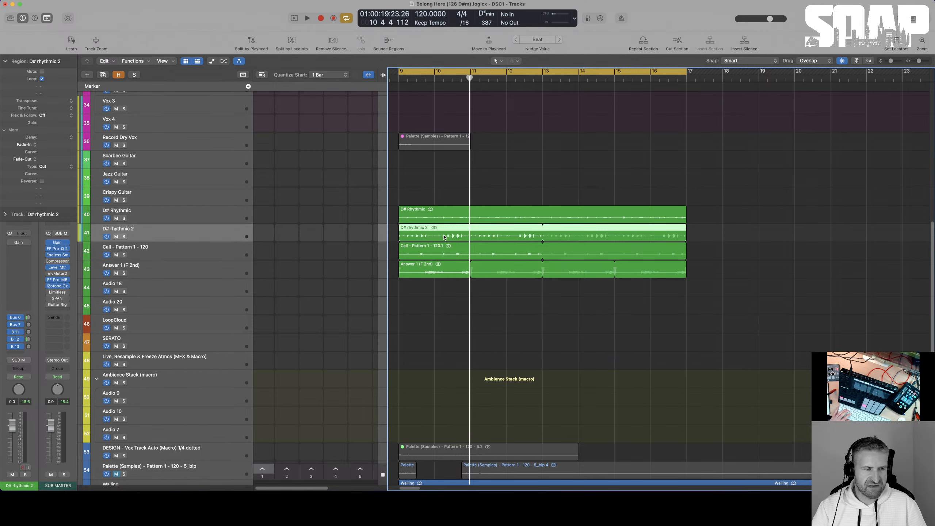
- Combine the F# (3rd - poly) regions at bars 9–17 into one region and copy it into that track's scene 1 cell
{"action": "scroll", "coordinate": [527, 224], "scroll_direction": "down", "scroll_amount": 8}
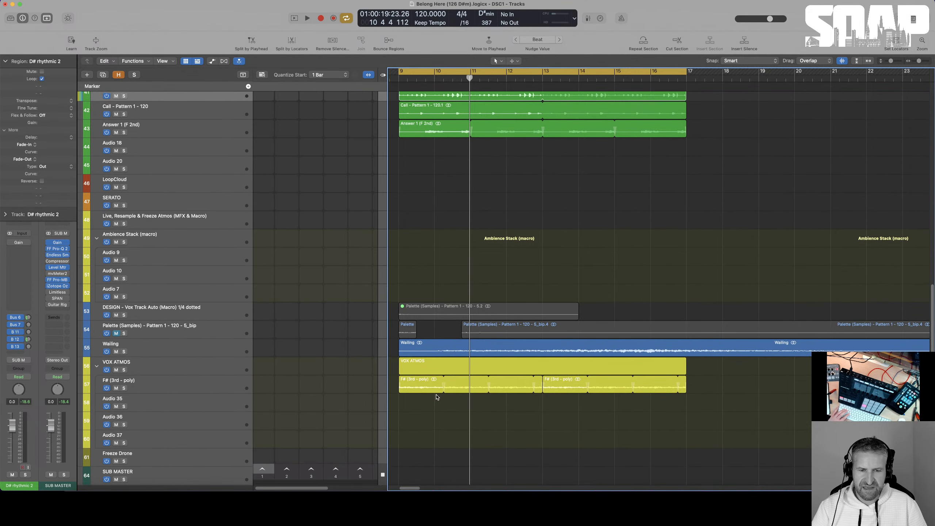
{"action": "left_click", "coordinate": [443, 419]}
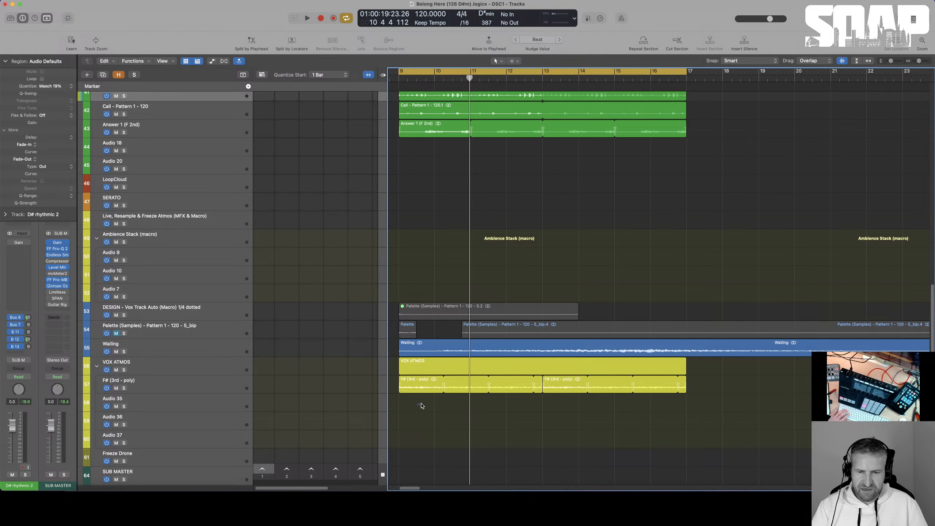
{"action": "left_click_drag", "start_coordinate": [421, 405], "coordinate": [629, 389]}
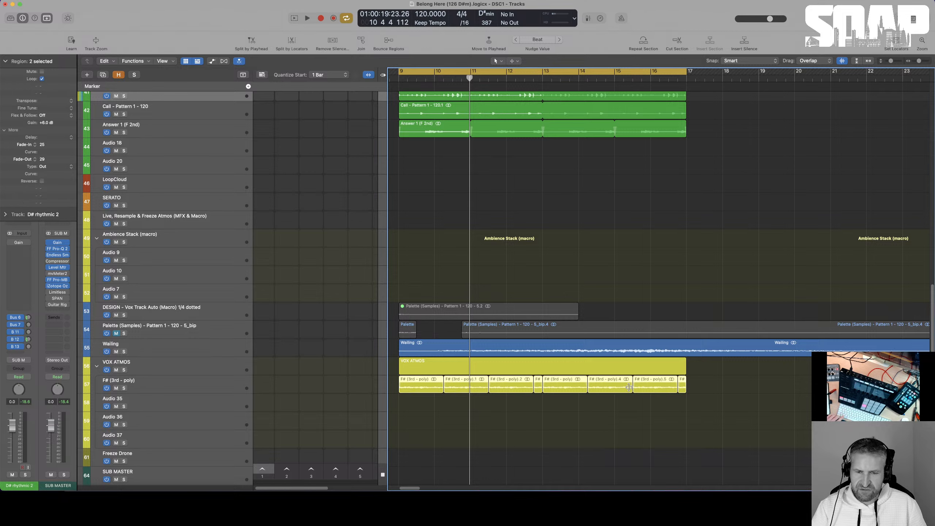
{"action": "key", "text": "super+j"}
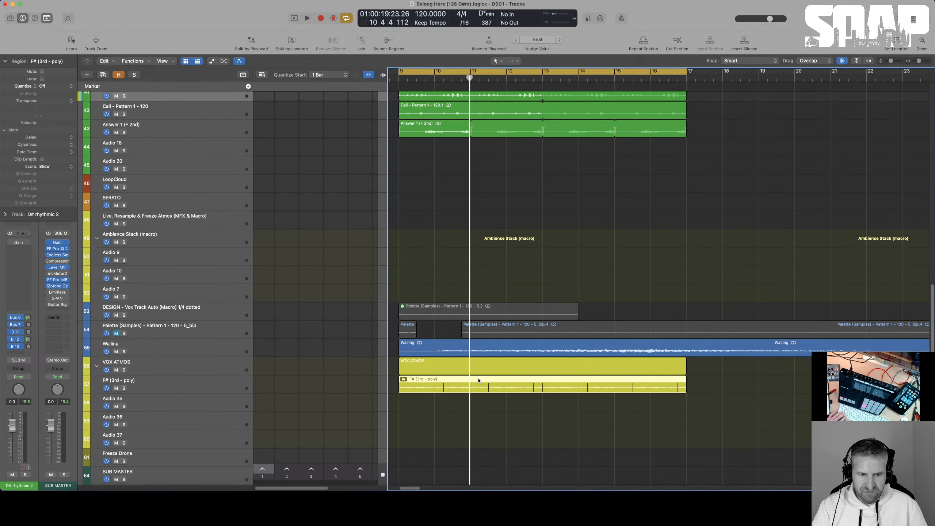
{"action": "left_click_drag", "start_coordinate": [478, 380], "coordinate": [271, 382]}
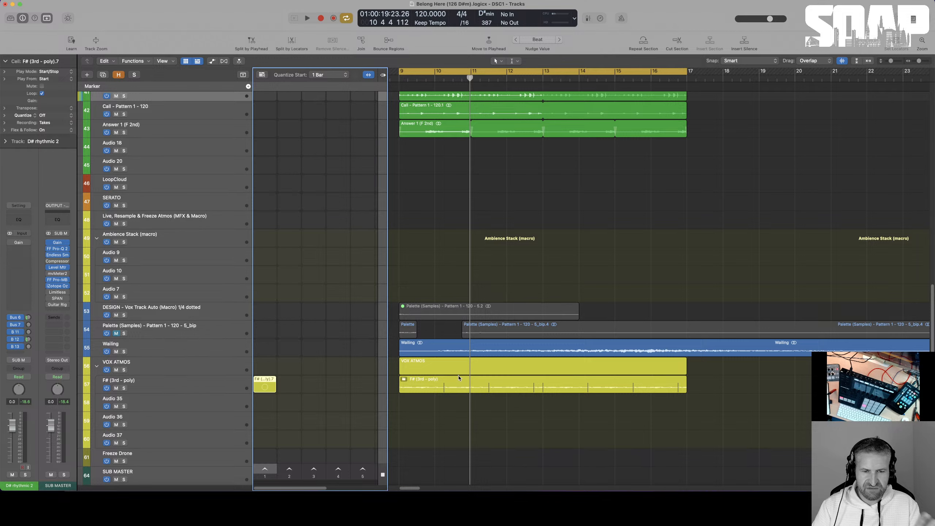
{"action": "left_click", "coordinate": [382, 385]}
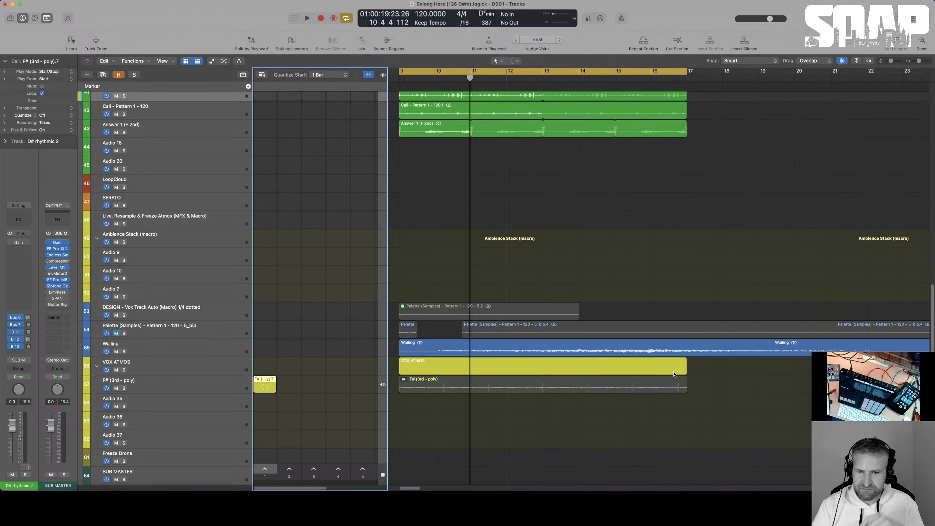
- Split the Wailing region at bar 17 and copy the bar 9–17 part into the Wailing track's scene 1 cell
{"action": "scroll", "coordinate": [672, 353], "scroll_direction": "left", "scroll_amount": 2}
{"action": "scroll", "coordinate": [558, 353], "scroll_direction": "left", "scroll_amount": 3}
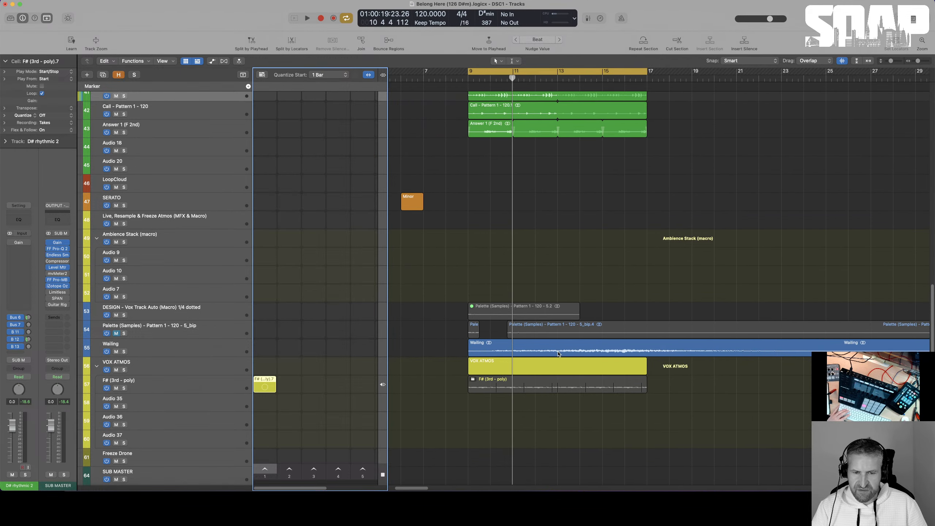
{"action": "left_click_drag", "start_coordinate": [469, 349], "coordinate": [618, 350]}
{"action": "left_click", "coordinate": [637, 349]}
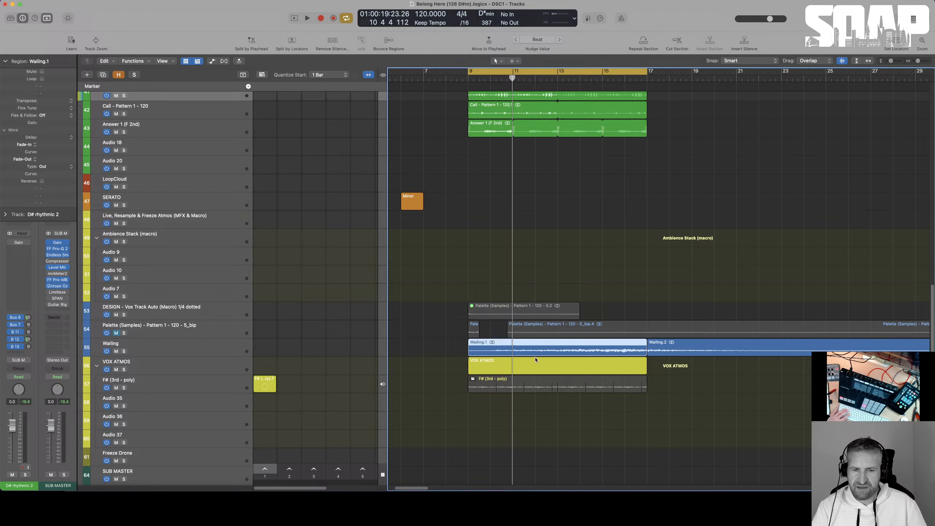
{"action": "left_click_drag", "start_coordinate": [530, 347], "coordinate": [270, 350]}
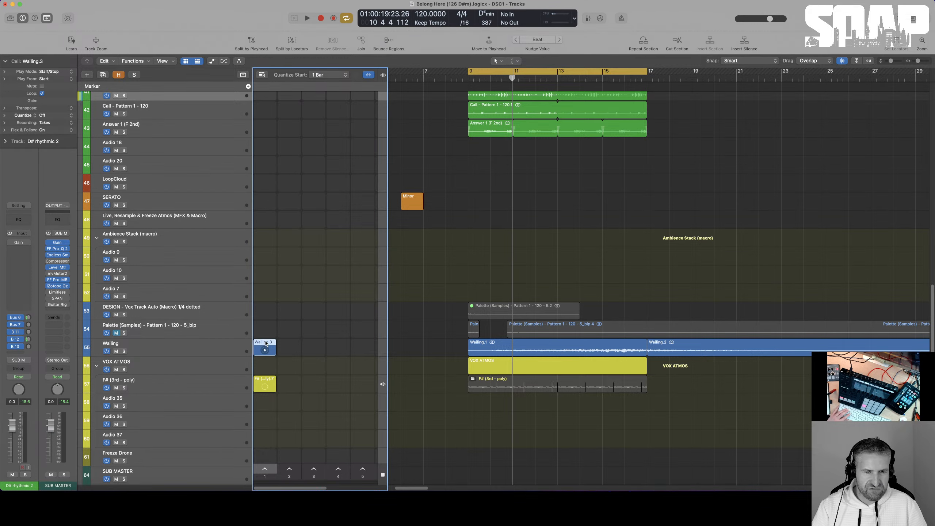
- Examine the Wailing cell's waveform in the audio editor, close the editor and audition scene 1
{"action": "double_click", "coordinate": [267, 343]}
{"action": "key", "text": "z"}
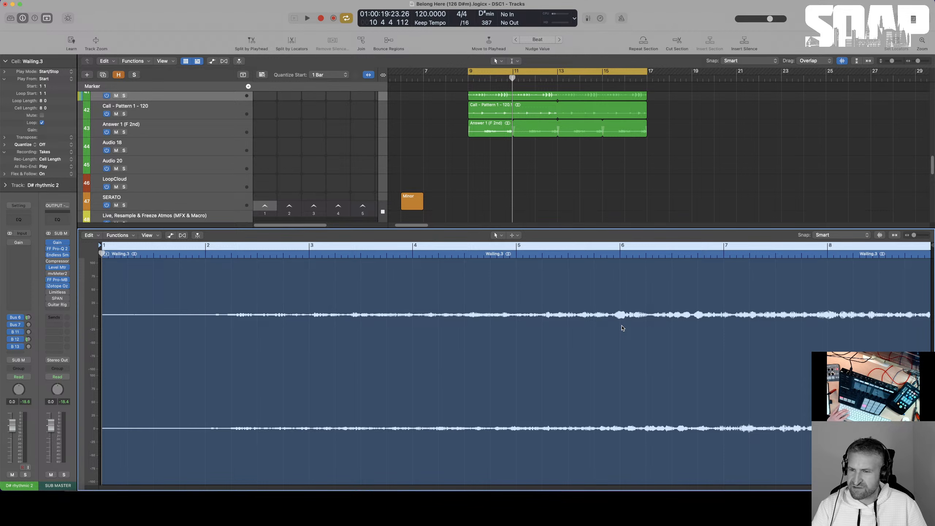
{"action": "key", "text": "v"}
{"action": "key", "text": "v"}
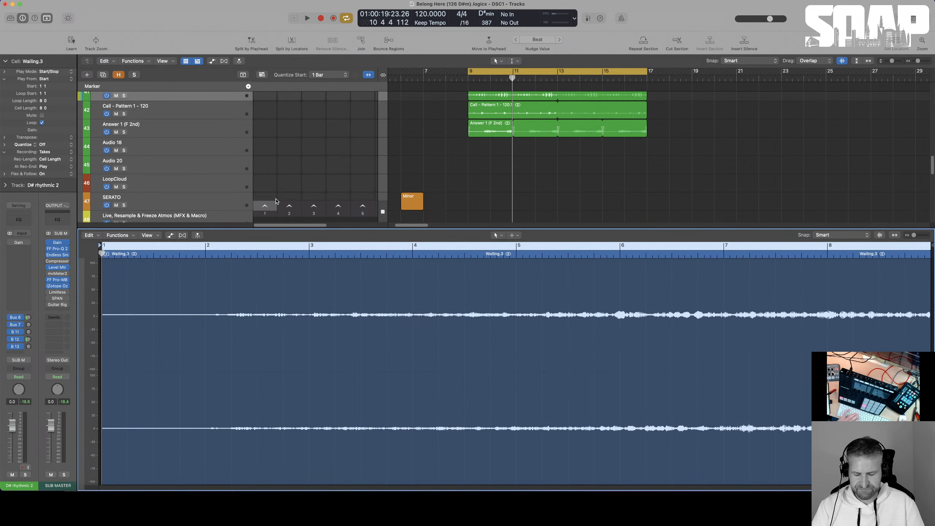
{"action": "key", "text": "p"}
{"action": "key", "text": "p"}
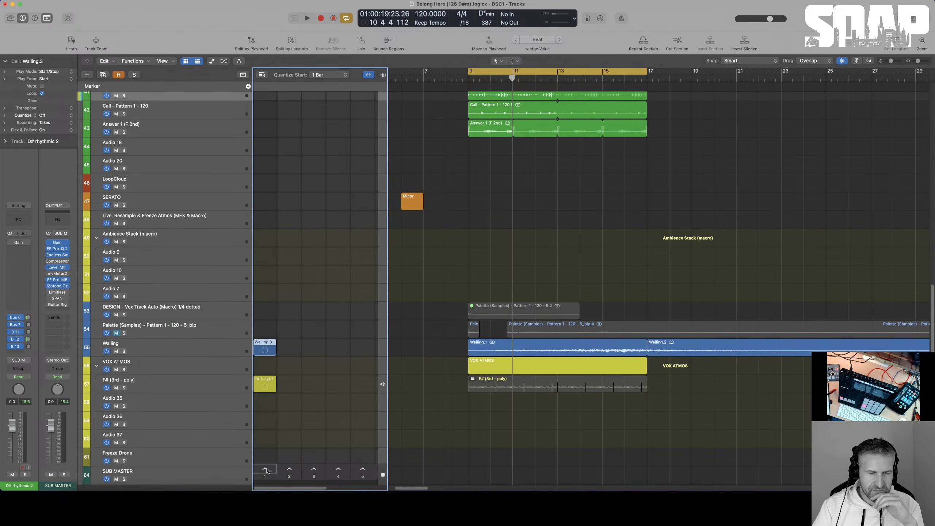
{"action": "left_click", "coordinate": [265, 469]}
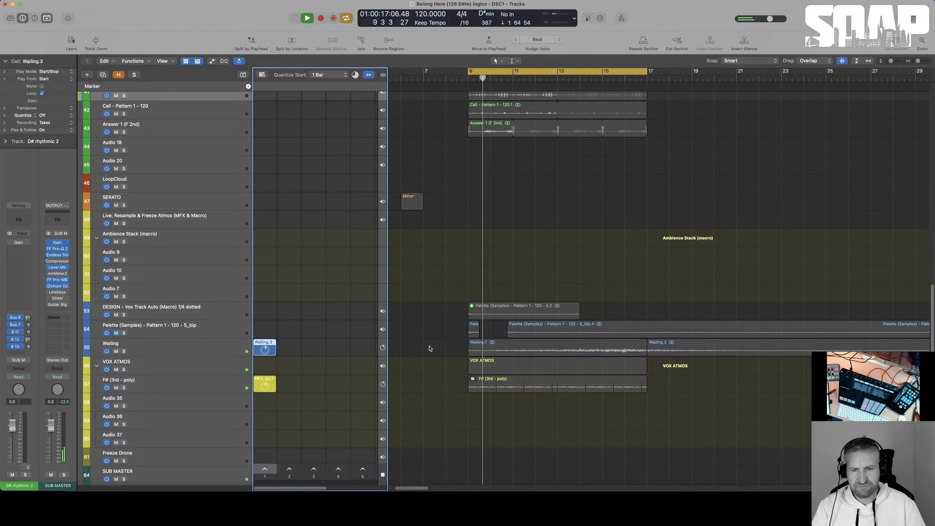
{"action": "key", "text": "space"}
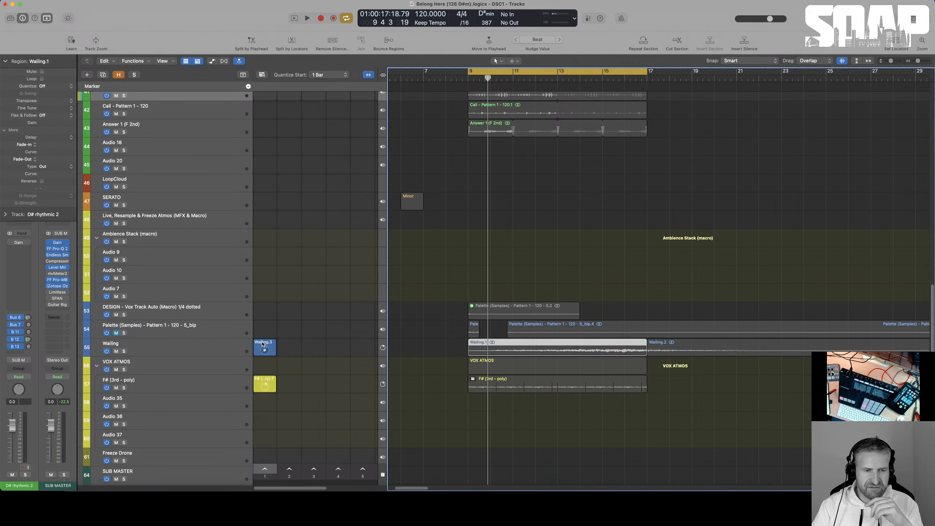
- Replace the Wailing track's scene 1 cell with a new copy of the Wailing.1 region using fade-in 31 and fade-out 32
{"action": "key", "text": "Delete"}
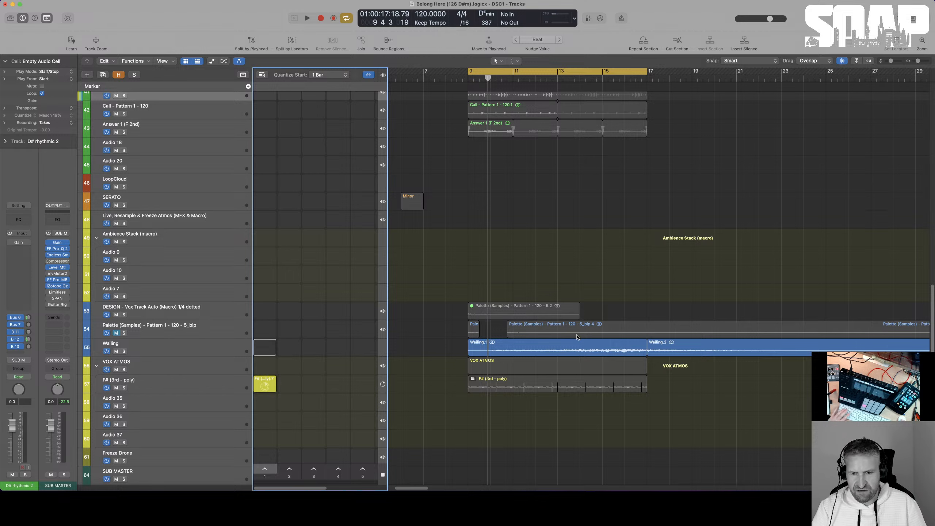
{"action": "left_click", "coordinate": [550, 348]}
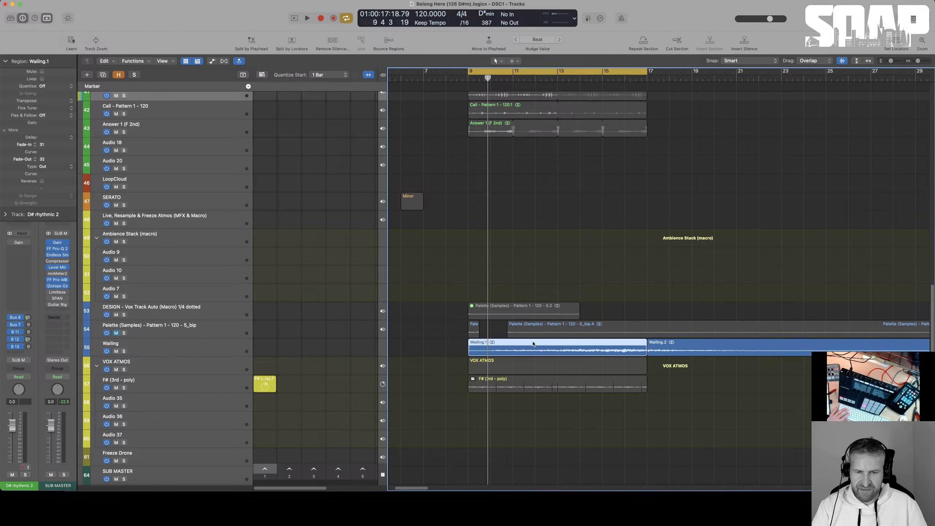
{"action": "left_click_drag", "start_coordinate": [531, 344], "coordinate": [285, 341]}
{"action": "left_click_drag", "start_coordinate": [271, 343], "coordinate": [273, 354]}
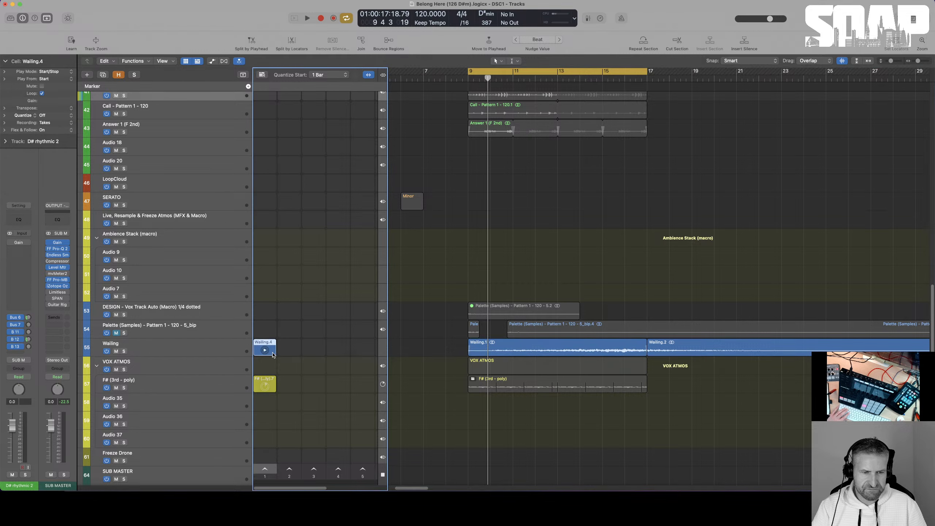
{"action": "left_click", "coordinate": [243, 349]}
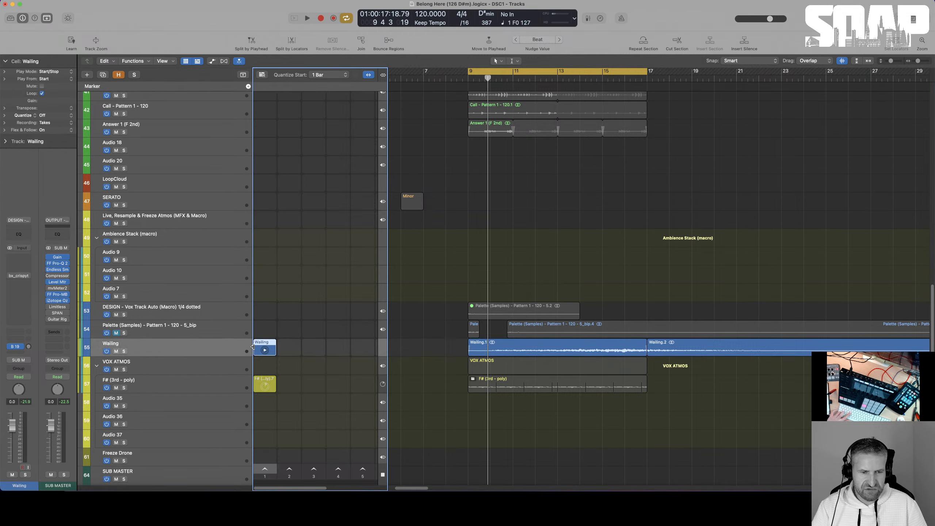
{"action": "left_click", "coordinate": [530, 346]}
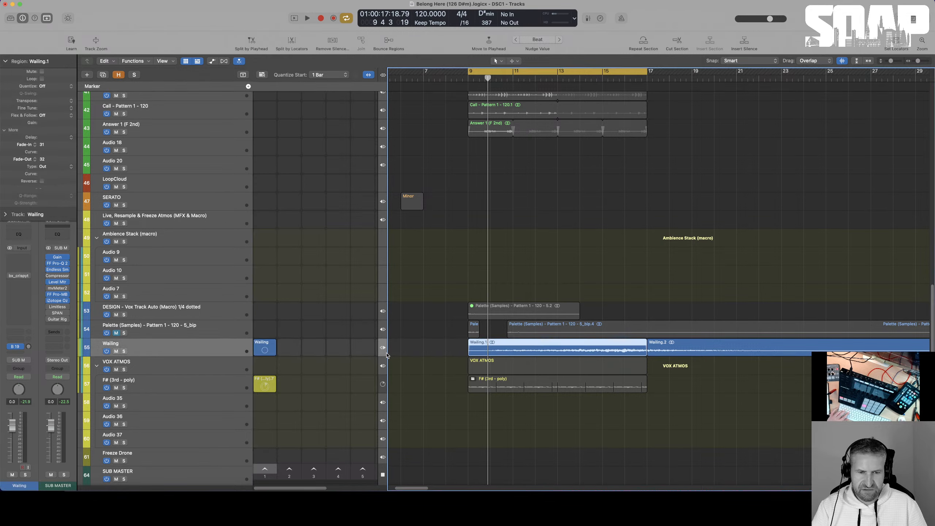
- Copy the Answer 1 (F 2nd) region from the timeline into its track's scene 1 cell
{"action": "scroll", "coordinate": [520, 255], "scroll_direction": "up", "scroll_amount": 10}
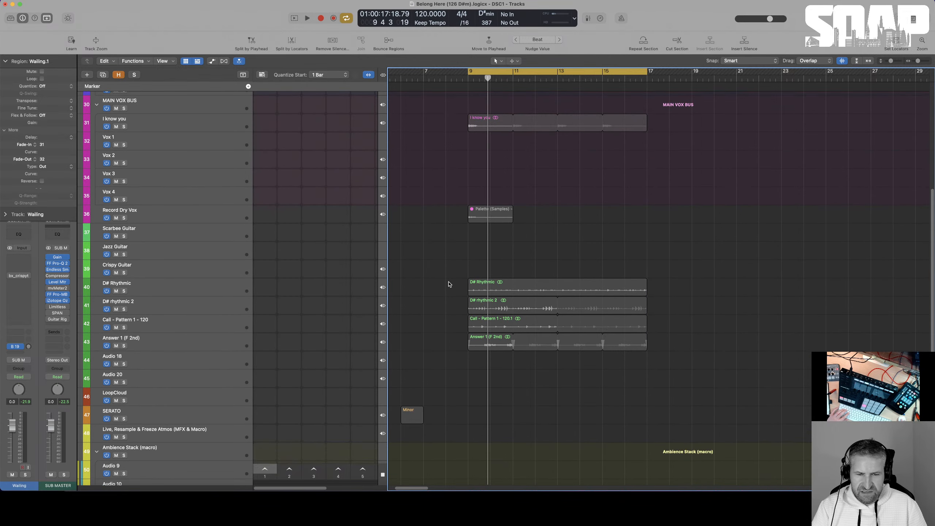
{"action": "left_click_drag", "start_coordinate": [448, 284], "coordinate": [508, 355]}
{"action": "left_click", "coordinate": [526, 377]}
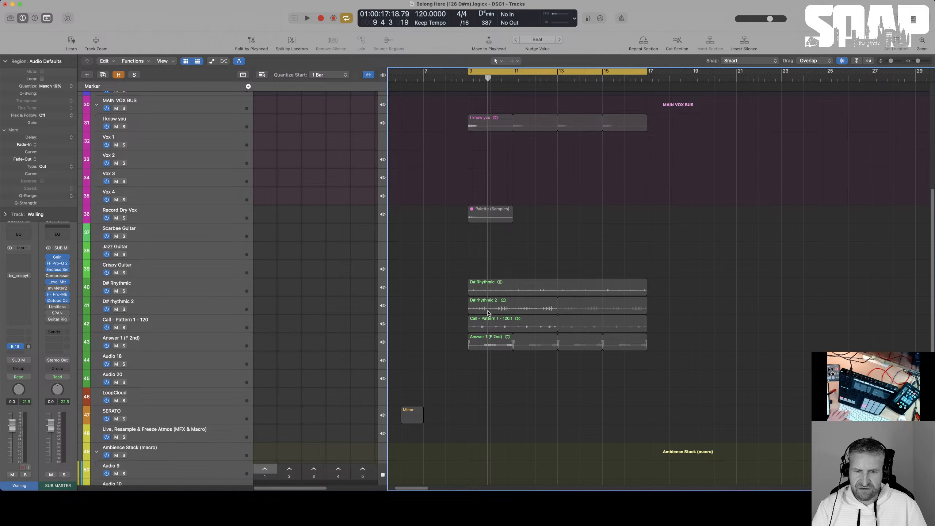
{"action": "left_click_drag", "start_coordinate": [484, 340], "coordinate": [265, 343]}
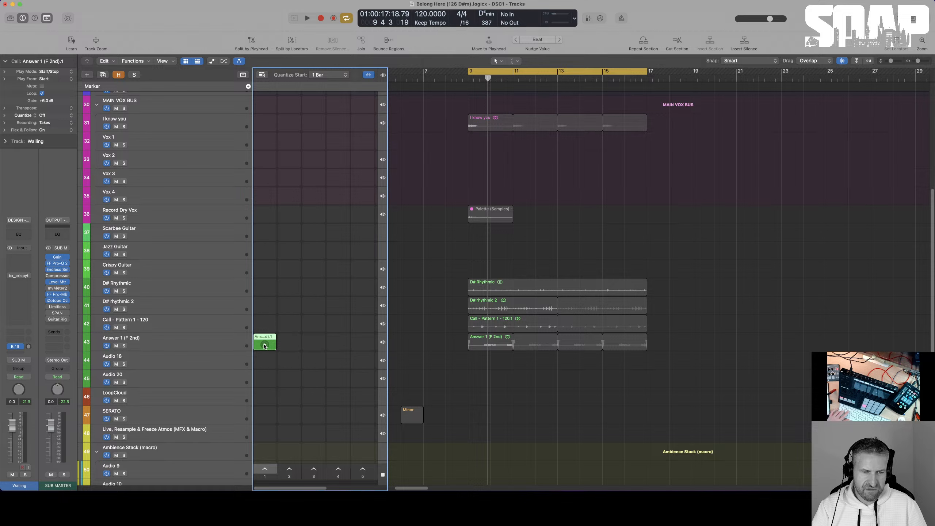
- Audition the Answer 1 (F 2nd) cell, play it again with its track soloed, and remove the solo
{"action": "left_click", "coordinate": [264, 345]}
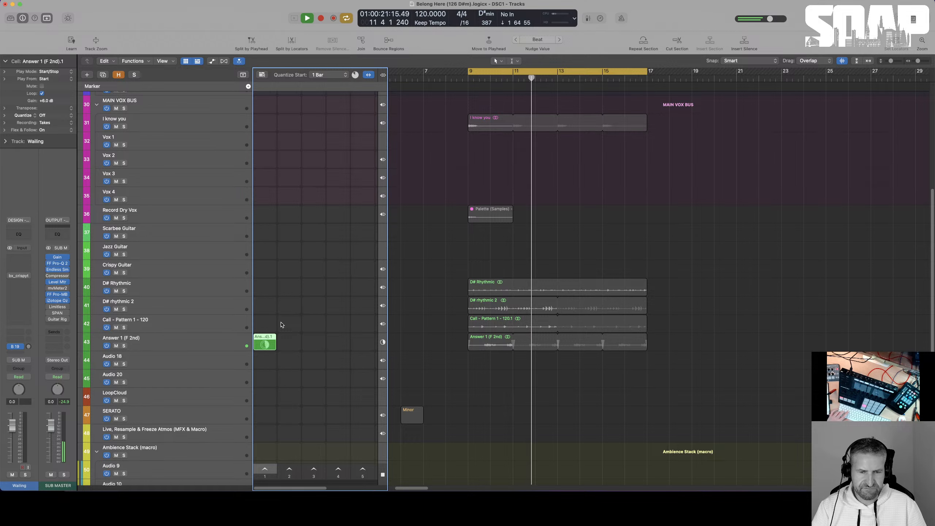
{"action": "left_click", "coordinate": [262, 340]}
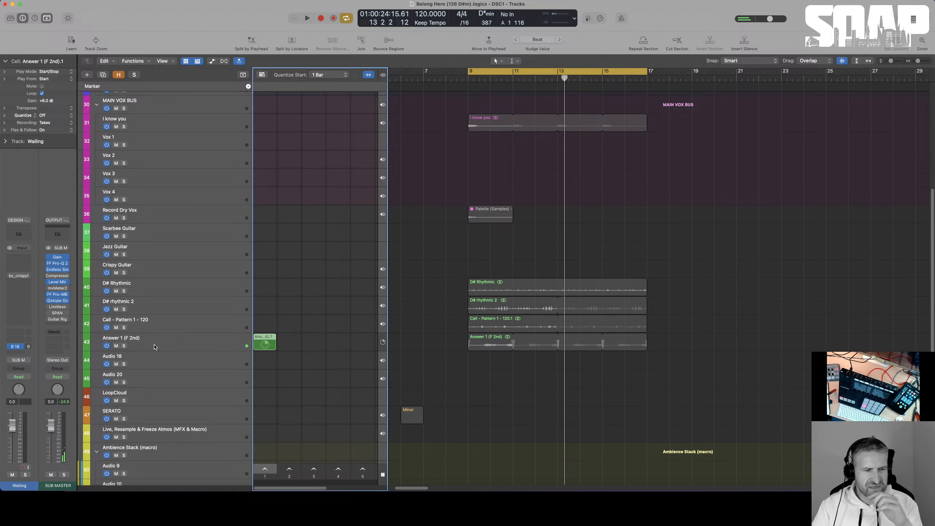
{"action": "left_click", "coordinate": [125, 346]}
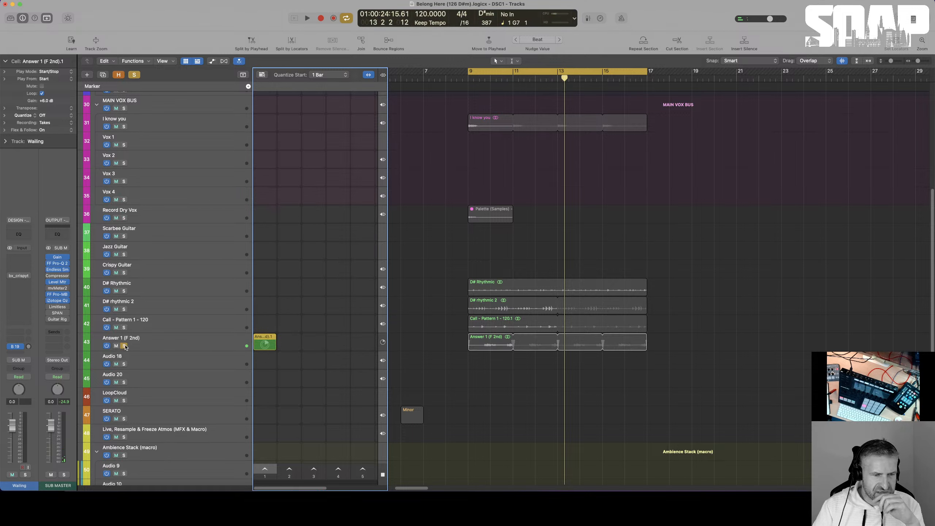
{"action": "left_click", "coordinate": [264, 345]}
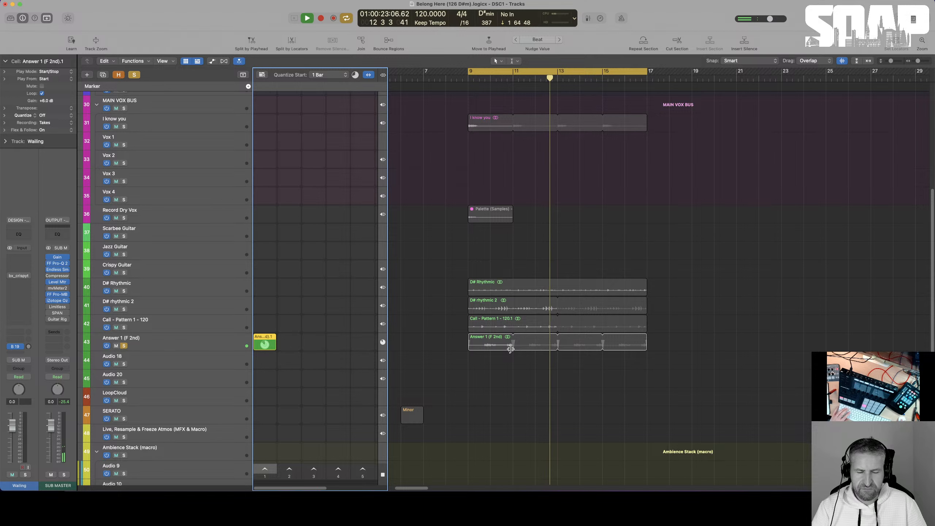
{"action": "key", "text": "space"}
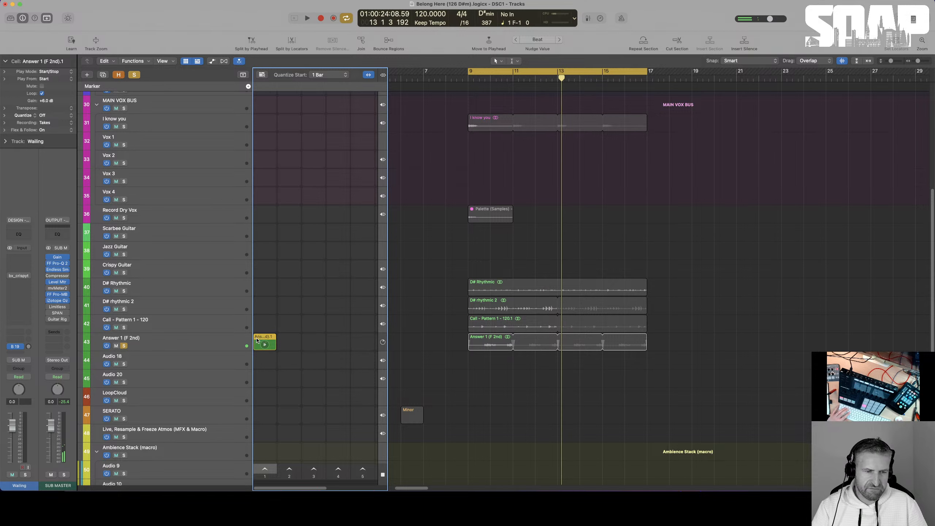
{"action": "left_click", "coordinate": [124, 347]}
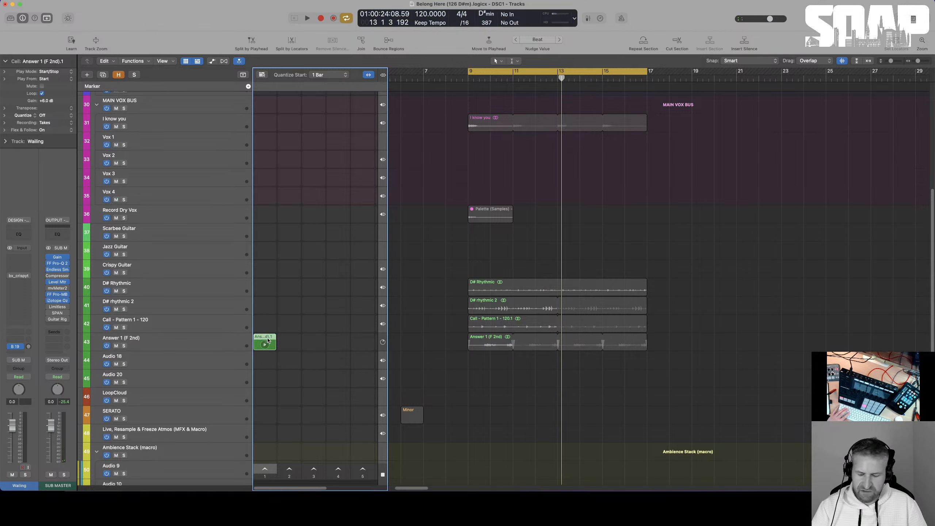
- Delete the Answer 1 cell and copy the D# Rhythmic, D# rhythmic 2, Call and Answer 1 regions into their scene 1 cells
{"action": "key", "text": "Delete"}
{"action": "left_click", "coordinate": [504, 344]}
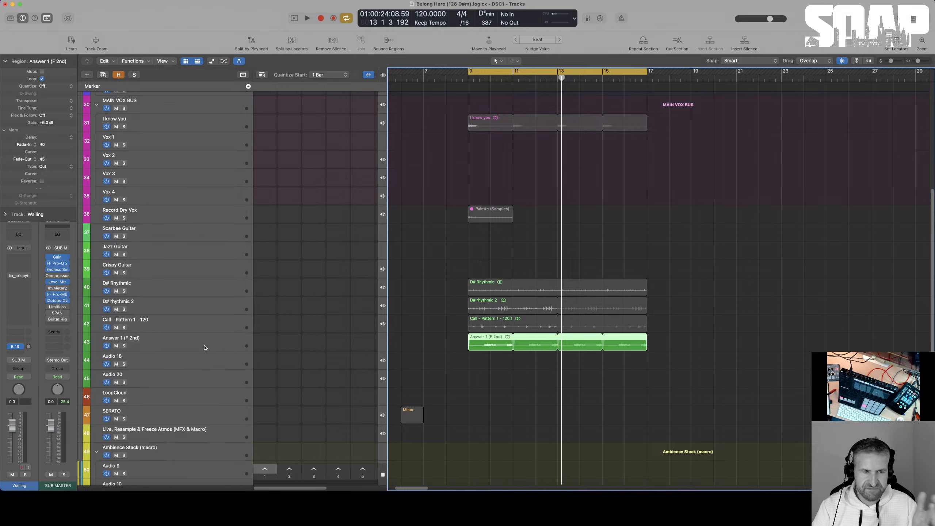
{"action": "left_click_drag", "start_coordinate": [467, 293], "coordinate": [267, 293]}
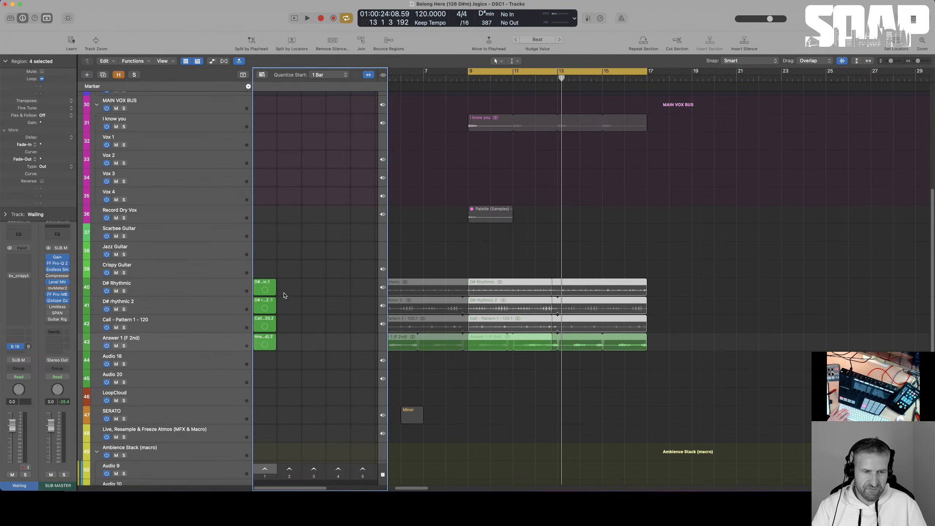
{"action": "left_click", "coordinate": [382, 342]}
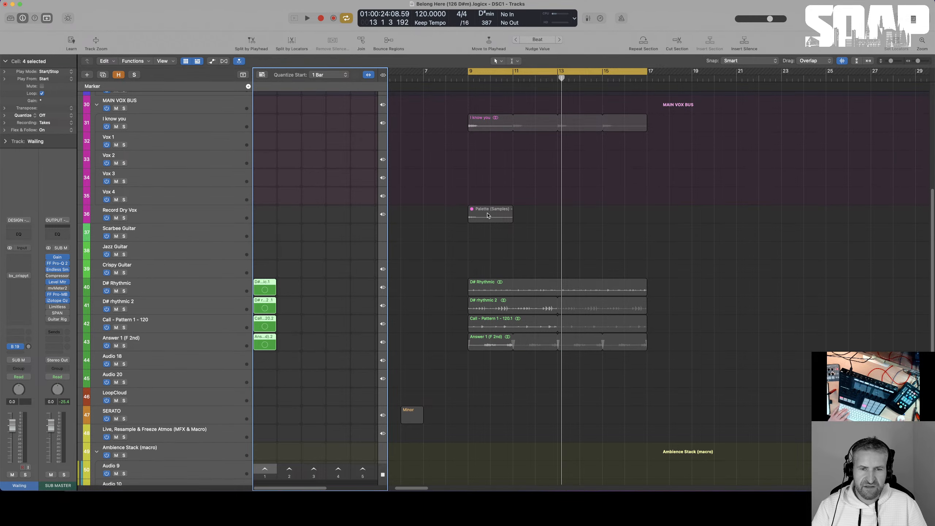
- Copy the I know you and Sub Bass (mono) regions from the timeline into their tracks' scene 1 cells
{"action": "scroll", "coordinate": [483, 178], "scroll_direction": "up", "scroll_amount": 4}
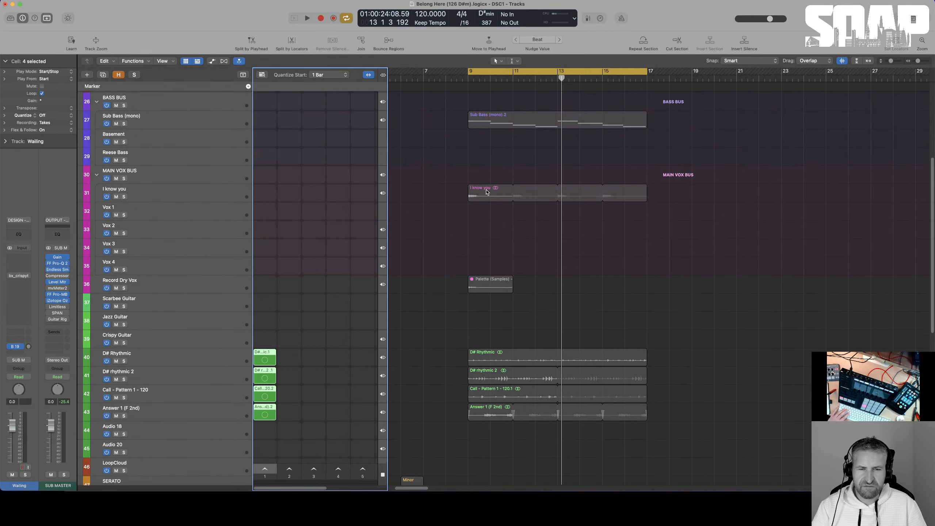
{"action": "left_click_drag", "start_coordinate": [487, 191], "coordinate": [262, 192]}
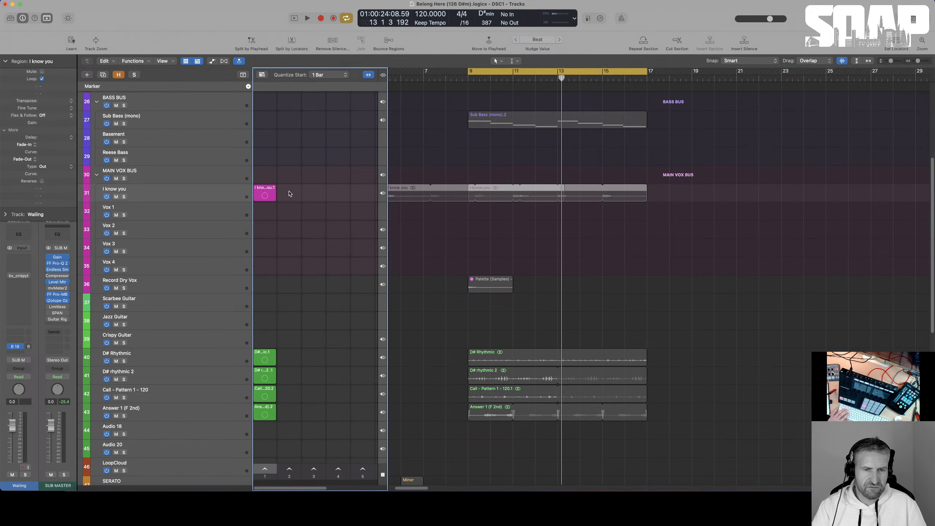
{"action": "scroll", "coordinate": [464, 143], "scroll_direction": "up", "scroll_amount": 4}
{"action": "left_click_drag", "start_coordinate": [510, 190], "coordinate": [270, 190]}
- Launch scene 1 to audition all its cells together
{"action": "scroll", "coordinate": [343, 207], "scroll_direction": "down", "scroll_amount": 12}
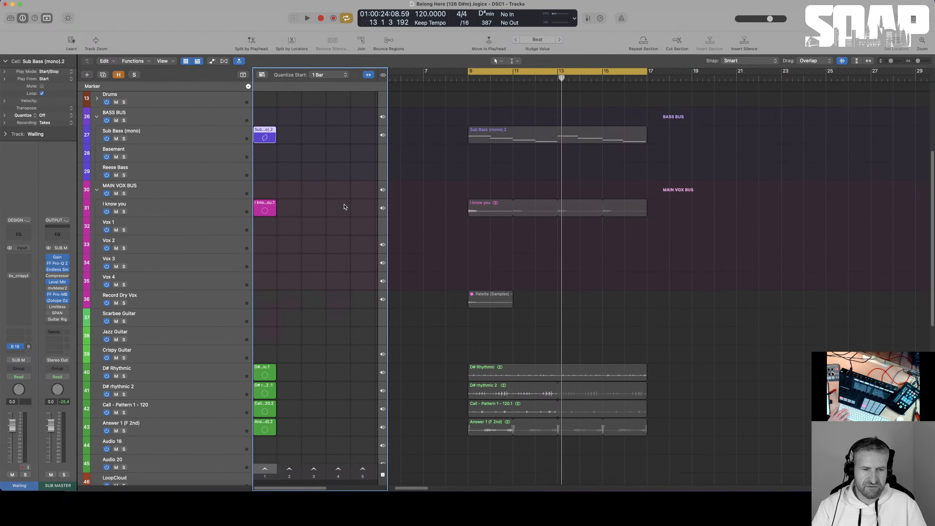
{"action": "left_click", "coordinate": [265, 469]}
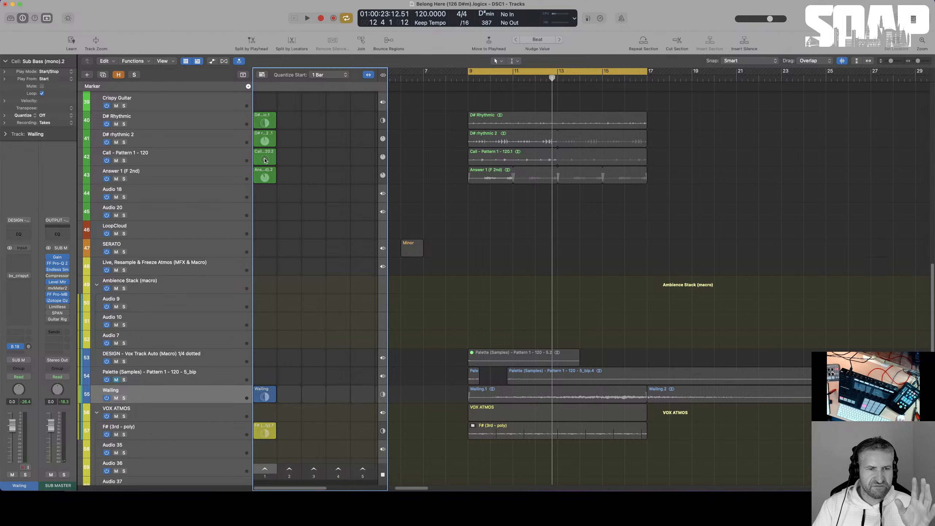
- Audition the Call - Pattern 1 - 120 cell briefly and relaunch scene 1 so all its cells play together
{"action": "left_click", "coordinate": [265, 160]}
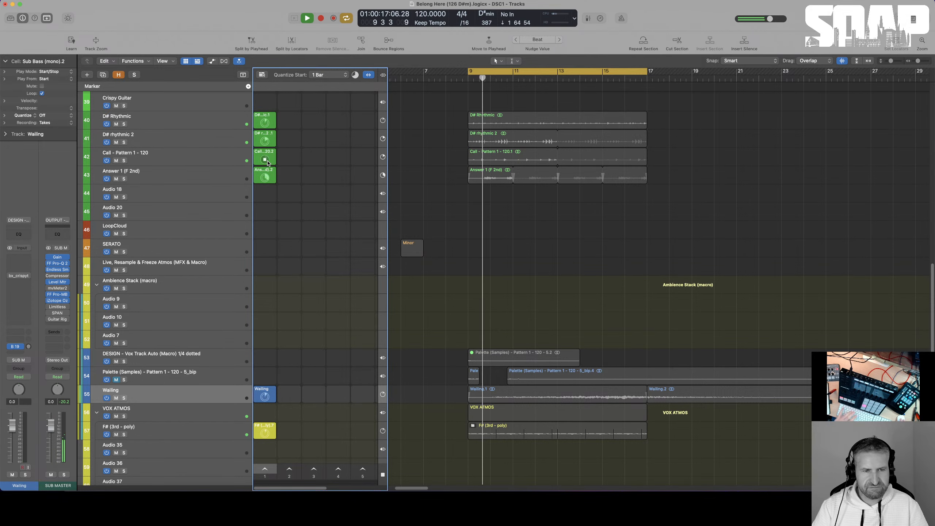
{"action": "left_click", "coordinate": [266, 161]}
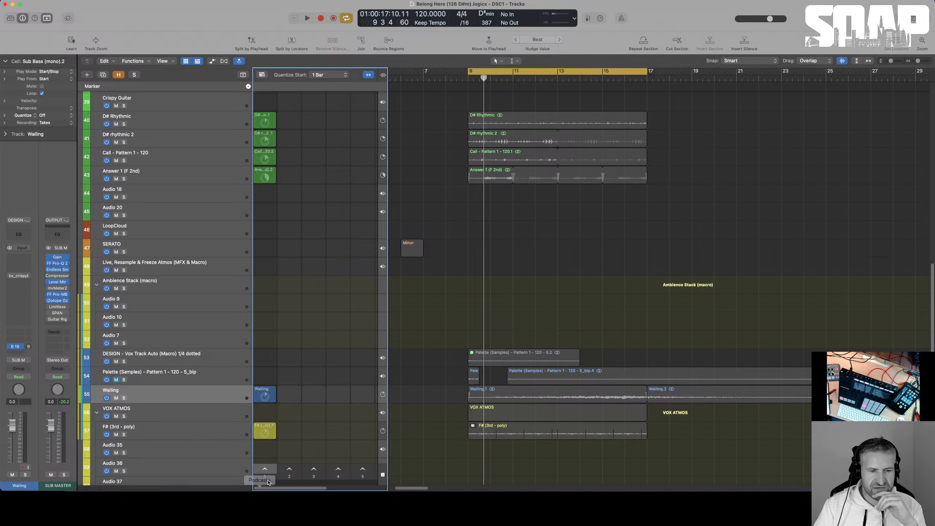
{"action": "left_click", "coordinate": [266, 469]}
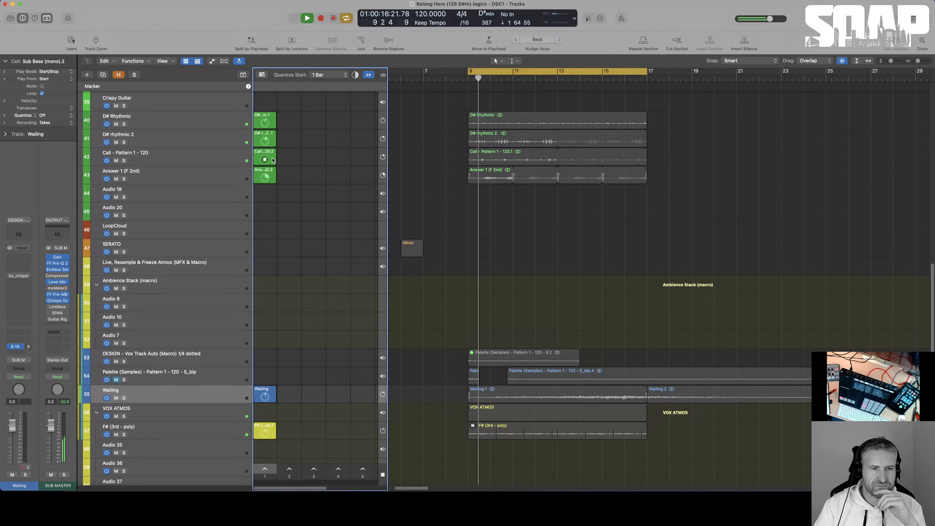
- Stop the D# Rhythmic and D# rhythmic 2 cells while scene 1 plays, and bring the D# Rhythmic cell back in
{"action": "scroll", "coordinate": [267, 175], "scroll_direction": "up", "scroll_amount": 2}
{"action": "scroll", "coordinate": [267, 175], "scroll_direction": "up", "scroll_amount": 2}
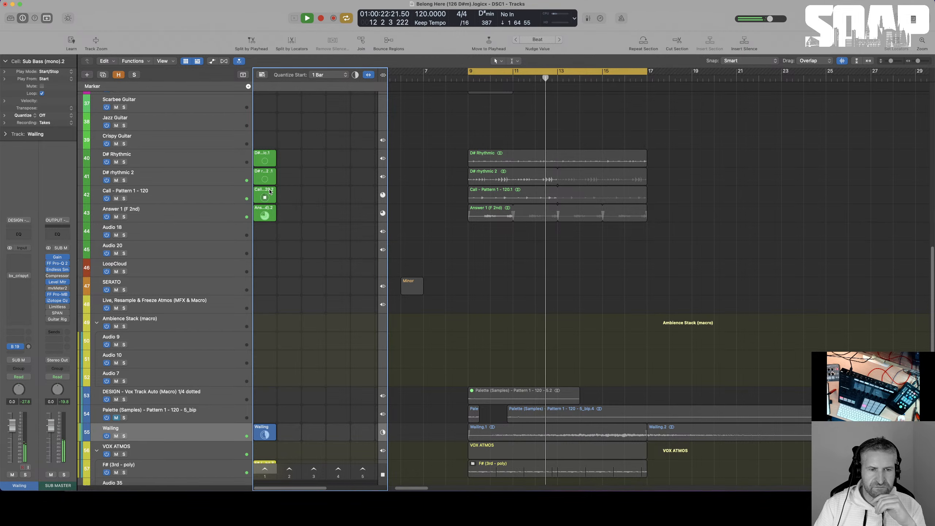
{"action": "scroll", "coordinate": [273, 191], "scroll_direction": "up", "scroll_amount": 5}
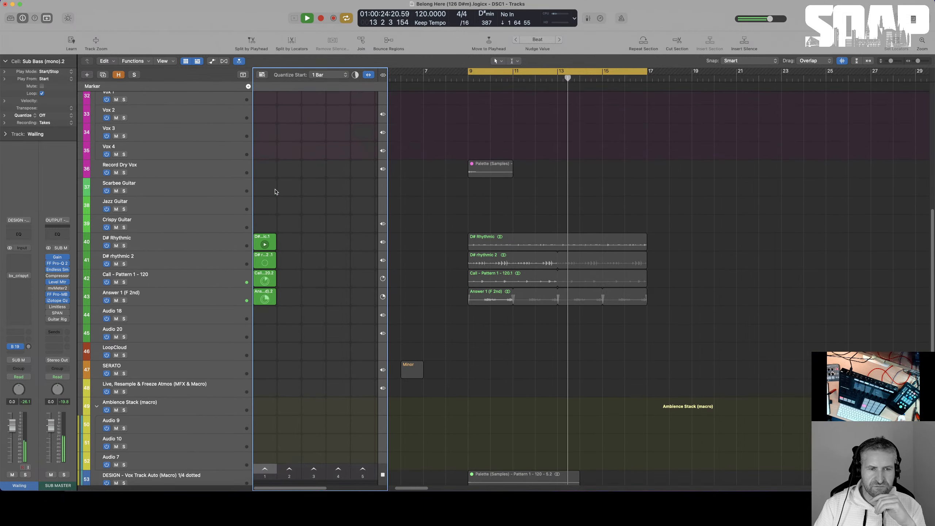
{"action": "scroll", "coordinate": [275, 191], "scroll_direction": "up", "scroll_amount": 2}
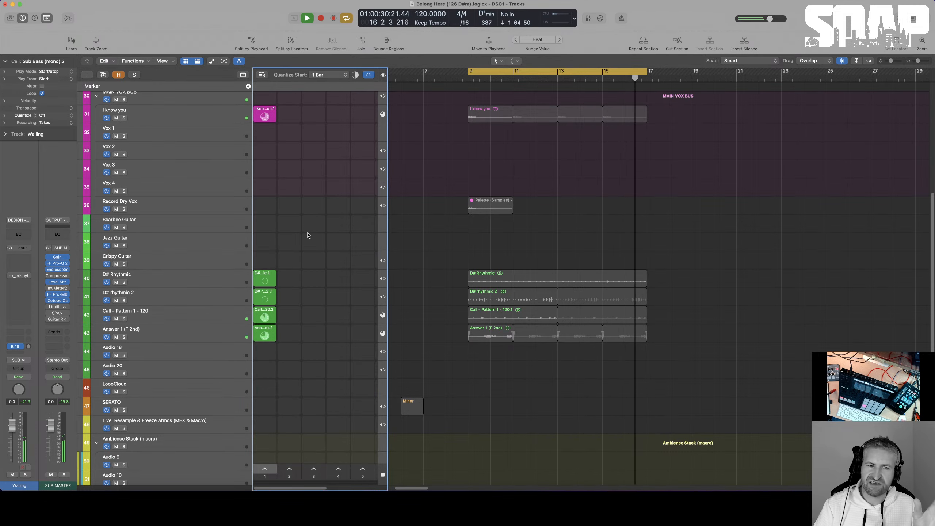
{"action": "scroll", "coordinate": [308, 235], "scroll_direction": "down", "scroll_amount": 2}
{"action": "scroll", "coordinate": [309, 235], "scroll_direction": "down", "scroll_amount": 2}
{"action": "left_click", "coordinate": [265, 226]}
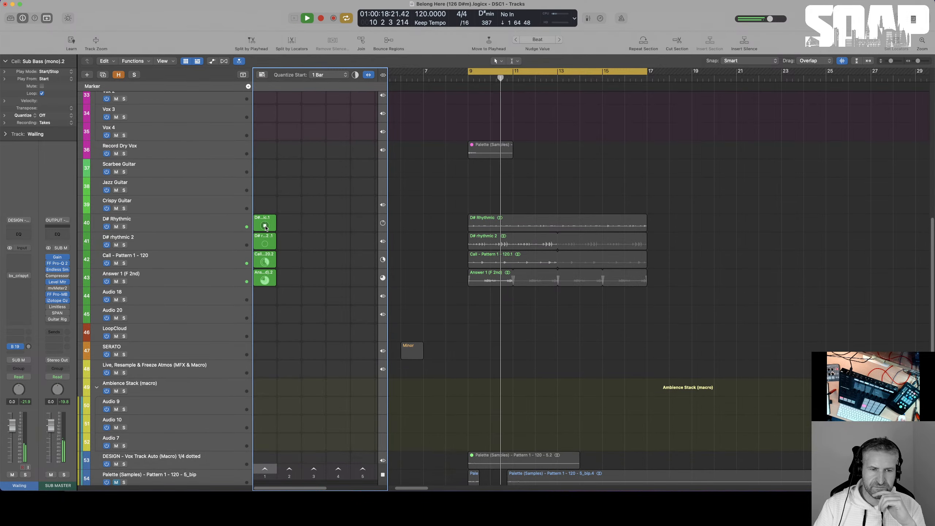
- Stop the I know you cell in scene 1 and halt playback
{"action": "scroll", "coordinate": [267, 215], "scroll_direction": "up", "scroll_amount": 5}
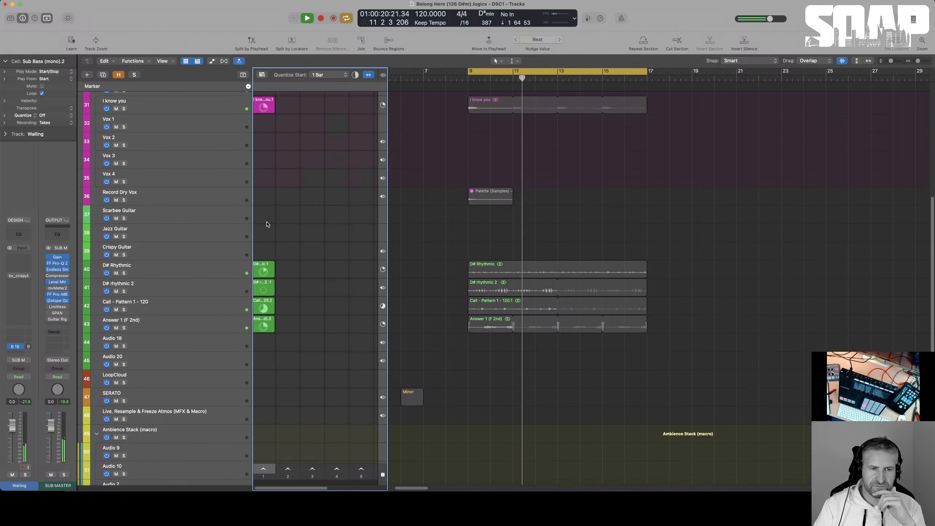
{"action": "left_click", "coordinate": [265, 128]}
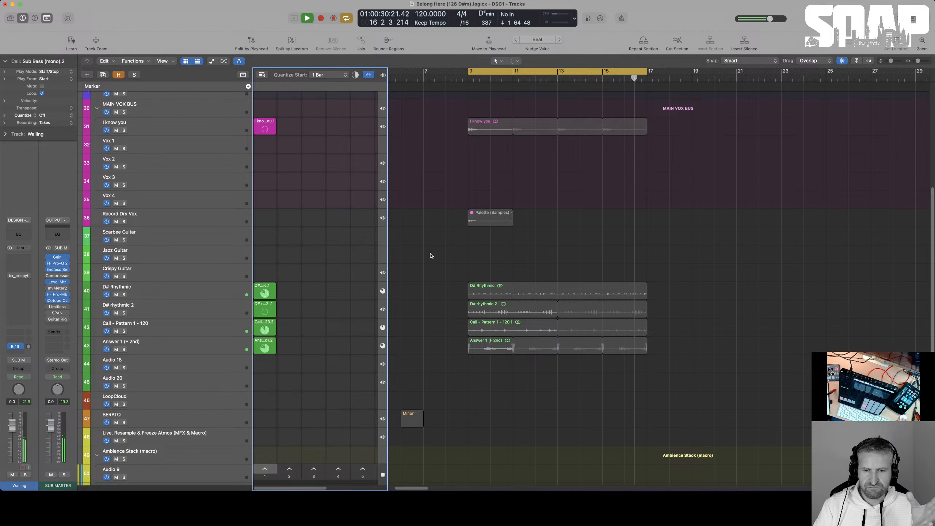
{"action": "scroll", "coordinate": [390, 297], "scroll_direction": "up", "scroll_amount": 3}
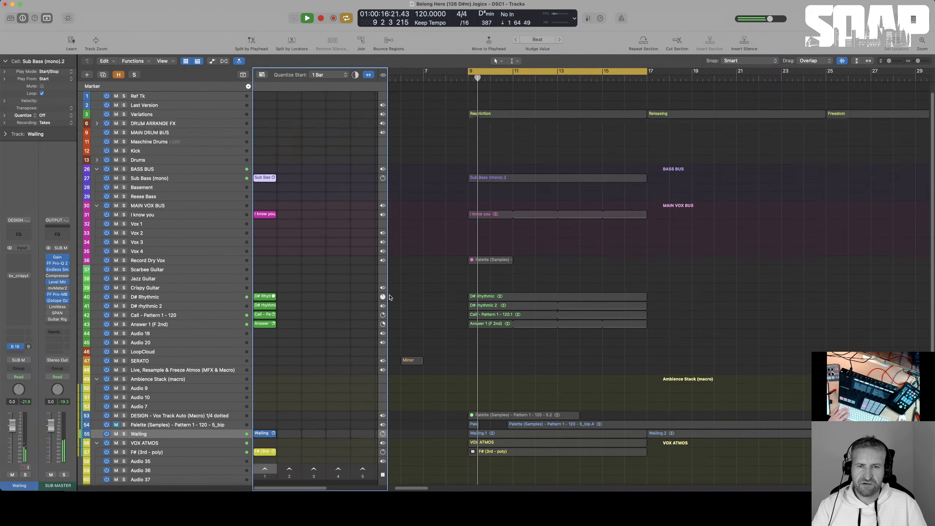
{"action": "key", "text": "space"}
{"action": "scroll", "coordinate": [434, 266], "scroll_direction": "up", "scroll_amount": 1}
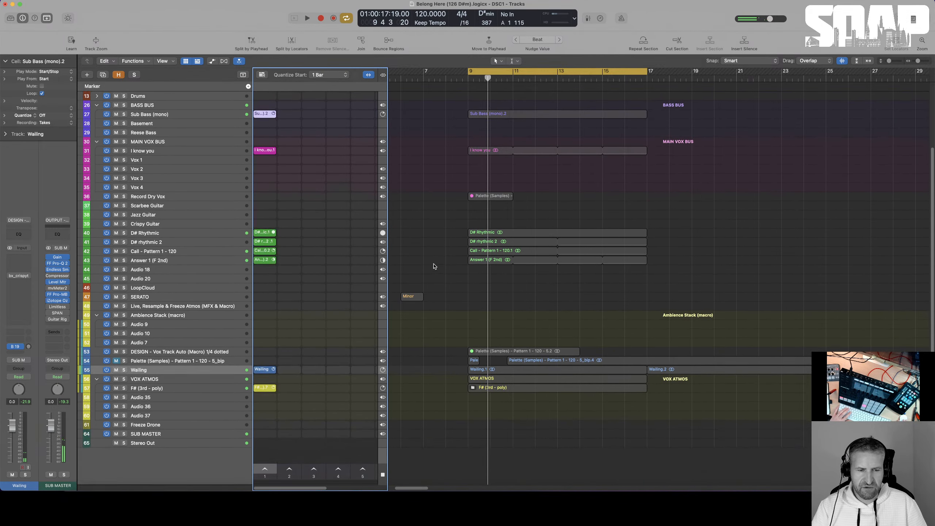
{"action": "scroll", "coordinate": [467, 250], "scroll_direction": "down", "scroll_amount": 1}
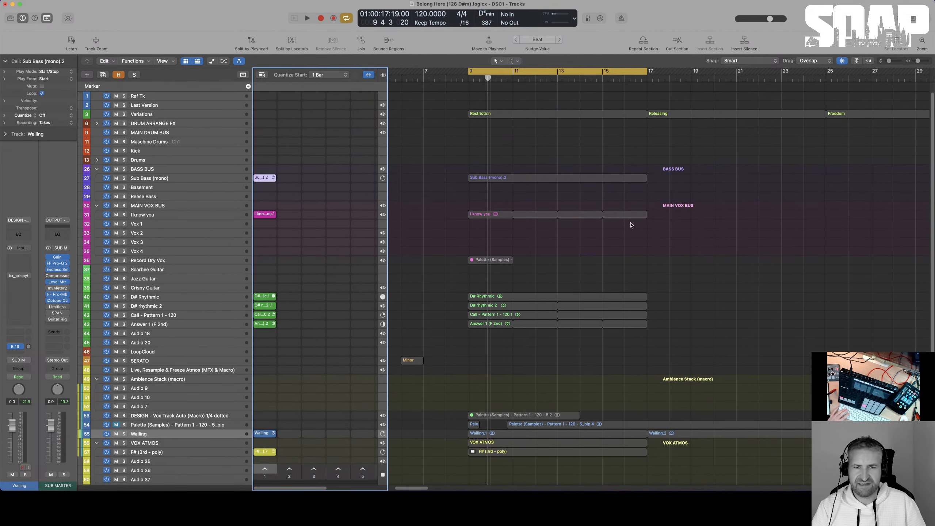
- Open the Maschine Drums track's Maschine 2 plug-in clear of the Live Loops grid, and stop the Wailing cell during playback
{"action": "left_click", "coordinate": [174, 139]}
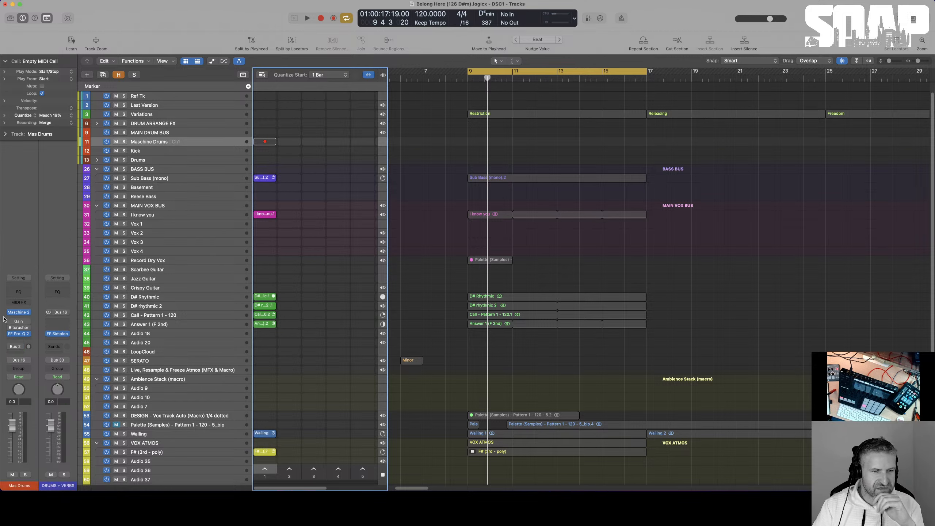
{"action": "left_click", "coordinate": [25, 312]}
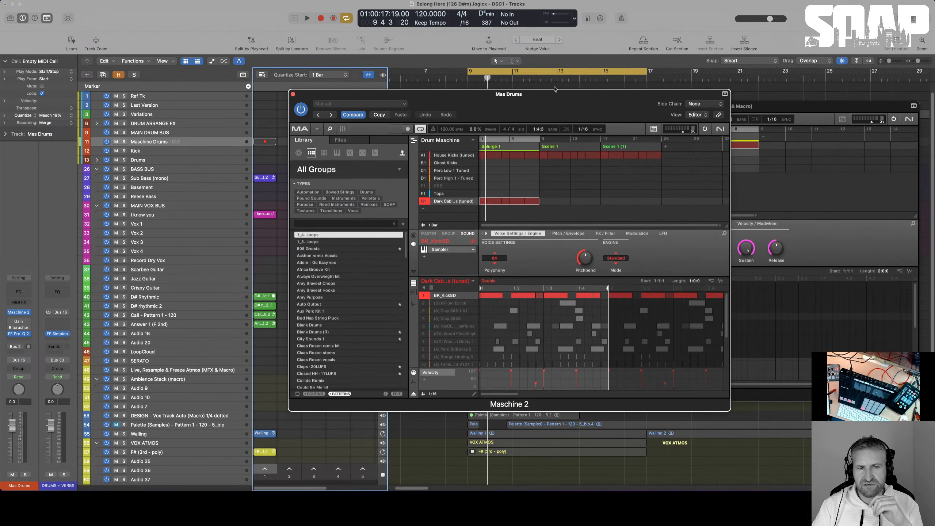
{"action": "key", "text": "space"}
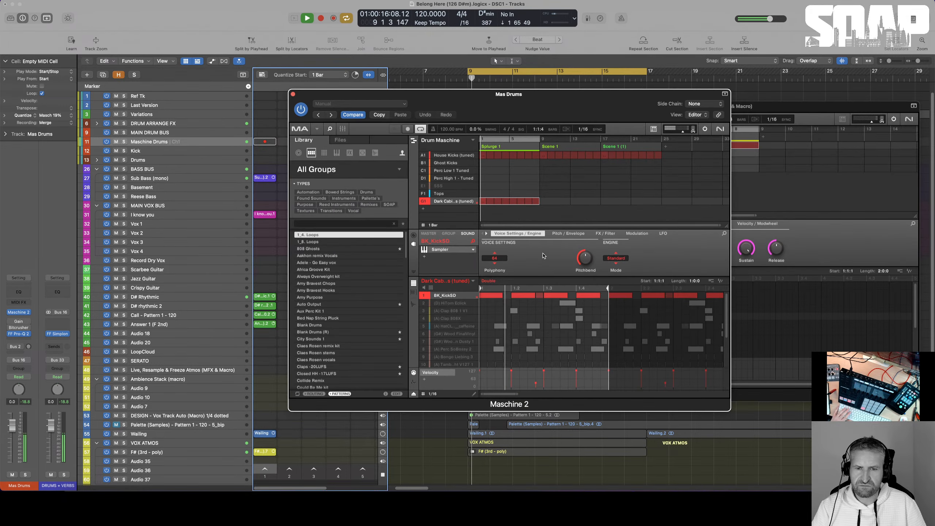
{"action": "key", "text": "XF86AudioRaiseVolume"}
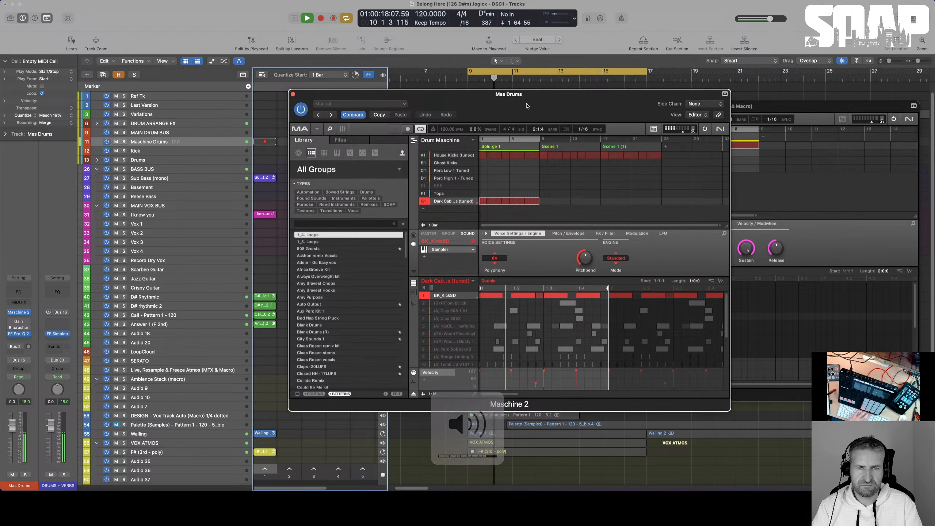
{"action": "left_click_drag", "start_coordinate": [524, 103], "coordinate": [629, 107]}
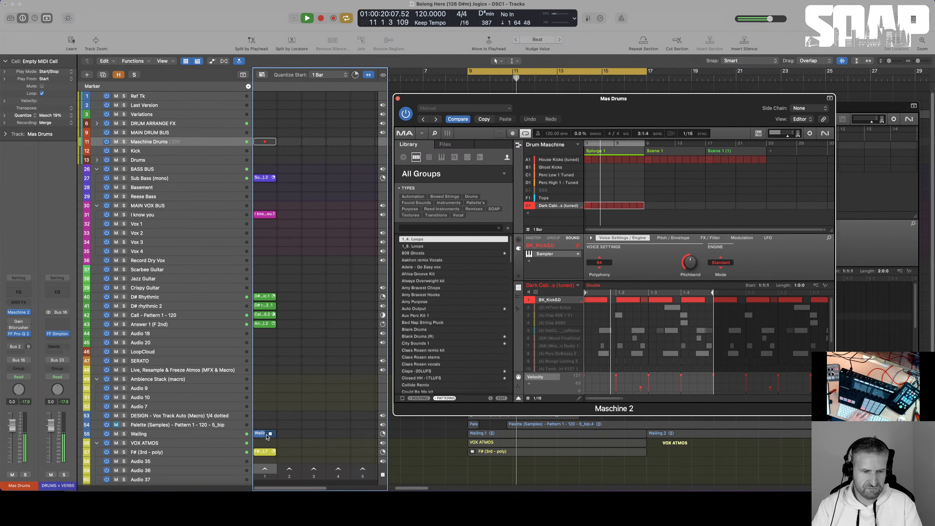
{"action": "left_click", "coordinate": [268, 435]}
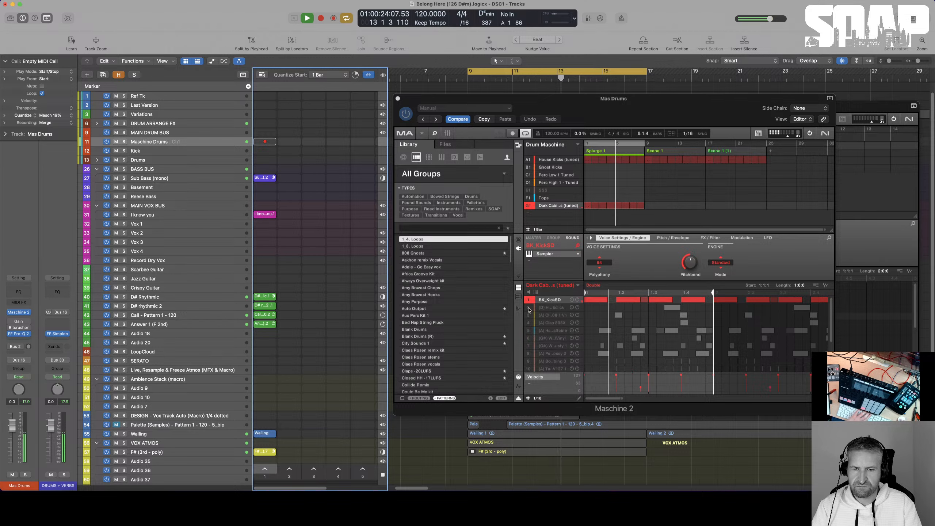
- Unmute the (D) HiTom Eclick sound in Maschine's G1 group and show its pattern in the keyboard view
{"action": "left_click", "coordinate": [550, 309]}
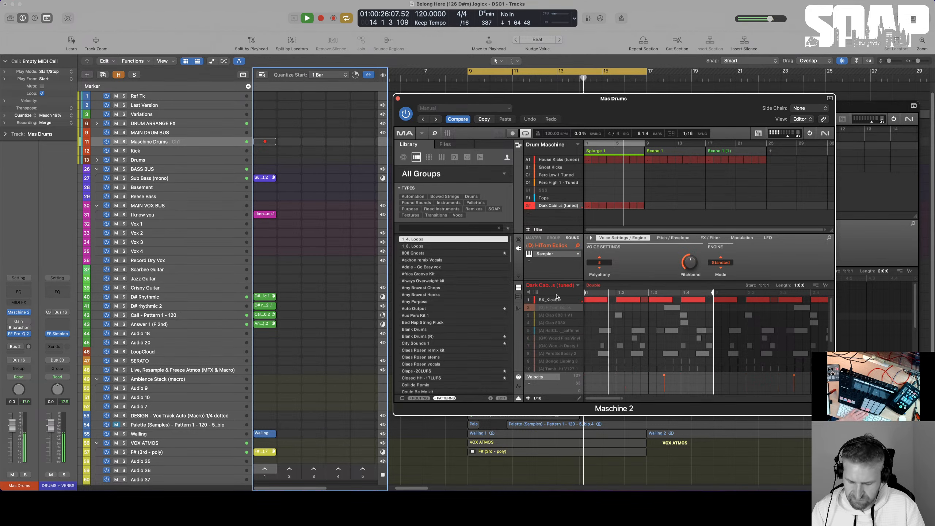
{"action": "key", "text": "XF86AudioRaiseVolume"}
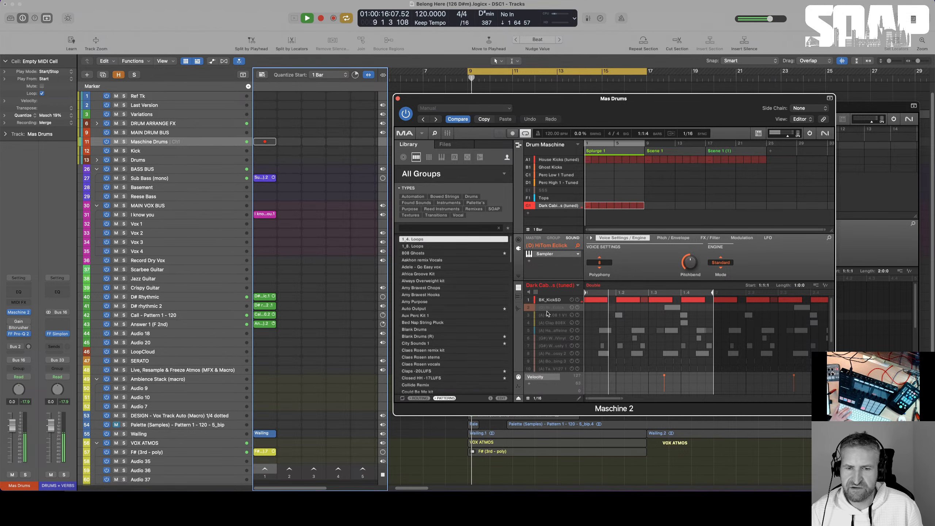
{"action": "left_click", "coordinate": [562, 310]}
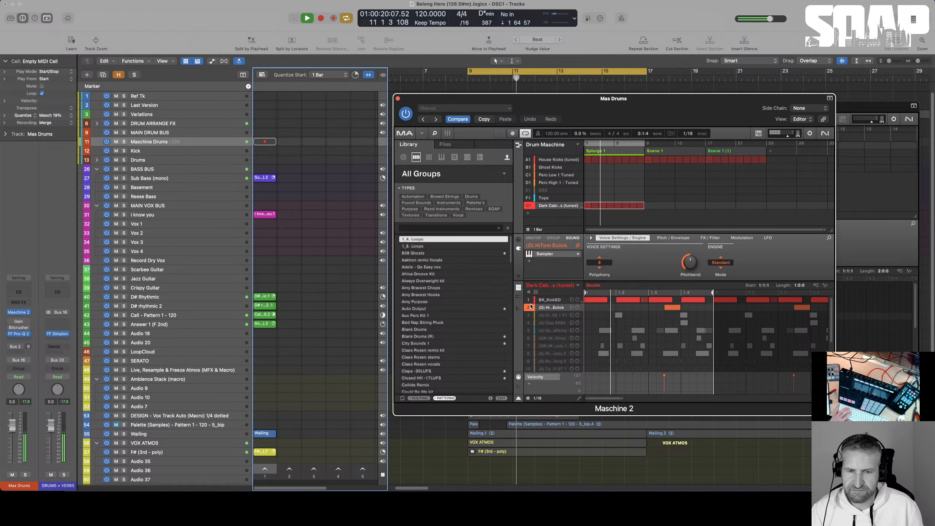
{"action": "left_click", "coordinate": [518, 297]}
- Stop the Answer 1 (F 2nd) and Call - Pattern 1 - 120 cells while the drums keep playing
{"action": "scroll", "coordinate": [263, 271], "scroll_direction": "down", "scroll_amount": 3}
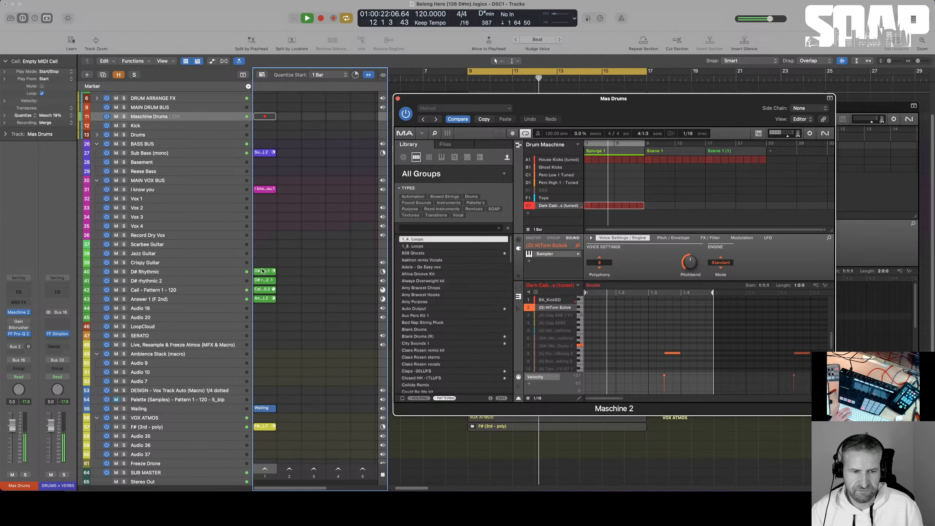
{"action": "scroll", "coordinate": [263, 271], "scroll_direction": "down", "scroll_amount": 2}
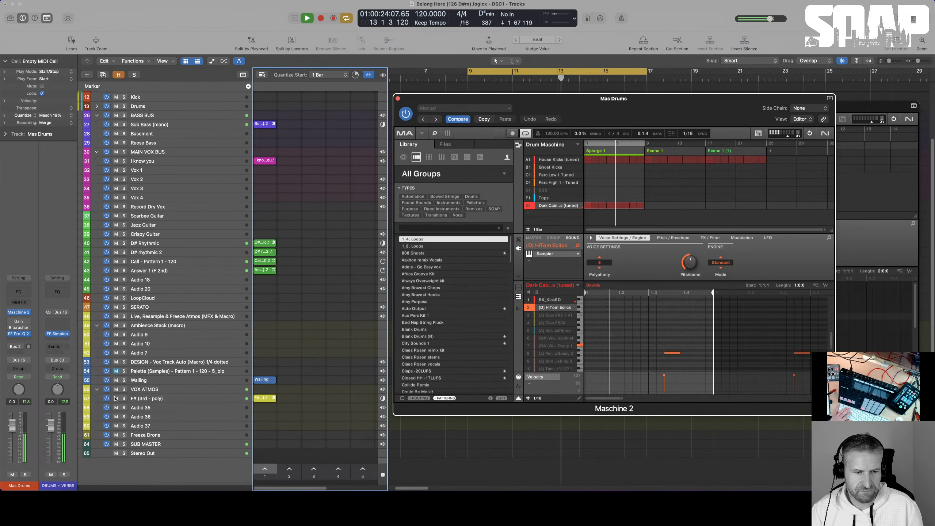
{"action": "left_click", "coordinate": [270, 271]}
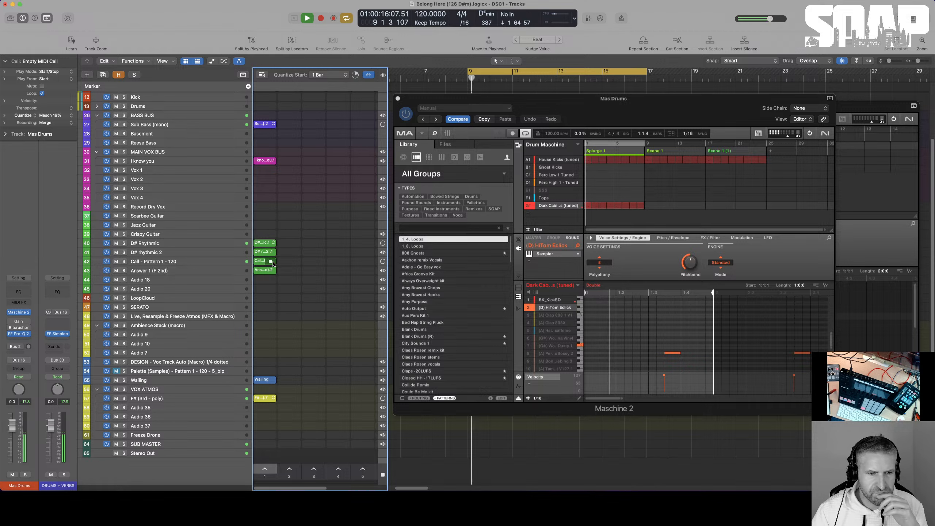
{"action": "left_click", "coordinate": [641, 263]}
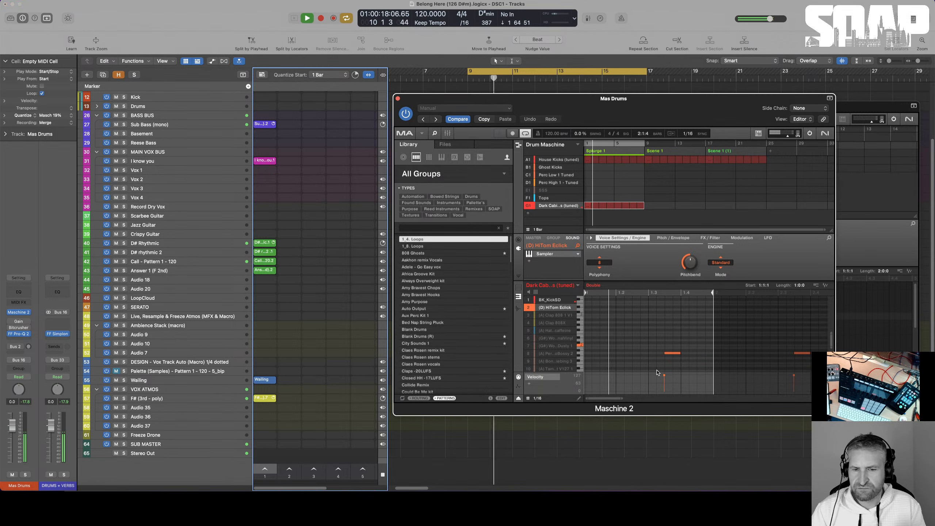
- Try other pitches for the HiTom Eclick note after beat 3, settling slightly lower, and play the loop again
{"action": "left_click_drag", "start_coordinate": [661, 336], "coordinate": [682, 356]}
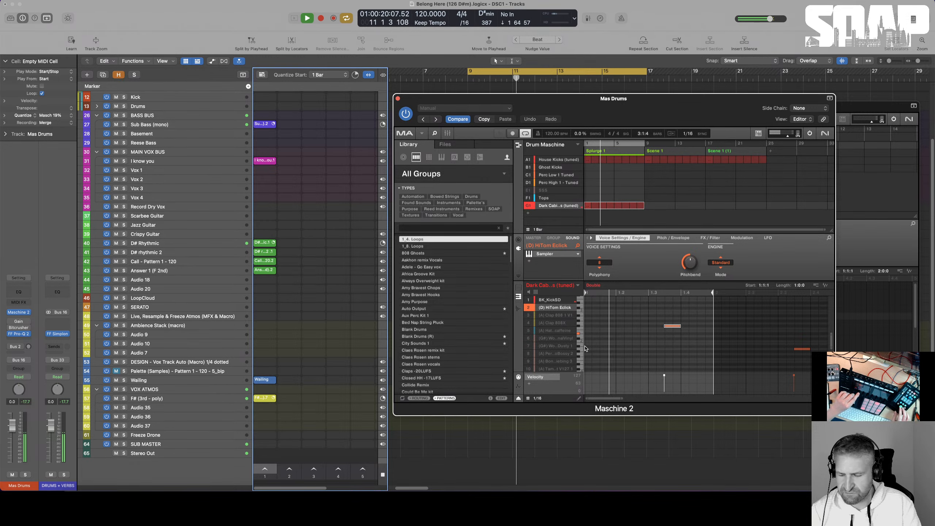
{"action": "key", "text": "space"}
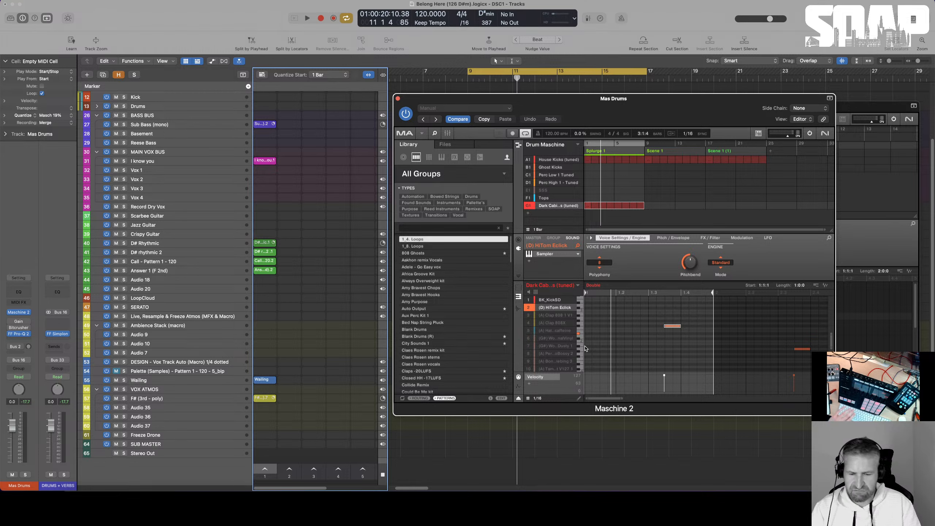
{"action": "key", "text": "space"}
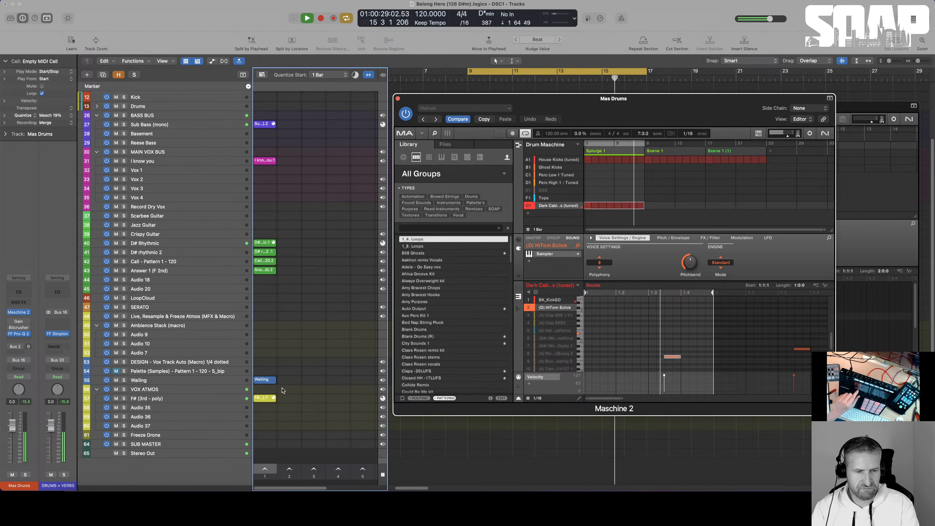
- Stop the D# Rhythmic cell, unmute the SSS group in the drum Maschine, and halt playback
{"action": "left_click", "coordinate": [271, 398]}
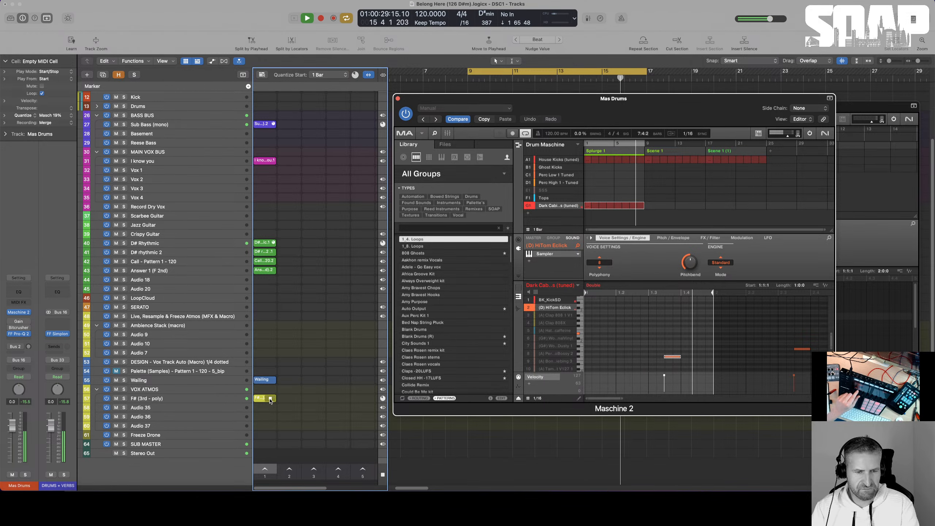
{"action": "left_click", "coordinate": [272, 244]}
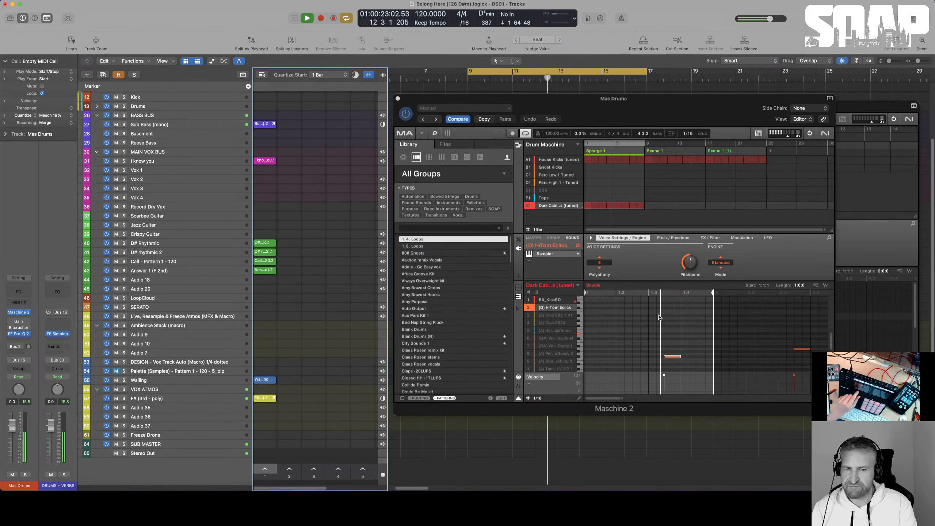
{"action": "left_click", "coordinate": [529, 191]}
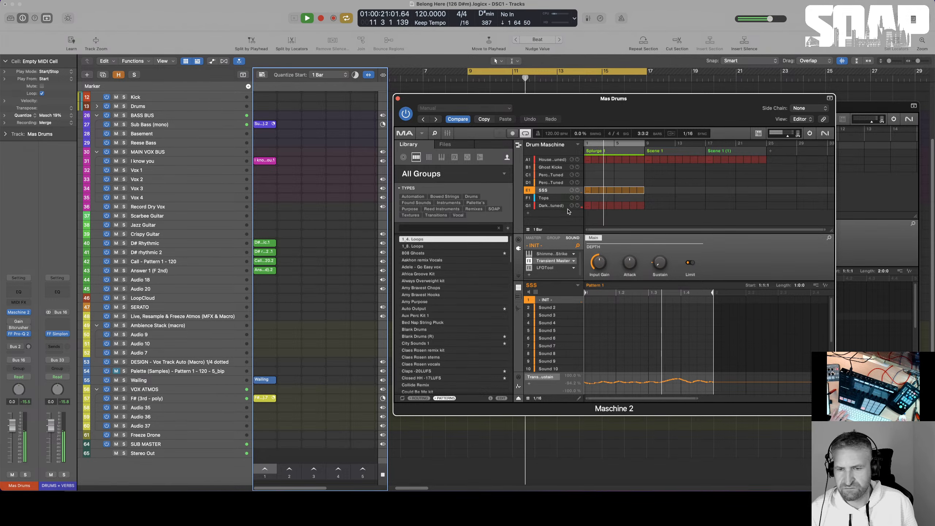
{"action": "key", "text": "space"}
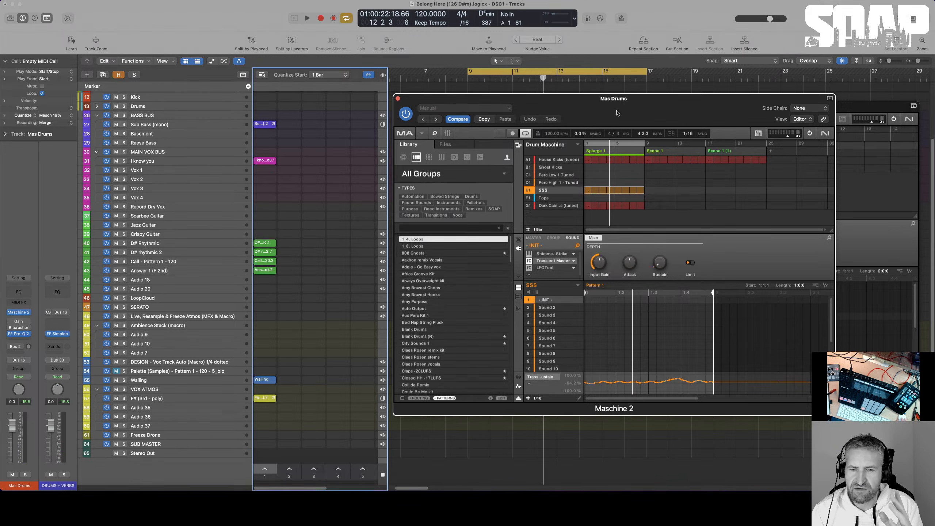
- Match the drum Maschine's swing to the 19.0% used in the Live, Resample & Freeze Atmos Maschine
{"action": "left_click", "coordinate": [891, 239]}
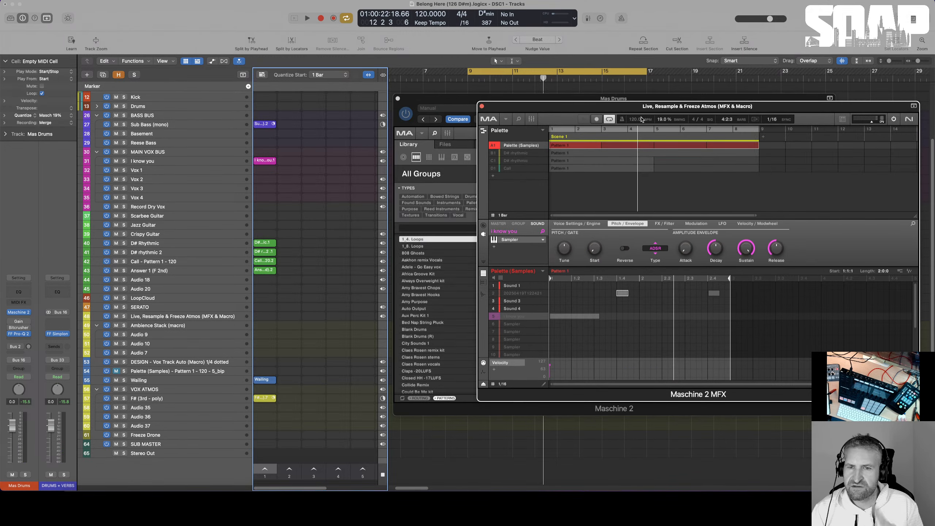
{"action": "left_click", "coordinate": [455, 100]}
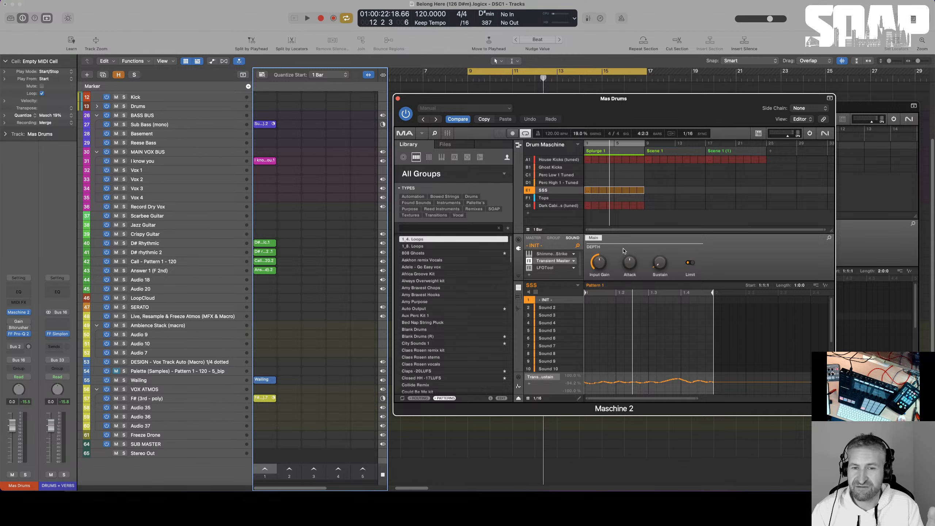
- Open the Shimmer Shake Strike instrument on the SSS group, set its pattern to 7 steps and play the loop
{"action": "left_click", "coordinate": [548, 254]}
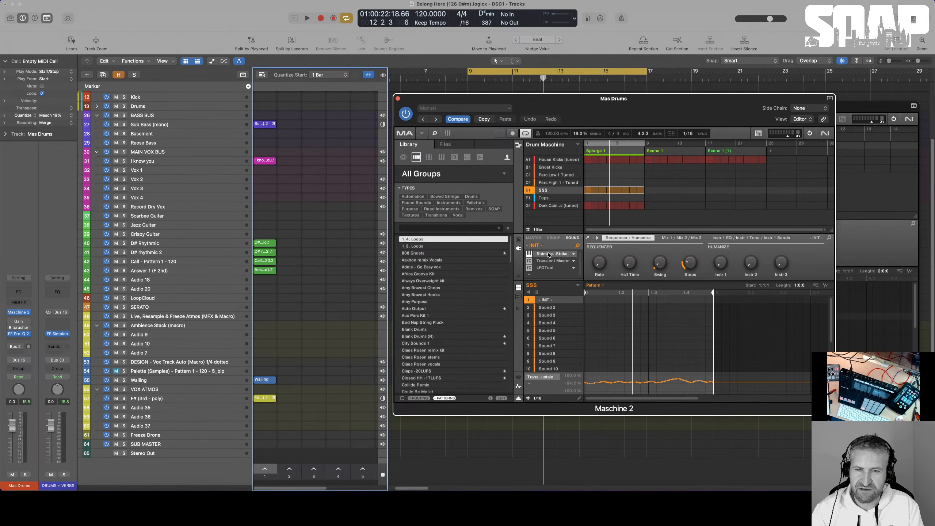
{"action": "left_click", "coordinate": [549, 254]}
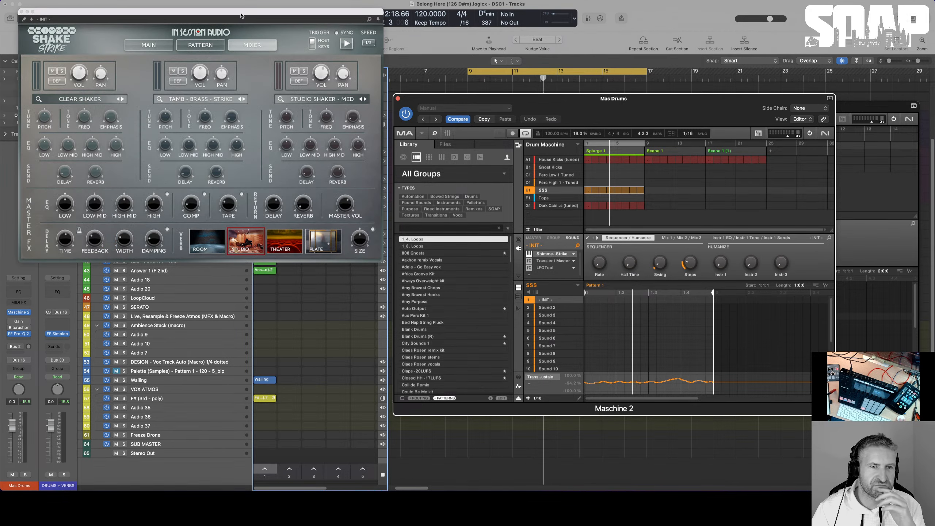
{"action": "left_click_drag", "start_coordinate": [241, 15], "coordinate": [404, 102]}
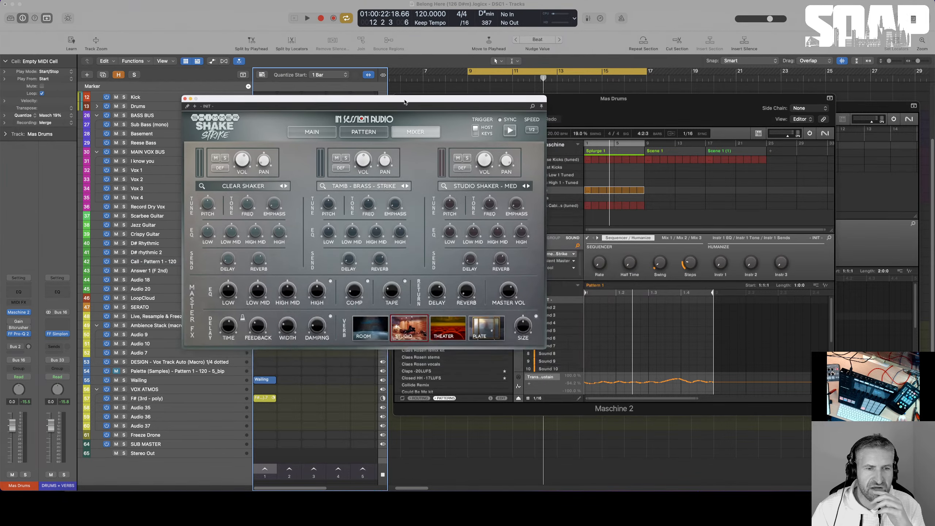
{"action": "left_click", "coordinate": [371, 133]}
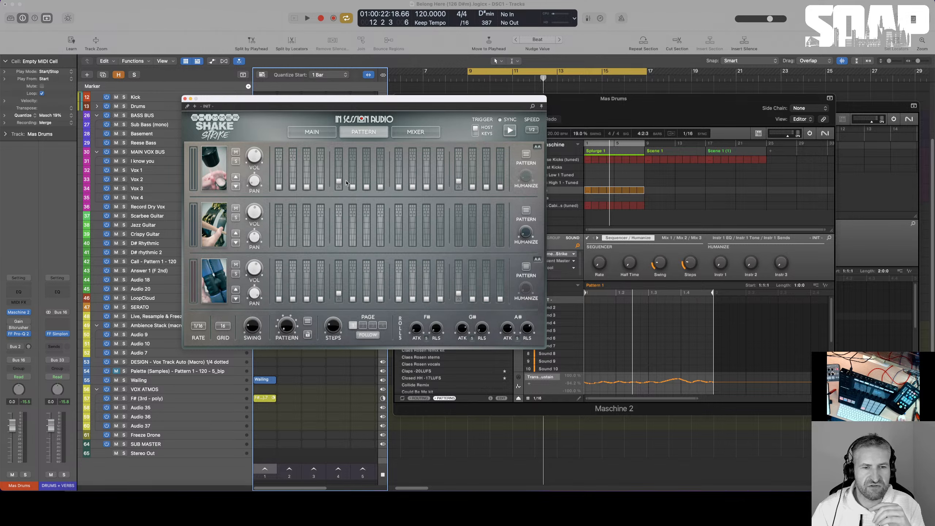
{"action": "left_click_drag", "start_coordinate": [335, 328], "coordinate": [335, 344]}
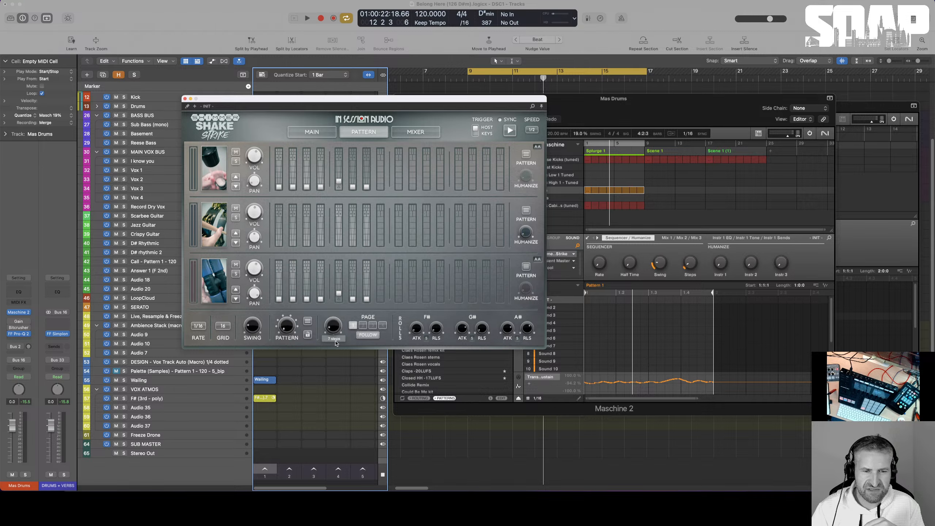
{"action": "key", "text": "space"}
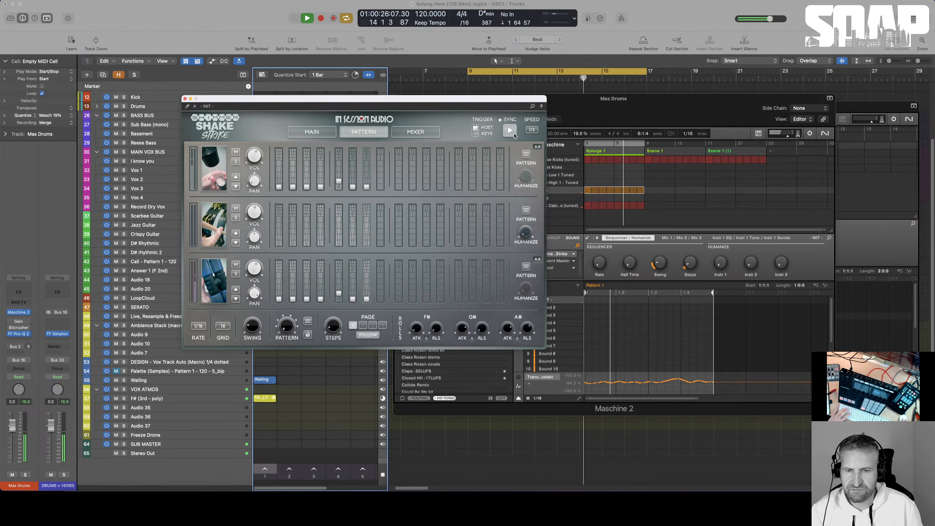
- Bring the I know you vocal cell in alongside the drums, moving the Shimmer Shake Strike window out of the way
{"action": "left_click_drag", "start_coordinate": [452, 97], "coordinate": [623, 212]}
{"action": "scroll", "coordinate": [279, 163], "scroll_direction": "up", "scroll_amount": 3}
{"action": "scroll", "coordinate": [279, 163], "scroll_direction": "up", "scroll_amount": 1}
{"action": "left_click", "coordinate": [272, 197]}
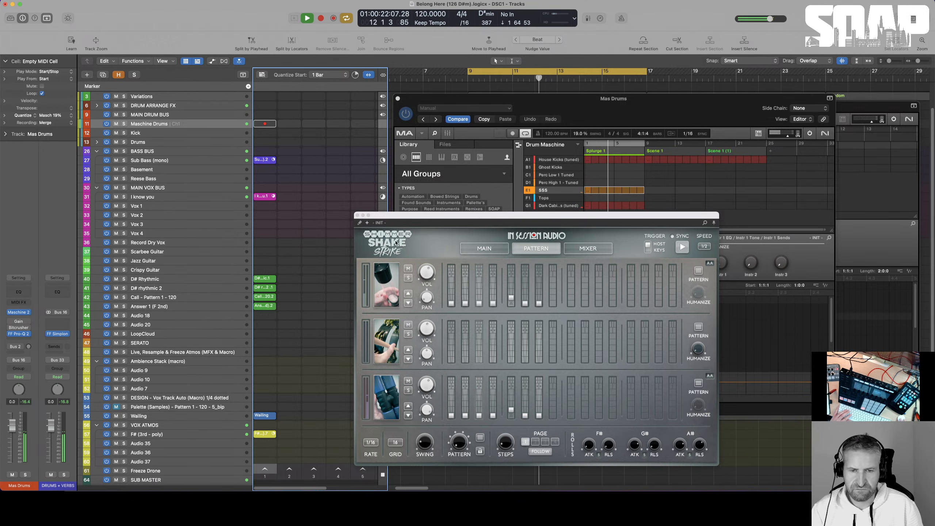
- Lengthen the SSS group's Pattern 1 to 2:0:0, show its Transient Master settings and close the Shimmer Shake Strike window
{"action": "left_click", "coordinate": [768, 250]}
{"action": "key", "text": "space"}
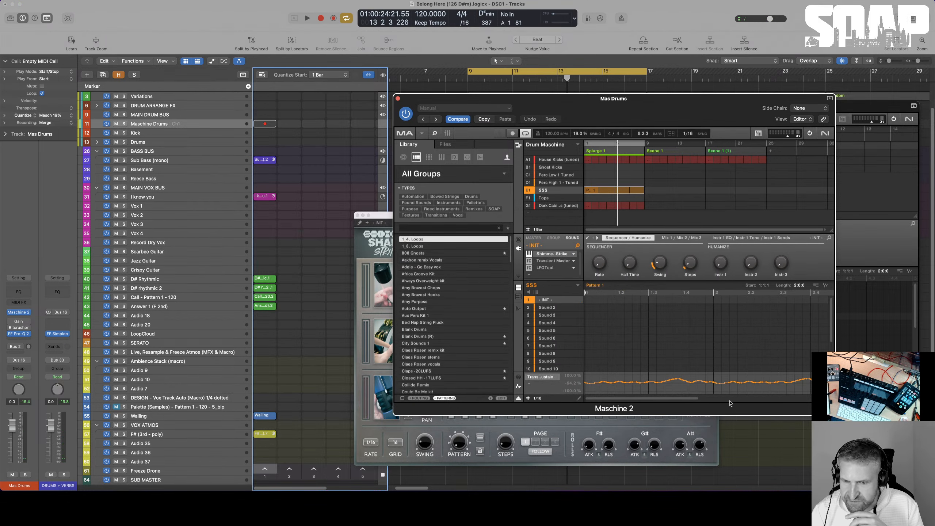
{"action": "left_click_drag", "start_coordinate": [684, 398], "coordinate": [687, 390]}
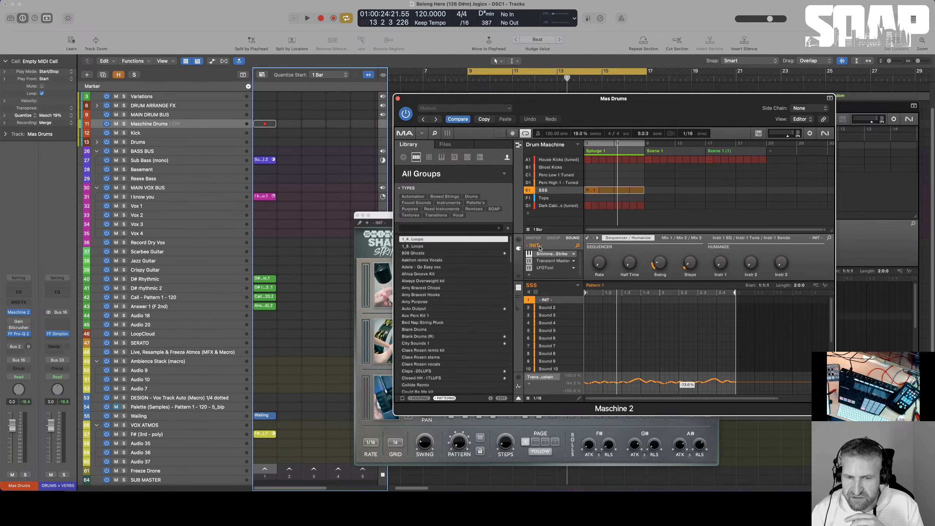
{"action": "left_click", "coordinate": [550, 263]}
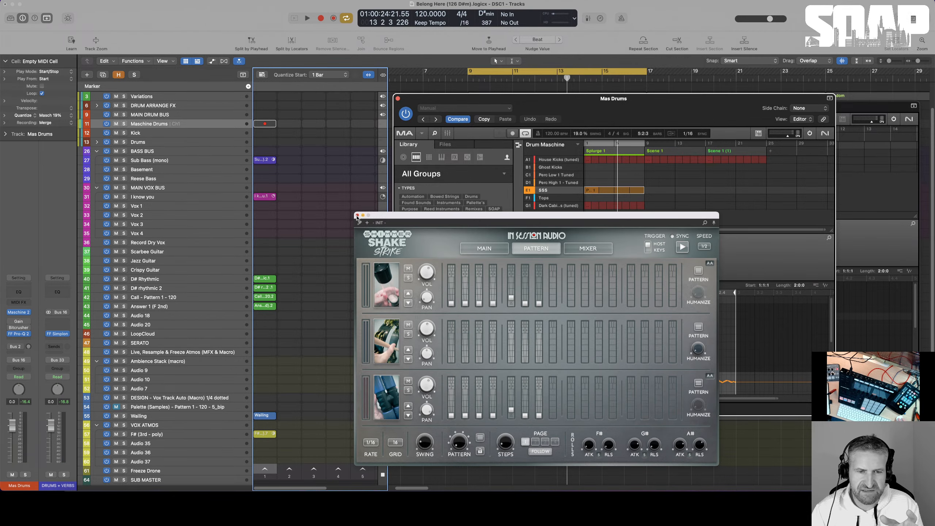
{"action": "left_click", "coordinate": [357, 216]}
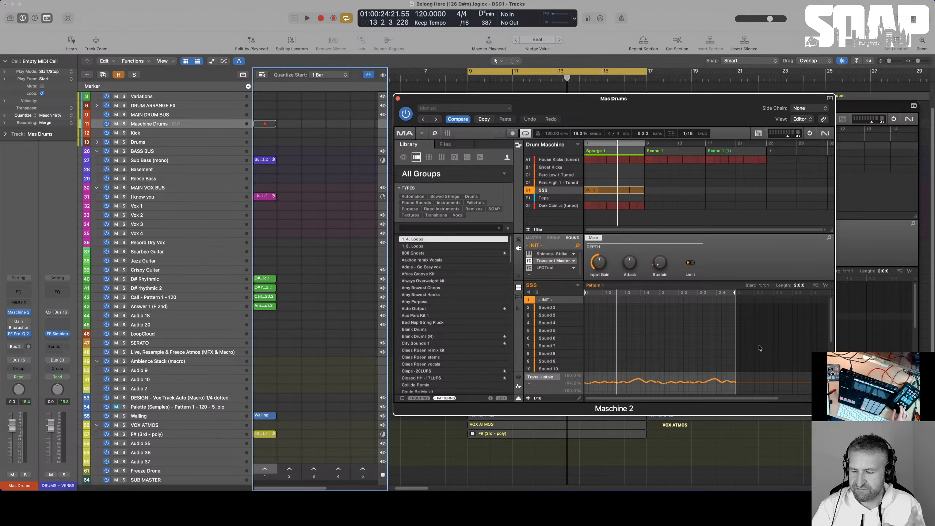
- Play the loop to check the longer SSS pattern, stopping the I know you cell before halting playback
{"action": "key", "text": "space"}
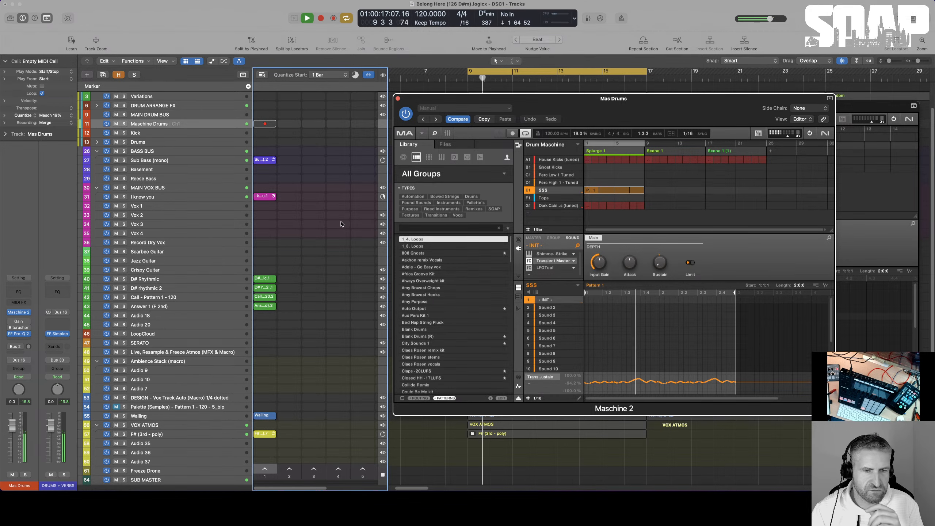
{"action": "left_click", "coordinate": [270, 196]}
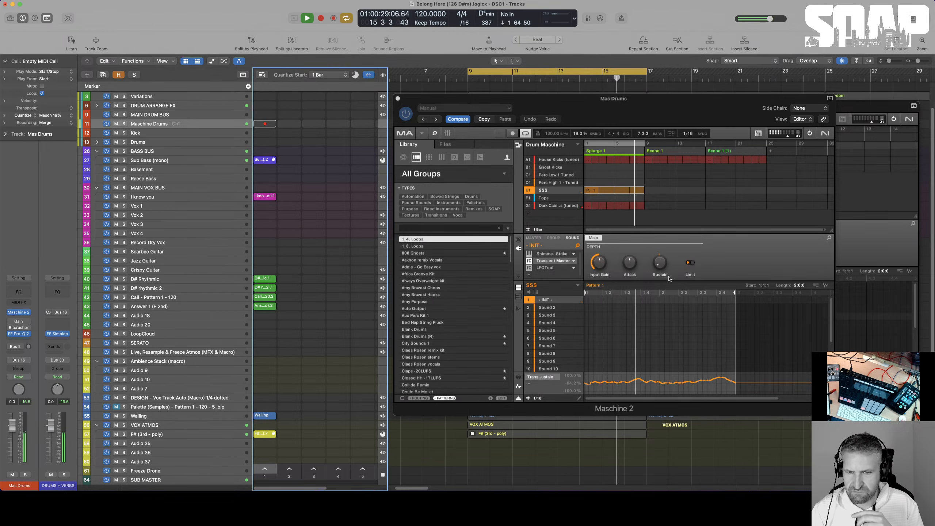
{"action": "key", "text": "space"}
- Load the Sidechain-3 preset in the SSS group's LFOTool and slightly reduce its volume modulation amount while the loop plays
{"action": "left_click", "coordinate": [548, 267]}
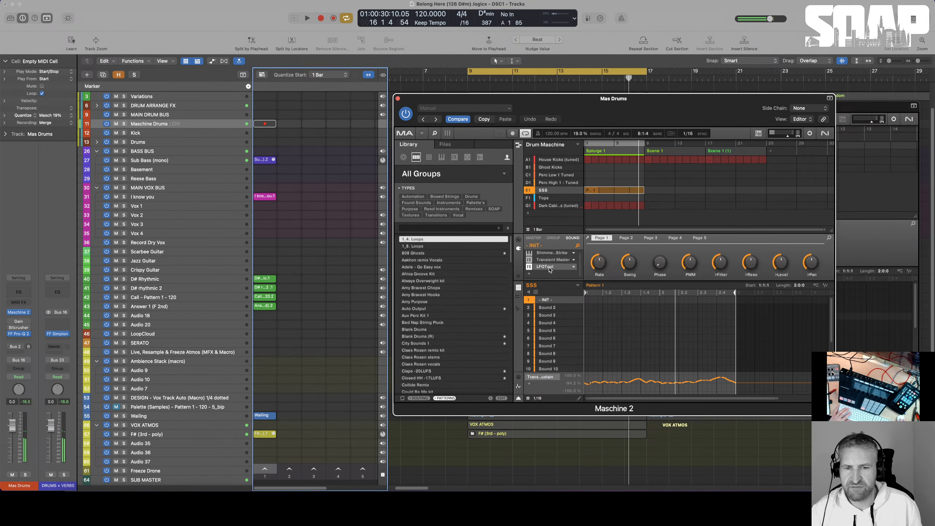
{"action": "left_click", "coordinate": [548, 268]}
{"action": "left_click_drag", "start_coordinate": [143, 16], "coordinate": [387, 160]}
{"action": "left_click", "coordinate": [490, 171]}
{"action": "mouse_move", "coordinate": [493, 191]}
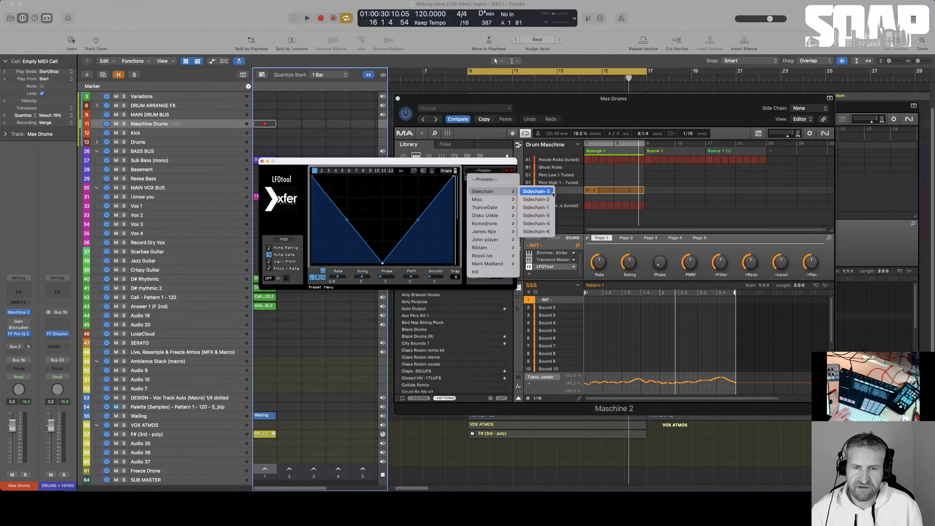
{"action": "left_click", "coordinate": [548, 192]}
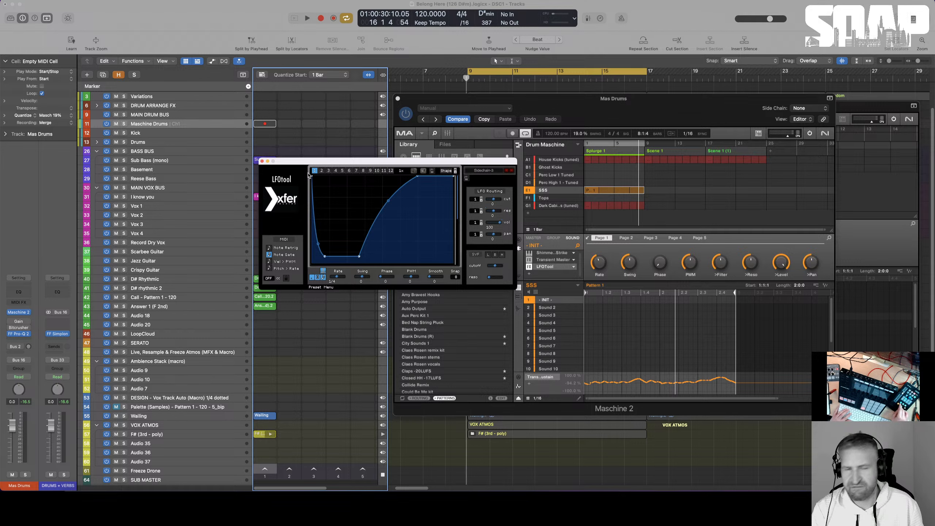
{"action": "key", "text": "space"}
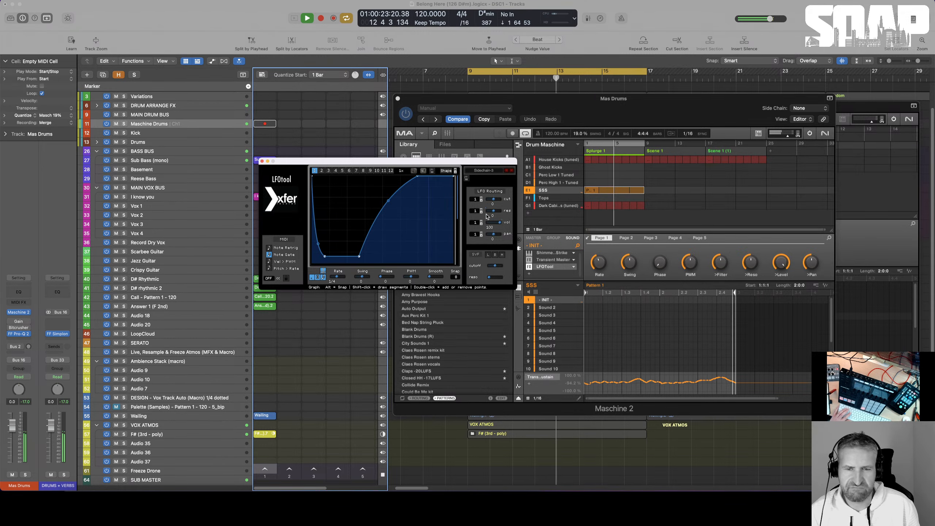
{"action": "left_click_drag", "start_coordinate": [500, 222], "coordinate": [497, 224]}
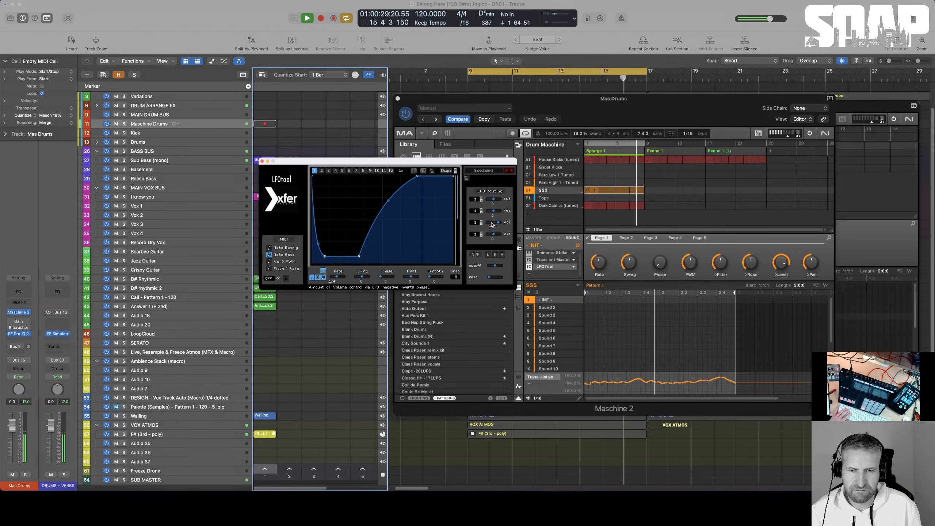
- Select the Tops group and filter the one-shot library to Loops of the Top type
{"action": "left_click", "coordinate": [551, 199]}
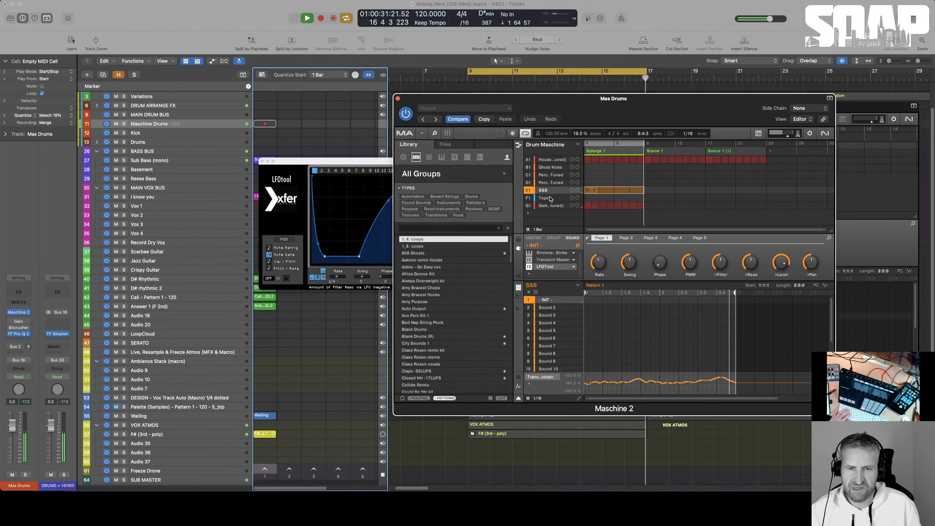
{"action": "left_click", "coordinate": [551, 200]}
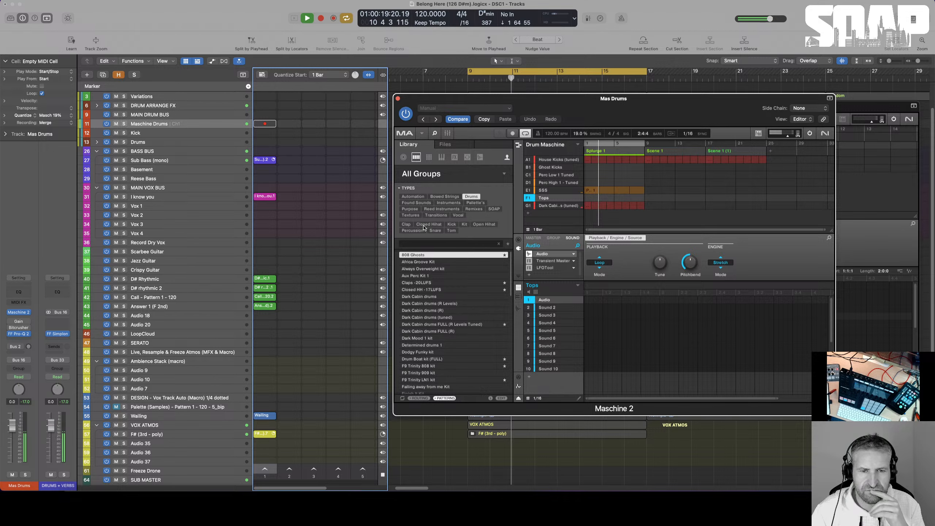
{"action": "left_click", "coordinate": [480, 157]}
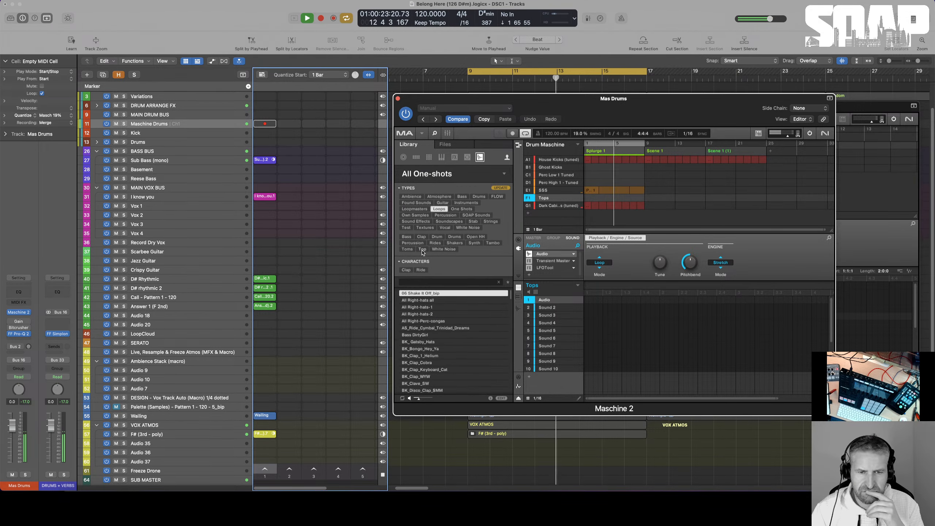
{"action": "left_click", "coordinate": [422, 250]}
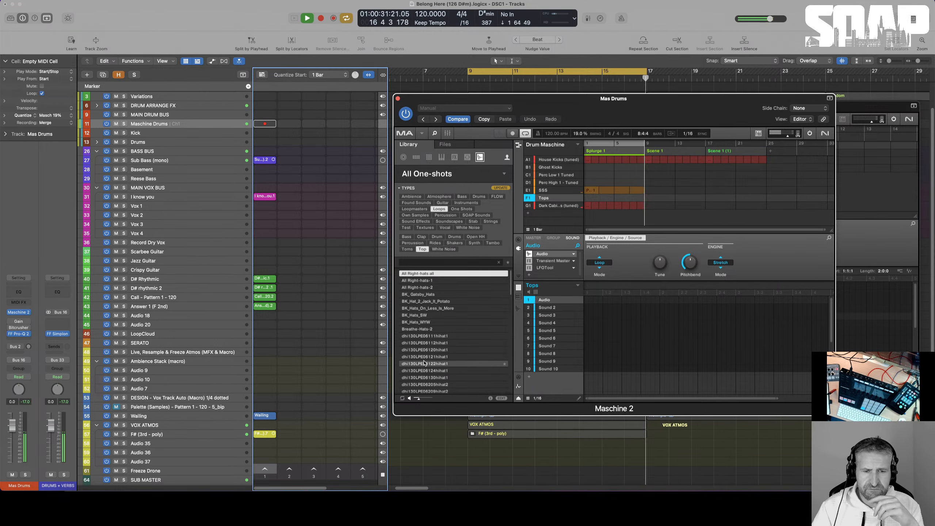
- Audition the dhi130 hi-hat loops, from the hihat1 variants through the hihat11 variants, against the playing groove
{"action": "left_click", "coordinate": [453, 364]}
{"action": "scroll", "coordinate": [454, 333], "scroll_direction": "down", "scroll_amount": 3}
{"action": "left_click", "coordinate": [432, 336]}
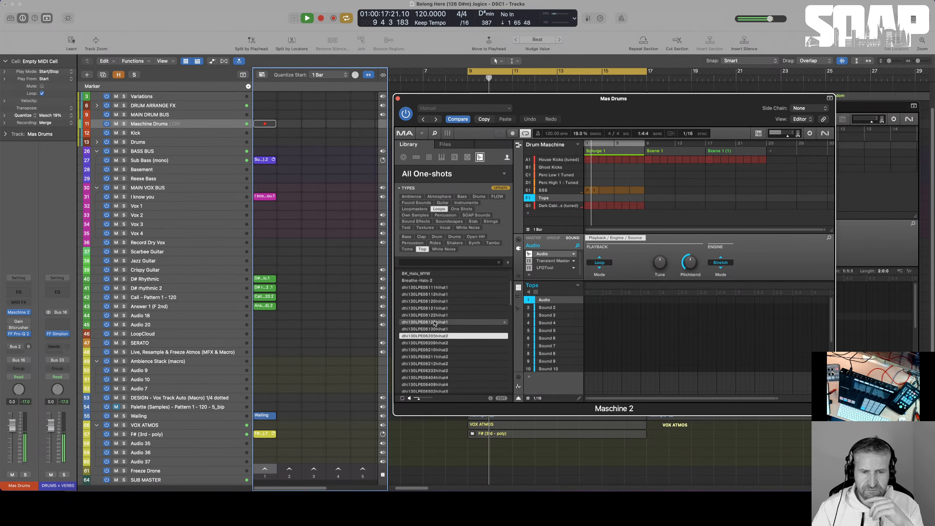
{"action": "scroll", "coordinate": [428, 323], "scroll_direction": "down", "scroll_amount": 4}
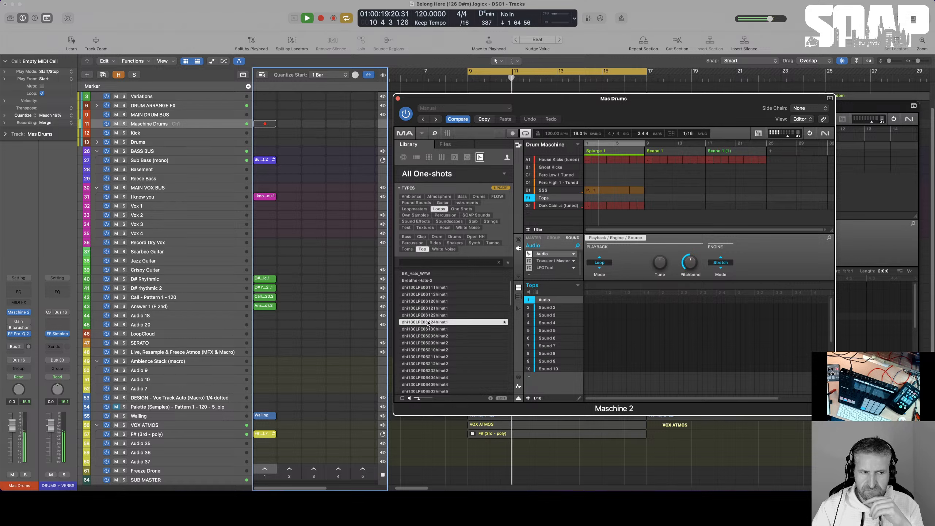
{"action": "left_click", "coordinate": [438, 329]}
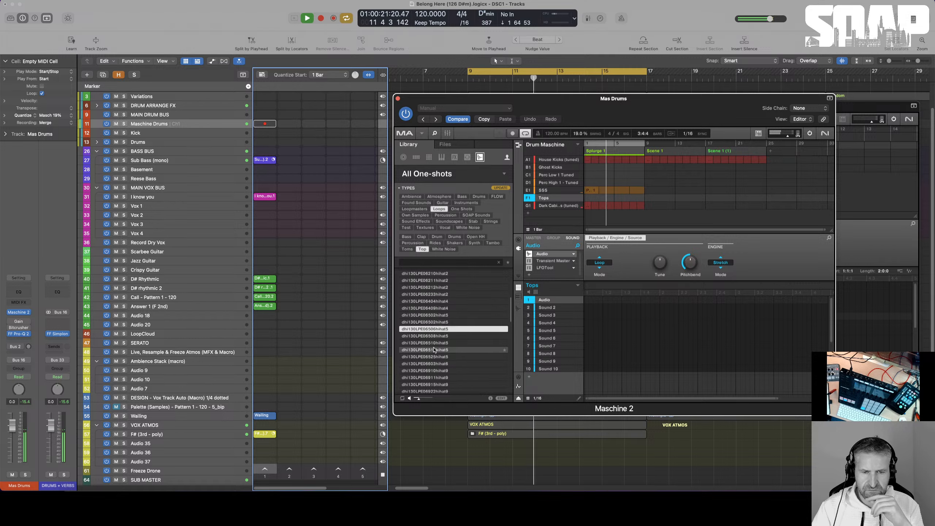
{"action": "left_click", "coordinate": [431, 350]}
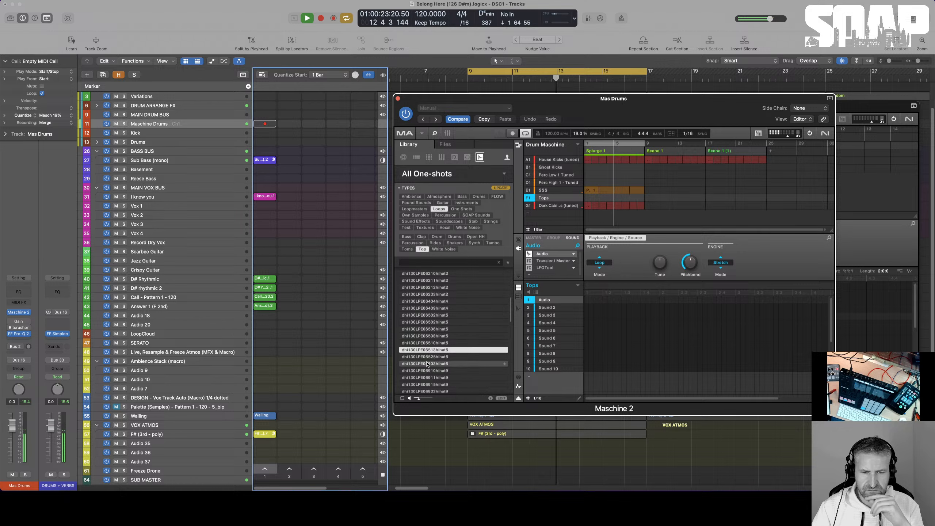
{"action": "left_click", "coordinate": [428, 364]}
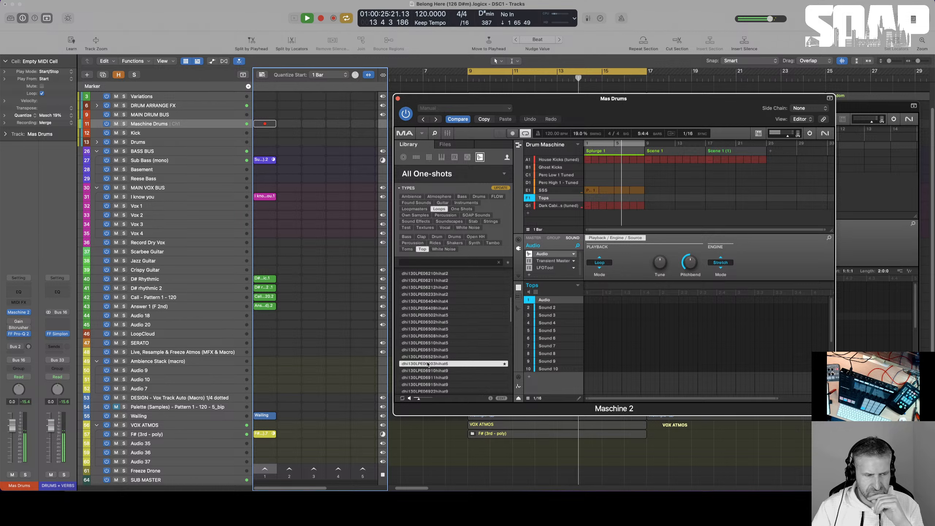
{"action": "scroll", "coordinate": [428, 362], "scroll_direction": "down", "scroll_amount": 5}
{"action": "left_click", "coordinate": [425, 322]}
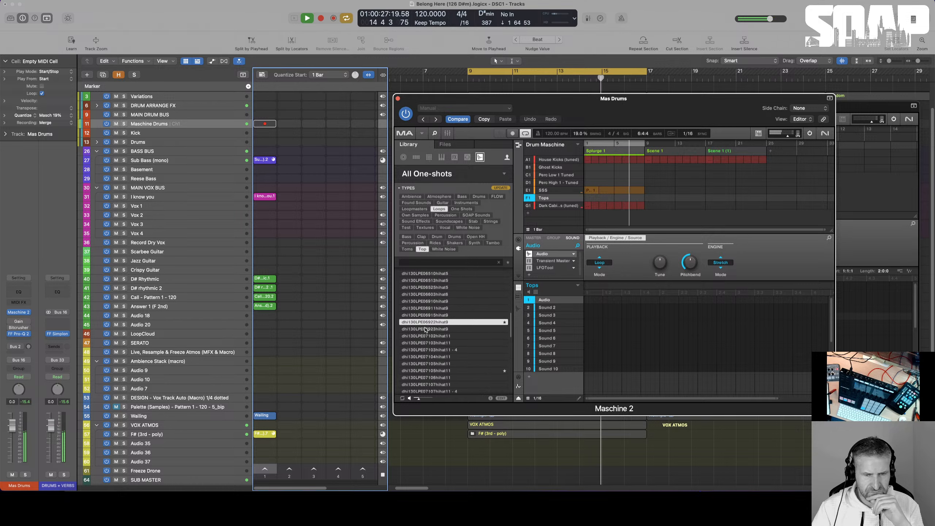
{"action": "left_click", "coordinate": [426, 336]}
{"action": "left_click", "coordinate": [428, 356]}
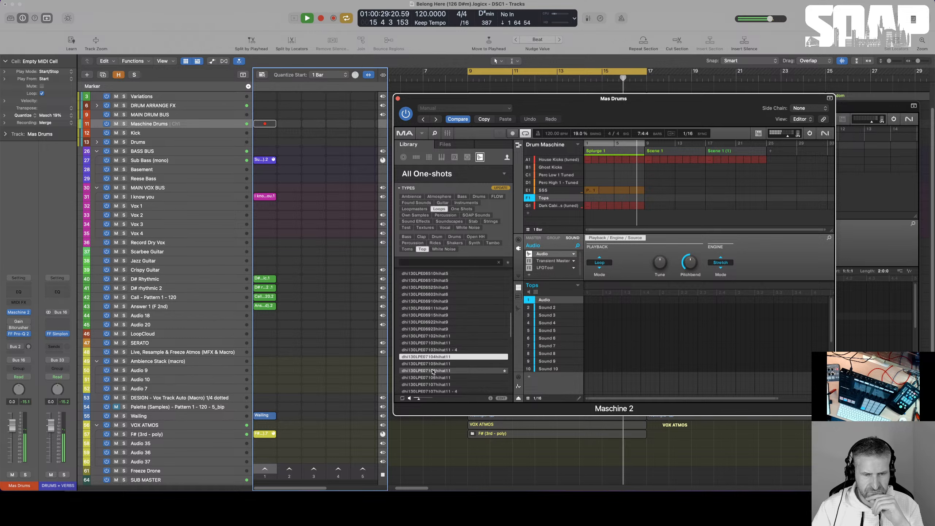
{"action": "scroll", "coordinate": [432, 369], "scroll_direction": "down", "scroll_amount": 5}
{"action": "left_click", "coordinate": [431, 364]}
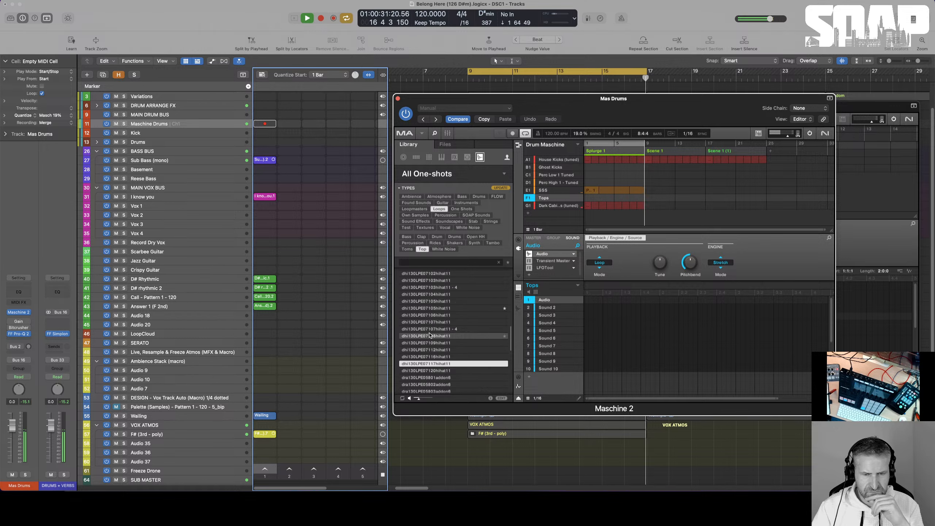
{"action": "left_click", "coordinate": [429, 336]}
{"action": "left_click", "coordinate": [429, 315]}
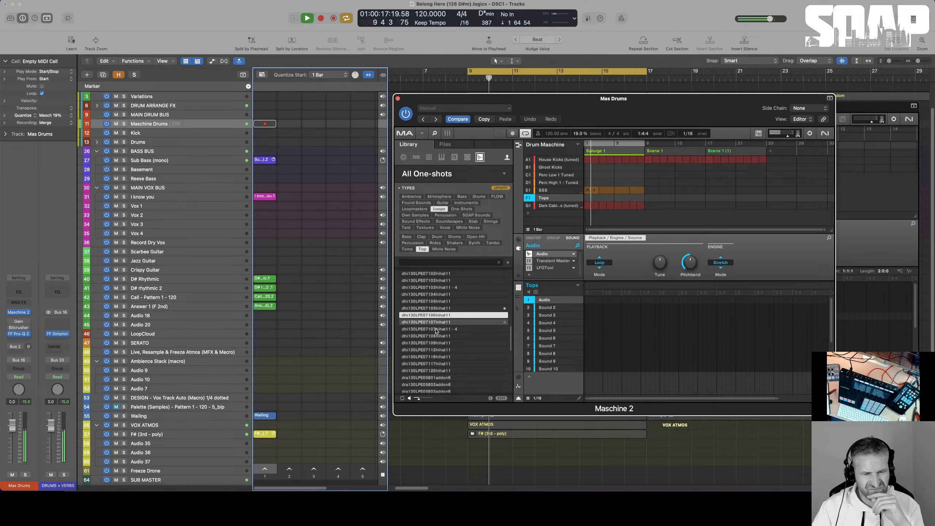
{"action": "left_click", "coordinate": [433, 357]}
{"action": "scroll", "coordinate": [434, 344], "scroll_direction": "down", "scroll_amount": 6}
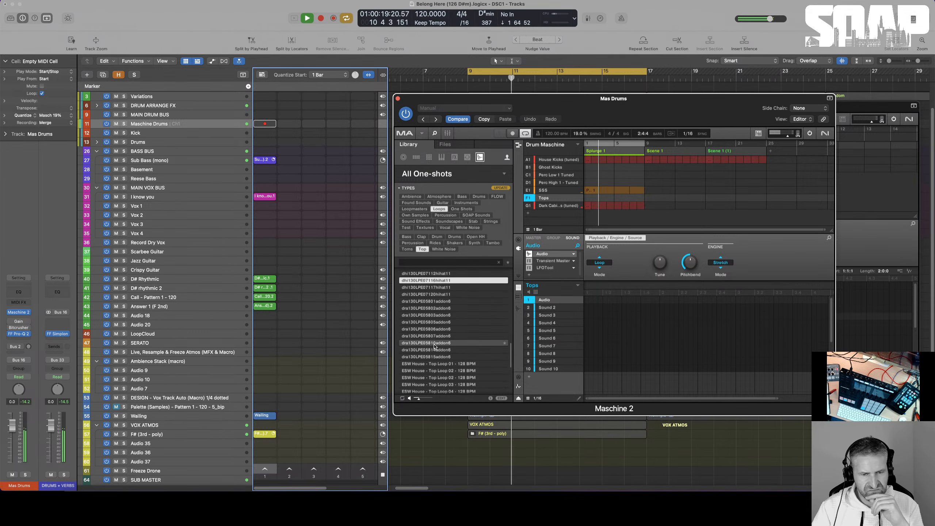
- Audition the dra130 addon6 loops and the ESW House top loops while the groove plays
{"action": "left_click", "coordinate": [434, 343]}
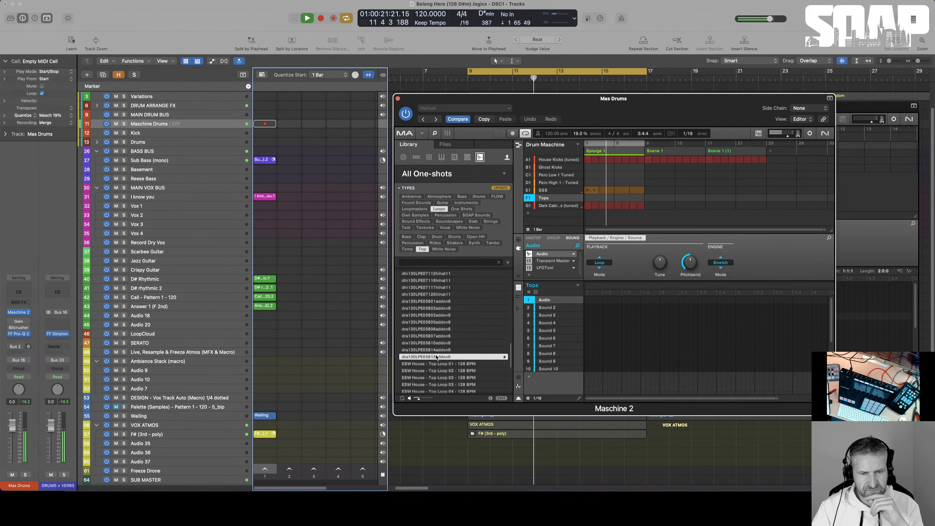
{"action": "left_click", "coordinate": [436, 336]}
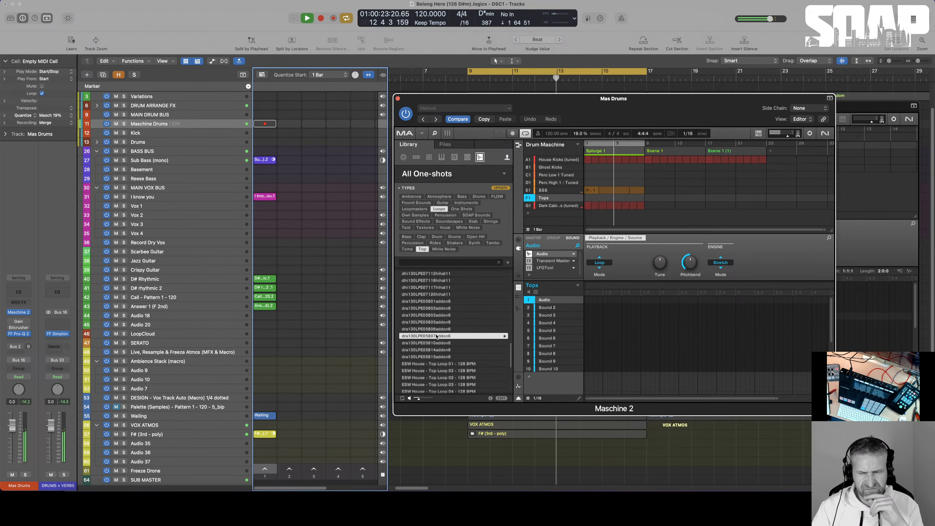
{"action": "left_click", "coordinate": [438, 370]}
{"action": "scroll", "coordinate": [437, 361], "scroll_direction": "down", "scroll_amount": 4}
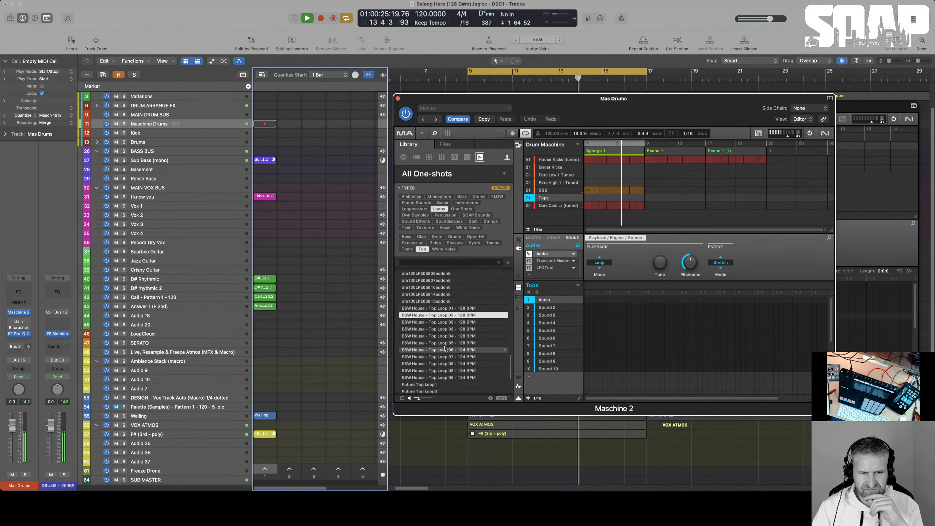
{"action": "left_click", "coordinate": [437, 336]}
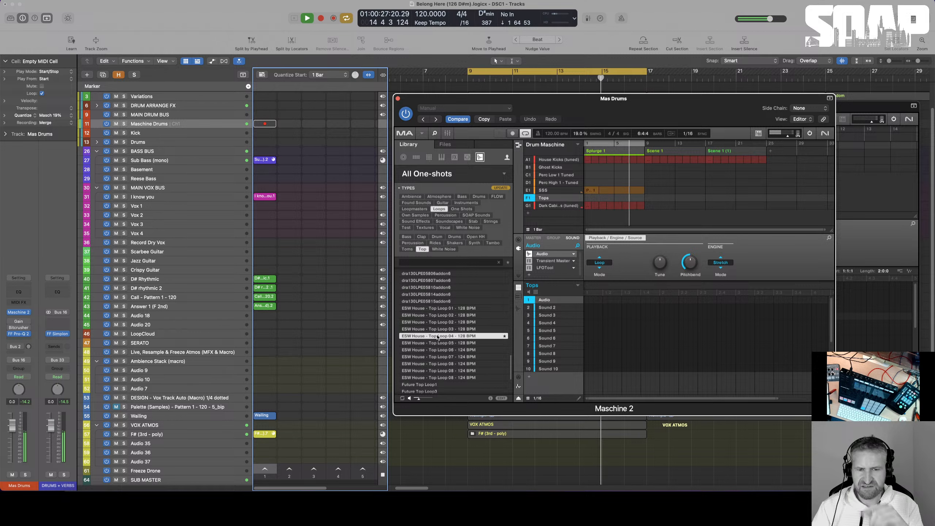
{"action": "left_click", "coordinate": [443, 357]}
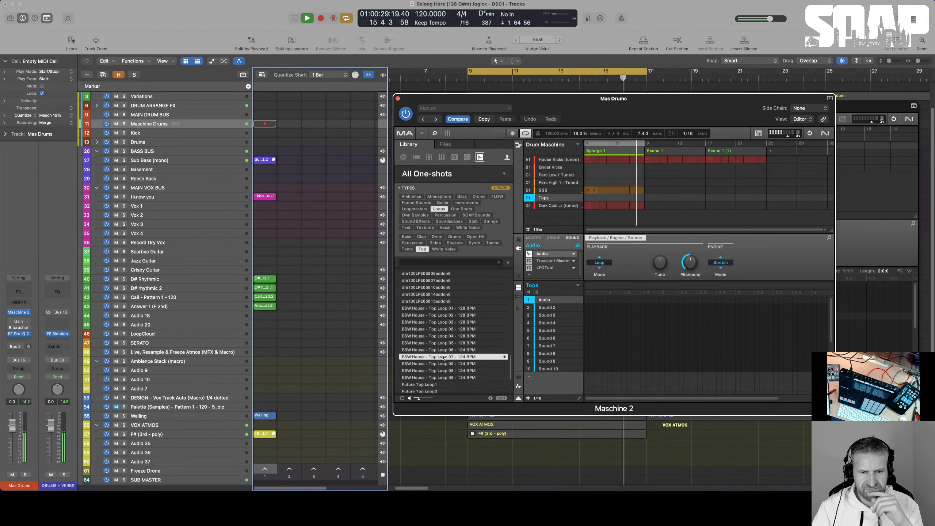
{"action": "left_click", "coordinate": [441, 371]}
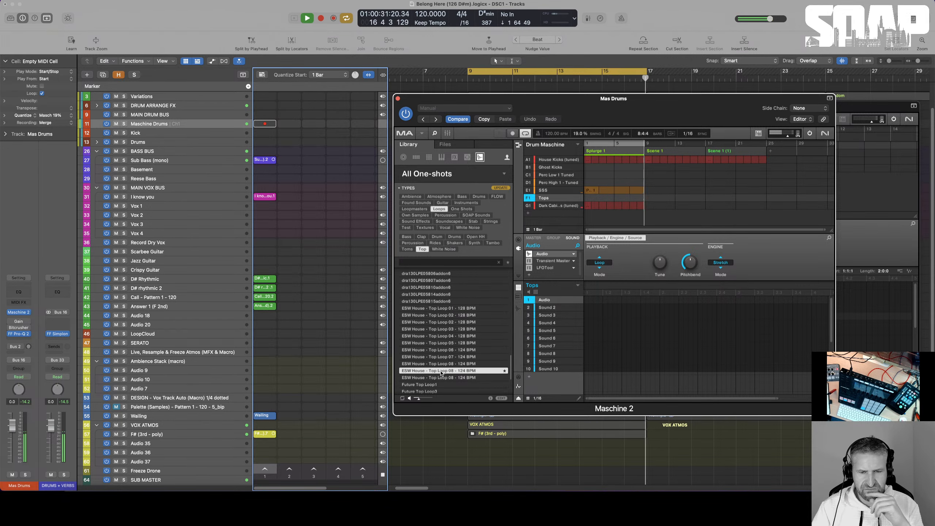
{"action": "scroll", "coordinate": [441, 373], "scroll_direction": "down", "scroll_amount": 5}
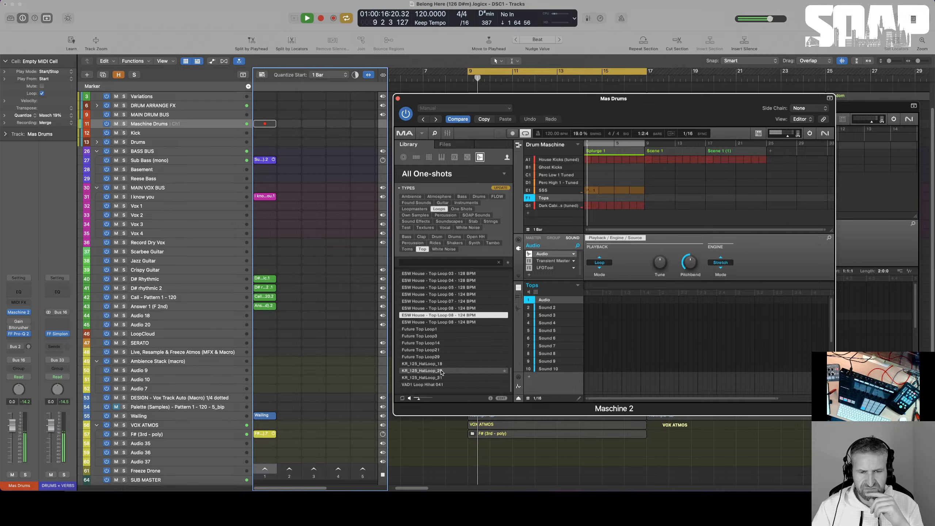
{"action": "left_click", "coordinate": [455, 323]}
- Compare the Future Top Loop samples and load Future Top Loop3 into the first sound of the Tops group
{"action": "left_click", "coordinate": [429, 329]}
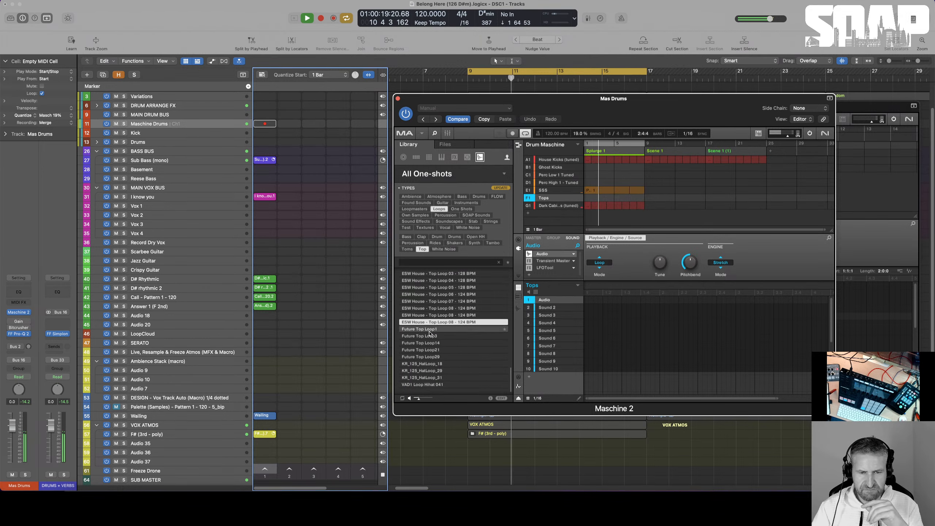
{"action": "left_click", "coordinate": [430, 342]}
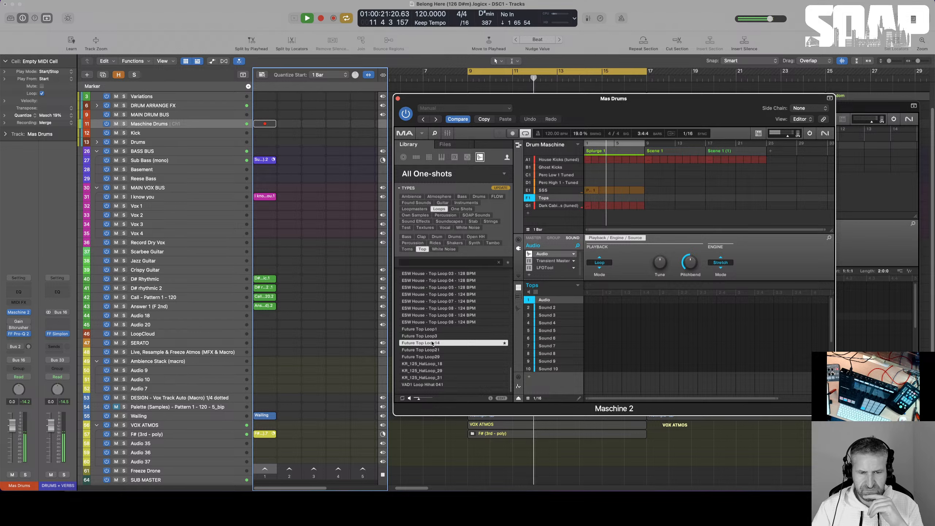
{"action": "left_click", "coordinate": [428, 350]}
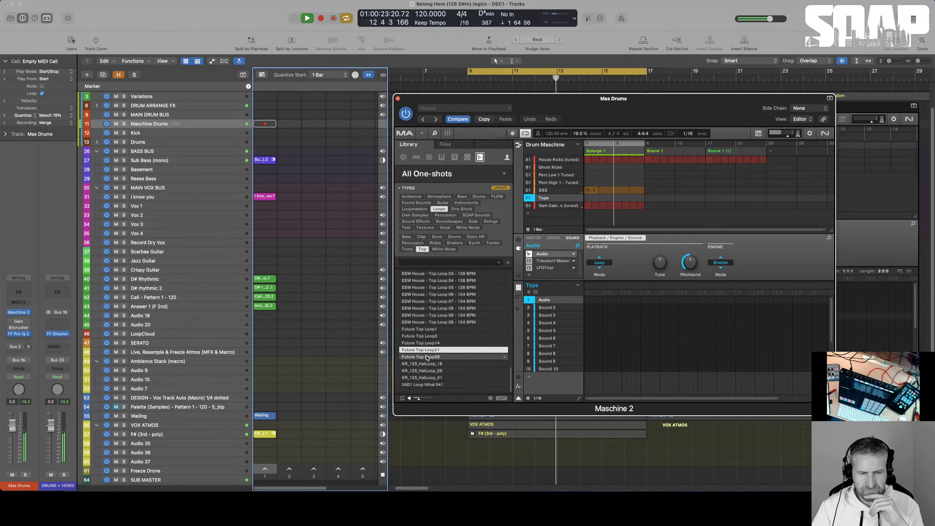
{"action": "left_click", "coordinate": [431, 343]}
{"action": "left_click", "coordinate": [434, 336]}
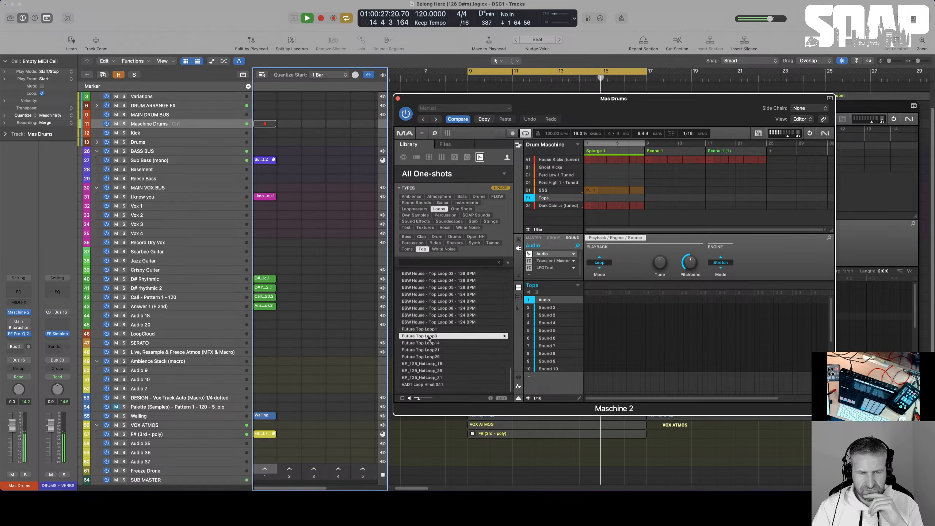
{"action": "double_click", "coordinate": [428, 336]}
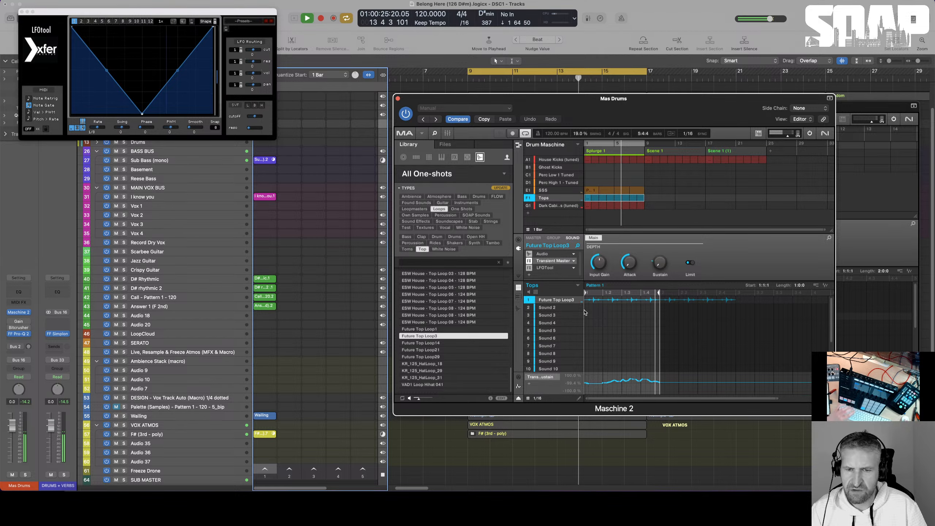
- Load the Sidechain-3 preset in the top loop's LFOTool, slightly reduce its volume modulation amount, then stop playback and close the plug-in window
{"action": "left_click", "coordinate": [550, 269]}
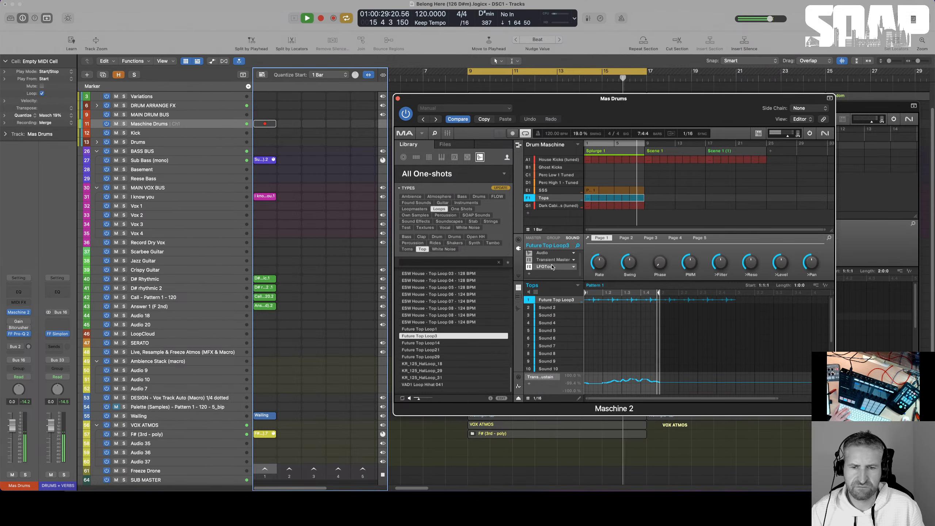
{"action": "left_click", "coordinate": [548, 268]}
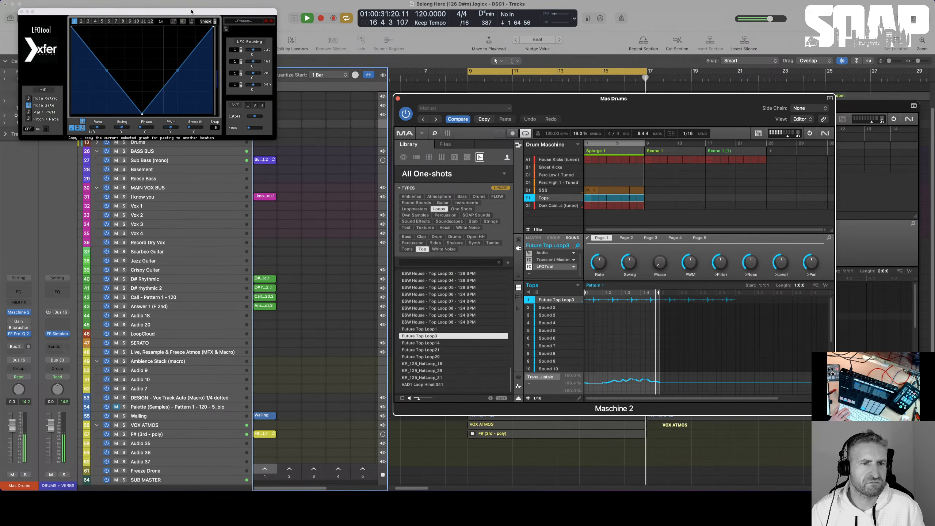
{"action": "left_click_drag", "start_coordinate": [194, 12], "coordinate": [476, 161]}
{"action": "left_click", "coordinate": [526, 168]}
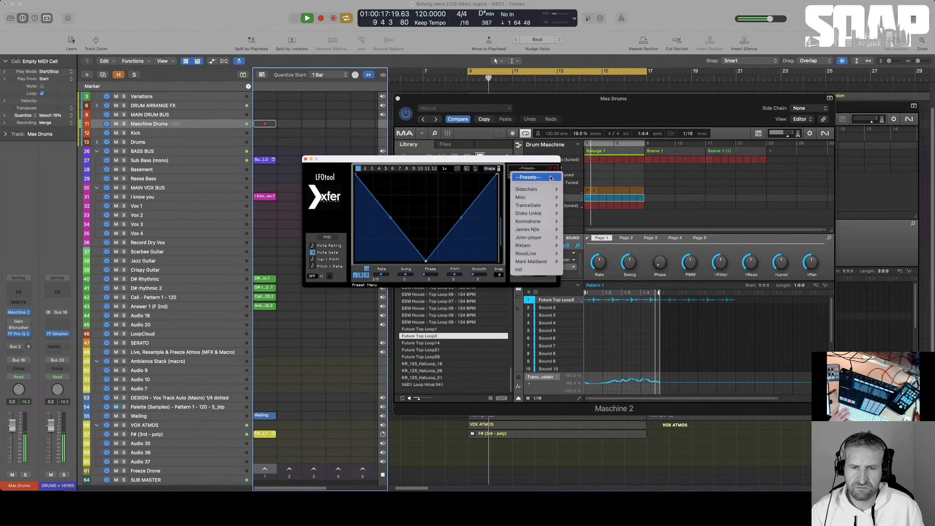
{"action": "mouse_move", "coordinate": [535, 189]}
{"action": "left_click", "coordinate": [574, 190]}
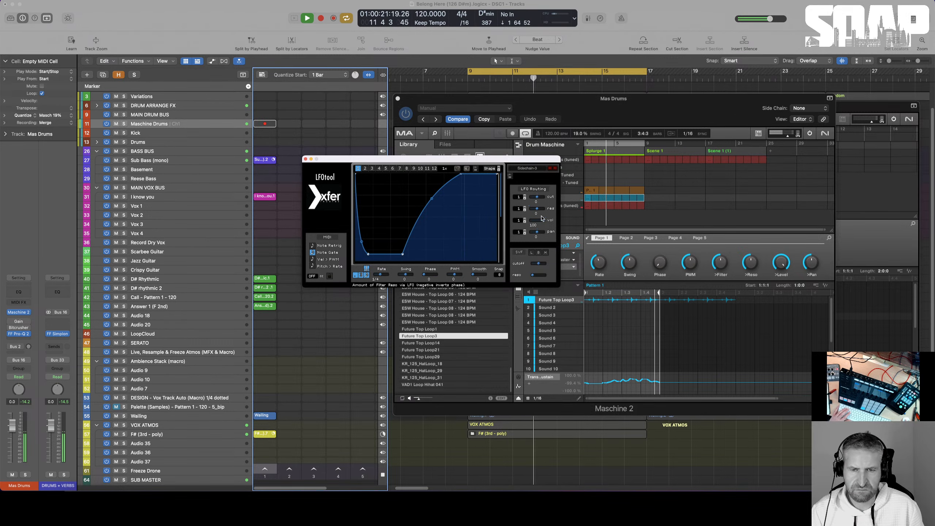
{"action": "left_click_drag", "start_coordinate": [544, 220], "coordinate": [539, 220]}
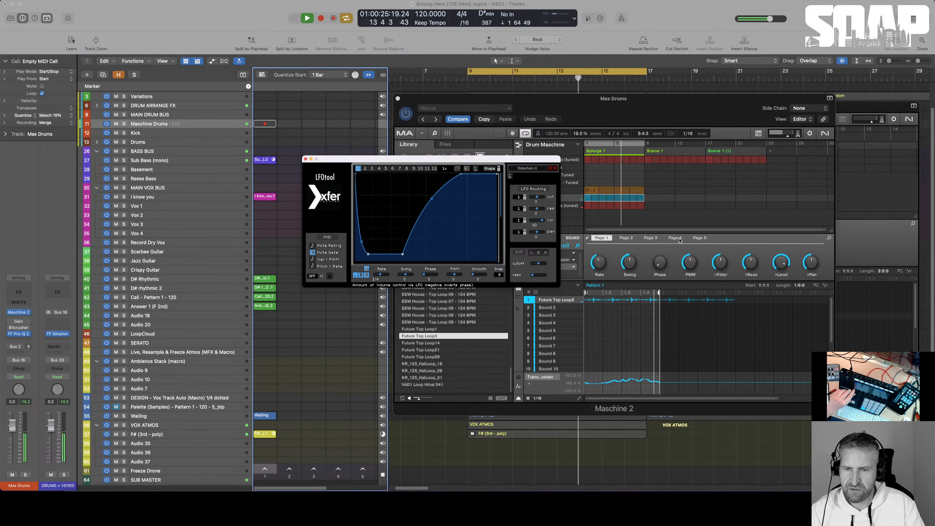
{"action": "key", "text": "space"}
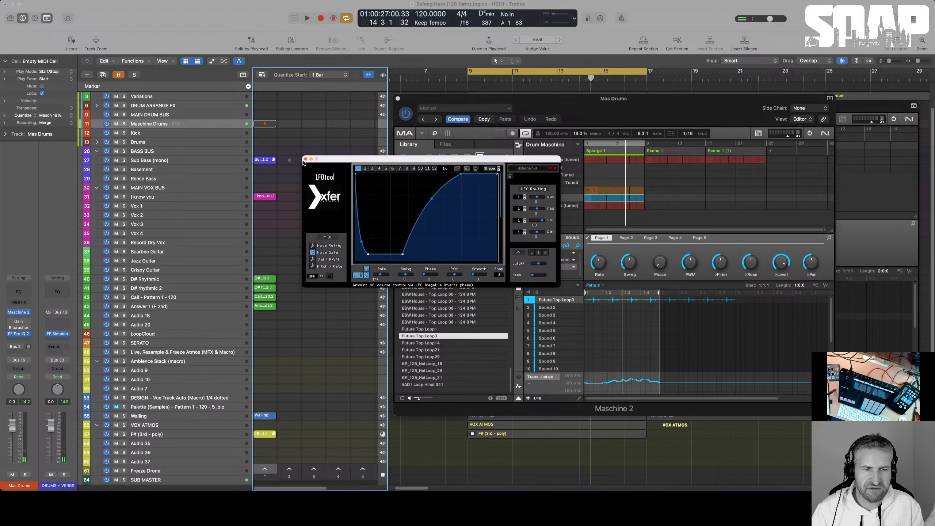
{"action": "left_click", "coordinate": [306, 160]}
- Add Maschine's internal Filter after LFOTool on the Future Top Loop3 sound and set its mode to HP
{"action": "left_click", "coordinate": [536, 276]}
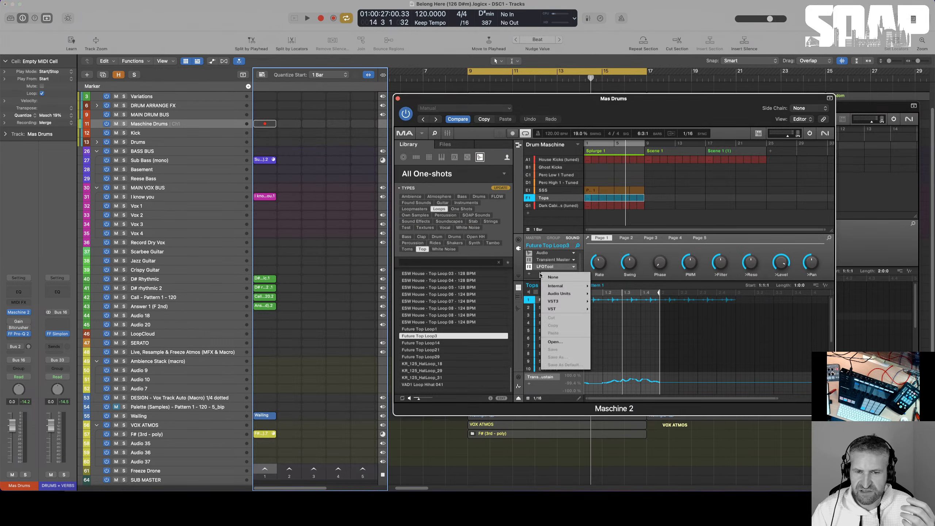
{"action": "mouse_move", "coordinate": [569, 287]}
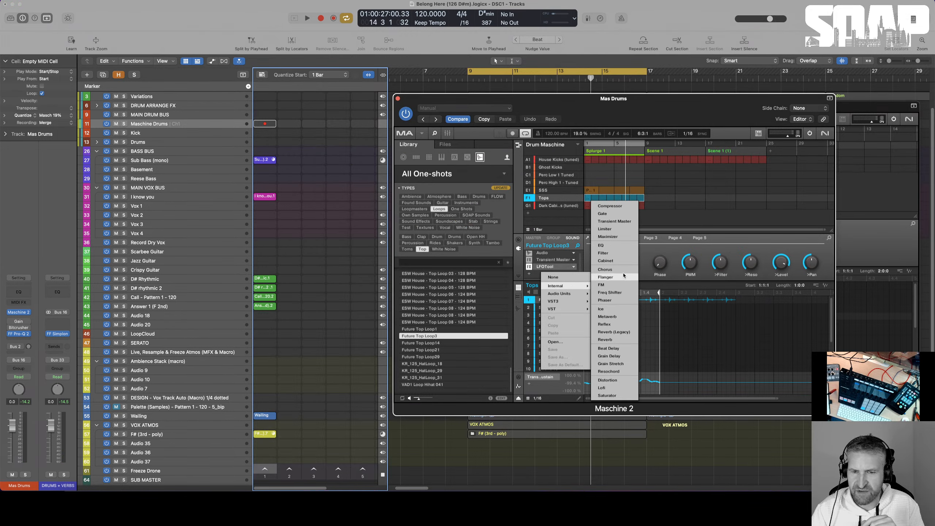
{"action": "left_click", "coordinate": [615, 253]}
{"action": "left_click", "coordinate": [605, 264]}
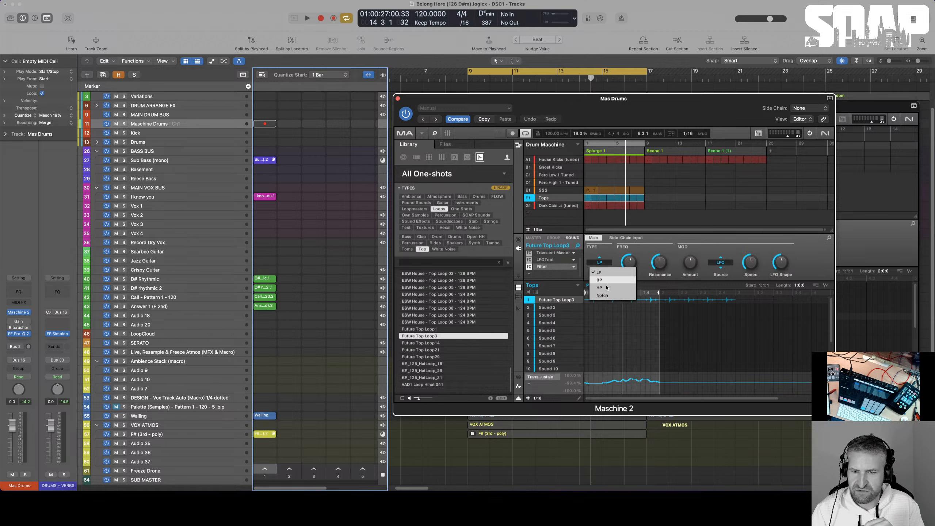
{"action": "left_click", "coordinate": [600, 288]}
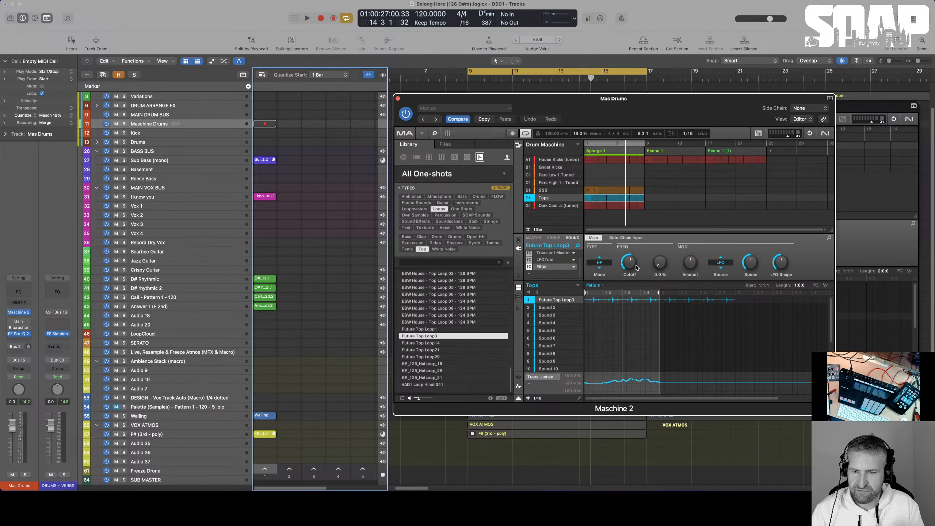
- Play the loop with the high-pass cutoff raised on the top loop and launch the I know you cell
{"action": "key", "text": "space"}
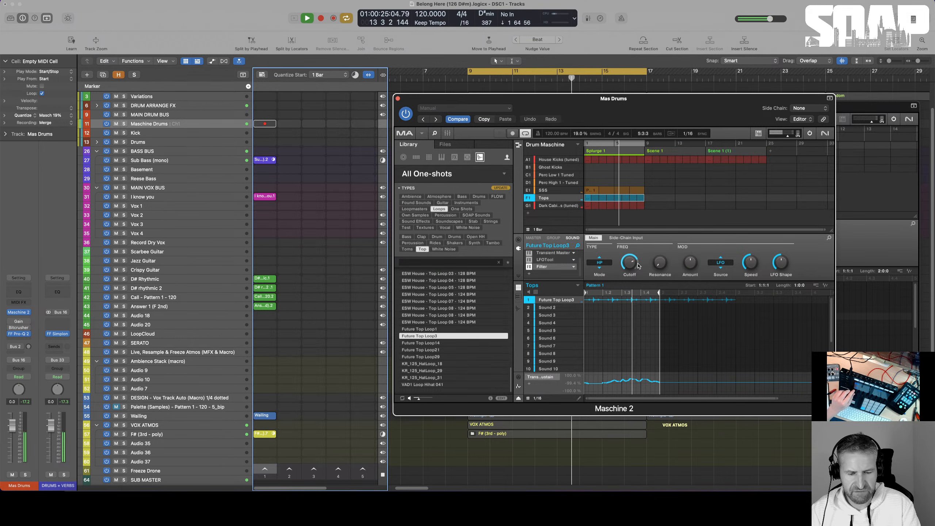
{"action": "key", "text": "XF86AudioRaiseVolume"}
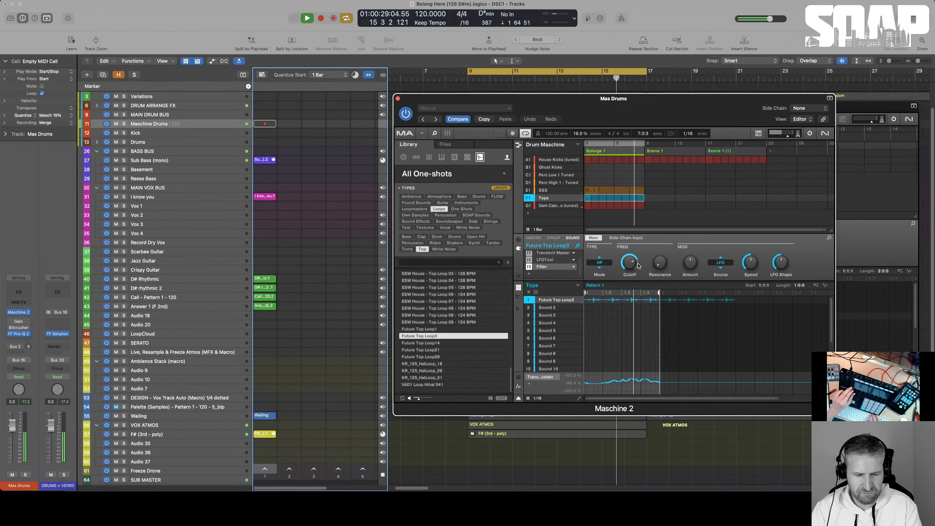
{"action": "left_click", "coordinate": [263, 197]}
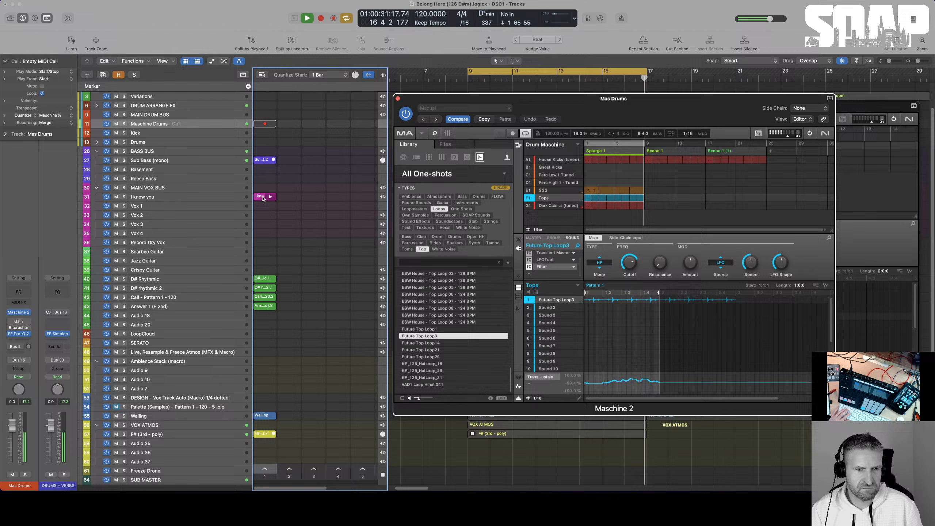
- Launch the D# Rhythmic cell and the Wailing cell over the running loop
{"action": "left_click", "coordinate": [271, 279]}
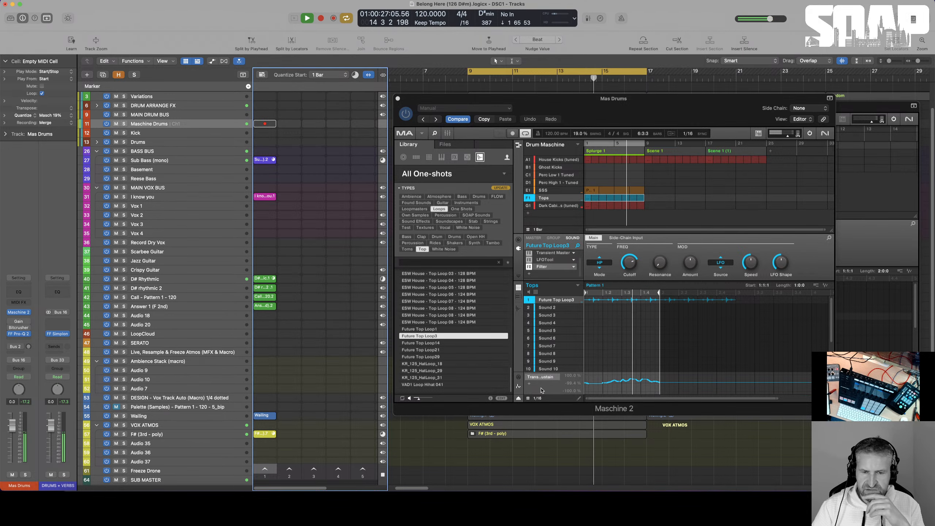
{"action": "scroll", "coordinate": [267, 403], "scroll_direction": "down", "scroll_amount": 3}
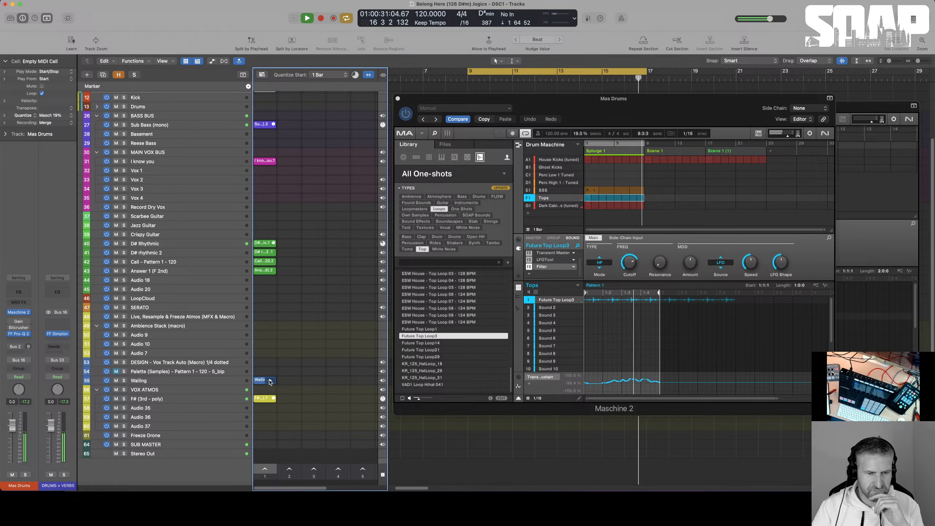
{"action": "left_click", "coordinate": [271, 381]}
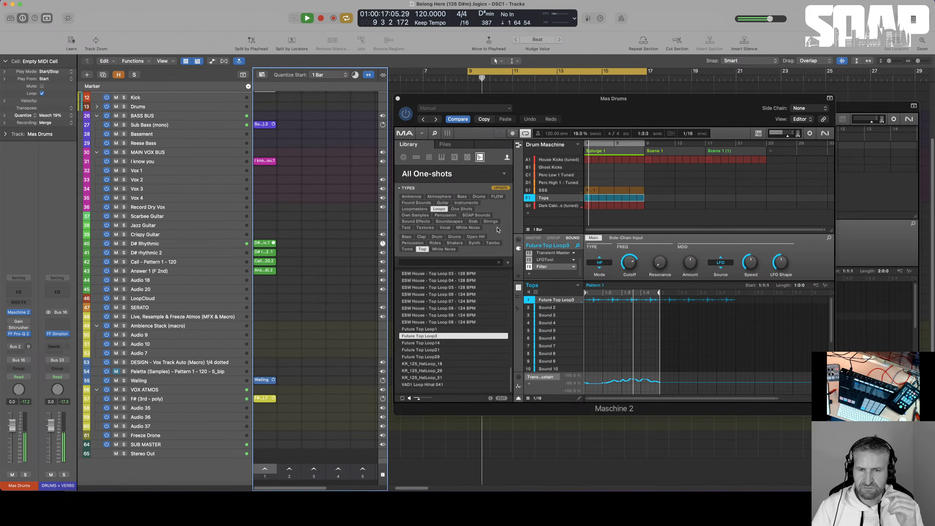
- Add a new group below Dark Cabin in Maschine and browse the factory group library filtered to Kits
{"action": "left_click", "coordinate": [526, 212]}
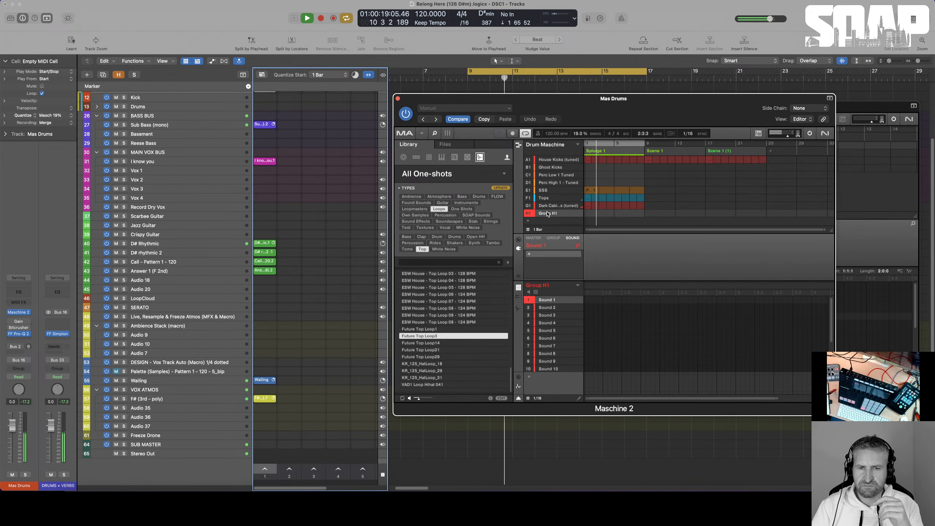
{"action": "left_click", "coordinate": [417, 157]}
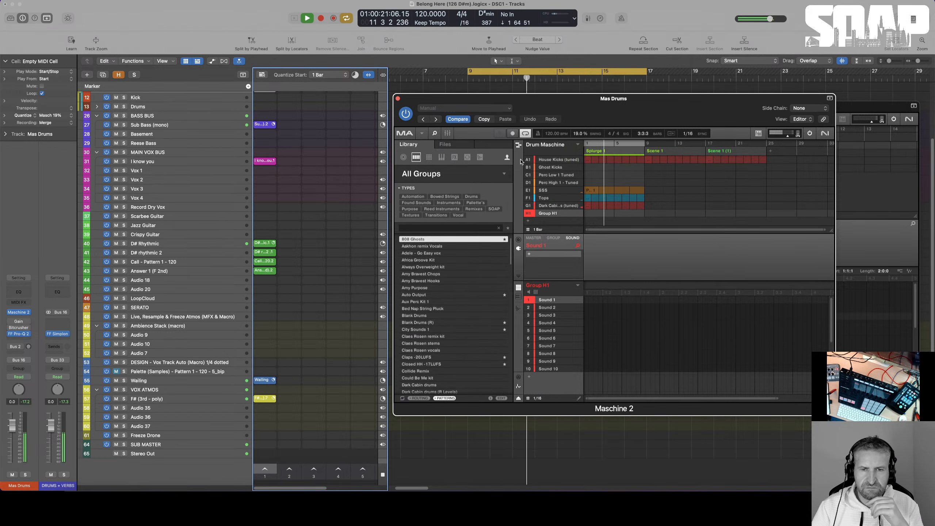
{"action": "left_click", "coordinate": [508, 159]}
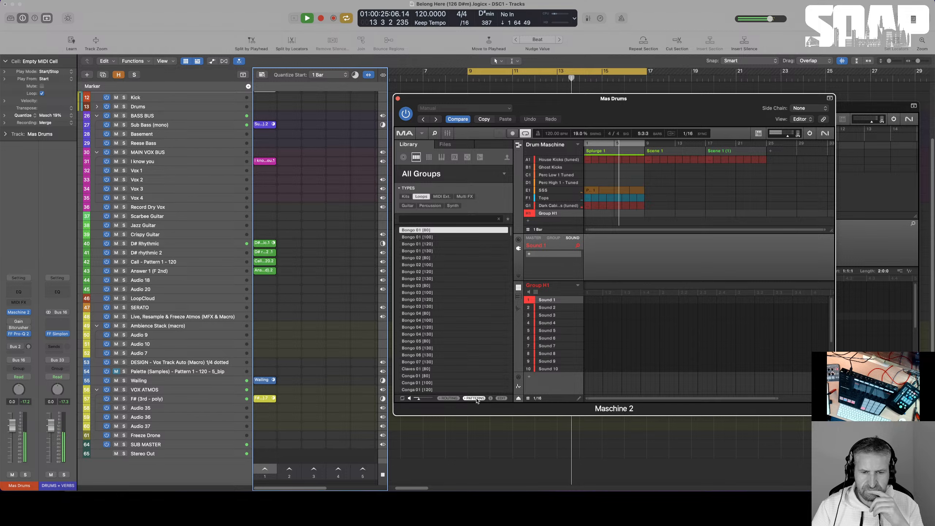
{"action": "left_click", "coordinate": [405, 196]}
{"action": "scroll", "coordinate": [441, 323], "scroll_direction": "down", "scroll_amount": 5}
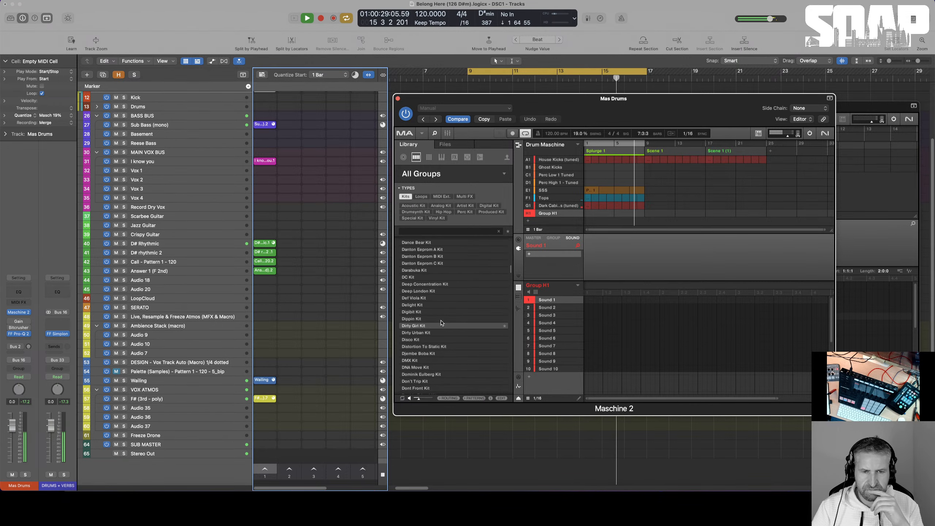
- Swap the Wailing cell for the Call - Pattern 1 cell and raise that track's sends to Bus 7 and Bus 11
{"action": "left_click", "coordinate": [271, 382]}
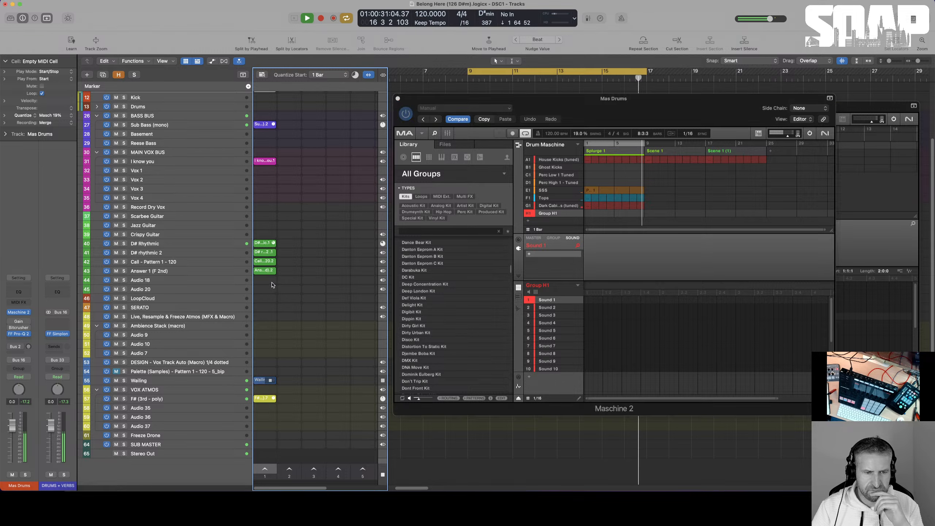
{"action": "left_click", "coordinate": [272, 261]}
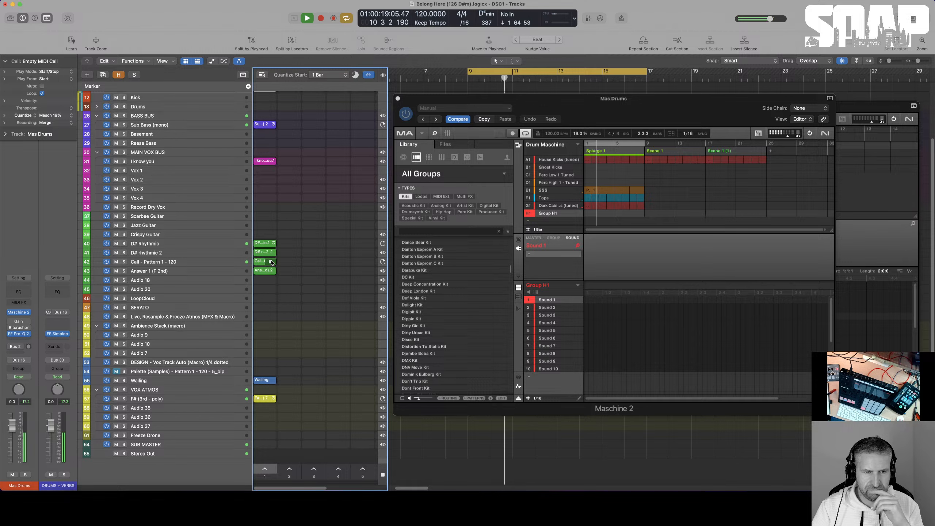
{"action": "left_click", "coordinate": [147, 262]}
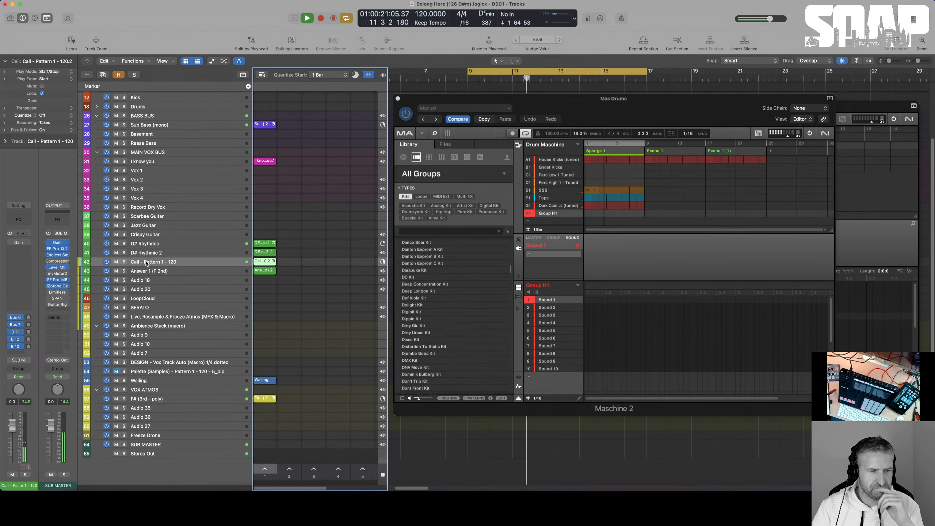
{"action": "left_click", "coordinate": [29, 325]}
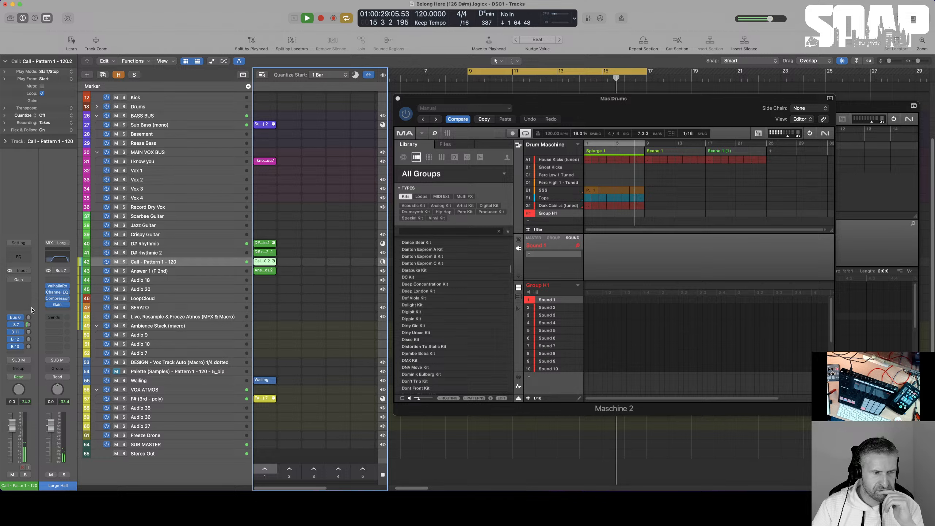
{"action": "left_click", "coordinate": [29, 332]}
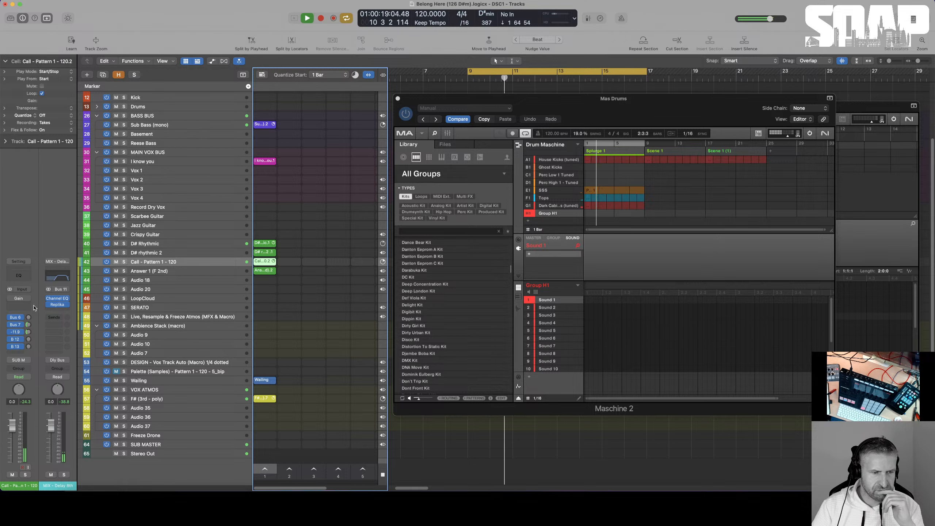
- Audition several drum kits, load Eclick Kit into the new group and record a ClosedHH Eclick 1 pattern
{"action": "scroll", "coordinate": [414, 333], "scroll_direction": "down", "scroll_amount": 5}
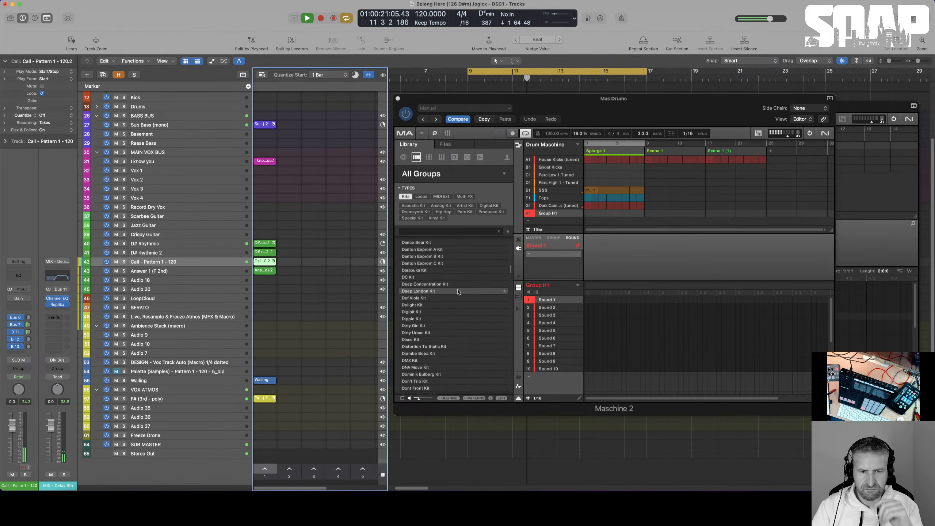
{"action": "scroll", "coordinate": [414, 333], "scroll_direction": "down", "scroll_amount": 5}
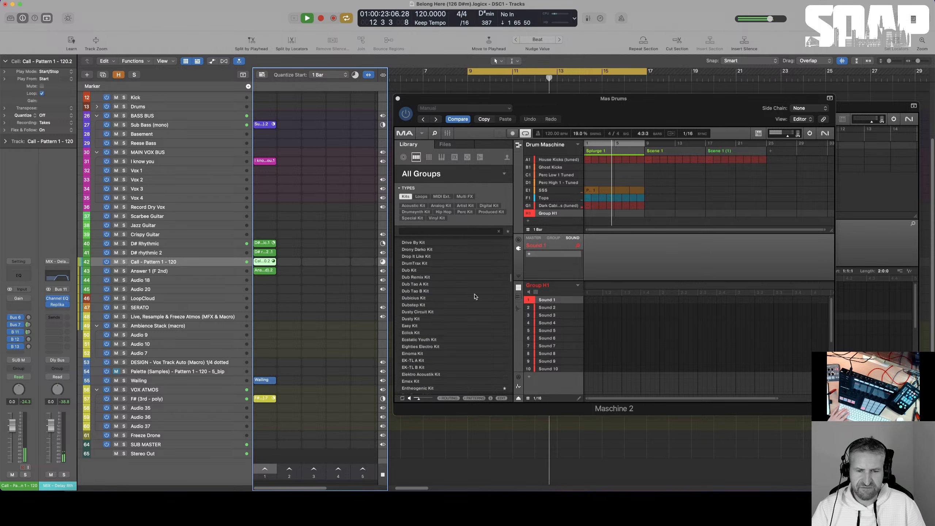
{"action": "left_click", "coordinate": [454, 311]}
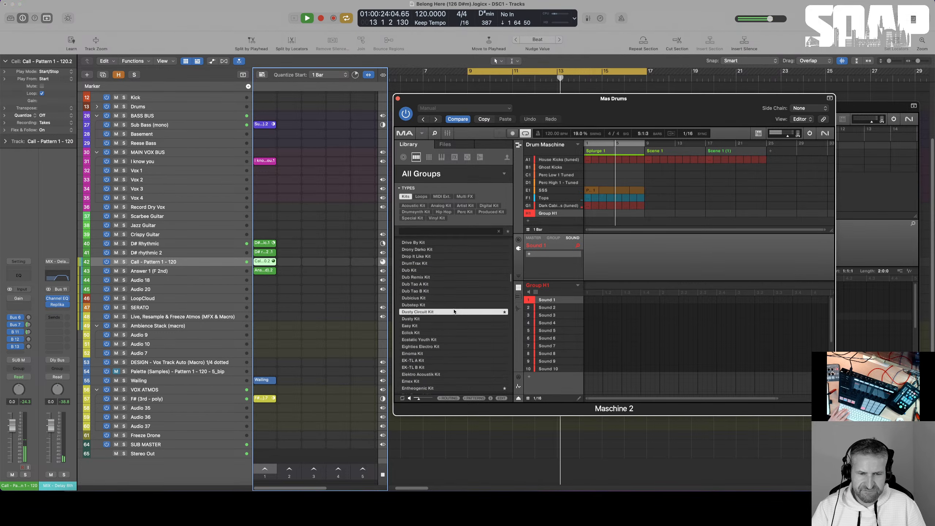
{"action": "left_click", "coordinate": [440, 298]}
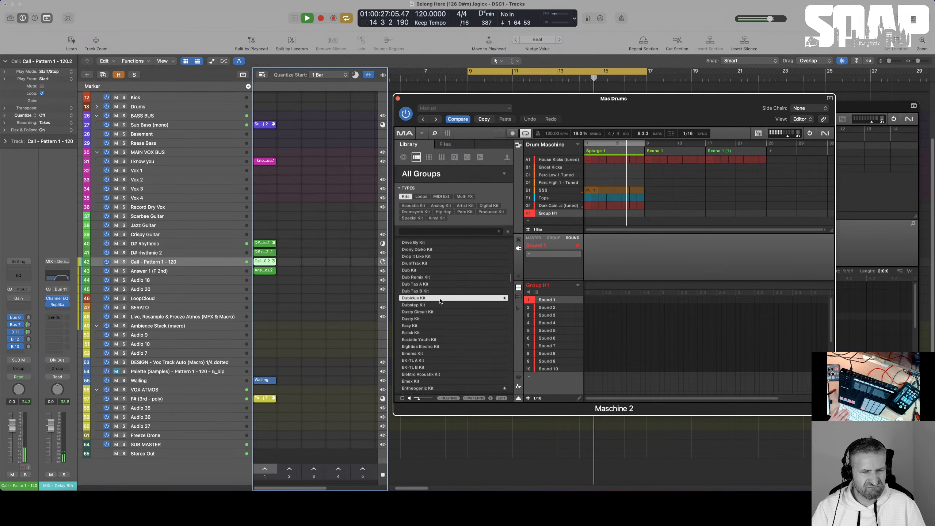
{"action": "left_click", "coordinate": [435, 332]}
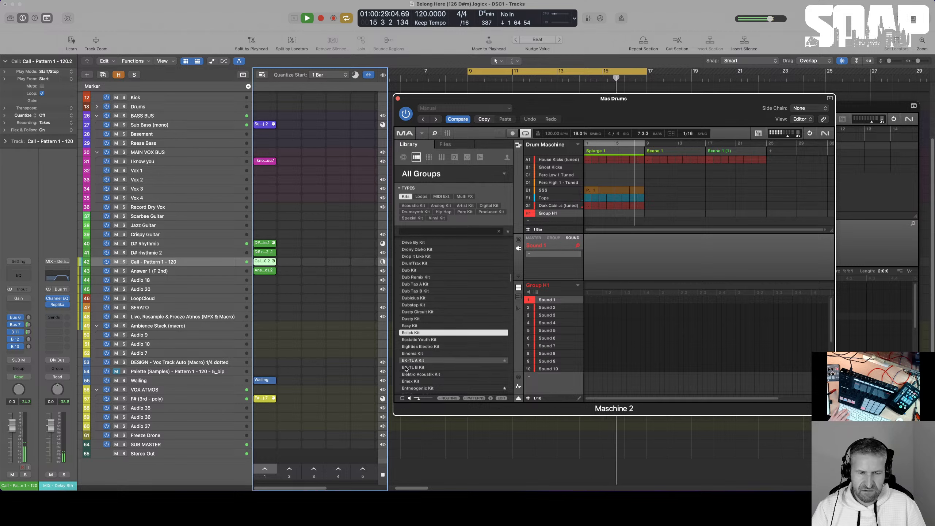
{"action": "double_click", "coordinate": [435, 332]}
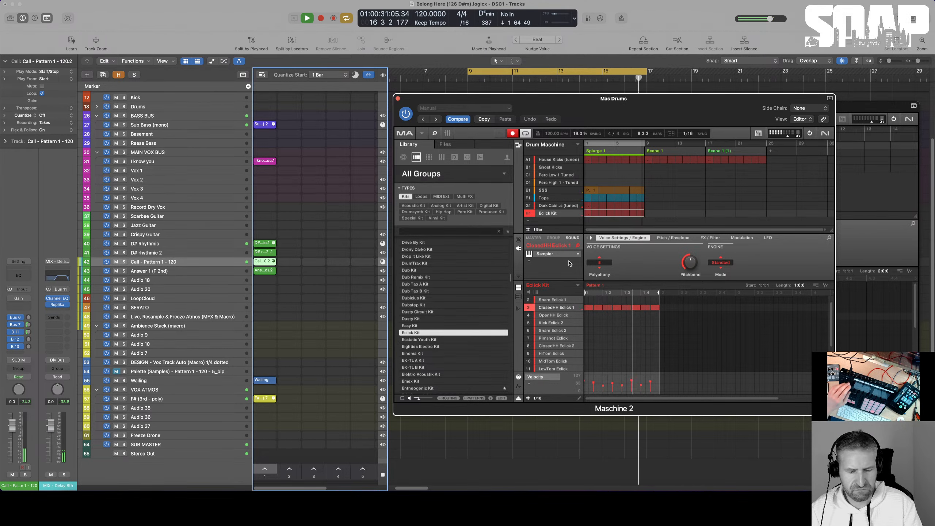
- Swap the playing Call - Pattern 1 cell for the Answer 1 cell and select the D# rhythmic 2 track
{"action": "left_click", "coordinate": [272, 268]}
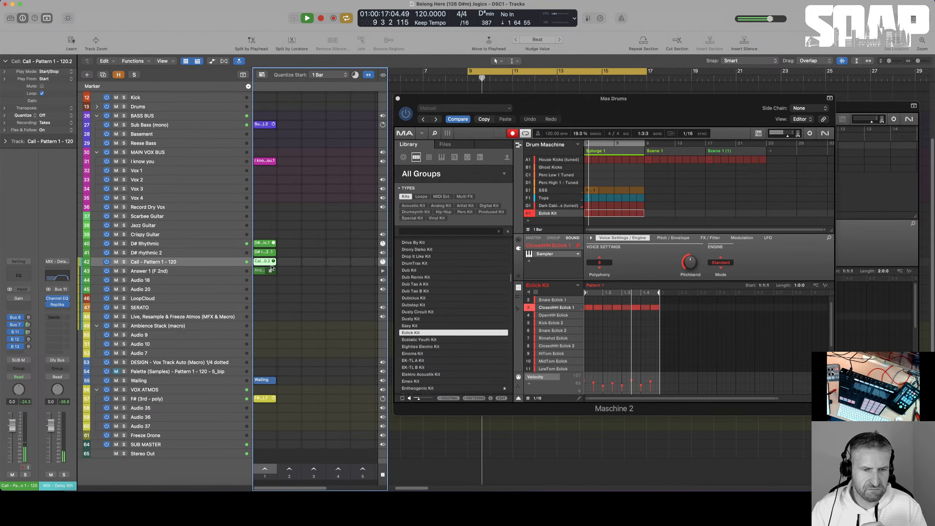
{"action": "left_click", "coordinate": [271, 263]}
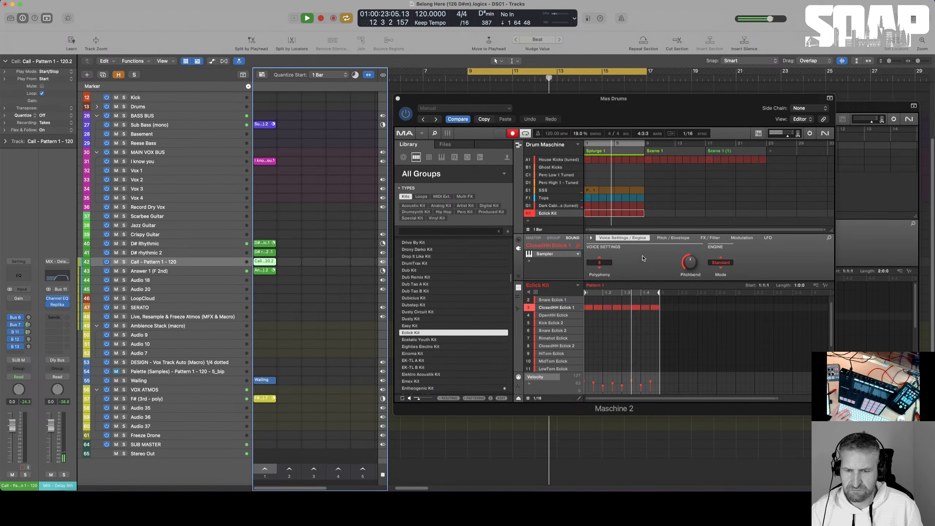
{"action": "left_click", "coordinate": [174, 399]}
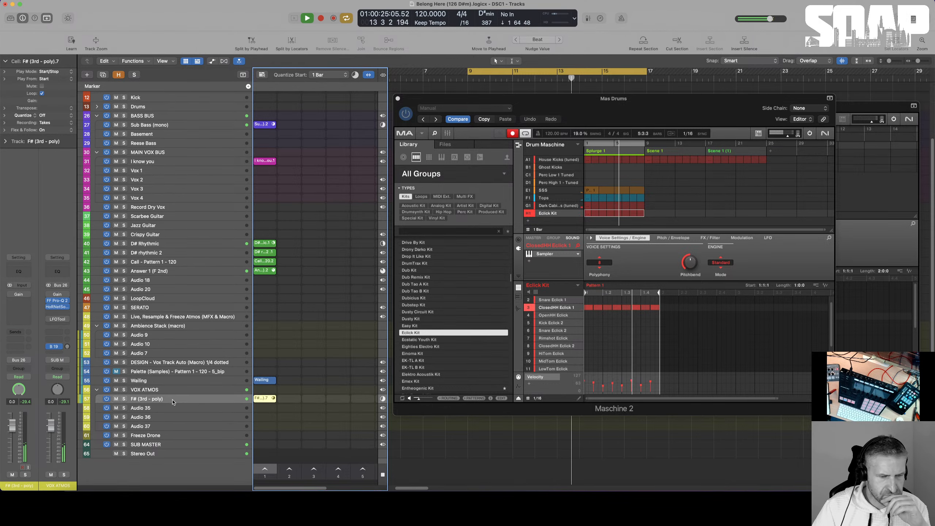
{"action": "left_click", "coordinate": [160, 255]}
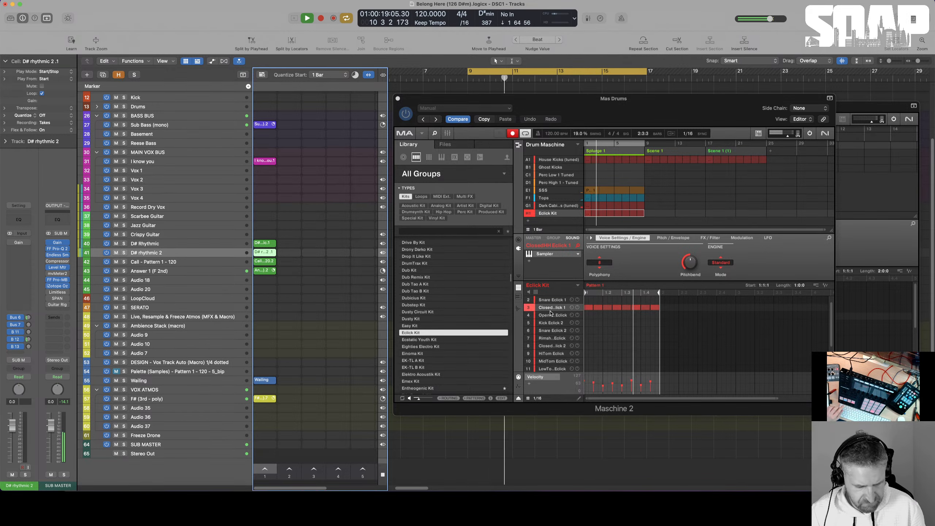
- Color the ClosedHH Eclick 1 sound light blue and move it to the first slot of the Eclick Kit group
{"action": "right_click", "coordinate": [550, 307]}
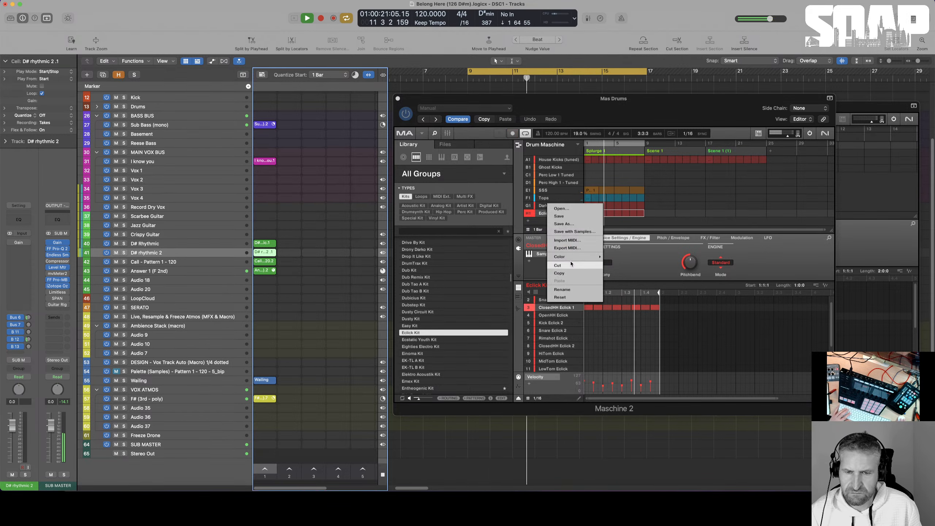
{"action": "mouse_move", "coordinate": [583, 258]}
{"action": "left_click", "coordinate": [625, 287]}
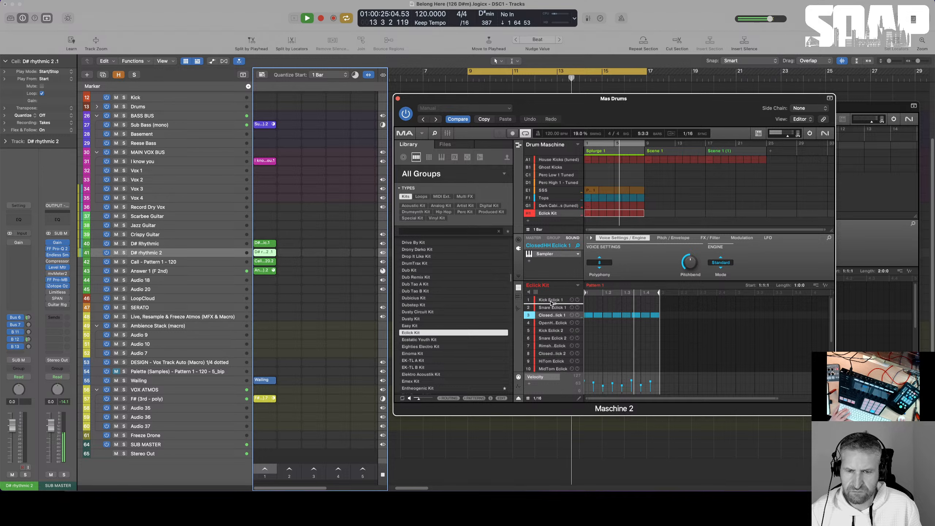
{"action": "left_click_drag", "start_coordinate": [552, 300], "coordinate": [551, 300]}
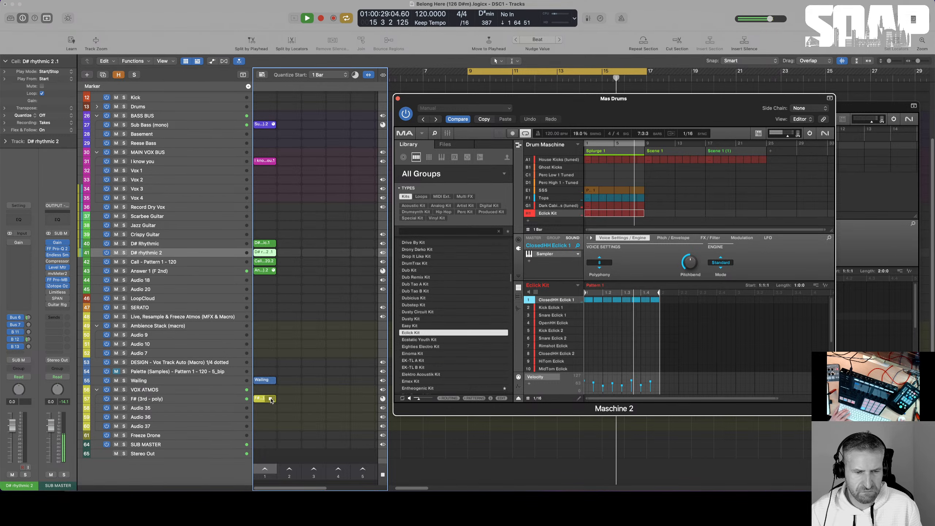
- Stop the F# (3rd - poly) cell and launch the Wailing cell
{"action": "left_click", "coordinate": [270, 400]}
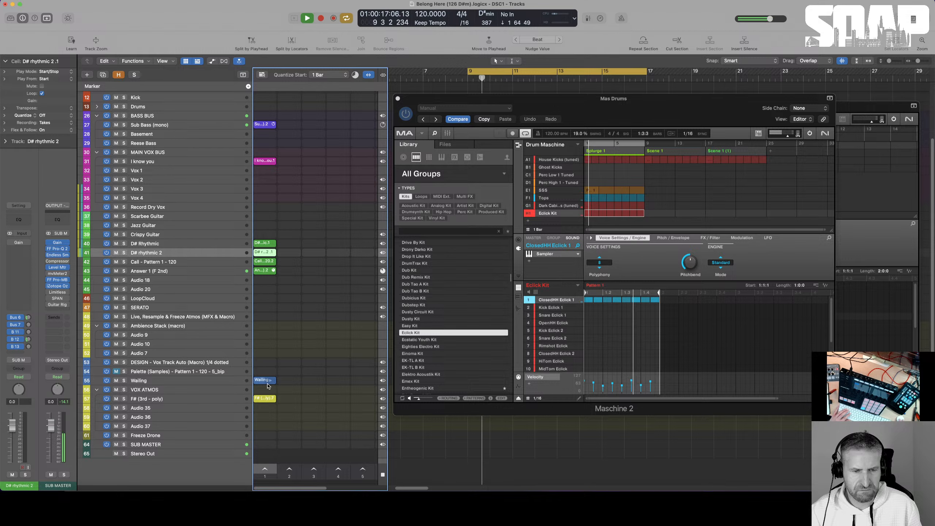
{"action": "left_click", "coordinate": [270, 381]}
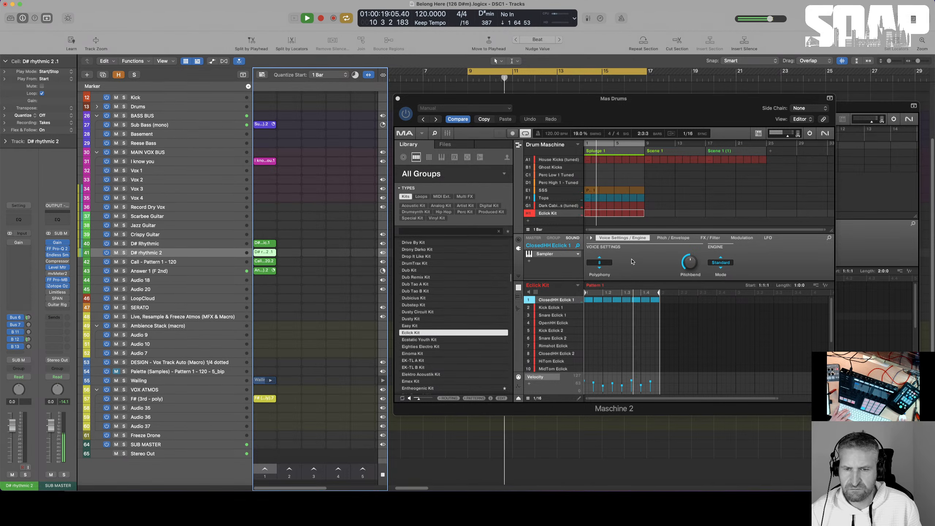
- Place a Crackle Eclick note at the start of the Eclick Kit pattern and move that sound to slot 2
{"action": "left_click", "coordinate": [536, 216]}
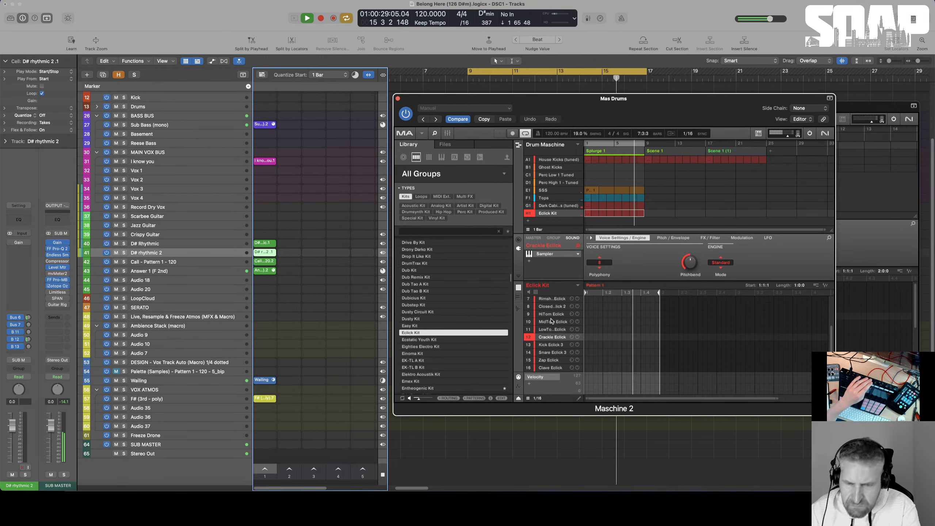
{"action": "left_click", "coordinate": [587, 338]}
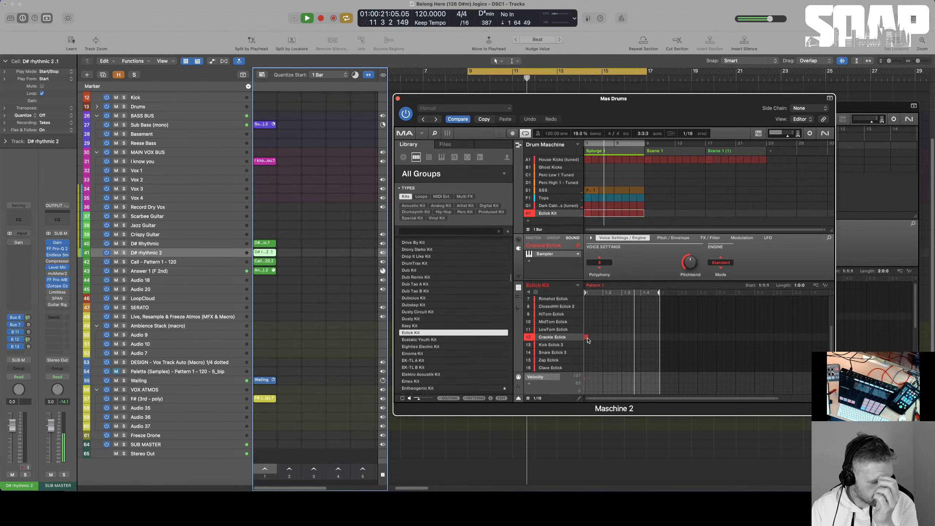
{"action": "scroll", "coordinate": [558, 296], "scroll_direction": "up", "scroll_amount": 5}
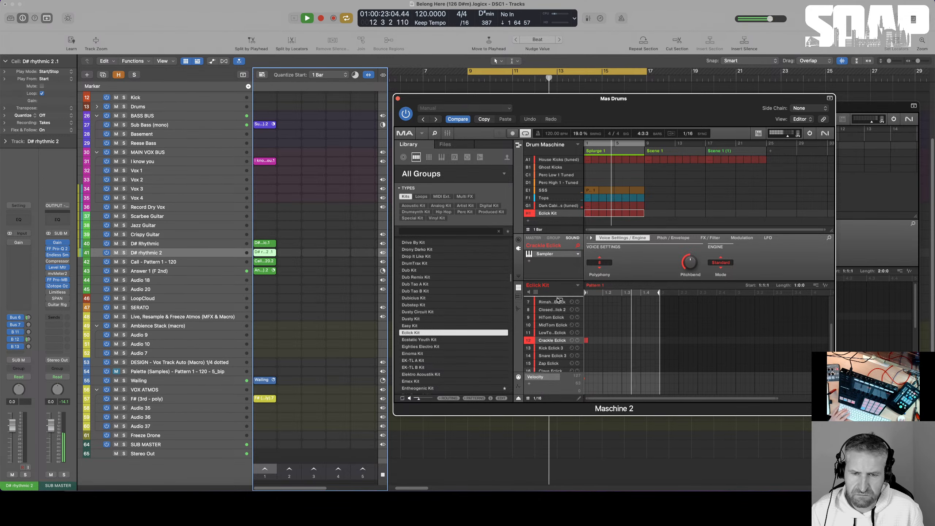
{"action": "scroll", "coordinate": [559, 296], "scroll_direction": "up", "scroll_amount": 2}
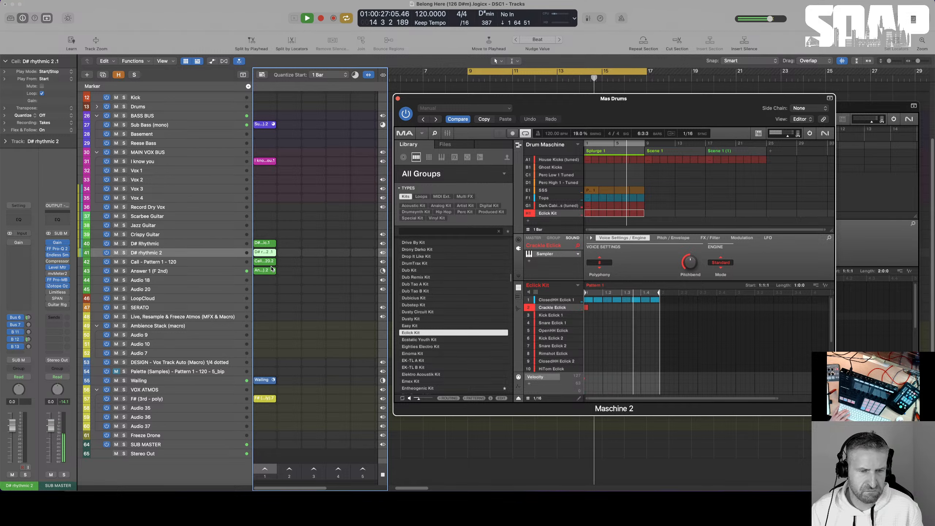
- Stop the Answer 1 cell and reset Eclick Kit sounds 3 to 16, from Kick Eclick 1 onward
{"action": "left_click", "coordinate": [271, 271]}
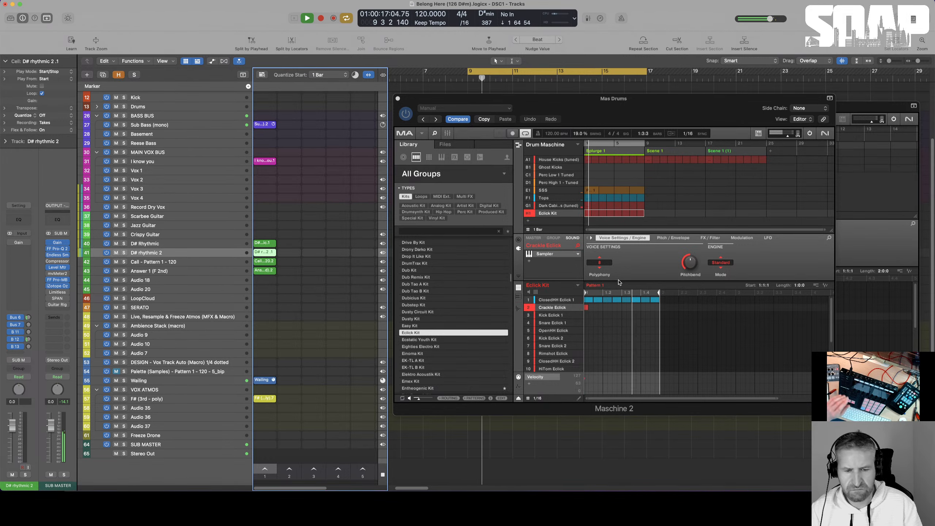
{"action": "left_click", "coordinate": [550, 315]}
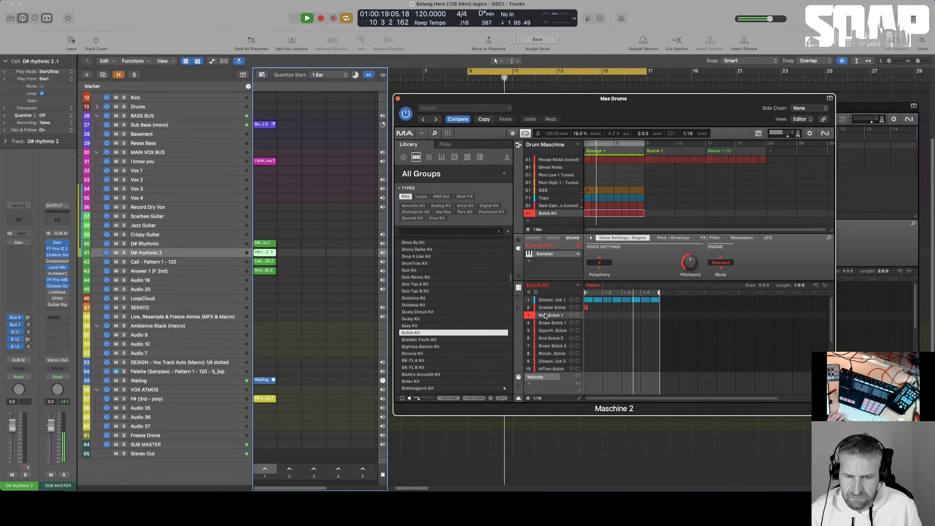
{"action": "scroll", "coordinate": [545, 353], "scroll_direction": "down", "scroll_amount": 3}
{"action": "scroll", "coordinate": [543, 371], "scroll_direction": "down", "scroll_amount": 3}
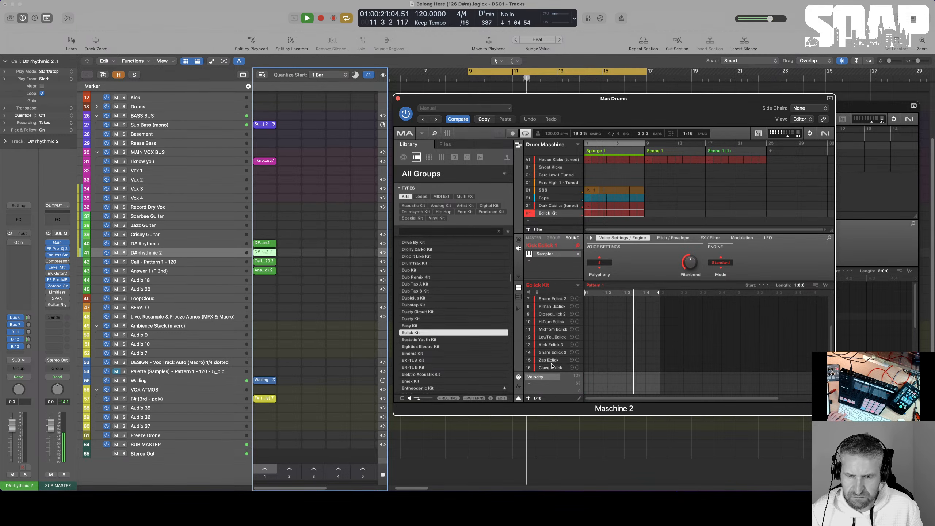
{"action": "right_click", "coordinate": [548, 360]}
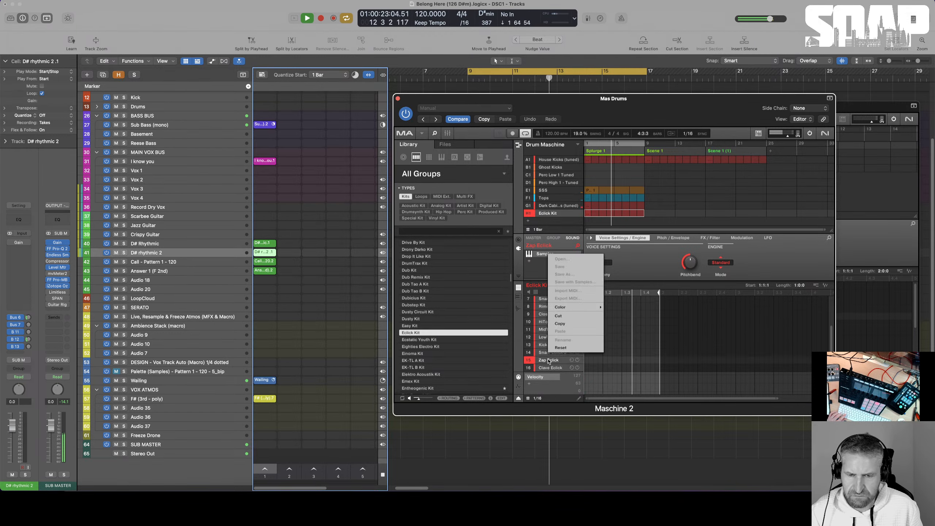
{"action": "left_click", "coordinate": [559, 348]}
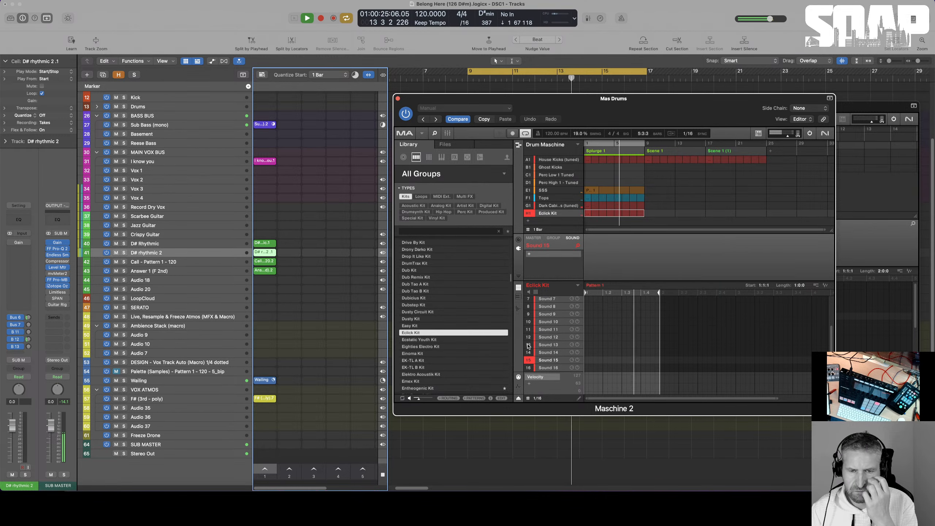
- Color the Crackle Eclick sound orange in the Eclick Kit group
{"action": "scroll", "coordinate": [560, 300], "scroll_direction": "up", "scroll_amount": 3}
{"action": "left_click", "coordinate": [553, 309]}
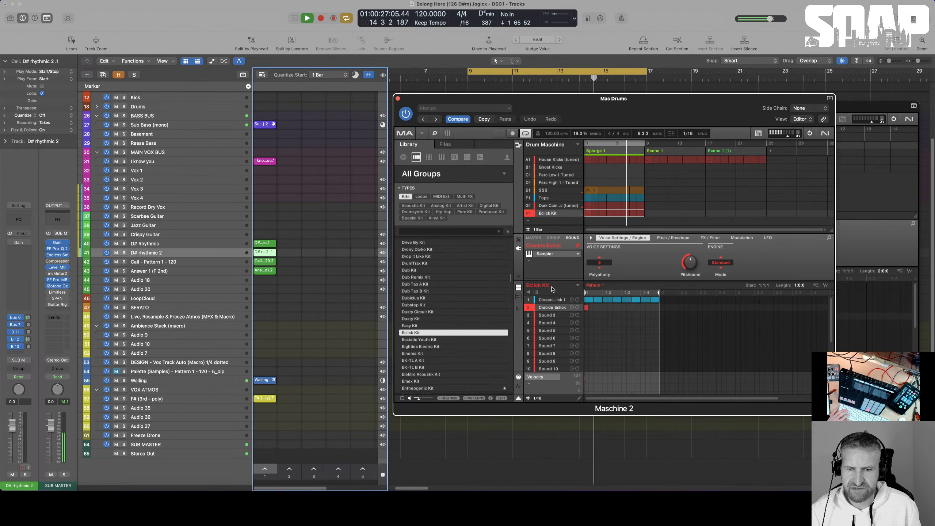
{"action": "right_click", "coordinate": [552, 291]}
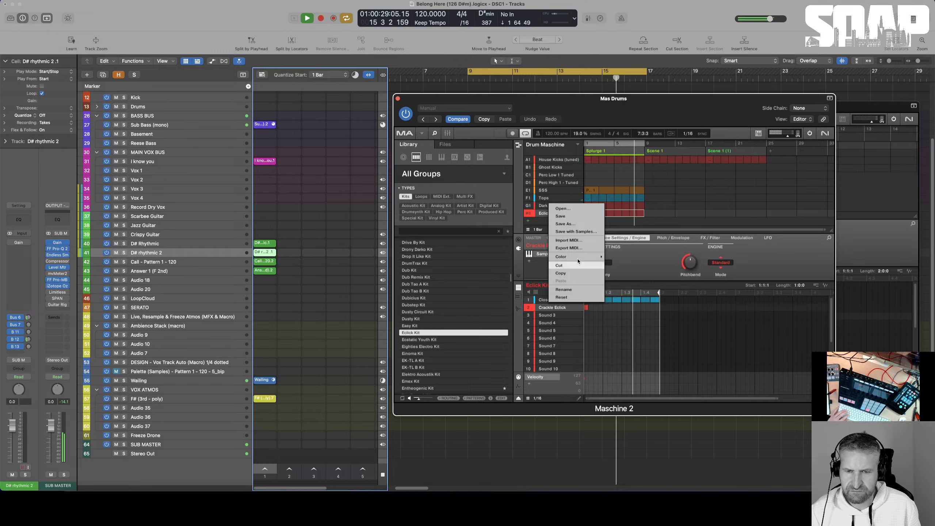
{"action": "mouse_move", "coordinate": [576, 256]}
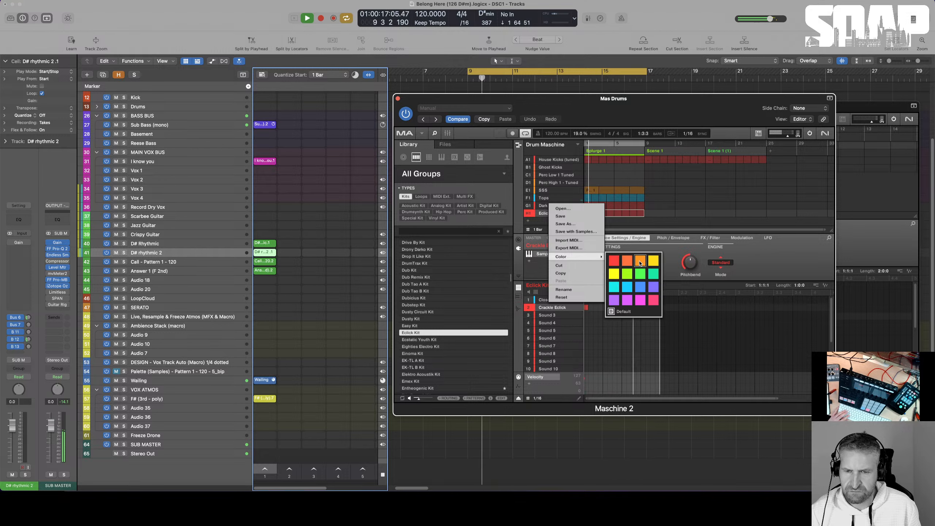
{"action": "left_click", "coordinate": [640, 261]}
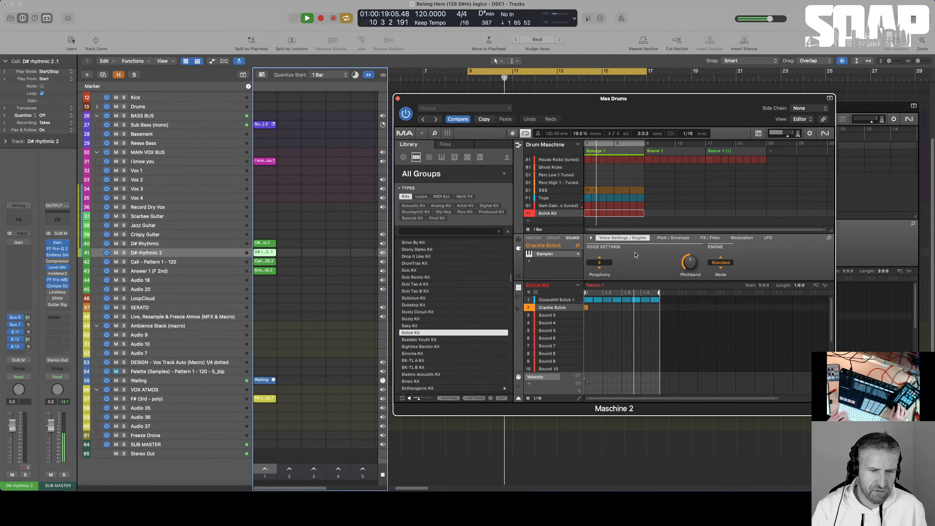
- Stop playback and hide the open plug-in windows
{"action": "key", "text": "space"}
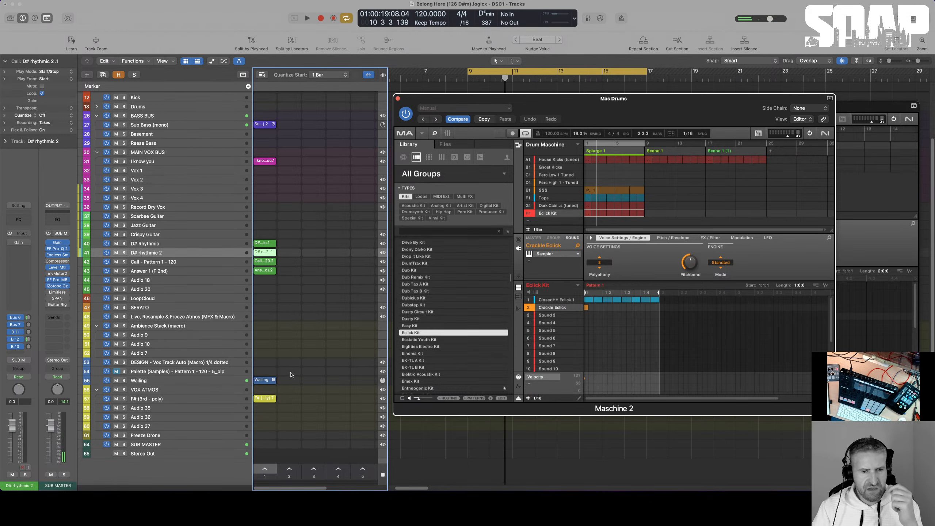
{"action": "left_click", "coordinate": [472, 431]}
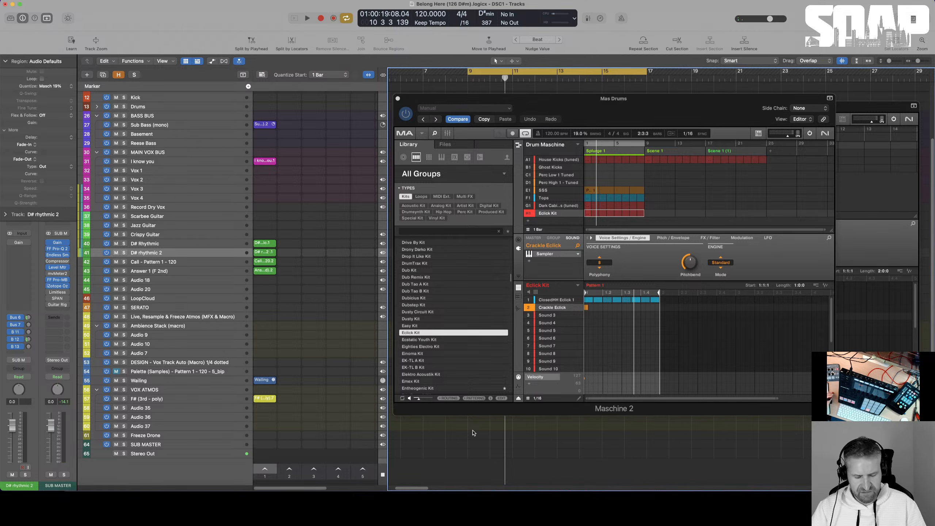
{"action": "key", "text": "v"}
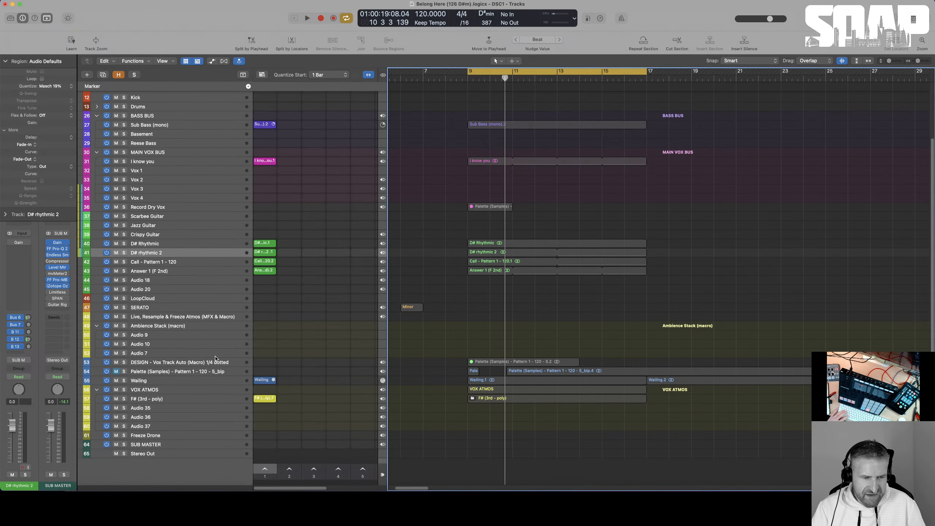
- Switch the Wailing track from its Live Loops cell to its arrangement regions
{"action": "key", "text": "super+Down"}
{"action": "key", "text": "super+Down"}
{"action": "key", "text": "super+Down"}
{"action": "key", "text": "super+Down"}
{"action": "scroll", "coordinate": [380, 431], "scroll_direction": "down", "scroll_amount": 5}
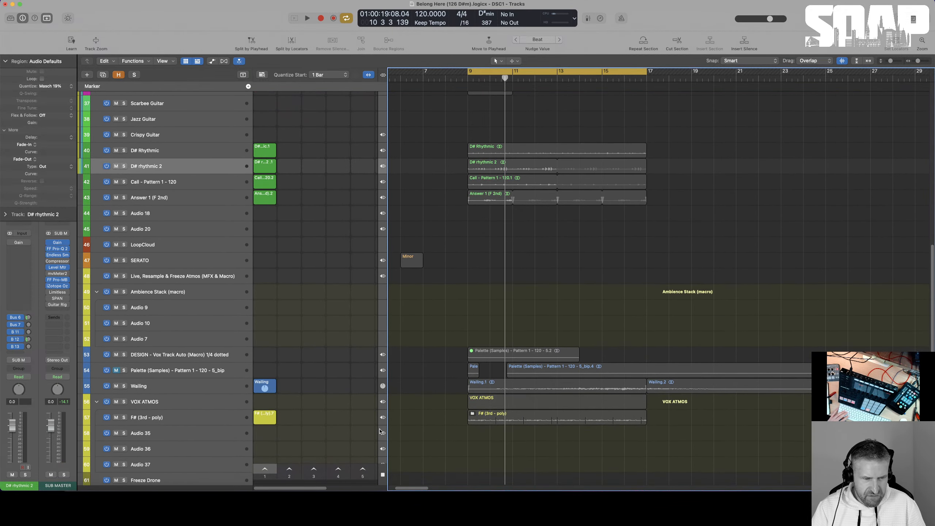
{"action": "left_click", "coordinate": [383, 386]}
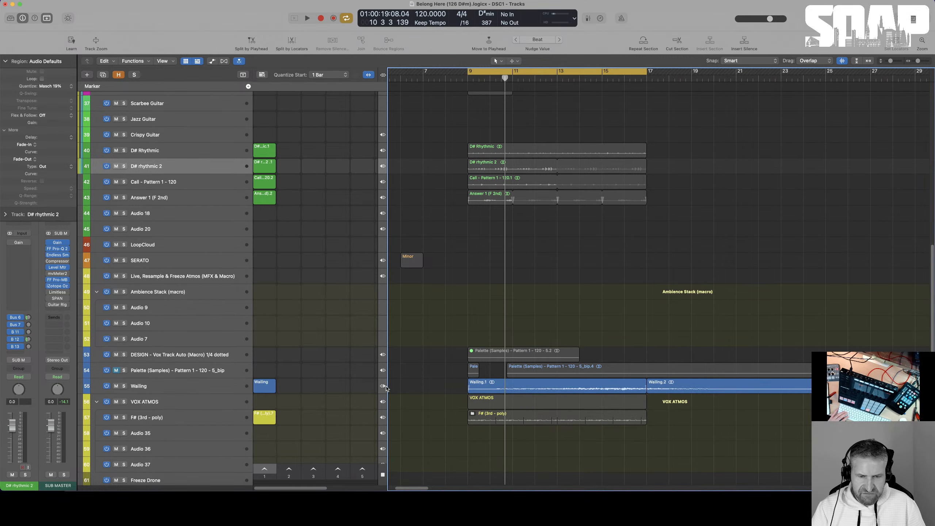
- Set the cycle range to the Wailing region starting at bar 17 and play it
{"action": "key", "text": "super+Left"}
{"action": "left_click", "coordinate": [603, 391]}
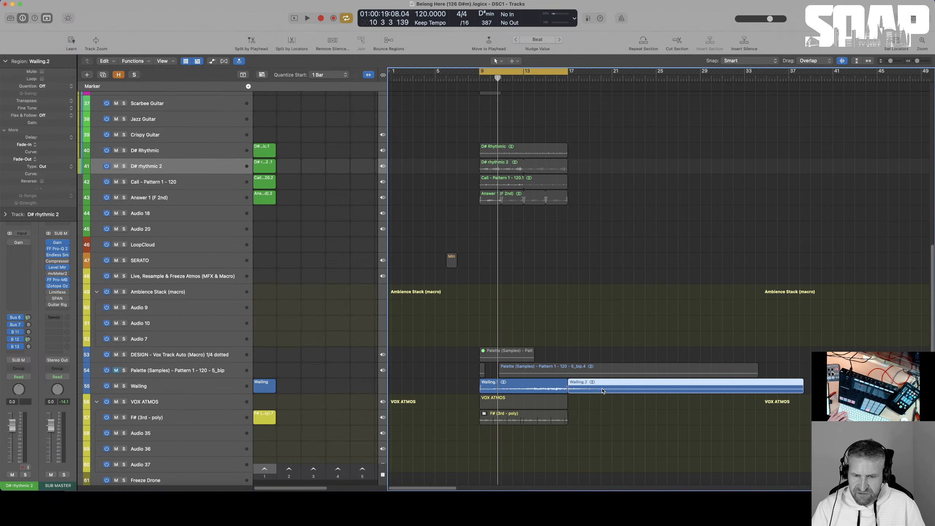
{"action": "key", "text": "super+u"}
{"action": "key", "text": "space"}
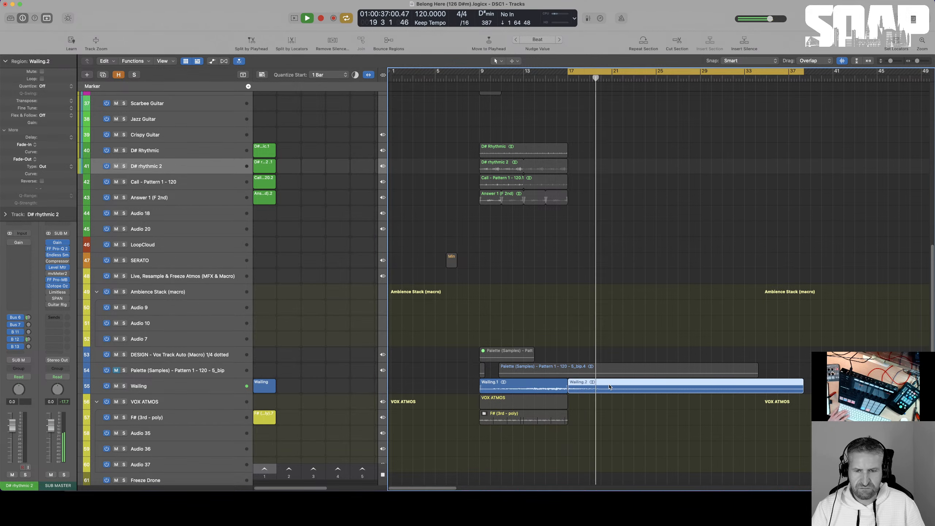
- Split the Wailing region at bar 25 and copy the bar 17–25 part into the track's second Live Loops cell
{"action": "scroll", "coordinate": [610, 387], "scroll_direction": "up", "scroll_amount": 5}
{"action": "scroll", "coordinate": [607, 387], "scroll_direction": "down", "scroll_amount": 3}
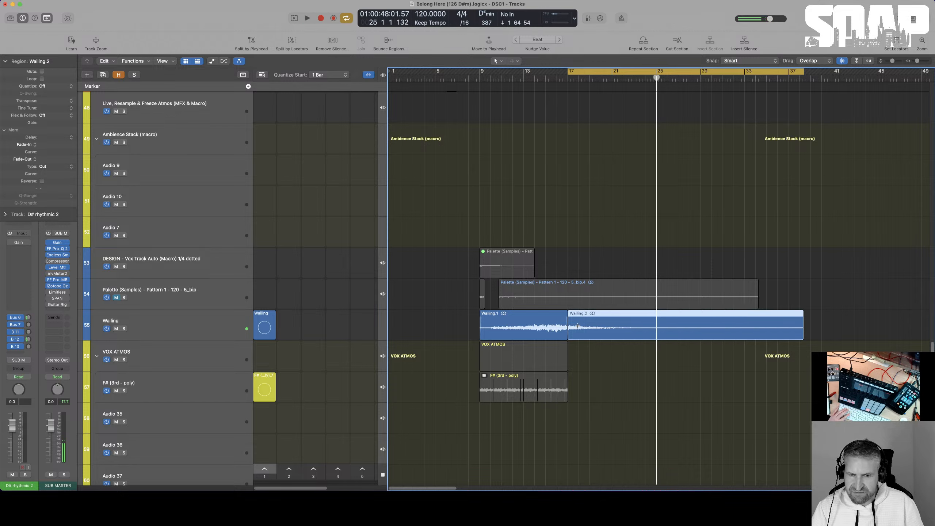
{"action": "left_click_drag", "start_coordinate": [569, 326], "coordinate": [657, 326]}
{"action": "left_click", "coordinate": [648, 327]}
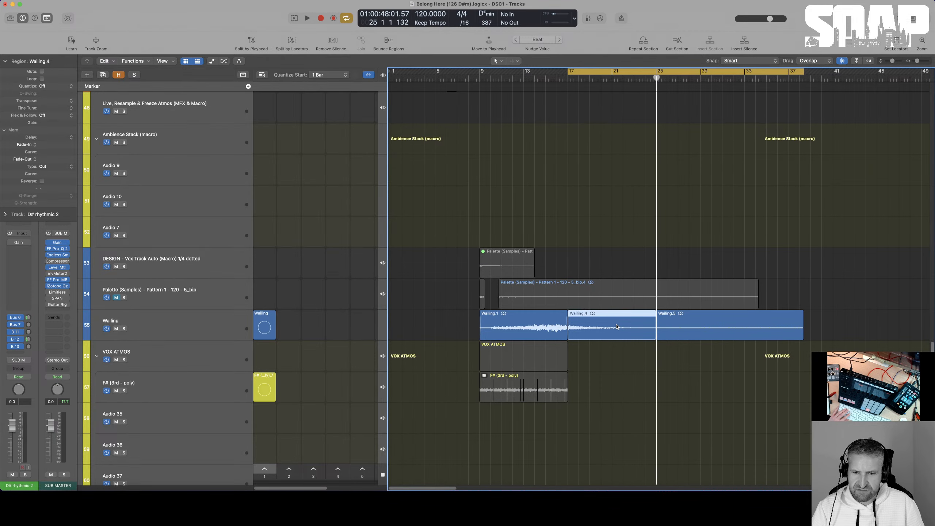
{"action": "left_click_drag", "start_coordinate": [616, 326], "coordinate": [295, 331]}
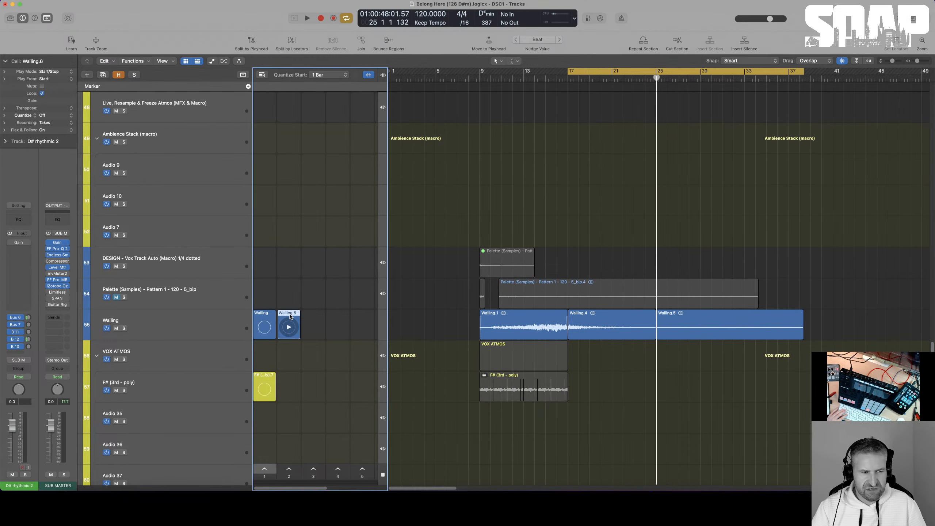
- Rename the Wailing track's second cell as LL8 end
{"action": "scroll", "coordinate": [291, 328], "scroll_direction": "up", "scroll_amount": 1}
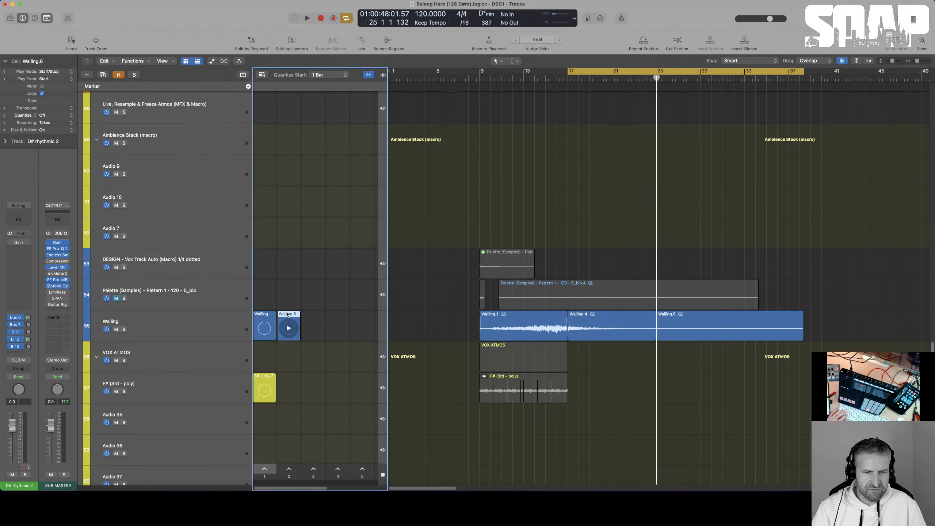
{"action": "left_click", "coordinate": [286, 320]}
{"action": "key", "text": "t"}
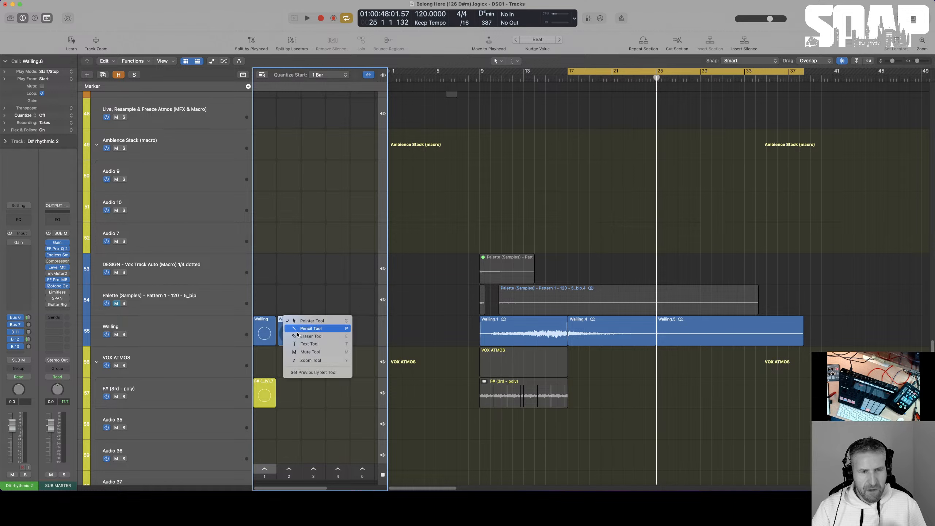
{"action": "left_click", "coordinate": [313, 344]}
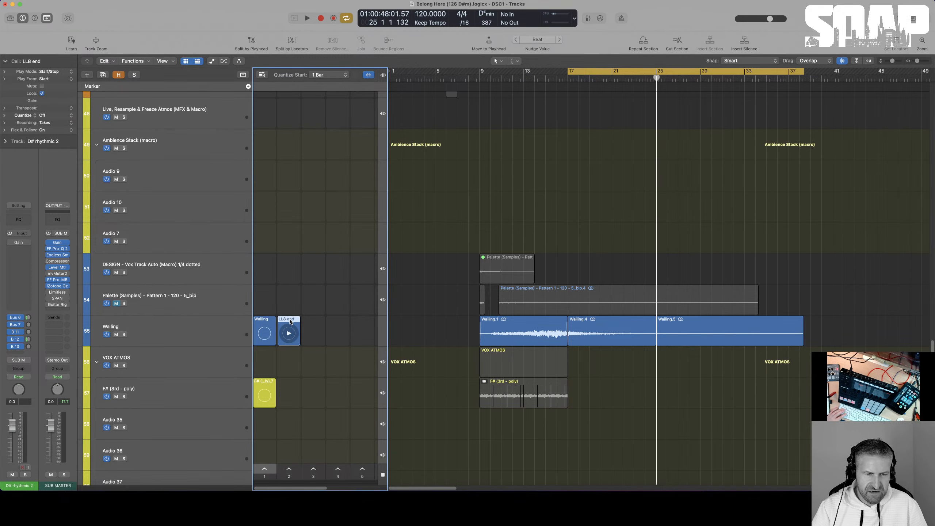
- Duplicate the LL8 end cell into the third slot and shorten the copy's loop to 4 bars
{"action": "left_click_drag", "start_coordinate": [291, 322], "coordinate": [319, 322]}
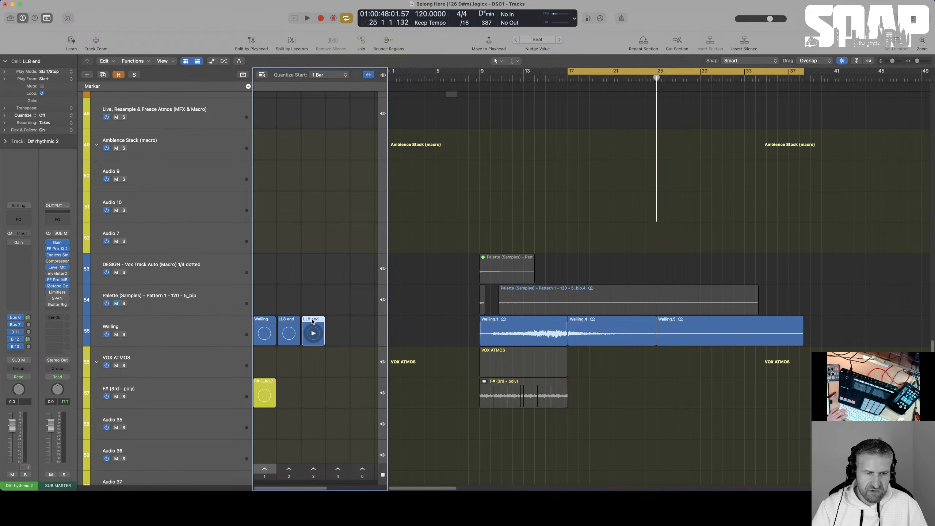
{"action": "double_click", "coordinate": [312, 321]}
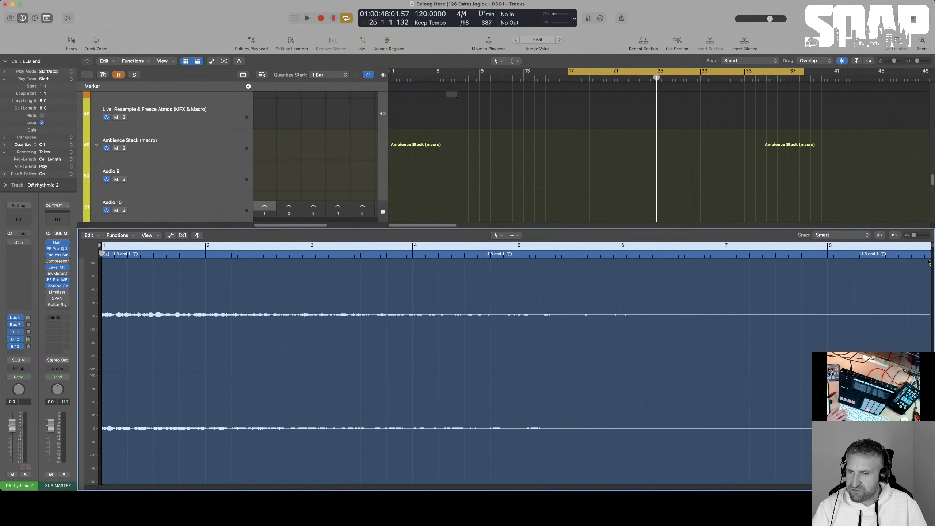
{"action": "left_click_drag", "start_coordinate": [930, 245], "coordinate": [511, 251]}
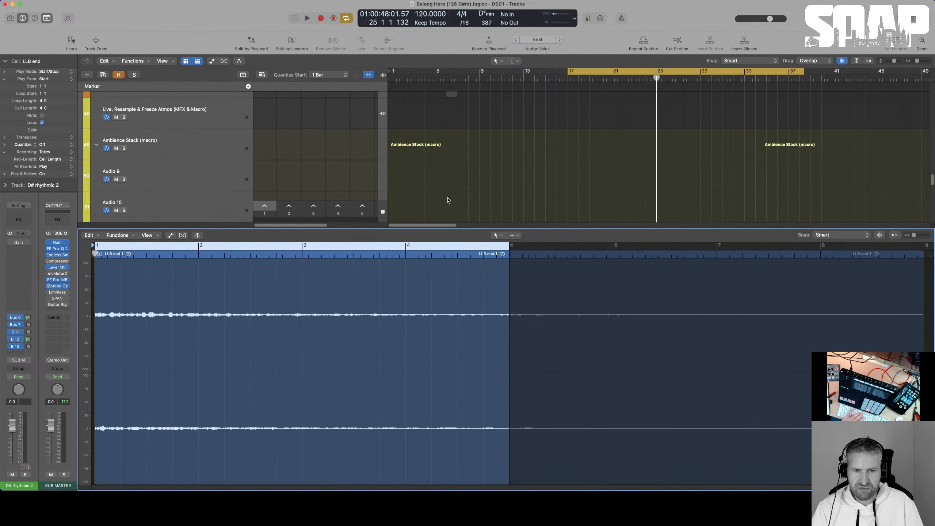
{"action": "key", "text": "p"}
{"action": "key", "text": "p"}
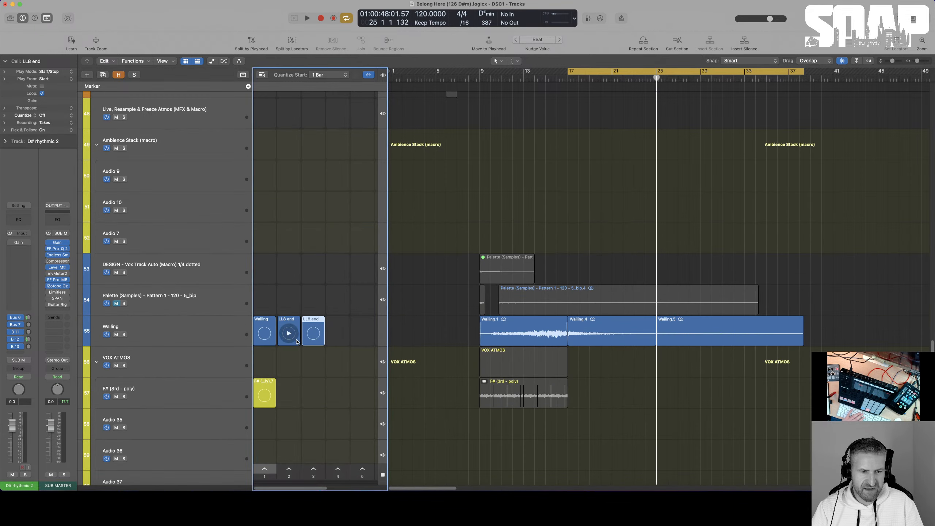
- Play the third Wailing cell, rename it LL4 end and stop playback
{"action": "left_click", "coordinate": [313, 334]}
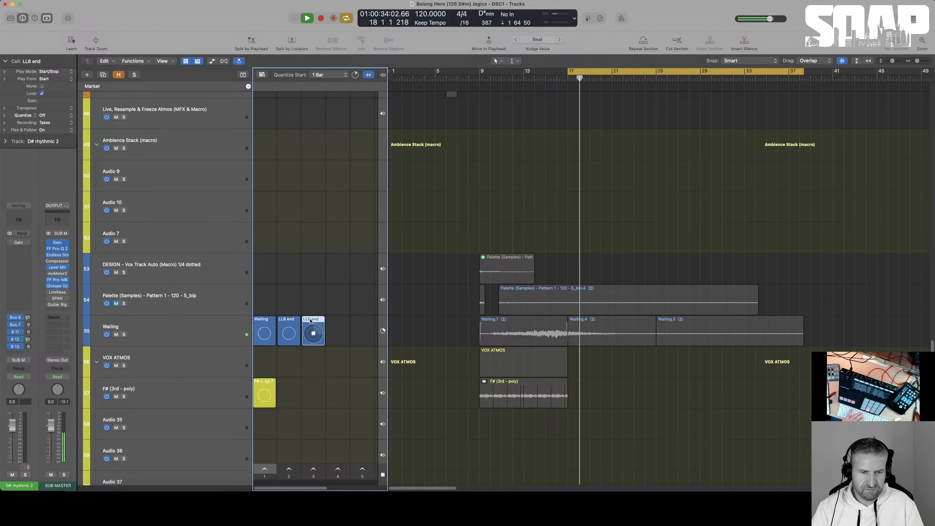
{"action": "right_click", "coordinate": [310, 320]}
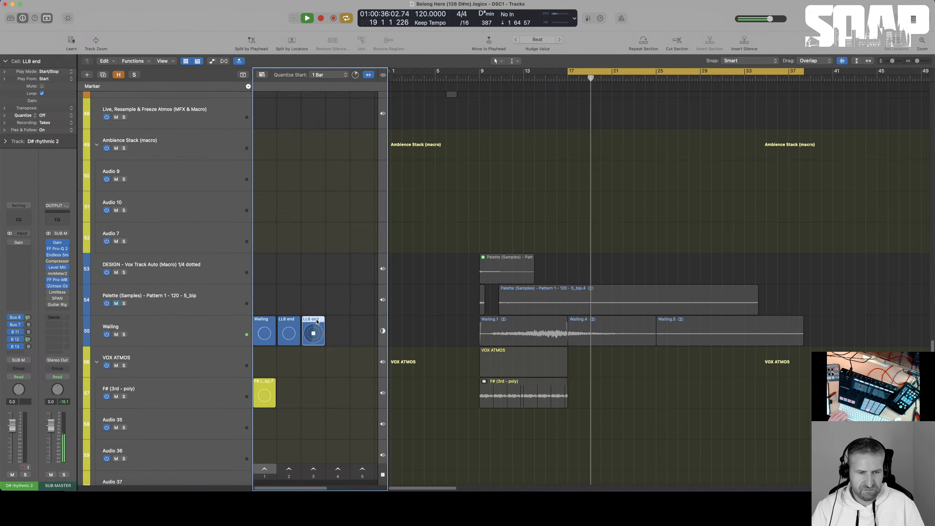
{"action": "key", "text": "t"}
{"action": "key", "text": "t"}
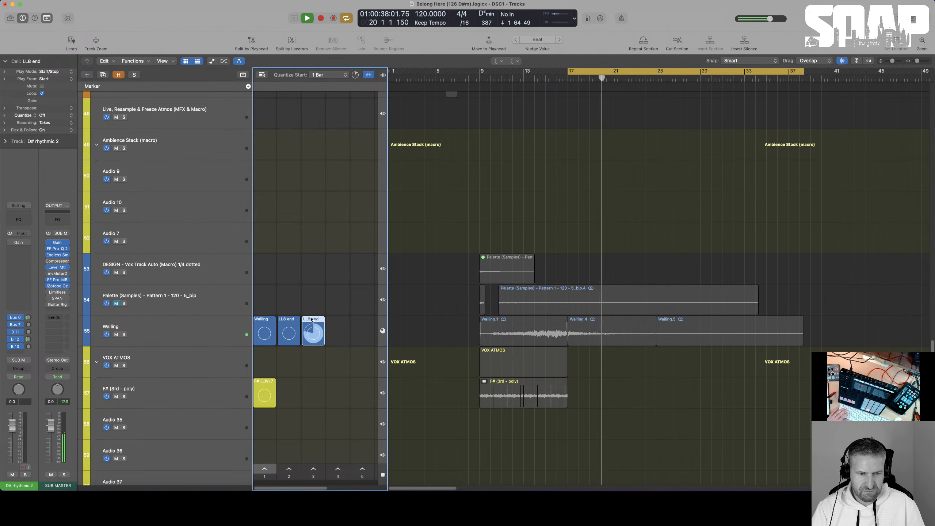
{"action": "left_click", "coordinate": [312, 319]}
{"action": "key", "text": "BackSpace"}
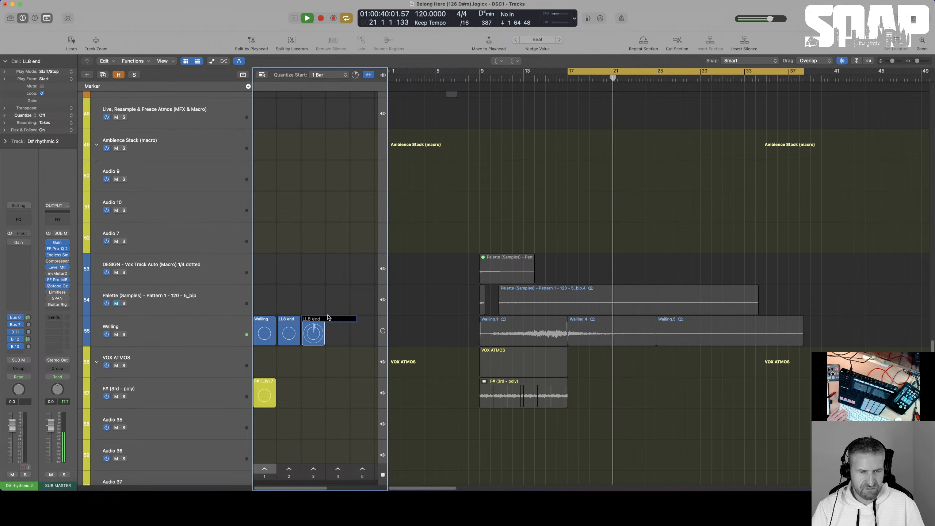
{"action": "type", "text": "4"}
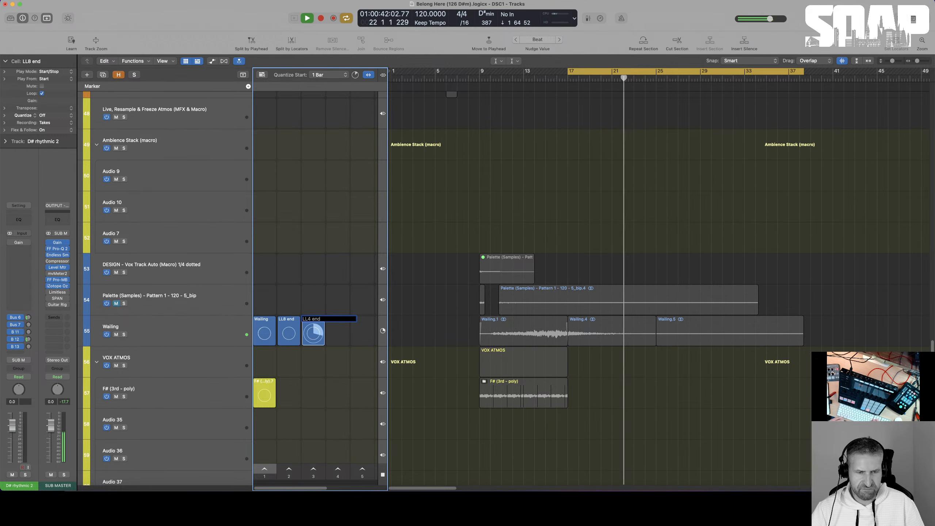
{"action": "key", "text": "Return"}
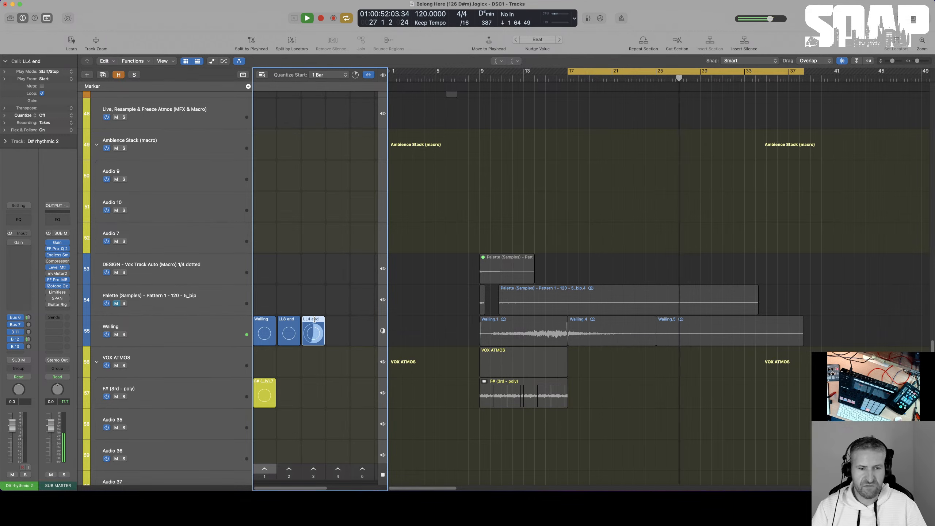
{"action": "key", "text": "space"}
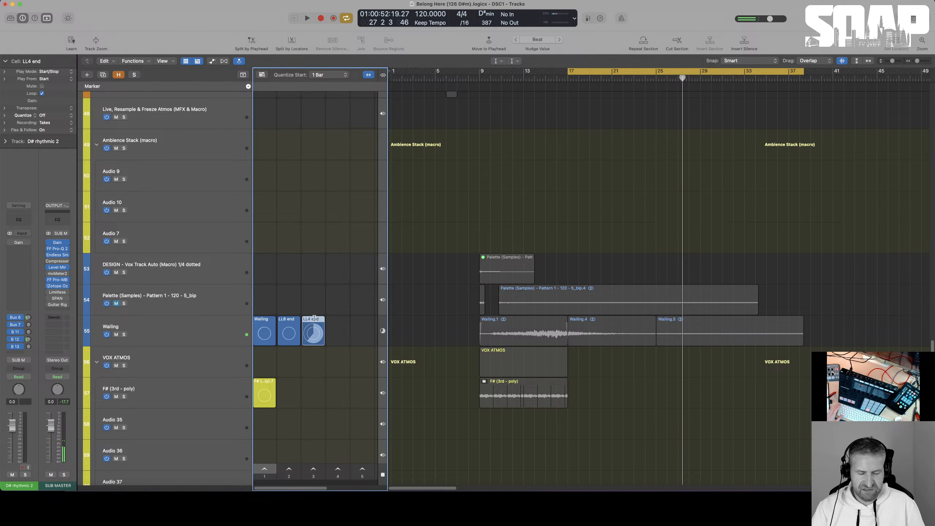
- Duplicate the LL4 end cell into the Wailing track's fourth slot and shorten the copy's loop to 2 bars
{"action": "key", "text": "t"}
{"action": "key", "text": "t"}
{"action": "left_click_drag", "start_coordinate": [314, 321], "coordinate": [343, 321]}
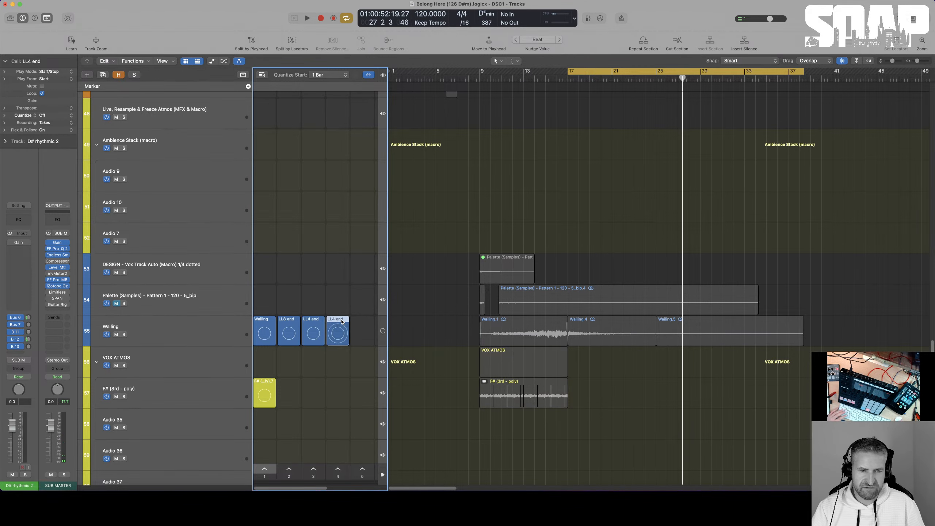
{"action": "double_click", "coordinate": [338, 322]}
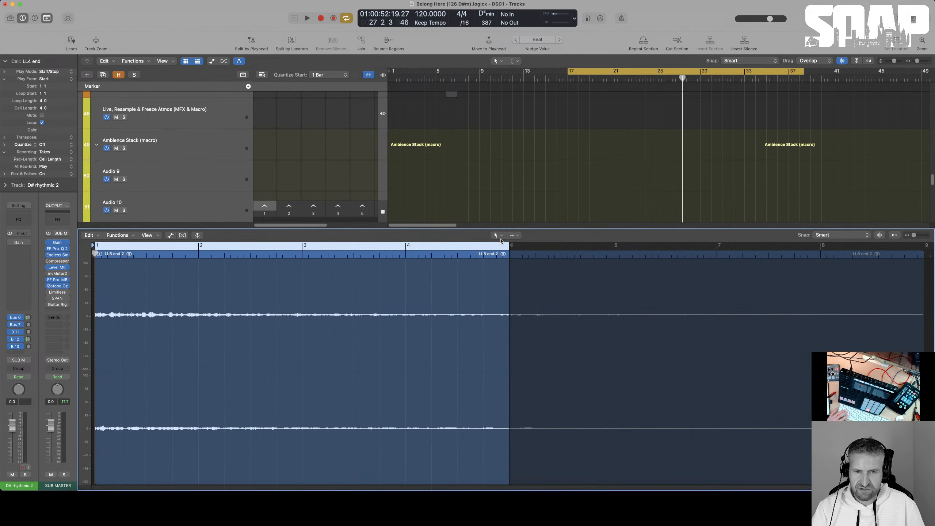
{"action": "left_click_drag", "start_coordinate": [511, 247], "coordinate": [304, 251]}
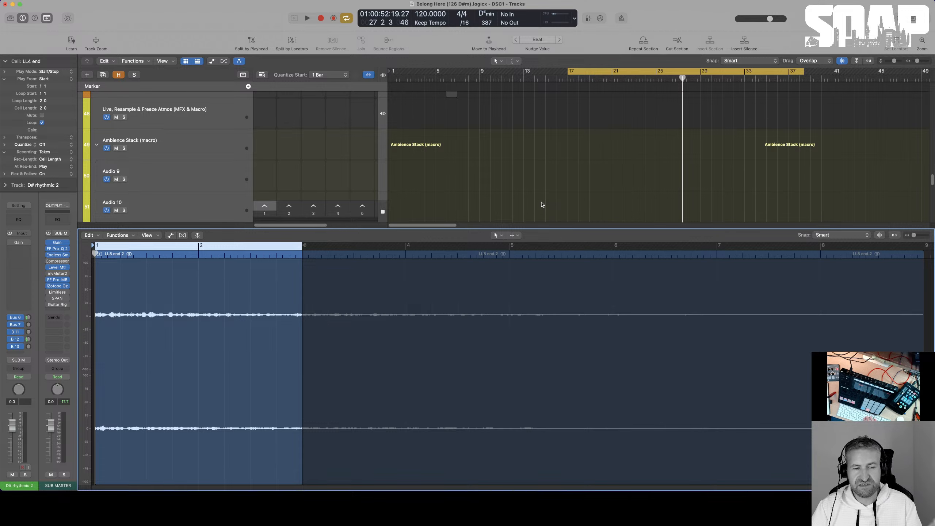
{"action": "key", "text": "p"}
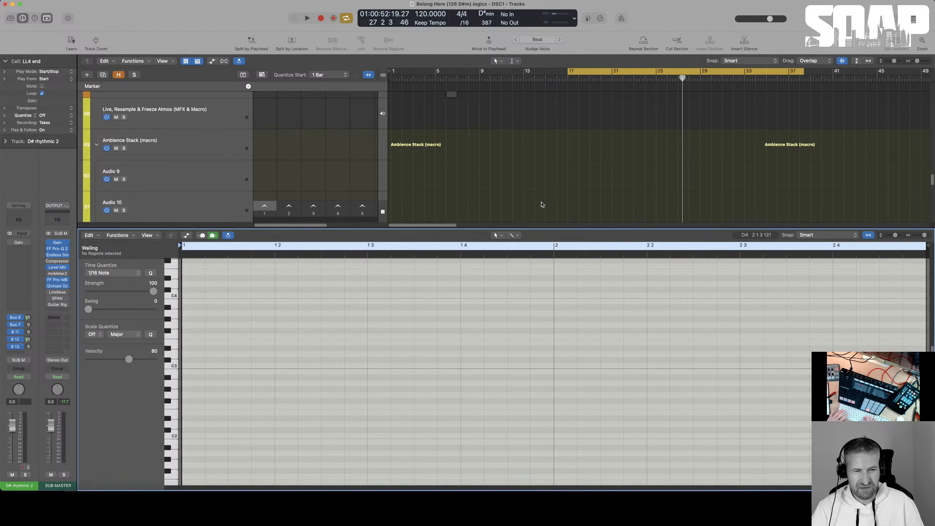
{"action": "key", "text": "p"}
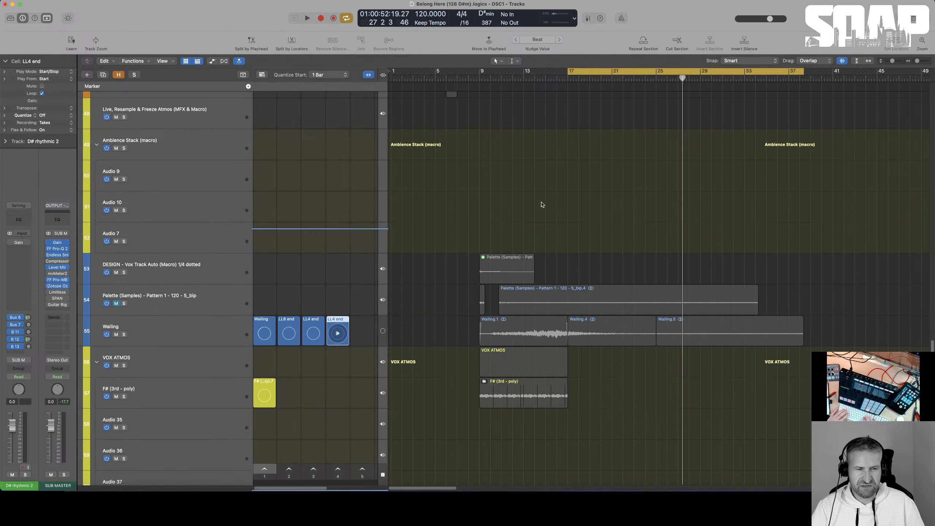
- Play the fourth Wailing cell and rename it LL2
{"action": "left_click", "coordinate": [338, 336]}
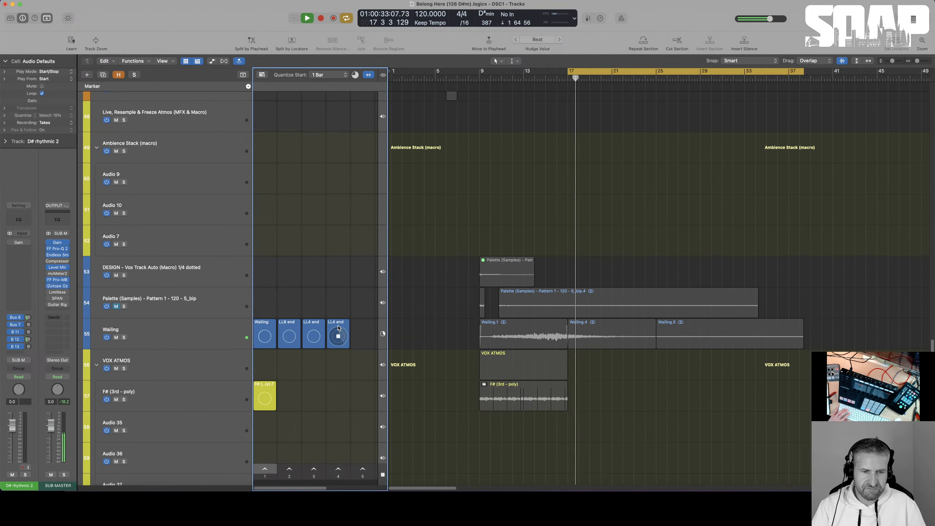
{"action": "key", "text": "t"}
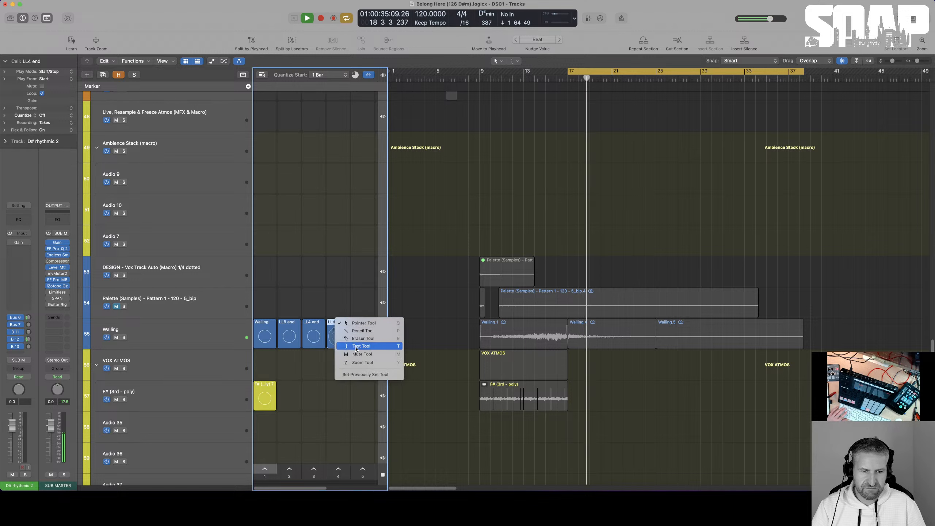
{"action": "left_click", "coordinate": [352, 346]}
{"action": "left_click", "coordinate": [339, 322]}
{"action": "type", "text": "LL2"}
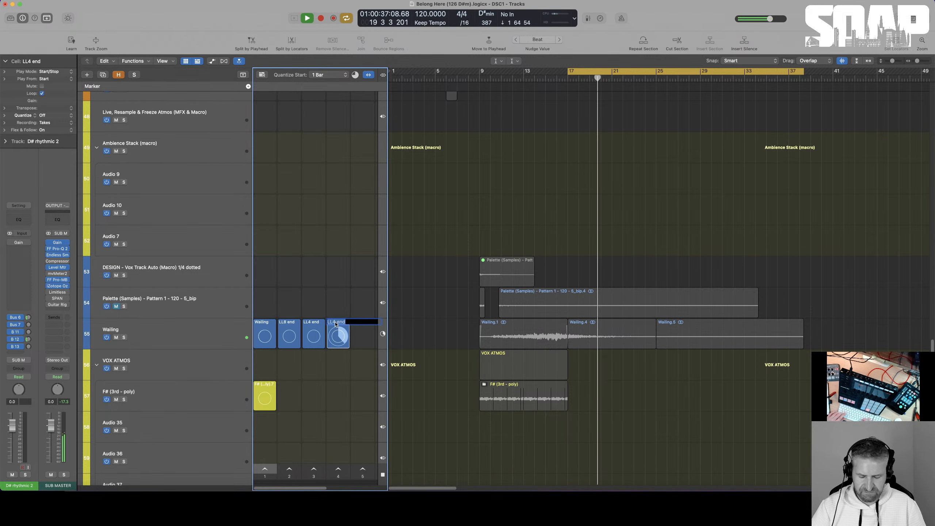
{"action": "key", "text": "Return"}
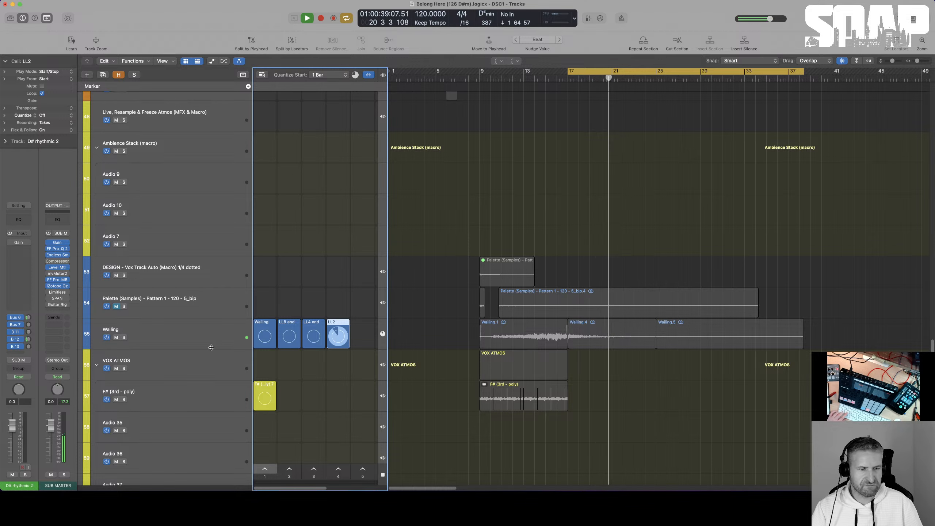
- With the F# (3rd - poly) cell playing, insert a stereo FF Simplon on its track and lower the high-cut filter to mid-range
{"action": "left_click", "coordinate": [170, 332]}
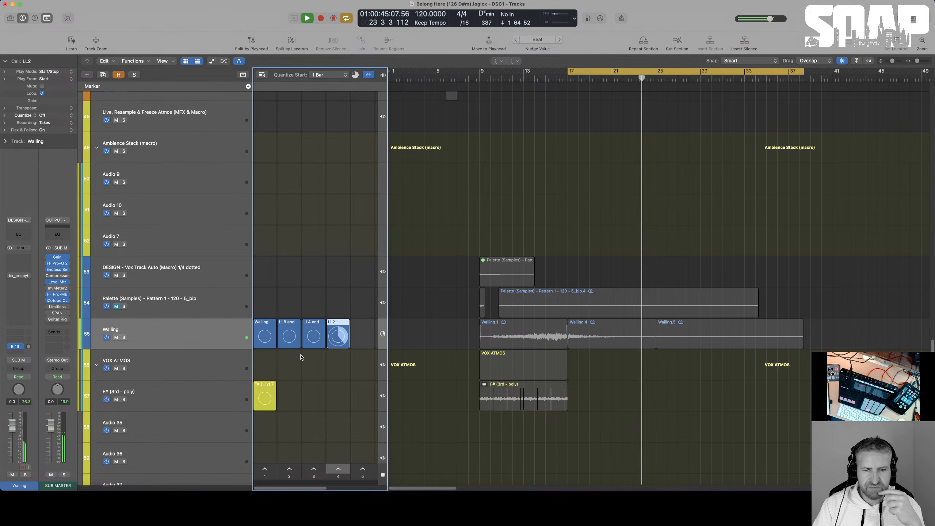
{"action": "left_click", "coordinate": [266, 398]}
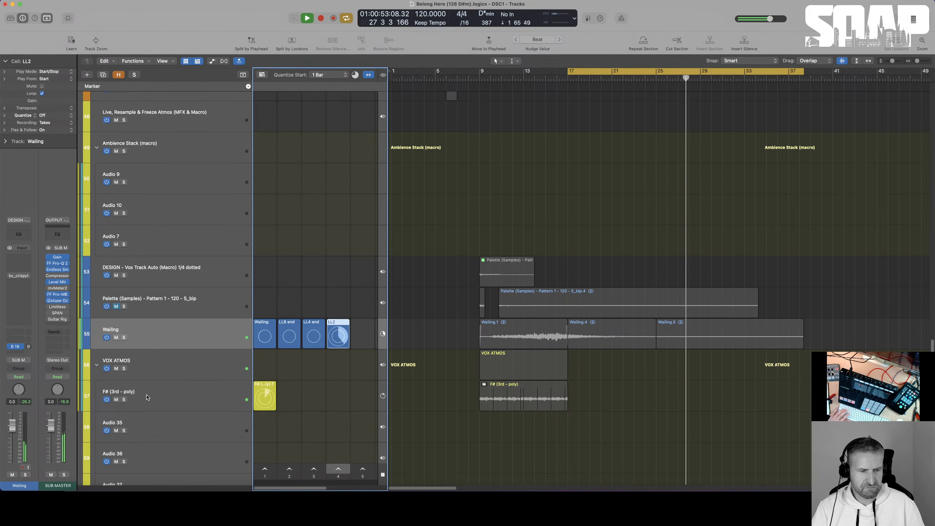
{"action": "left_click", "coordinate": [162, 397]}
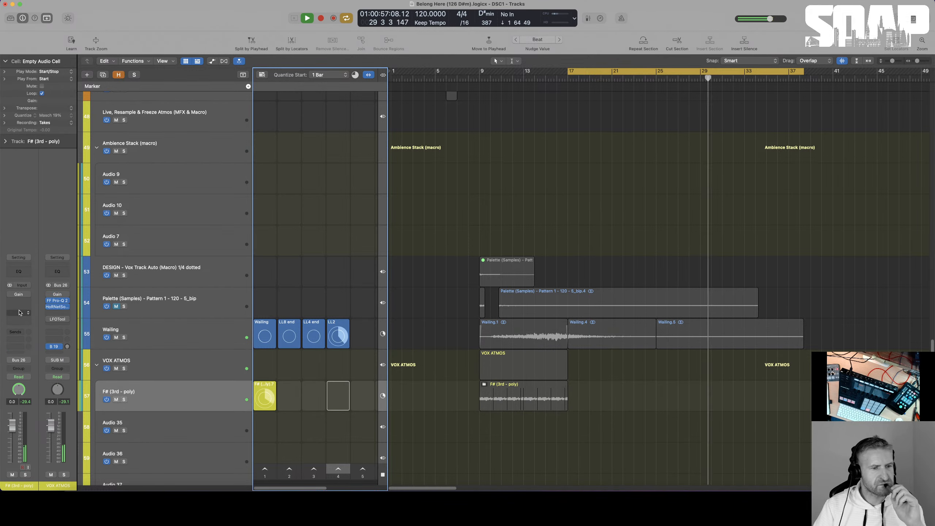
{"action": "left_click", "coordinate": [18, 311]}
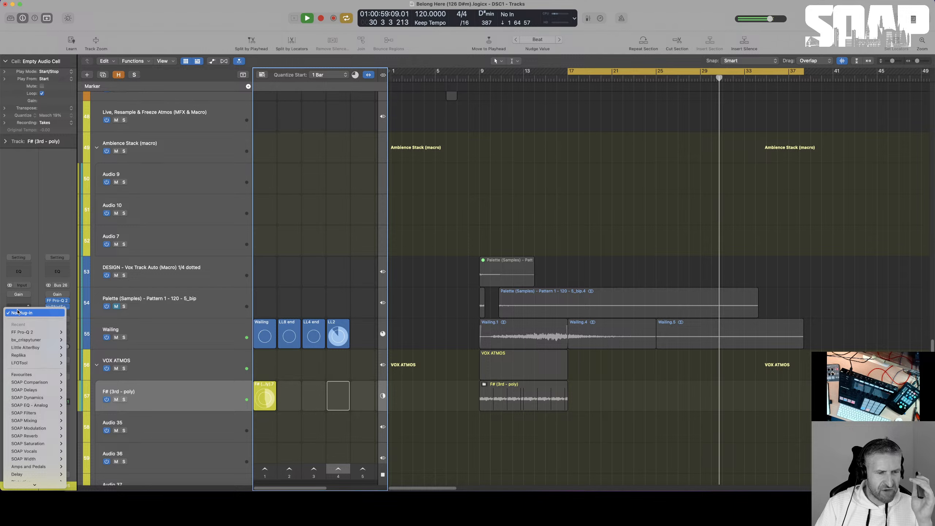
{"action": "mouse_move", "coordinate": [30, 340]}
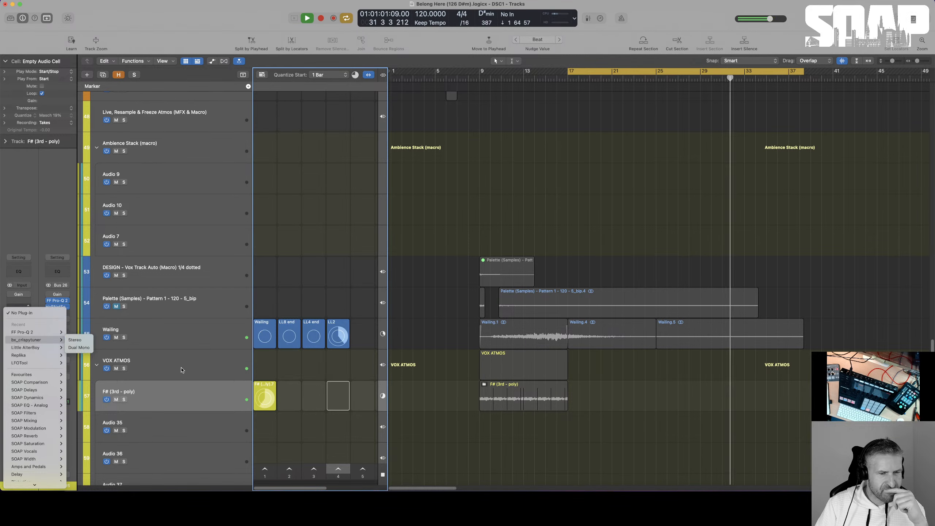
{"action": "mouse_move", "coordinate": [36, 374]}
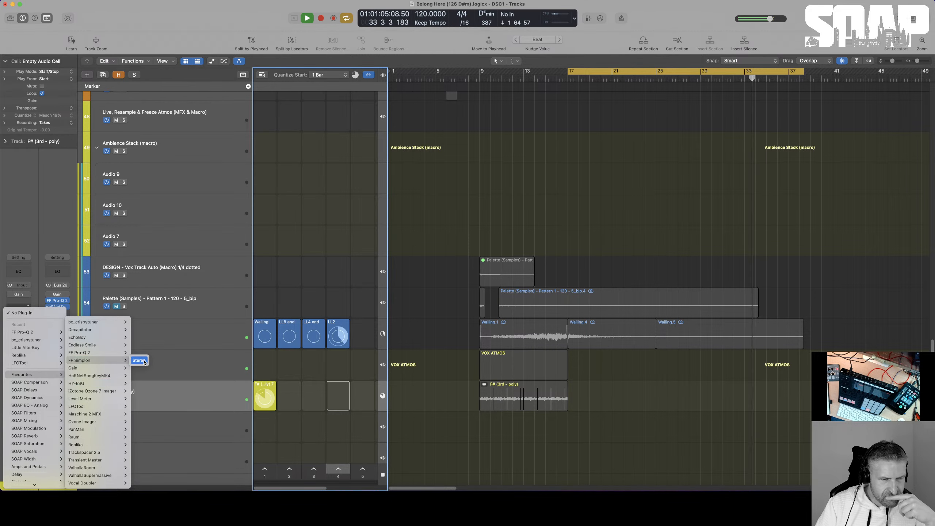
{"action": "left_click", "coordinate": [143, 362]}
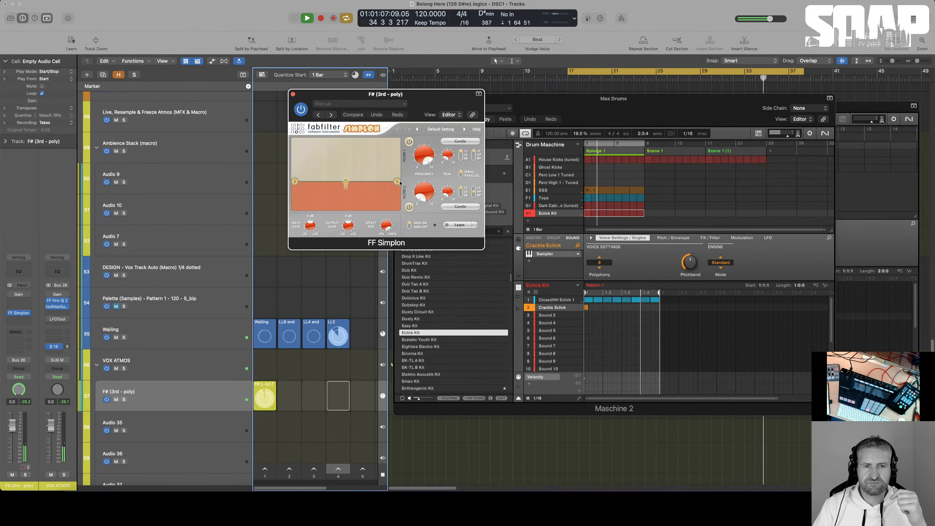
{"action": "left_click_drag", "start_coordinate": [392, 184], "coordinate": [343, 186]}
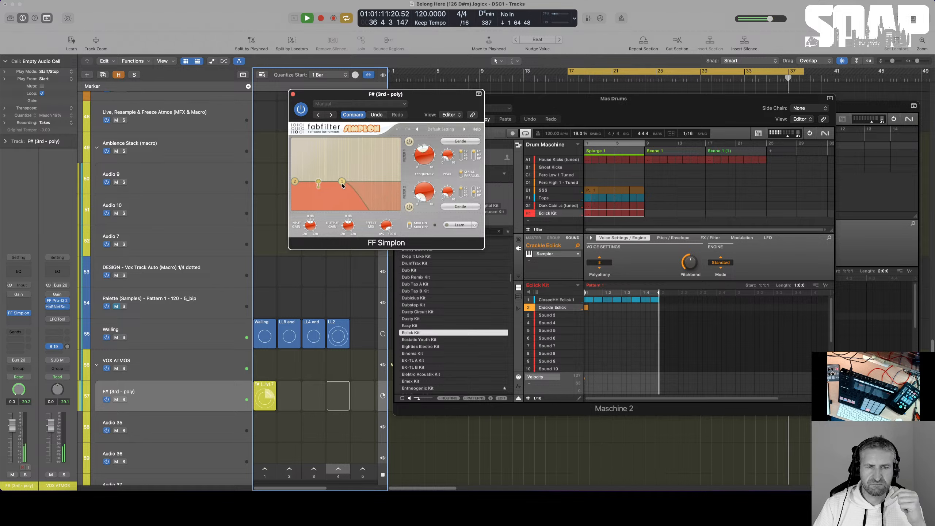
{"action": "left_click", "coordinate": [293, 95]}
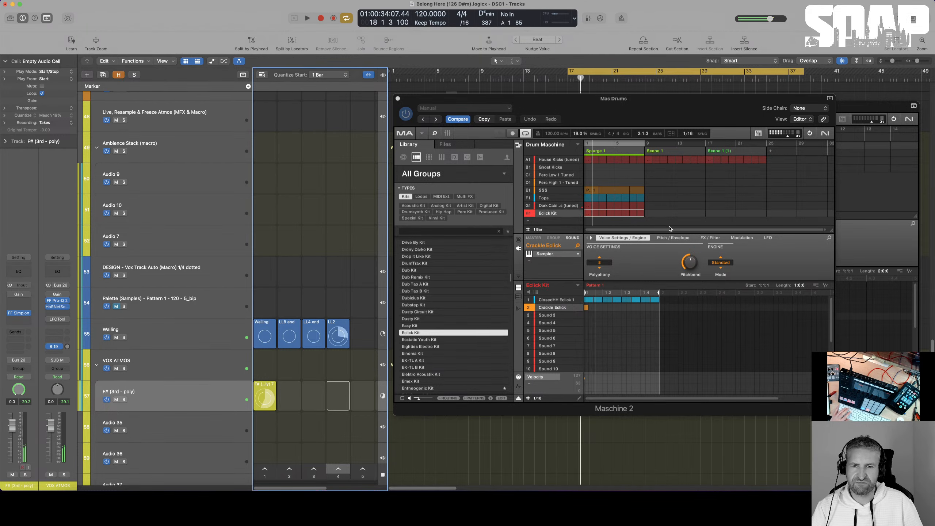
- Stop playback, hide the plug-in windows and shorten the cycle range to bars 17–21
{"action": "key", "text": "space"}
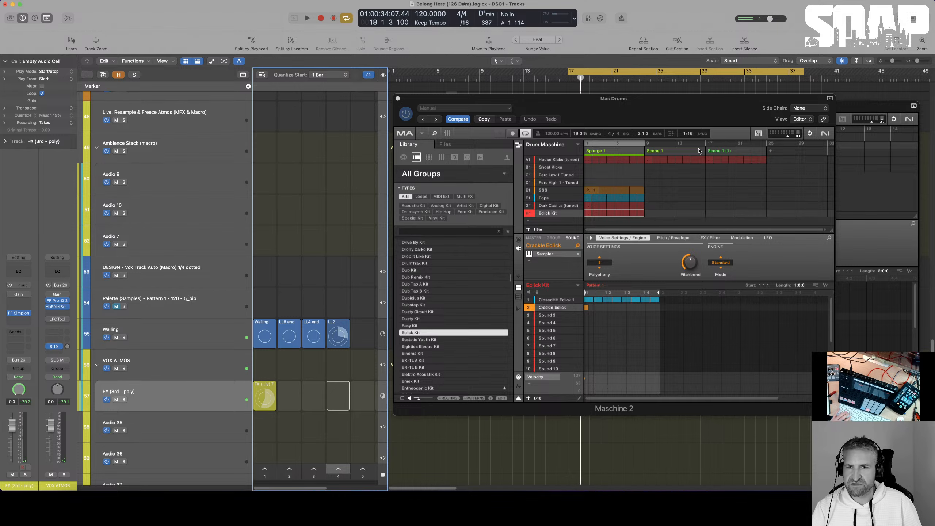
{"action": "key", "text": "v"}
{"action": "left_click_drag", "start_coordinate": [803, 74], "coordinate": [612, 75]}
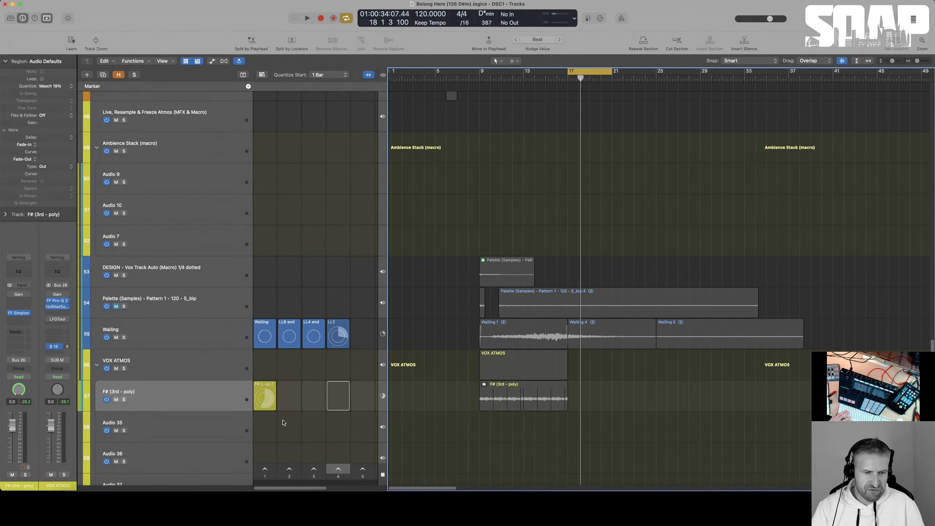
- Launch scene 4 so the Wailing LL2 cell plays without the F# (3rd - poly) cell
{"action": "scroll", "coordinate": [283, 422], "scroll_direction": "down", "scroll_amount": 2}
{"action": "left_click", "coordinate": [338, 470]}
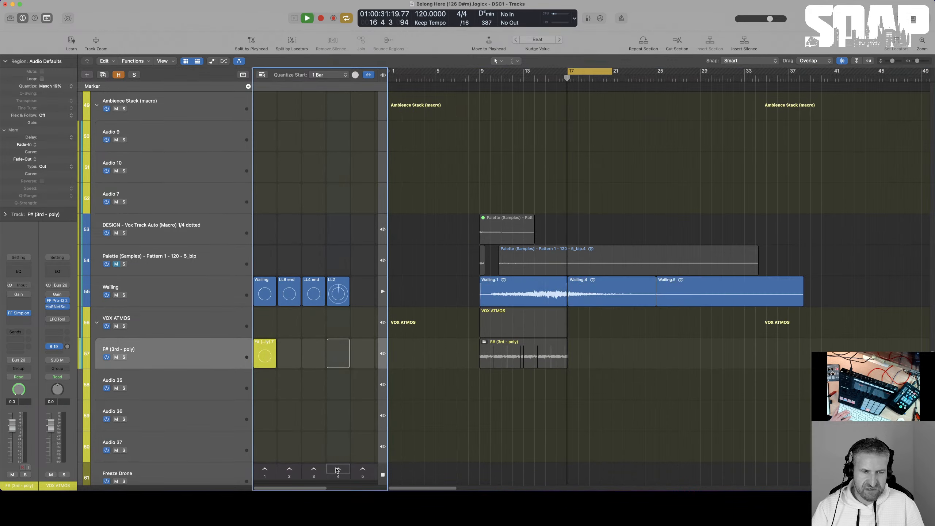
{"action": "left_click", "coordinate": [337, 355]}
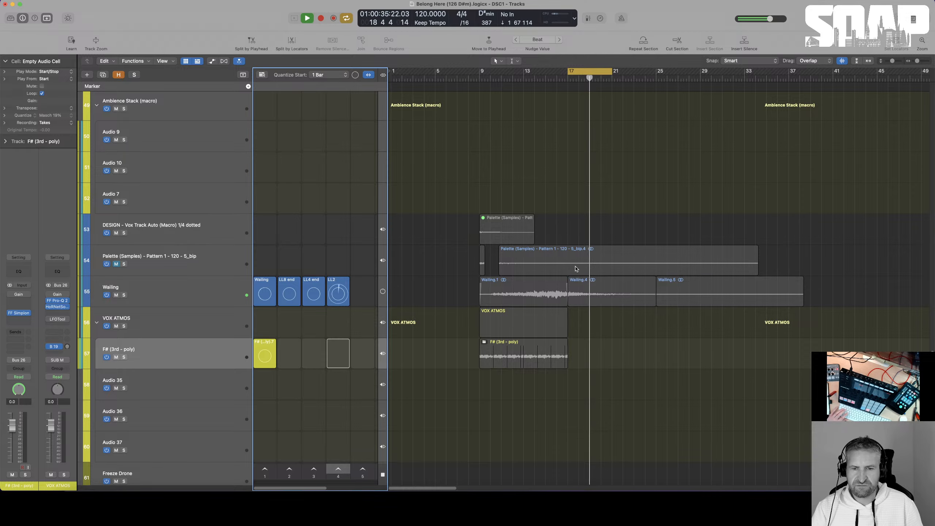
- Add a new group to the Mas Drums Maschine and load the Exposed Kit into it
{"action": "scroll", "coordinate": [576, 269], "scroll_direction": "up", "scroll_amount": 10}
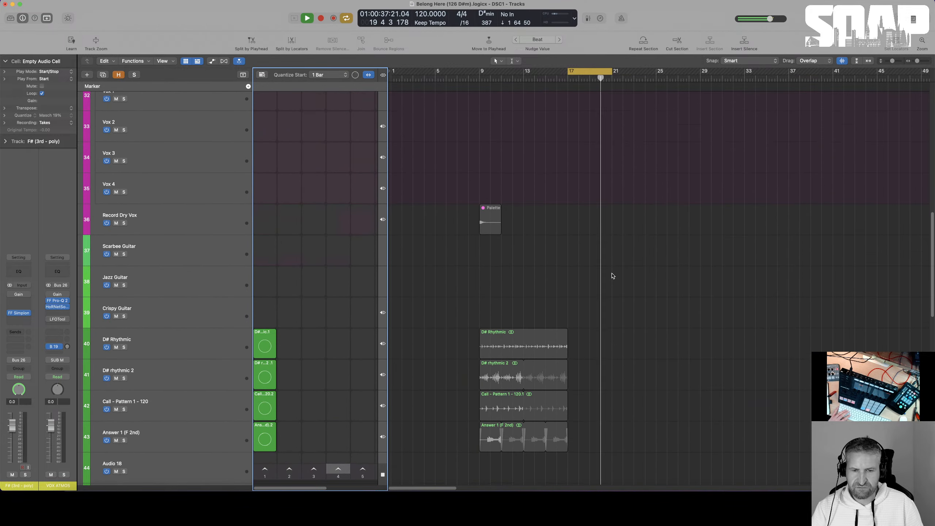
{"action": "key", "text": "v"}
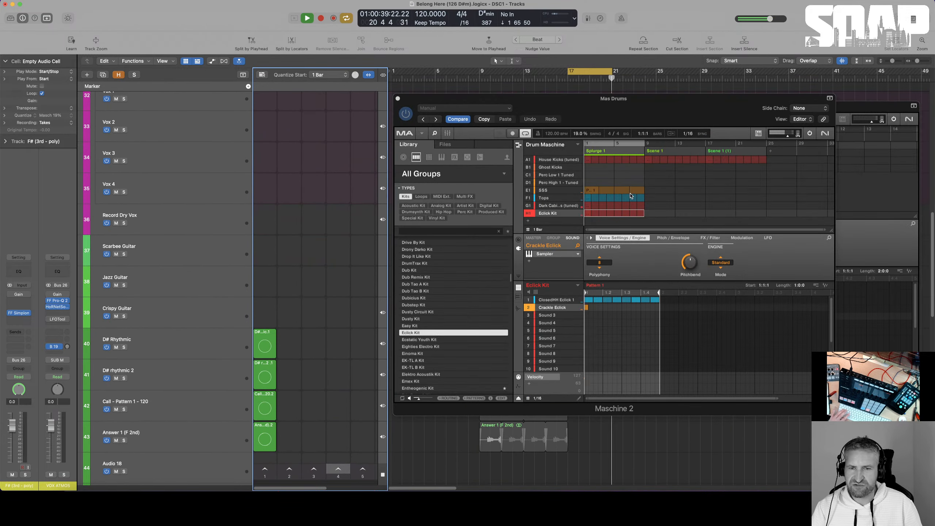
{"action": "left_click", "coordinate": [545, 220]}
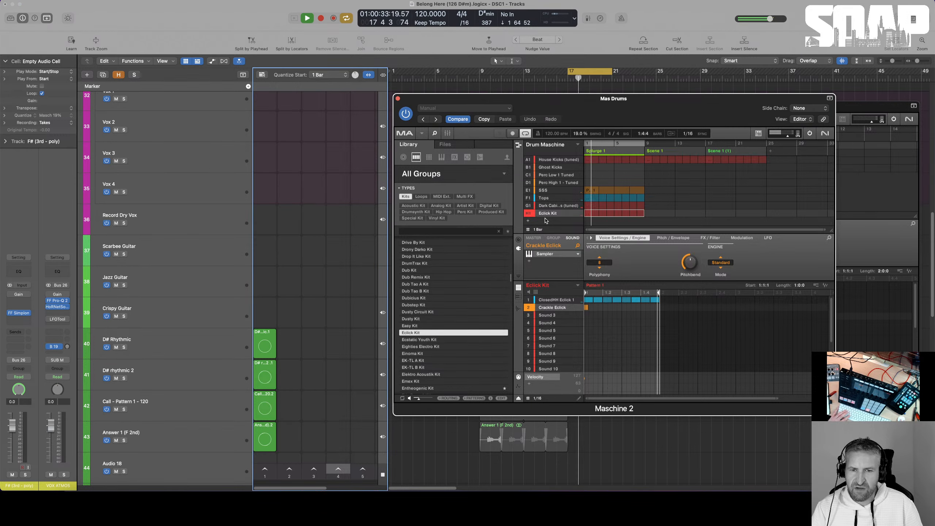
{"action": "left_click", "coordinate": [546, 220]}
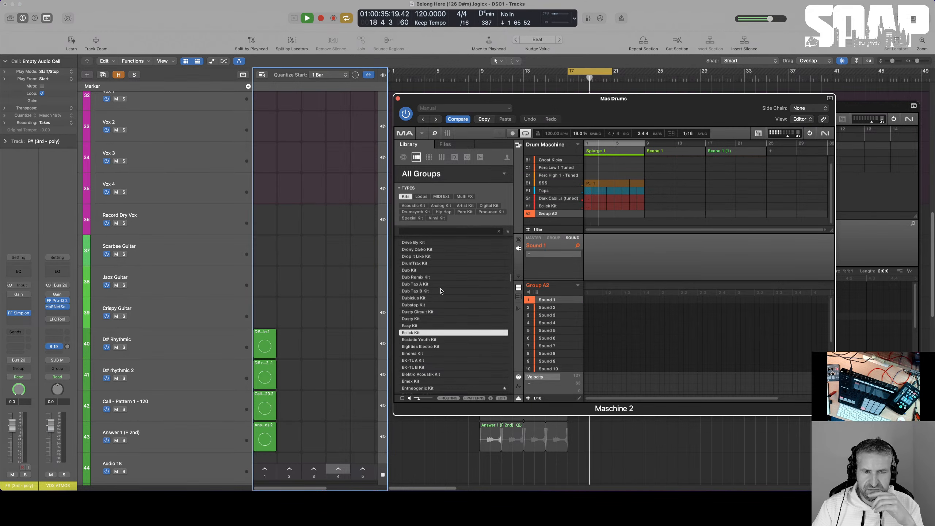
{"action": "scroll", "coordinate": [438, 295], "scroll_direction": "down", "scroll_amount": 5}
{"action": "left_click", "coordinate": [420, 312]}
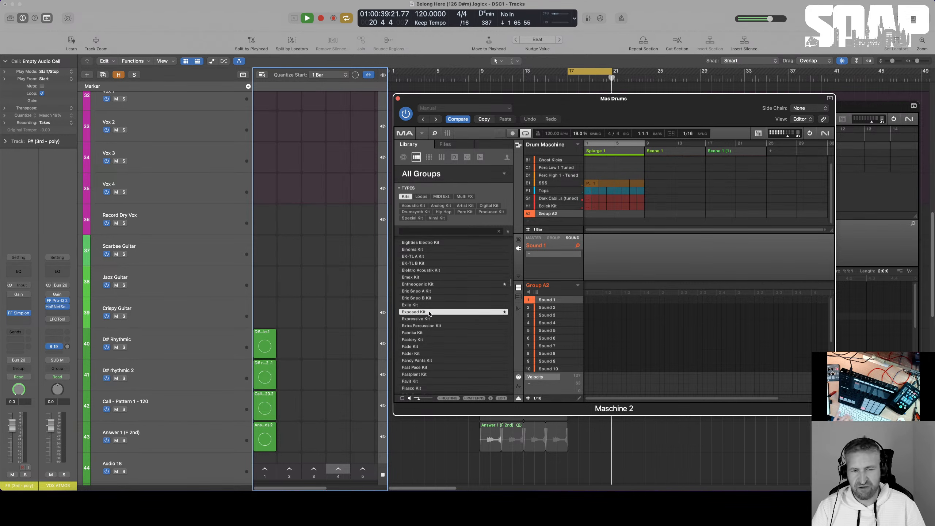
{"action": "double_click", "coordinate": [429, 312]}
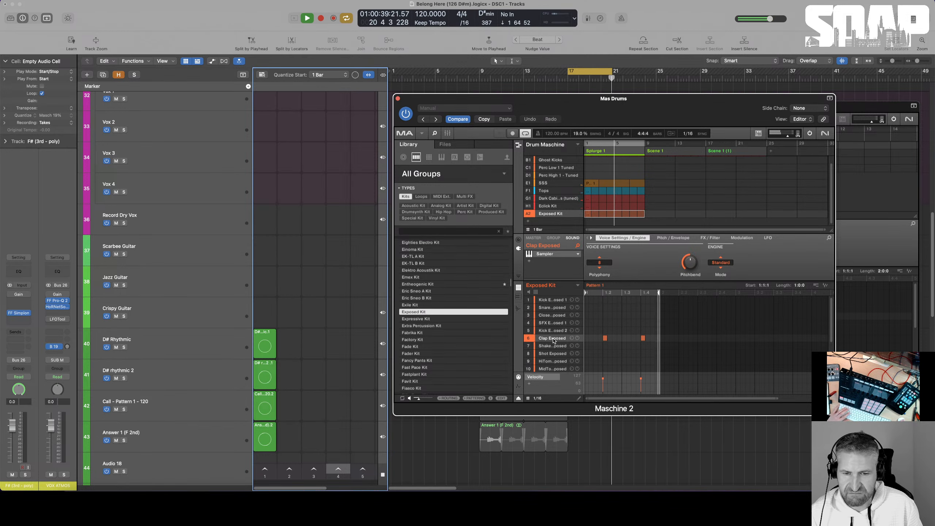
- Colour the Clap Exposed sound yellow, move it to the kit's first slot and return to the pattern view
{"action": "right_click", "coordinate": [547, 346]}
{"action": "mouse_move", "coordinate": [578, 286]}
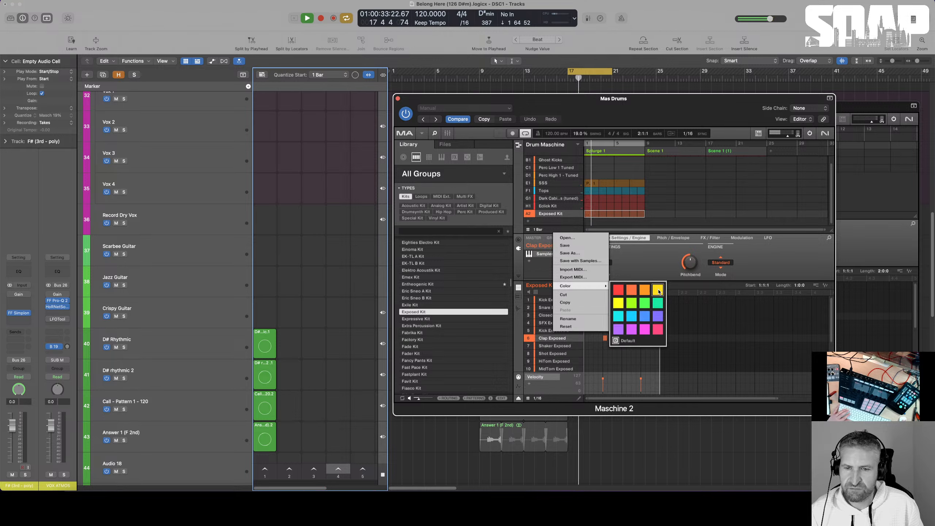
{"action": "left_click", "coordinate": [618, 303]}
{"action": "left_click_drag", "start_coordinate": [546, 339], "coordinate": [549, 298]}
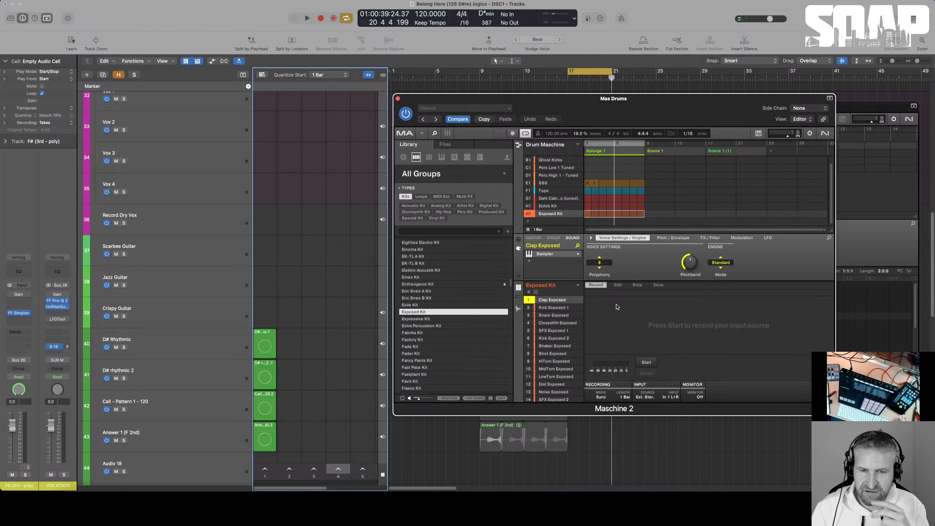
{"action": "left_click", "coordinate": [518, 308]}
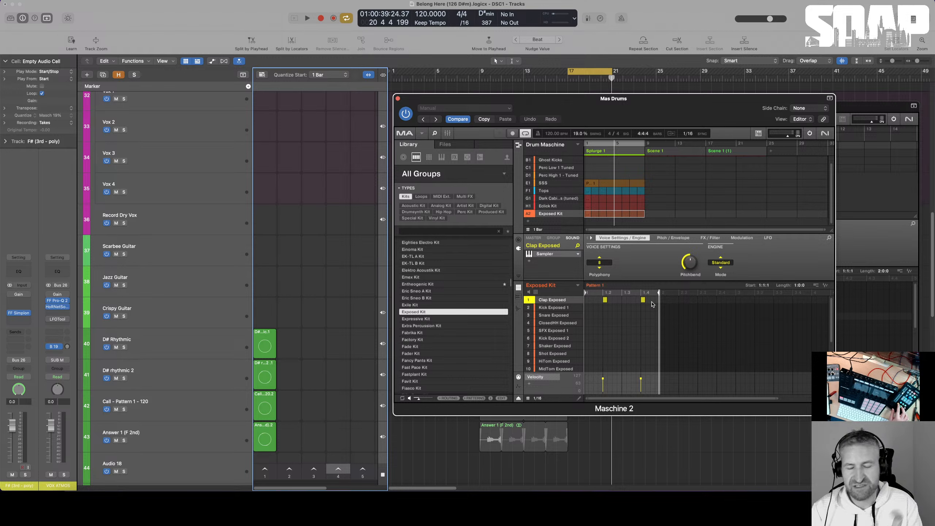
- Restart playback and launch the Call - Pattern 1 - 120 cell alongside the Maschine groove
{"action": "key", "text": "space"}
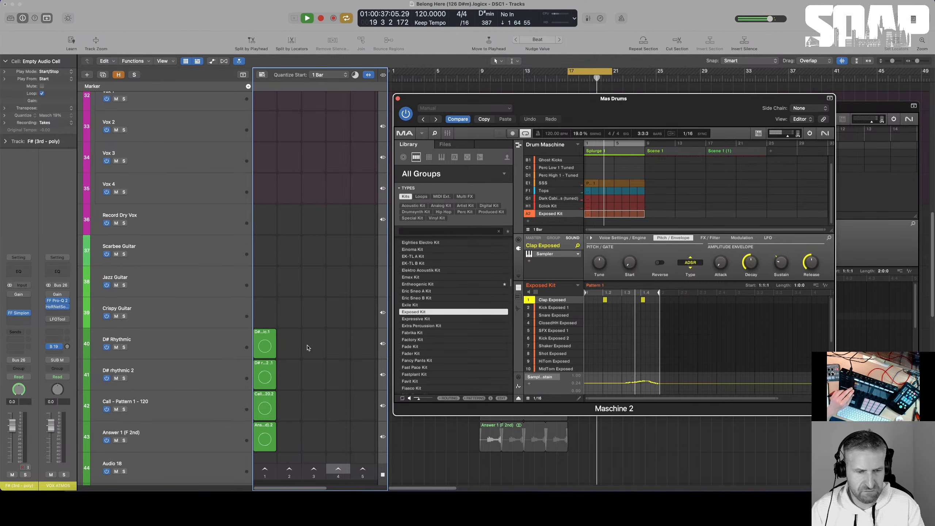
{"action": "scroll", "coordinate": [309, 346], "scroll_direction": "down", "scroll_amount": 3}
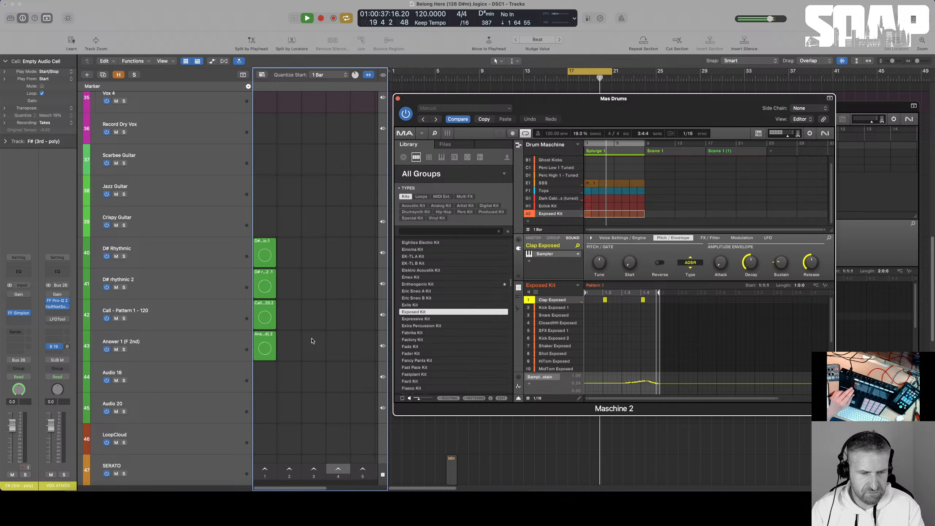
{"action": "left_click", "coordinate": [265, 317]}
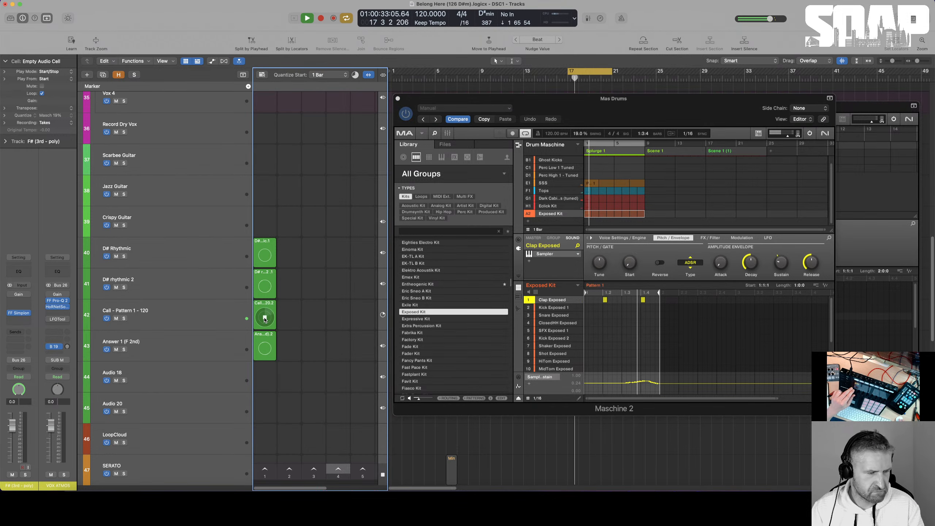
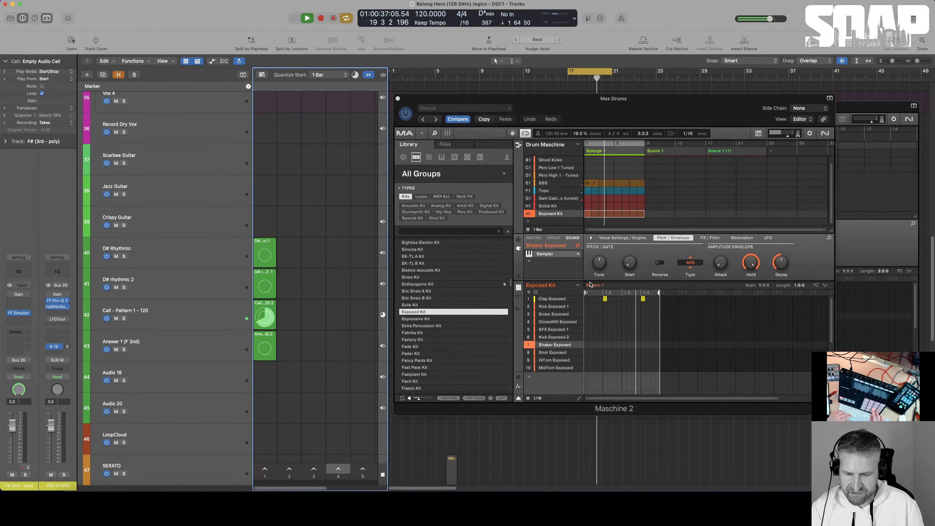
- Restart playback to record a Shaker Exposed rhythm into the Exposed Kit's Pattern 1, and move the sound to the kit's second slot
{"action": "key", "text": "space"}
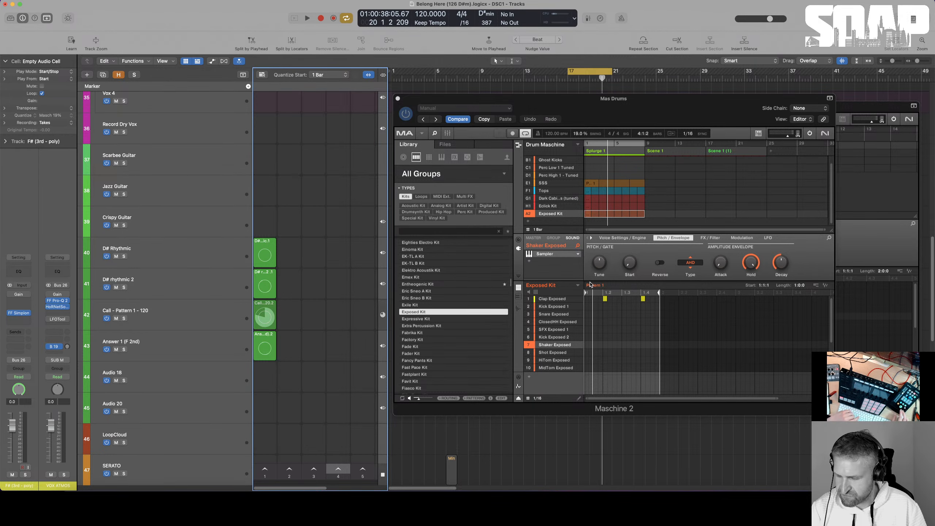
{"action": "key", "text": "space"}
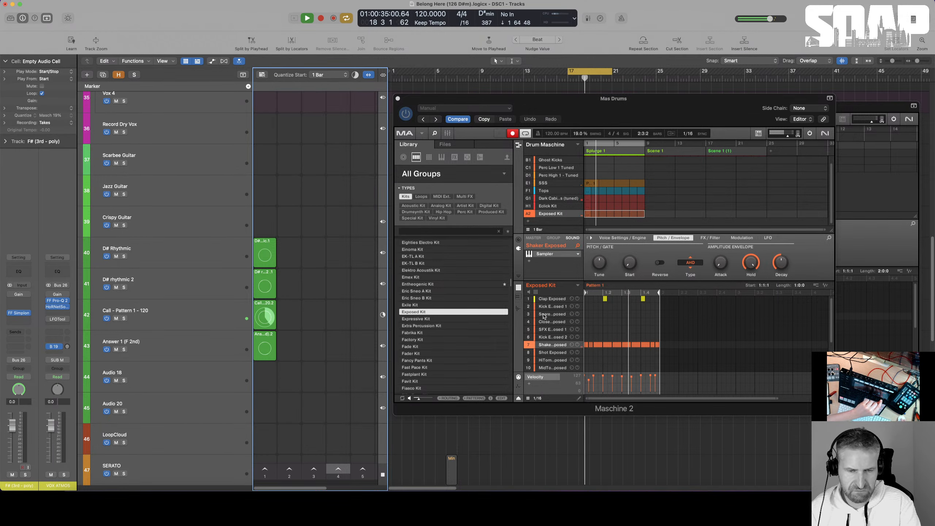
{"action": "left_click_drag", "start_coordinate": [551, 346], "coordinate": [552, 307]}
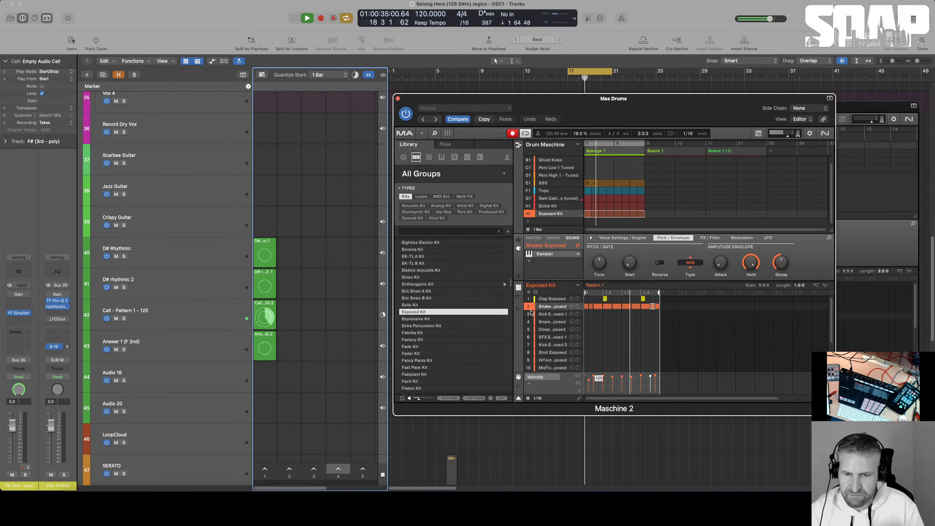
- Swap the Call - Pattern 1 - 120 cell for the Wailing cell and launch the F# (3rd - poly) cell with it
{"action": "left_click", "coordinate": [264, 317]}
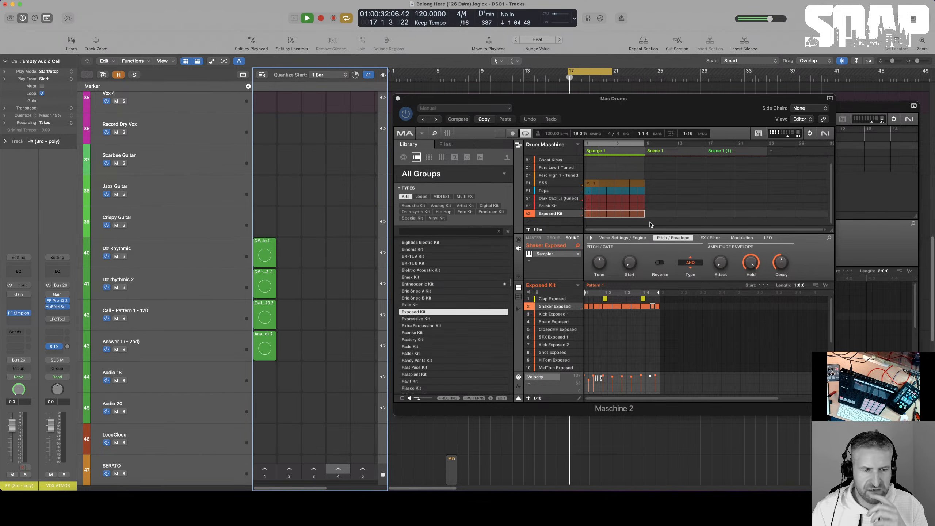
{"action": "scroll", "coordinate": [319, 278], "scroll_direction": "down", "scroll_amount": 8}
{"action": "scroll", "coordinate": [319, 280], "scroll_direction": "down", "scroll_amount": 9}
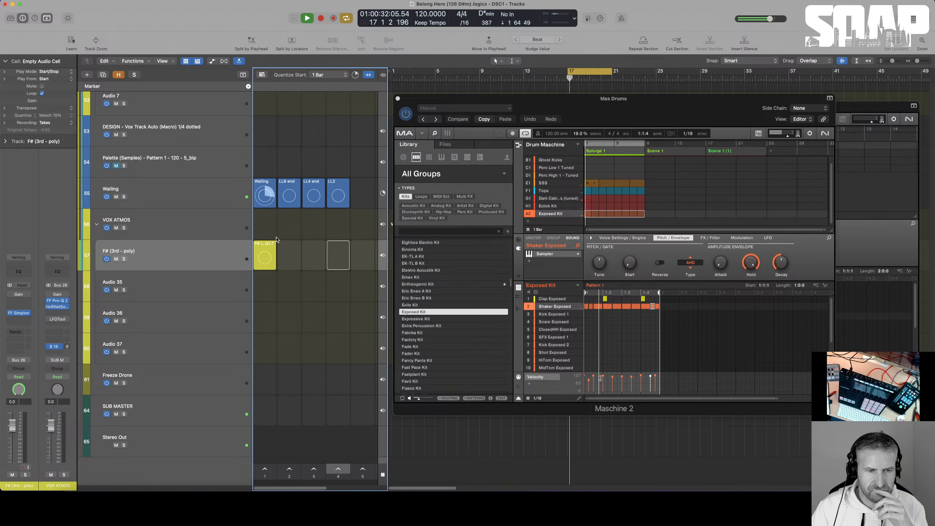
{"action": "mouse_move", "coordinate": [264, 260]}
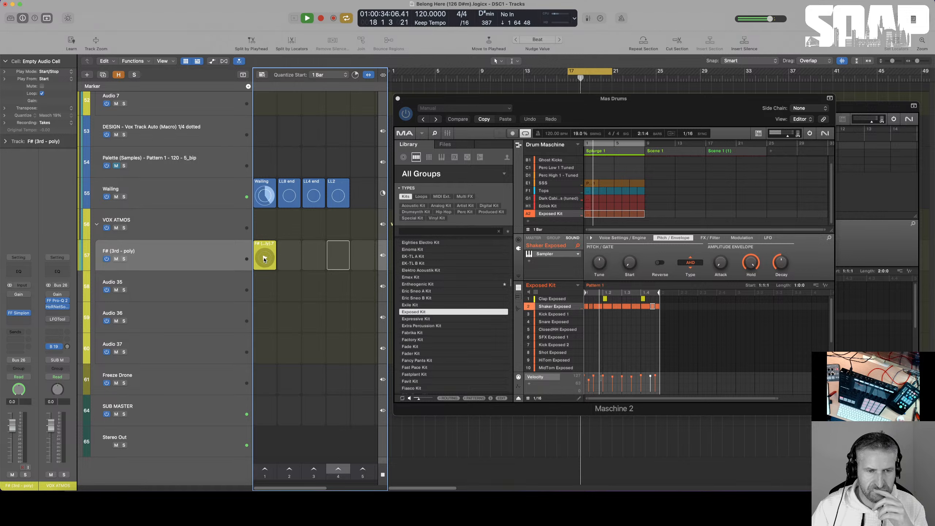
{"action": "left_click", "coordinate": [265, 259]}
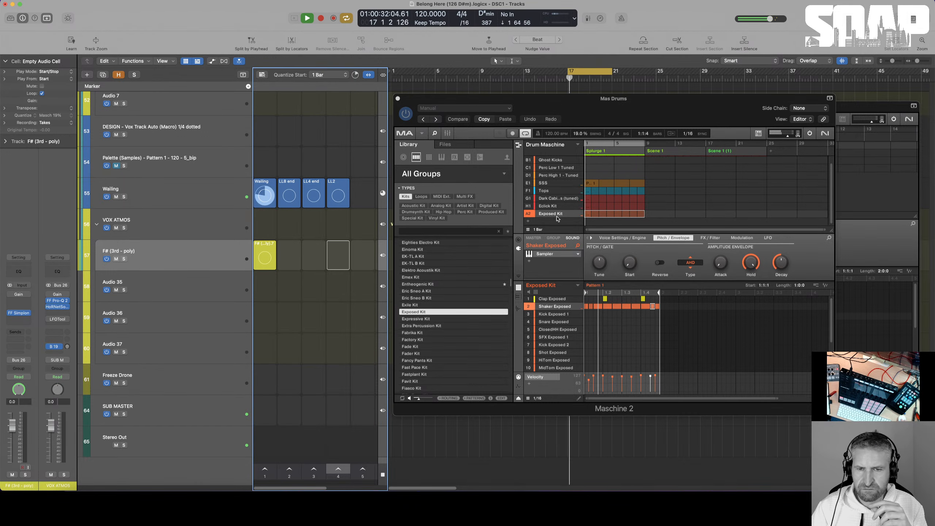
{"action": "left_click", "coordinate": [265, 259]}
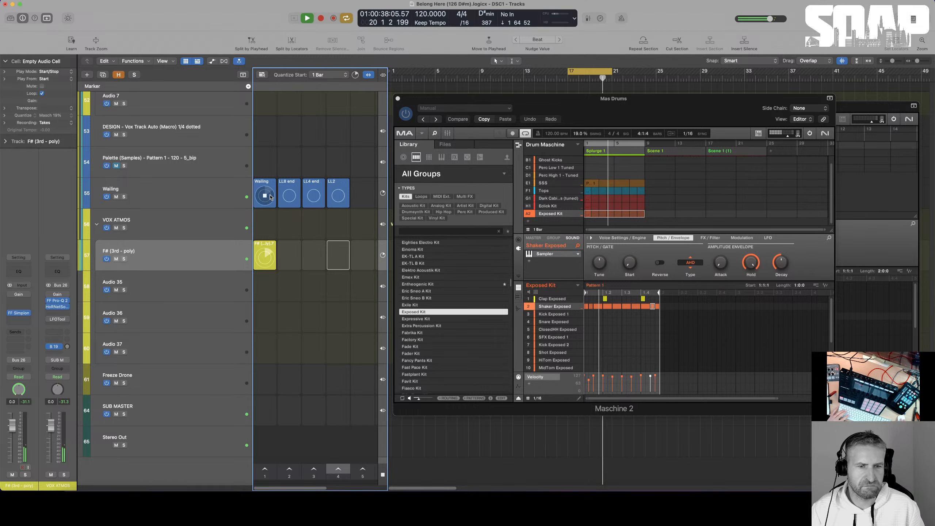
- Trigger the I know you vocal cell briefly, and stop the Wailing cell while F# (3rd - poly) keeps looping
{"action": "scroll", "coordinate": [268, 191], "scroll_direction": "up", "scroll_amount": 10}
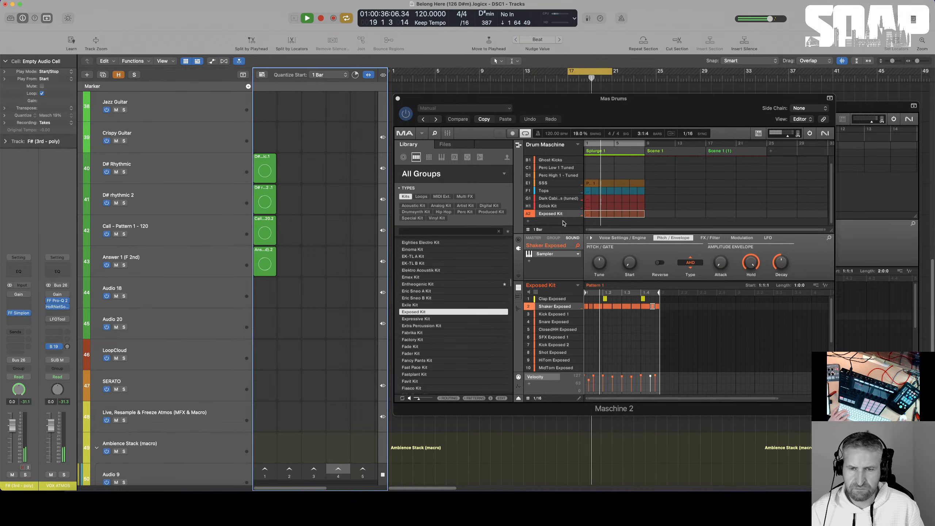
{"action": "scroll", "coordinate": [319, 262], "scroll_direction": "up", "scroll_amount": 15}
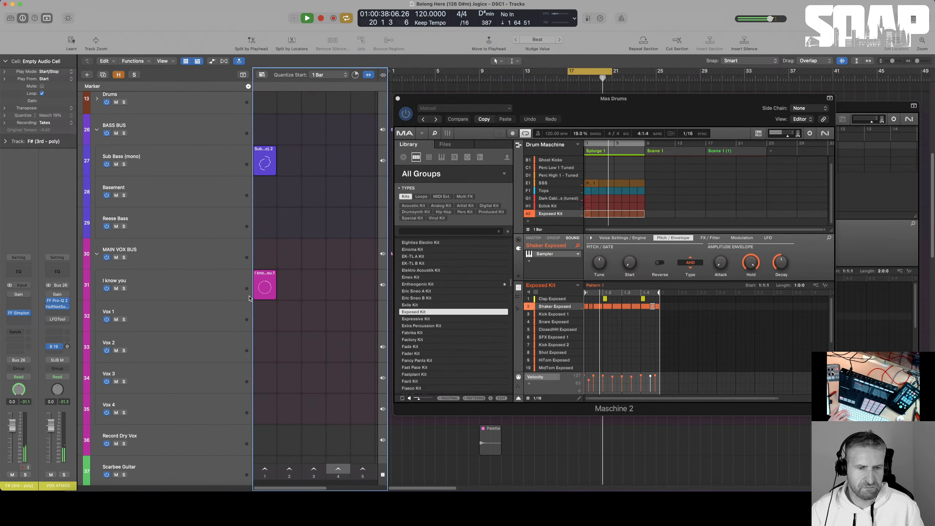
{"action": "left_click", "coordinate": [265, 287]}
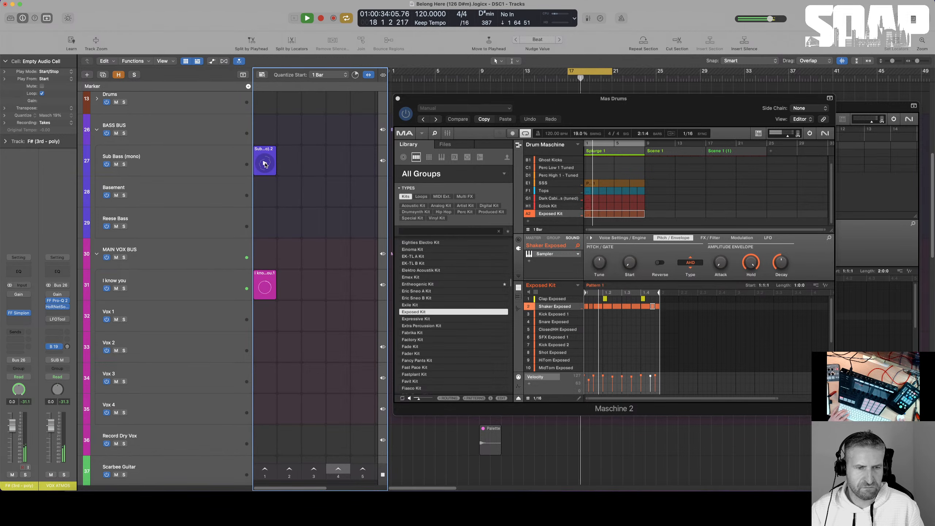
{"action": "scroll", "coordinate": [265, 171], "scroll_direction": "down", "scroll_amount": 16}
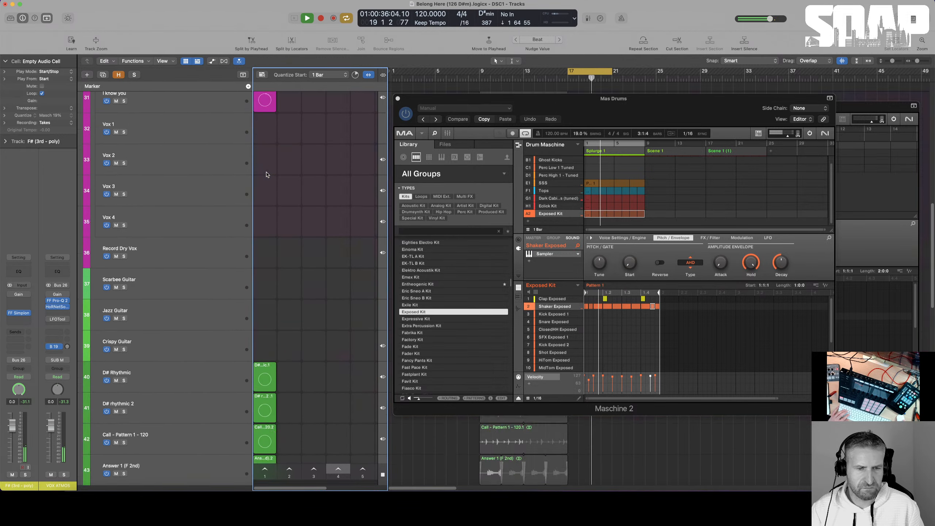
{"action": "scroll", "coordinate": [270, 322], "scroll_direction": "down", "scroll_amount": 4}
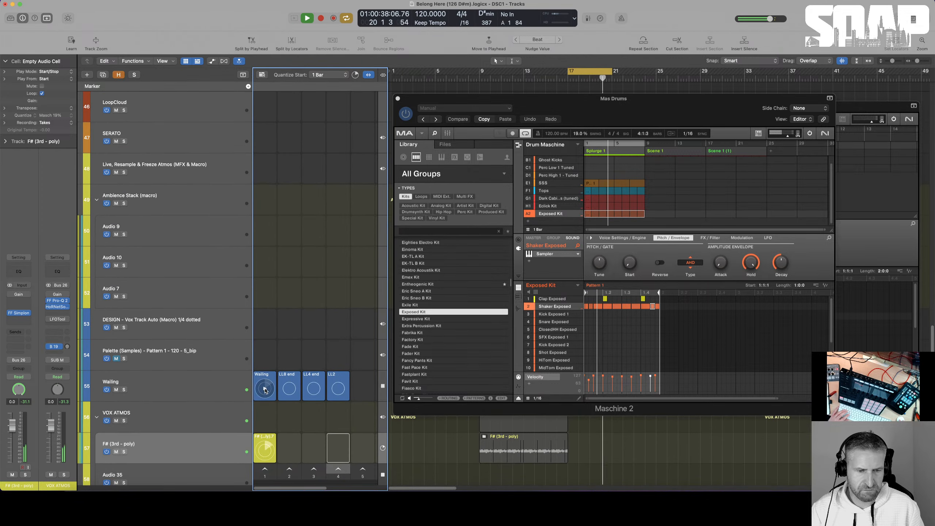
{"action": "left_click", "coordinate": [266, 390]}
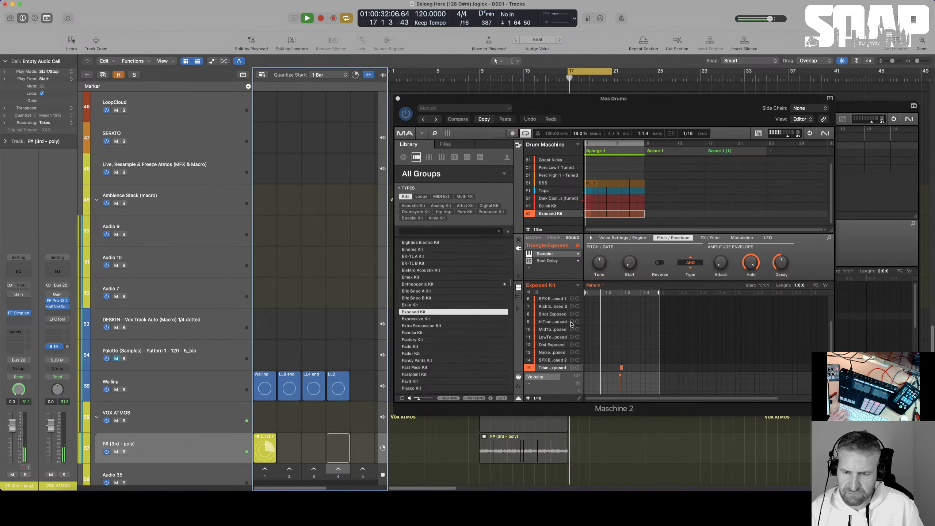
- Place a single MidTom Exposed hit in Pattern 1 and move the sound to the kit's third slot
{"action": "scroll", "coordinate": [622, 369], "scroll_direction": "up", "scroll_amount": 3}
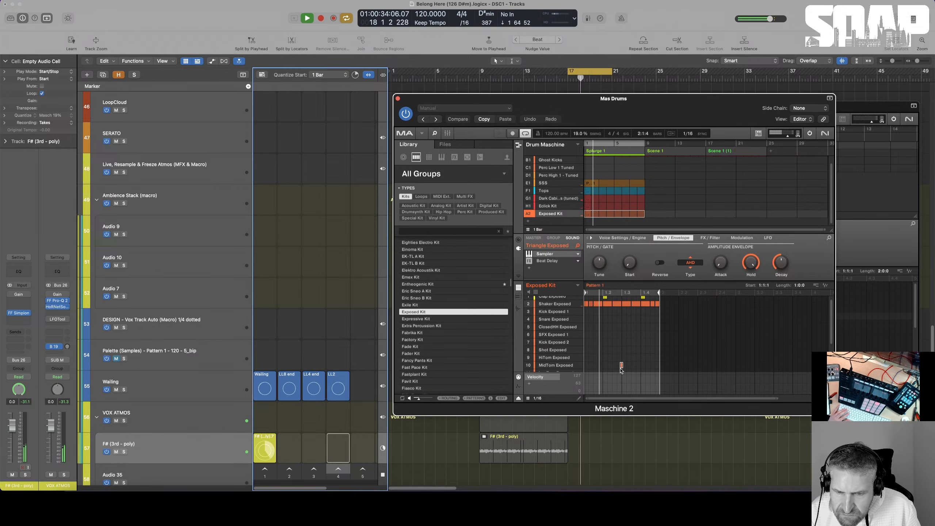
{"action": "scroll", "coordinate": [618, 361], "scroll_direction": "down", "scroll_amount": 3}
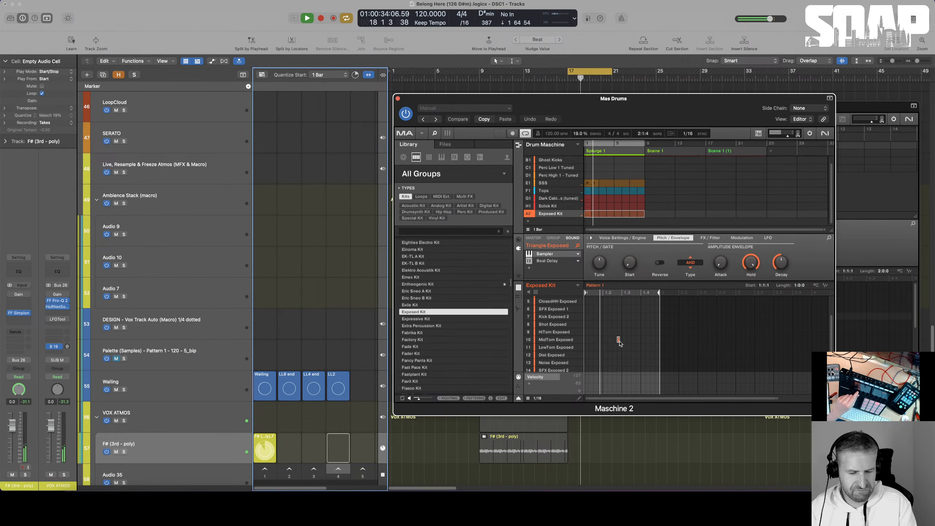
{"action": "left_click_drag", "start_coordinate": [547, 340], "coordinate": [555, 318]}
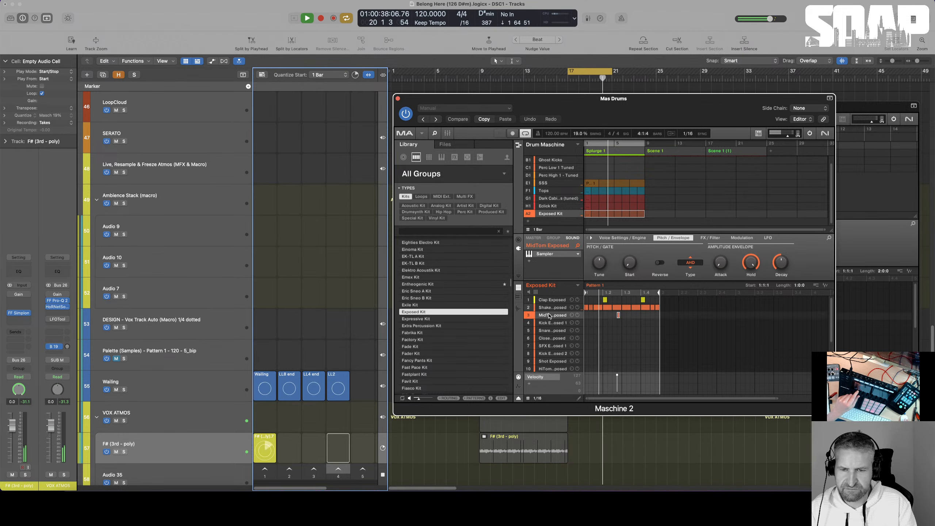
- Add a Triangle Exposed hit to Pattern 1, shift it slightly earlier and move the sound to the kit's fourth slot
{"action": "scroll", "coordinate": [556, 332], "scroll_direction": "down", "scroll_amount": 3}
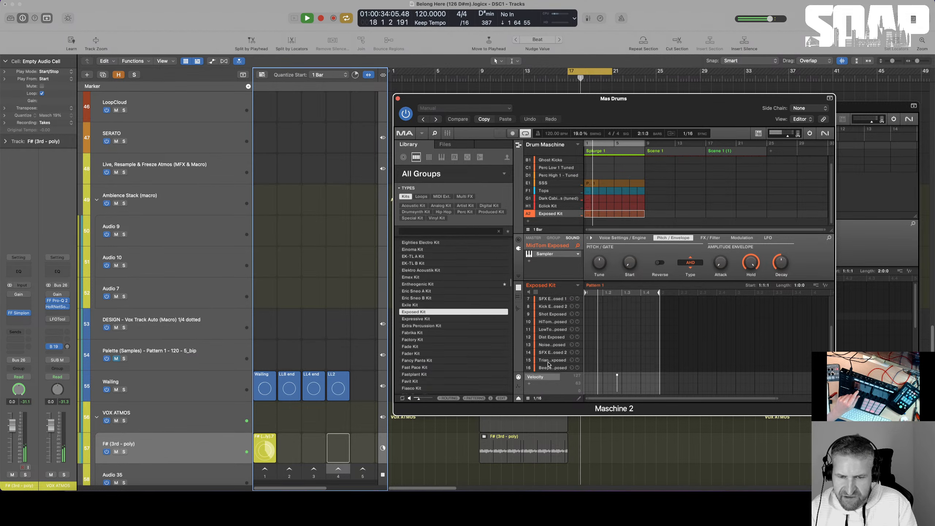
{"action": "scroll", "coordinate": [552, 354], "scroll_direction": "down", "scroll_amount": 1}
{"action": "left_click", "coordinate": [548, 363]}
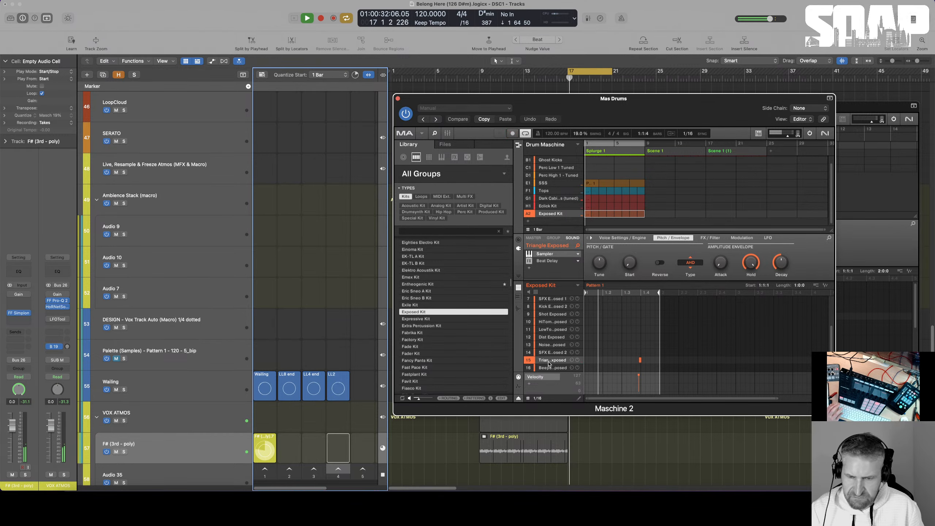
{"action": "left_click", "coordinate": [640, 359]}
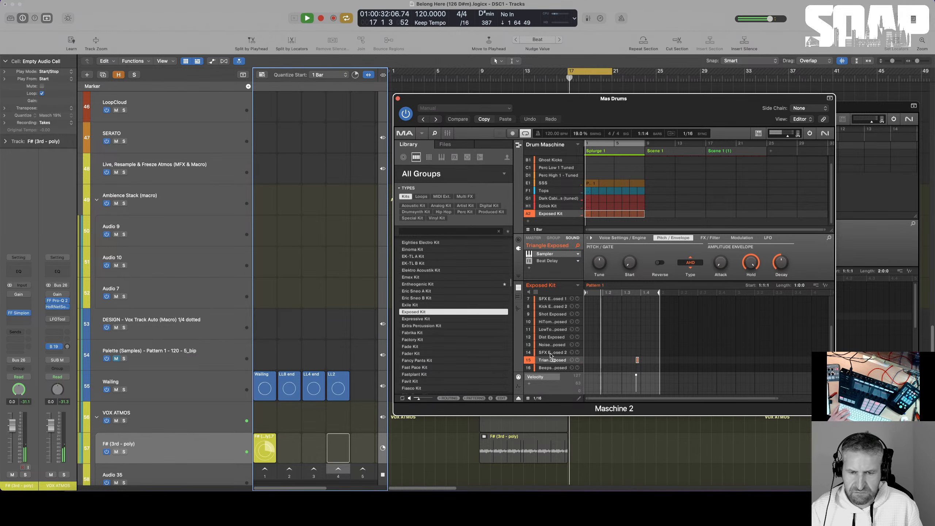
{"action": "scroll", "coordinate": [551, 331], "scroll_direction": "up", "scroll_amount": 3}
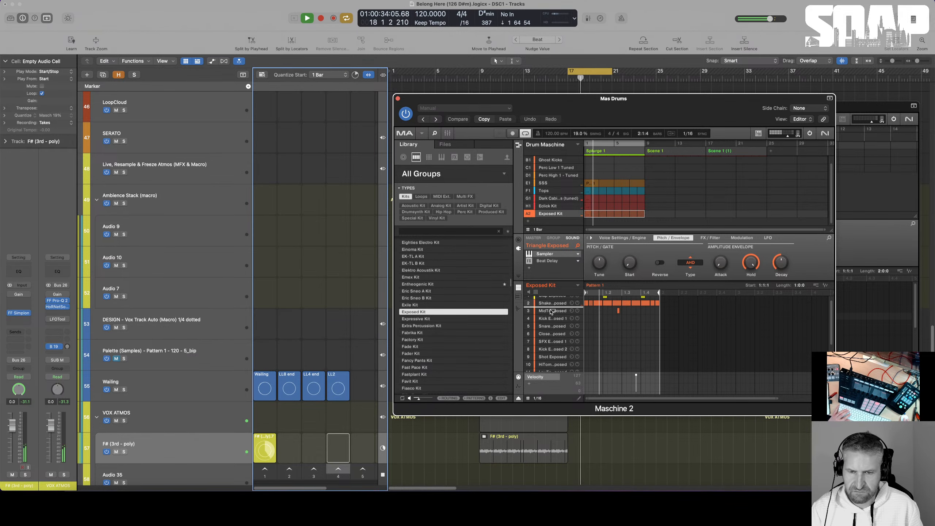
{"action": "scroll", "coordinate": [256, 357], "scroll_direction": "down", "scroll_amount": 3}
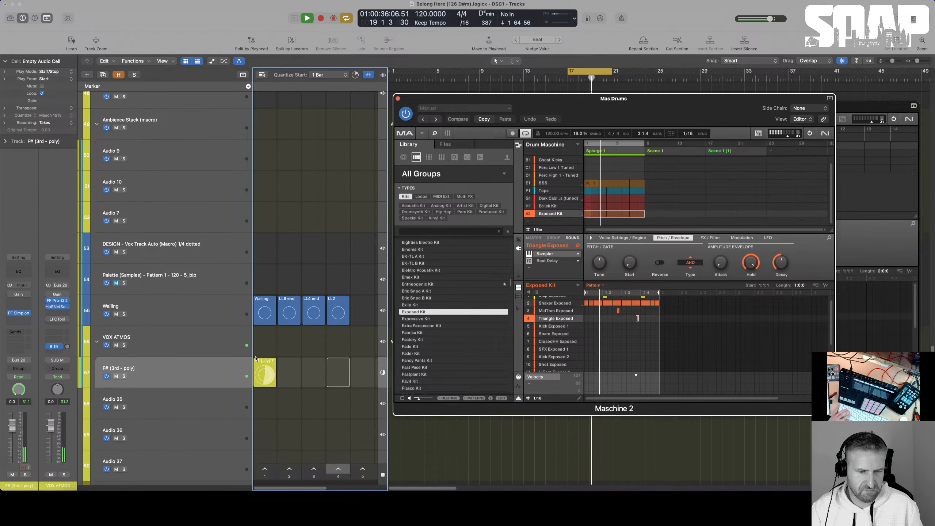
- Launch the Wailing track's LL8 end cell alongside the F# (3rd - poly) cell
{"action": "scroll", "coordinate": [256, 357], "scroll_direction": "up", "scroll_amount": 10}
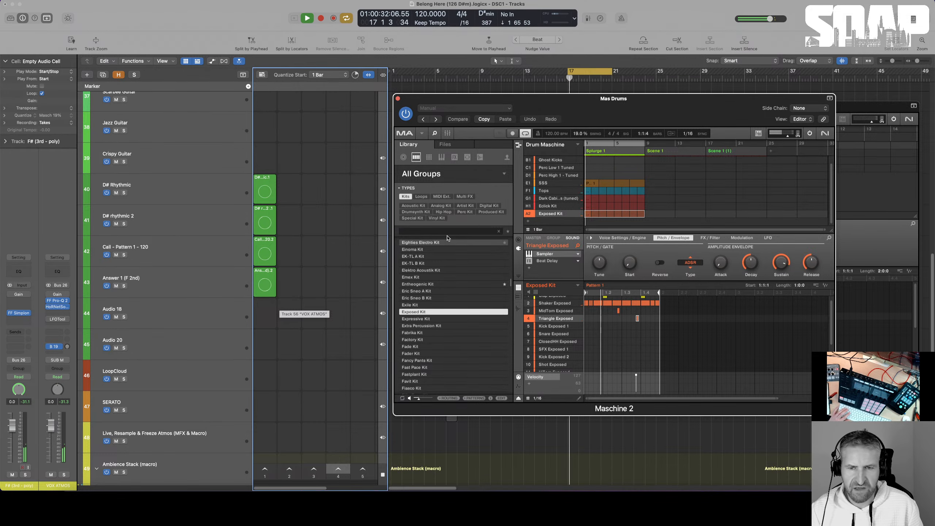
{"action": "scroll", "coordinate": [356, 211], "scroll_direction": "down", "scroll_amount": 8}
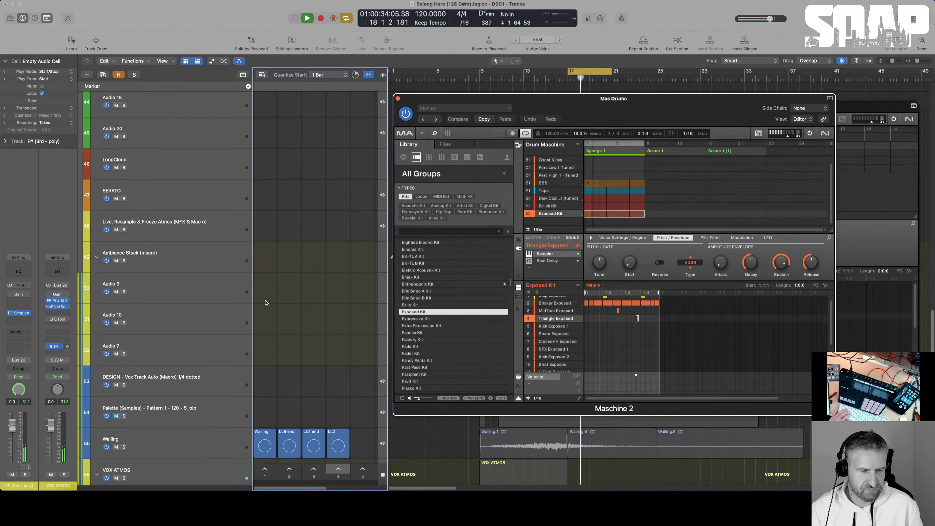
{"action": "left_click", "coordinate": [288, 410]}
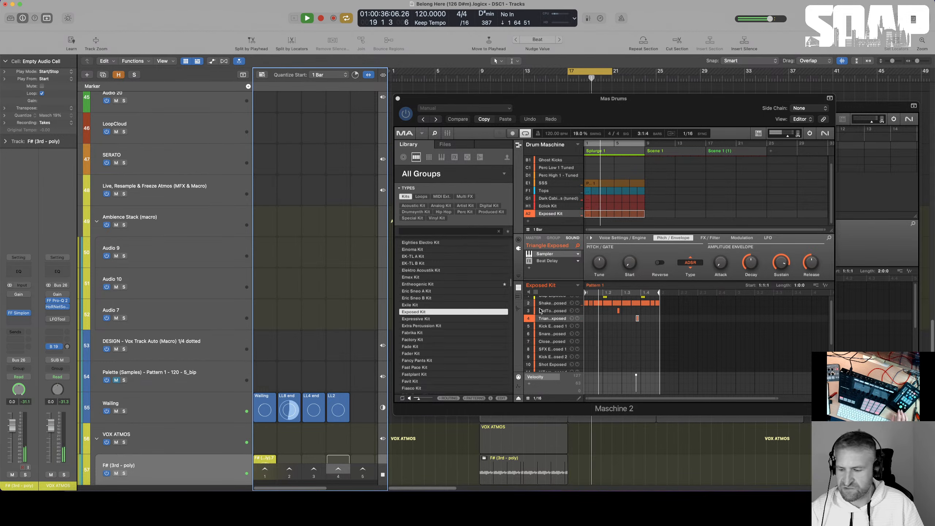
- Stop playback and review the MidTom, Triangle and Shaker Exposed sounds in the kit one by one
{"action": "key", "text": "space"}
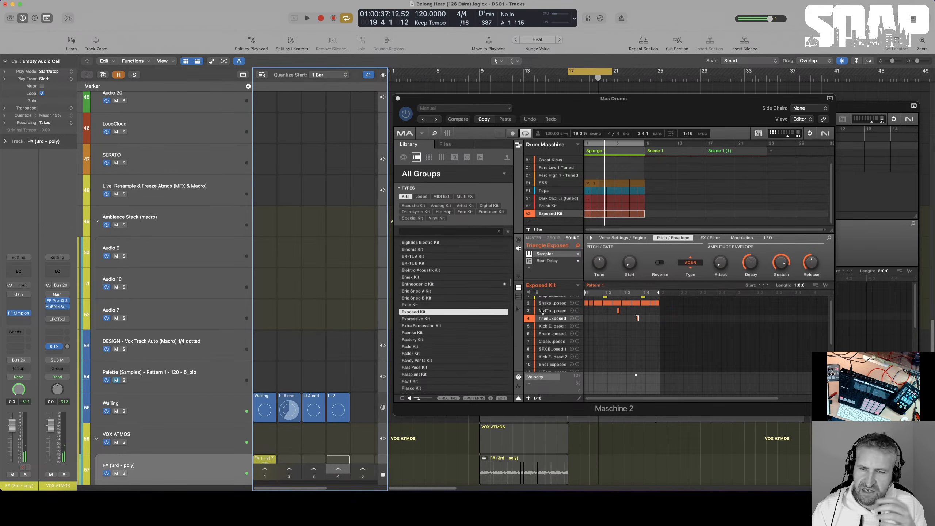
{"action": "scroll", "coordinate": [542, 311], "scroll_direction": "up", "scroll_amount": 1}
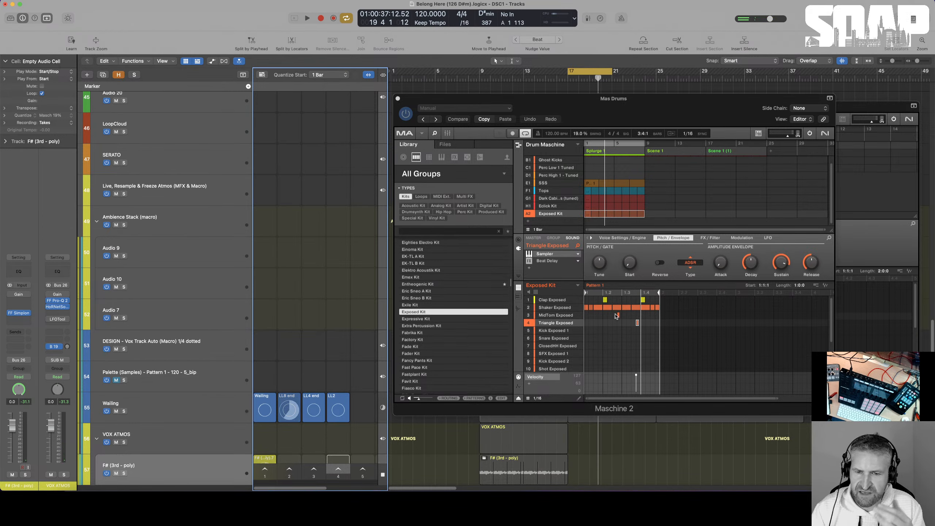
{"action": "left_click", "coordinate": [548, 315]}
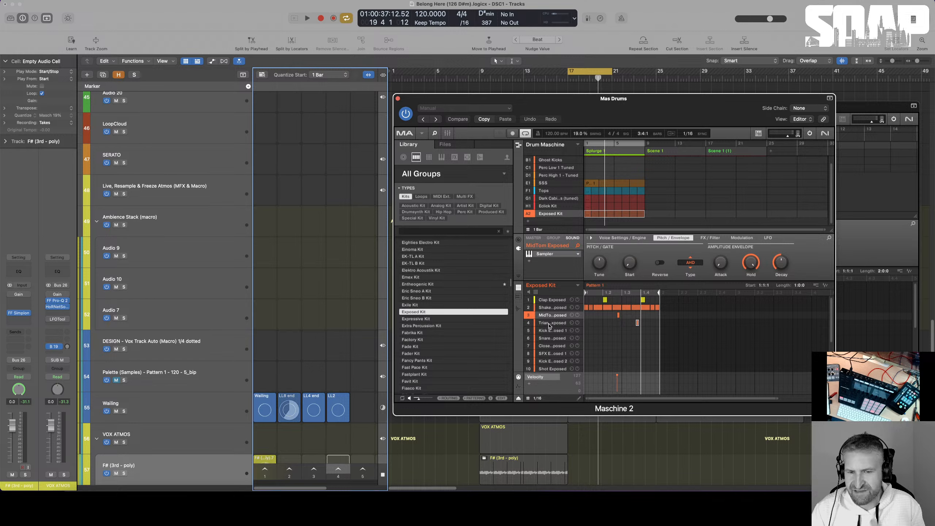
{"action": "left_click", "coordinate": [548, 323]}
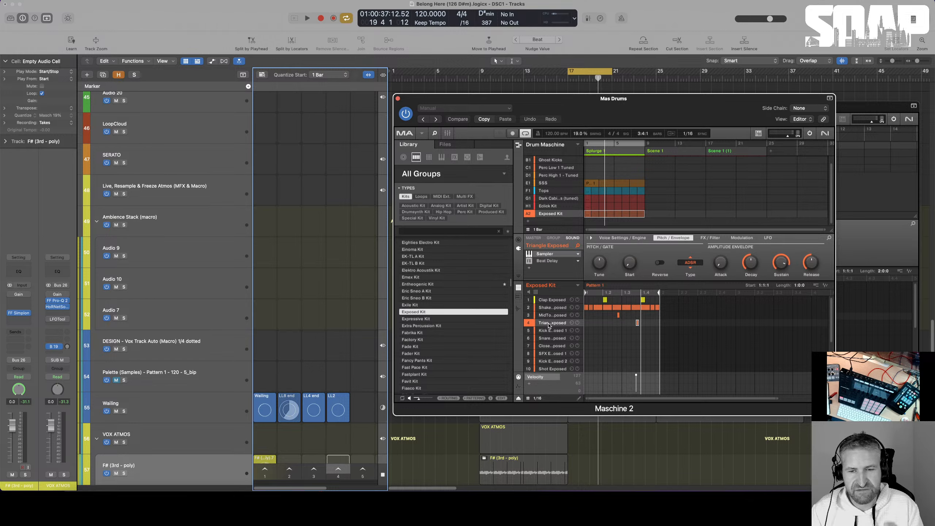
{"action": "left_click", "coordinate": [549, 308]}
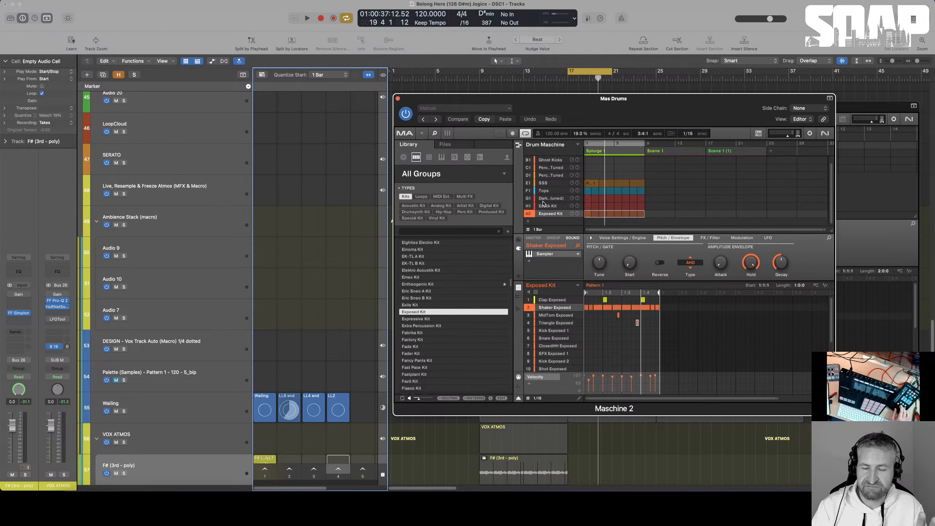
- Resume playback and switch the Wailing track to its LL4 end cell
{"action": "key", "text": "space"}
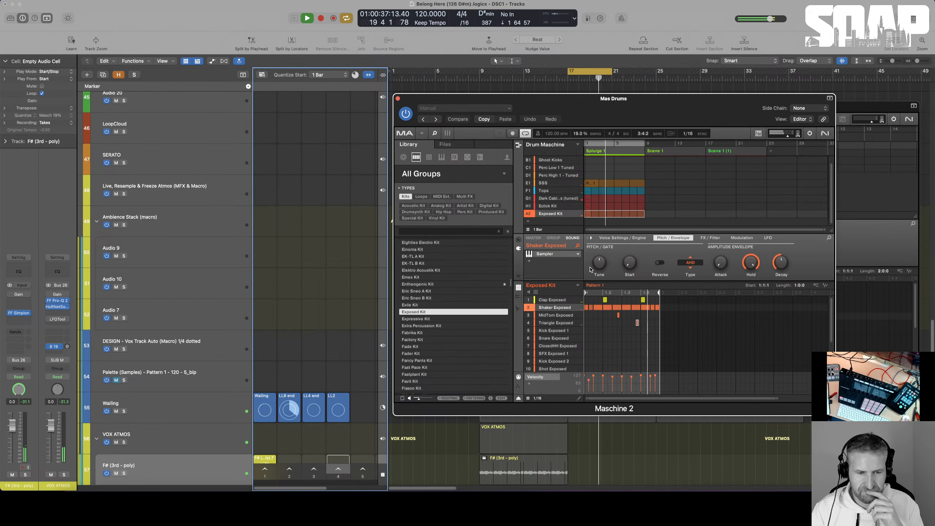
{"action": "left_click", "coordinate": [314, 409]}
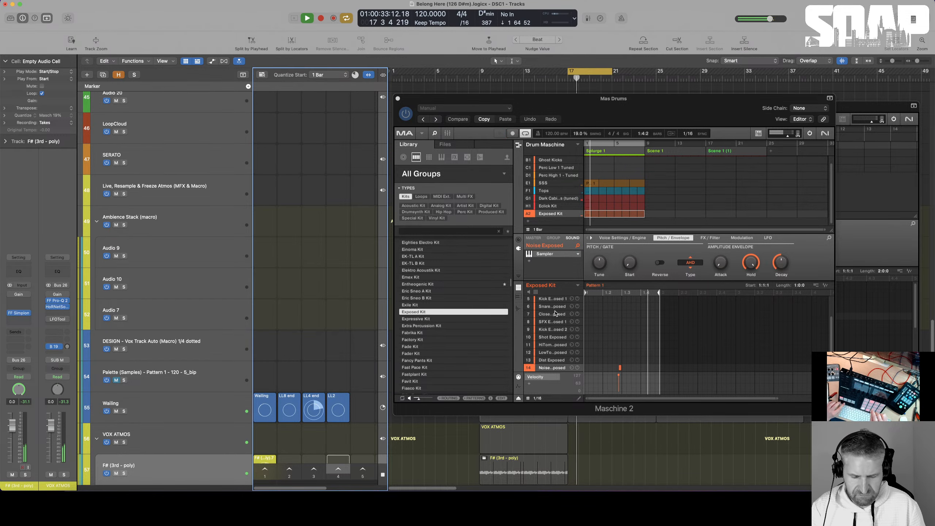
- Shift the recorded Noise Exposed hit slightly earlier in Pattern 1 and move the sound to the kit's fourth slot
{"action": "left_click", "coordinate": [620, 367]}
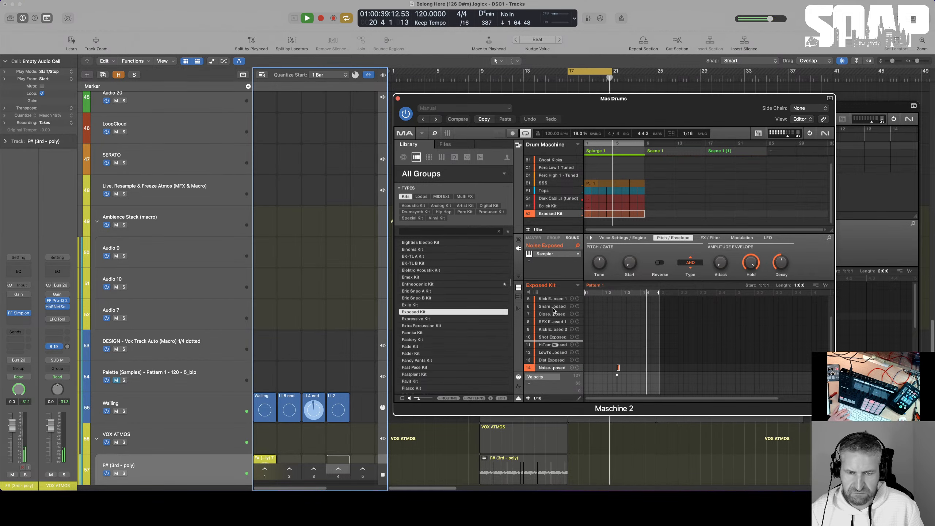
{"action": "scroll", "coordinate": [550, 313], "scroll_direction": "up", "scroll_amount": 3}
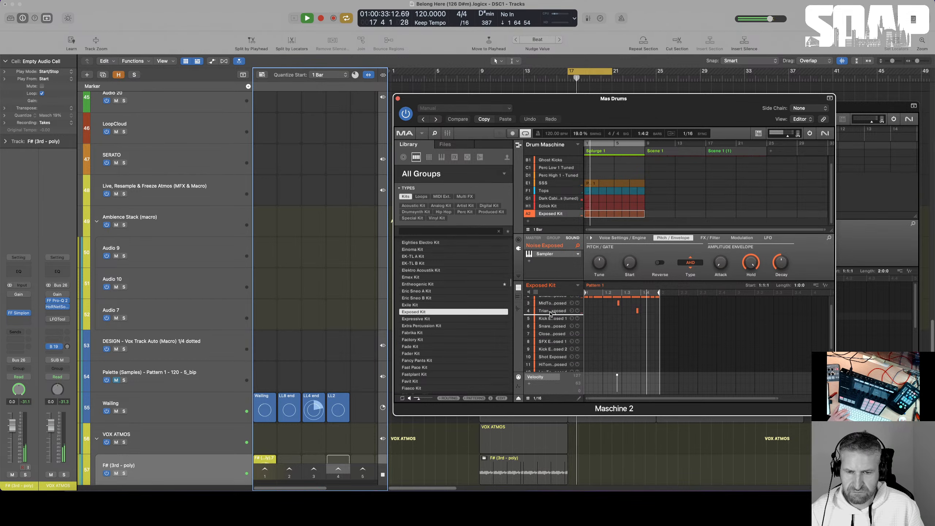
{"action": "left_click_drag", "start_coordinate": [550, 314], "coordinate": [551, 310]}
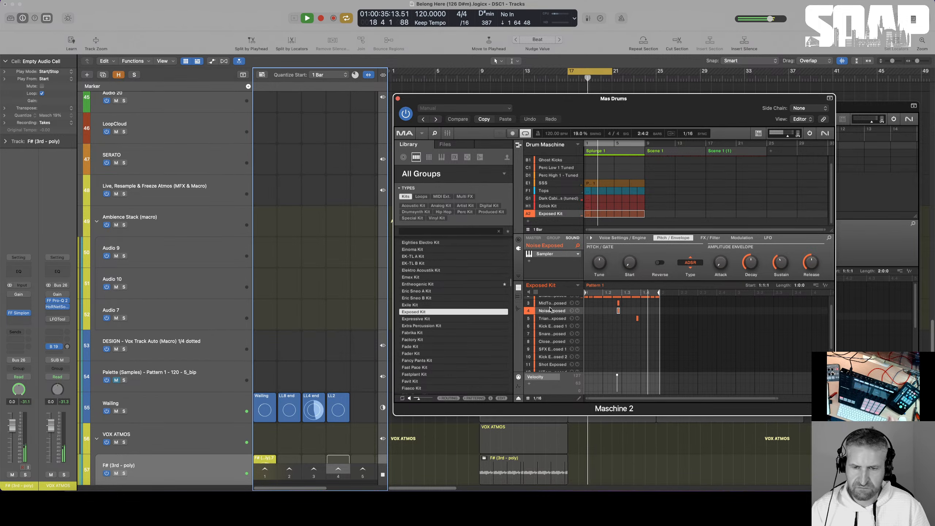
- Stop and restart playback, then launch the Answer 1 (F 2nd) cell against the groove
{"action": "key", "text": "space"}
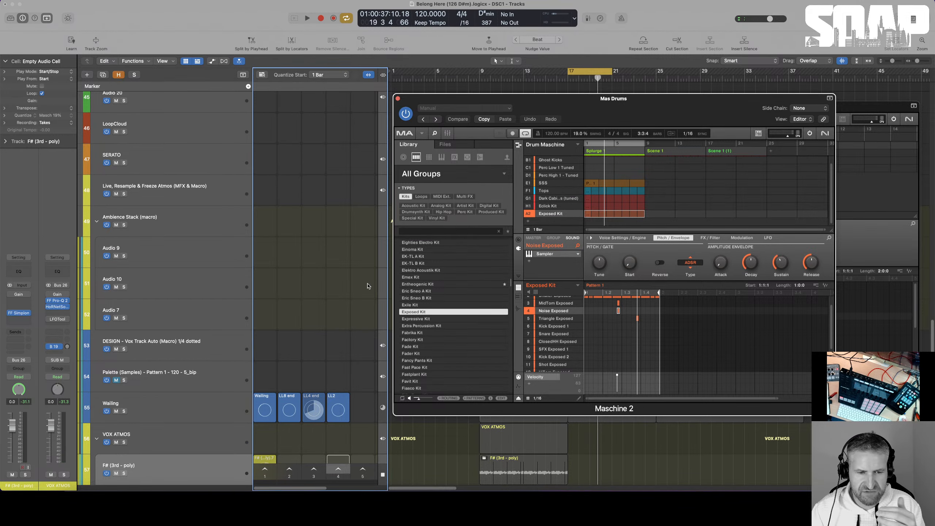
{"action": "scroll", "coordinate": [321, 298], "scroll_direction": "up", "scroll_amount": 6}
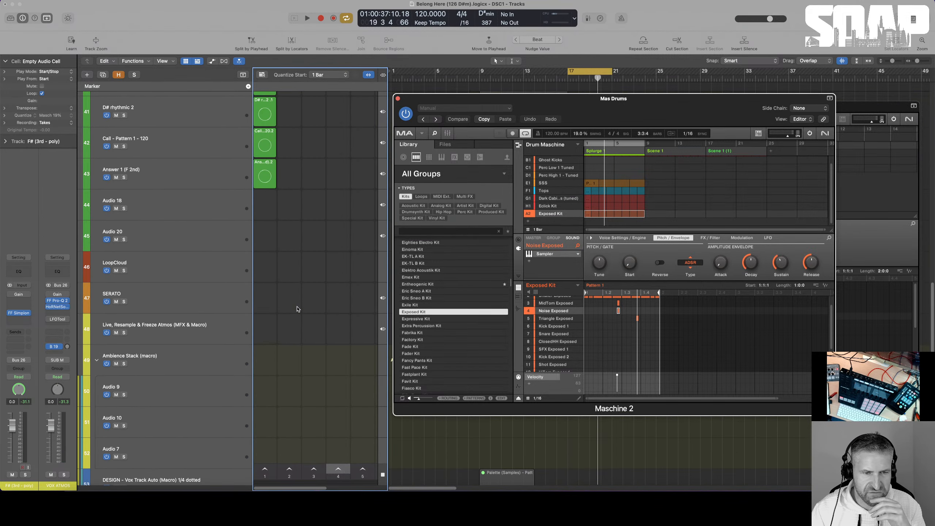
{"action": "scroll", "coordinate": [298, 309], "scroll_direction": "up", "scroll_amount": 3}
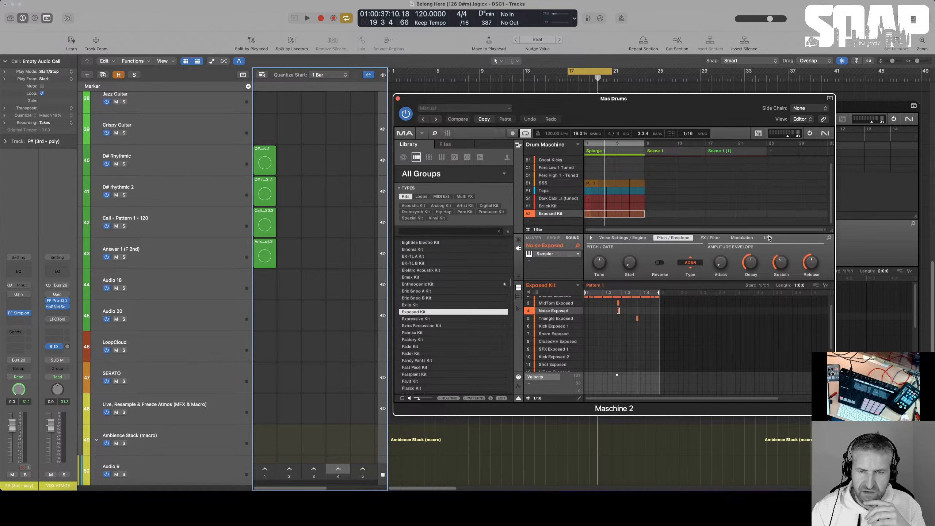
{"action": "key", "text": "space"}
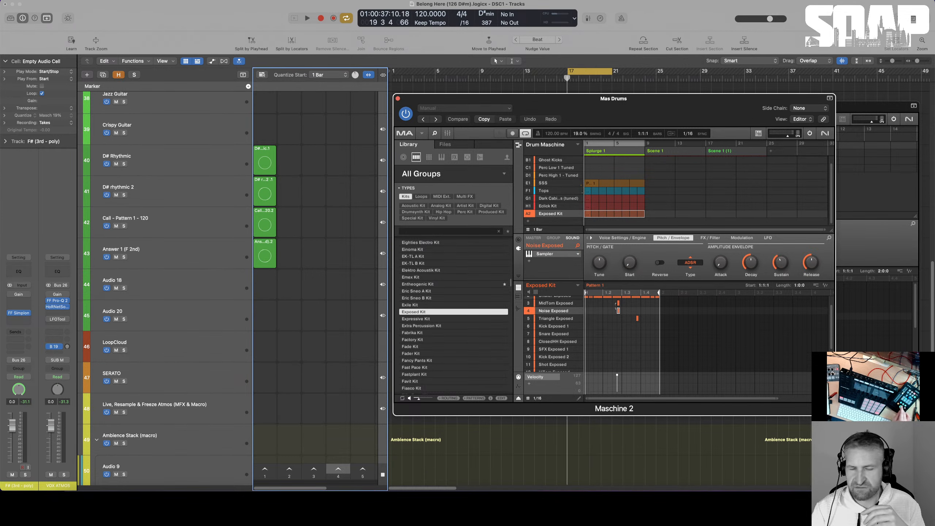
{"action": "left_click", "coordinate": [267, 257]}
- Switch the Wailing track to its LL2 cell
{"action": "scroll", "coordinate": [267, 280], "scroll_direction": "down", "scroll_amount": 8}
{"action": "scroll", "coordinate": [279, 286], "scroll_direction": "down", "scroll_amount": 6}
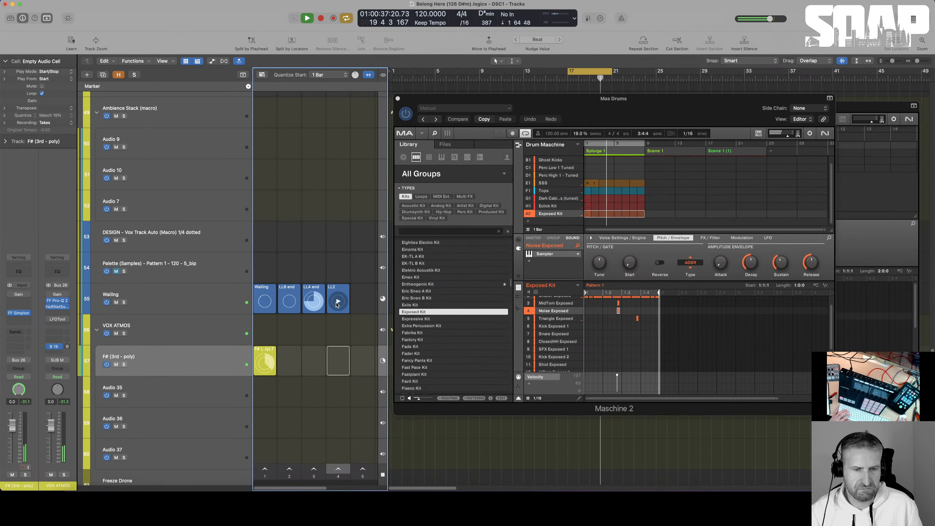
{"action": "left_click", "coordinate": [335, 302]}
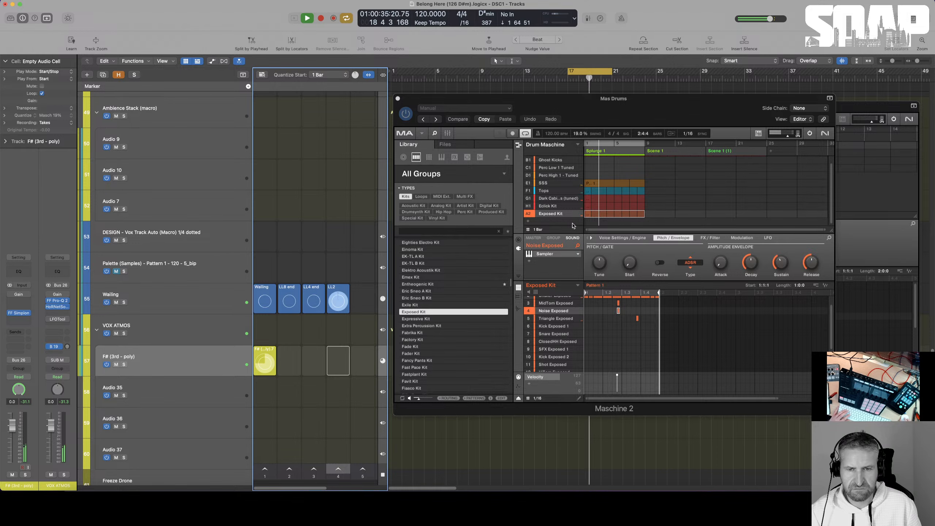
- Audition the I know you vocal cell against the running loop
{"action": "scroll", "coordinate": [328, 223], "scroll_direction": "up", "scroll_amount": 10}
{"action": "scroll", "coordinate": [329, 224], "scroll_direction": "up", "scroll_amount": 10}
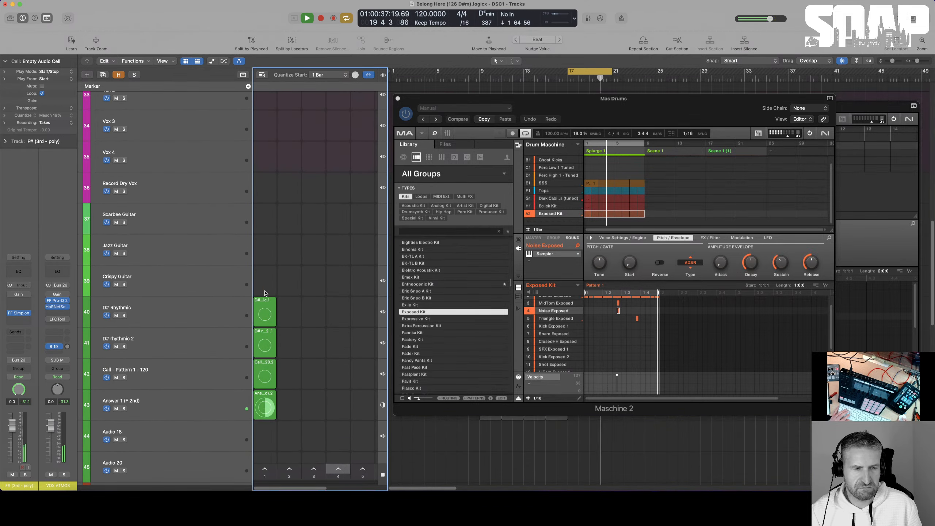
{"action": "left_click", "coordinate": [265, 251]}
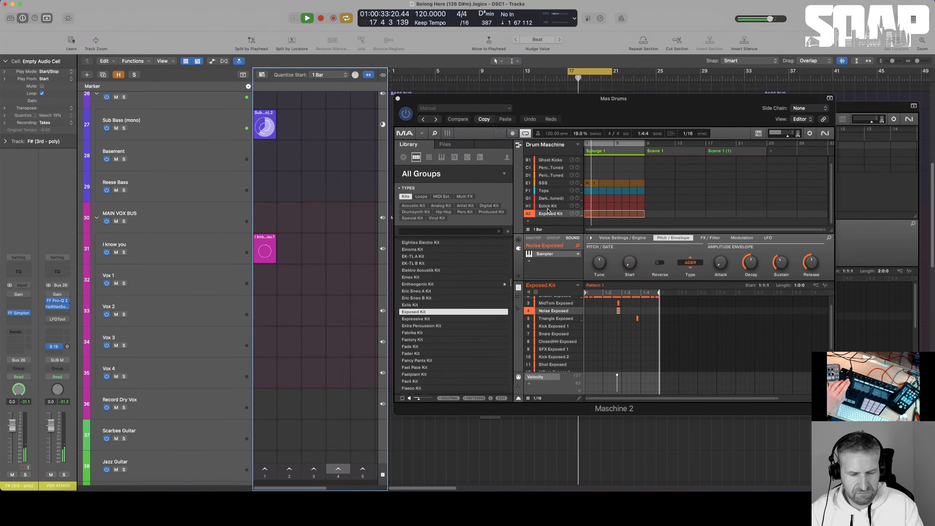
- Launch the Call - Pattern 1 - 120 cell alongside the Answer 1 cell
{"action": "scroll", "coordinate": [295, 238], "scroll_direction": "down", "scroll_amount": 8}
{"action": "scroll", "coordinate": [294, 237], "scroll_direction": "down", "scroll_amount": 7}
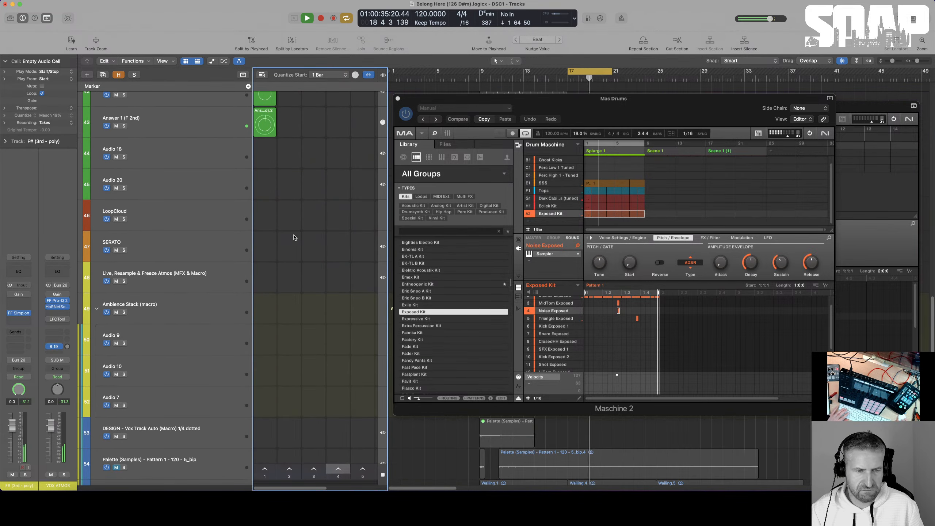
{"action": "scroll", "coordinate": [277, 171], "scroll_direction": "up", "scroll_amount": 3}
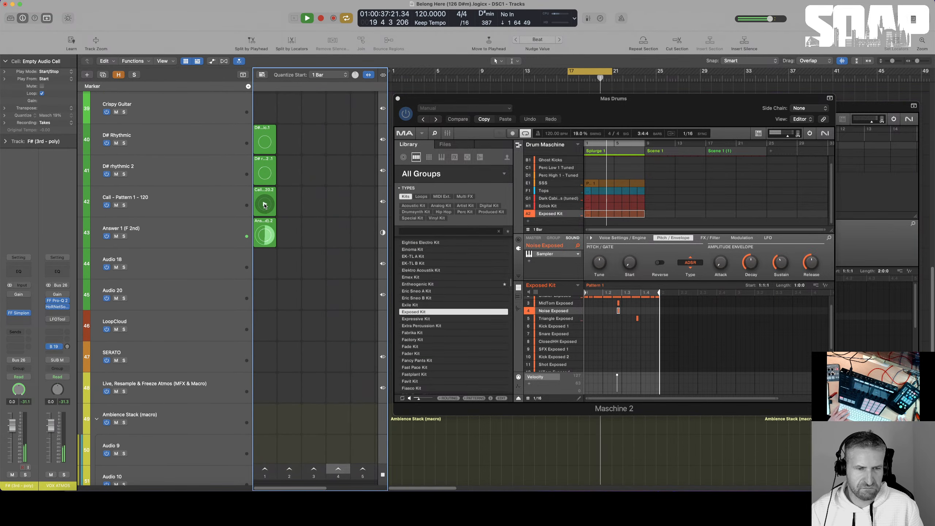
{"action": "left_click", "coordinate": [265, 205]}
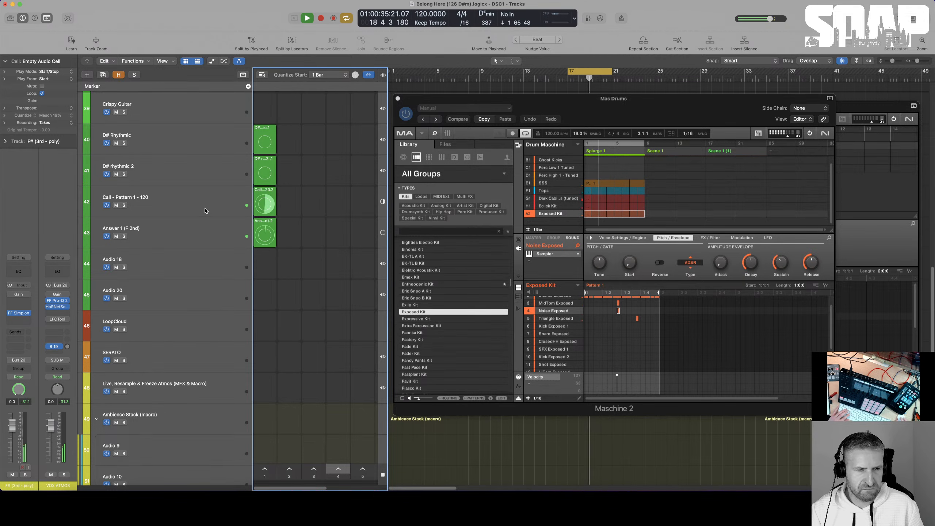
- Switch the Wailing track from LL2 to its LL4 end cell
{"action": "scroll", "coordinate": [196, 205], "scroll_direction": "down", "scroll_amount": 10}
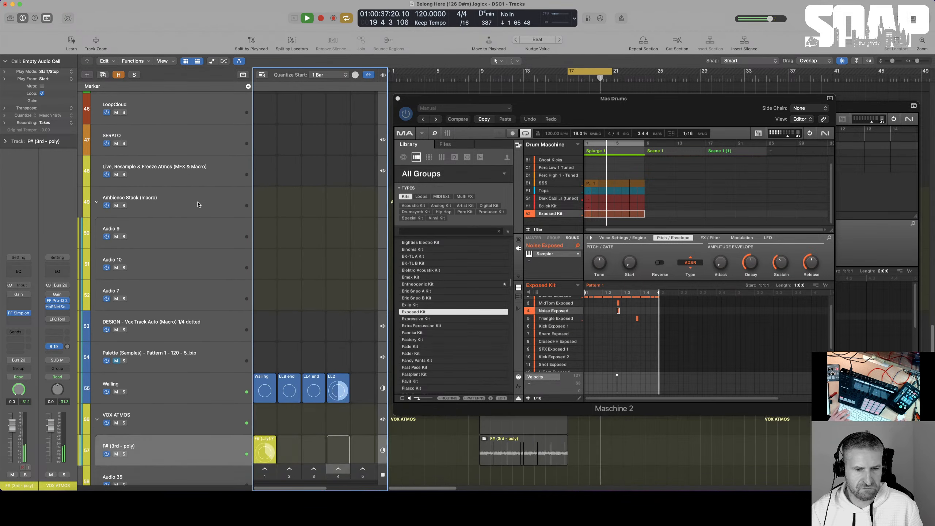
{"action": "scroll", "coordinate": [198, 205], "scroll_direction": "down", "scroll_amount": 1}
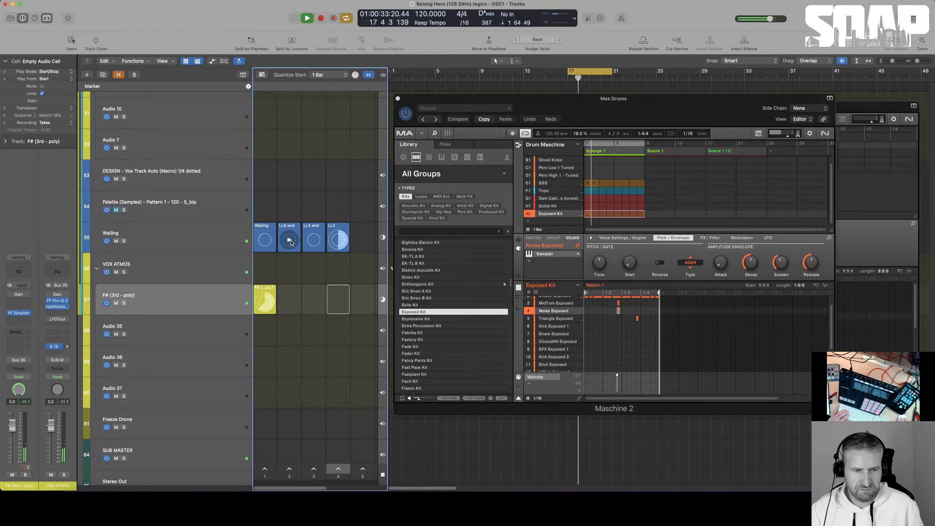
{"action": "left_click", "coordinate": [314, 240]}
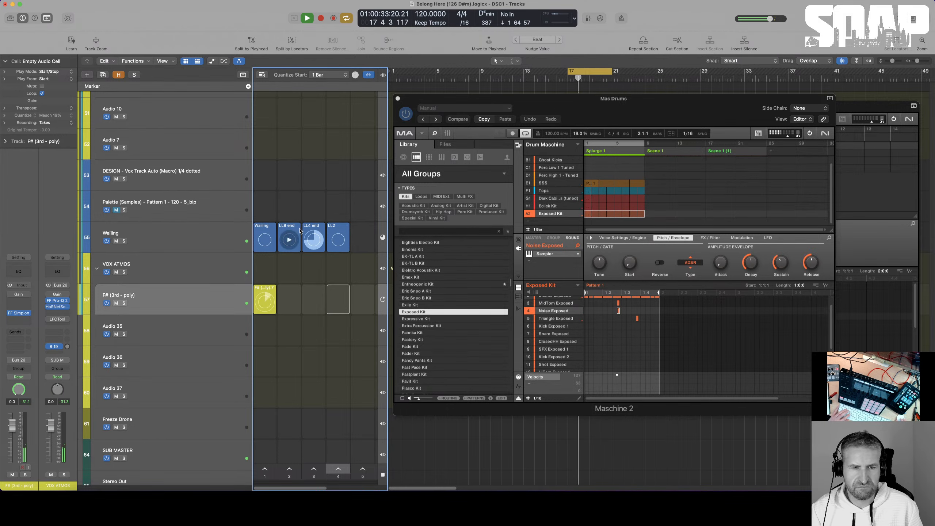
- Stop the Call and Answer 1 cells and launch the D# rhythmic 2 cell in their place
{"action": "scroll", "coordinate": [300, 230], "scroll_direction": "up", "scroll_amount": 10}
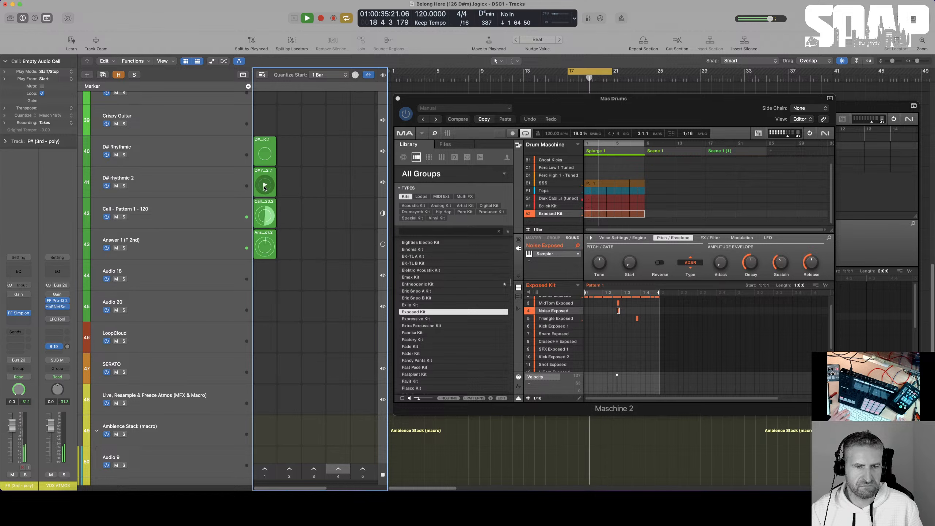
{"action": "left_click", "coordinate": [265, 217]}
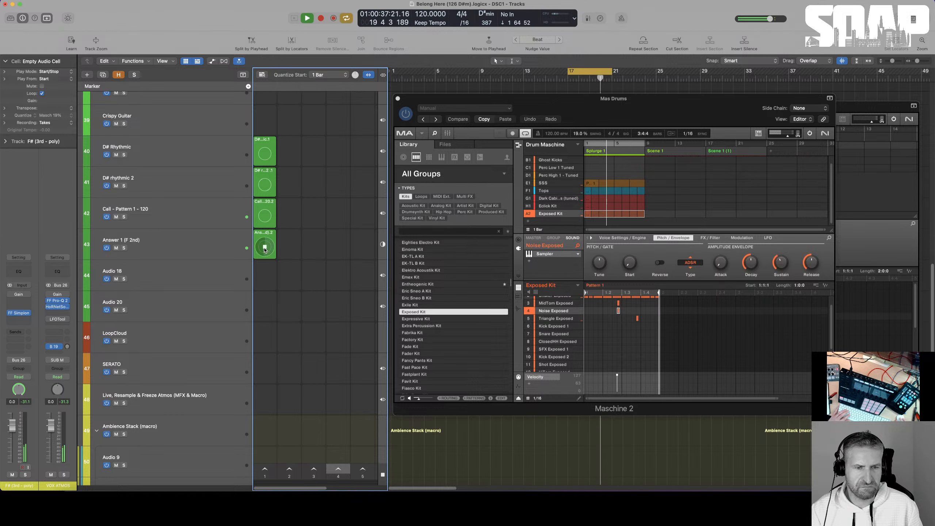
{"action": "left_click", "coordinate": [264, 184]}
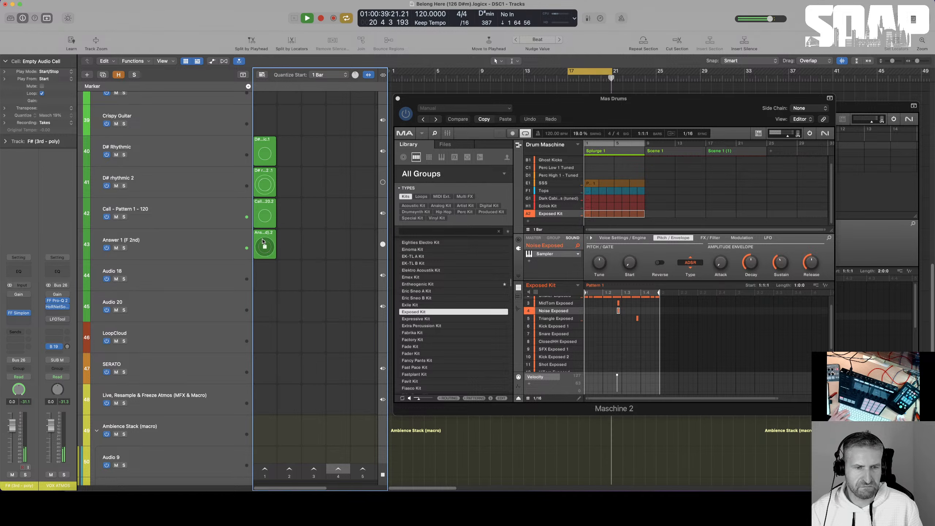
{"action": "left_click", "coordinate": [264, 248]}
{"action": "left_click", "coordinate": [338, 182]}
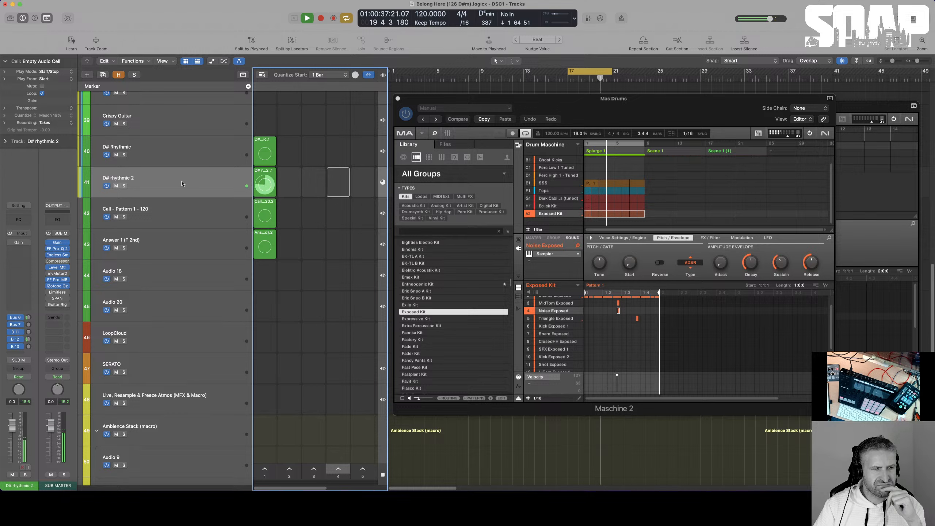
- Swap D# rhythmic 2 for the D# Rhythmic cell, then stop that cell and playback
{"action": "left_click", "coordinate": [266, 186]}
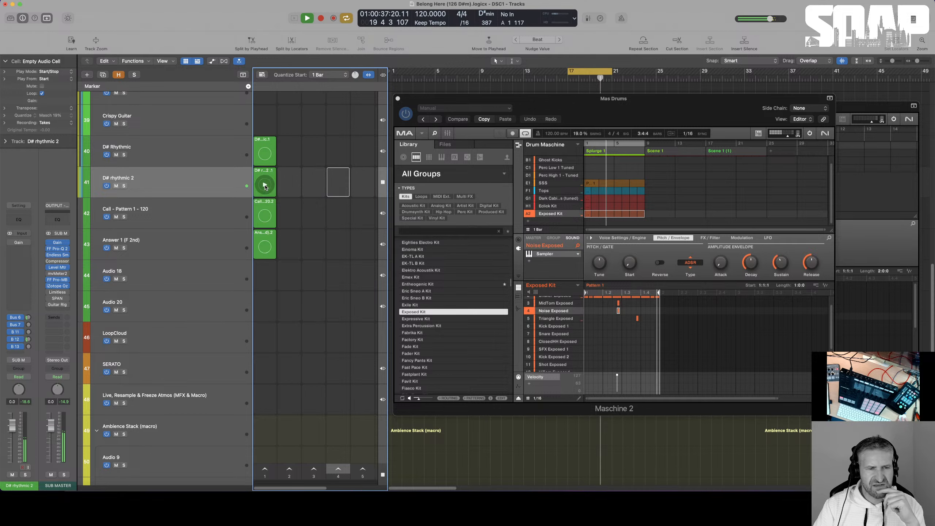
{"action": "left_click", "coordinate": [265, 155]}
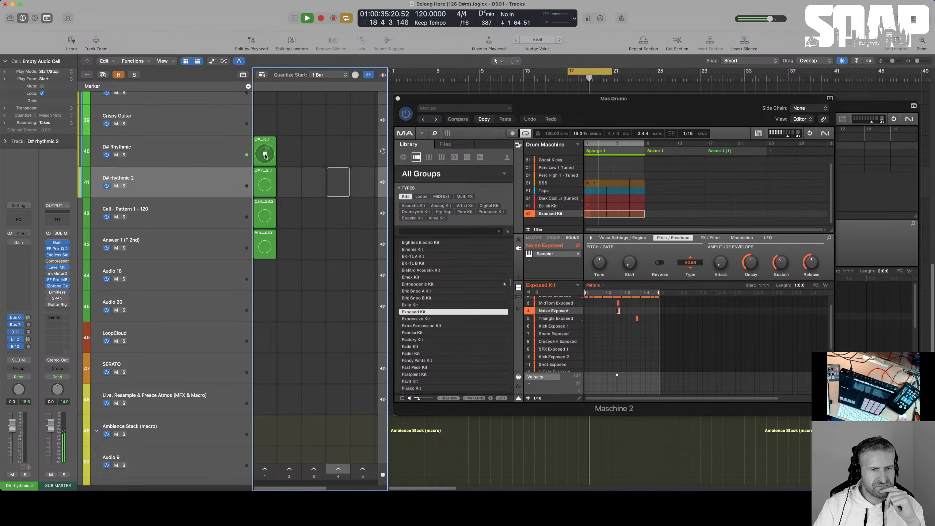
{"action": "left_click", "coordinate": [179, 153]}
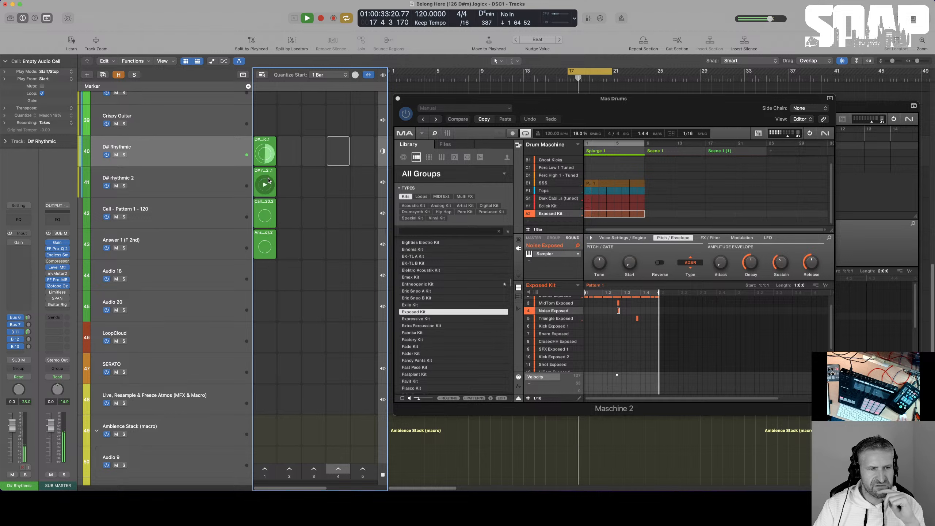
{"action": "left_click", "coordinate": [265, 155]}
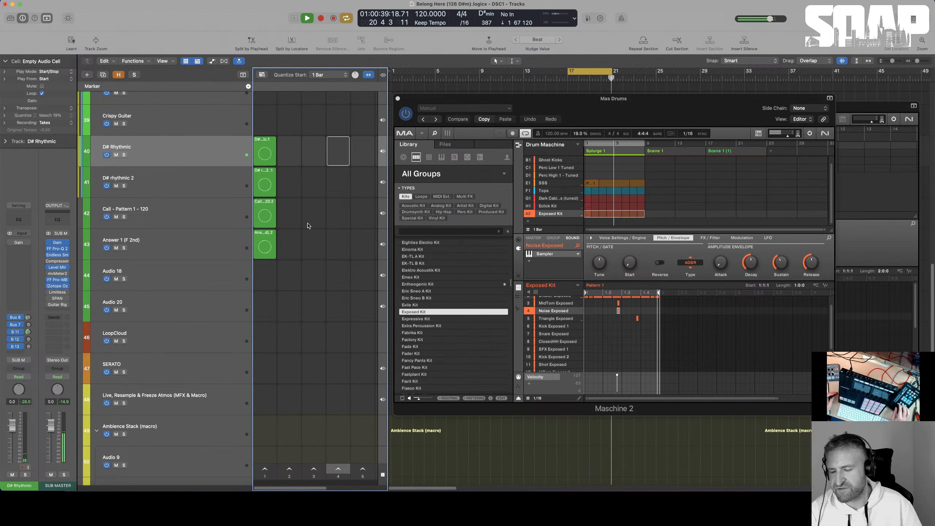
{"action": "key", "text": "space"}
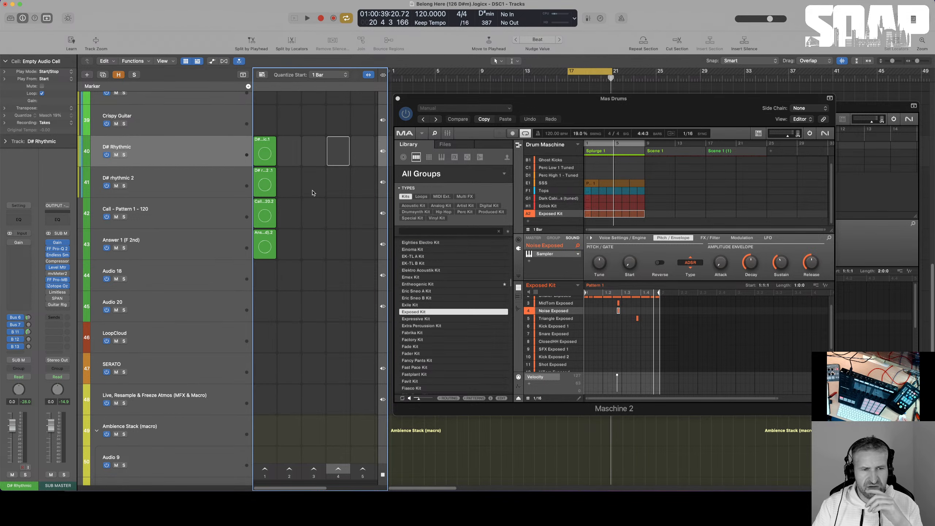
- Restart playback and stop the Wailing track's LL4 end cell
{"action": "scroll", "coordinate": [313, 193], "scroll_direction": "down", "scroll_amount": 10}
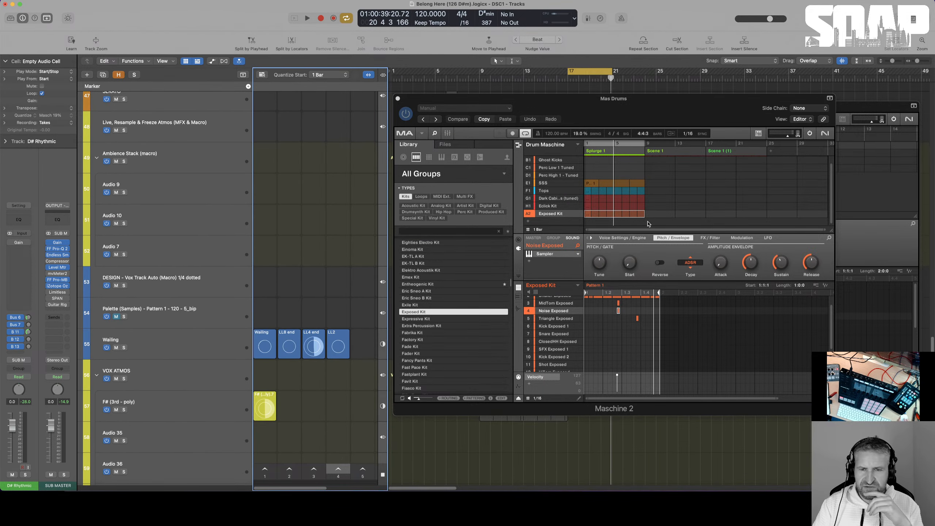
{"action": "left_click", "coordinate": [640, 252]}
{"action": "key", "text": "space"}
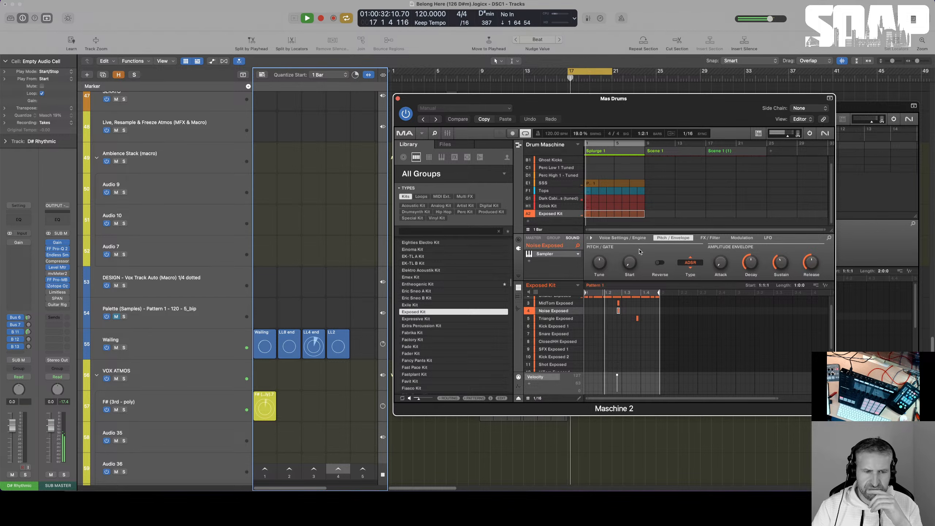
{"action": "left_click", "coordinate": [314, 346]}
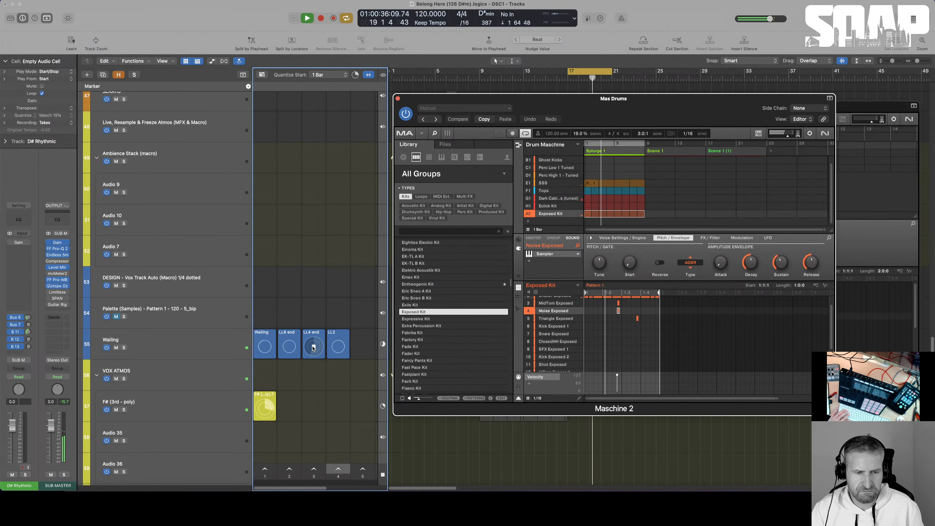
{"action": "left_click", "coordinate": [313, 347]}
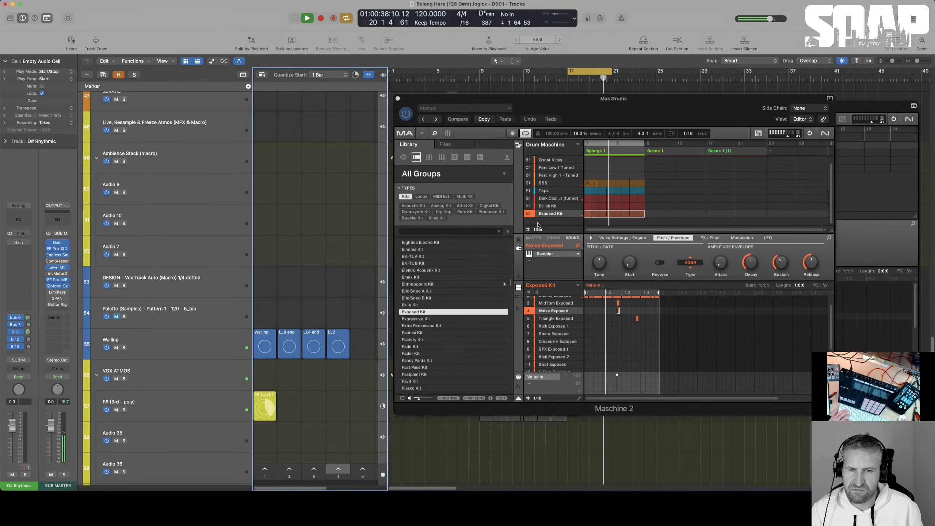
- Clear the unused Exposed Kit sounds from Kick Exposed 1 through the kit's last slot
{"action": "left_click", "coordinate": [548, 319]}
{"action": "left_click", "coordinate": [547, 326]}
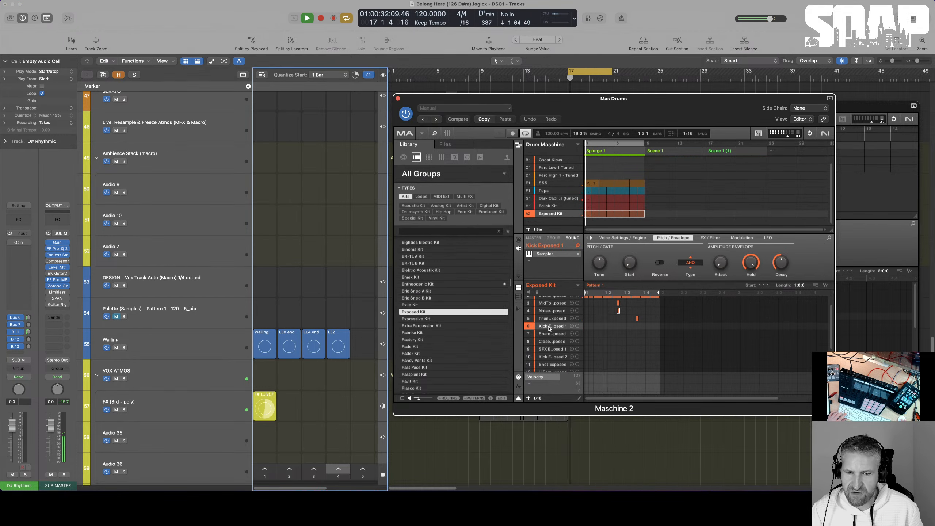
{"action": "scroll", "coordinate": [547, 355], "scroll_direction": "down", "scroll_amount": 3}
{"action": "left_click", "coordinate": [548, 352]}
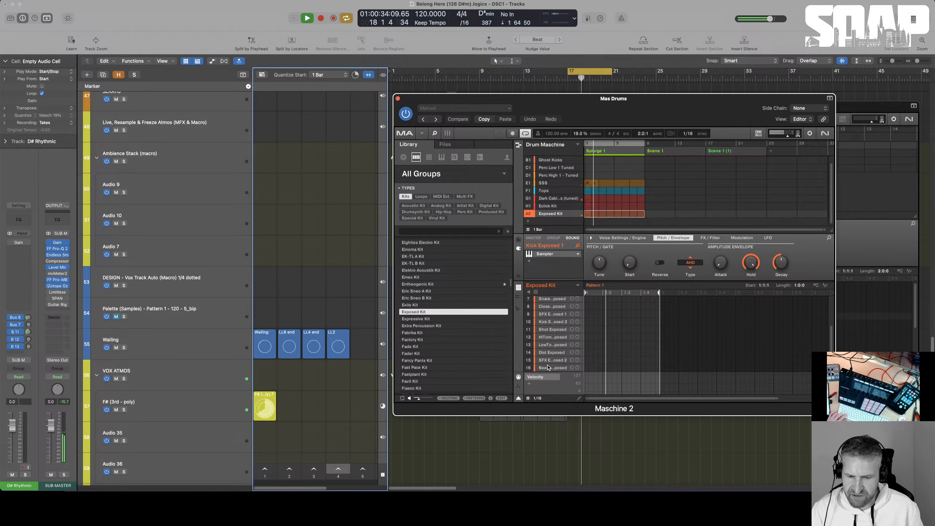
{"action": "right_click", "coordinate": [549, 354]}
{"action": "left_click", "coordinate": [562, 342]}
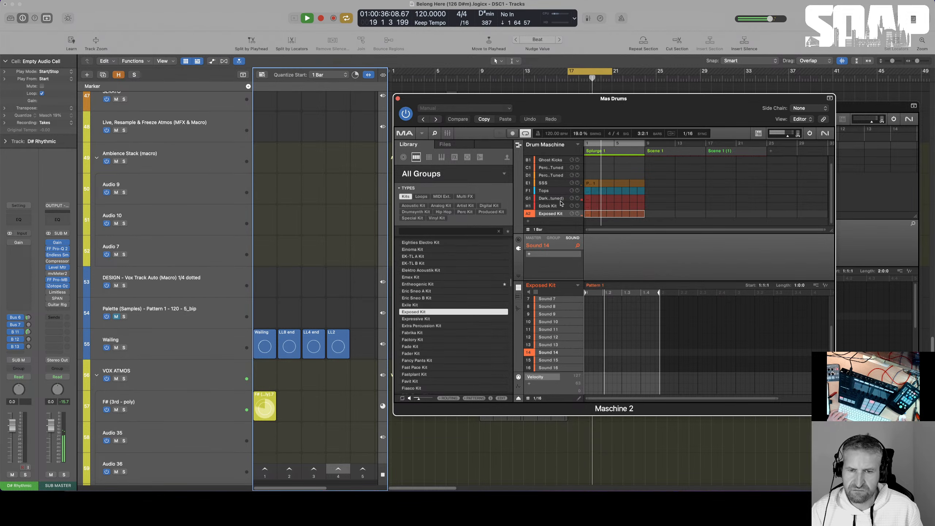
- Add a new group below the Exposed Kit and load the Hardwood Kit into it
{"action": "left_click", "coordinate": [547, 219]}
{"action": "scroll", "coordinate": [456, 292], "scroll_direction": "down", "scroll_amount": 5}
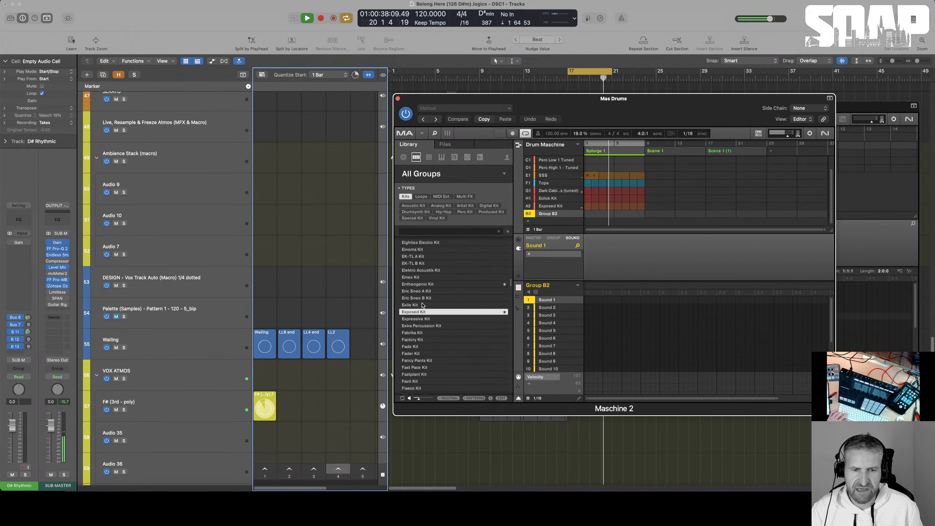
{"action": "scroll", "coordinate": [456, 292], "scroll_direction": "down", "scroll_amount": 5}
{"action": "left_click", "coordinate": [428, 319]}
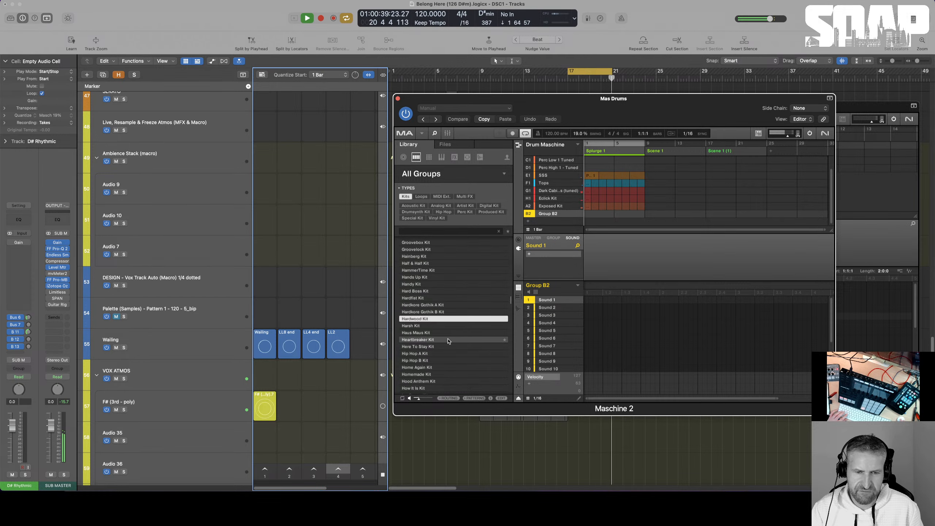
{"action": "double_click", "coordinate": [423, 320]}
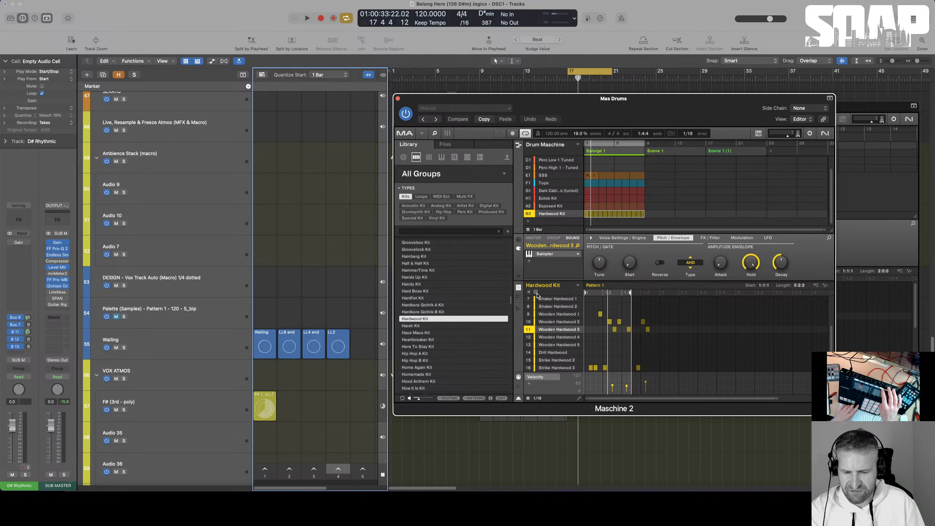
- Move Wooden Hardwood 1, 2, 3 and Strike Hardwood 3 to the Hardwood Kit's first four slots and audition the groove
{"action": "left_click", "coordinate": [553, 315]}
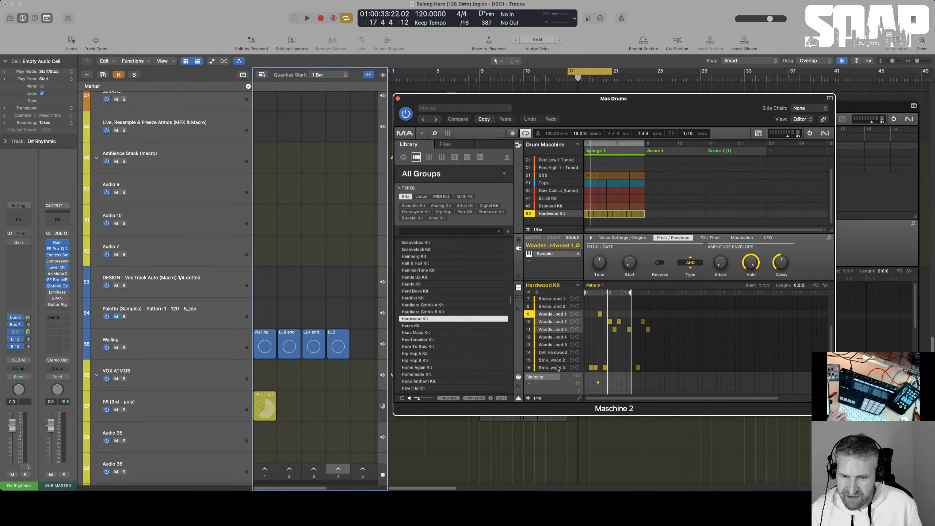
{"action": "scroll", "coordinate": [552, 336], "scroll_direction": "up", "scroll_amount": 4}
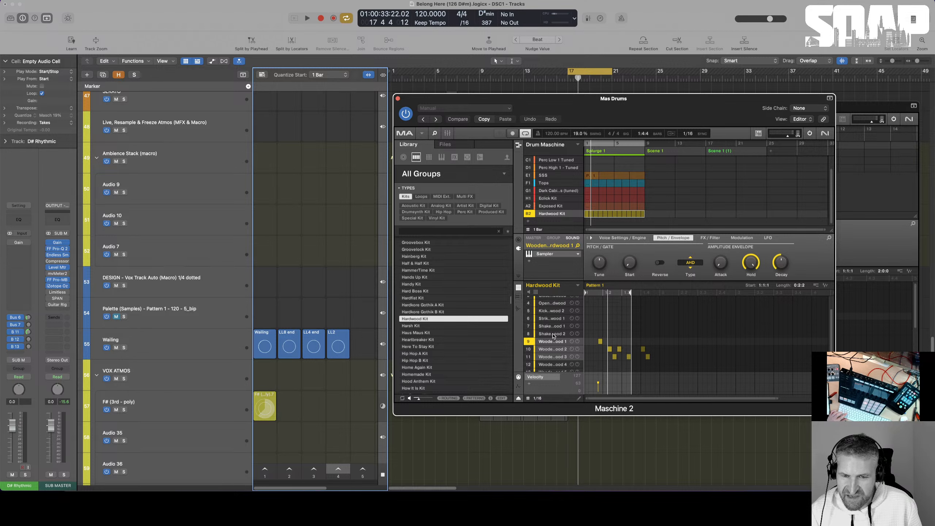
{"action": "scroll", "coordinate": [551, 332], "scroll_direction": "up", "scroll_amount": 2}
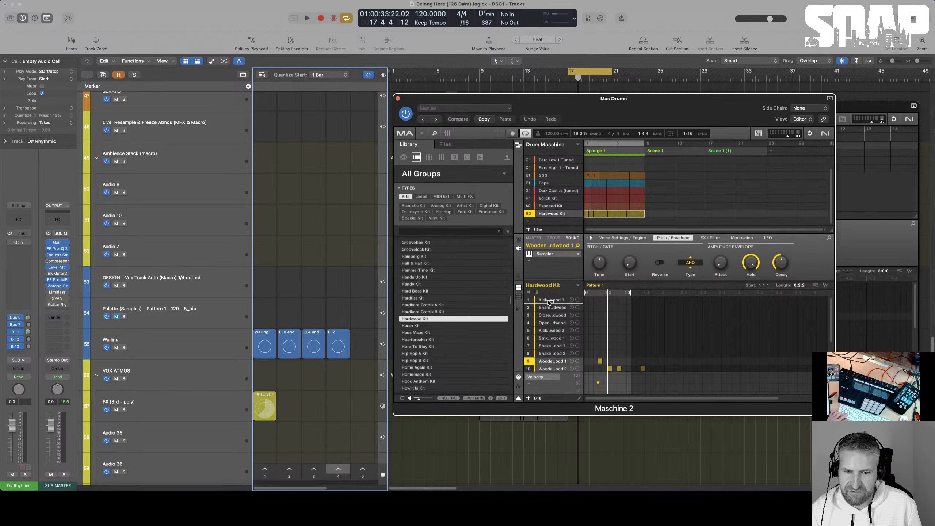
{"action": "left_click_drag", "start_coordinate": [548, 301], "coordinate": [549, 298]}
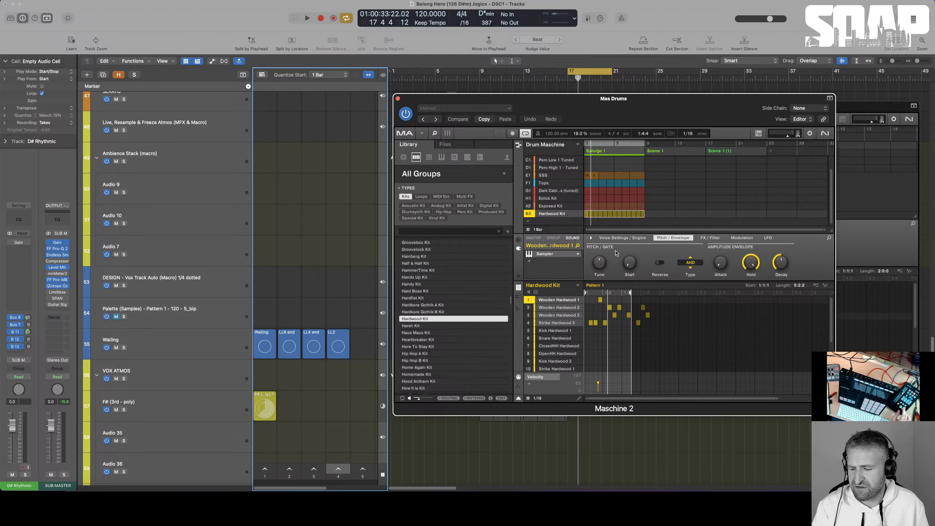
{"action": "key", "text": "space"}
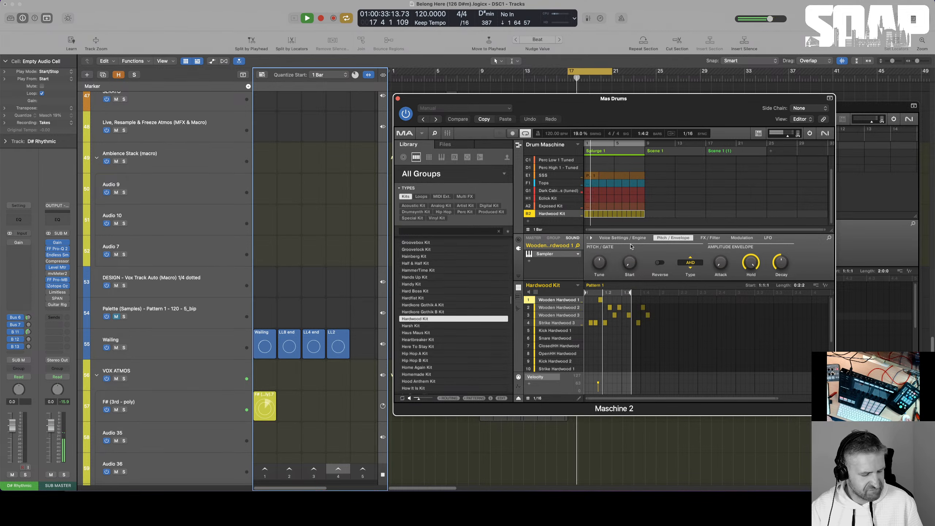
{"action": "key", "text": "space"}
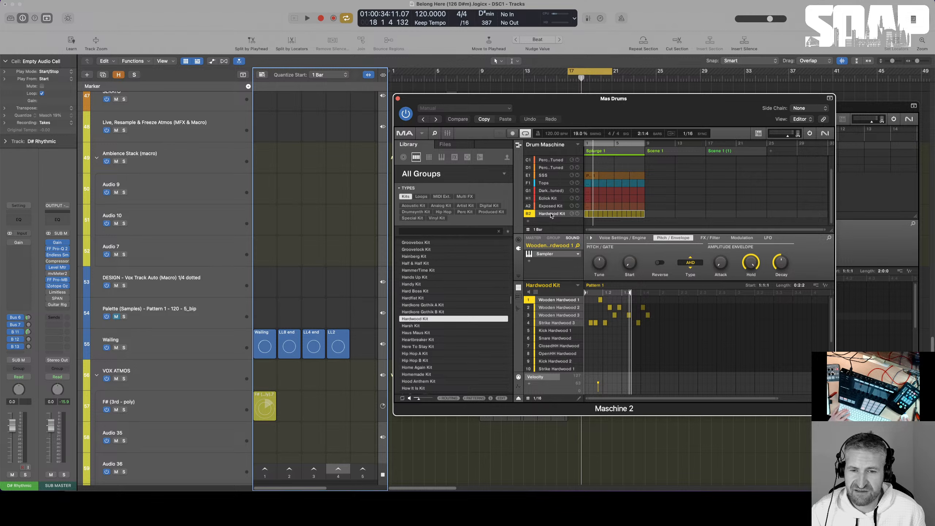
- Clear the unused Hardwood Kit sounds from Kick Hardwood 1 through slot 16
{"action": "mouse_move", "coordinate": [560, 346]}
{"action": "left_click", "coordinate": [554, 330]}
{"action": "scroll", "coordinate": [552, 350], "scroll_direction": "down", "scroll_amount": 3}
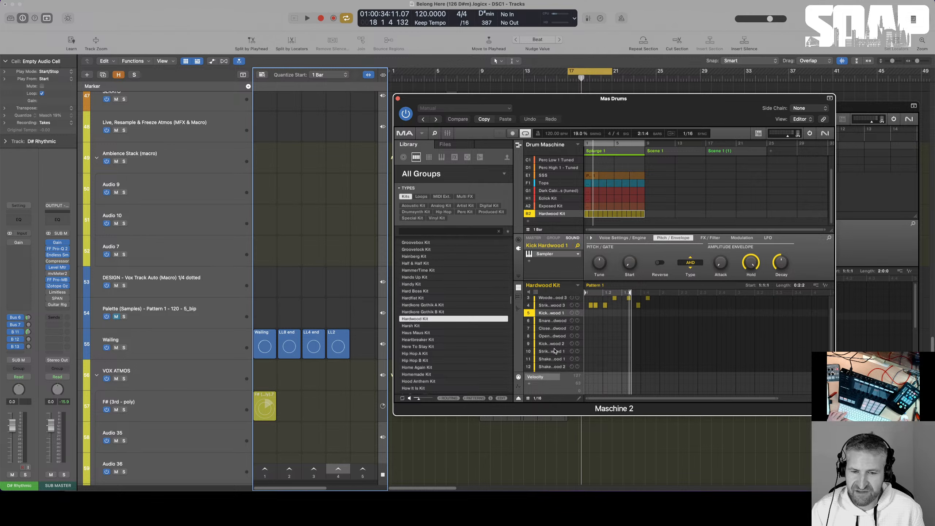
{"action": "left_click", "coordinate": [552, 368], "text": "shift"}
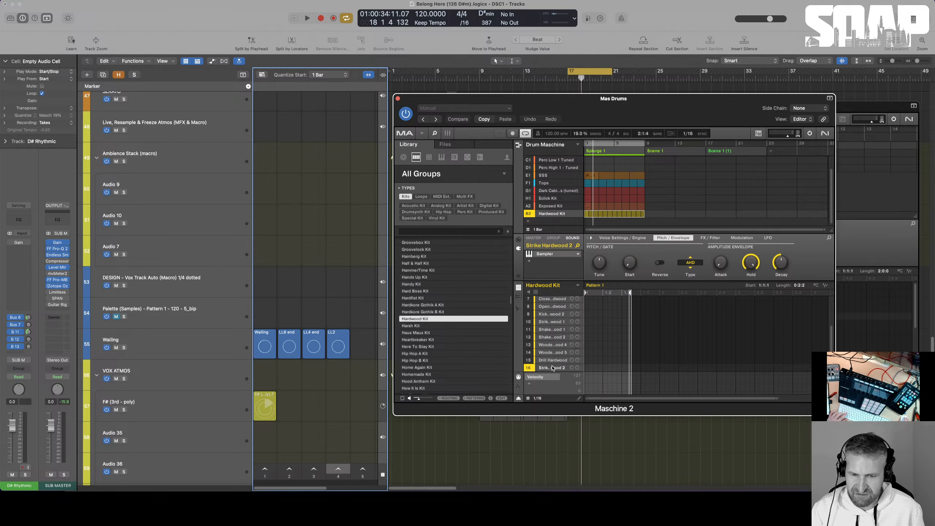
{"action": "right_click", "coordinate": [553, 368]}
{"action": "left_click", "coordinate": [563, 354]}
- Rename the Hardwood Kit's pattern to Poly wood perc and select the kit's first sound
{"action": "double_click", "coordinate": [600, 287]}
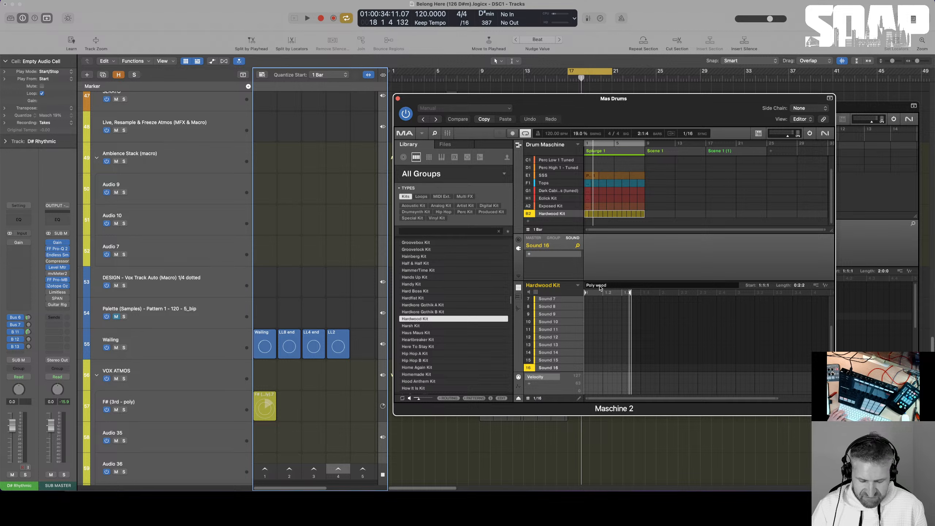
{"action": "key", "text": "Return"}
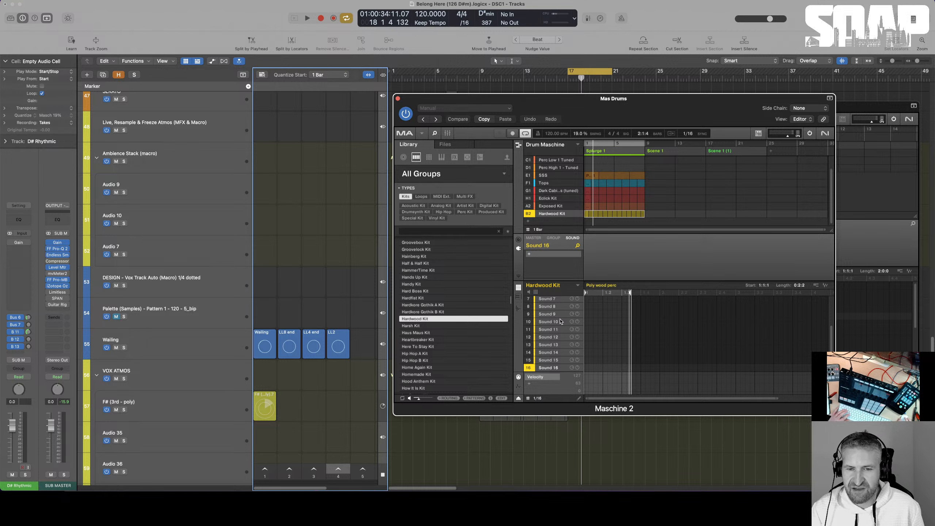
{"action": "scroll", "coordinate": [560, 321], "scroll_direction": "up", "scroll_amount": 5}
{"action": "left_click", "coordinate": [551, 309]}
{"action": "left_click", "coordinate": [552, 302]}
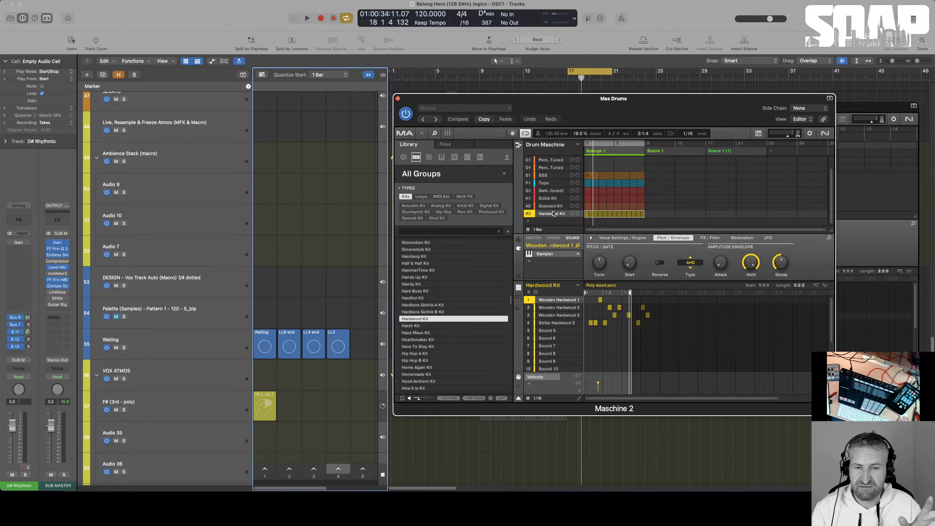
- Add a new group below the Hardwood Kit and load the Liebing-Sanhaji A Kit into it during playback
{"action": "left_click", "coordinate": [537, 221]}
{"action": "key", "text": "space"}
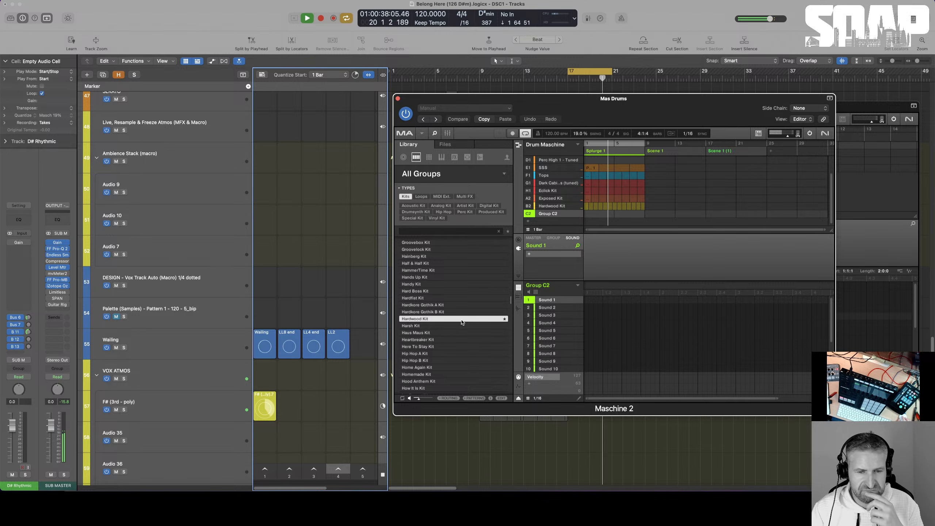
{"action": "scroll", "coordinate": [449, 323], "scroll_direction": "down", "scroll_amount": 10}
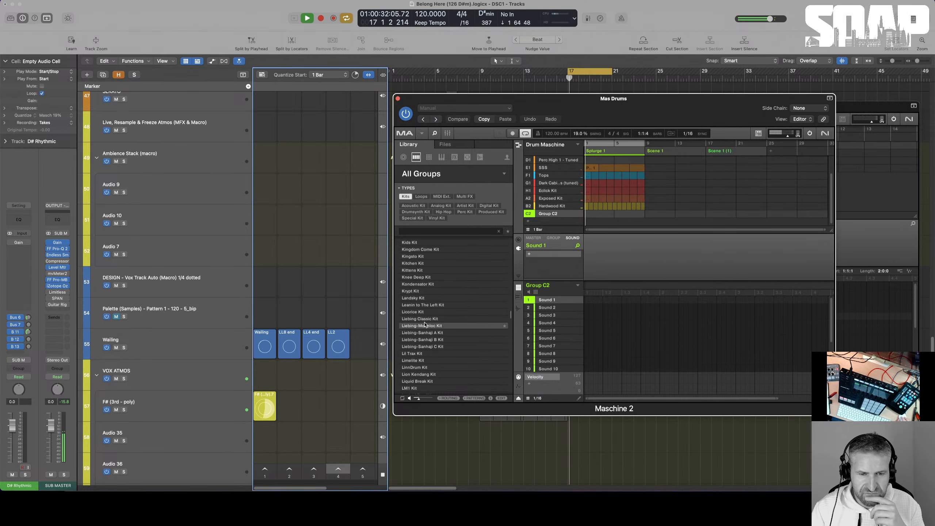
{"action": "left_click", "coordinate": [433, 318]}
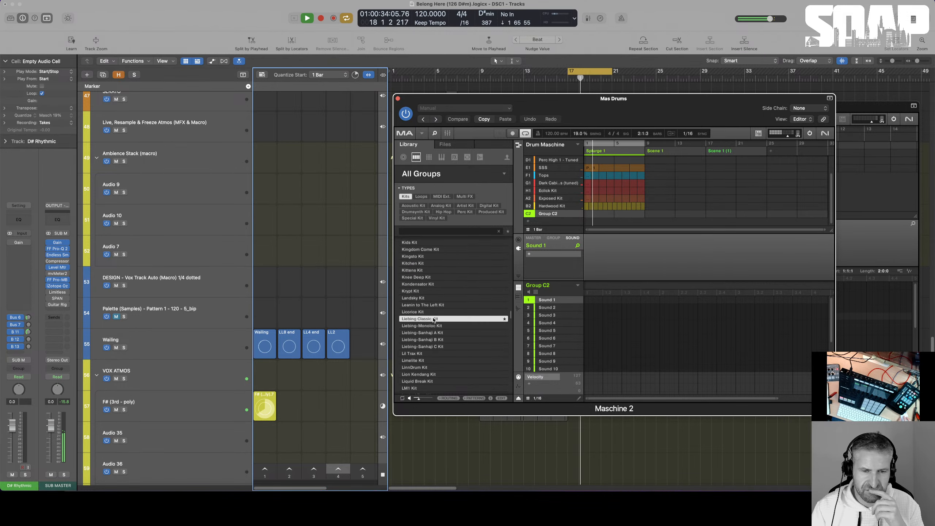
{"action": "left_click", "coordinate": [429, 313]}
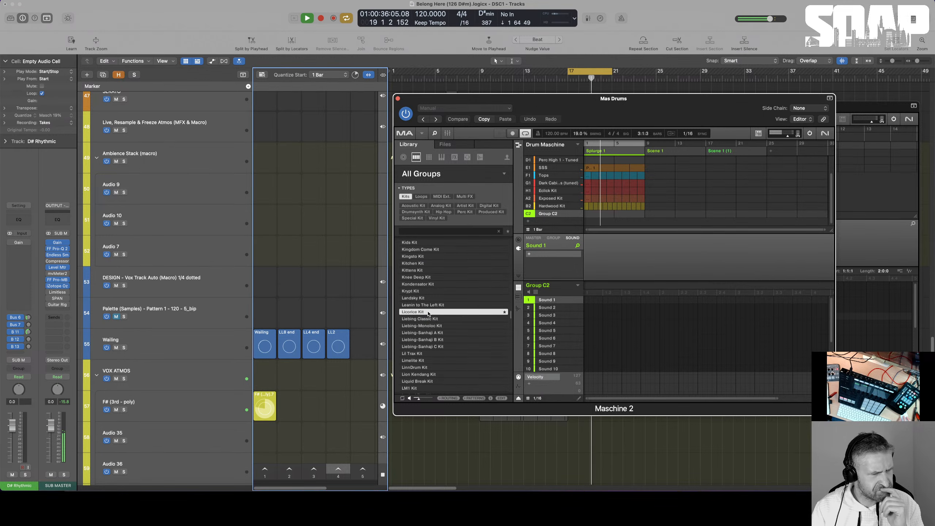
{"action": "left_click", "coordinate": [433, 333]}
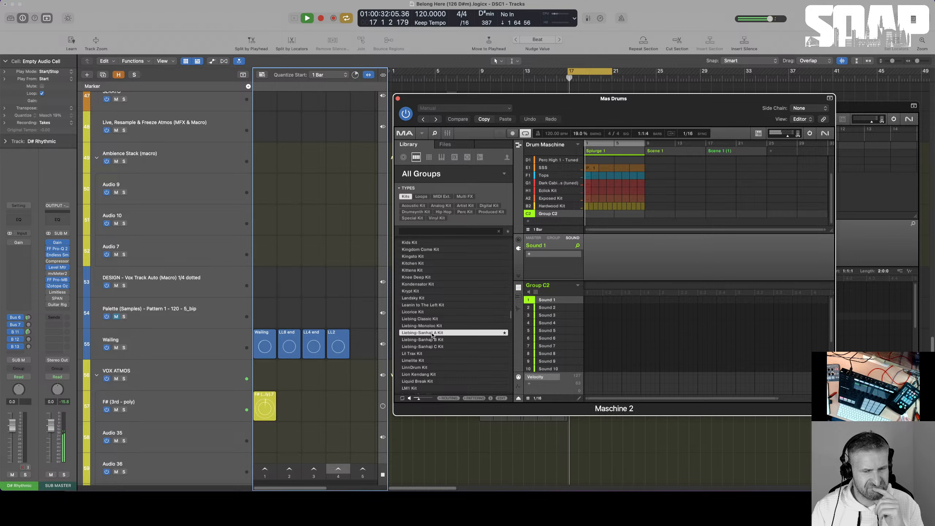
{"action": "double_click", "coordinate": [433, 333]}
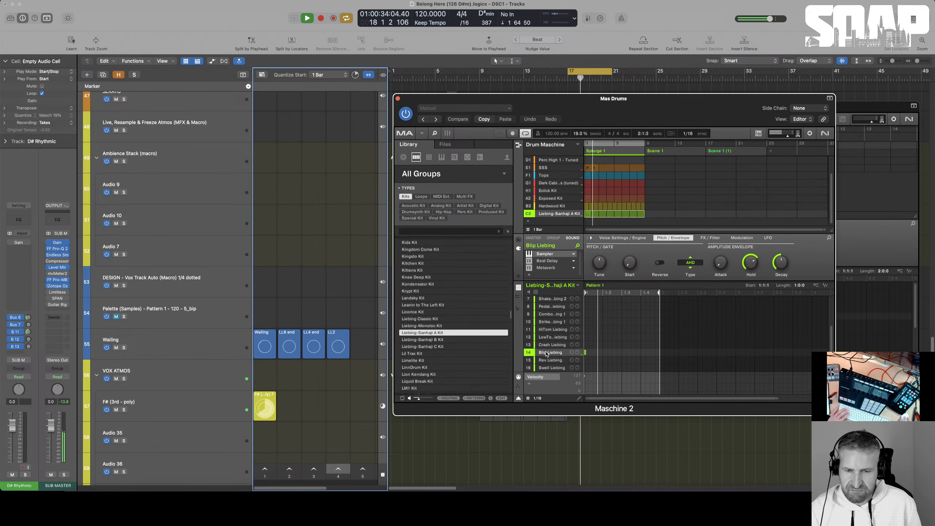
- Move the Blip Liebing sound to the Liebing-Sanhaji A Kit's first slot and stop playback
{"action": "left_click_drag", "start_coordinate": [550, 353], "coordinate": [547, 299]}
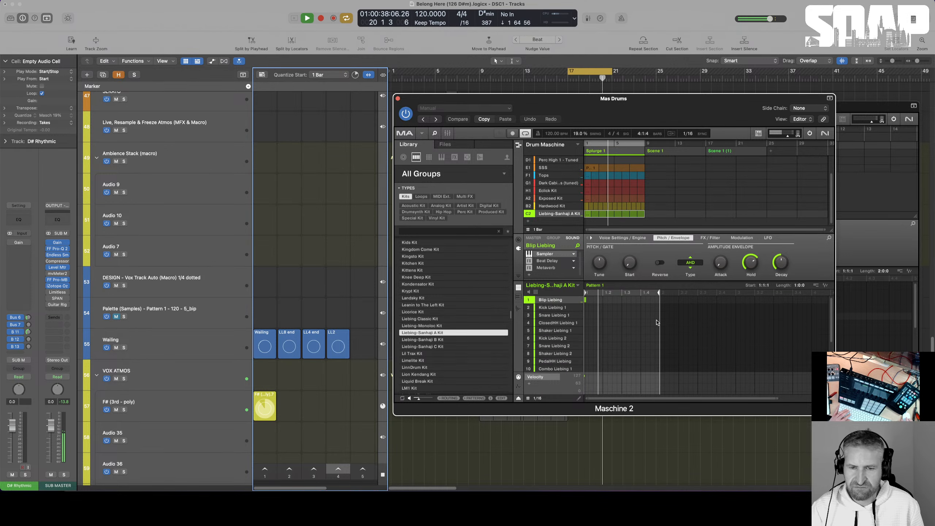
{"action": "key", "text": "space"}
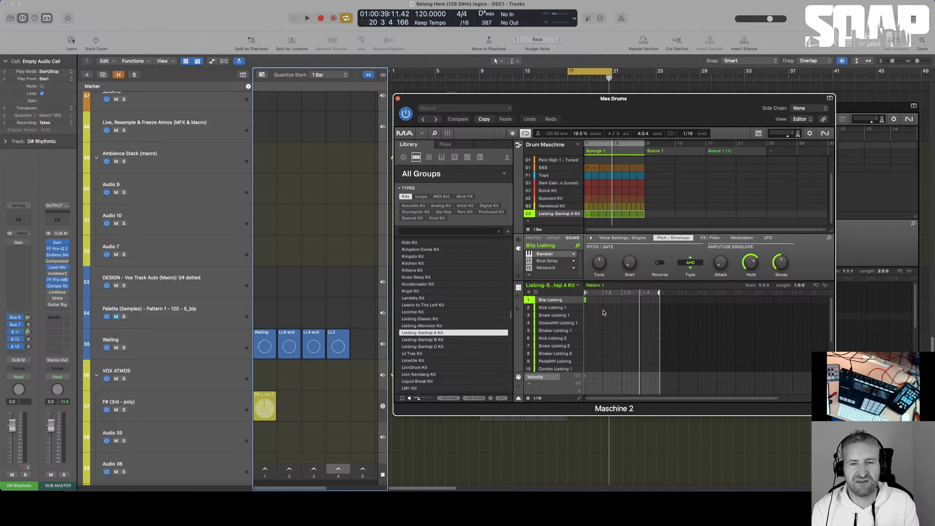
- Mute the Hardwood Kit group and audition the groove without it
{"action": "mouse_move", "coordinate": [580, 300]}
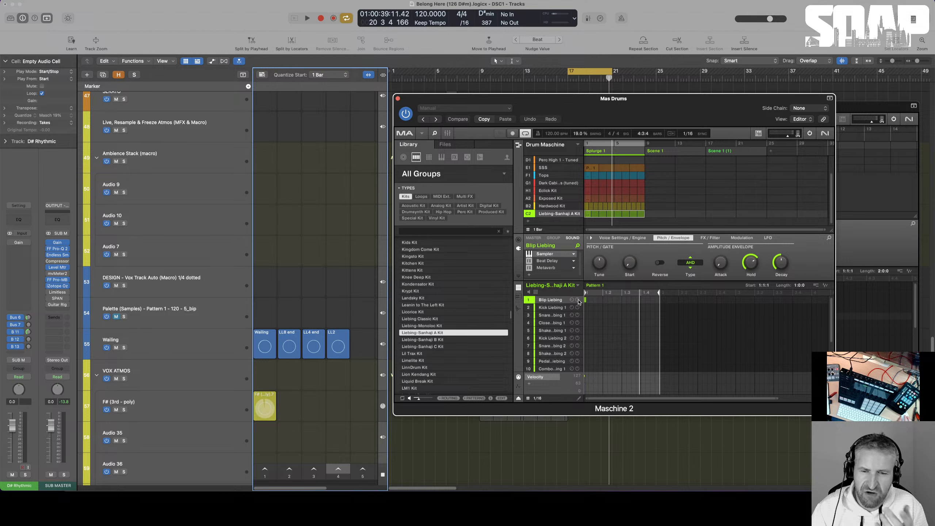
{"action": "left_click", "coordinate": [528, 206]}
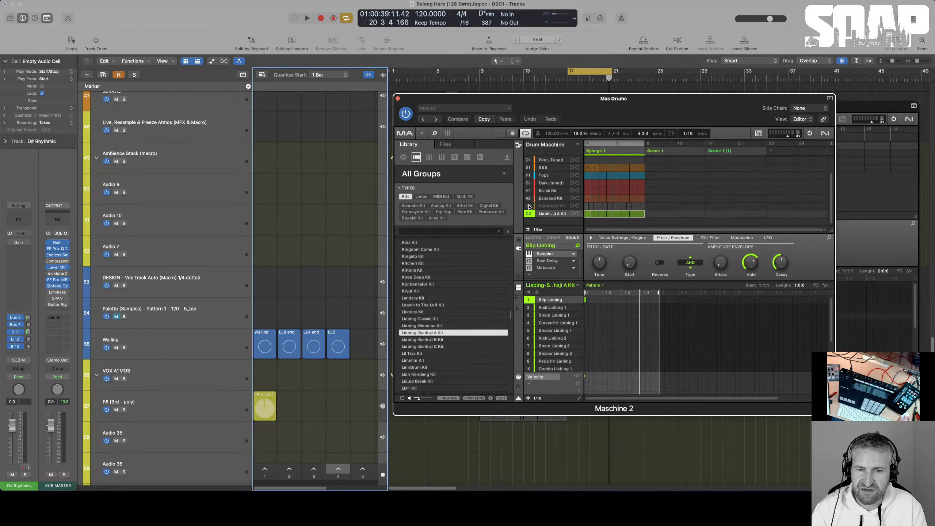
{"action": "mouse_move", "coordinate": [558, 302]}
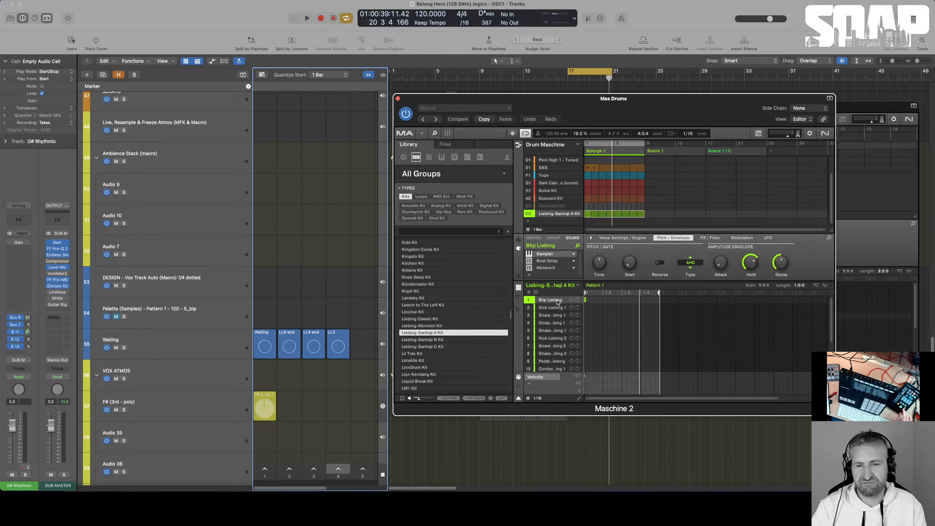
{"action": "key", "text": "space"}
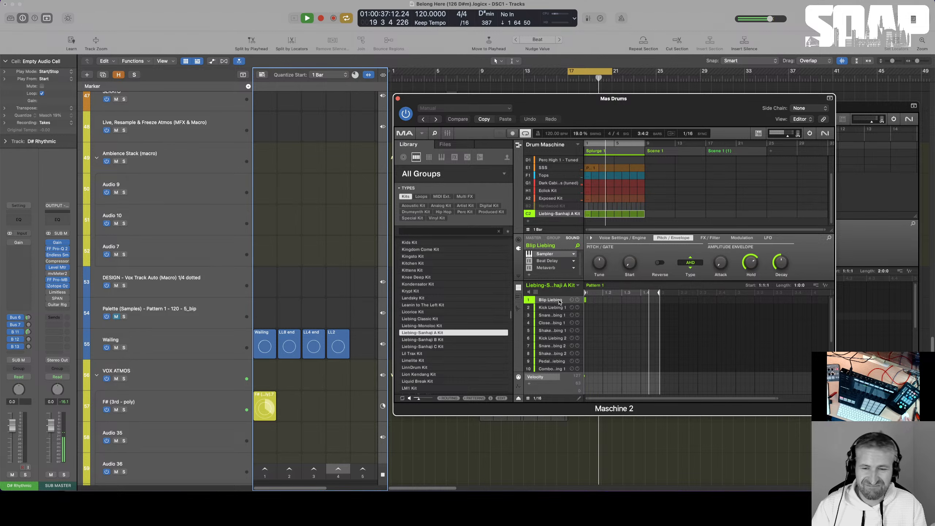
{"action": "key", "text": "space"}
- Copy Blip Liebing from the Liebing-Sanhaji A Kit into the Exposed Kit's Sound 6 slot and audition the groove
{"action": "left_click", "coordinate": [554, 198]}
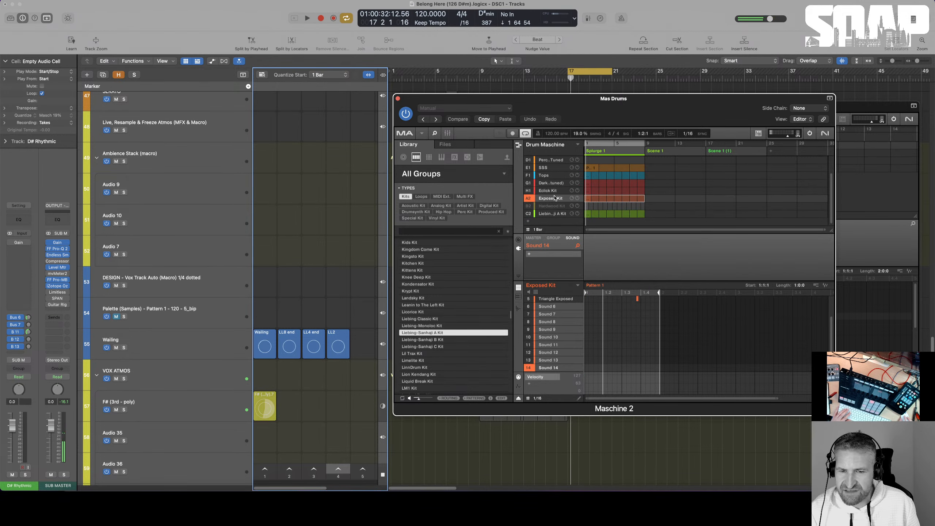
{"action": "scroll", "coordinate": [554, 323], "scroll_direction": "up", "scroll_amount": 2}
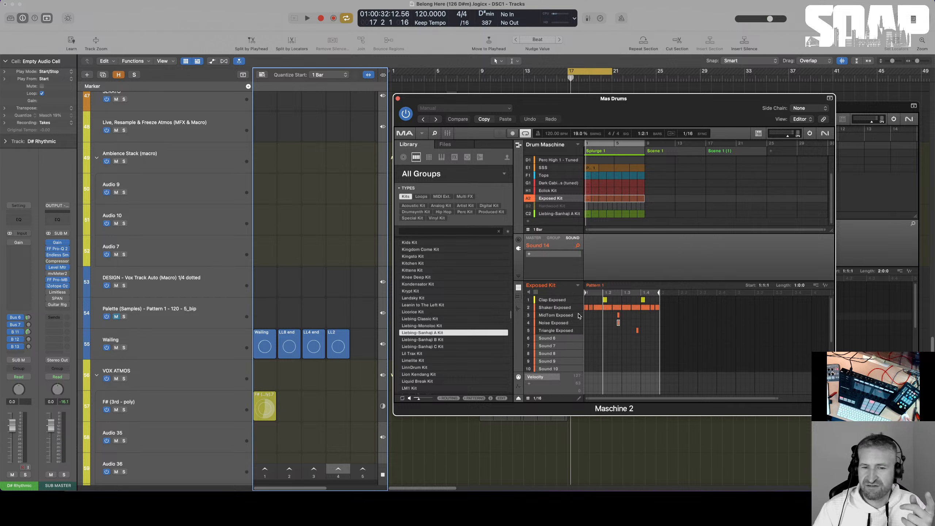
{"action": "left_click", "coordinate": [552, 337]}
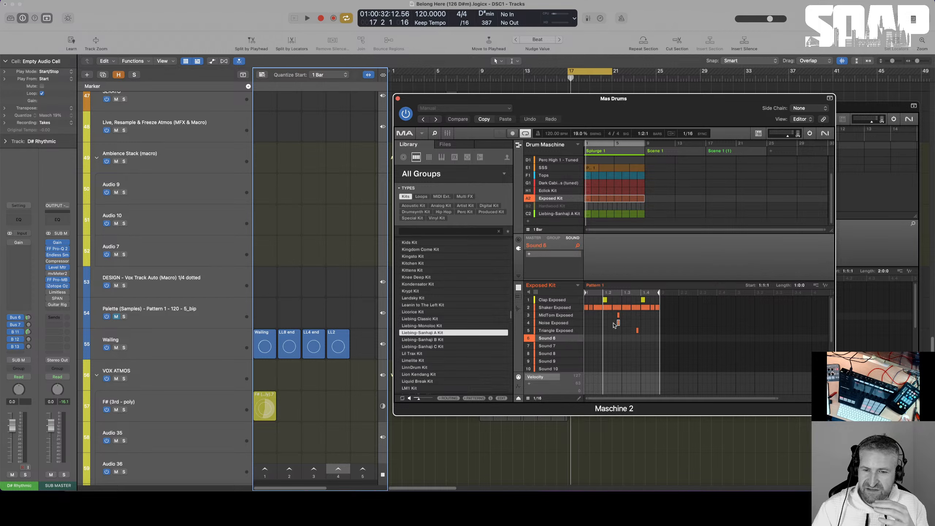
{"action": "left_click", "coordinate": [558, 214]}
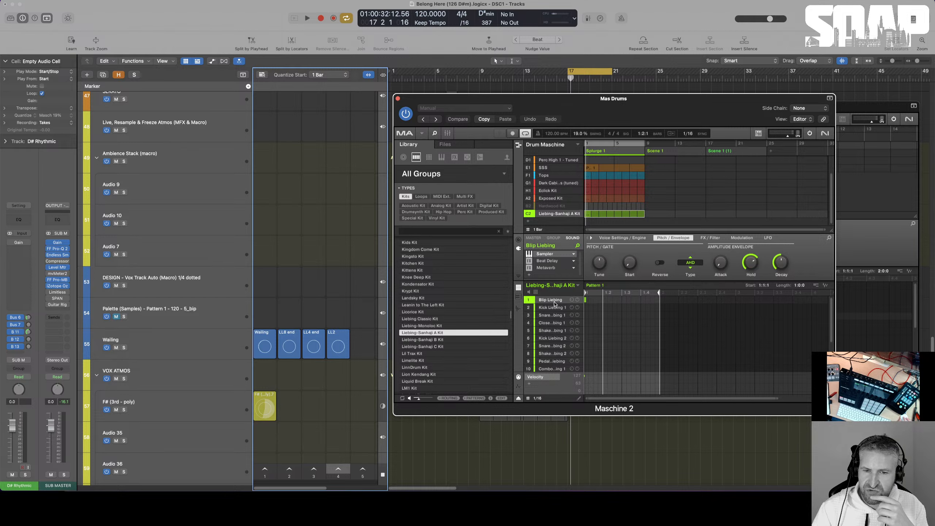
{"action": "left_click", "coordinate": [555, 199]}
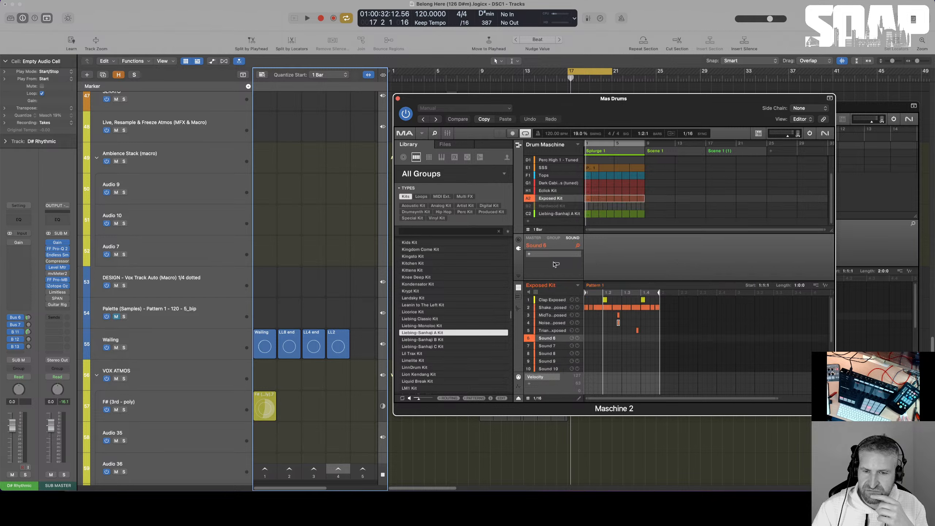
{"action": "left_click", "coordinate": [548, 339]}
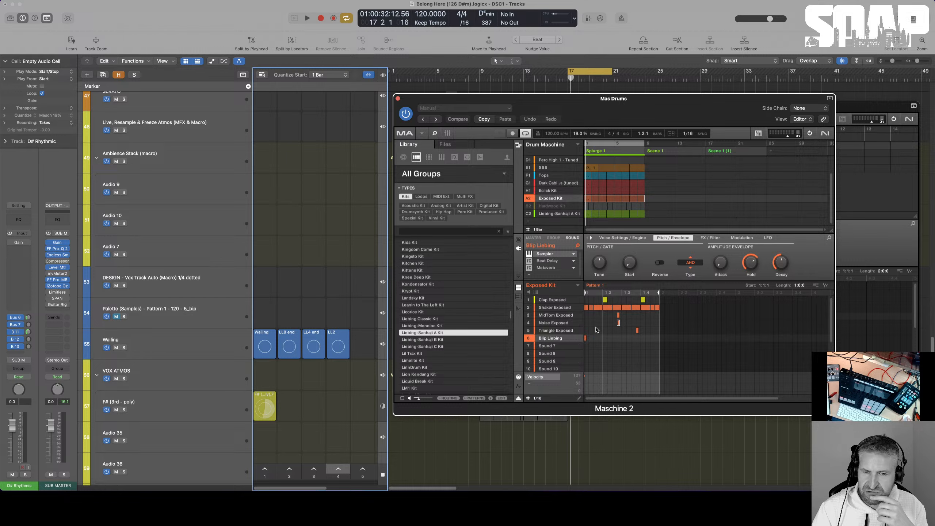
{"action": "key", "text": "space"}
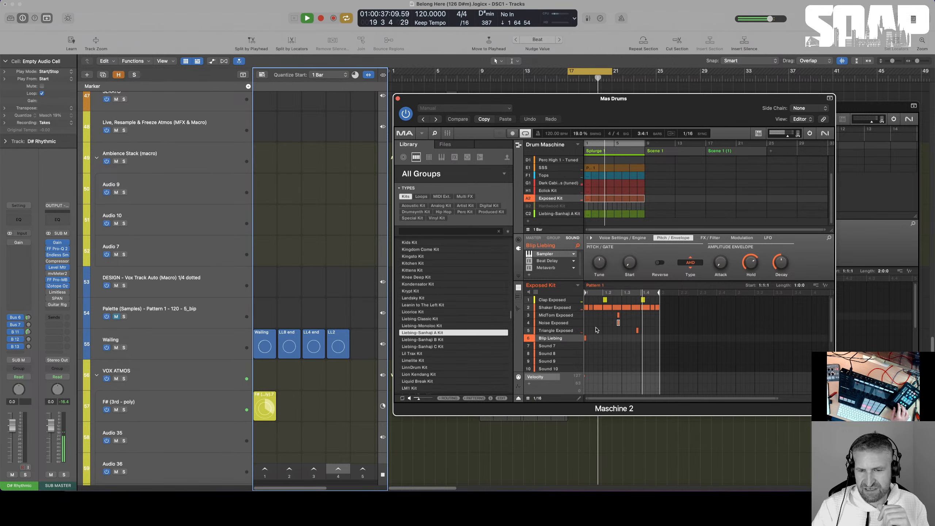
{"action": "key", "text": "space"}
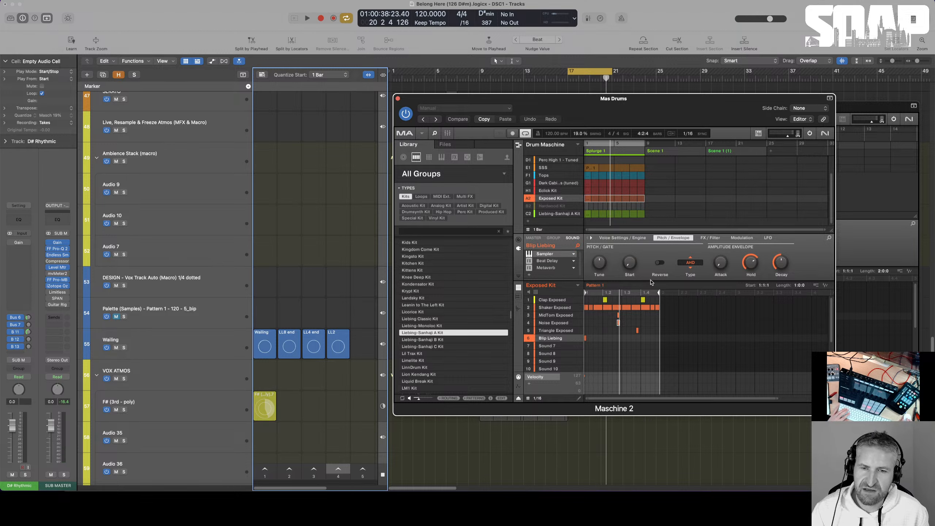
- Unmute the Hardwood Kit group and audition the full groove
{"action": "left_click", "coordinate": [534, 206]}
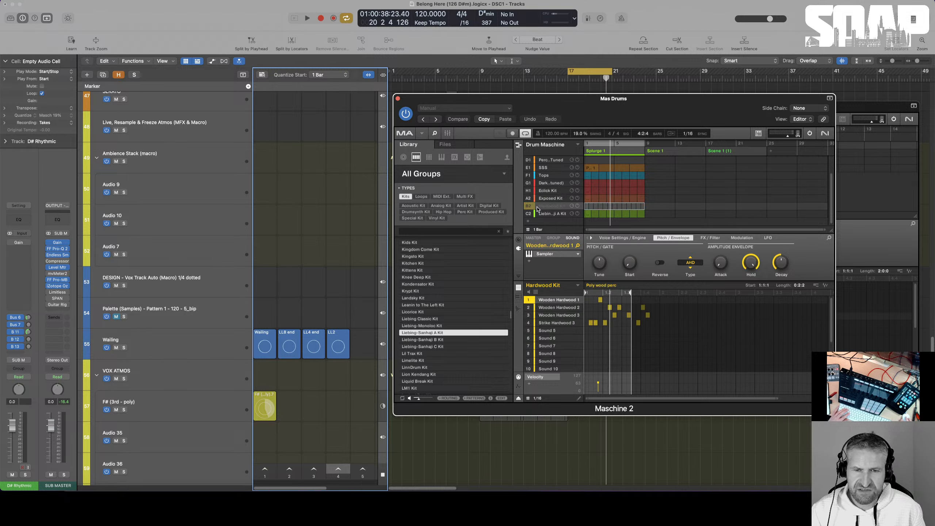
{"action": "key", "text": "space"}
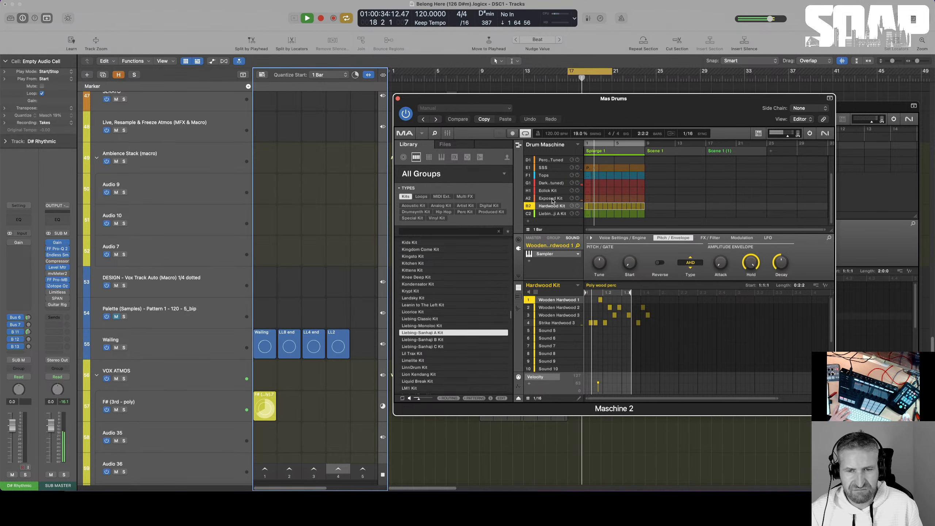
{"action": "key", "text": "space"}
- Compare the Exposed Kit's pattern with the Liebing-Sanhaji A Kit's sounds and restart playback to audition them
{"action": "left_click", "coordinate": [552, 199]}
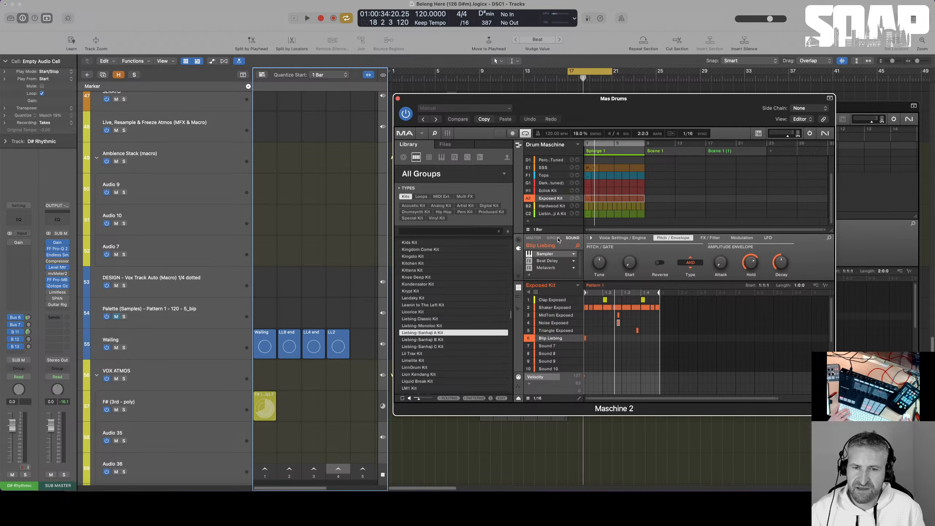
{"action": "left_click", "coordinate": [556, 214]}
{"action": "left_click", "coordinate": [548, 309]}
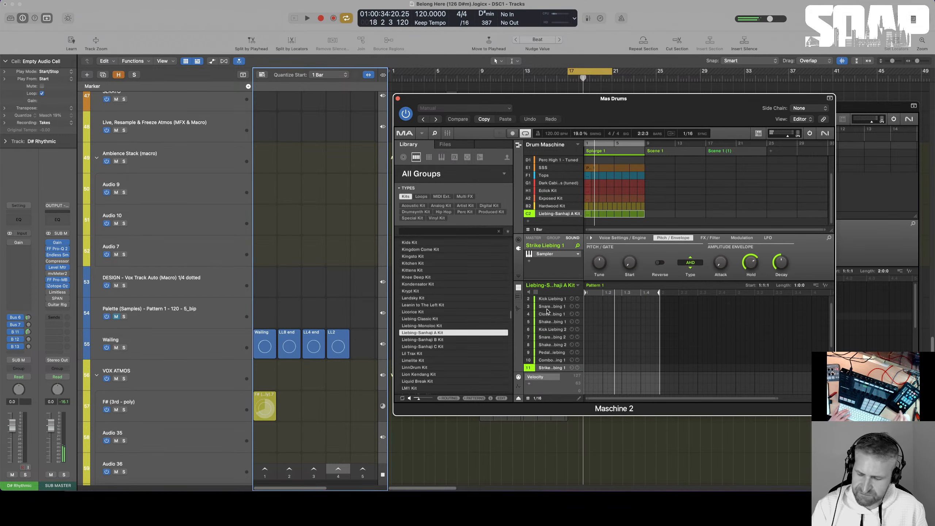
{"action": "key", "text": "space"}
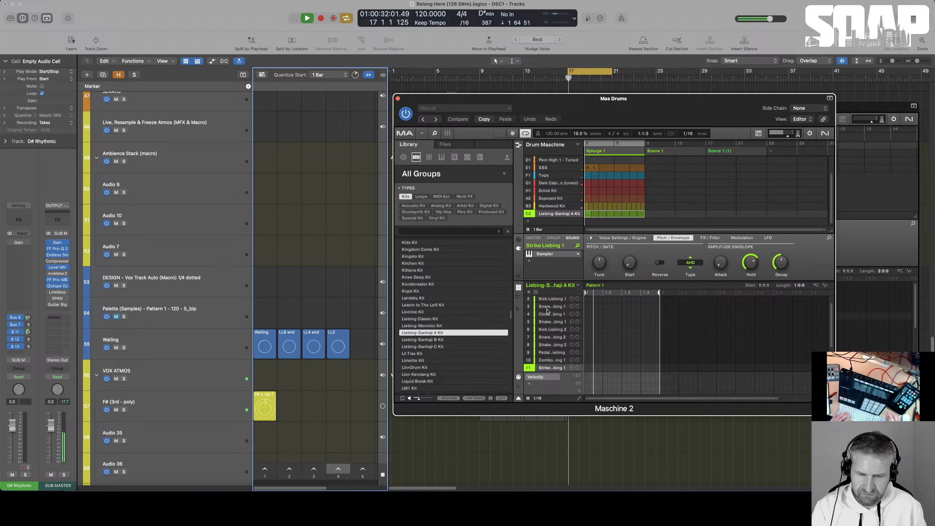
- Mute Blip Liebing in the Exposed Kit and return to the Liebing-Sanhaji A Kit's sounds while the groove plays
{"action": "left_click", "coordinate": [529, 199]}
{"action": "left_click", "coordinate": [528, 338]}
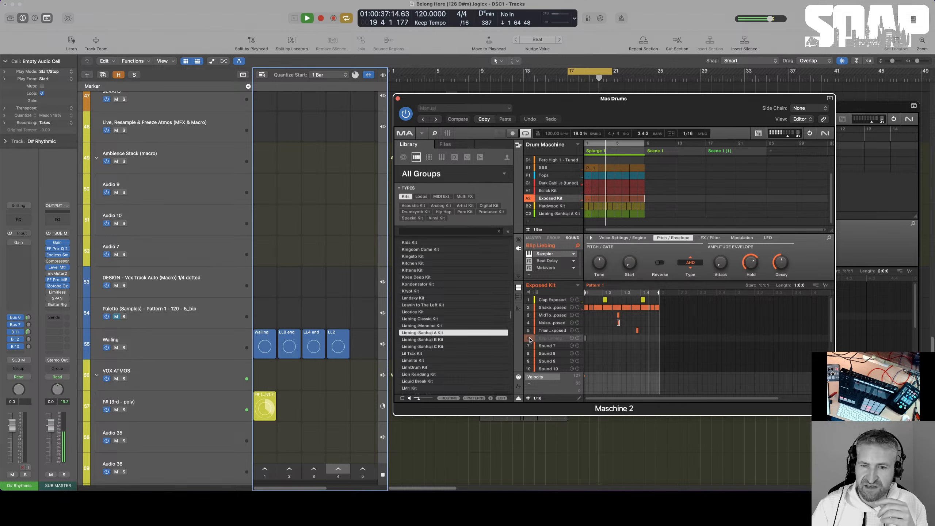
{"action": "left_click", "coordinate": [548, 217]}
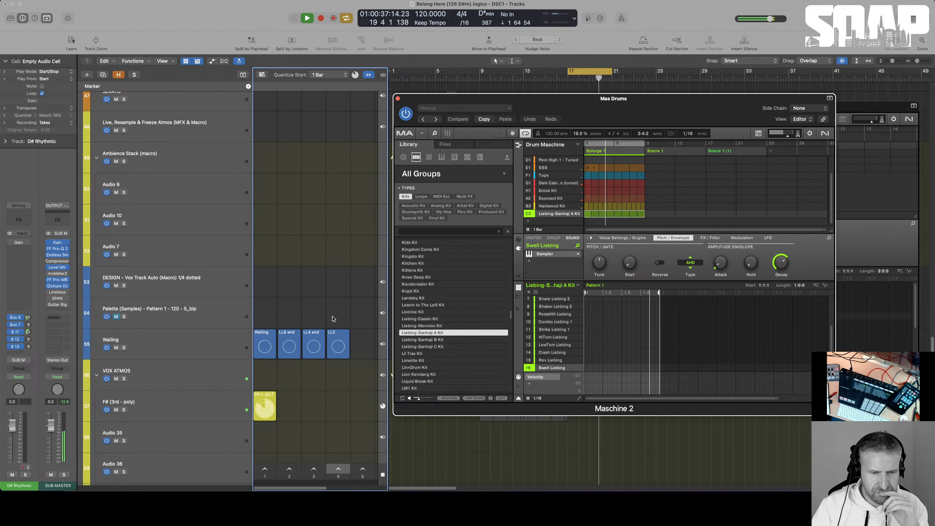
- Launch the LL2 cell on the Wailing track and insert a FabFilter Pro-Q 2 equalizer on that track
{"action": "left_click", "coordinate": [339, 348]}
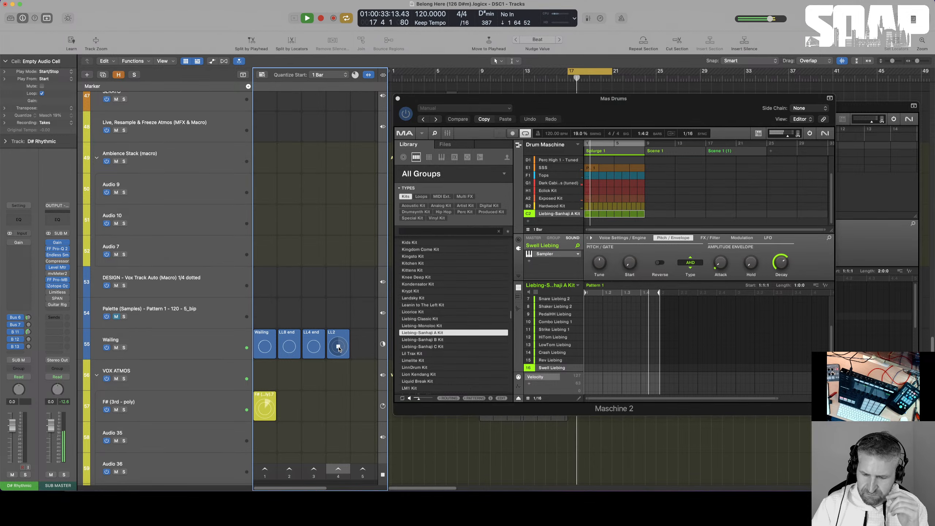
{"action": "left_click", "coordinate": [162, 344]}
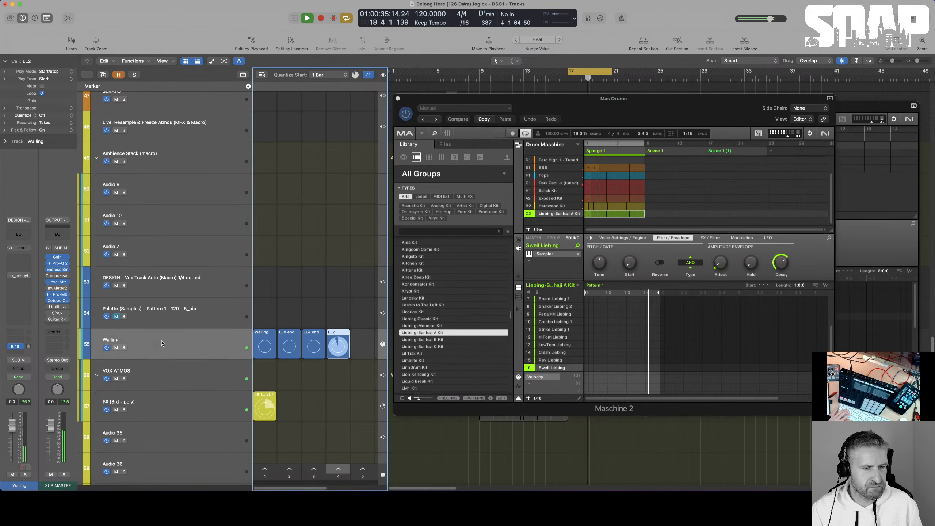
{"action": "left_click", "coordinate": [19, 257]}
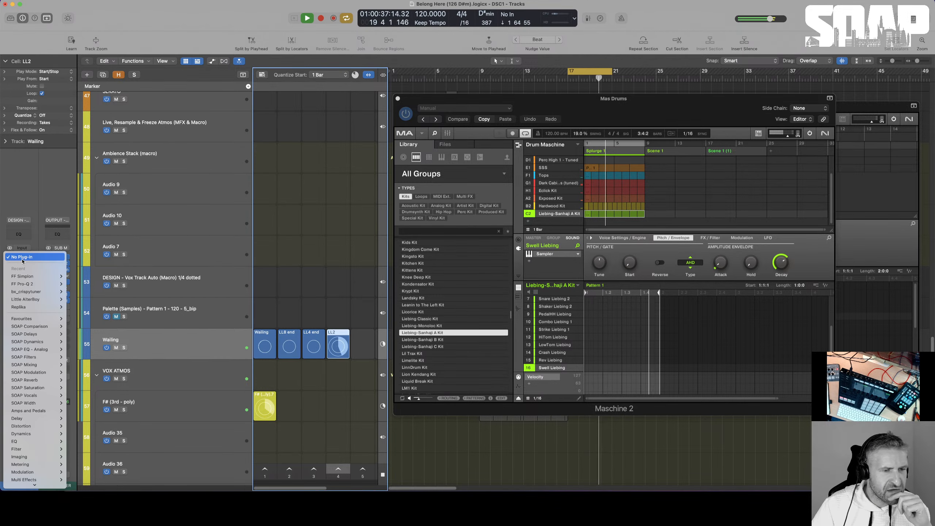
{"action": "mouse_move", "coordinate": [23, 284]}
{"action": "left_click", "coordinate": [74, 283]}
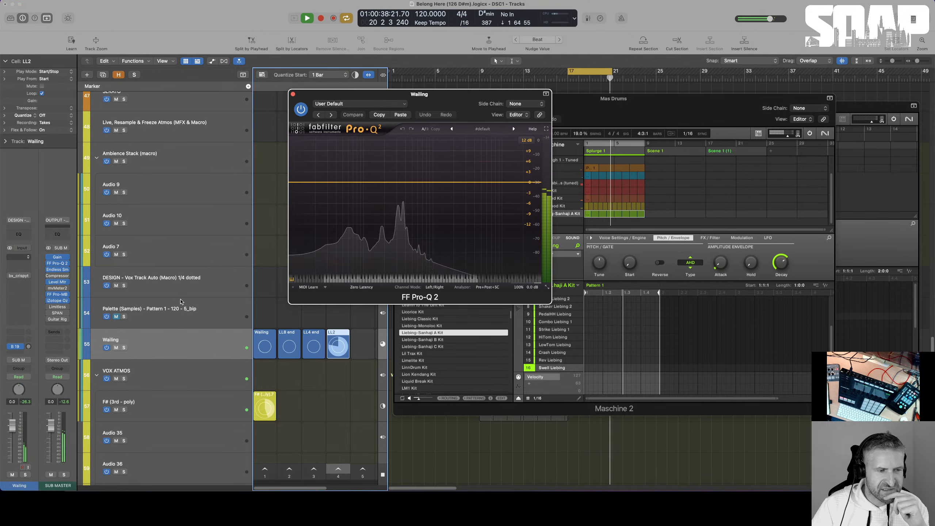
- Add Pro-Q 2 cuts of about 5.2 dB at 352 Hz and 4.3 dB at 203 Hz, plus a nearly flat band around 1092 Hz
{"action": "left_click_drag", "start_coordinate": [400, 182], "coordinate": [401, 192]}
{"action": "key", "text": "space"}
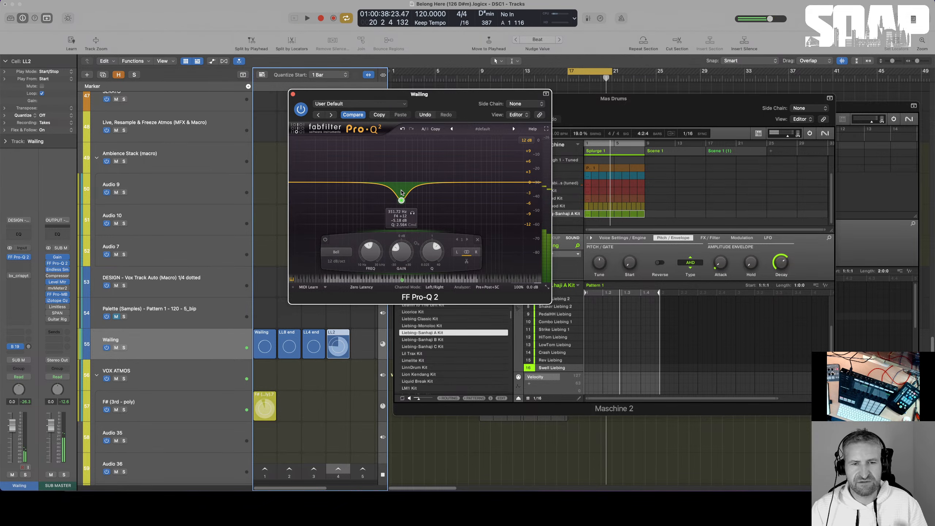
{"action": "left_click", "coordinate": [382, 185]}
{"action": "left_click_drag", "start_coordinate": [383, 194], "coordinate": [385, 193]}
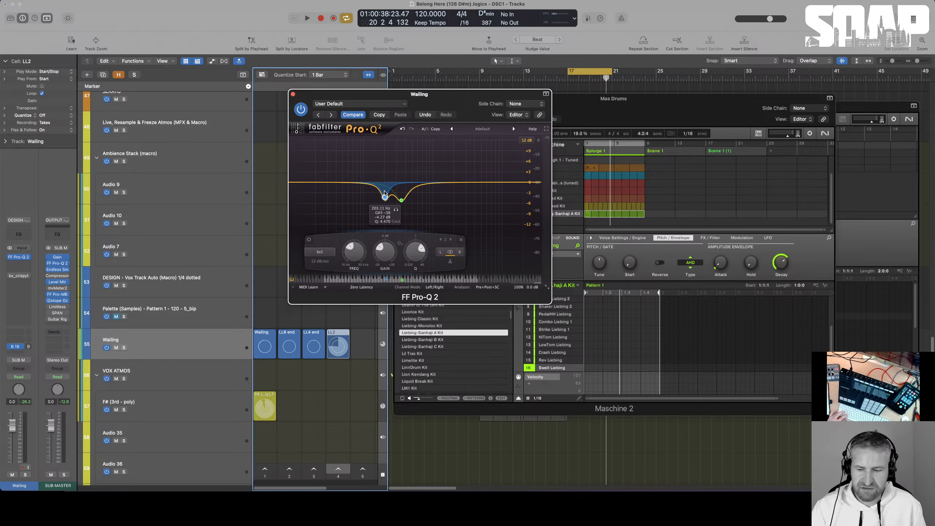
{"action": "key", "text": "space"}
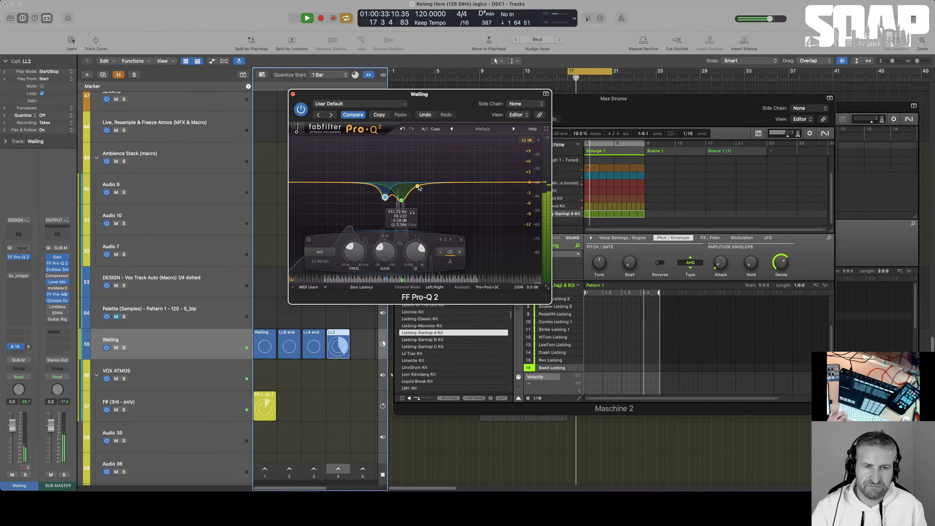
{"action": "mouse_move", "coordinate": [417, 187]}
{"action": "left_mouse_down"}
{"action": "mouse_move", "coordinate": [417, 198]}
{"action": "mouse_move", "coordinate": [436, 182]}
{"action": "left_mouse_up"}
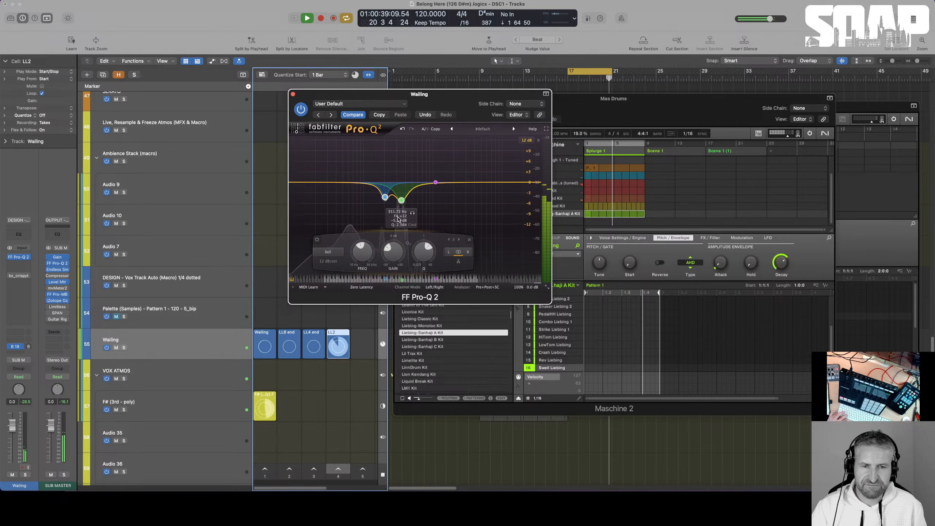
- Compare the Wailing track with its EQ cuts bypassed and active, and raise the EQ output gain to +3.0 dB
{"action": "left_click", "coordinate": [317, 239]}
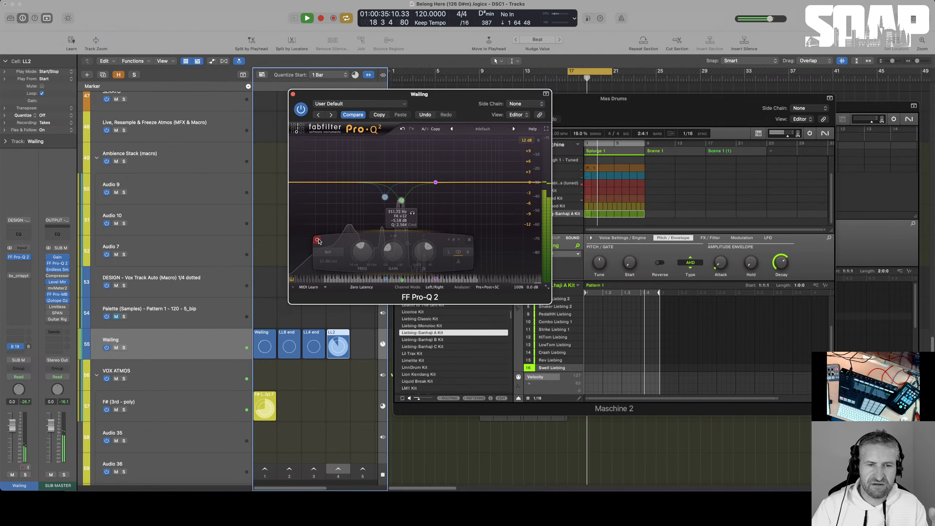
{"action": "left_click", "coordinate": [317, 240]}
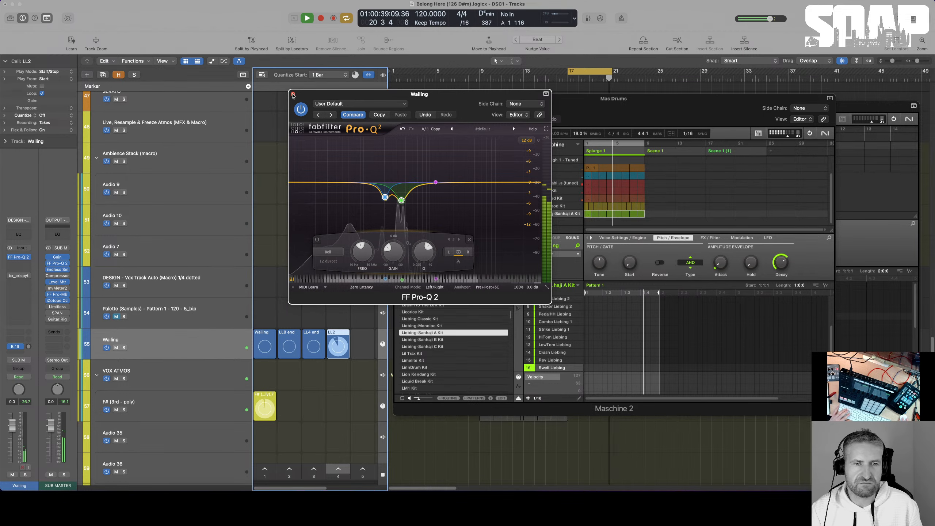
{"action": "mouse_move", "coordinate": [527, 262]}
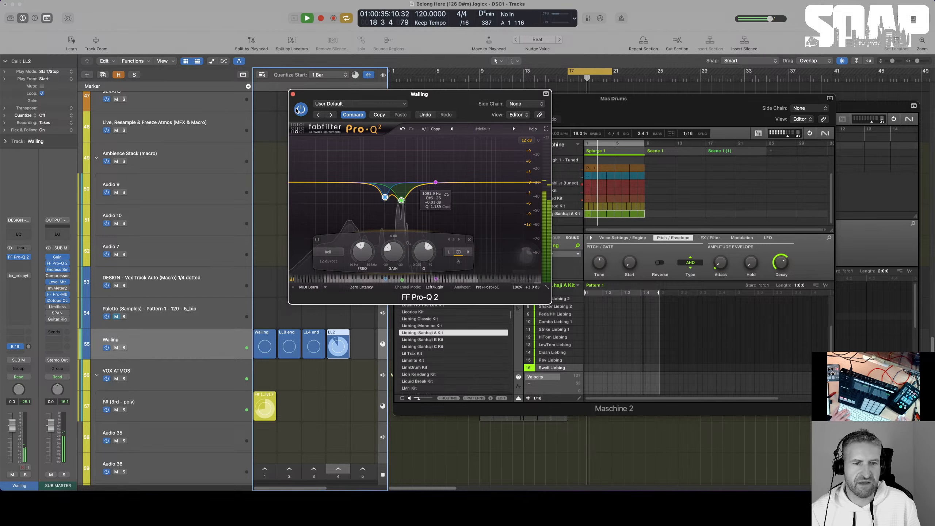
{"action": "left_click", "coordinate": [293, 94]}
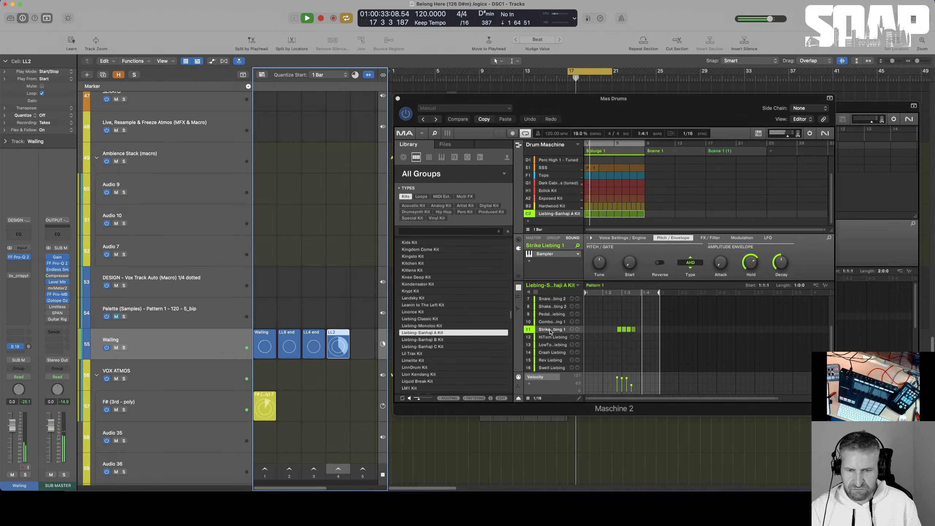
- Move the Strike Liebing 1 sound to the first slot of its kit and play the loop with the Hardwood Kit unmuted
{"action": "left_click_drag", "start_coordinate": [551, 332], "coordinate": [550, 302]}
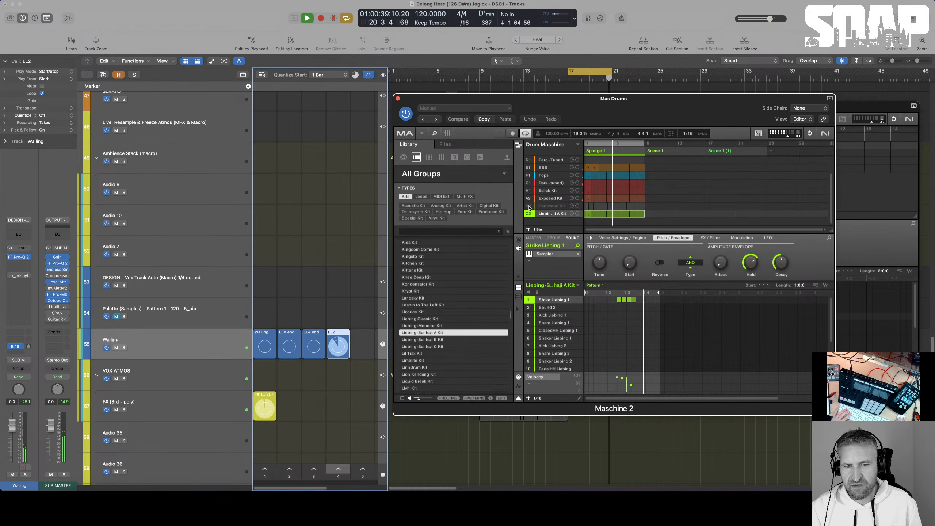
{"action": "key", "text": "space"}
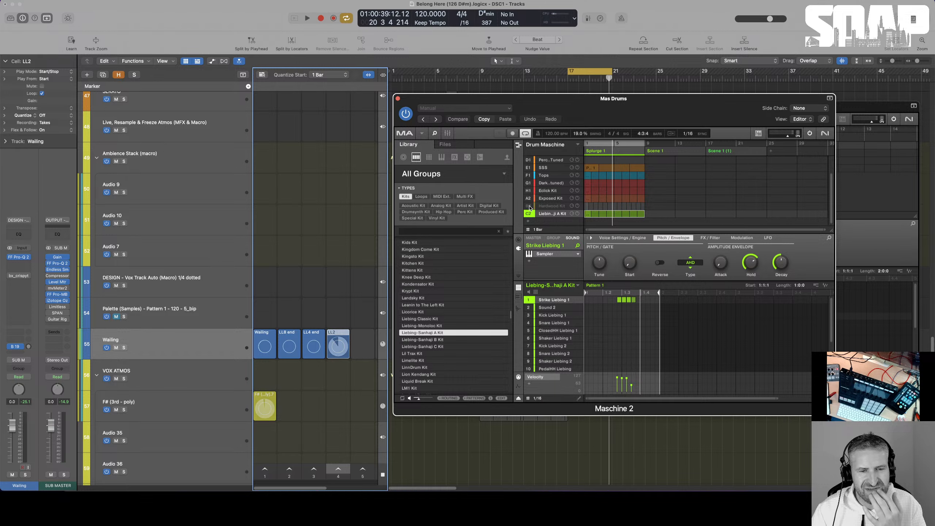
{"action": "left_click", "coordinate": [529, 207]}
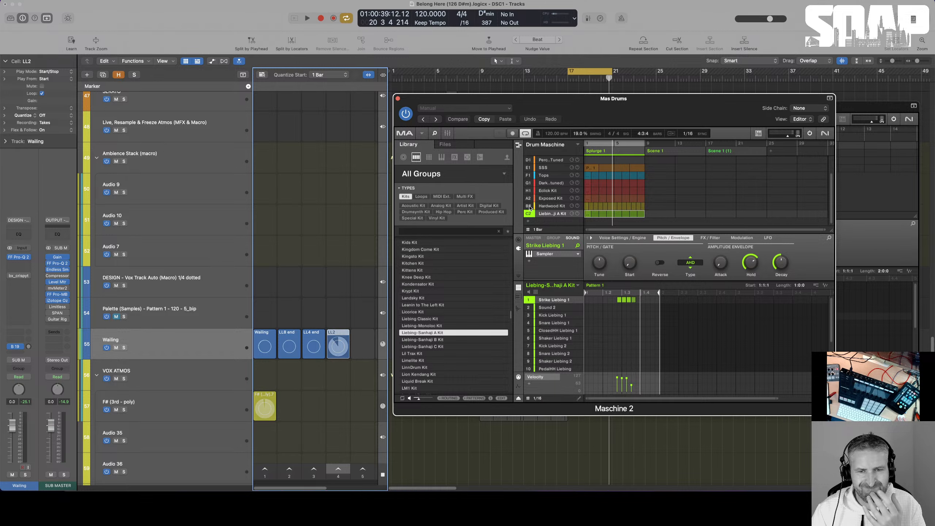
{"action": "key", "text": "space"}
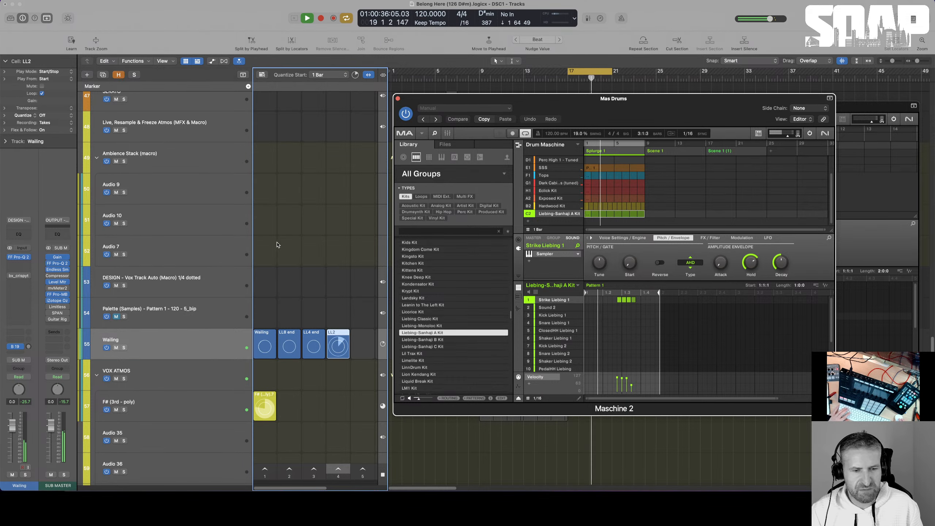
- Launch the loop cells of the Call - Pattern 1 - 120 and Answer 1 (F 2nd) tracks
{"action": "scroll", "coordinate": [278, 245], "scroll_direction": "up", "scroll_amount": 5}
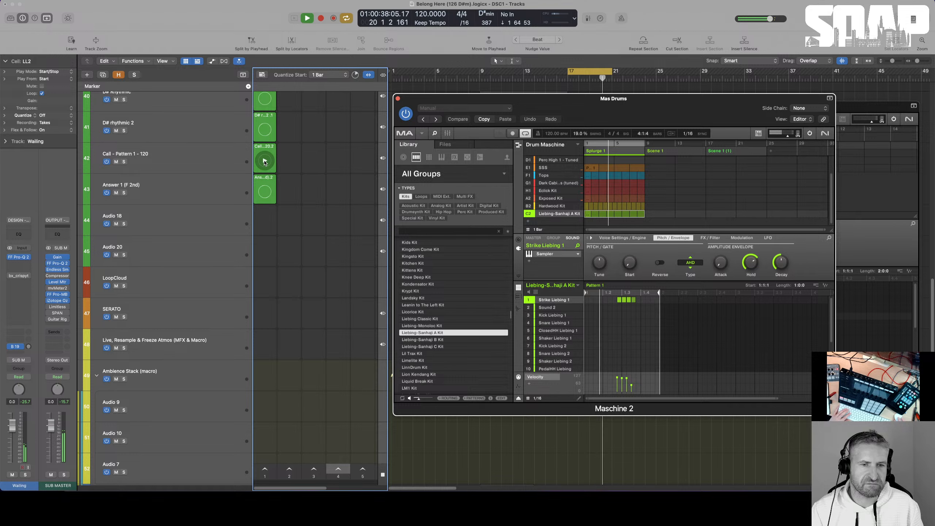
{"action": "left_click", "coordinate": [265, 161]}
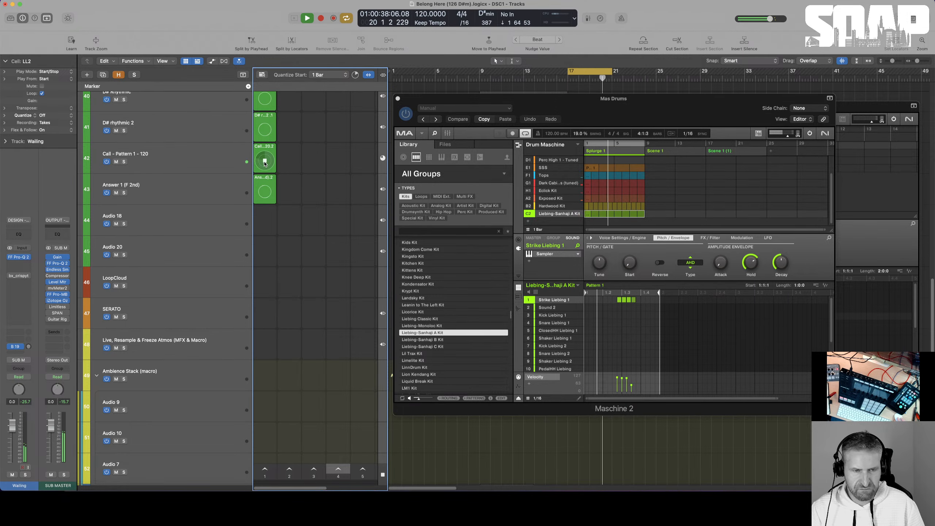
{"action": "left_click", "coordinate": [264, 192]}
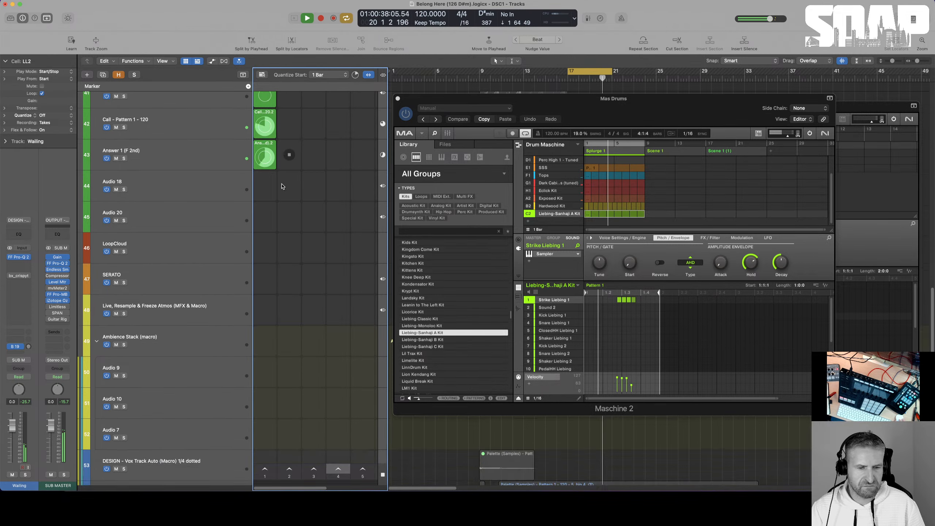
- Sweep filter 1 of the Simplon effect on the F# (3rd - poly) track and leave it fully open without a peak
{"action": "scroll", "coordinate": [284, 239], "scroll_direction": "down", "scroll_amount": 8}
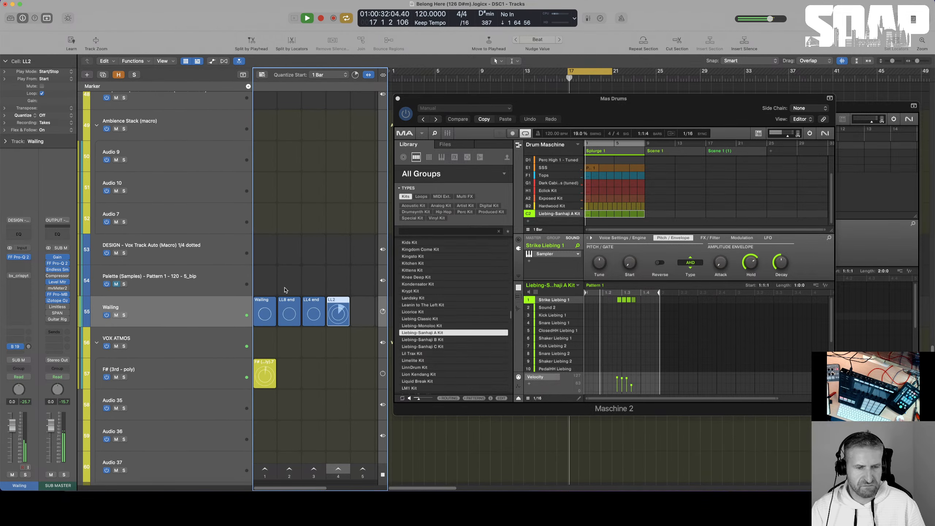
{"action": "scroll", "coordinate": [309, 236], "scroll_direction": "up", "scroll_amount": 10}
{"action": "scroll", "coordinate": [243, 336], "scroll_direction": "down", "scroll_amount": 7}
{"action": "scroll", "coordinate": [243, 335], "scroll_direction": "down", "scroll_amount": 4}
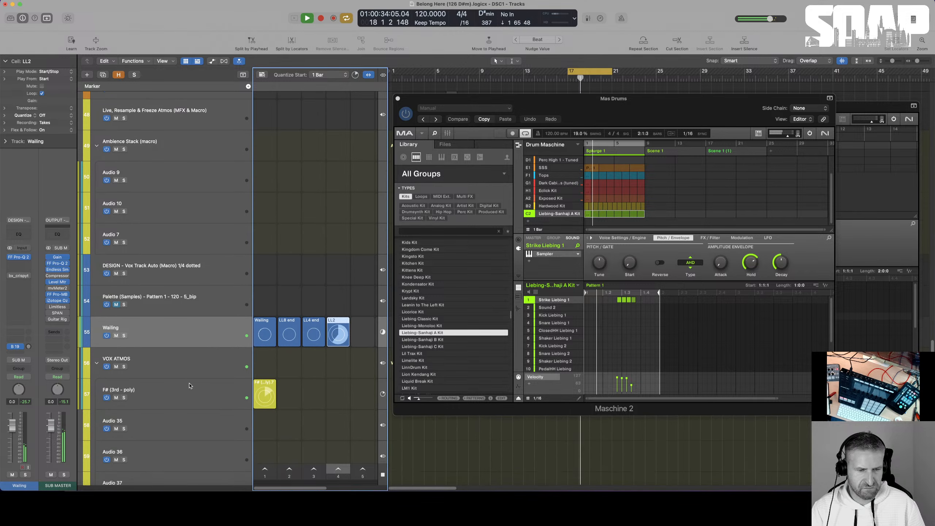
{"action": "key", "text": "Down"}
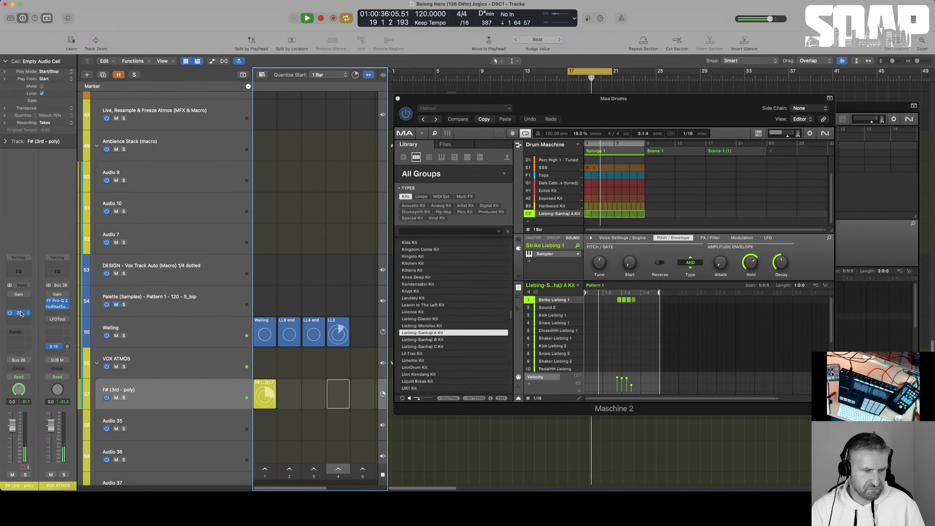
{"action": "left_click", "coordinate": [21, 314]}
{"action": "left_click_drag", "start_coordinate": [341, 181], "coordinate": [356, 155]}
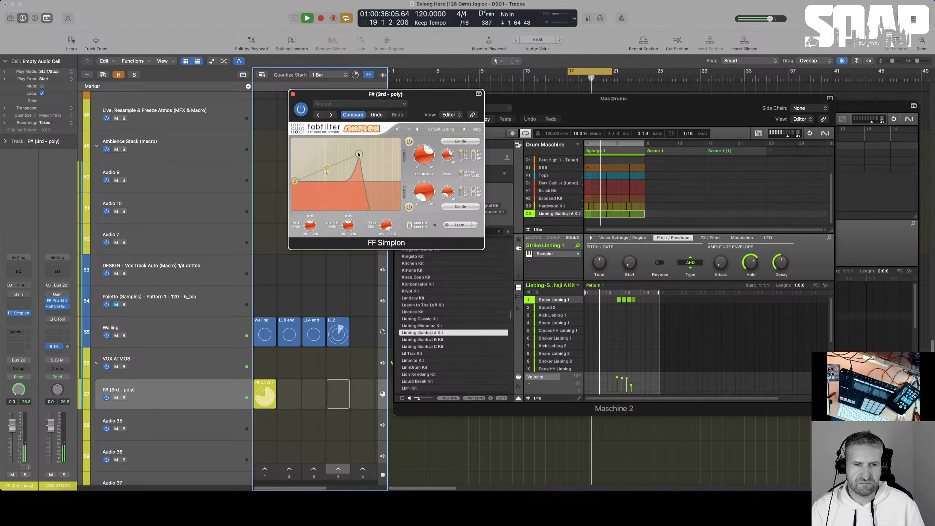
{"action": "left_click_drag", "start_coordinate": [361, 153], "coordinate": [393, 186]}
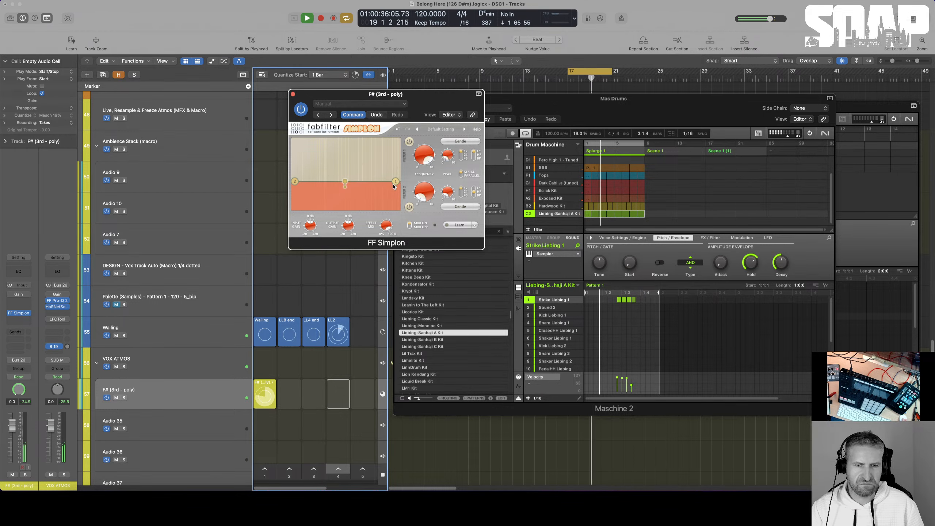
{"action": "left_click", "coordinate": [293, 94]}
- Stop the Call - Pattern 1 - 120 and Answer 1 (F 2nd) cells and halt playback
{"action": "scroll", "coordinate": [269, 339], "scroll_direction": "up", "scroll_amount": 10}
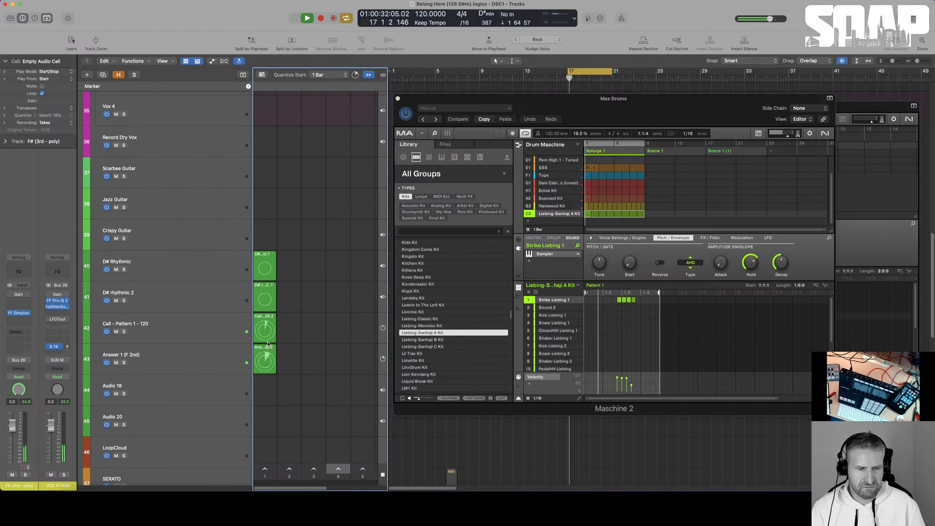
{"action": "left_click", "coordinate": [264, 330]}
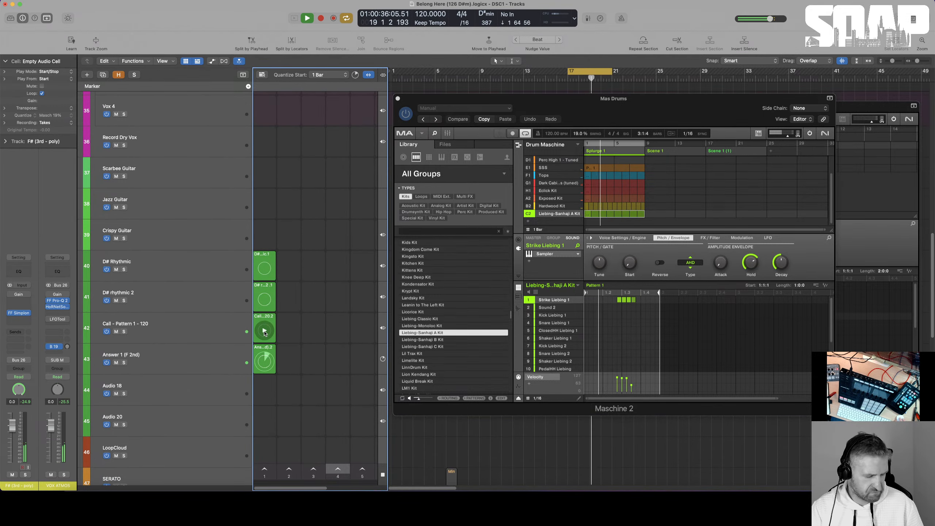
{"action": "left_click", "coordinate": [264, 363]}
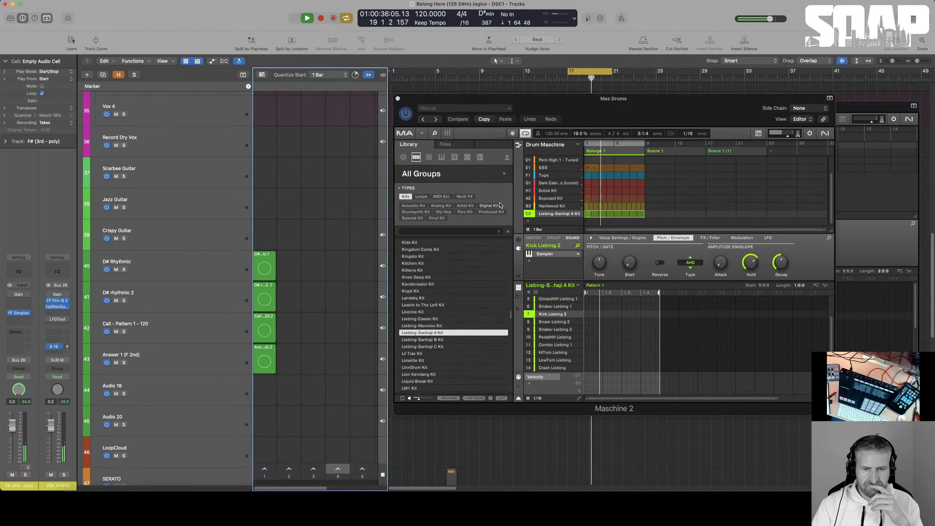
{"action": "key", "text": "space"}
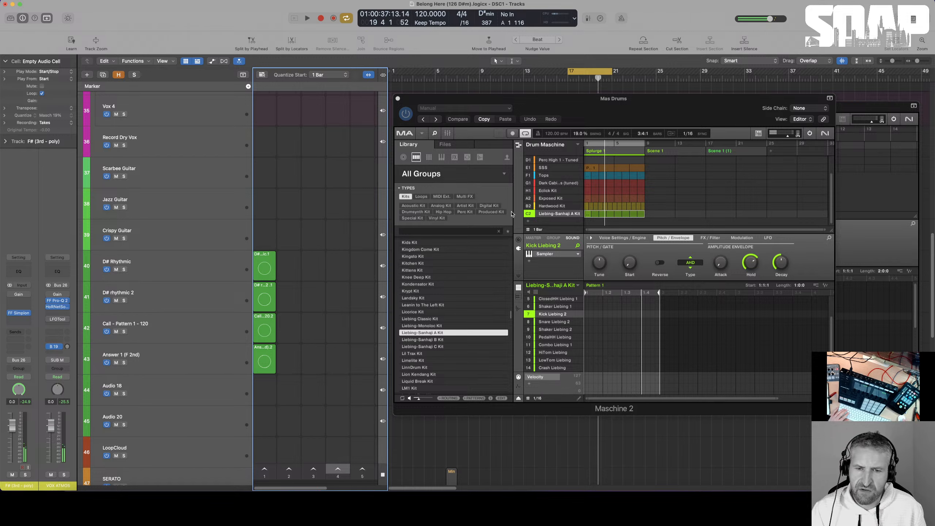
- Reset the unused sounds of the Liebing-Sanhaji A Kit from Kick Liebing 1 through Swell Liebing, keeping Strike Liebing 1 selected
{"action": "scroll", "coordinate": [555, 331], "scroll_direction": "down", "scroll_amount": 2}
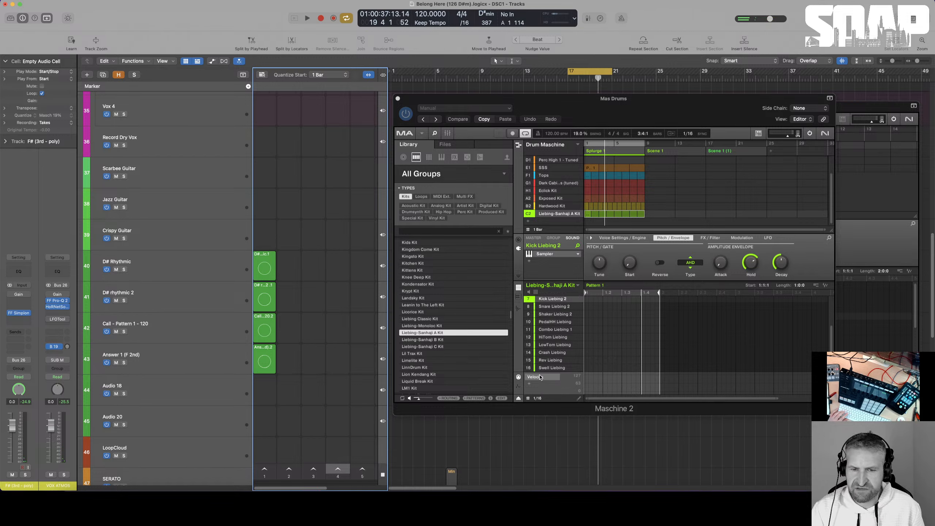
{"action": "left_click", "coordinate": [545, 368]}
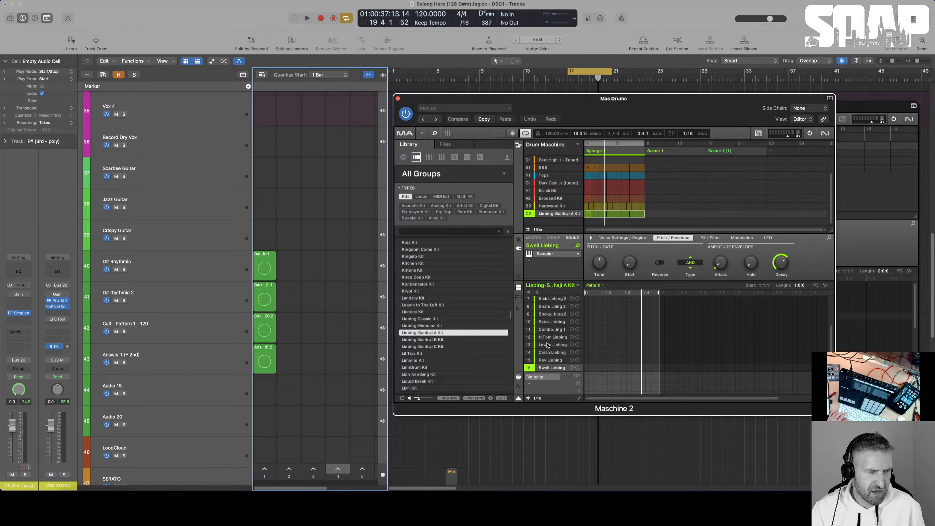
{"action": "scroll", "coordinate": [547, 345], "scroll_direction": "up", "scroll_amount": 4}
{"action": "scroll", "coordinate": [552, 340], "scroll_direction": "up", "scroll_amount": 2}
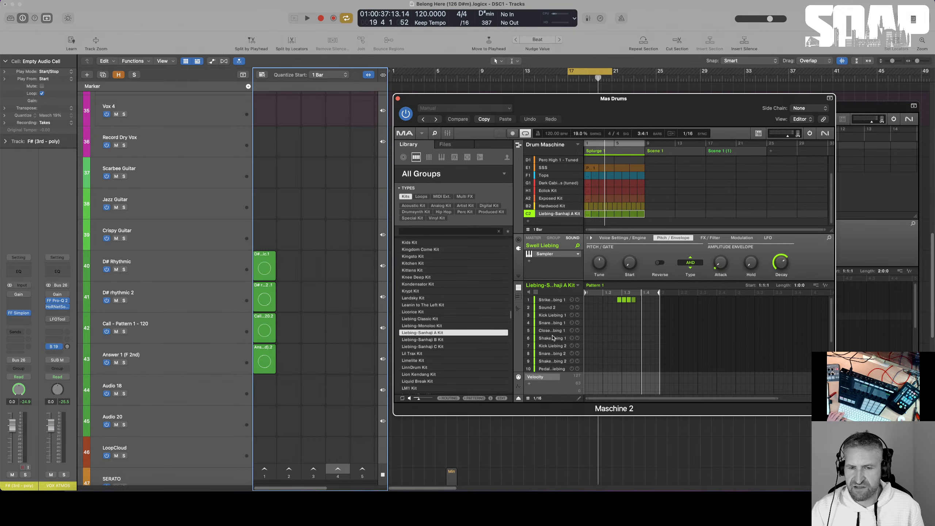
{"action": "right_click", "coordinate": [547, 315]}
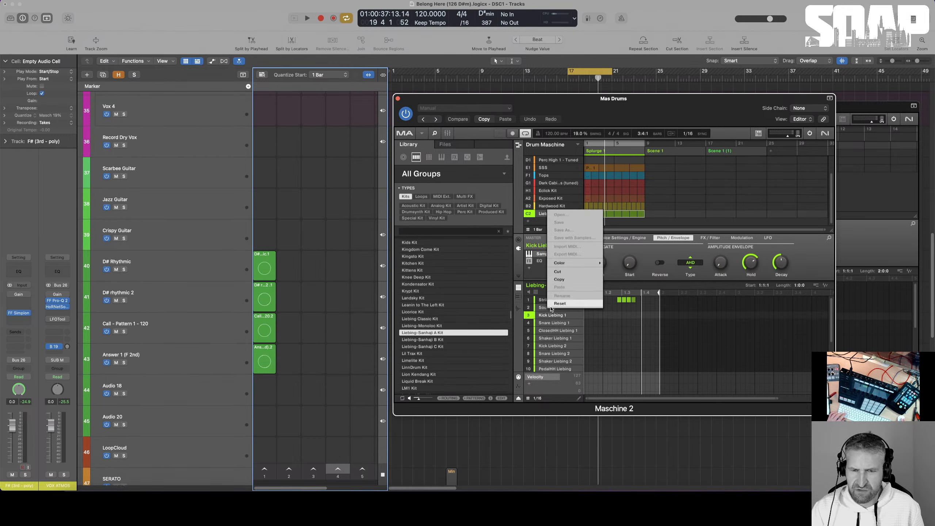
{"action": "left_click", "coordinate": [557, 306]}
{"action": "left_click", "coordinate": [549, 300]}
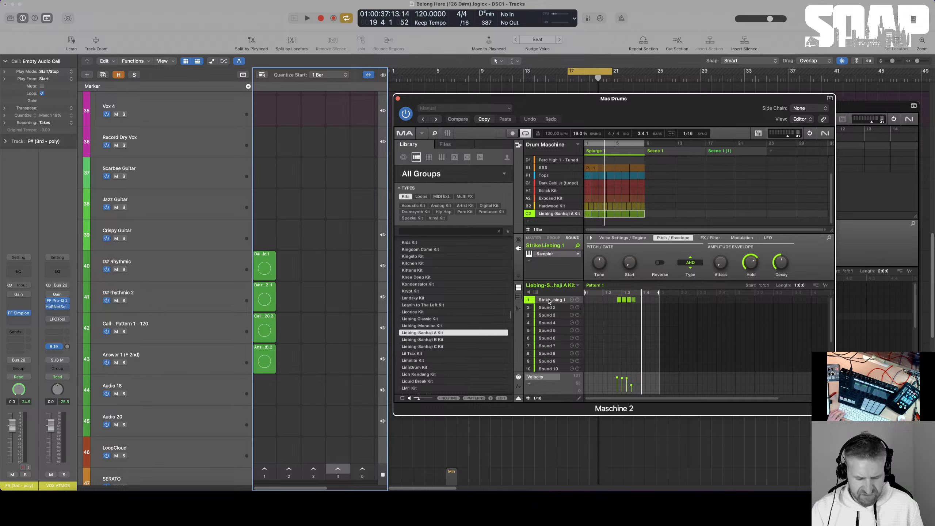
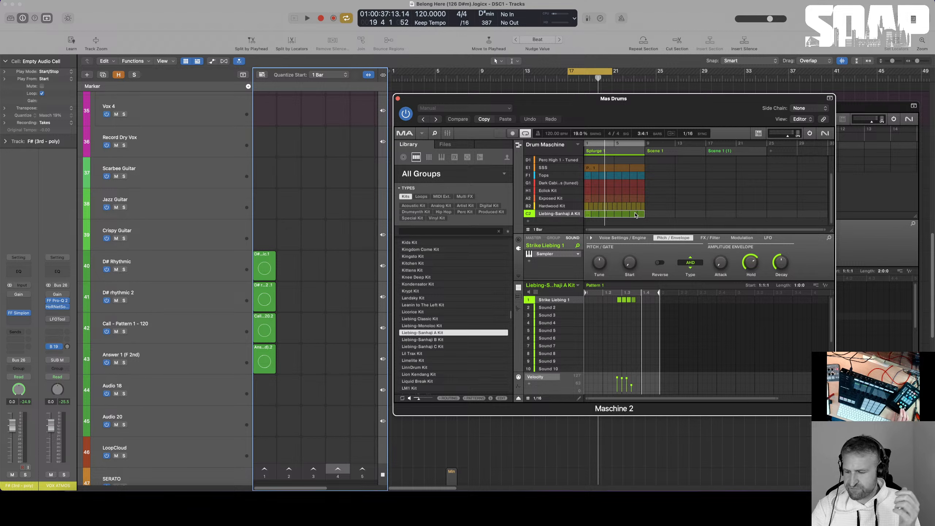
- Resume playback and open the Simplon filter of the F# (3rd - poly) track
{"action": "key", "text": "XF86AudioRaiseVolume"}
{"action": "key", "text": "space"}
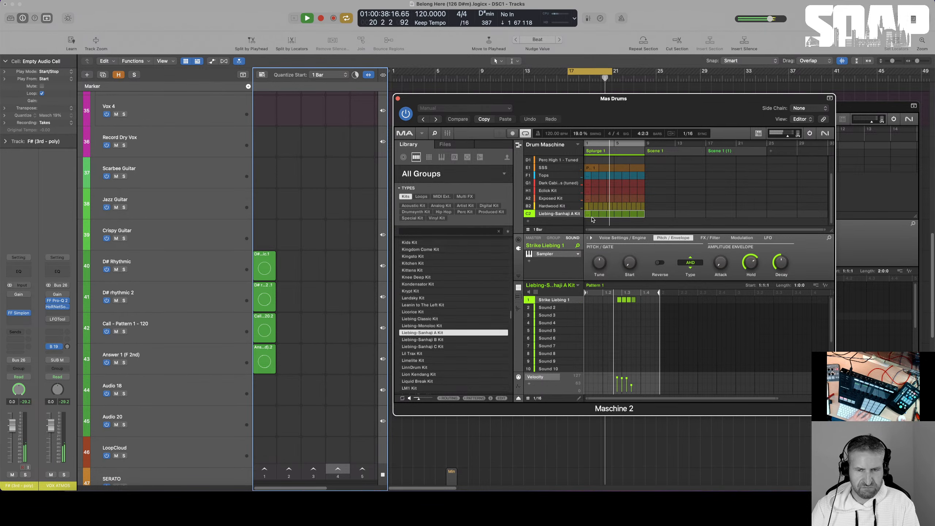
{"action": "scroll", "coordinate": [294, 280], "scroll_direction": "down", "scroll_amount": 5}
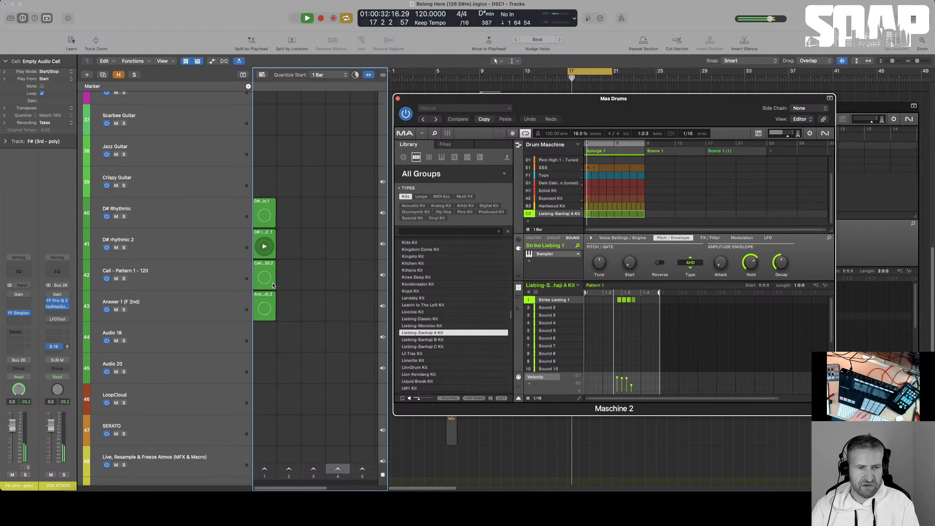
{"action": "scroll", "coordinate": [293, 280], "scroll_direction": "down", "scroll_amount": 6}
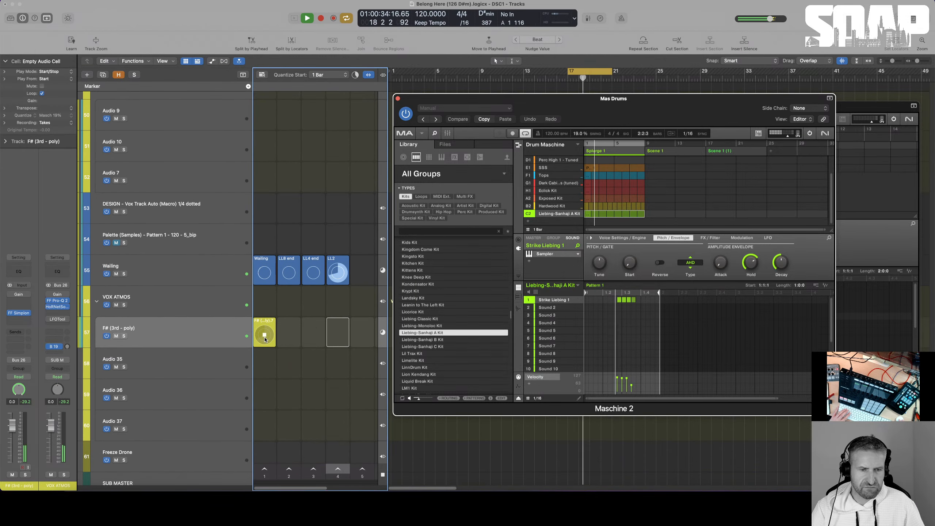
{"action": "left_click", "coordinate": [21, 315]}
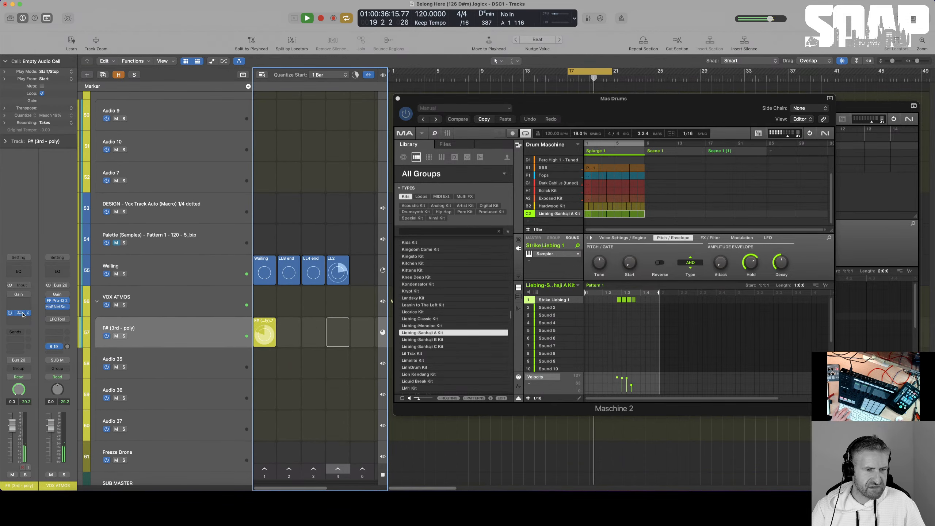
{"action": "left_click", "coordinate": [21, 314]}
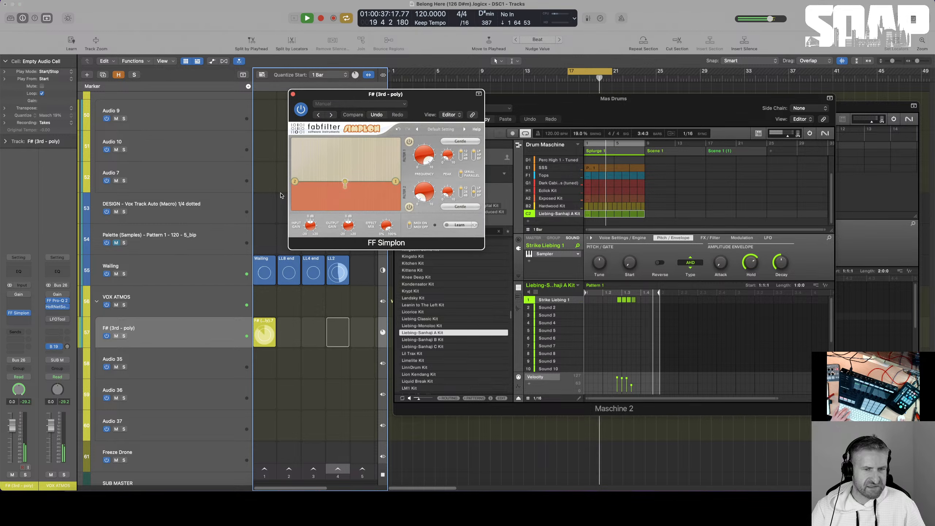
- Lower the filter 1 cutoff of the Simplon on the F# (3rd - poly) track to about mid-range and close the effect window
{"action": "left_click", "coordinate": [388, 183]}
{"action": "left_click_drag", "start_coordinate": [388, 183], "coordinate": [338, 185]}
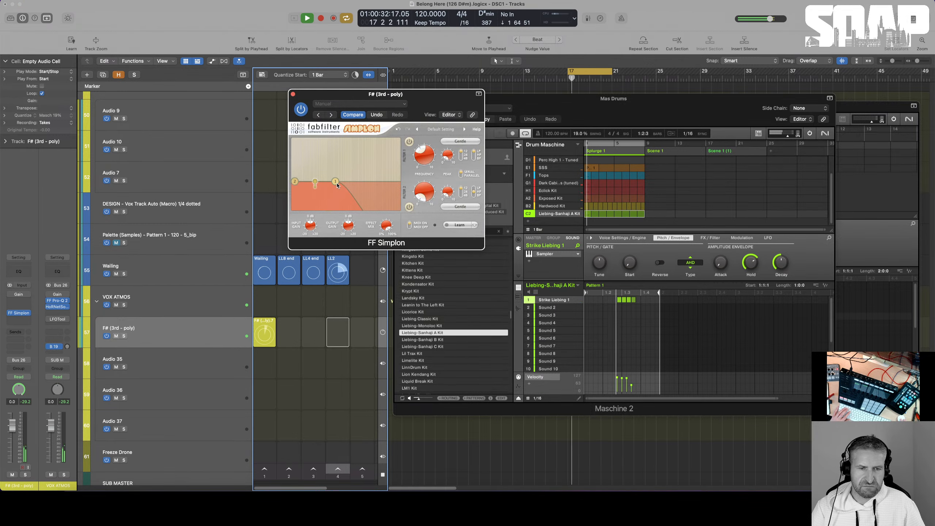
{"action": "left_click", "coordinate": [293, 95]}
- Stop playback and close the Maschine windows of Mas Drums and Live, Resample & Freeze Atmos (MFX & Macro)
{"action": "scroll", "coordinate": [356, 279], "scroll_direction": "up", "scroll_amount": 10}
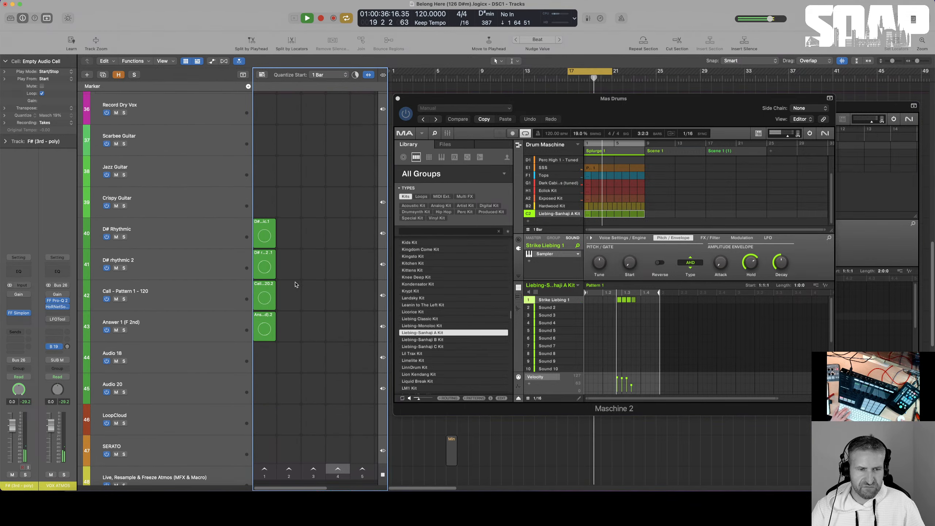
{"action": "key", "text": "space"}
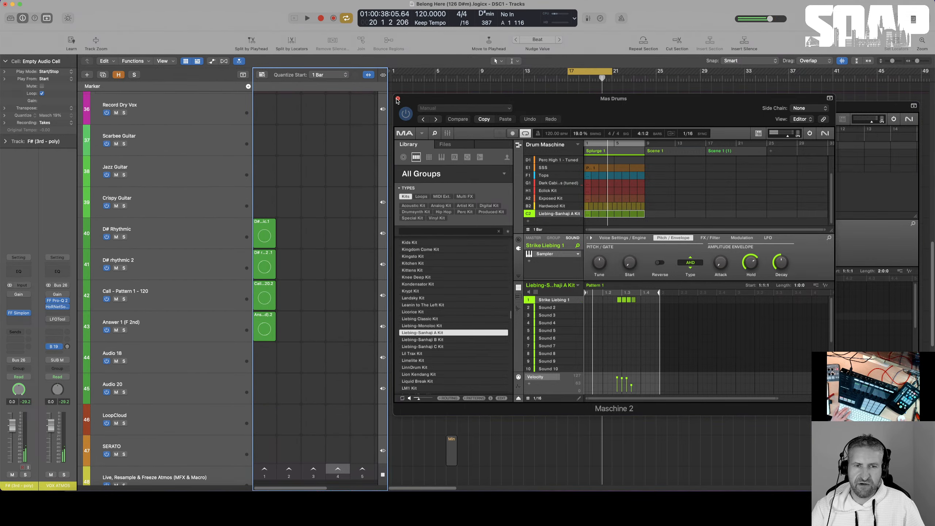
{"action": "left_click", "coordinate": [397, 98]}
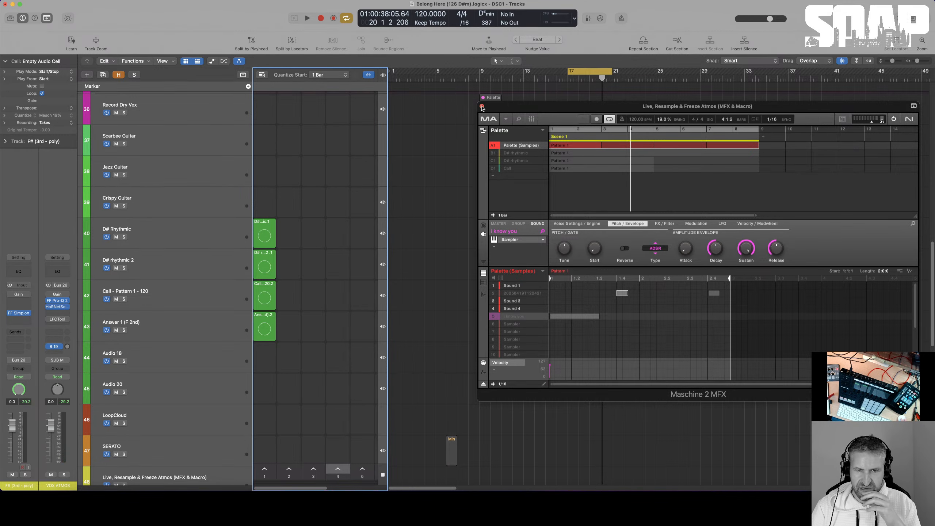
{"action": "left_click", "coordinate": [482, 106]}
{"action": "scroll", "coordinate": [563, 243], "scroll_direction": "up", "scroll_amount": 10}
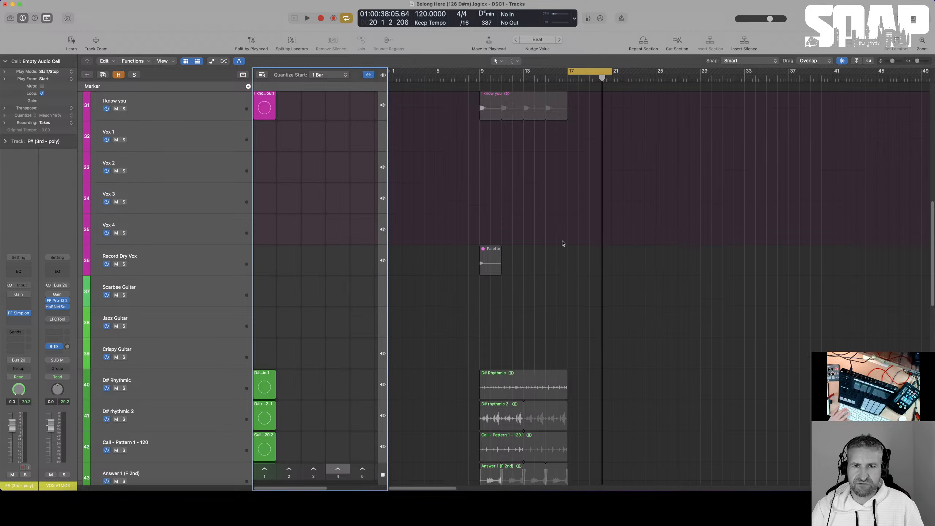
{"action": "scroll", "coordinate": [561, 244], "scroll_direction": "down", "scroll_amount": 10}
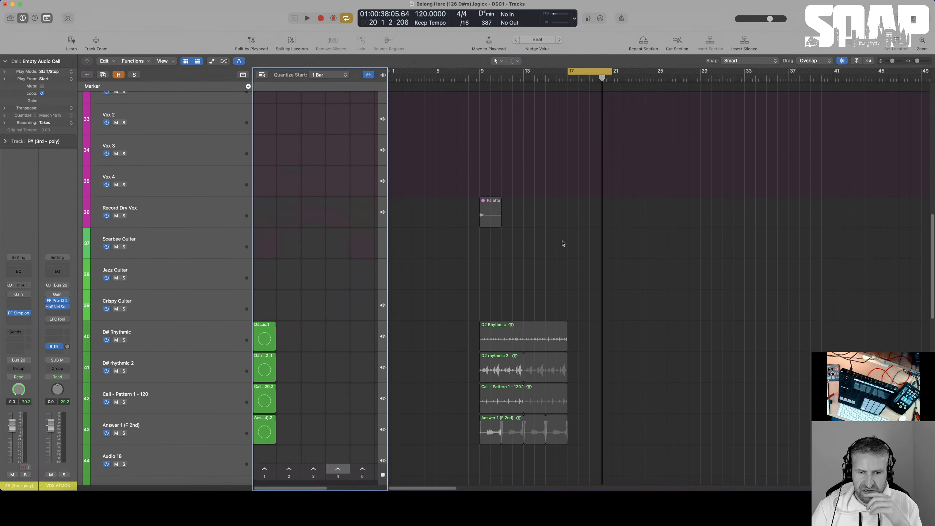
- Audition the D# Rhythmic cell in Live Loops and halt playback
{"action": "left_click_drag", "start_coordinate": [442, 243], "coordinate": [558, 369]}
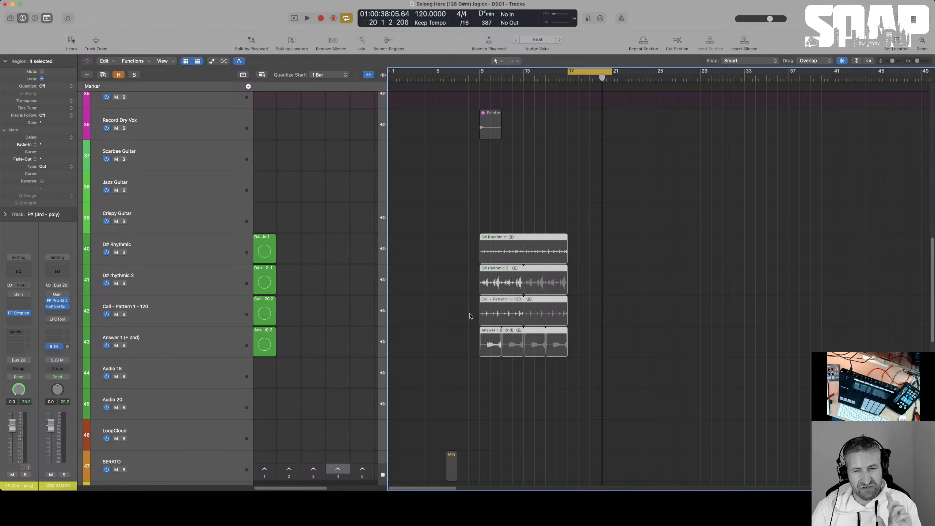
{"action": "left_click", "coordinate": [188, 253]}
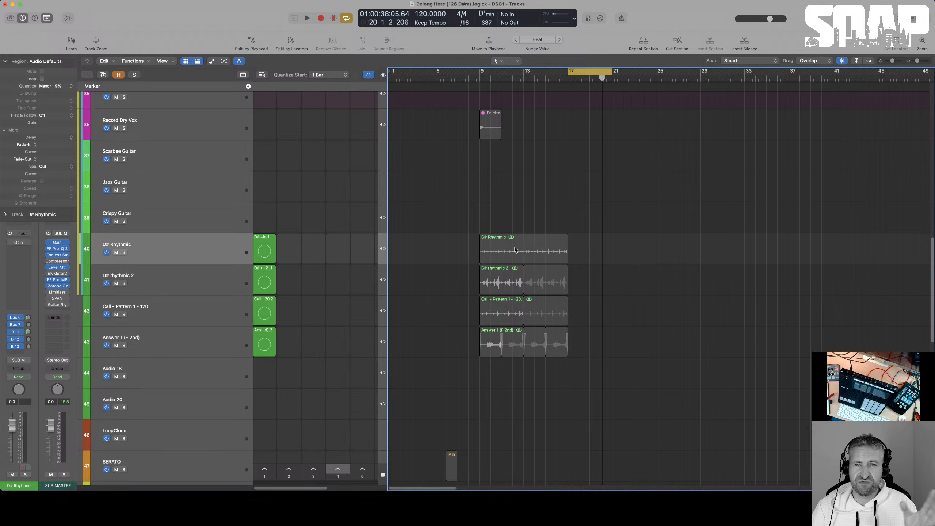
{"action": "left_click", "coordinate": [264, 251]}
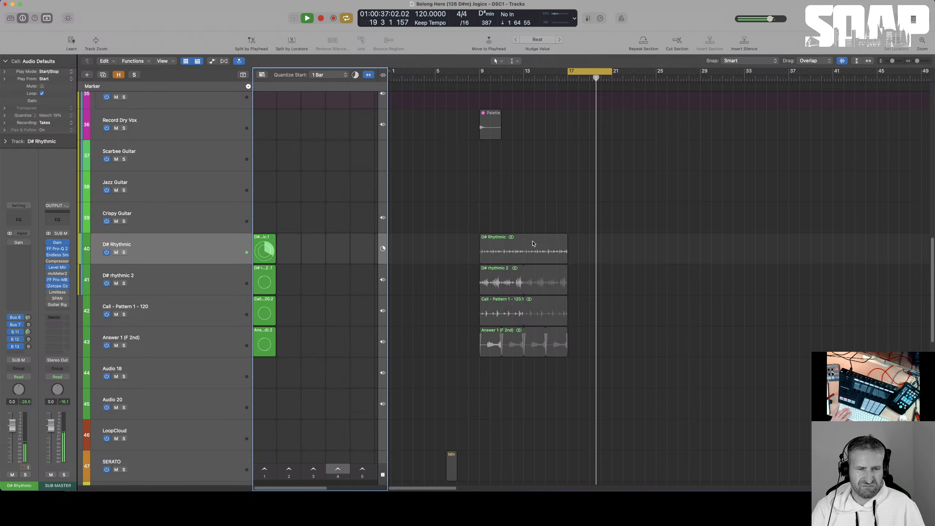
{"action": "key", "text": "space"}
- Set the cycle range to bars 9 to 17, switch D# Rhythmic from its cell to its arrangement region and audition it
{"action": "left_click_drag", "start_coordinate": [480, 77], "coordinate": [569, 79]}
{"action": "left_click", "coordinate": [482, 249]}
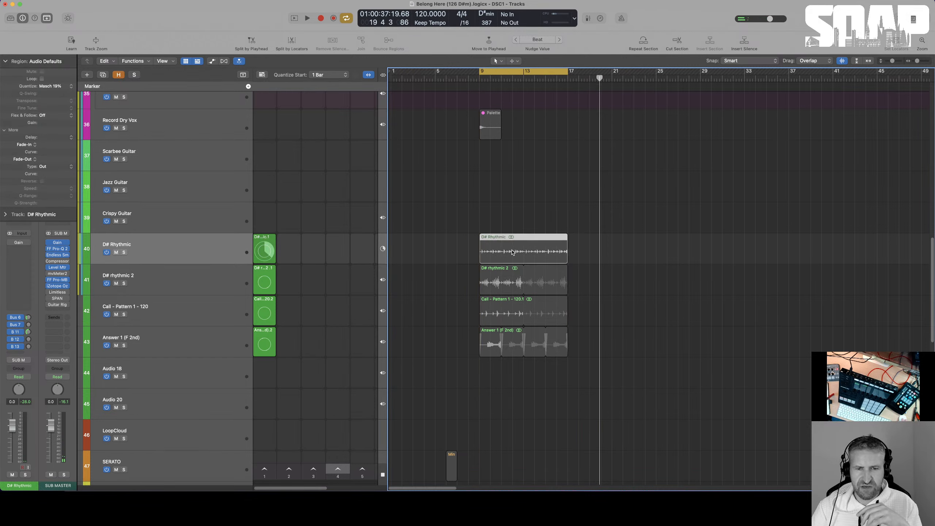
{"action": "left_click", "coordinate": [388, 246]}
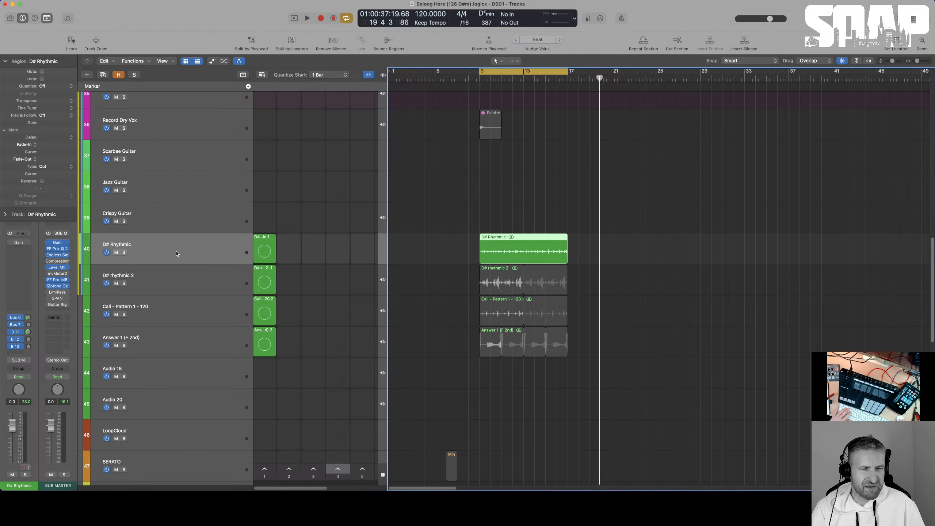
{"action": "key", "text": "space"}
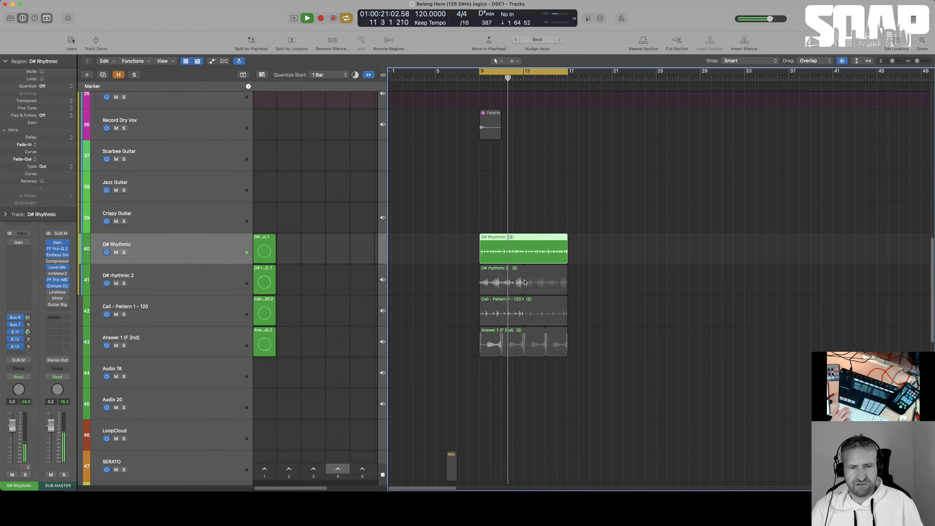
{"action": "key", "text": "space"}
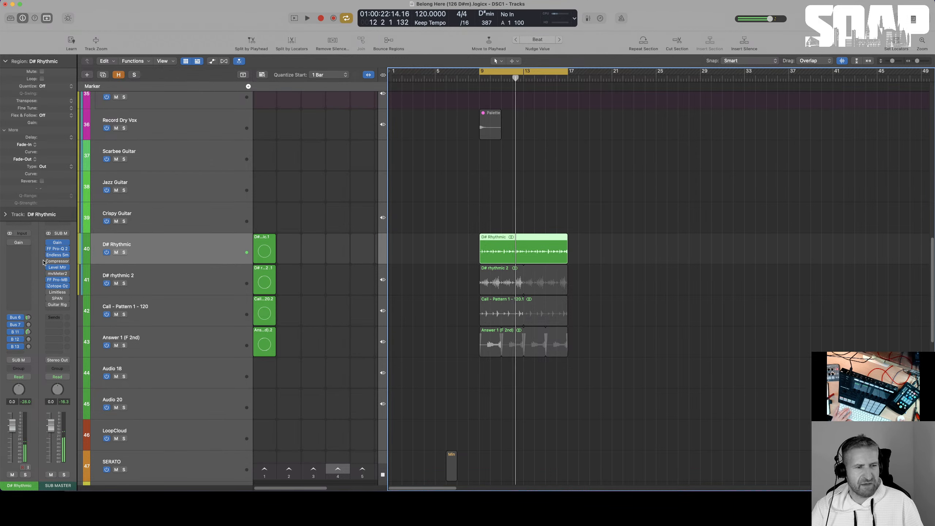
- Insert the Ensemble modulation effect on the D# Rhythmic track and move its window clear of the arrangement regions
{"action": "left_click", "coordinate": [18, 267]}
{"action": "mouse_move", "coordinate": [50, 347]}
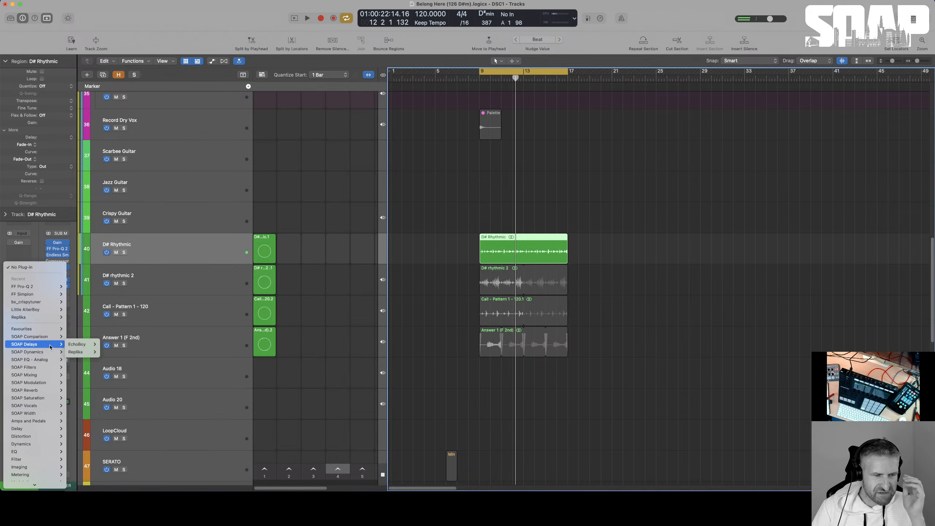
{"action": "mouse_move", "coordinate": [29, 367]}
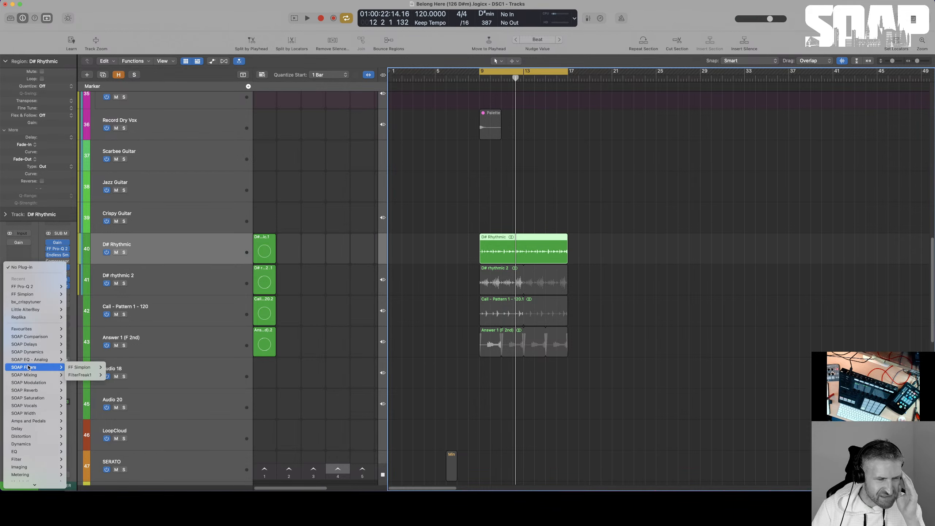
{"action": "mouse_move", "coordinate": [32, 386]}
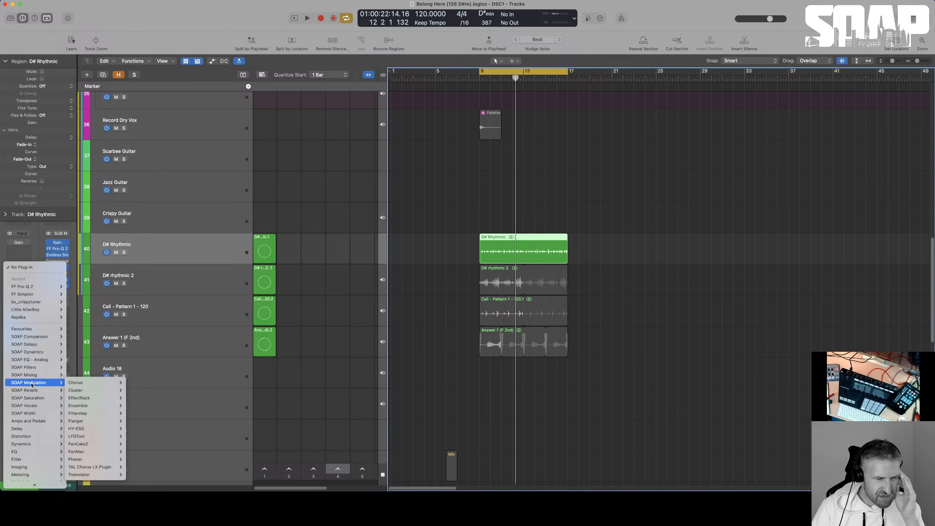
{"action": "mouse_move", "coordinate": [101, 413]}
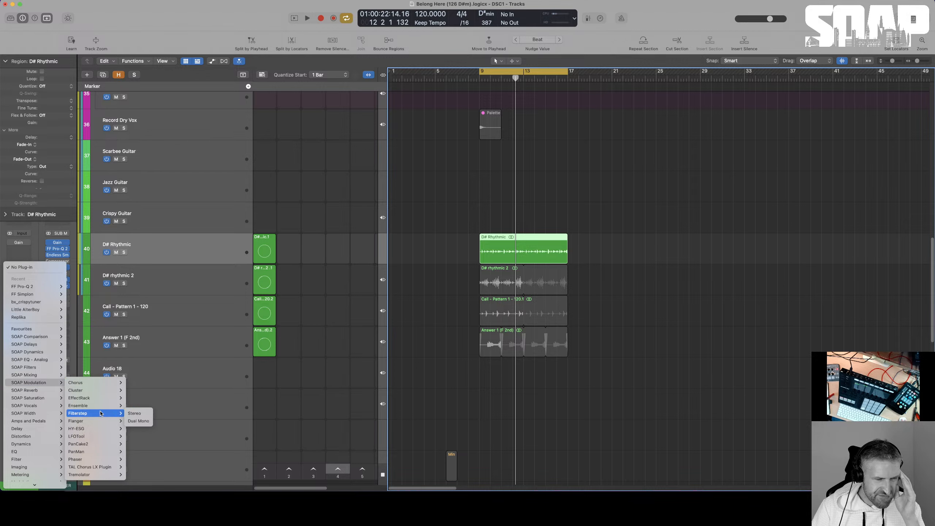
{"action": "left_click", "coordinate": [133, 405]}
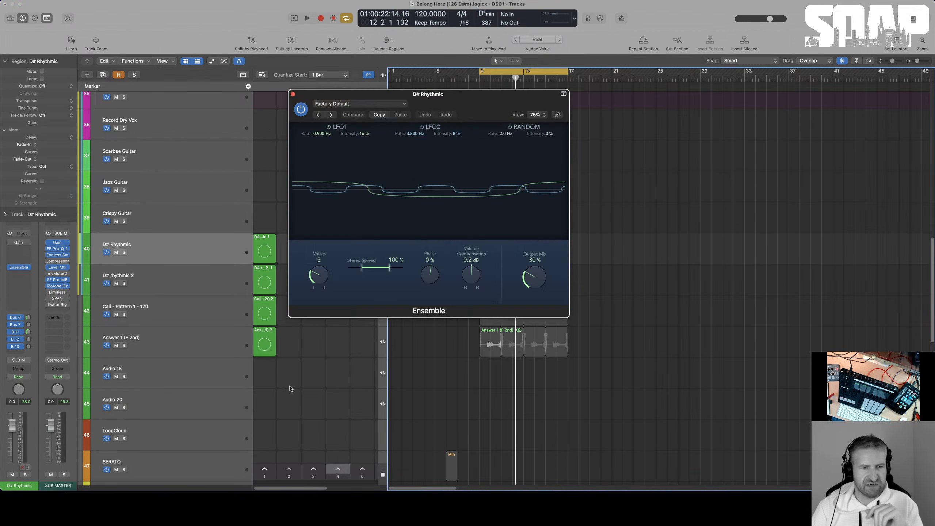
{"action": "left_click_drag", "start_coordinate": [445, 113], "coordinate": [745, 173]}
- During playback, set Ensemble's random rate to 7.2 Hz and intensity to 74%, LFO2 intensity to 75% and output mix to 0%
{"action": "key", "text": "space"}
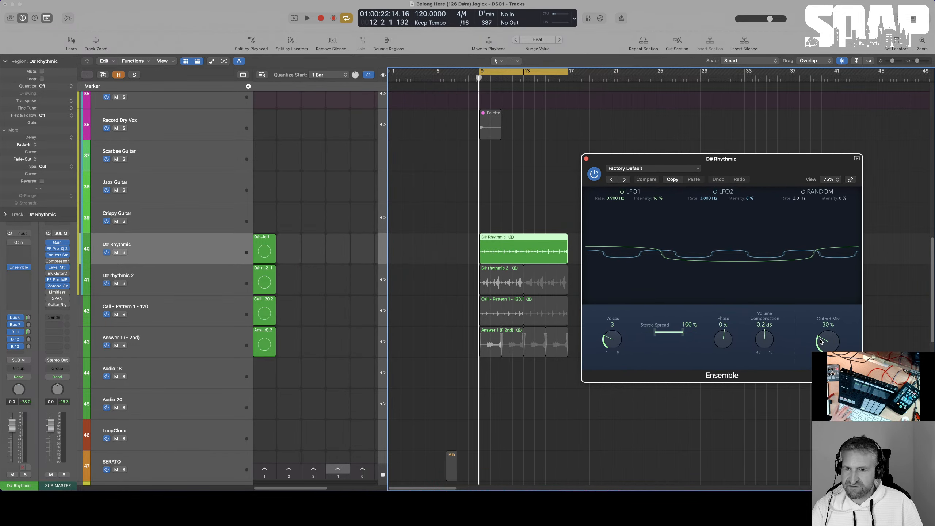
{"action": "left_click_drag", "start_coordinate": [822, 340], "coordinate": [731, 225]}
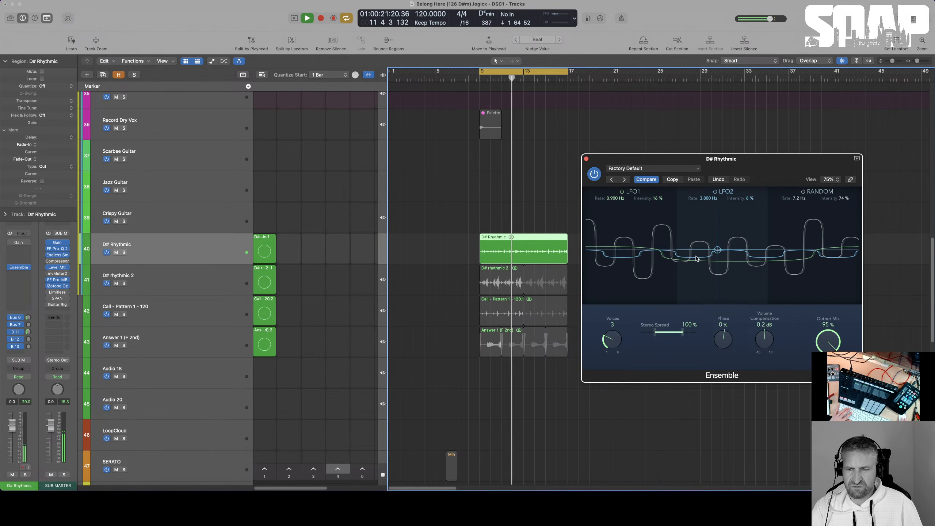
{"action": "left_click_drag", "start_coordinate": [697, 260], "coordinate": [742, 219]}
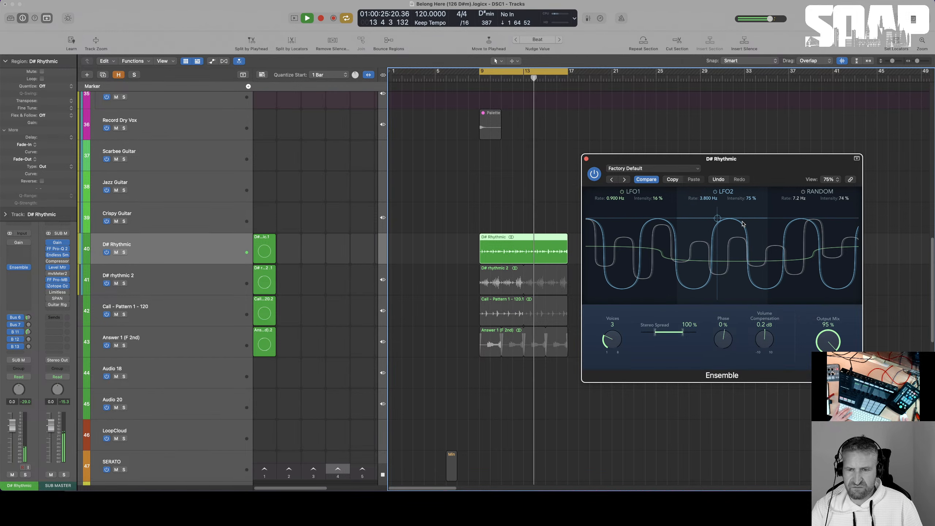
{"action": "left_click_drag", "start_coordinate": [828, 342], "coordinate": [829, 383]}
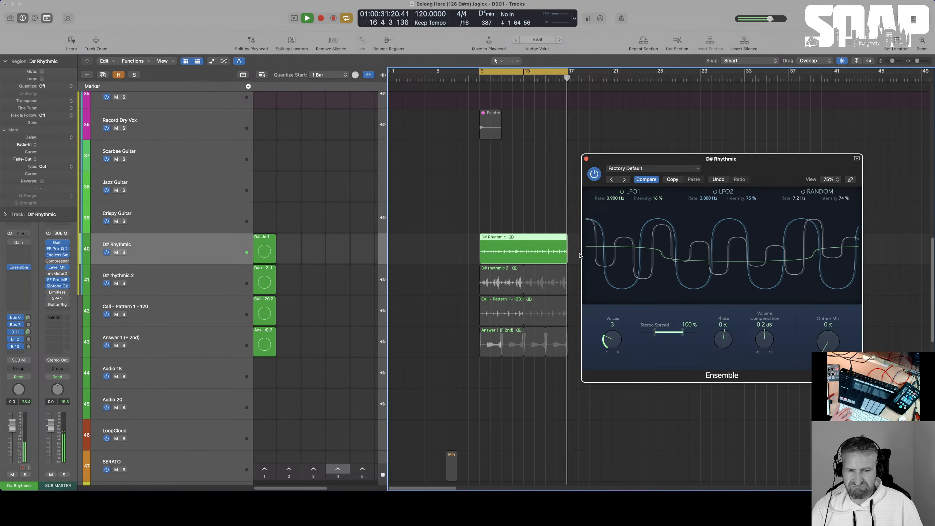
{"action": "key", "text": "space"}
- Show automation and set the D# Rhythmic track to region automation of the Ensemble Mix parameter
{"action": "key", "text": "a"}
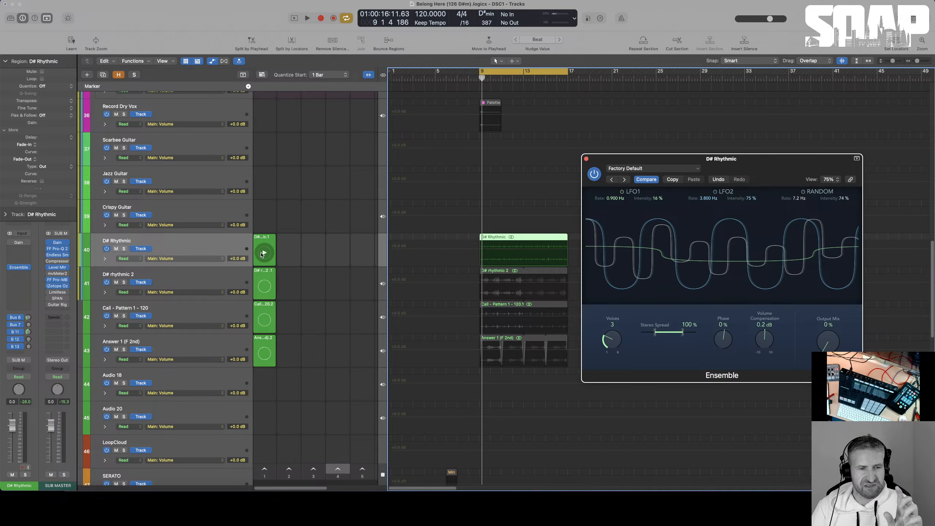
{"action": "left_click", "coordinate": [145, 249]}
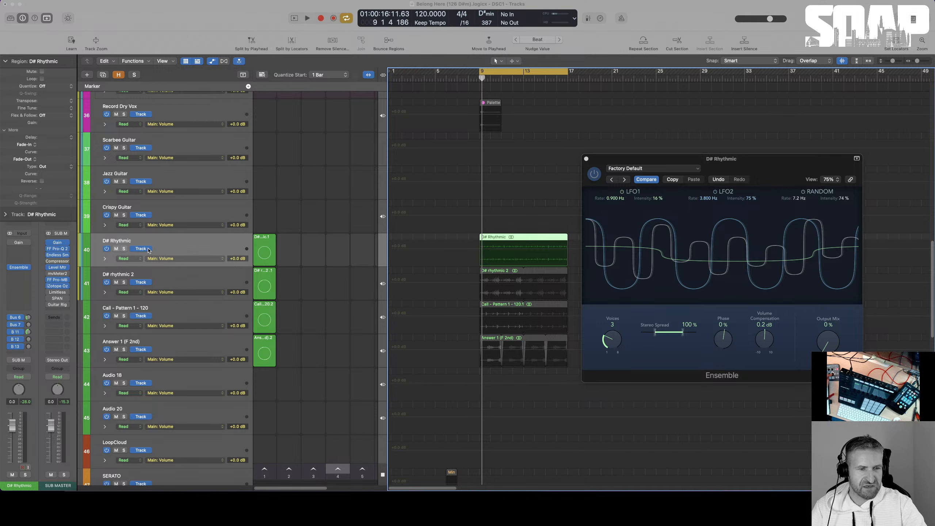
{"action": "left_click", "coordinate": [824, 340]}
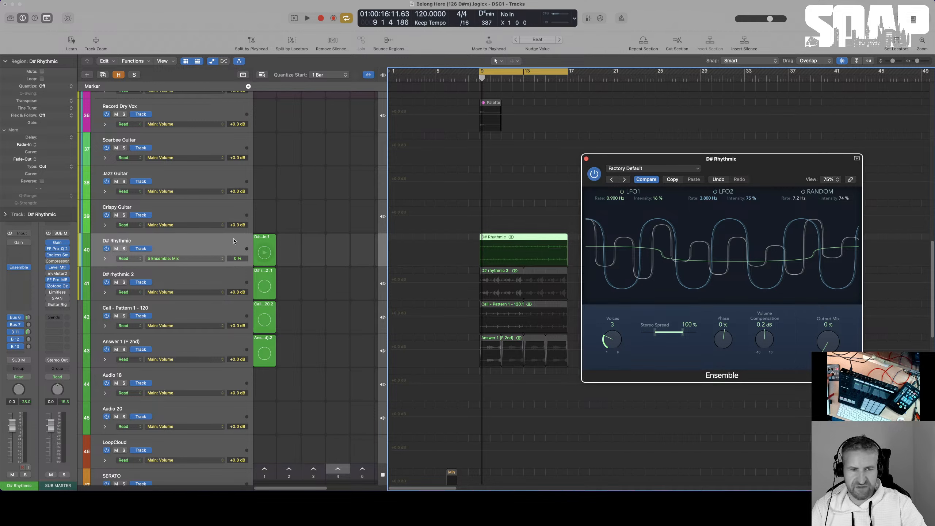
{"action": "left_click", "coordinate": [146, 250]}
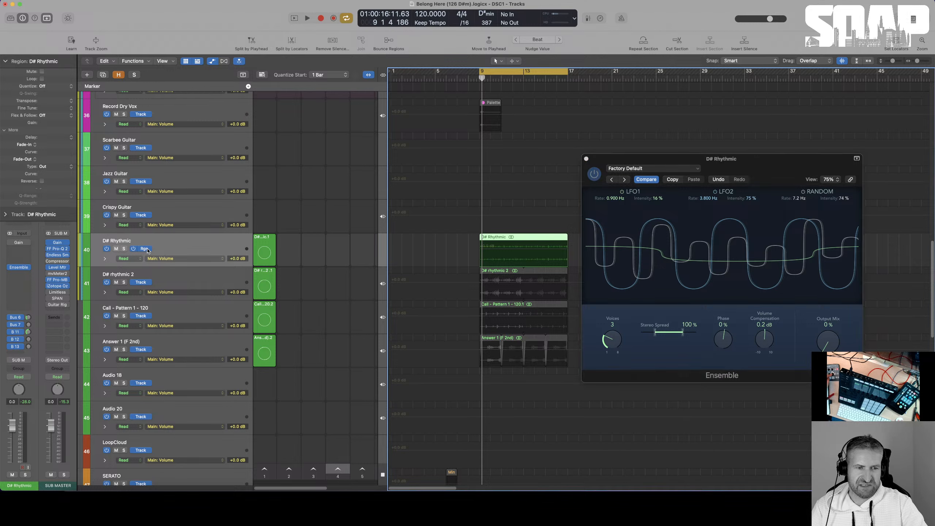
{"action": "left_click", "coordinate": [829, 342]}
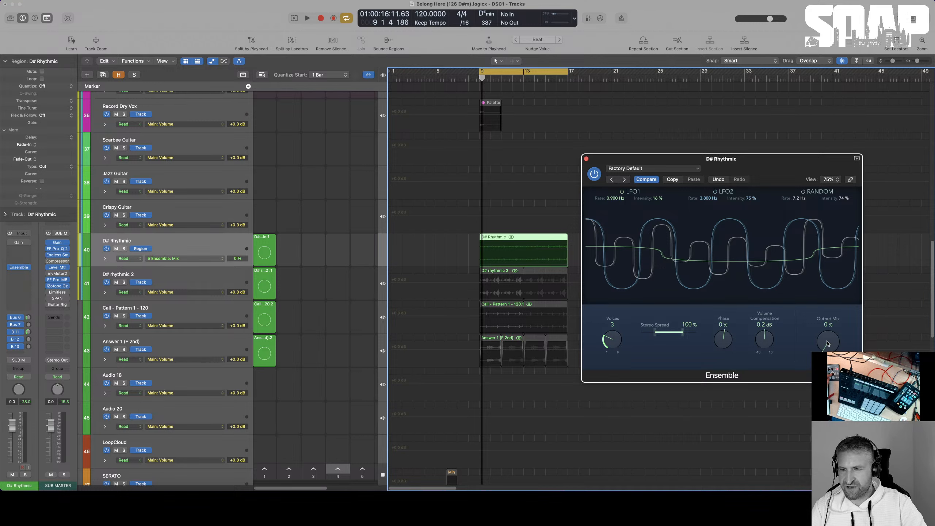
- Record varying Ensemble output mix automation across the D# Rhythmic region in Latch mode, stop playback and return the track to Read
{"action": "left_click_drag", "start_coordinate": [827, 343], "coordinate": [805, 281]}
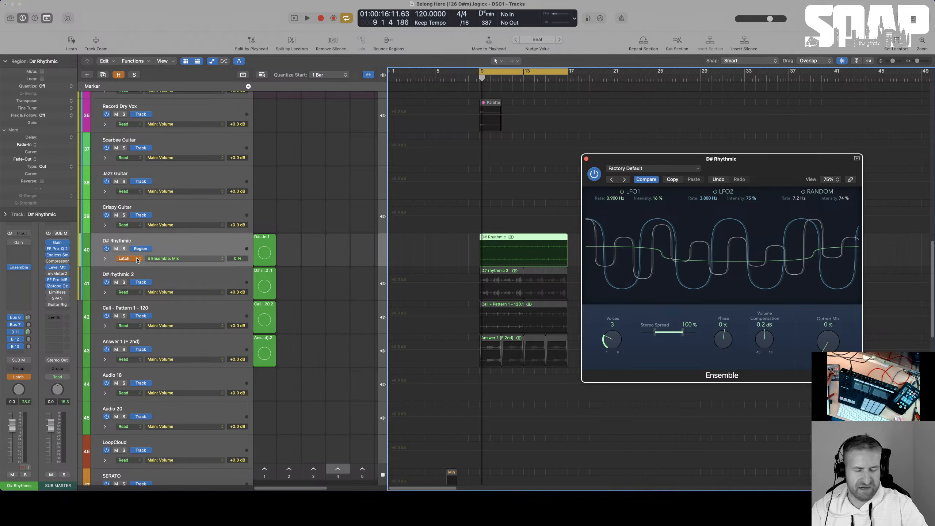
{"action": "key", "text": "space"}
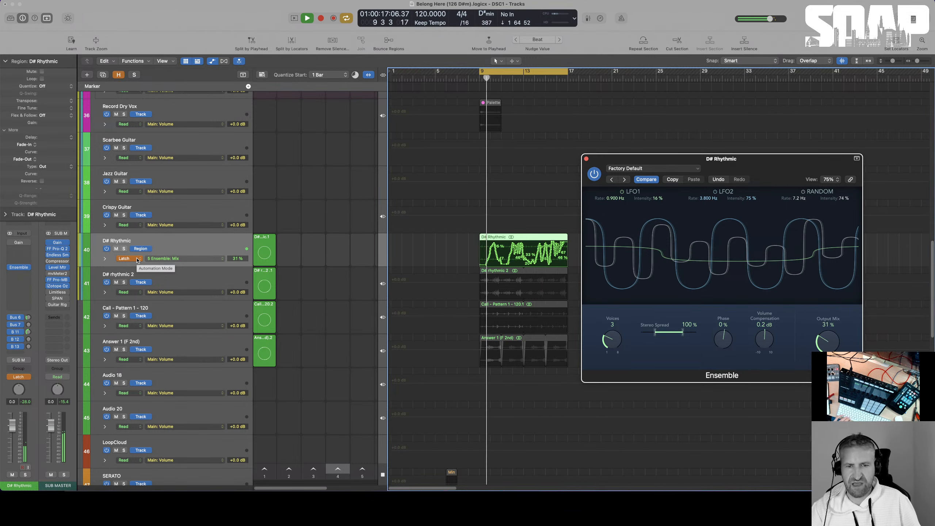
{"action": "key", "text": "space"}
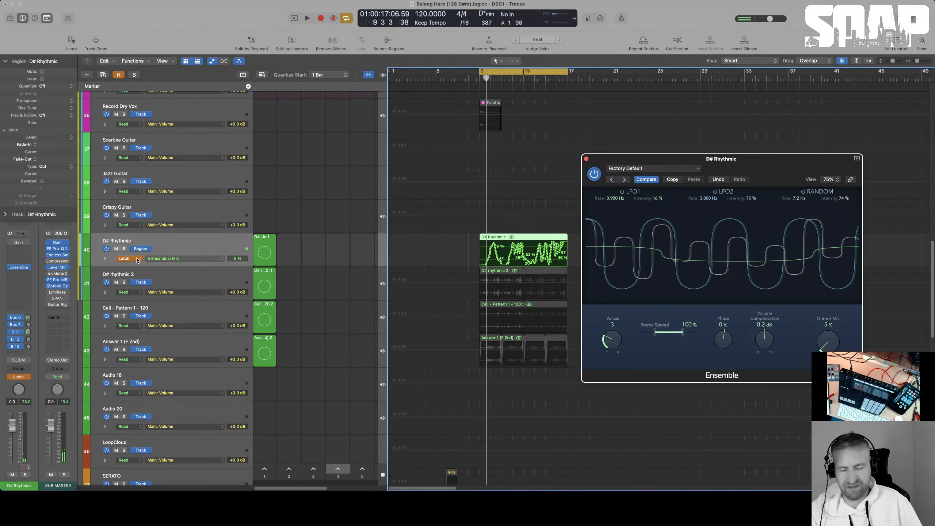
{"action": "left_click", "coordinate": [136, 259]}
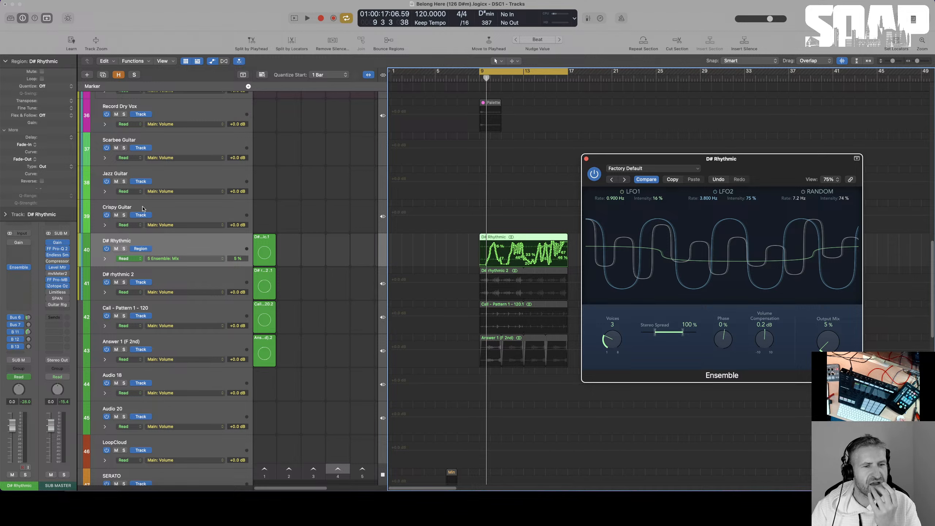
- Mute the B 11 delay send on the D# Rhythmic track and resume playback
{"action": "mouse_move", "coordinate": [8, 267]}
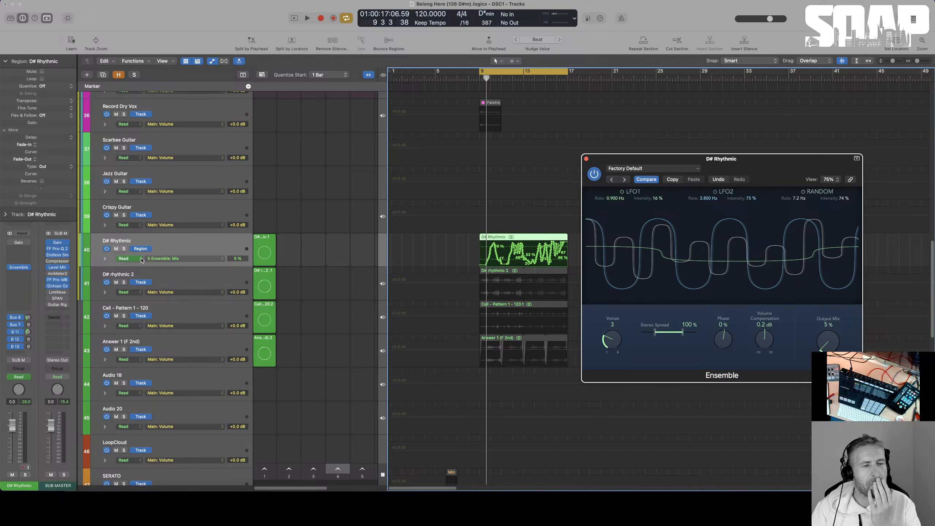
{"action": "mouse_move", "coordinate": [148, 254]}
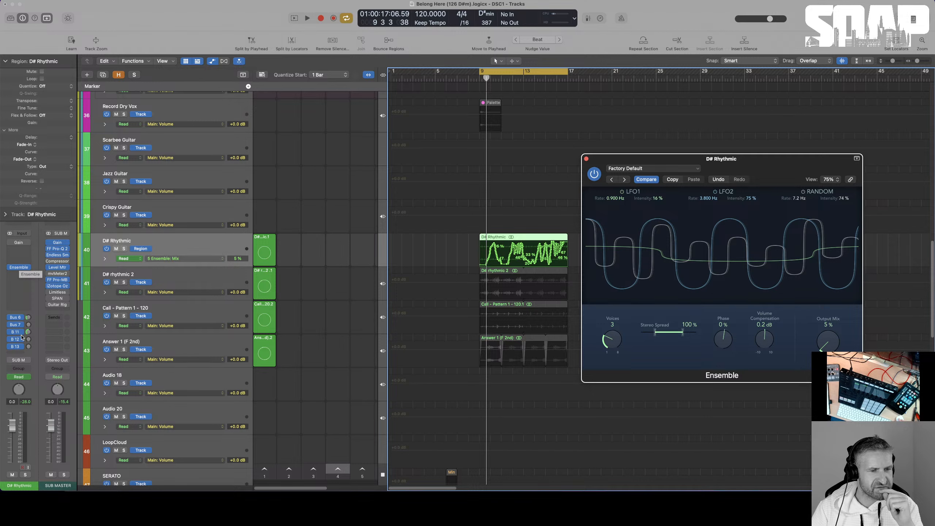
{"action": "left_click", "coordinate": [8, 333]}
{"action": "left_click", "coordinate": [9, 333]}
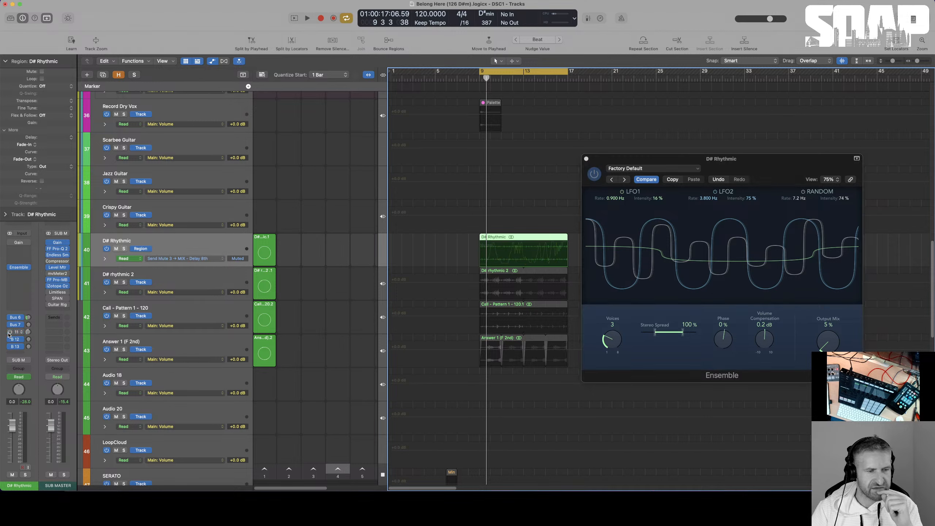
{"action": "key", "text": "space"}
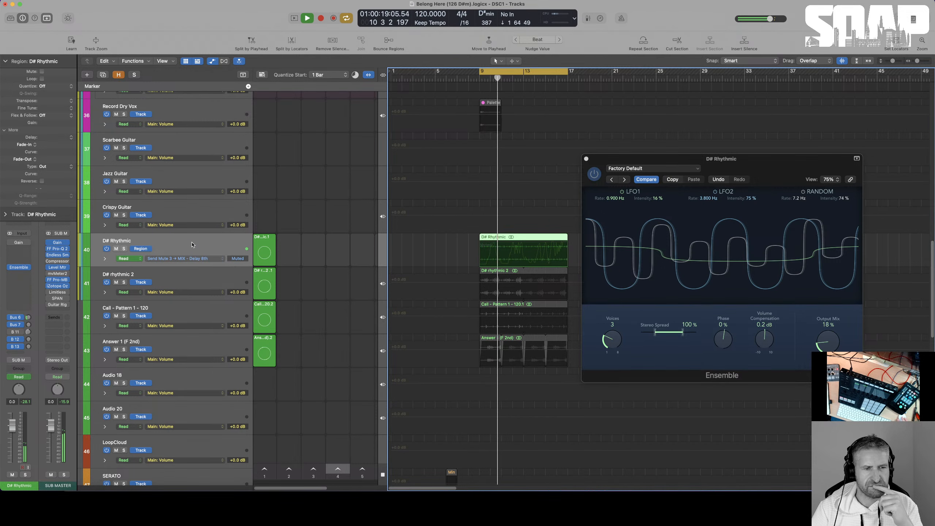
- Stop playback, insert the stereo Raum reverb above Ensemble on the D# Rhythmic track and move its window clear of the tracks
{"action": "key", "text": "space"}
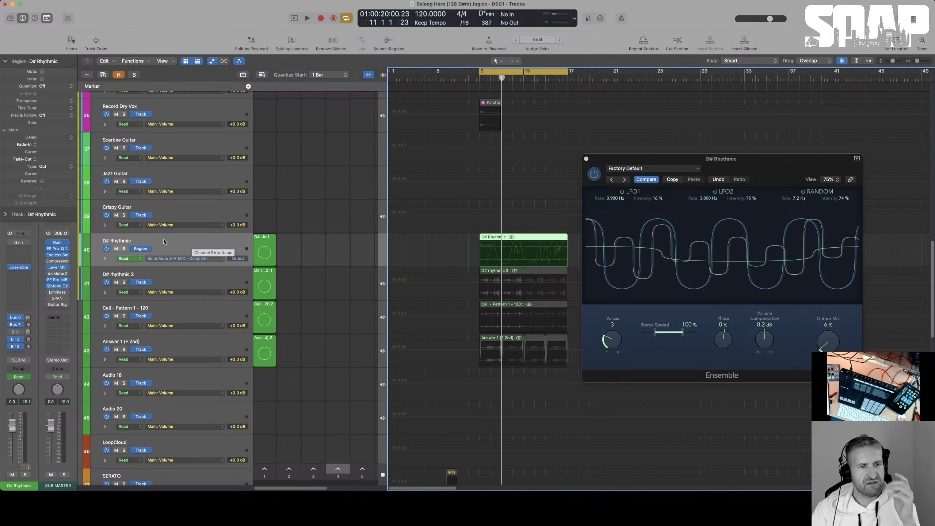
{"action": "left_click", "coordinate": [18, 261]}
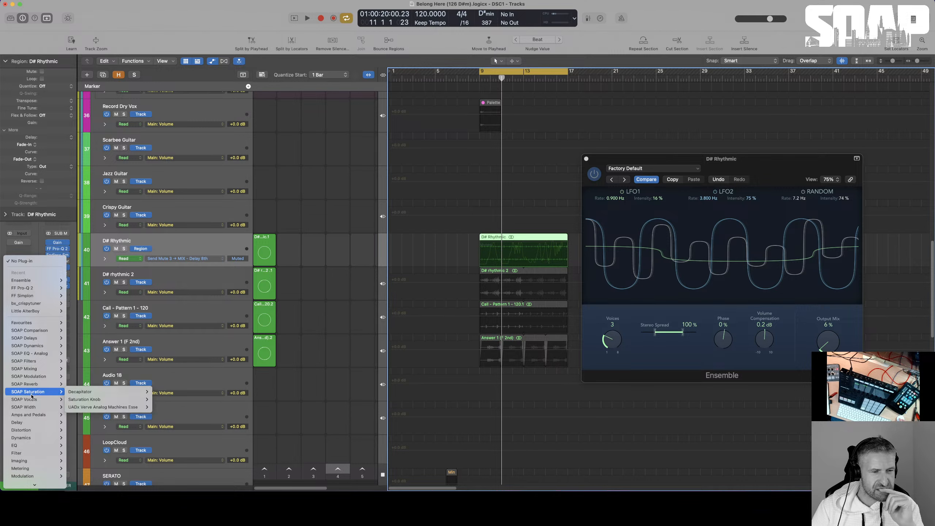
{"action": "mouse_move", "coordinate": [34, 388]}
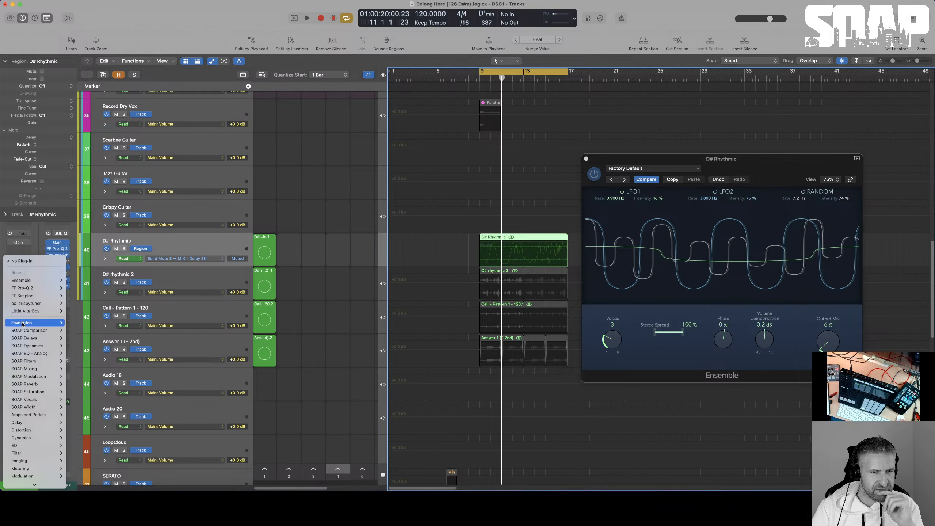
{"action": "mouse_move", "coordinate": [24, 323]}
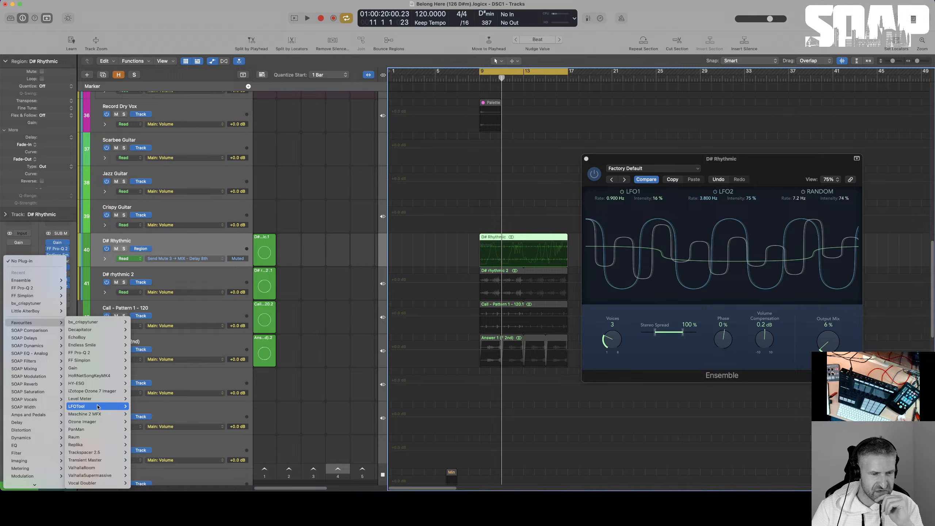
{"action": "mouse_move", "coordinate": [95, 397]}
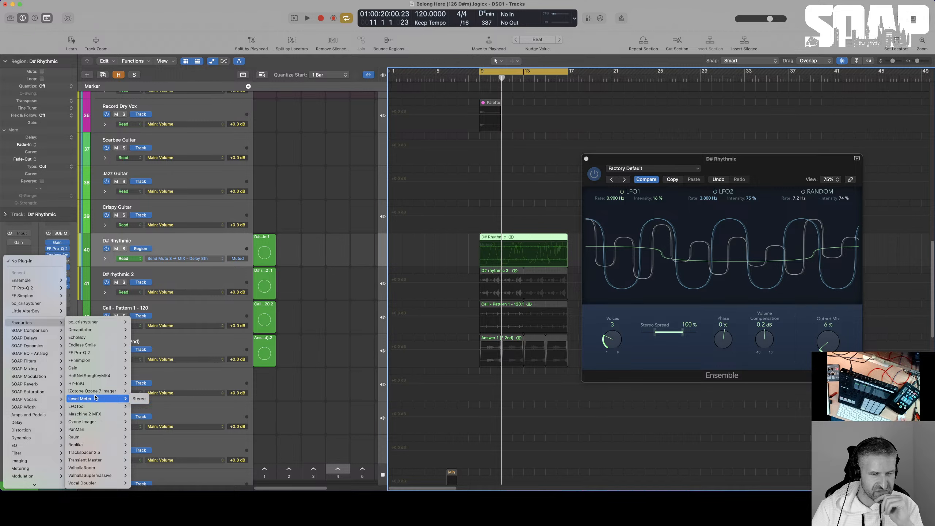
{"action": "mouse_move", "coordinate": [106, 436]}
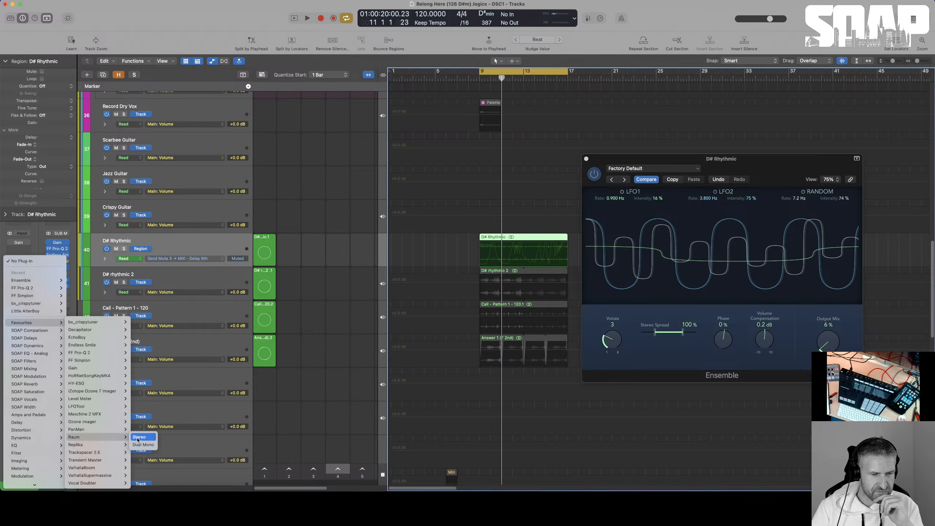
{"action": "left_click", "coordinate": [139, 440]}
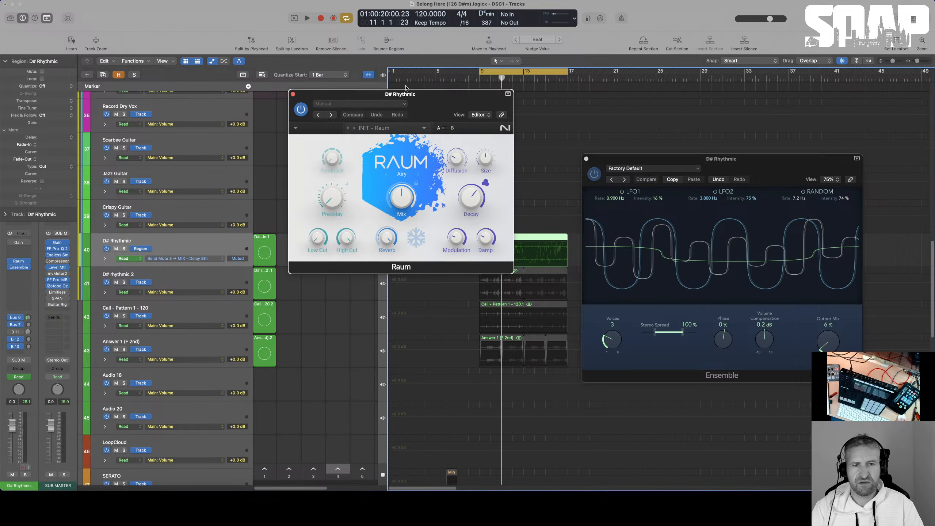
{"action": "left_click_drag", "start_coordinate": [418, 94], "coordinate": [647, 216]}
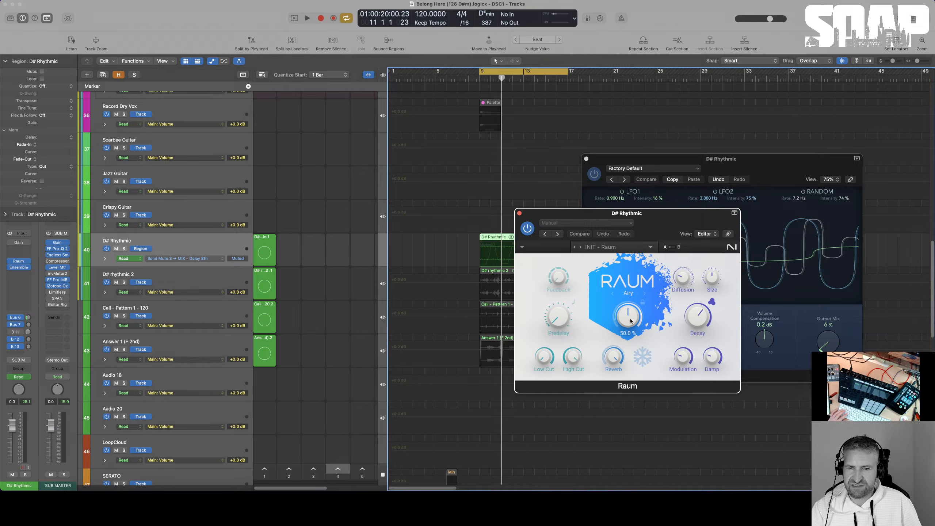
- Set Raum's mix to 0% and show its Mix parameter as region automation on the D# Rhythmic track
{"action": "left_click_drag", "start_coordinate": [630, 320], "coordinate": [630, 354]}
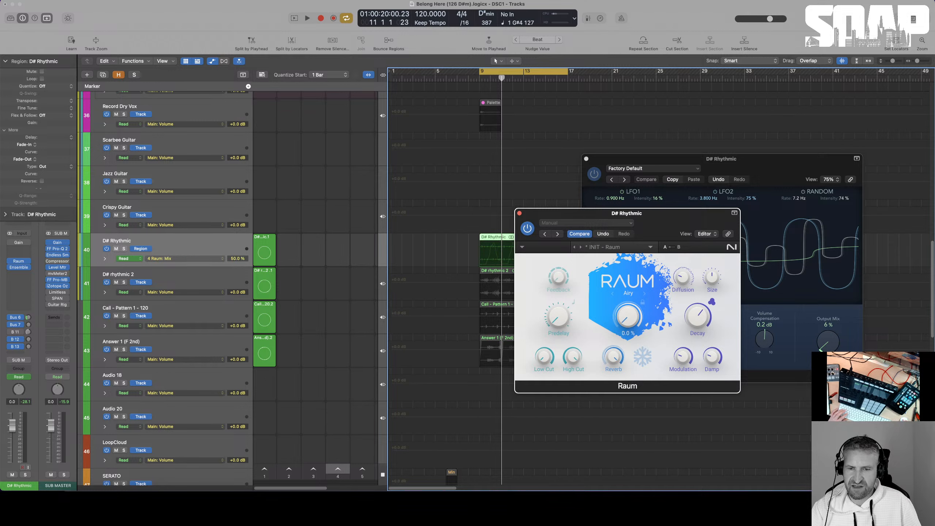
{"action": "left_click", "coordinate": [146, 249]}
{"action": "left_click", "coordinate": [625, 321]}
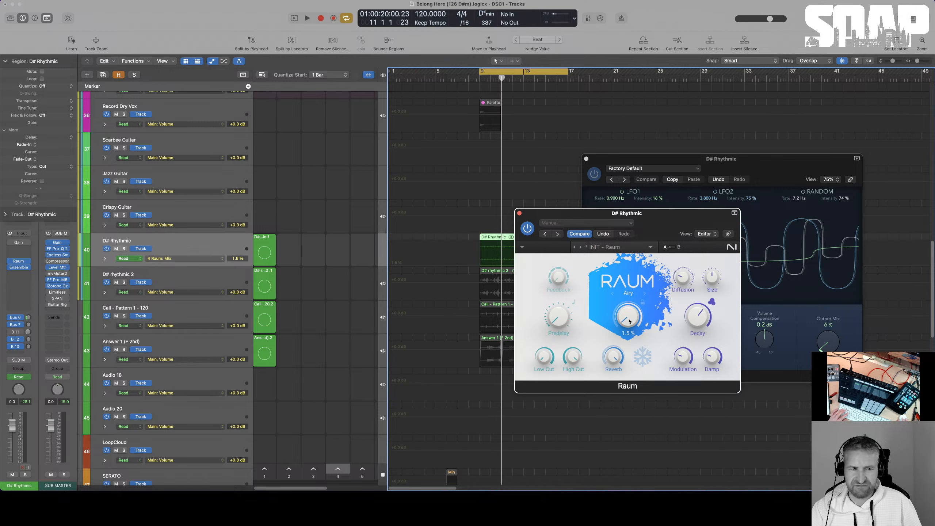
{"action": "left_click", "coordinate": [145, 251]}
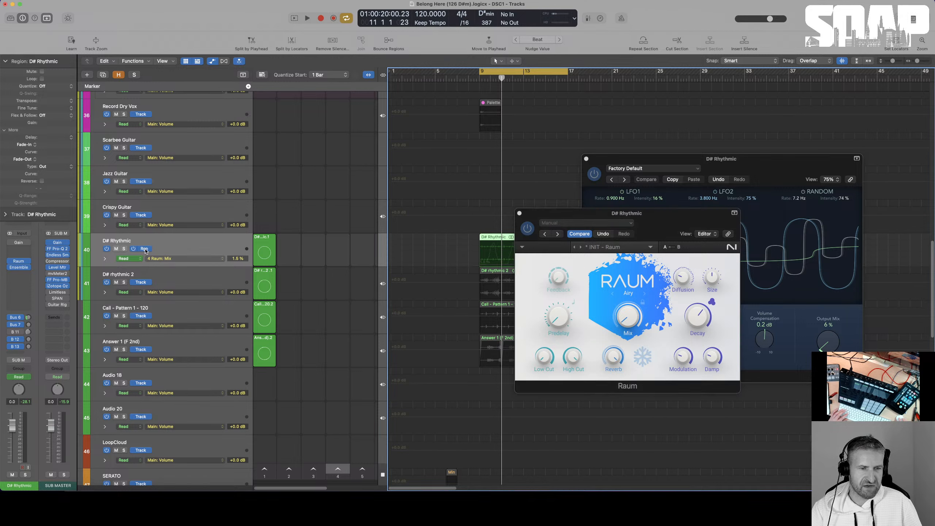
{"action": "left_click", "coordinate": [625, 316]}
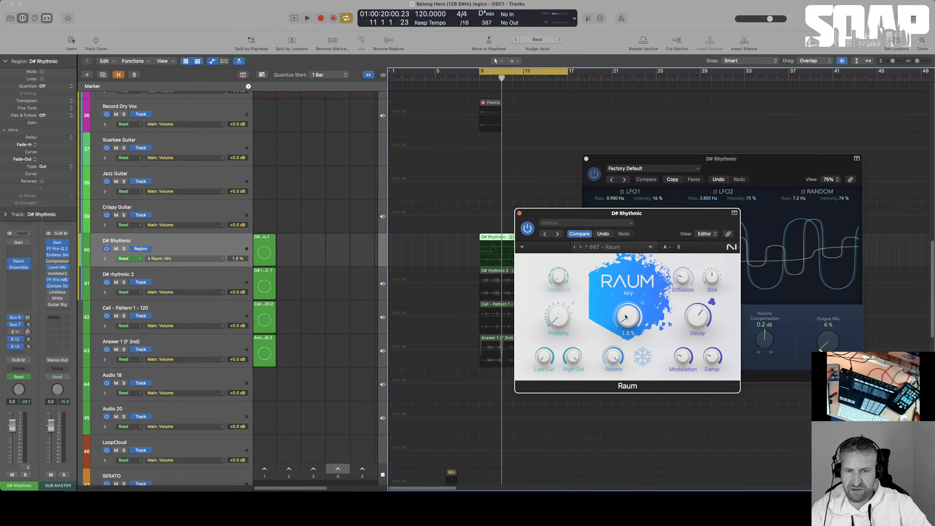
{"action": "left_click", "coordinate": [152, 249]}
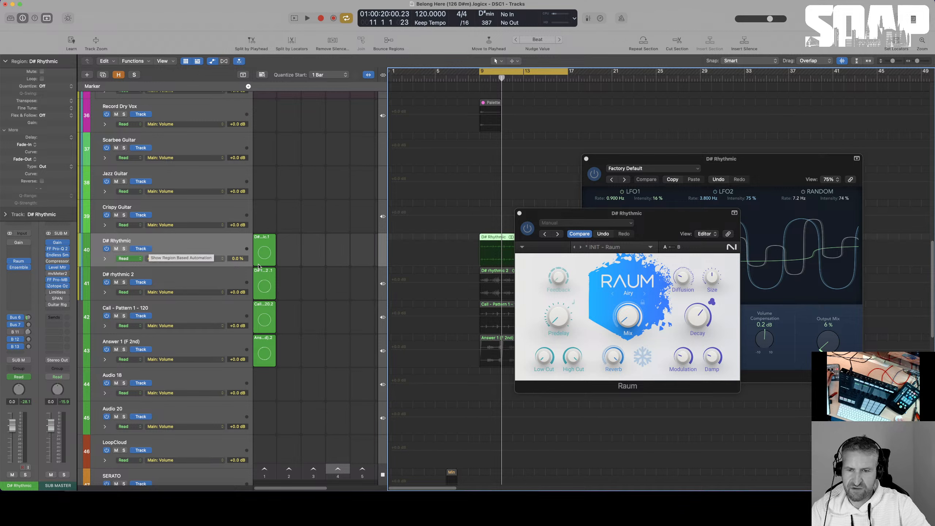
{"action": "left_click", "coordinate": [628, 316]}
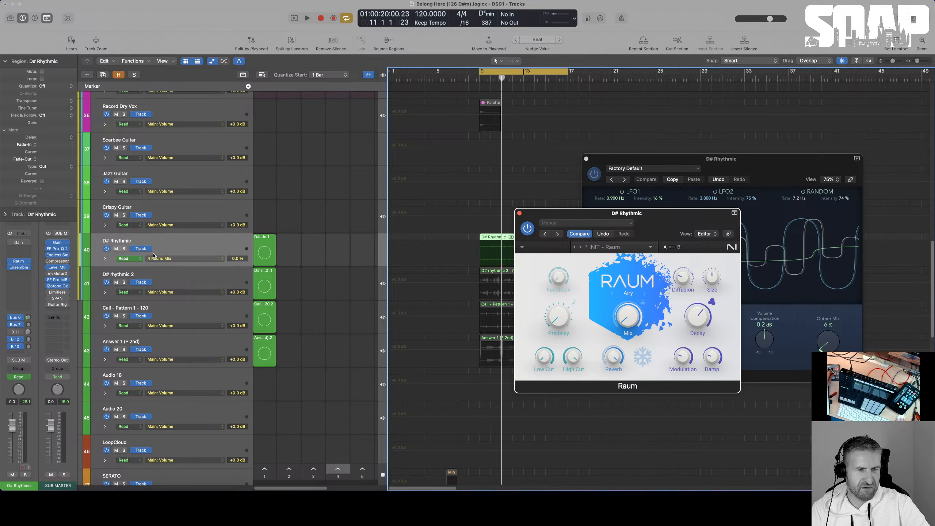
{"action": "left_click", "coordinate": [140, 249]}
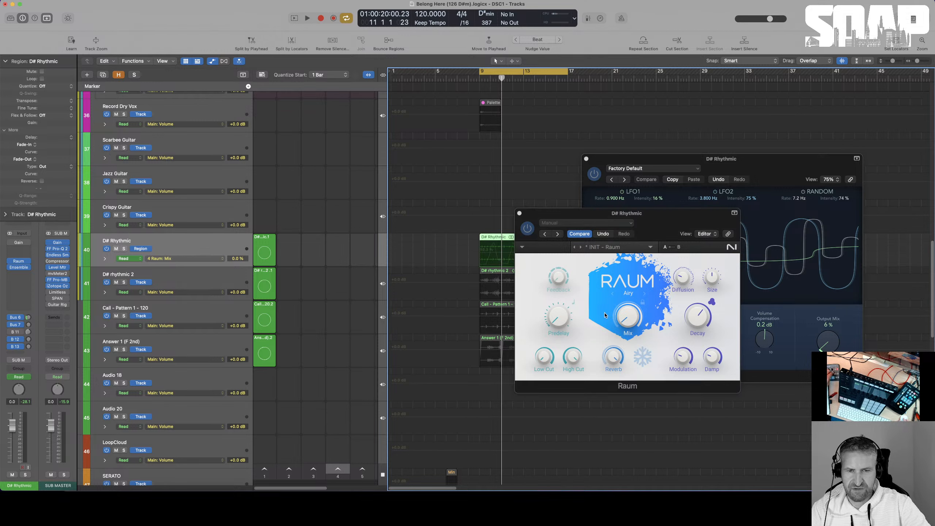
- Audition the part, record varying Raum Mix automation across the D# Rhythmic region in Latch mode, and return the track to Read
{"action": "key", "text": "space"}
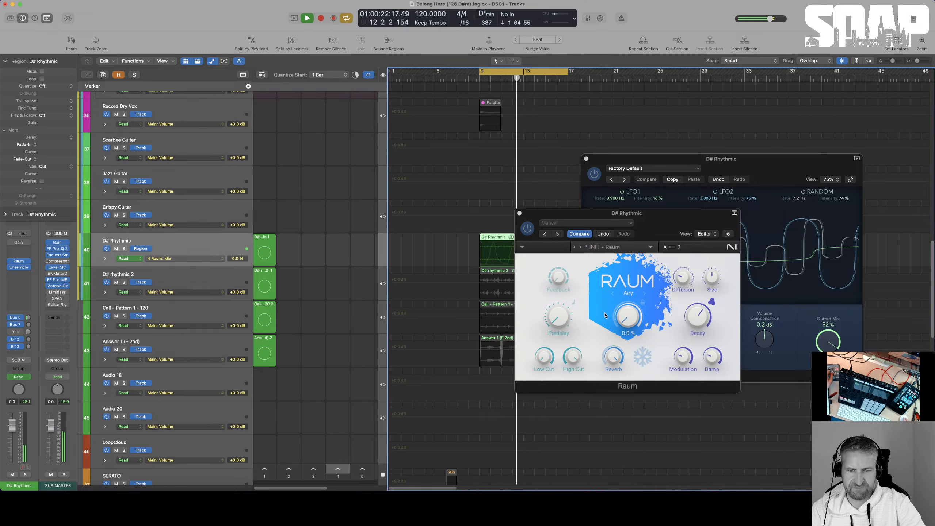
{"action": "left_click_drag", "start_coordinate": [627, 216], "coordinate": [720, 205]}
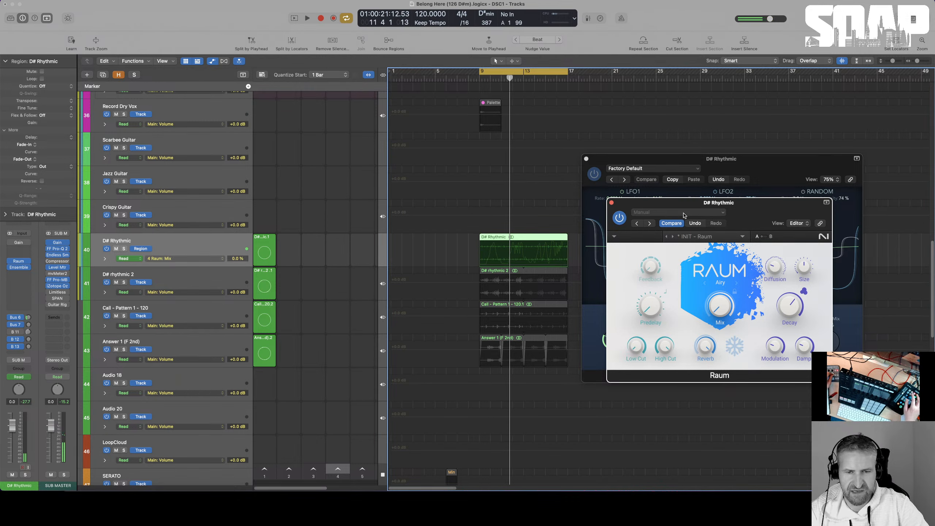
{"action": "key", "text": "ctrl+shift+super+l"}
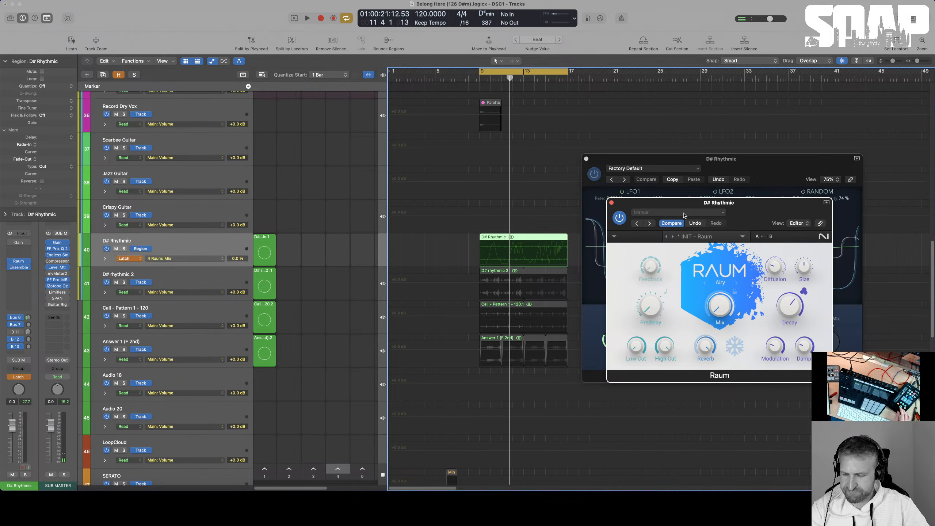
{"action": "key", "text": "space"}
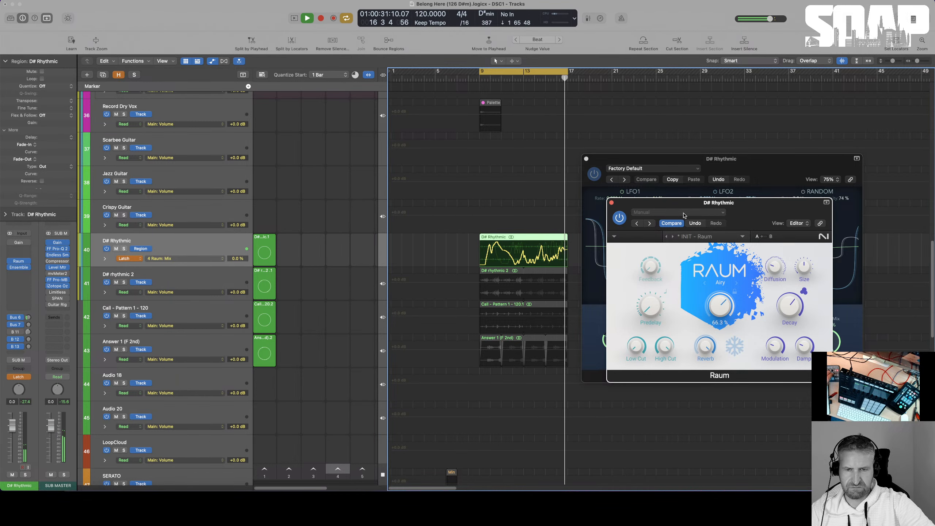
{"action": "key", "text": "space"}
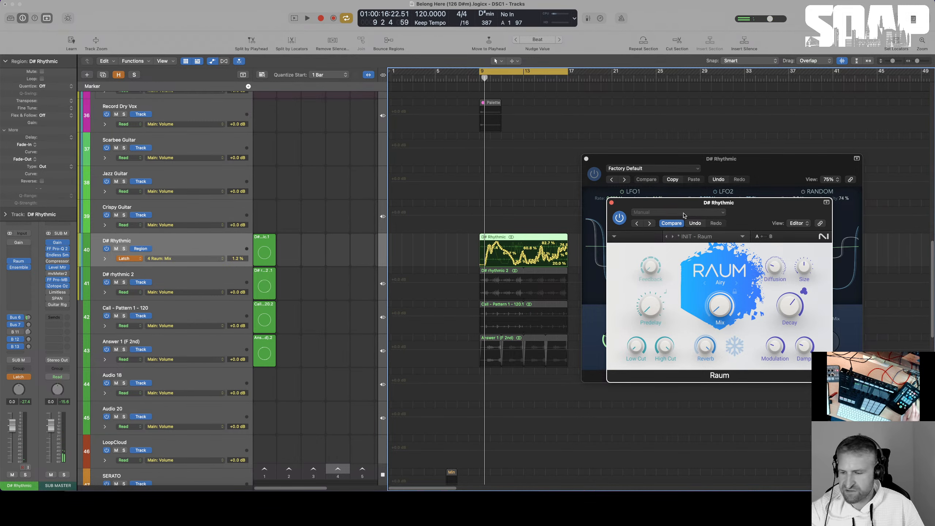
{"action": "key", "text": "ctrl+super+a"}
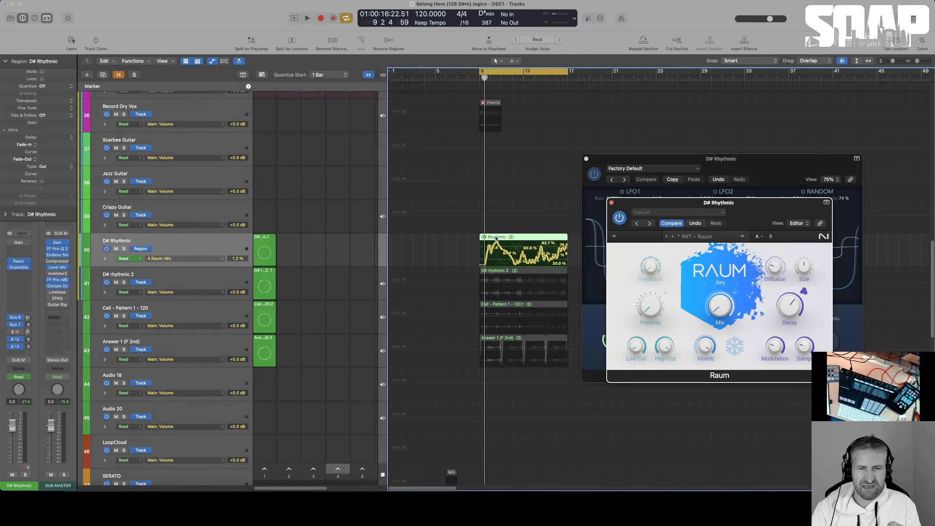
- Rename the automated D# Rhythmic region as A1 with the Text tool
{"action": "key", "text": "t"}
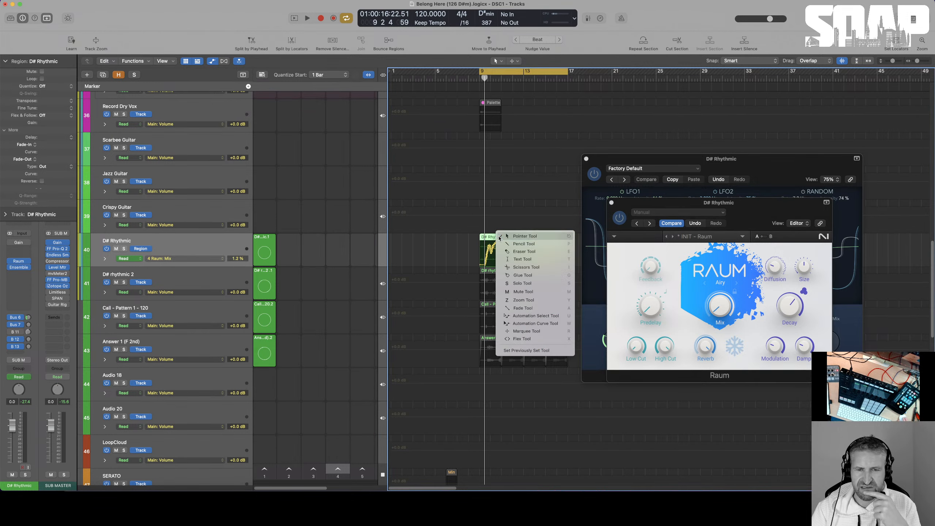
{"action": "left_click", "coordinate": [524, 259]}
{"action": "left_click", "coordinate": [493, 237]}
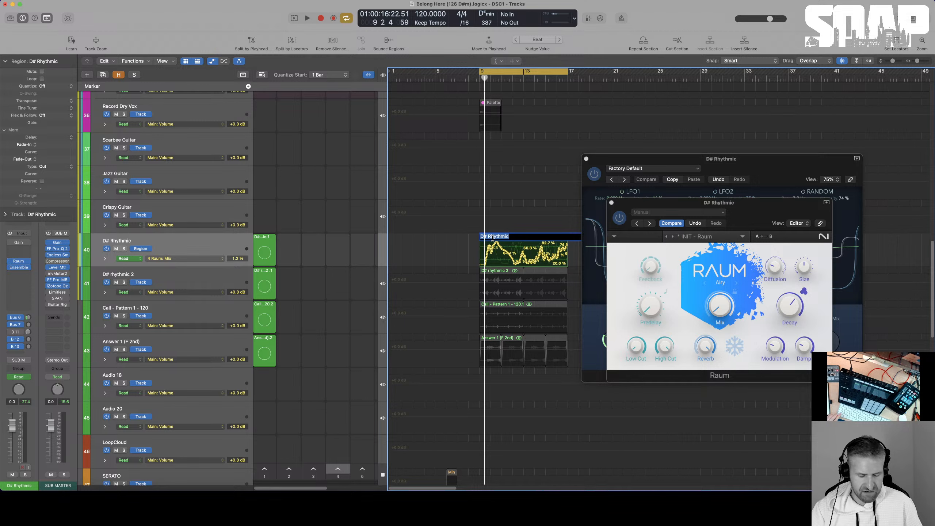
{"action": "type", "text": "A1"}
{"action": "key", "text": "Return"}
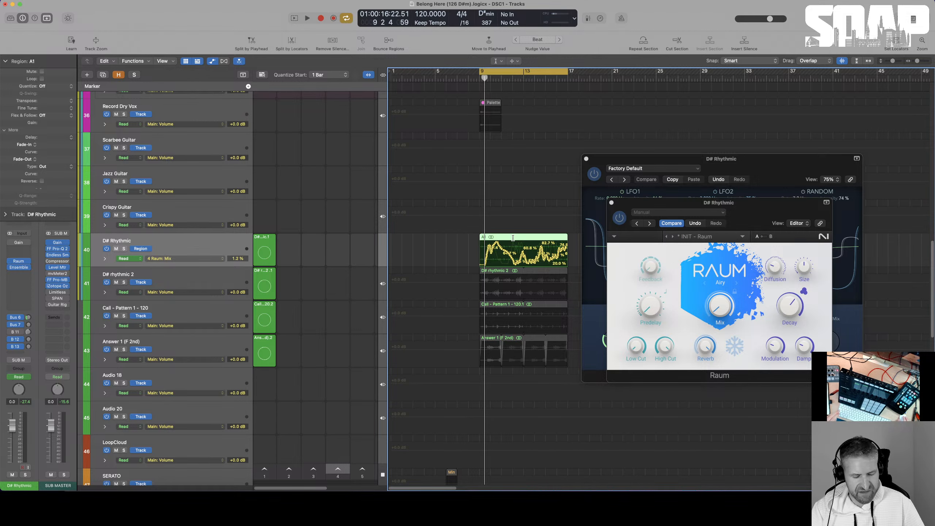
- Copy the A1 region into the D# Rhythmic track's second Live Loops cell and start that cell playing
{"action": "scroll", "coordinate": [513, 240], "scroll_direction": "down", "scroll_amount": 1}
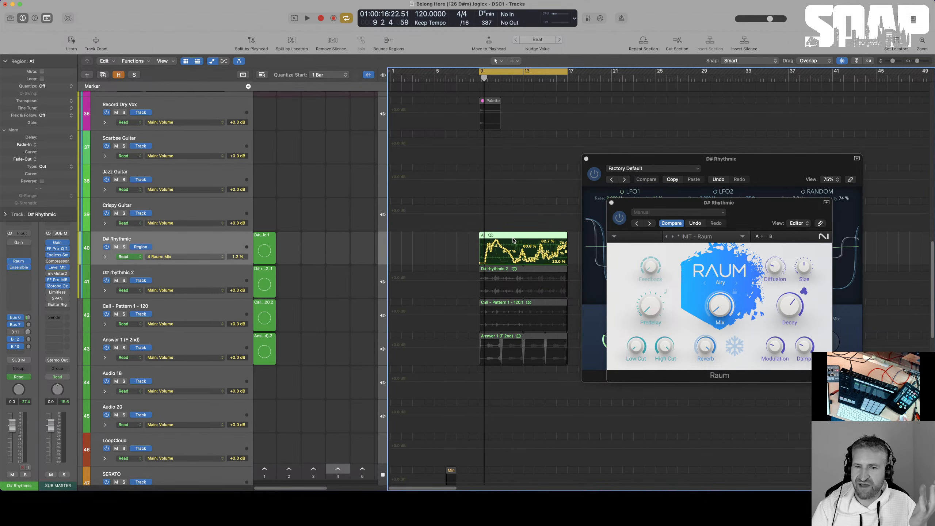
{"action": "left_click_drag", "start_coordinate": [521, 237], "coordinate": [289, 241]}
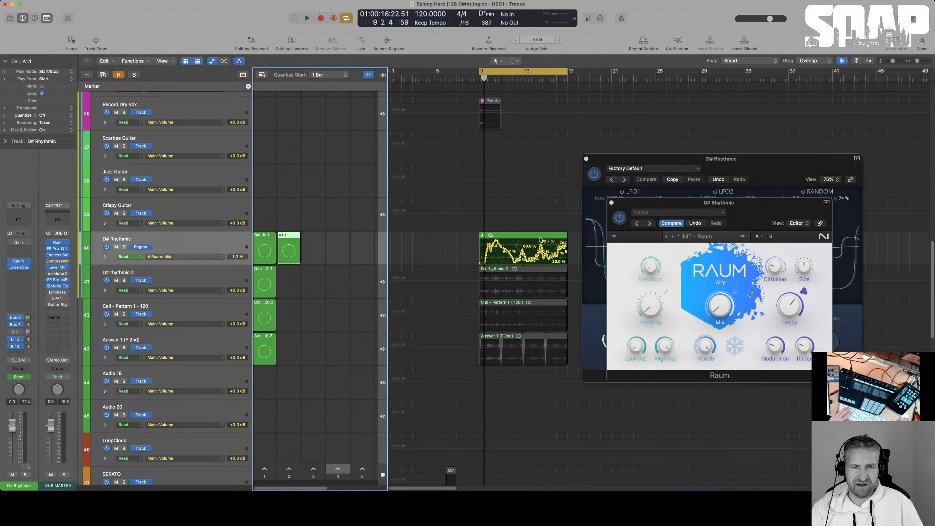
{"action": "left_click", "coordinate": [290, 252]}
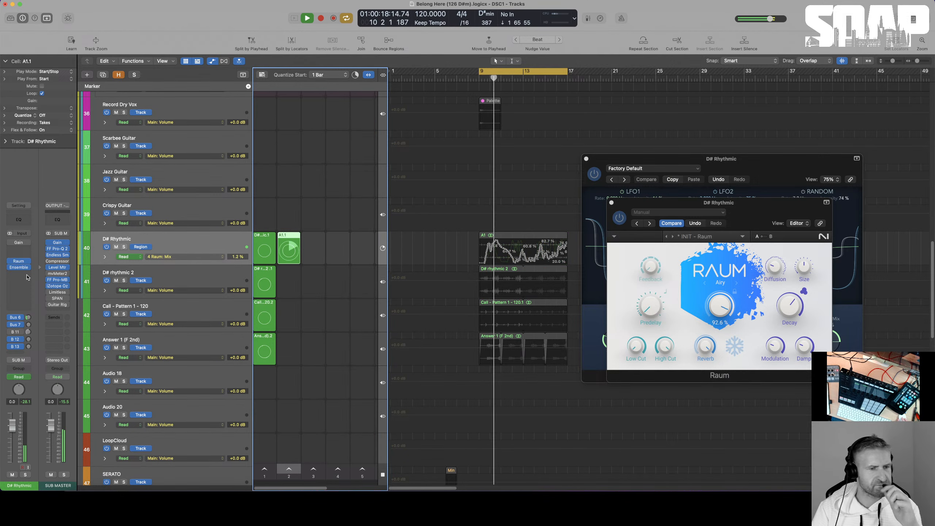
- Insert the LFOTool plug-in below Ensemble on the D# Rhythmic track while the A1 cell plays
{"action": "left_click", "coordinate": [15, 283]}
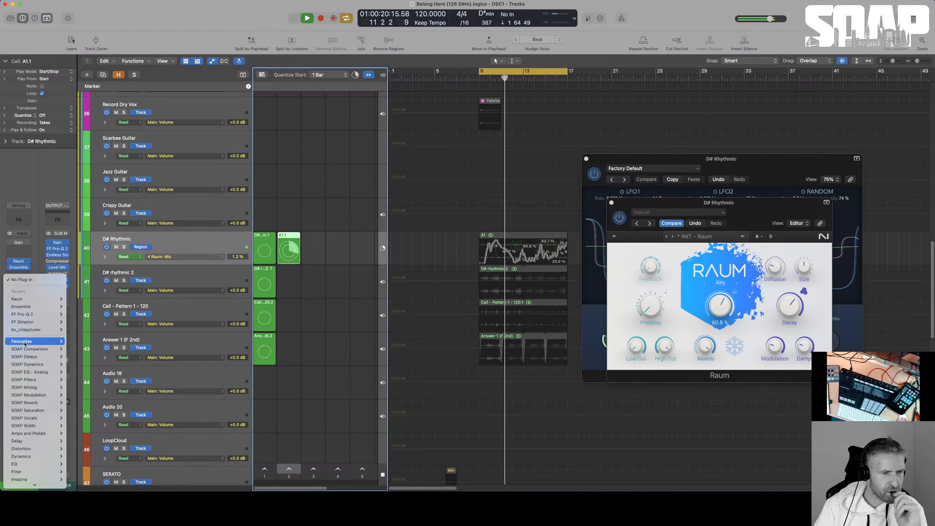
{"action": "mouse_move", "coordinate": [37, 341]}
{"action": "mouse_move", "coordinate": [111, 346]}
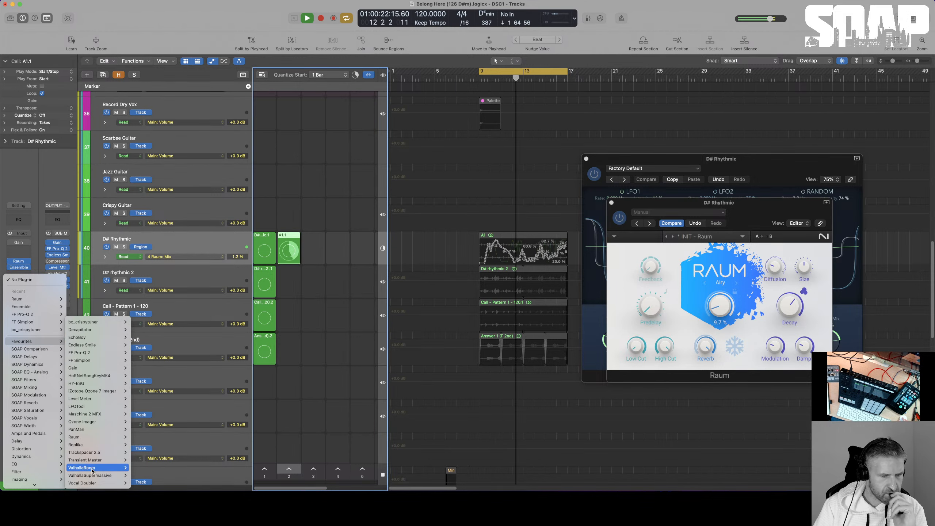
{"action": "mouse_move", "coordinate": [93, 438]}
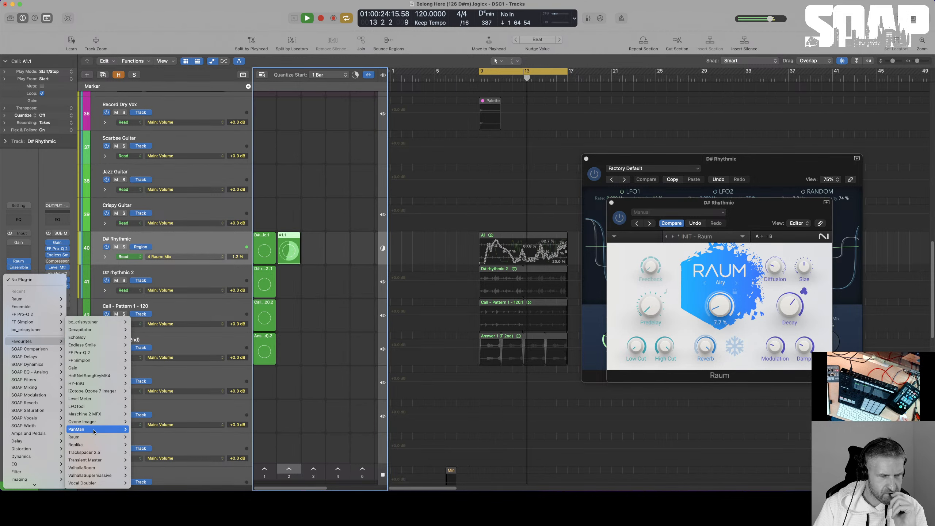
{"action": "mouse_move", "coordinate": [92, 408]}
{"action": "left_click", "coordinate": [142, 406]}
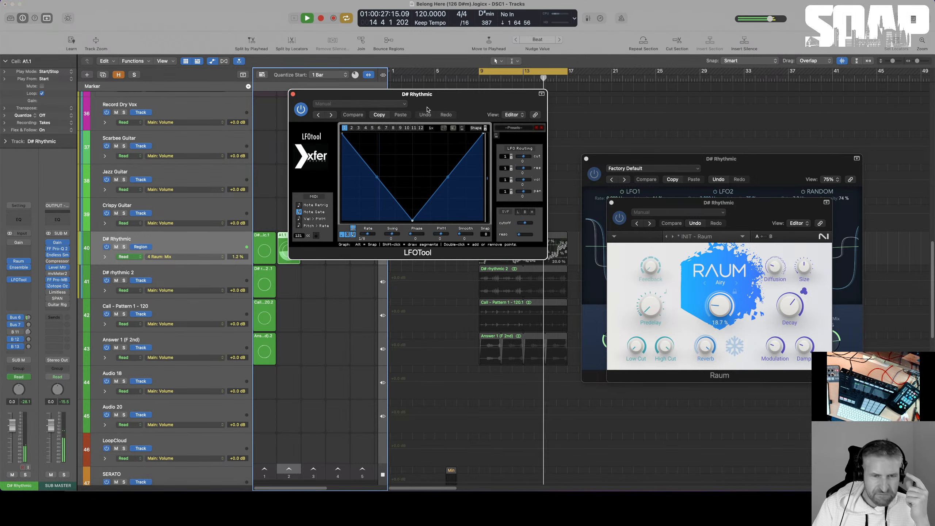
- Load a sidechain preset in LFOTool and step through the neighbouring presets to one with an S-shaped rising volume curve
{"action": "left_click", "coordinate": [514, 127]}
{"action": "mouse_move", "coordinate": [522, 148]}
{"action": "left_click", "coordinate": [570, 160]}
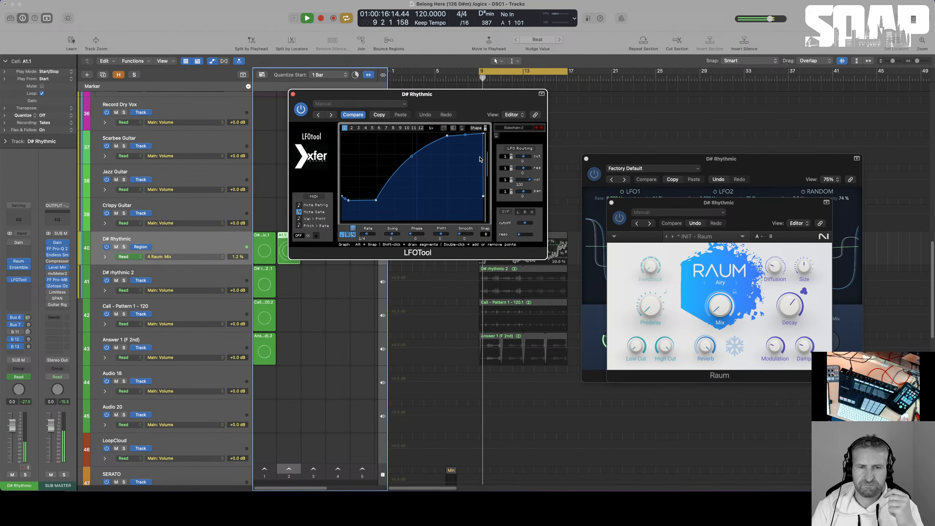
{"action": "left_click", "coordinate": [536, 128]}
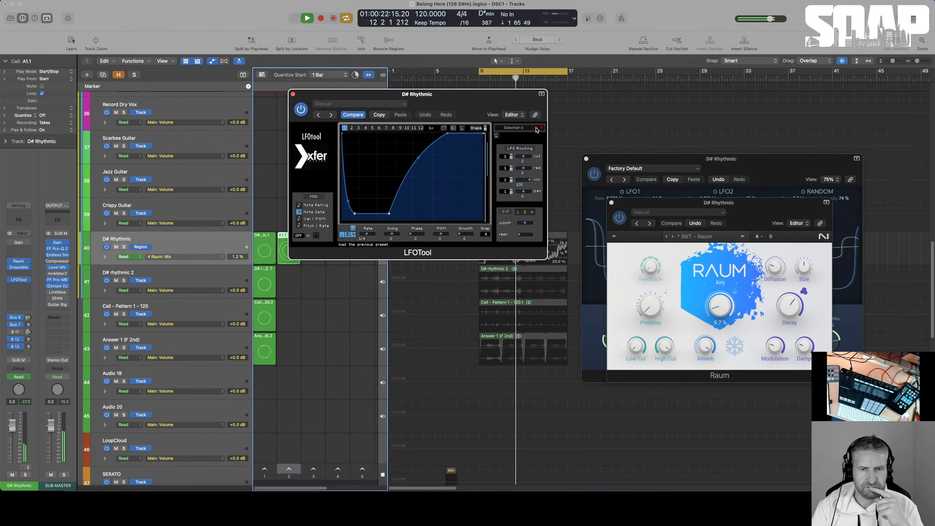
{"action": "left_click", "coordinate": [536, 128]}
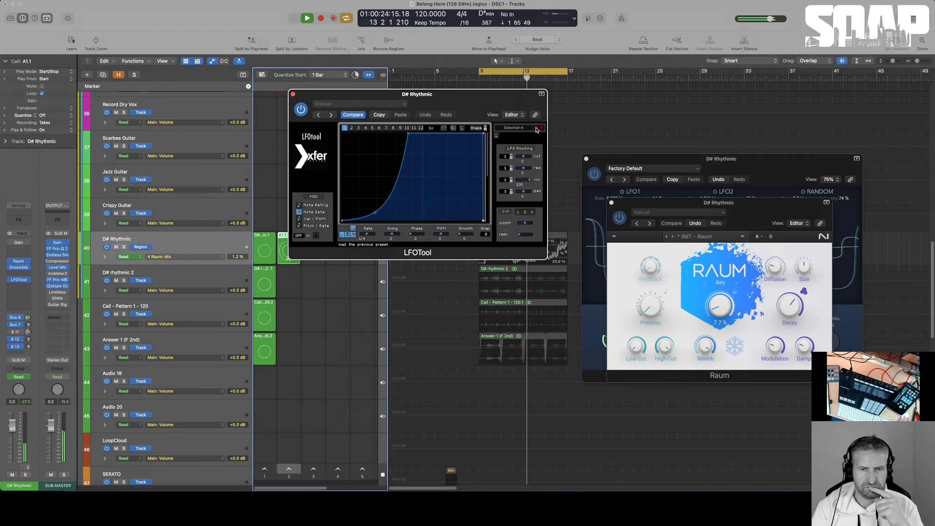
{"action": "left_click", "coordinate": [538, 129]}
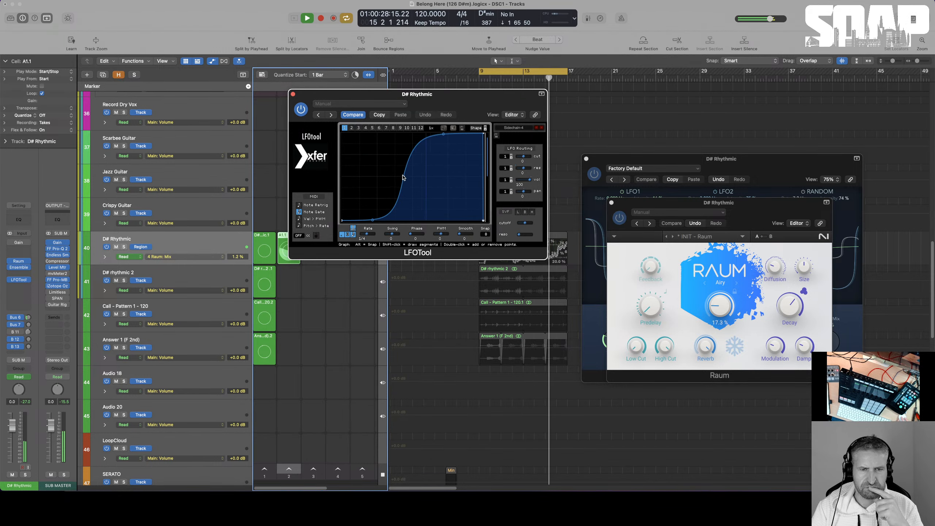
- Reshape the LFOTool volume curve on D# Rhythmic to rise earlier and fall off just before the end of the cycle
{"action": "left_click_drag", "start_coordinate": [404, 178], "coordinate": [387, 176]}
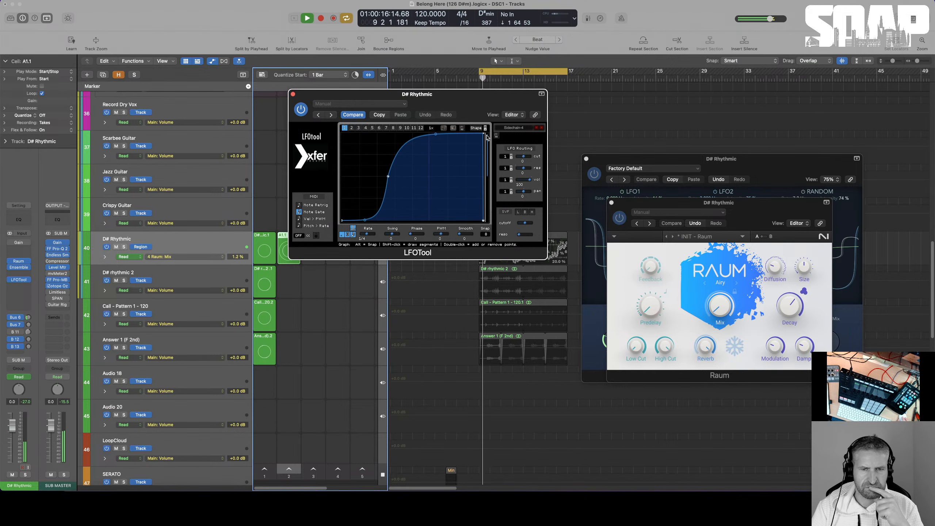
{"action": "left_click_drag", "start_coordinate": [482, 135], "coordinate": [475, 136]}
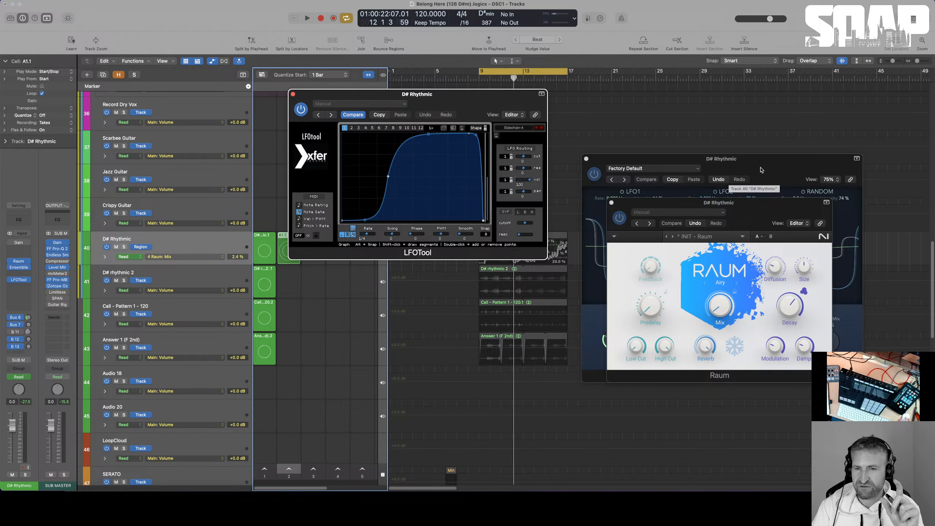
- Move Ensemble above Raum in the D# Rhythmic insert chain and play the A1.1 cell to hear it
{"action": "left_click", "coordinate": [17, 255]}
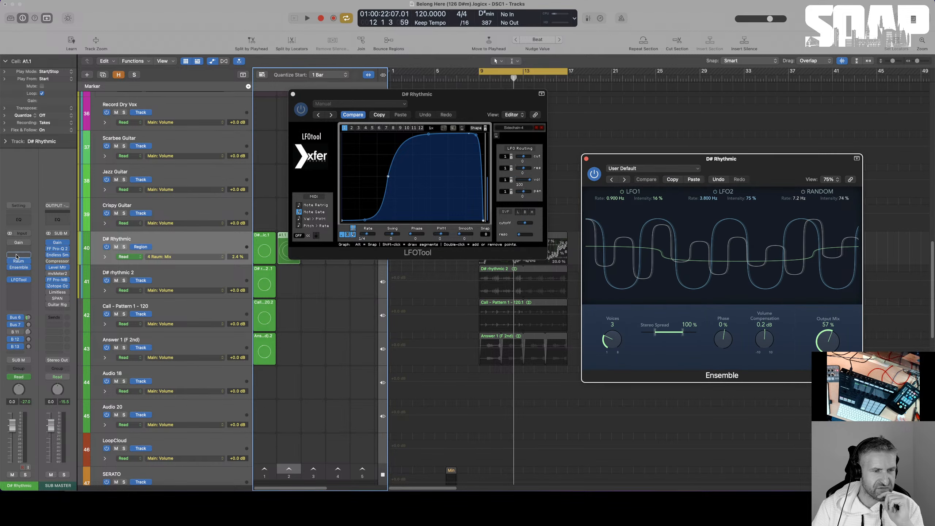
{"action": "key", "text": "space"}
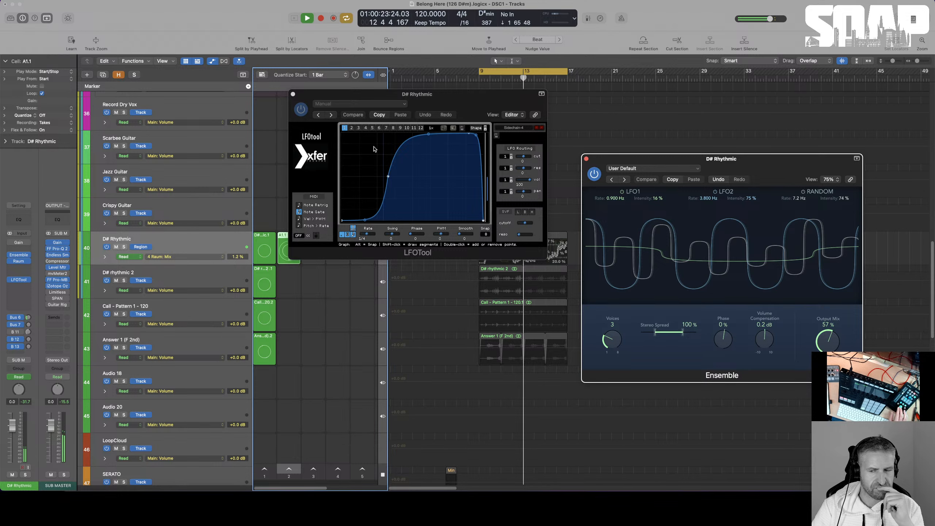
{"action": "key", "text": "space"}
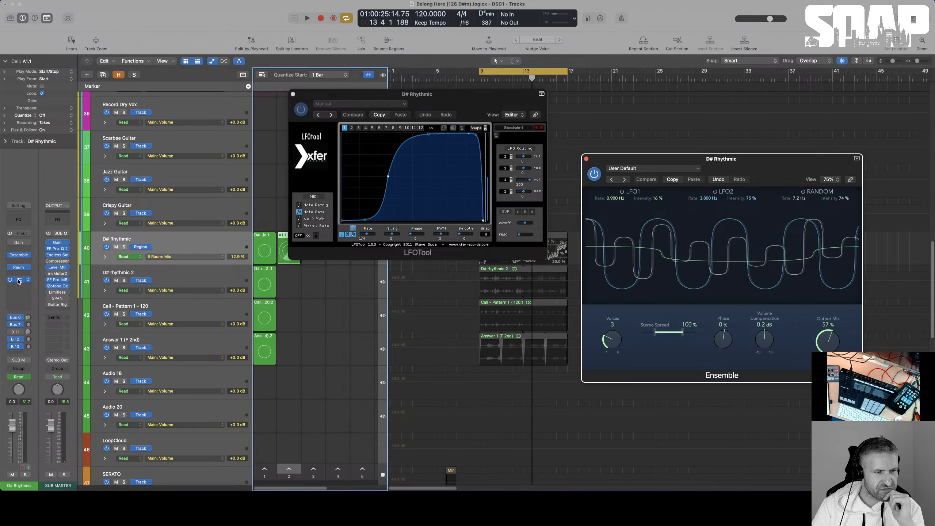
- Try LFOTool between Ensemble and Raum in the D# Rhythmic insert chain and audition the A1.1 cell
{"action": "left_click", "coordinate": [22, 261]}
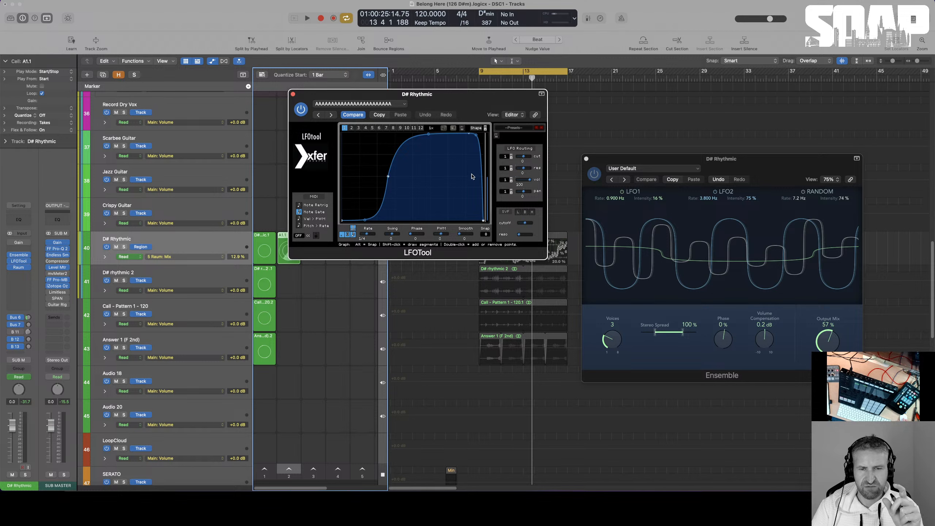
{"action": "key", "text": "space"}
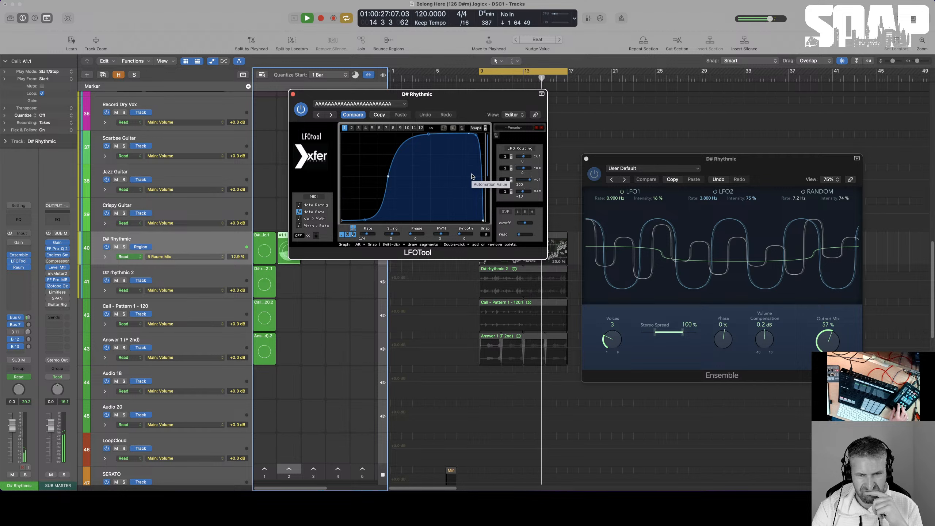
{"action": "key", "text": "space"}
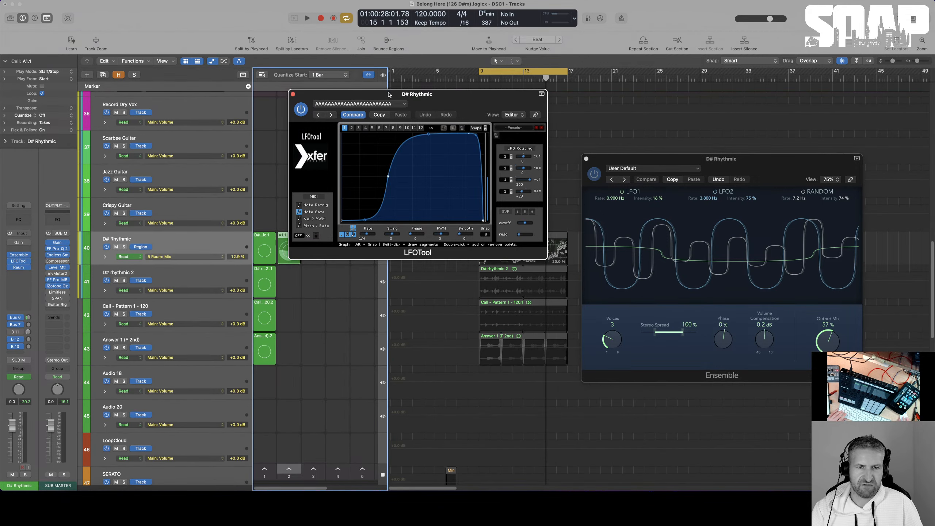
- Examine the Ensemble Mix and Raum Mix region automation of the A1.1 cell in the audio editor, and close the editor
{"action": "left_click_drag", "start_coordinate": [389, 94], "coordinate": [500, 92]}
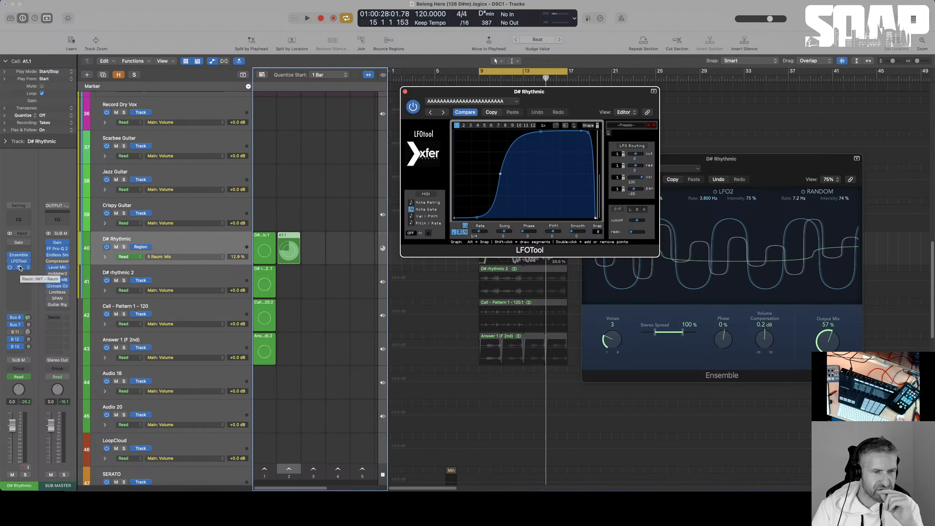
{"action": "double_click", "coordinate": [289, 240]}
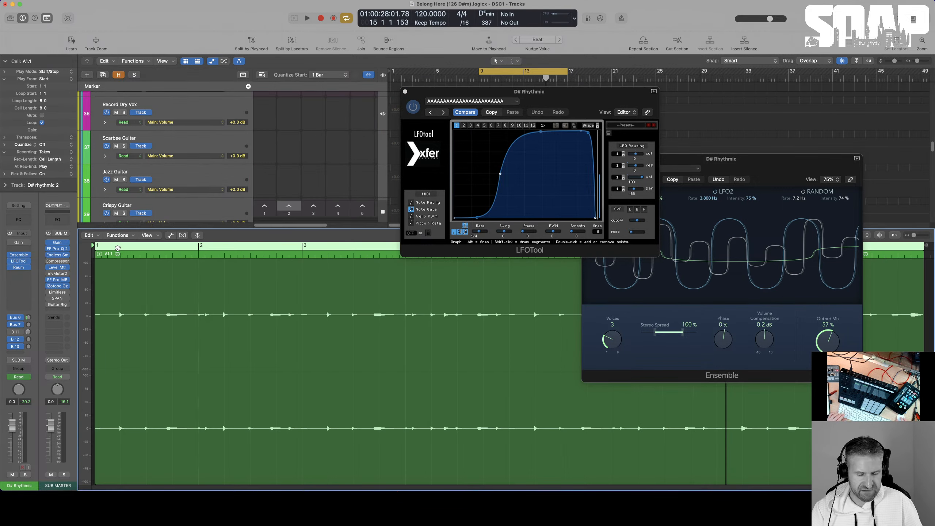
{"action": "key", "text": "a"}
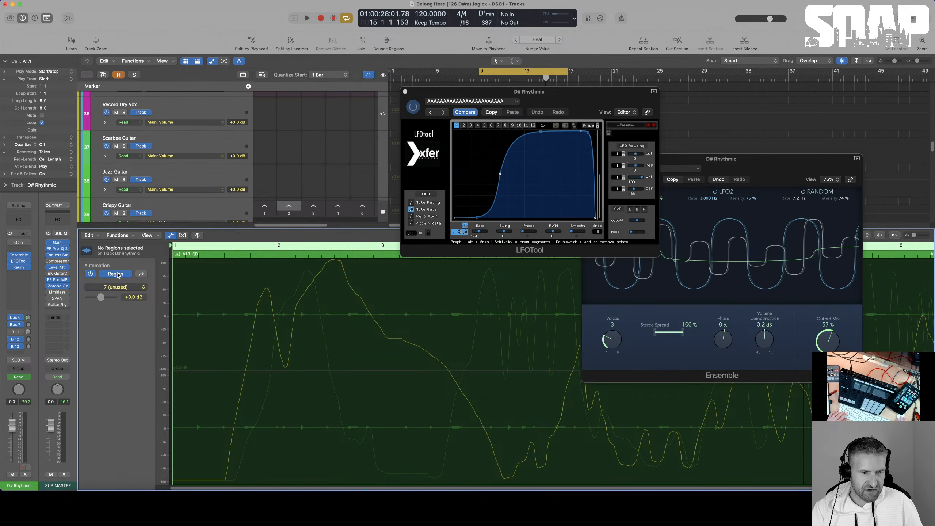
{"action": "left_click", "coordinate": [142, 274]}
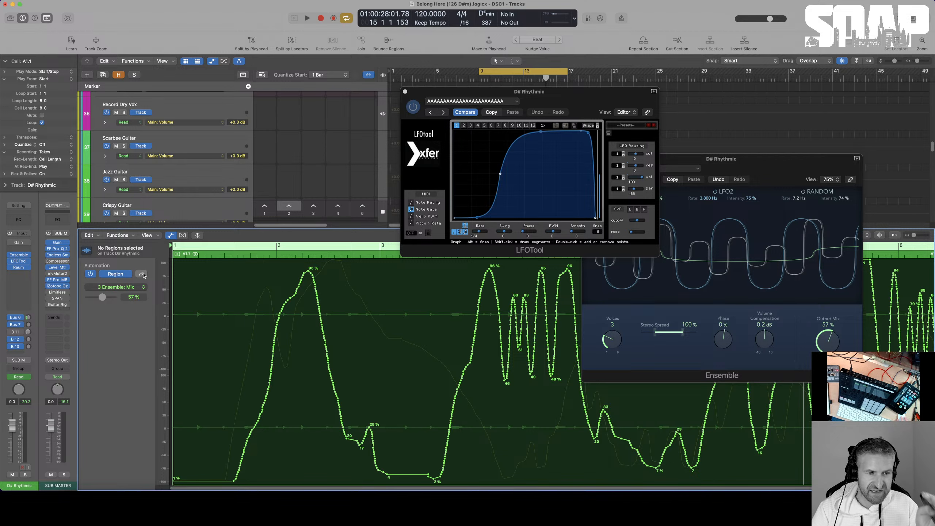
{"action": "left_click", "coordinate": [142, 274]}
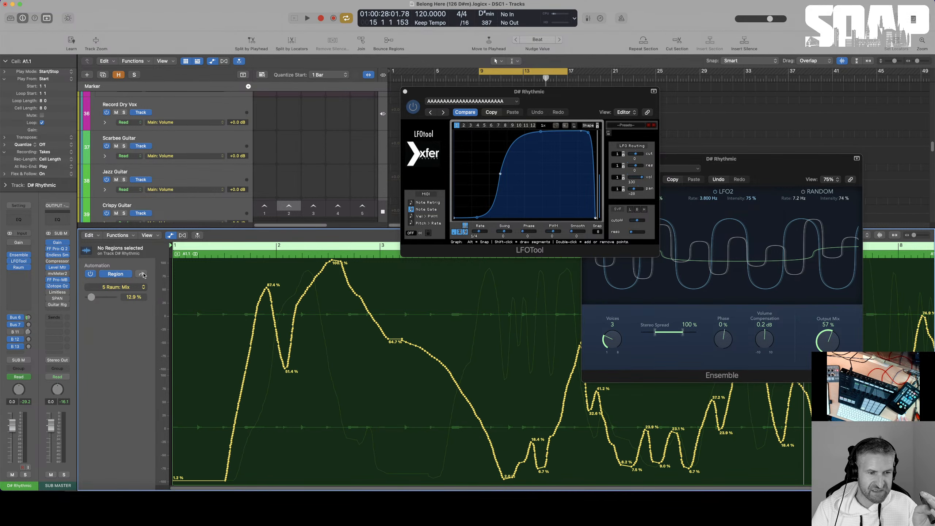
{"action": "left_click", "coordinate": [143, 275]}
{"action": "left_click", "coordinate": [142, 274]}
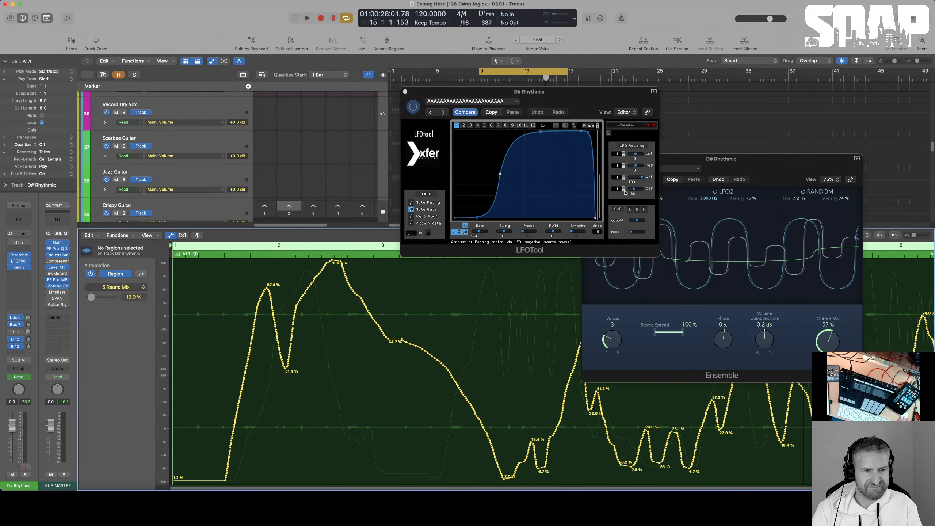
{"action": "key", "text": "e"}
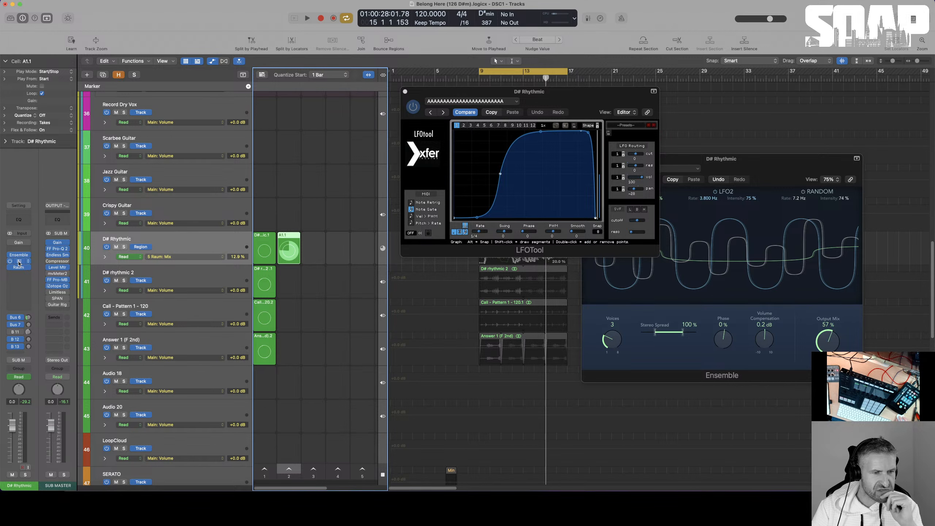
- Move LFOTool back below Raum and set its LFO pan amount to 1 while the A1.1 cell plays
{"action": "left_click", "coordinate": [18, 274]}
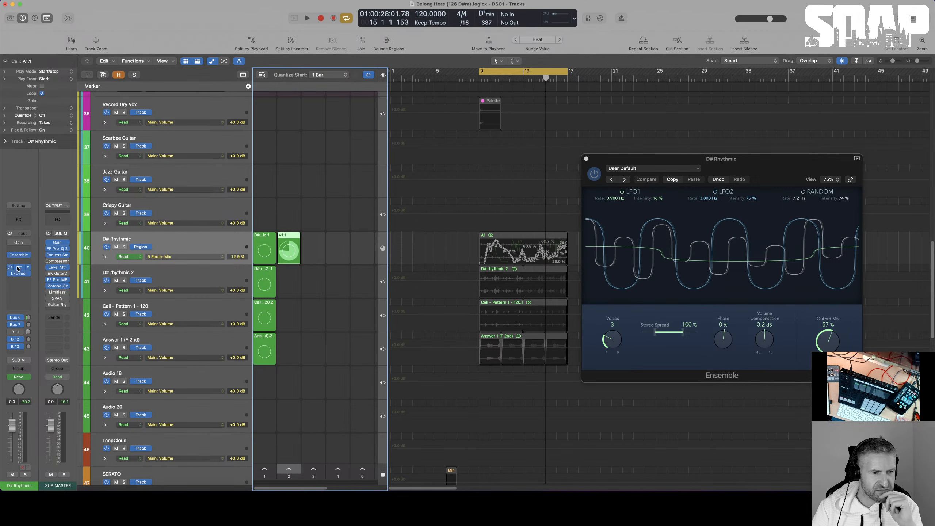
{"action": "key", "text": "space"}
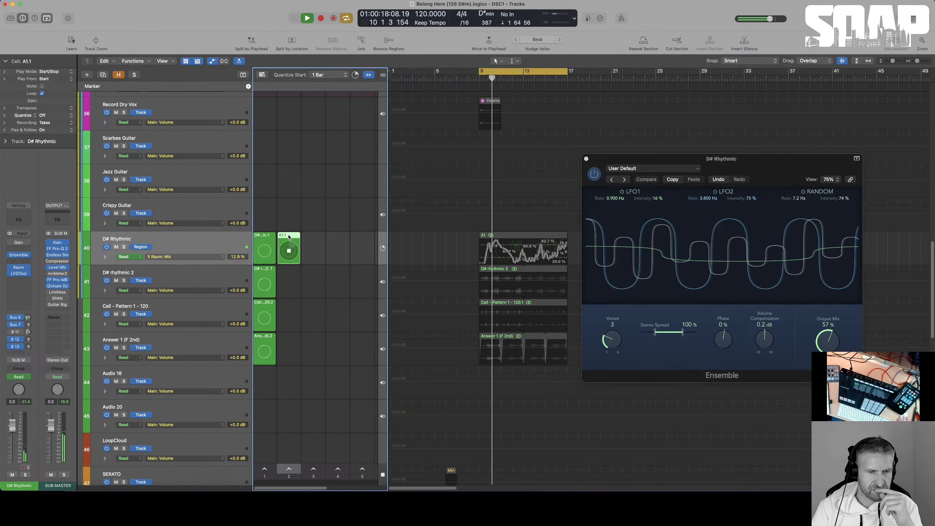
{"action": "left_click", "coordinate": [18, 273]}
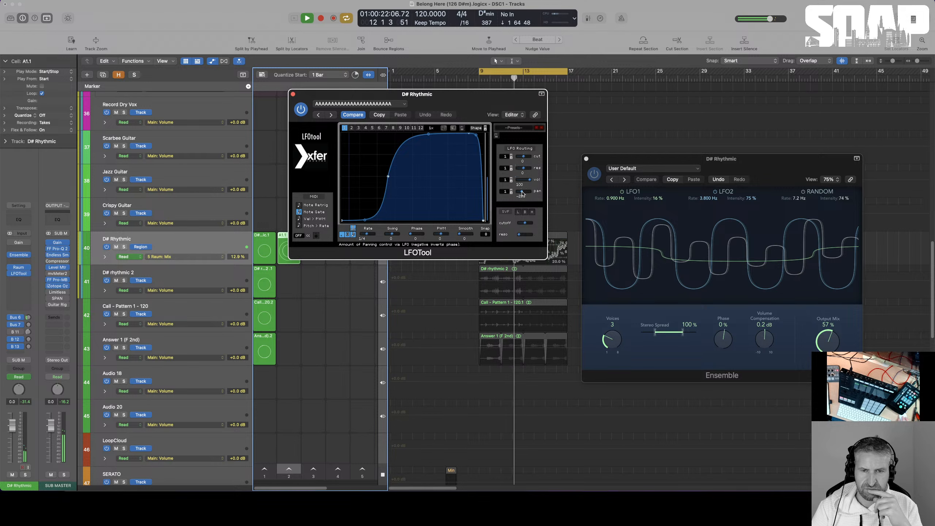
{"action": "left_click_drag", "start_coordinate": [522, 191], "coordinate": [532, 194]}
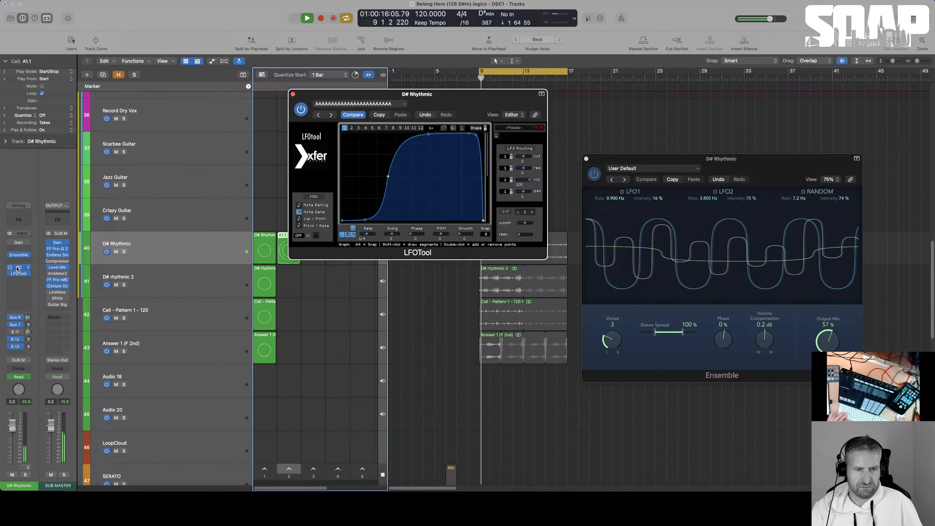
{"action": "key", "text": "space"}
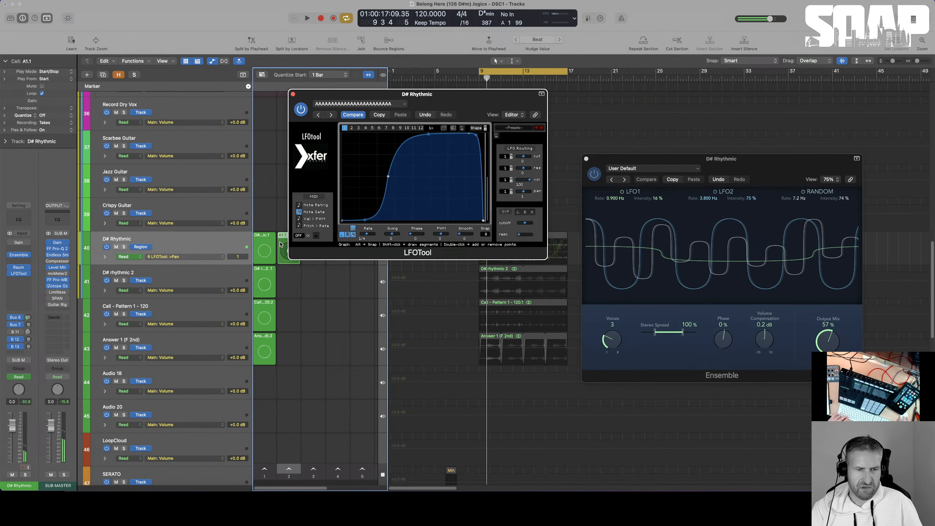
- Show the A1.1 cell's Raum Mix automation alongside the Raum plug-in window and play the cell to compare them
{"action": "double_click", "coordinate": [280, 245]}
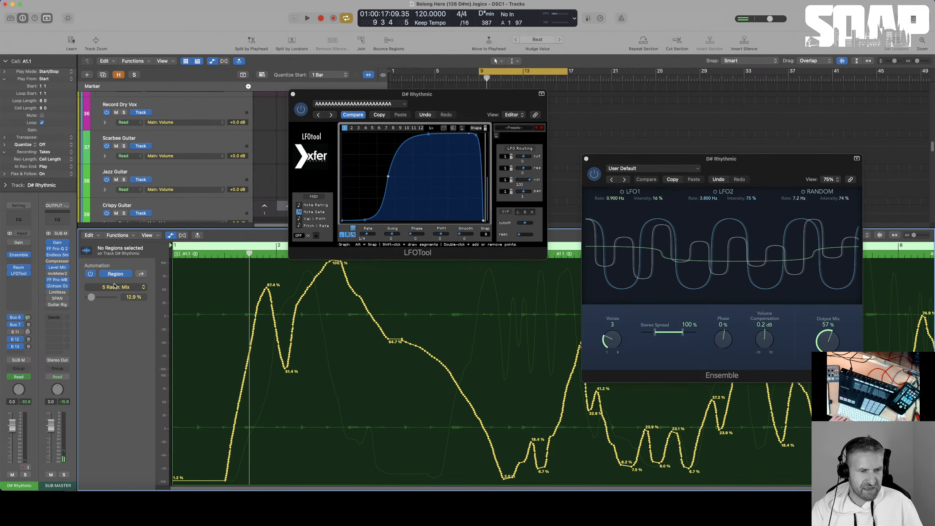
{"action": "left_click", "coordinate": [19, 268]}
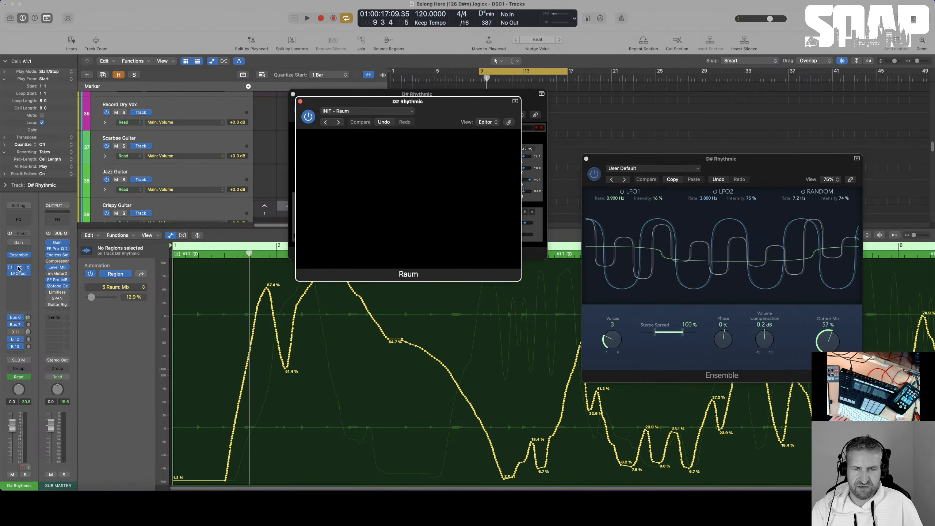
{"action": "left_click_drag", "start_coordinate": [429, 106], "coordinate": [644, 229]}
{"action": "key", "text": "space"}
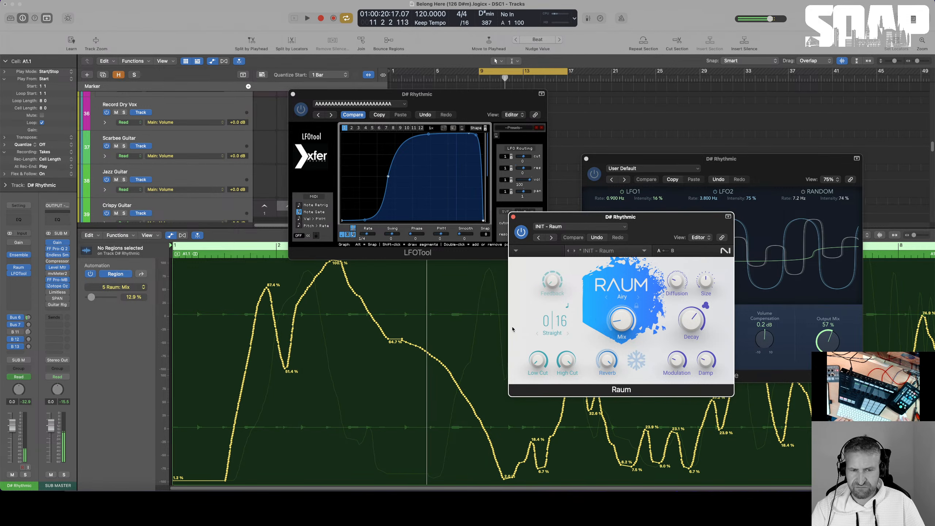
{"action": "key", "text": "space"}
- Select the flat opening of the Raum Mix automation, play the cell to test it, and close LFOTool and the editor
{"action": "left_click", "coordinate": [178, 482]}
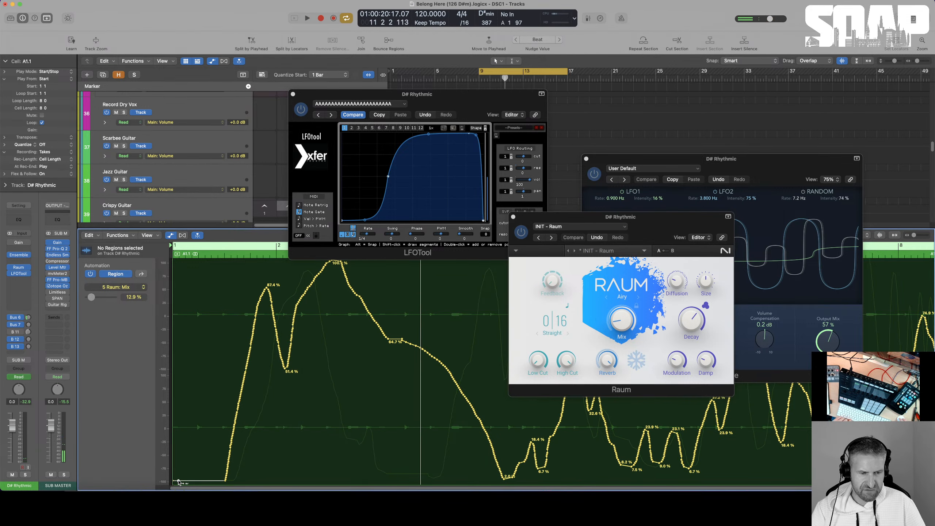
{"action": "key", "text": "space"}
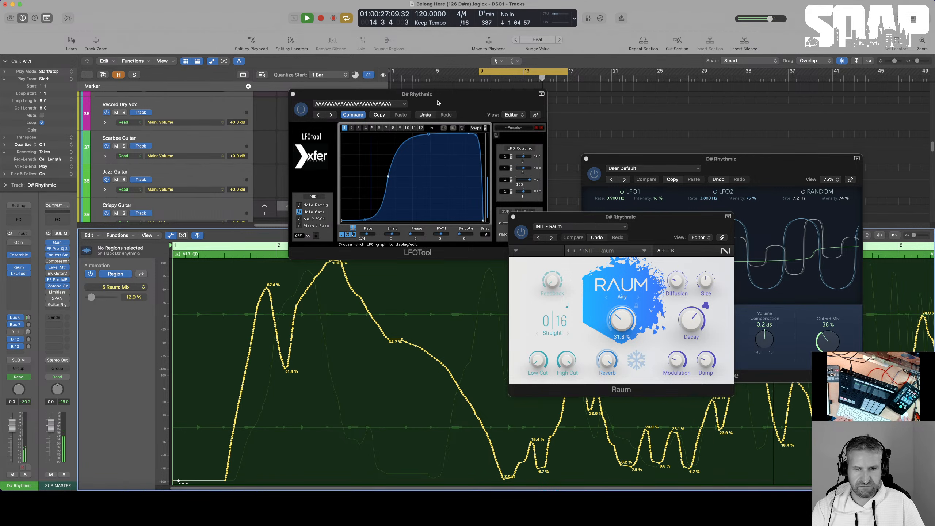
{"action": "key", "text": "space"}
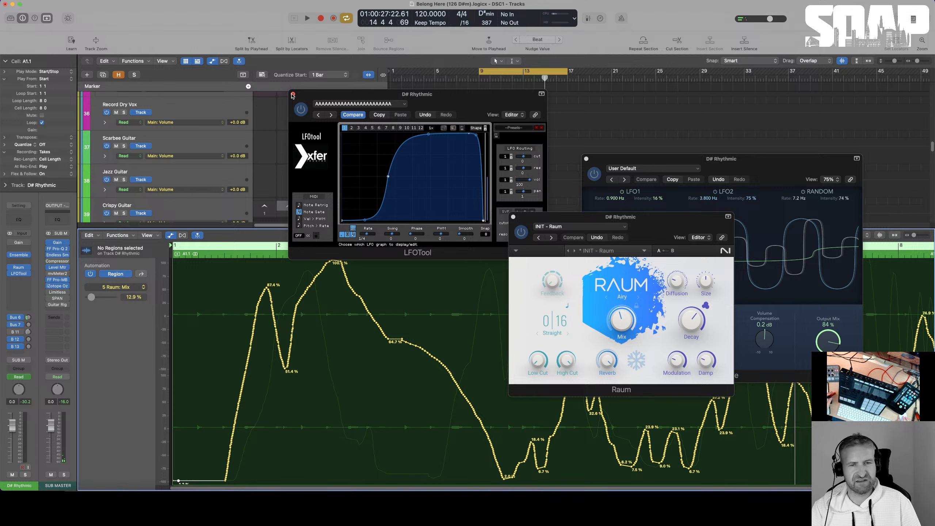
{"action": "left_click", "coordinate": [293, 94]}
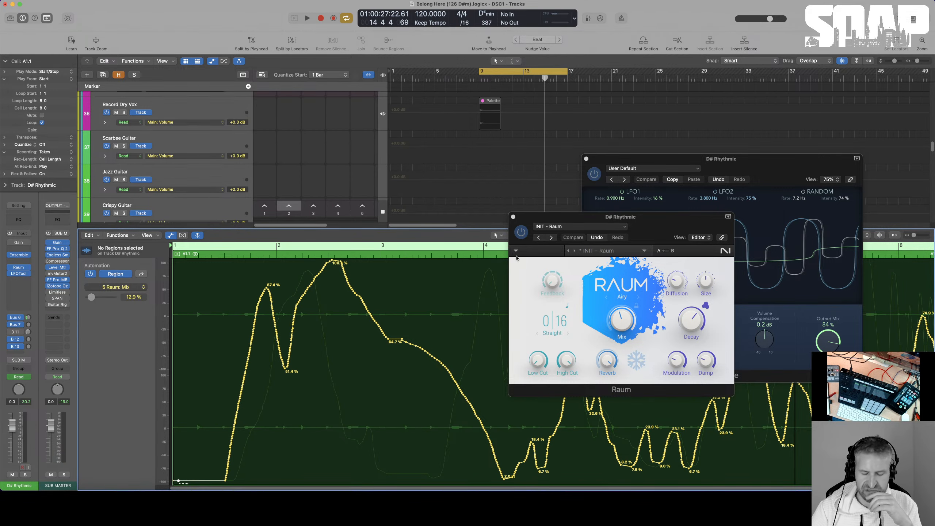
{"action": "key", "text": "p"}
{"action": "key", "text": "p"}
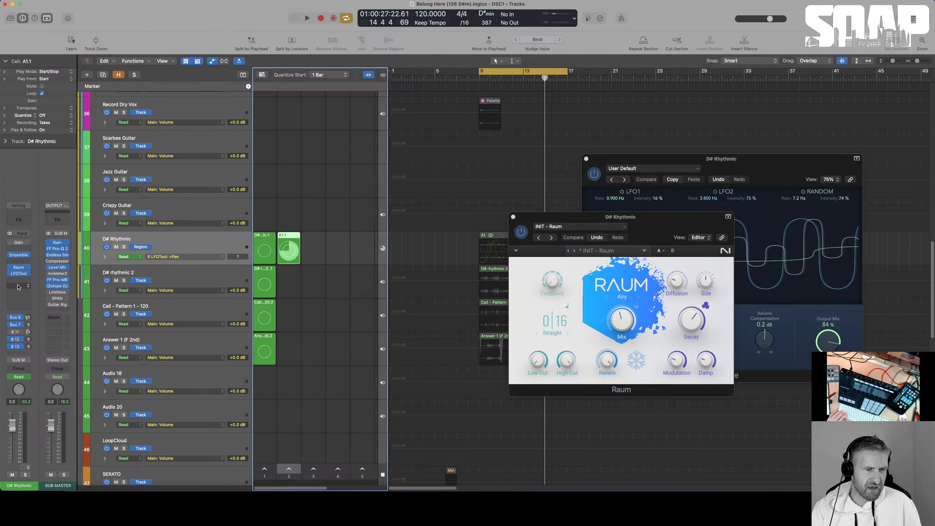
- Insert Soundtoys Little AlterBoy between Ensemble and Raum on the D# Rhythmic track and place its window clear of the Live Loops cells
{"action": "left_click", "coordinate": [17, 286]}
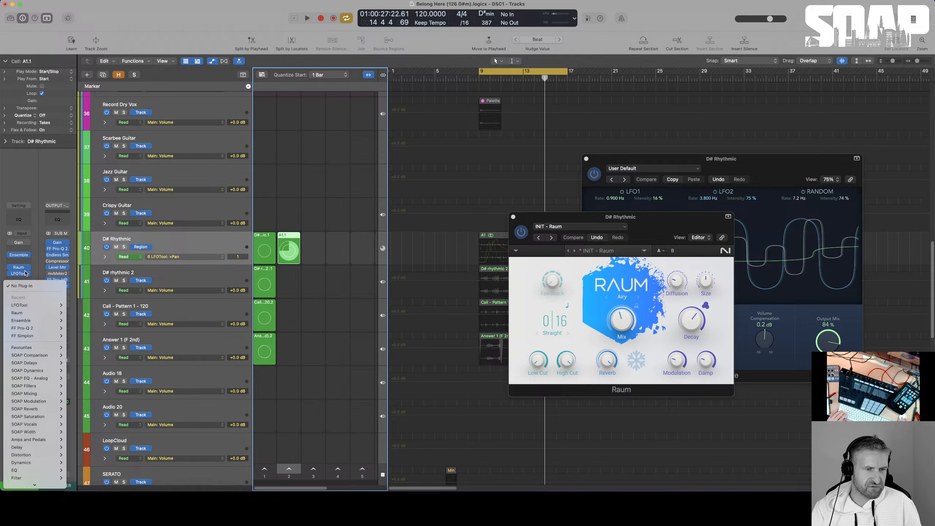
{"action": "scroll", "coordinate": [25, 267], "scroll_direction": "down", "scroll_amount": 3}
{"action": "mouse_move", "coordinate": [20, 324]}
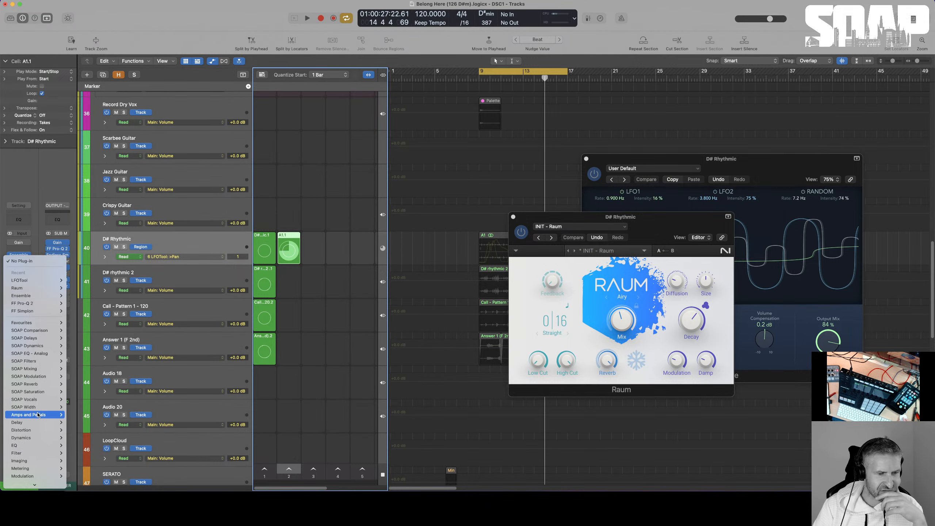
{"action": "scroll", "coordinate": [33, 423], "scroll_direction": "down", "scroll_amount": 5}
{"action": "mouse_move", "coordinate": [31, 476]}
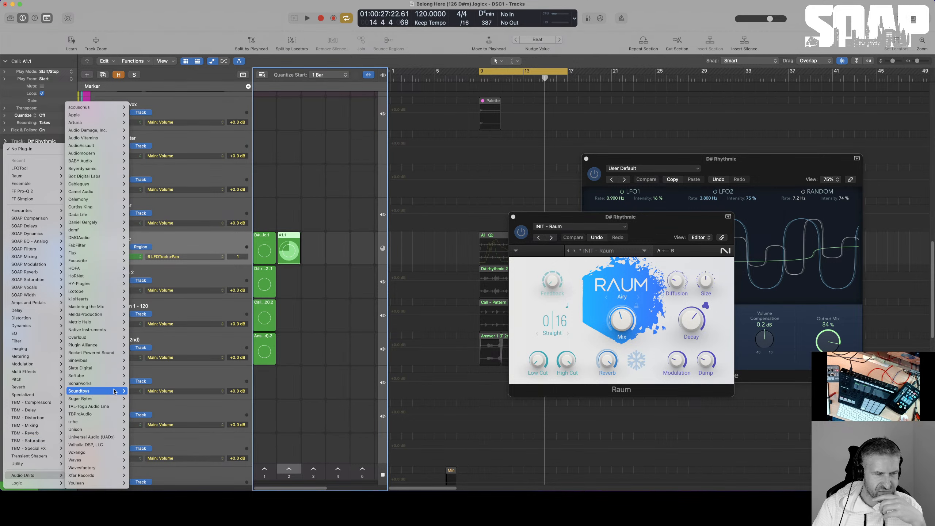
{"action": "mouse_move", "coordinate": [94, 392]}
{"action": "mouse_move", "coordinate": [156, 393]}
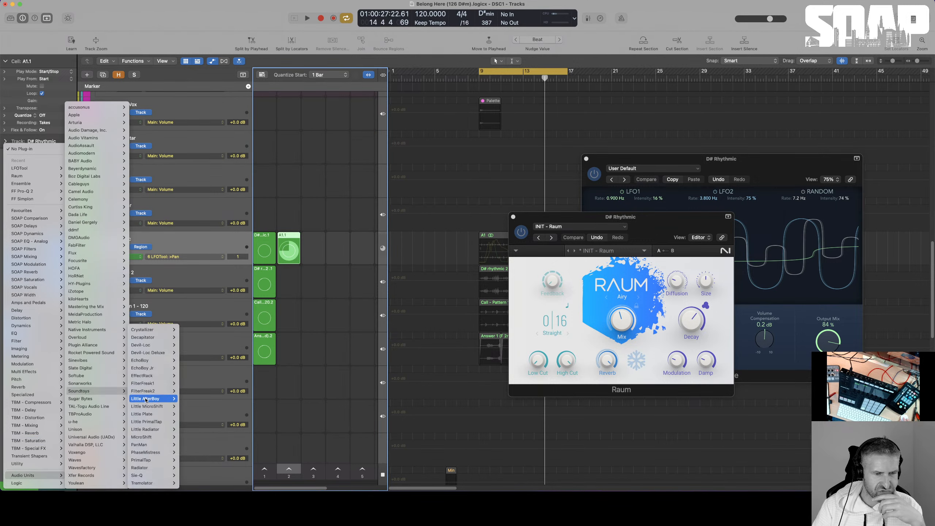
{"action": "left_click", "coordinate": [187, 399]}
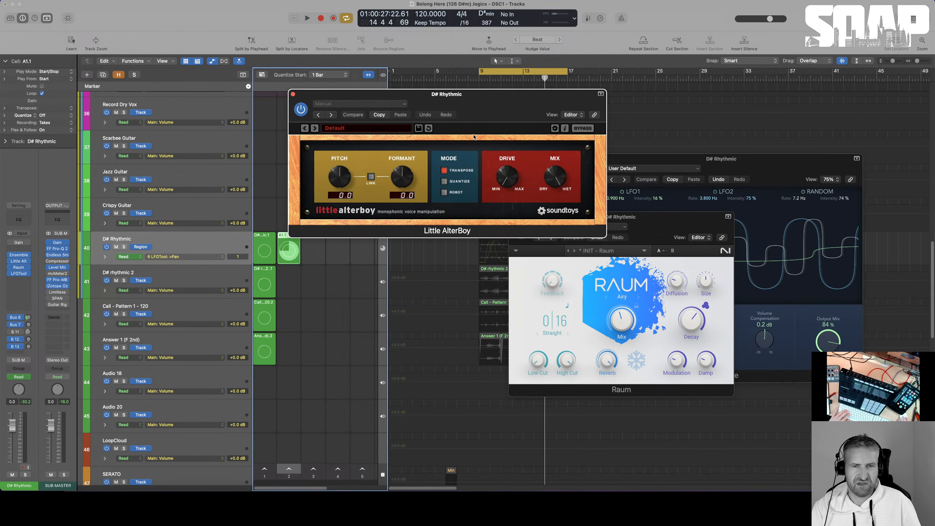
{"action": "left_click_drag", "start_coordinate": [478, 103], "coordinate": [710, 240]}
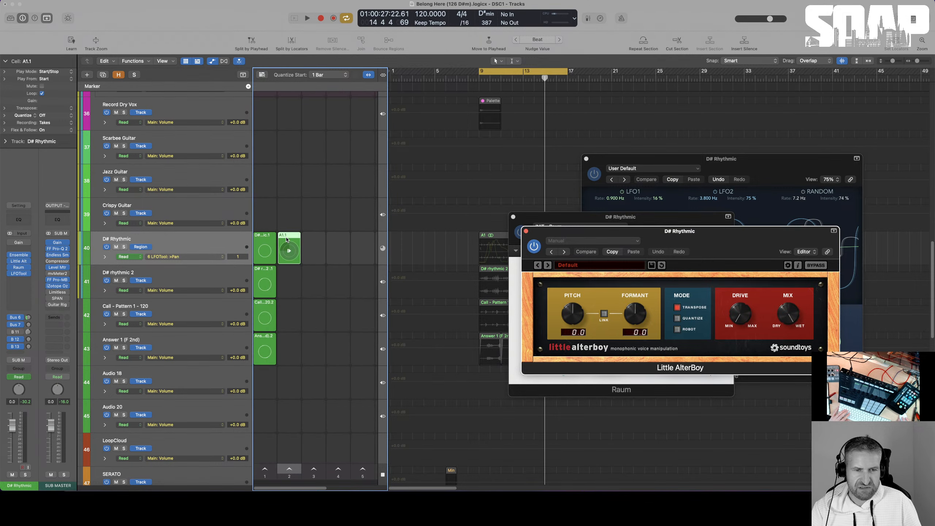
{"action": "scroll", "coordinate": [288, 251], "scroll_direction": "right", "scroll_amount": 1}
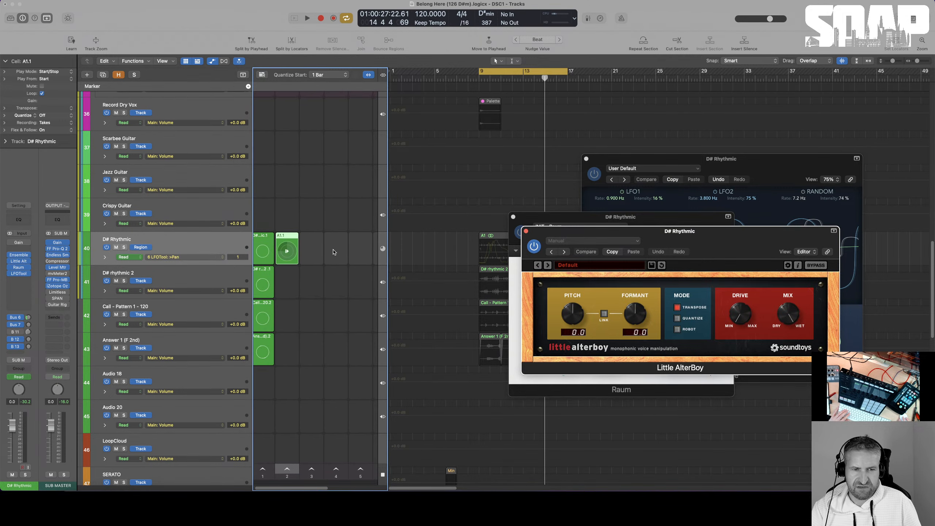
- Switch the D# Rhythmic track to its arrangement region and link pitch and formant in Little AlterBoy
{"action": "left_click", "coordinate": [382, 250]}
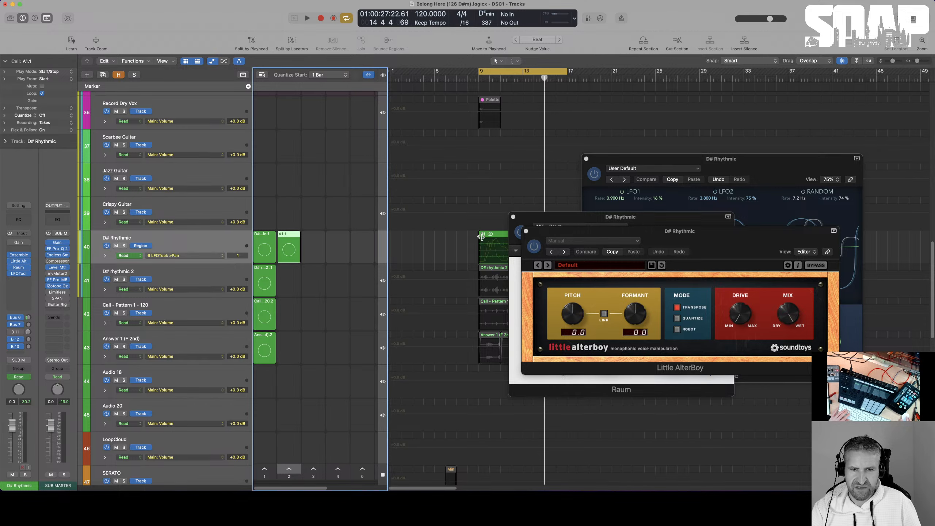
{"action": "scroll", "coordinate": [482, 239], "scroll_direction": "right", "scroll_amount": 5}
{"action": "scroll", "coordinate": [479, 238], "scroll_direction": "left", "scroll_amount": 2}
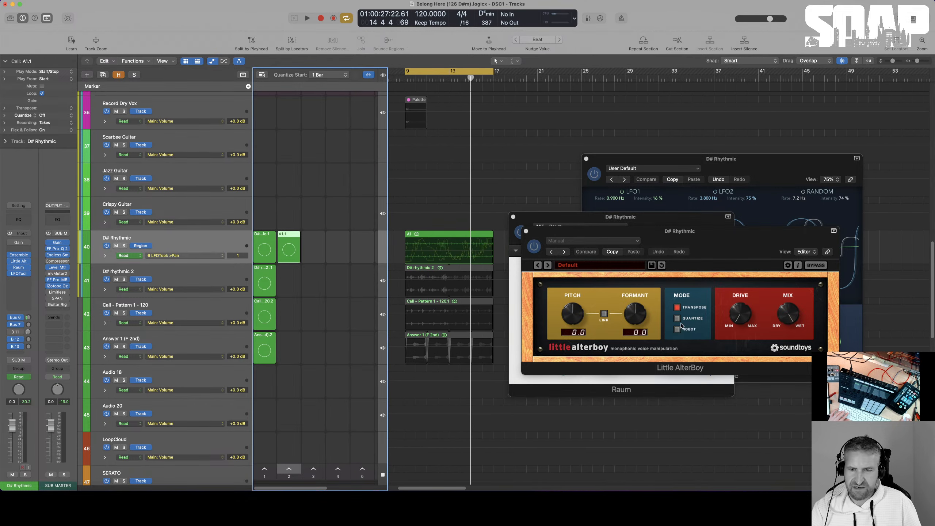
{"action": "left_click", "coordinate": [604, 314]}
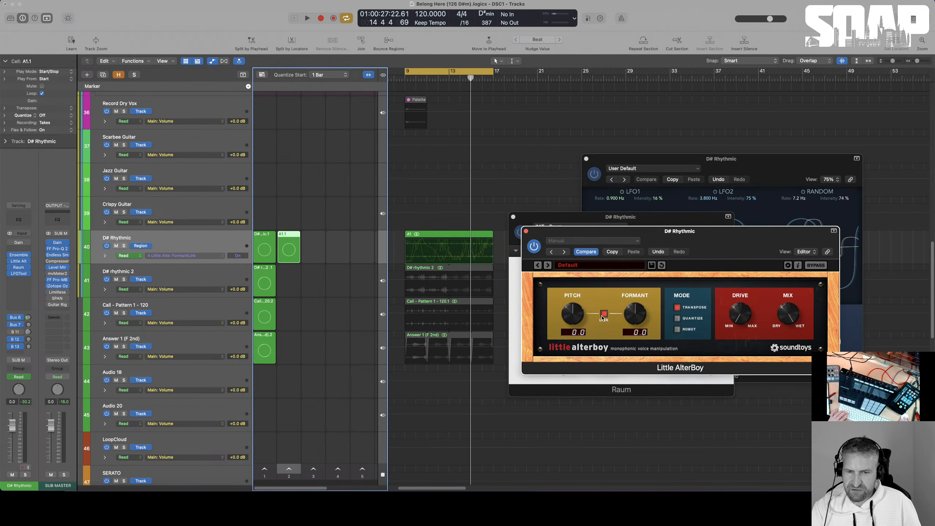
- Play the D# Rhythmic region while sweeping Little AlterBoy's linked pitch to audition it, returning the pitch to 0
{"action": "left_click", "coordinate": [197, 253]}
{"action": "key", "text": "space"}
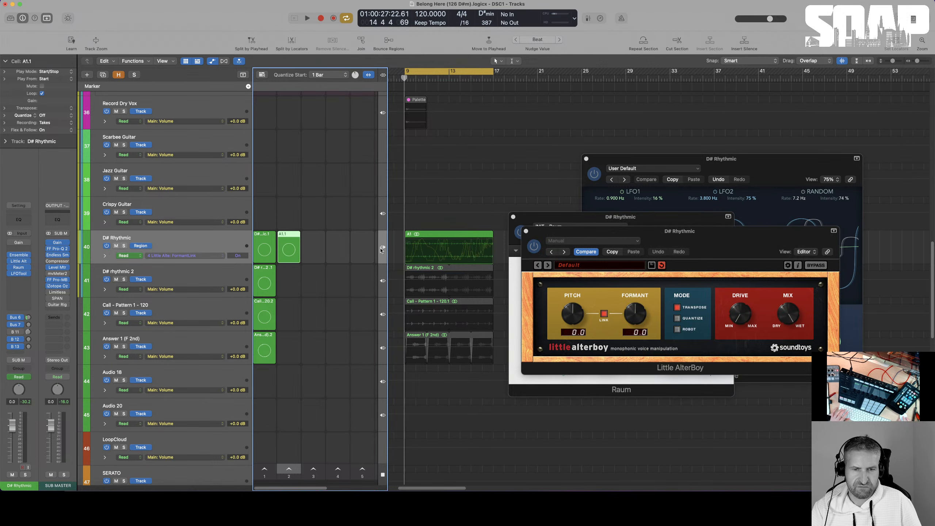
{"action": "left_click", "coordinate": [572, 316]}
{"action": "left_click_drag", "start_coordinate": [573, 316], "coordinate": [572, 292]}
{"action": "left_click_drag", "start_coordinate": [572, 277], "coordinate": [576, 318]}
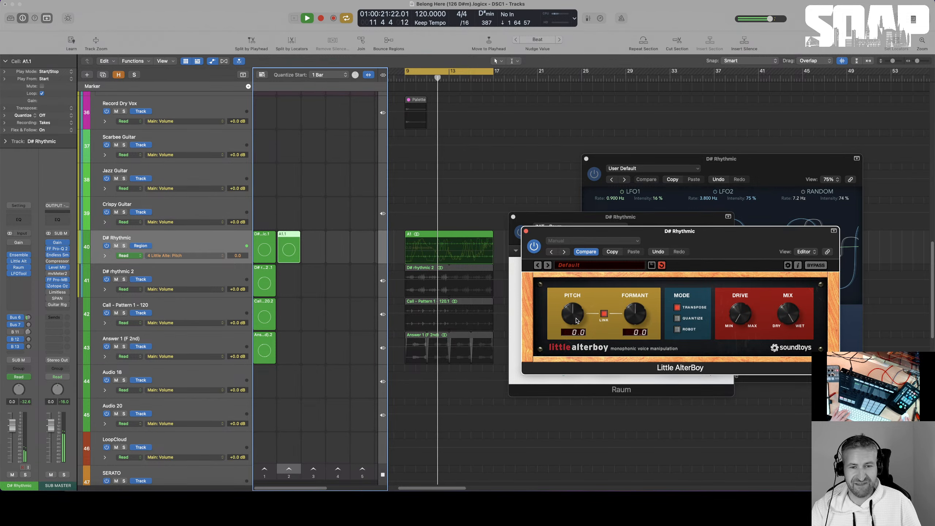
{"action": "key", "text": "space"}
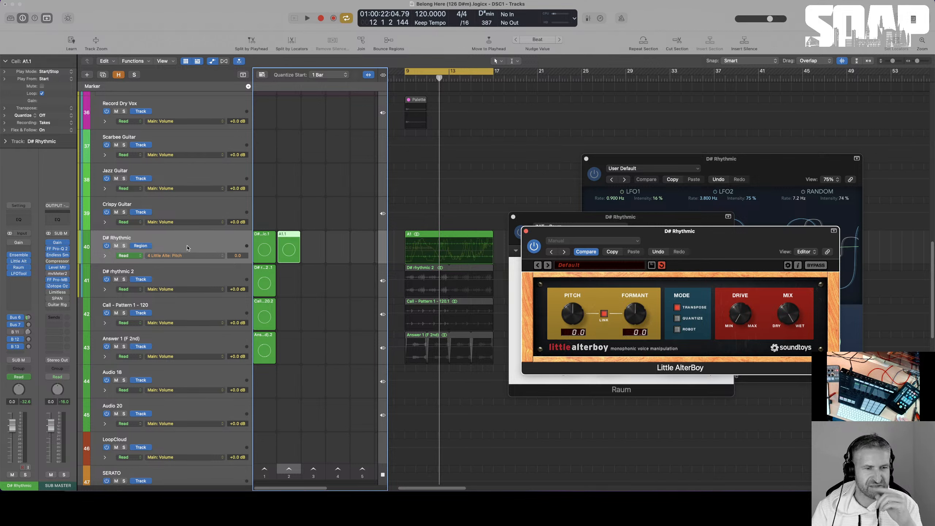
- Show Little AlterBoy's Pitch automation for the D# Rhythmic region and record pitch movements over it in Latch mode
{"action": "left_click", "coordinate": [142, 247]}
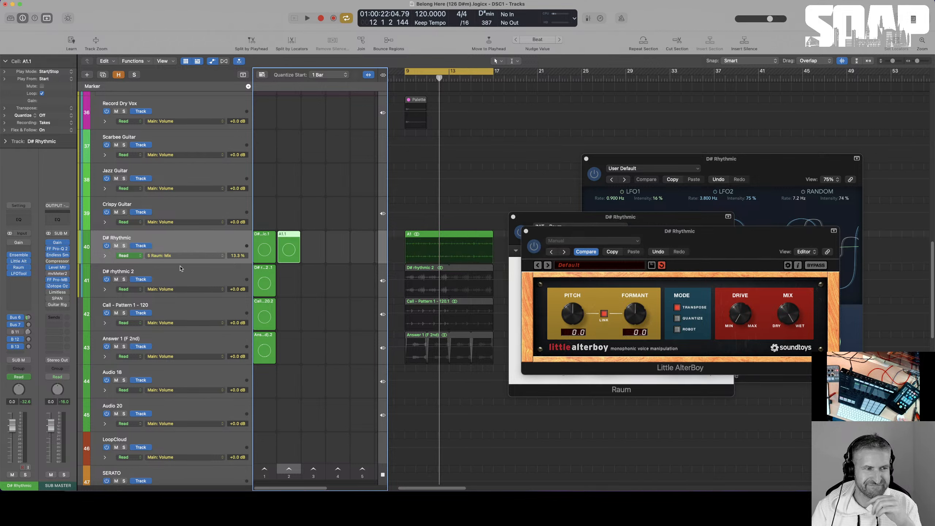
{"action": "left_click", "coordinate": [697, 239]}
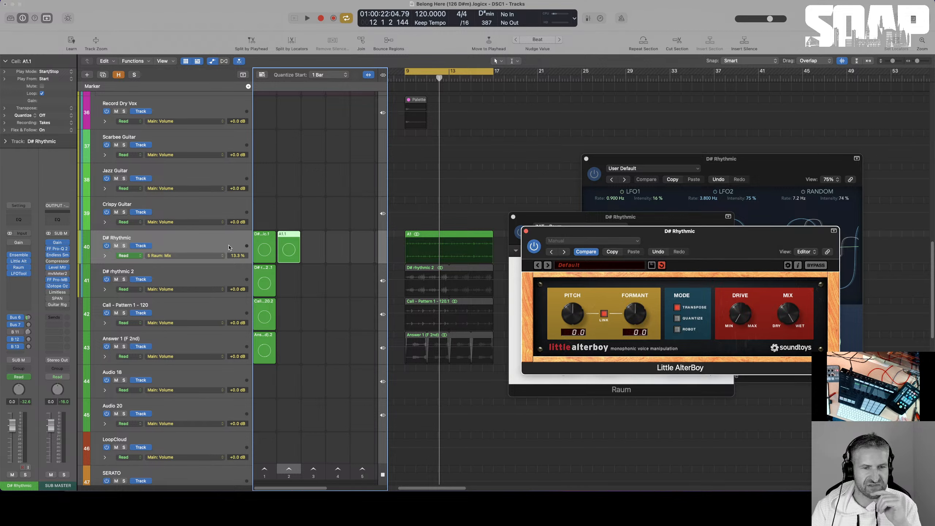
{"action": "mouse_move", "coordinate": [270, 253]}
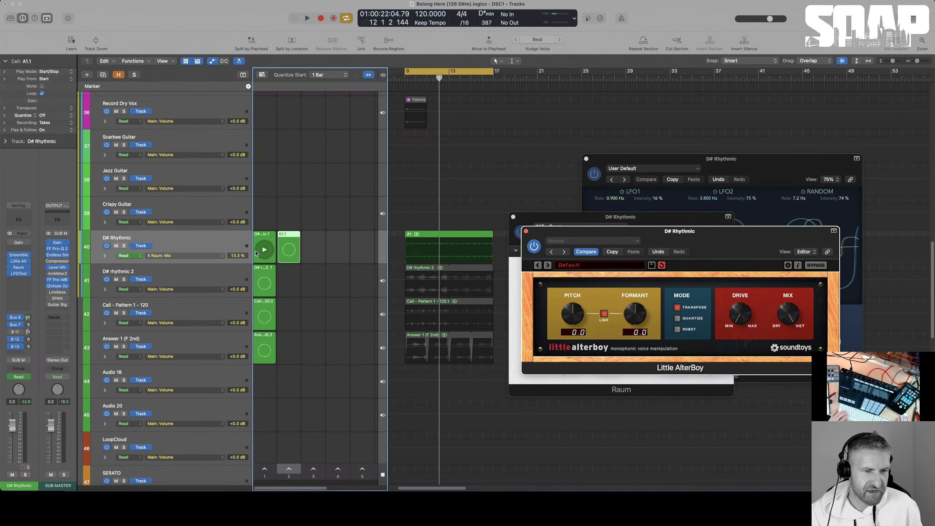
{"action": "left_click", "coordinate": [570, 318]}
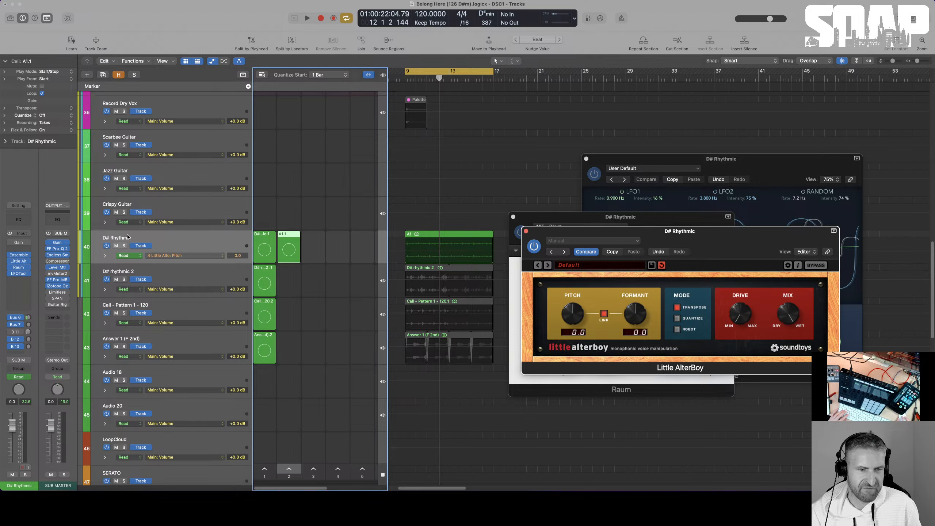
{"action": "left_click", "coordinate": [140, 246]}
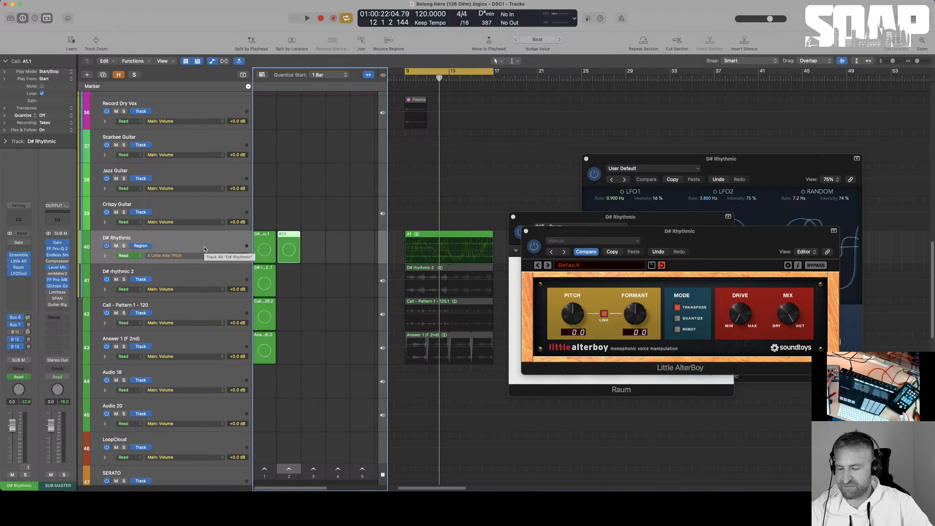
{"action": "key", "text": "ctrl+super+a"}
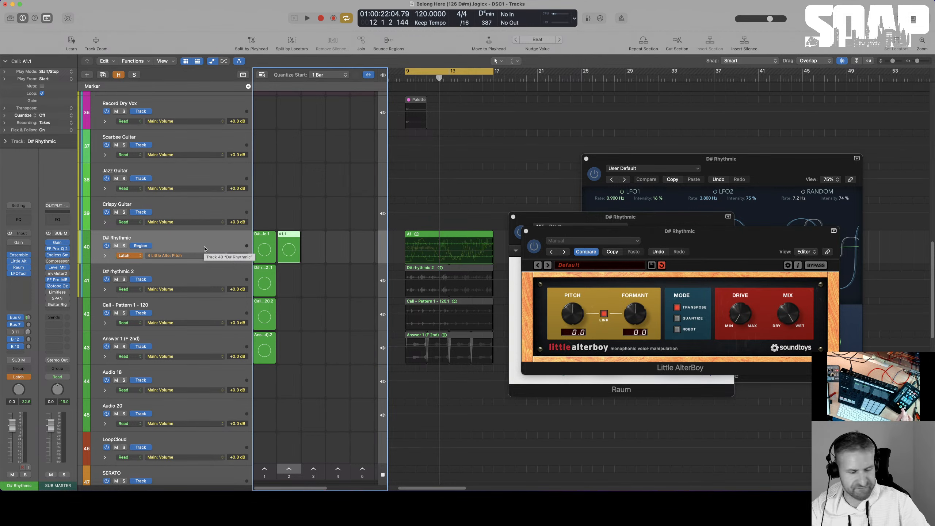
{"action": "key", "text": "space"}
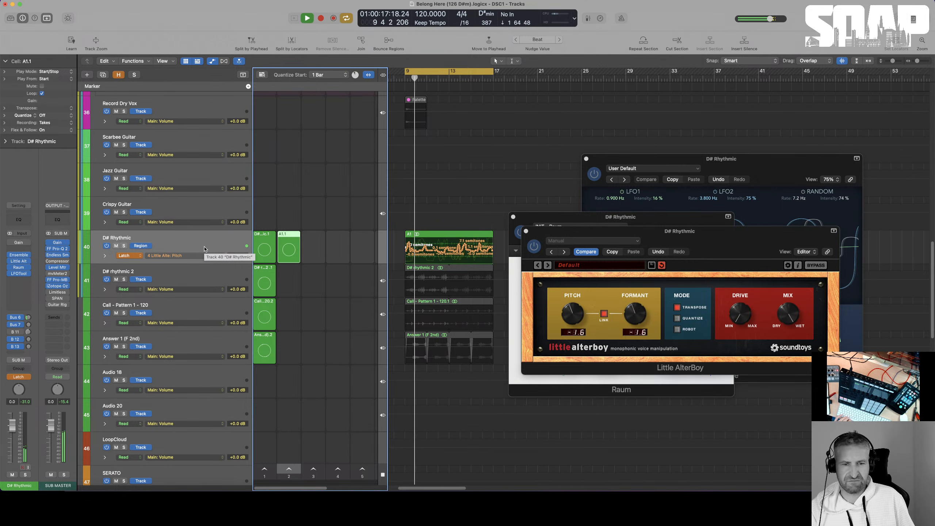
{"action": "key", "text": "space"}
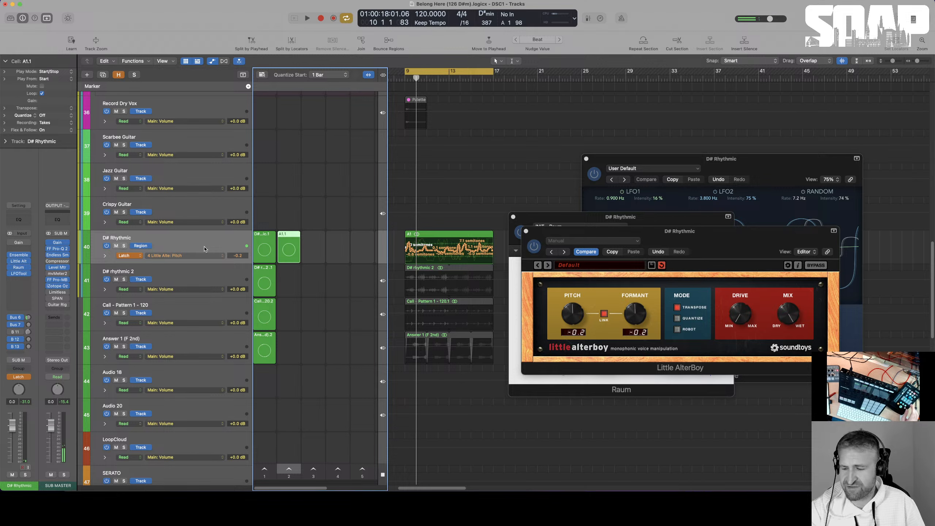
- Return the D# Rhythmic track's automation to Read and play back the recorded pitch movements
{"action": "key", "text": "ctrl+super+r"}
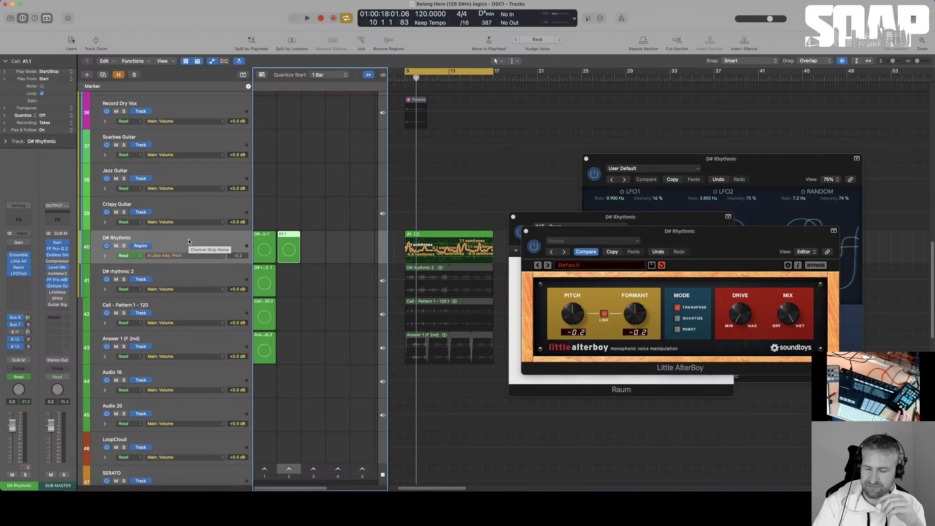
{"action": "key", "text": "space"}
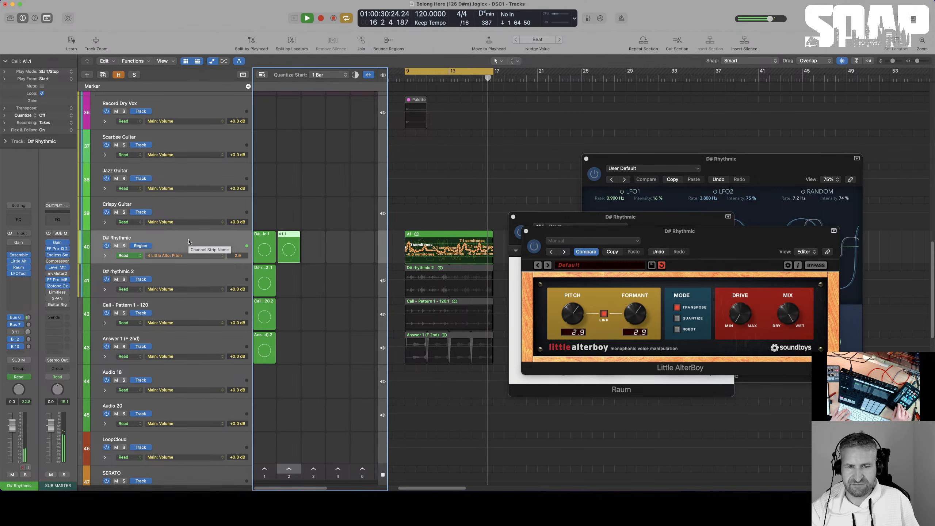
{"action": "key", "text": "space"}
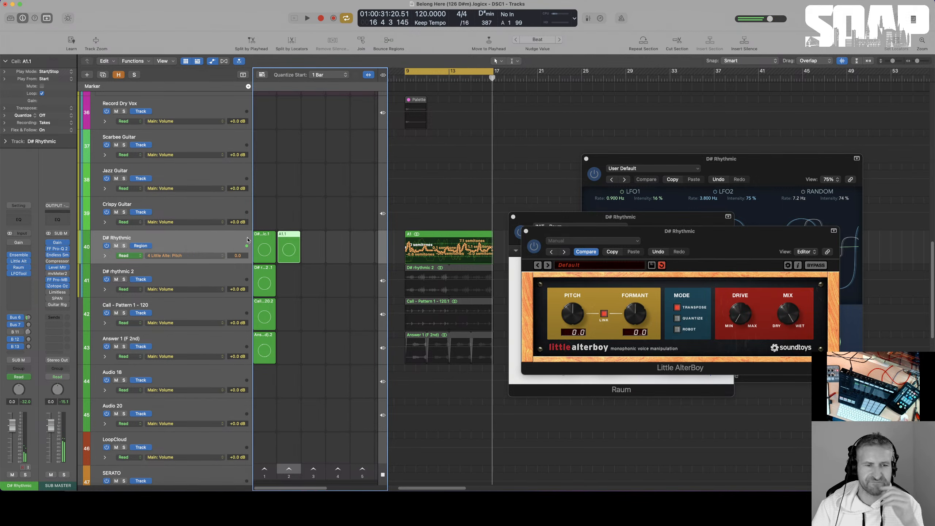
- Hide the track automation and rename the D# Rhythmic arrangement region as "A2 - pitch"
{"action": "mouse_move", "coordinate": [285, 244]}
{"action": "key", "text": "a"}
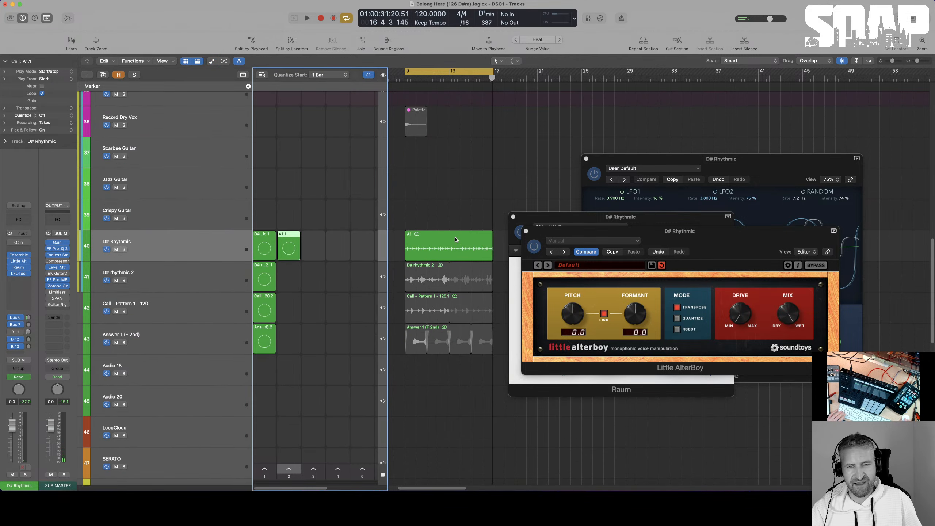
{"action": "left_click", "coordinate": [454, 241]}
{"action": "key", "text": "t"}
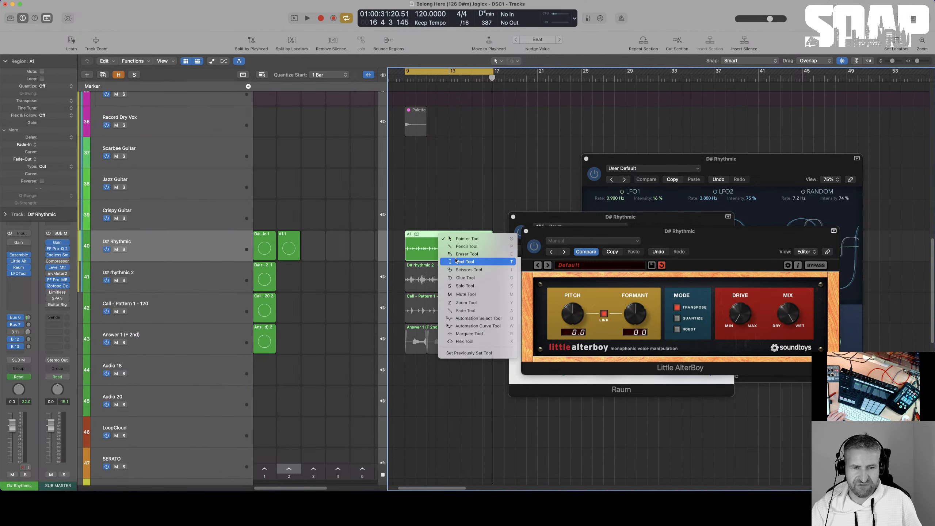
{"action": "left_click", "coordinate": [455, 261]}
{"action": "left_click", "coordinate": [431, 234]}
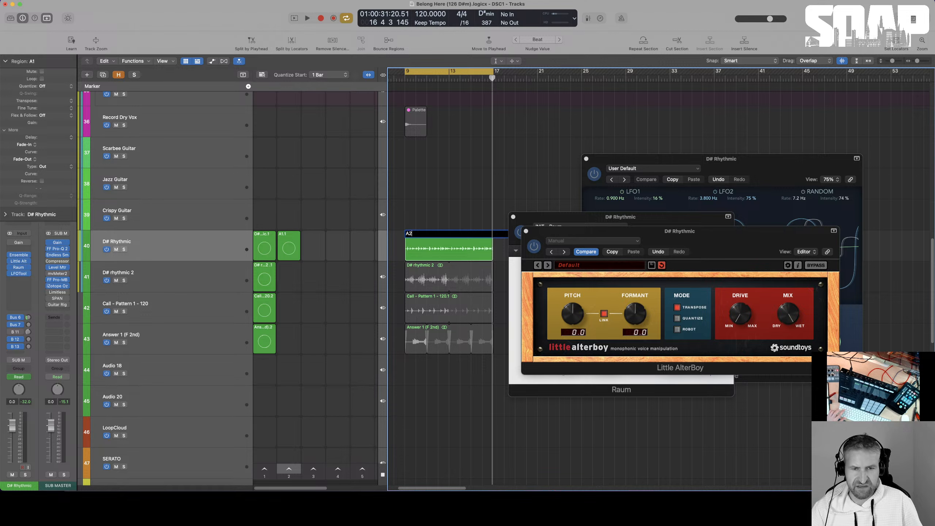
{"action": "key", "text": "Return"}
{"action": "left_click", "coordinate": [429, 233]}
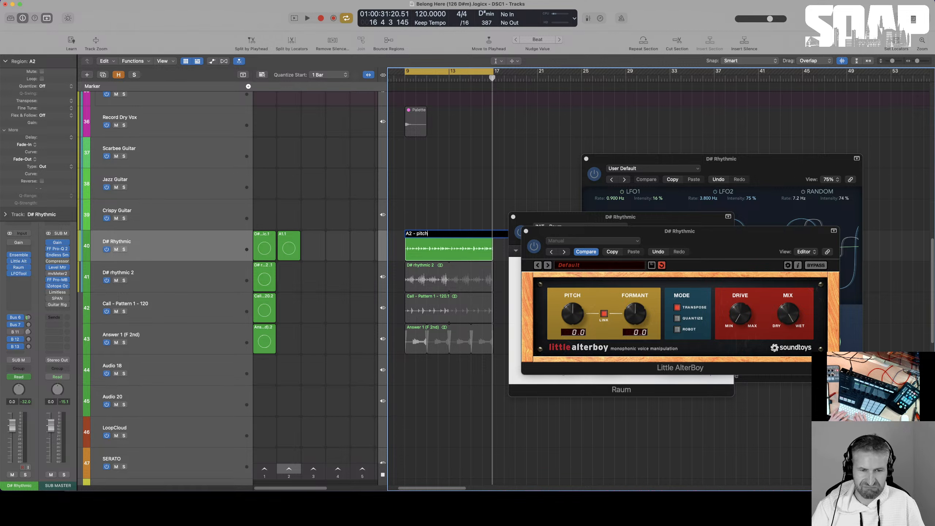
{"action": "type", "text": "- pitch"}
{"action": "key", "text": "Return"}
{"action": "key", "text": "t"}
{"action": "key", "text": "t"}
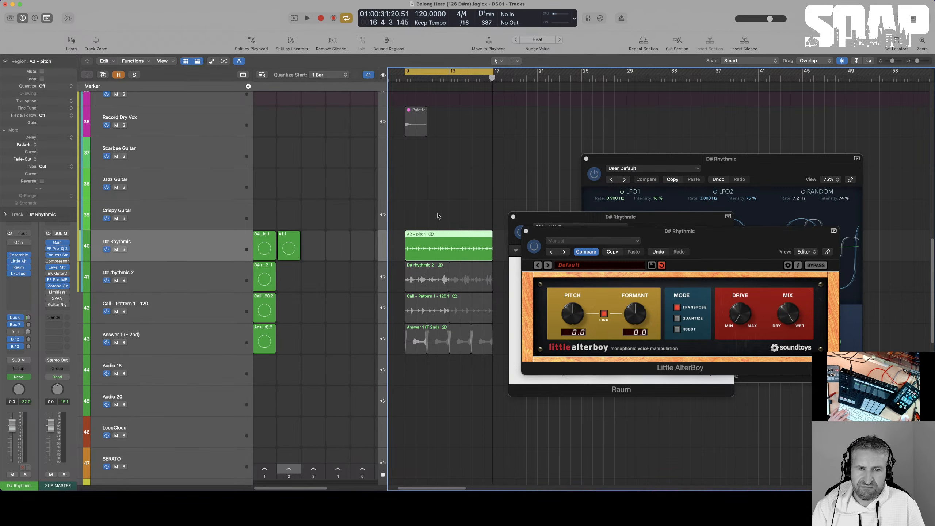
- Copy the A2 - pitch region into the third Live Loops cell of the D# Rhythmic track
{"action": "left_click_drag", "start_coordinate": [437, 239], "coordinate": [314, 246]}
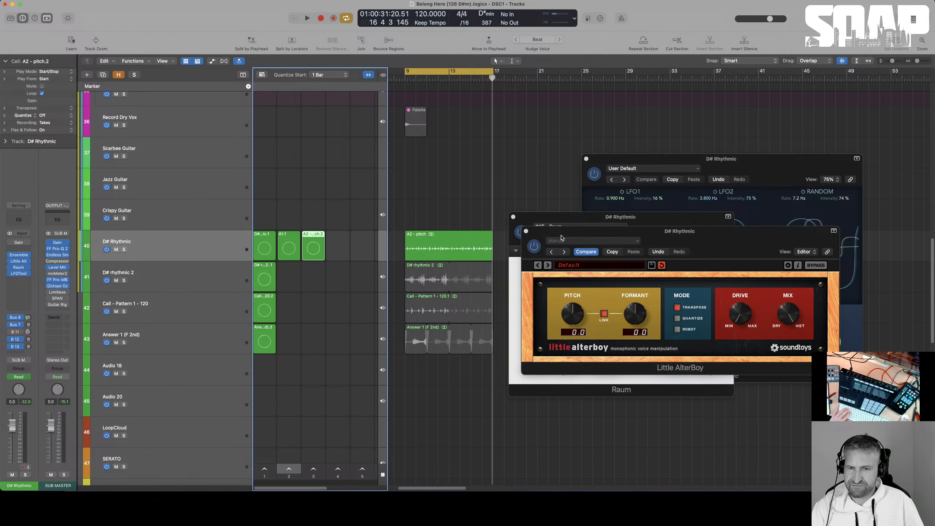
{"action": "left_click", "coordinate": [449, 215]}
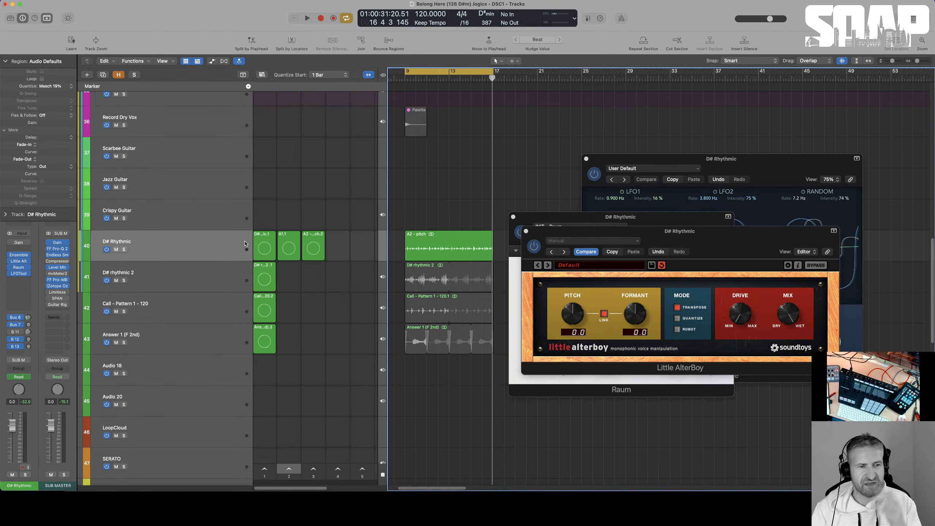
{"action": "left_click", "coordinate": [181, 250]}
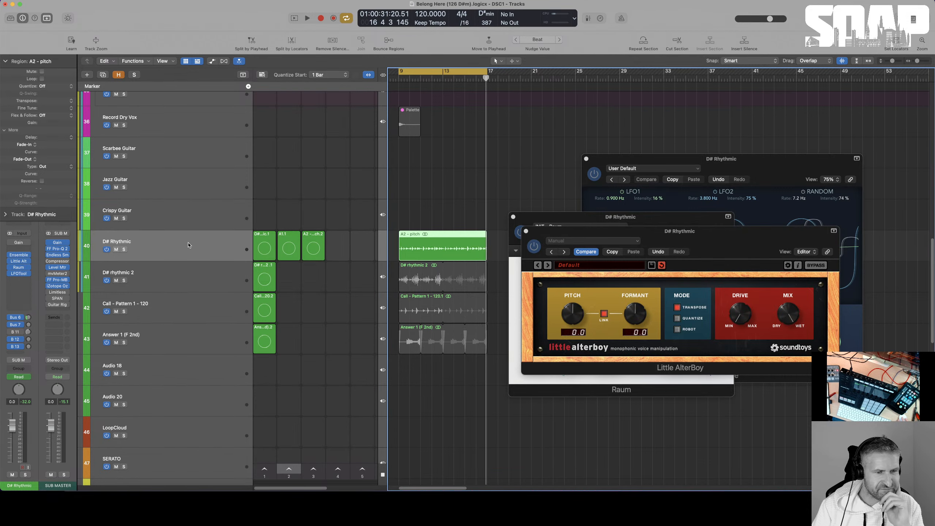
{"action": "left_click", "coordinate": [448, 200]}
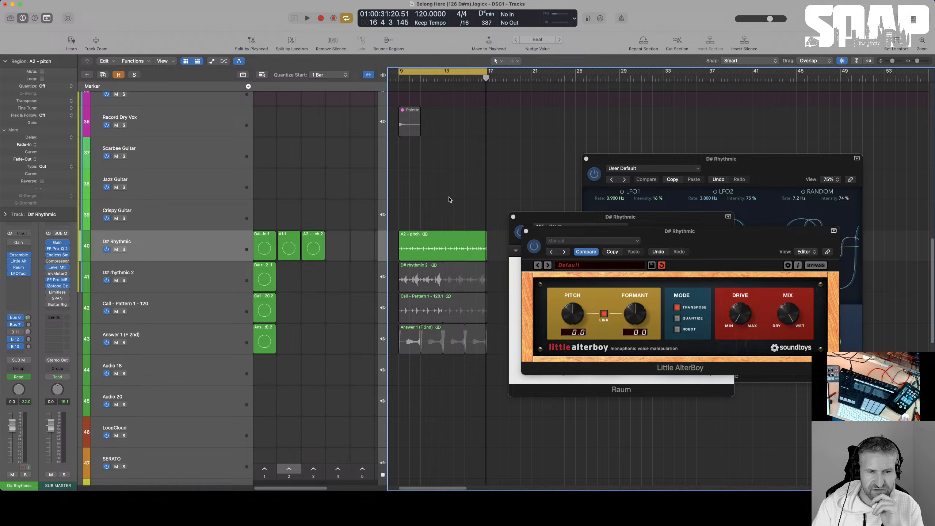
{"action": "left_click", "coordinate": [441, 251]}
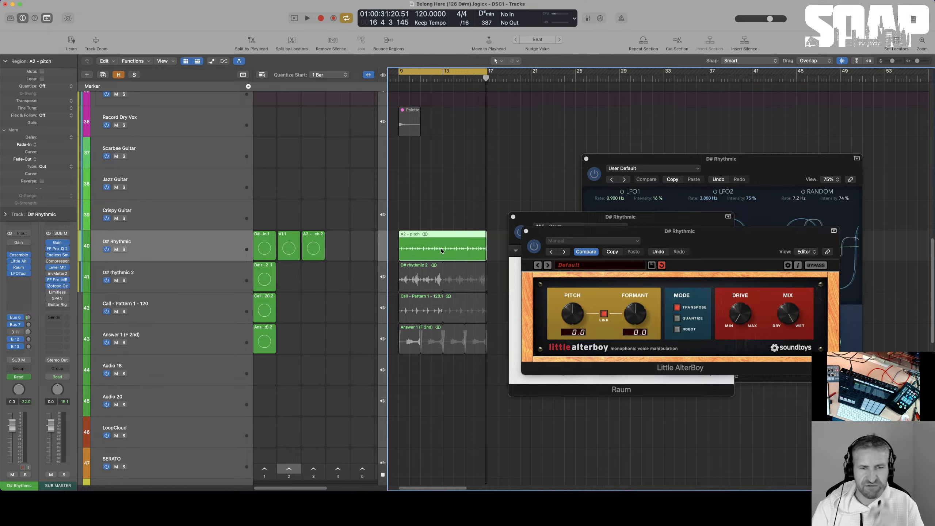
- Play the A2 - pitch cell and switch to the A1.1 cell to compare how they sound
{"action": "left_click", "coordinate": [314, 249]}
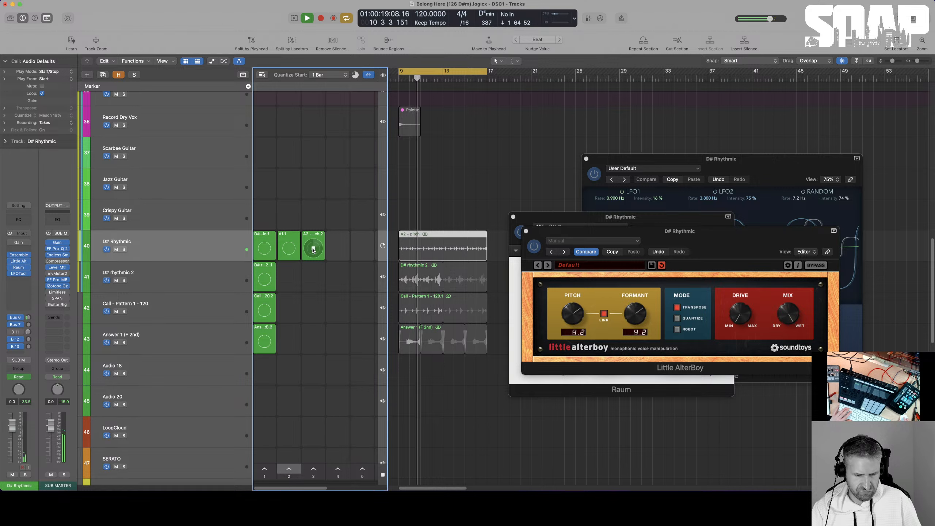
{"action": "left_click", "coordinate": [290, 249]}
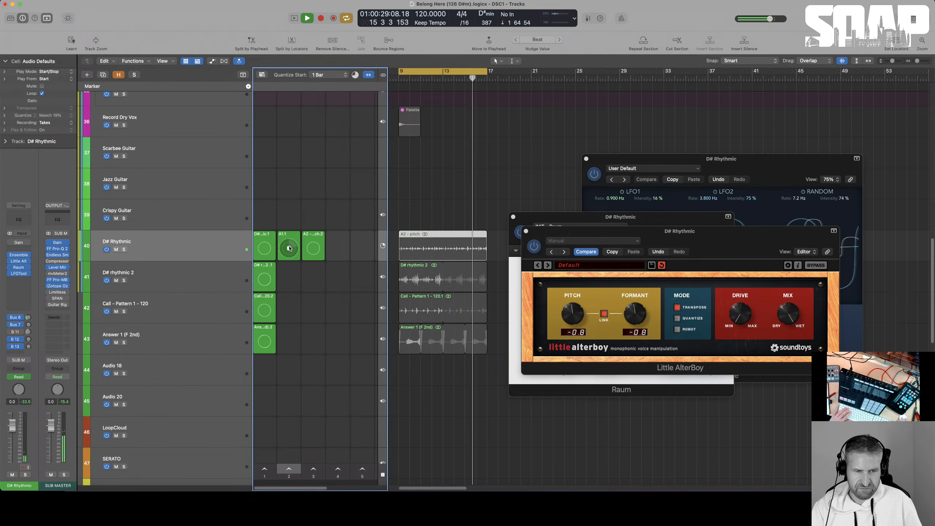
- Open the A1.1 cell in the editor, show its Little AlterBoy Pitch automation and adjust the flat pitch line
{"action": "double_click", "coordinate": [290, 249]}
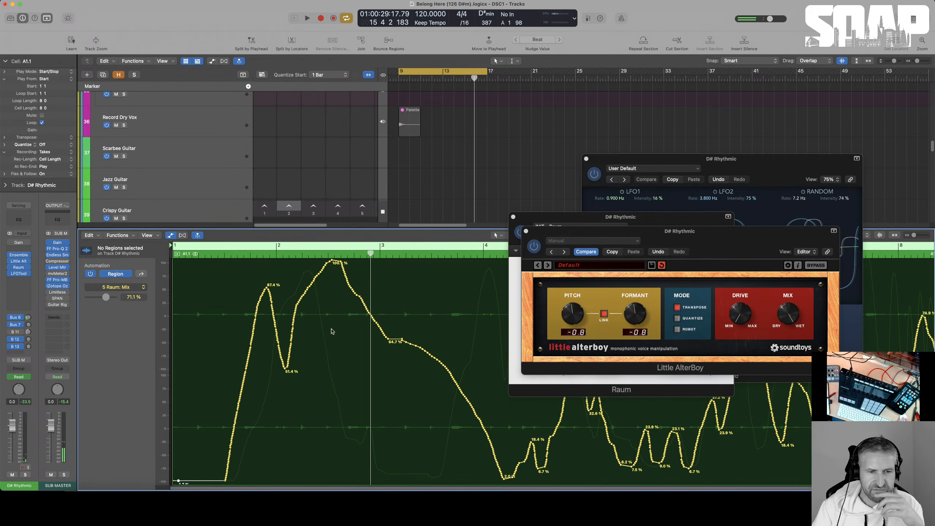
{"action": "left_click", "coordinate": [142, 274]}
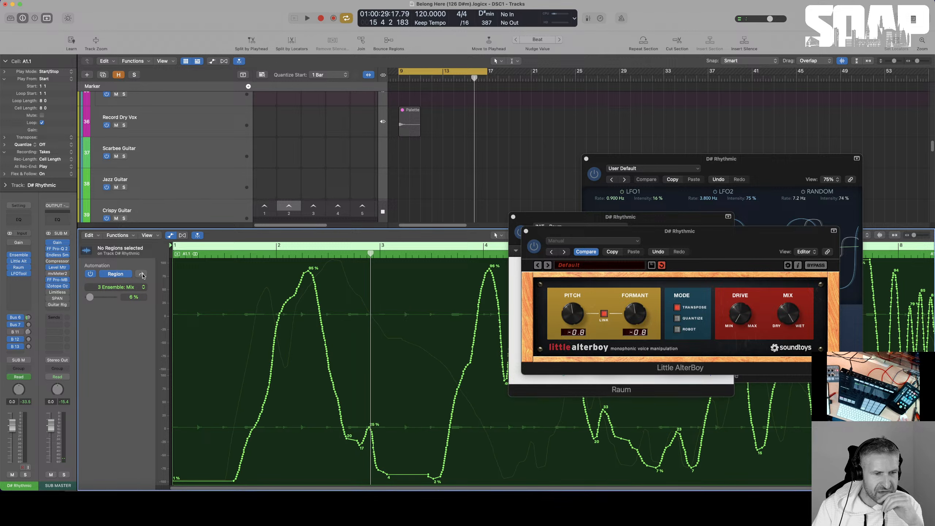
{"action": "left_click", "coordinate": [142, 275]}
{"action": "left_click", "coordinate": [142, 275]}
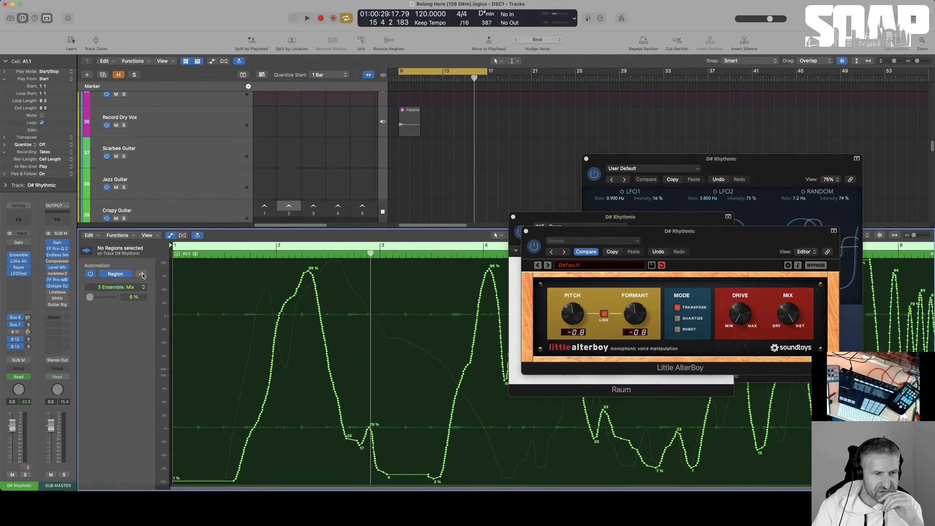
{"action": "left_click", "coordinate": [126, 290]}
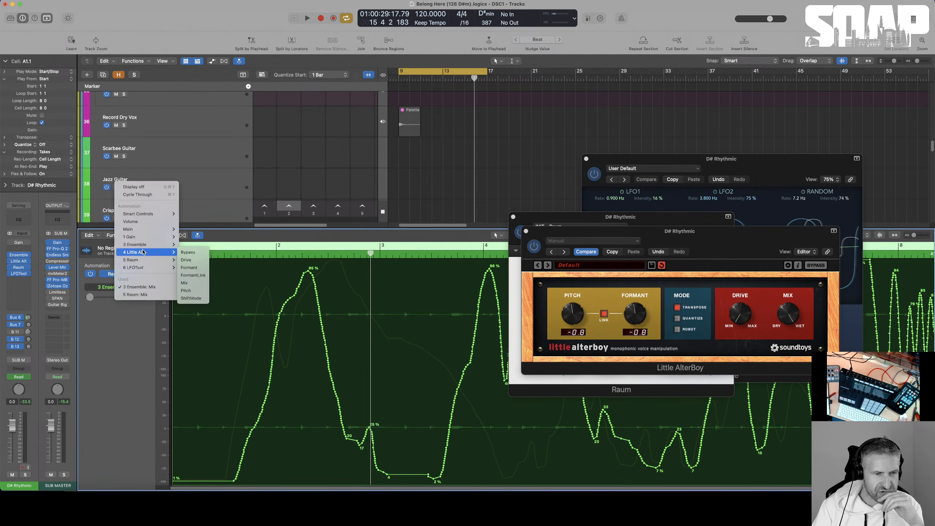
{"action": "mouse_move", "coordinate": [145, 271]}
{"action": "left_click", "coordinate": [188, 291]}
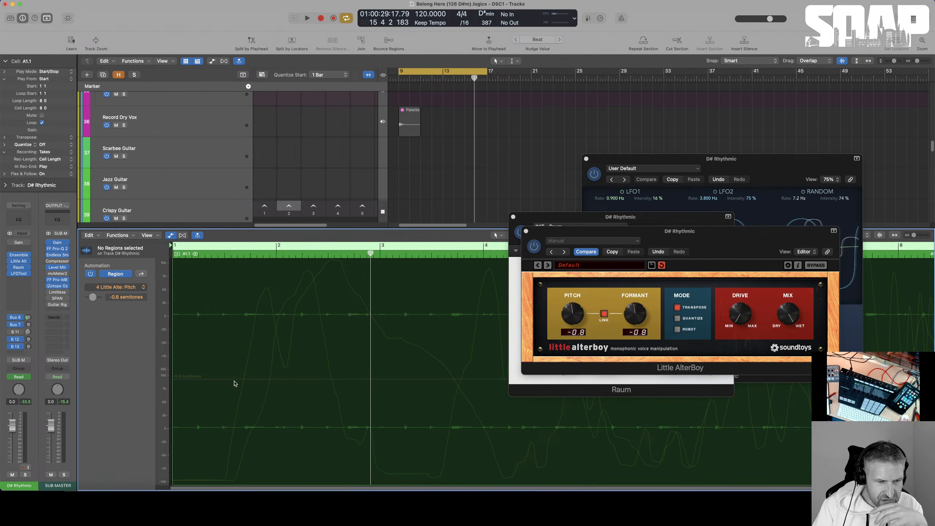
{"action": "left_click_drag", "start_coordinate": [220, 380], "coordinate": [223, 373]}
{"action": "scroll", "coordinate": [330, 164], "scroll_direction": "down", "scroll_amount": 3}
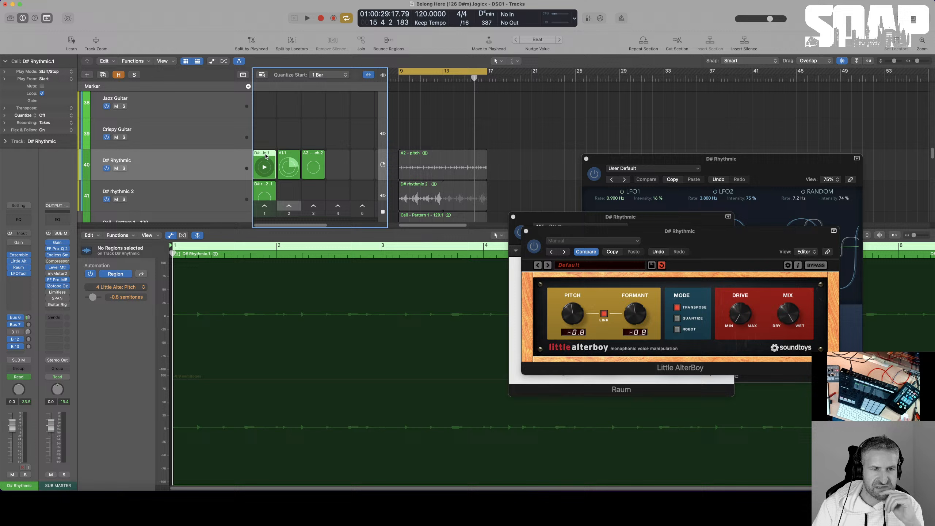
- Add a flat Little AlterBoy Pitch automation line at 0.0 semitones to the D# Rhythmic.1 cell
{"action": "left_click", "coordinate": [204, 381]}
{"action": "left_click_drag", "start_coordinate": [205, 381], "coordinate": [207, 373]}
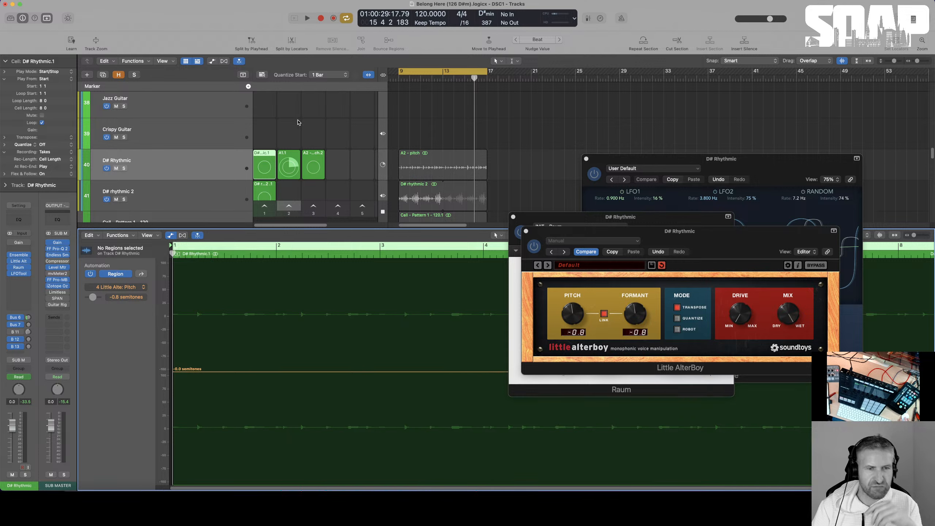
{"action": "mouse_move", "coordinate": [266, 172]}
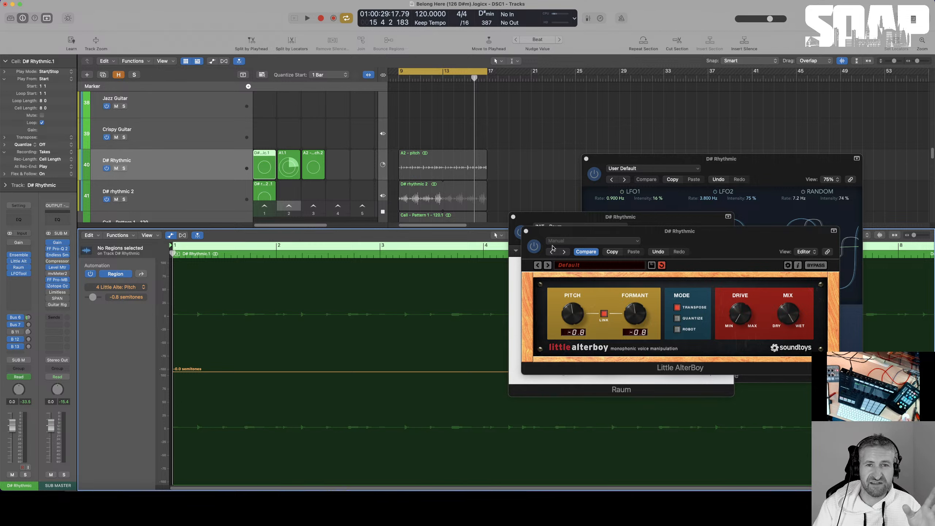
- Close the Little AlterBoy, Raum and Ensemble plug-in windows and the cell editor
{"action": "left_click", "coordinate": [526, 232]}
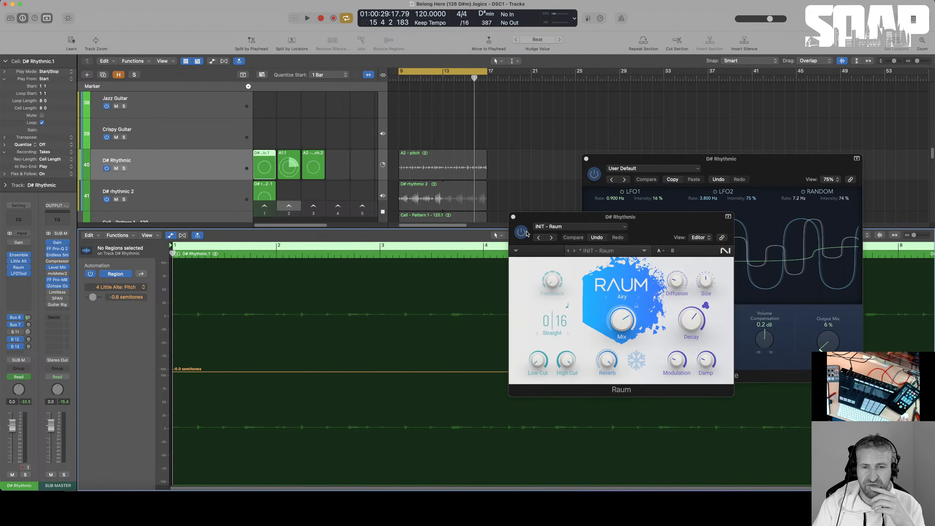
{"action": "left_click", "coordinate": [513, 216]}
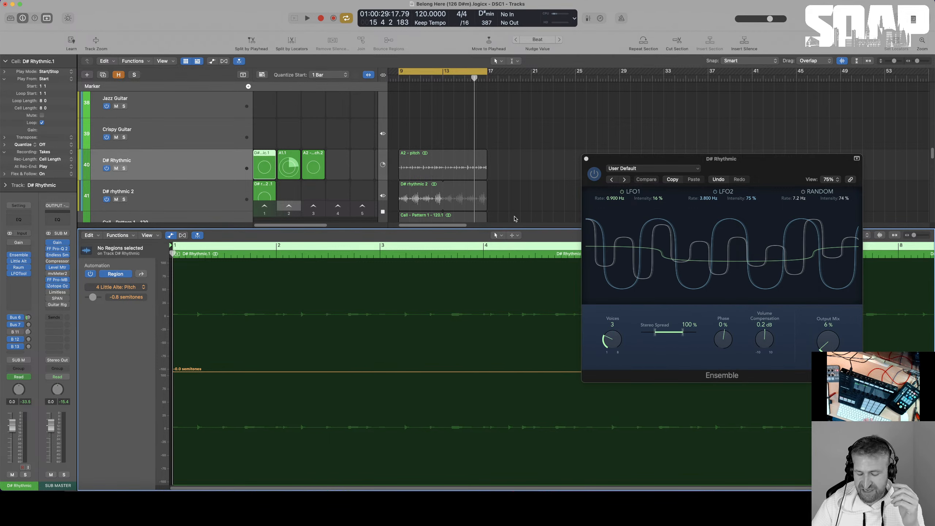
{"action": "key", "text": "p"}
{"action": "key", "text": "p"}
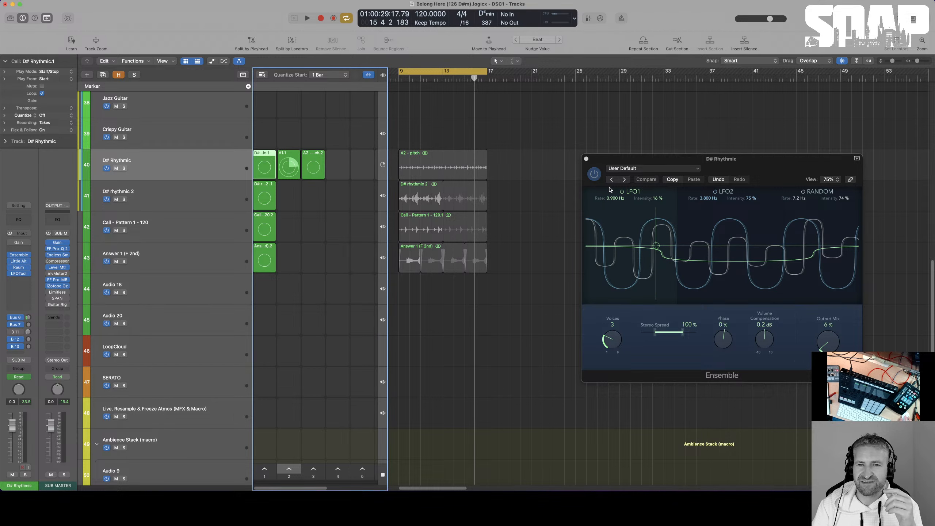
{"action": "left_click", "coordinate": [587, 160]}
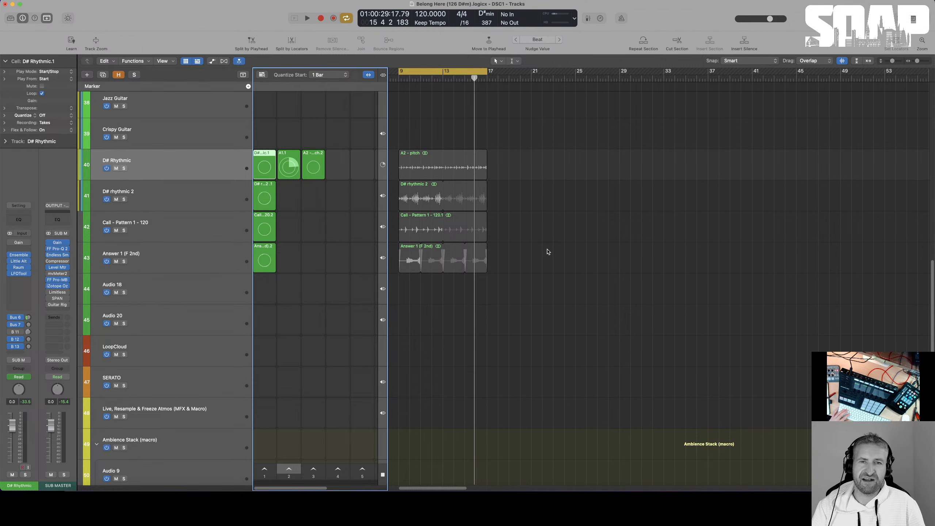
- Audition the D# rhythmic 2 cell in Live Loops, stop playback, and trigger the cell again
{"action": "key", "text": "super+Up"}
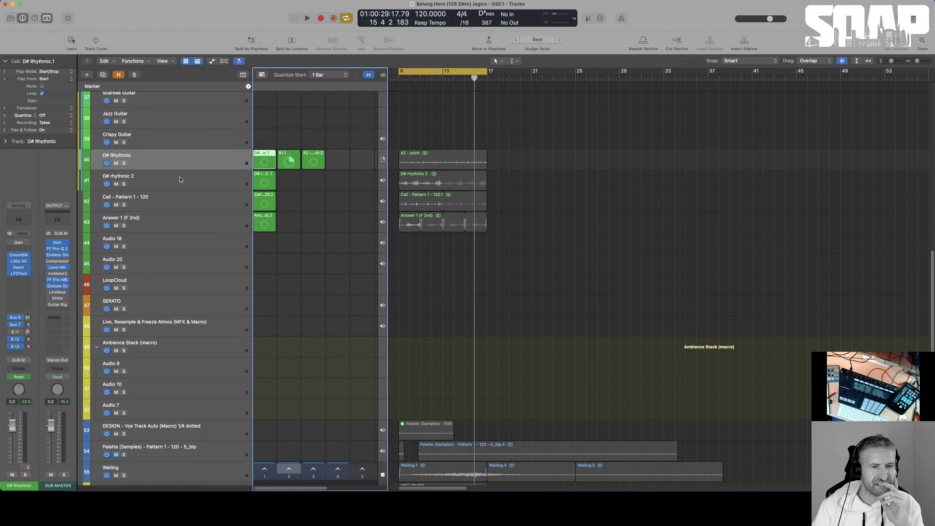
{"action": "scroll", "coordinate": [520, 227], "scroll_direction": "down", "scroll_amount": 3}
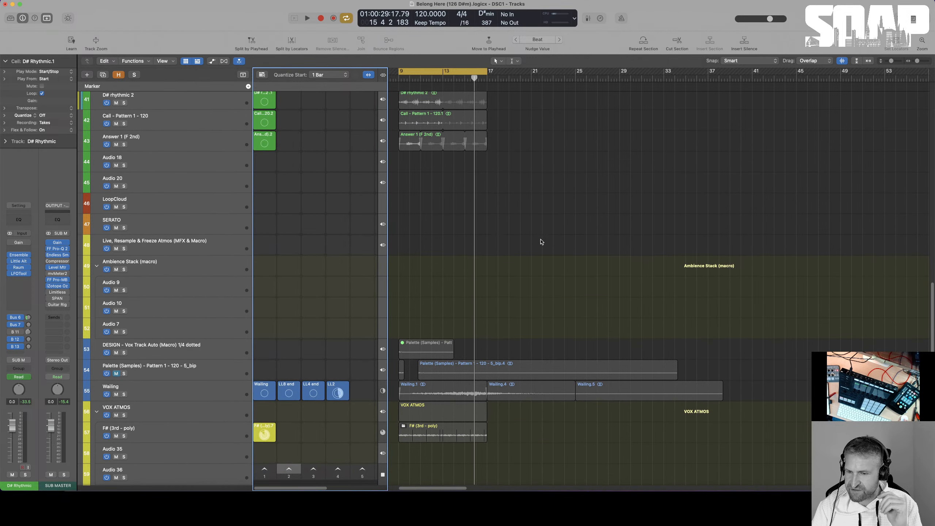
{"action": "scroll", "coordinate": [538, 235], "scroll_direction": "up", "scroll_amount": 8}
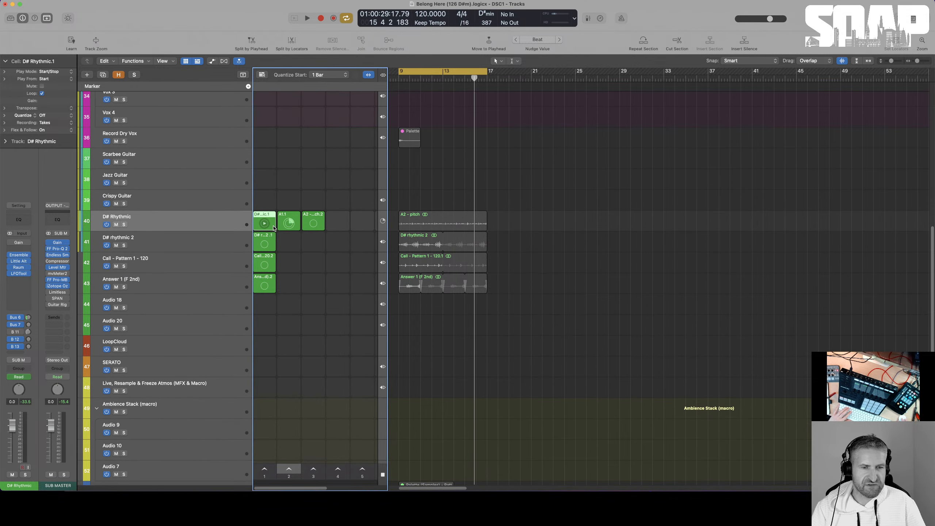
{"action": "left_click", "coordinate": [265, 245]}
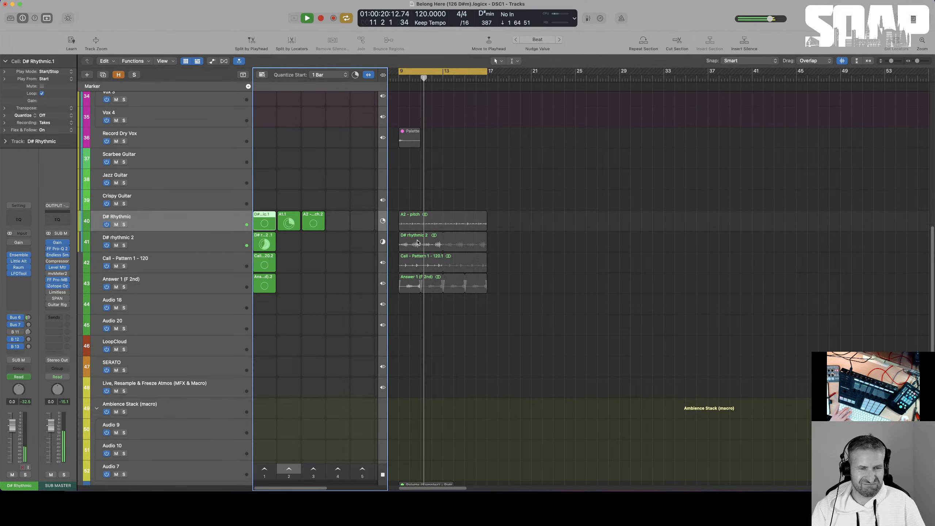
{"action": "key", "text": "space"}
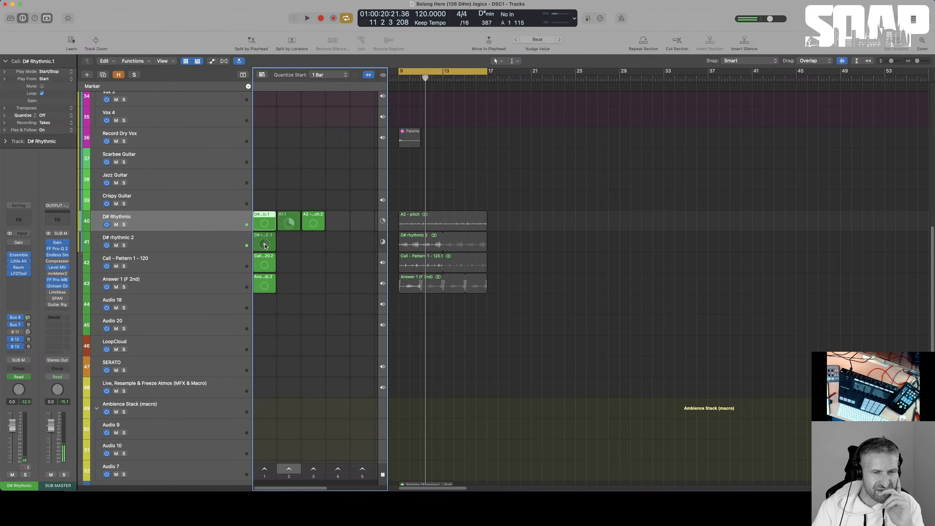
{"action": "left_click", "coordinate": [263, 244]}
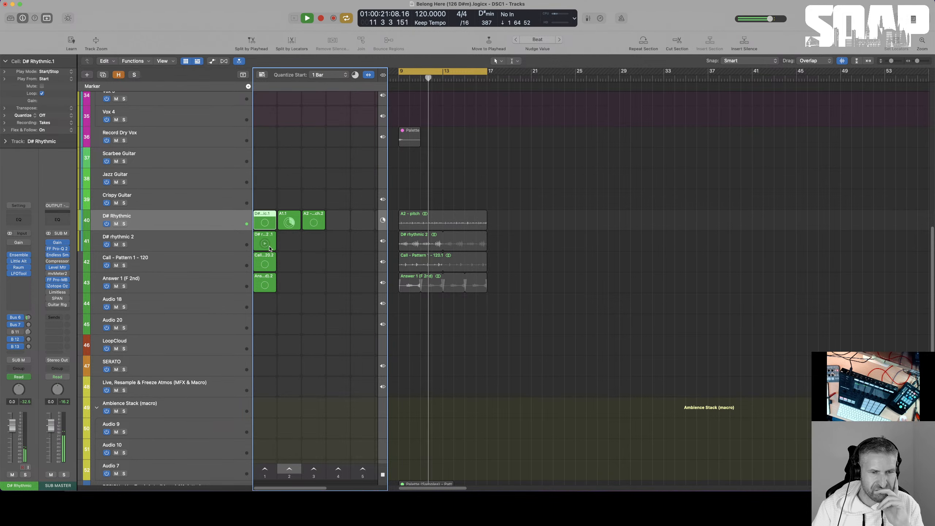
- Bring in the I know you vocal cell and switch the Wailing track to its LL4 end cell during playback
{"action": "scroll", "coordinate": [282, 281], "scroll_direction": "down", "scroll_amount": 10}
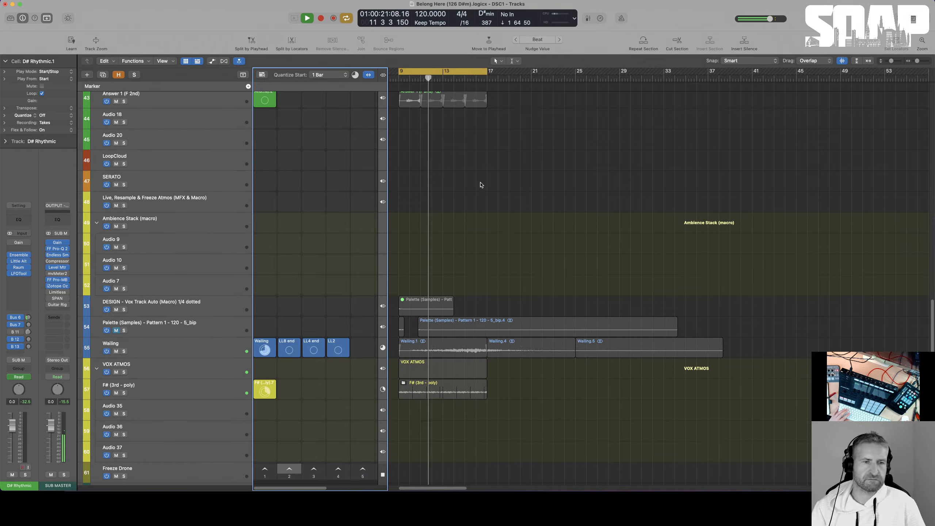
{"action": "scroll", "coordinate": [485, 192], "scroll_direction": "up", "scroll_amount": 10}
{"action": "scroll", "coordinate": [289, 226], "scroll_direction": "up", "scroll_amount": 1}
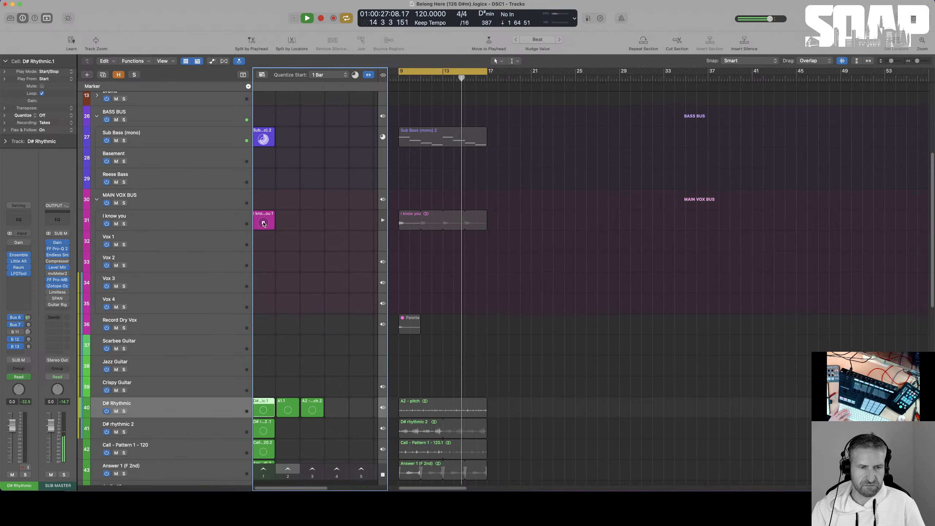
{"action": "scroll", "coordinate": [514, 269], "scroll_direction": "down", "scroll_amount": 7}
{"action": "scroll", "coordinate": [514, 269], "scroll_direction": "down", "scroll_amount": 4}
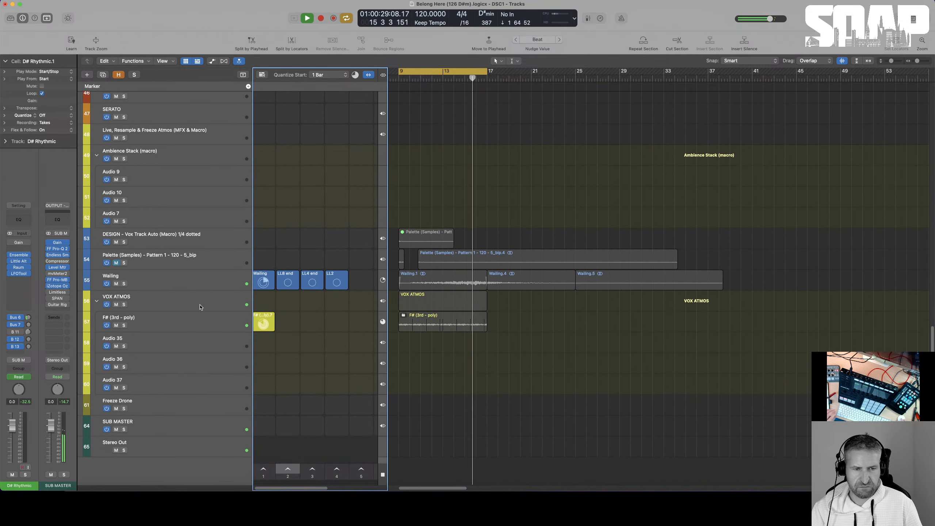
{"action": "left_click", "coordinate": [313, 283]}
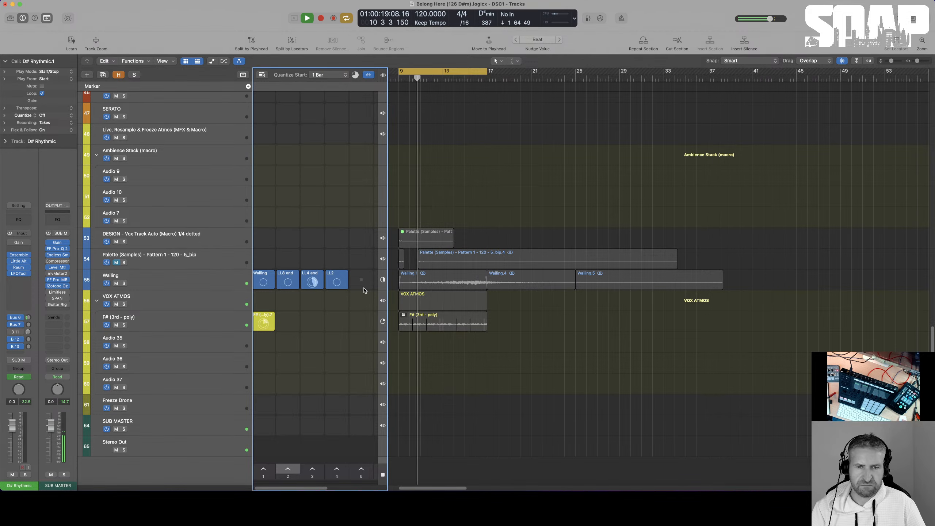
- Switch the I know you track from Live Loops to arrangement playback and select its region and track
{"action": "scroll", "coordinate": [466, 255], "scroll_direction": "up", "scroll_amount": 6}
{"action": "scroll", "coordinate": [479, 263], "scroll_direction": "up", "scroll_amount": 3}
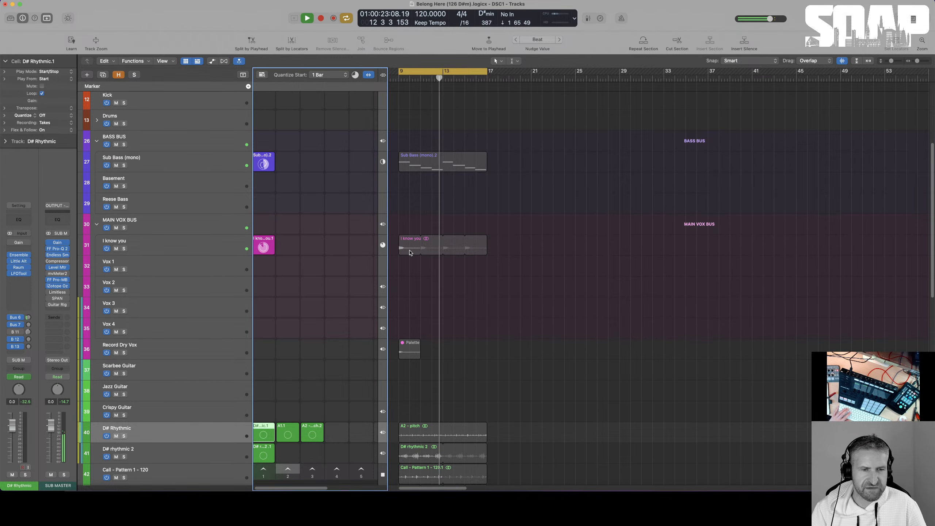
{"action": "left_click", "coordinate": [384, 246]}
{"action": "left_click", "coordinate": [384, 246]}
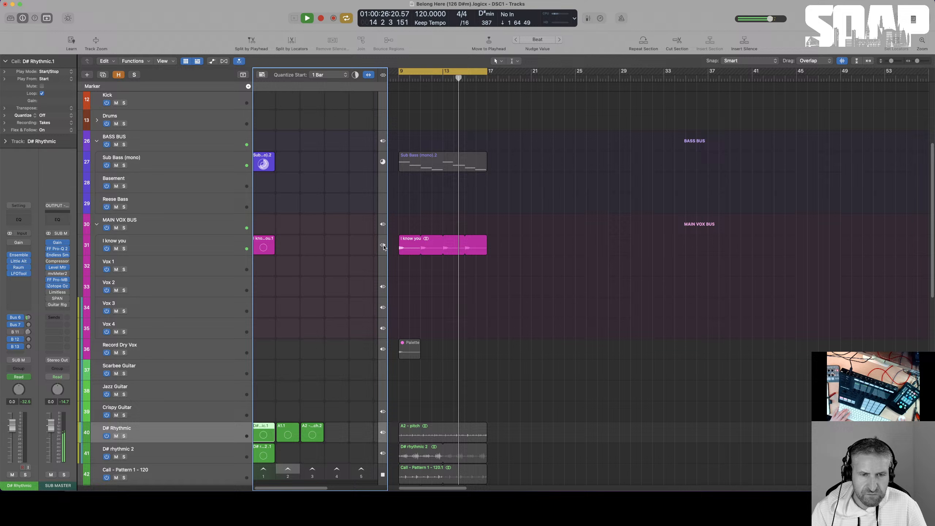
{"action": "left_click", "coordinate": [407, 245]}
{"action": "left_click", "coordinate": [140, 242]}
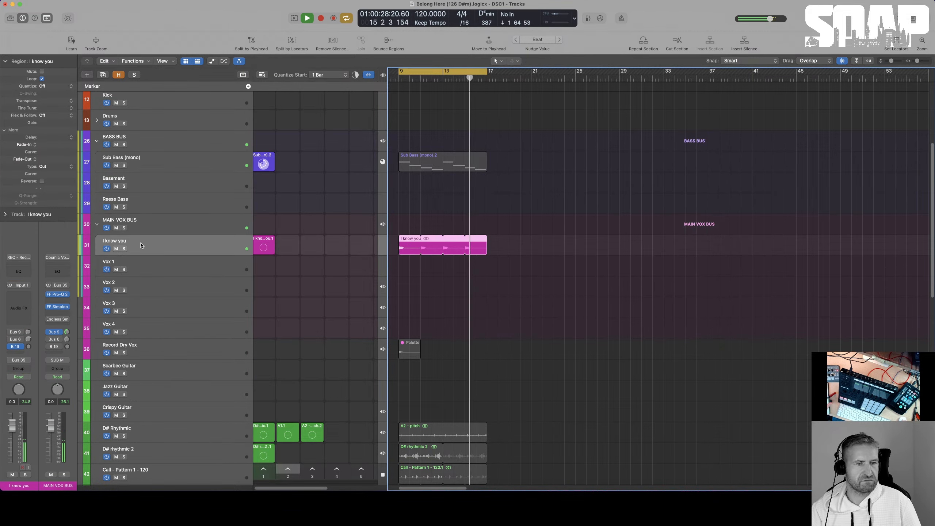
- Insert the Replika delay from the Favourites plug-ins on the I know you track
{"action": "left_click", "coordinate": [31, 303]}
{"action": "left_click", "coordinate": [31, 303]}
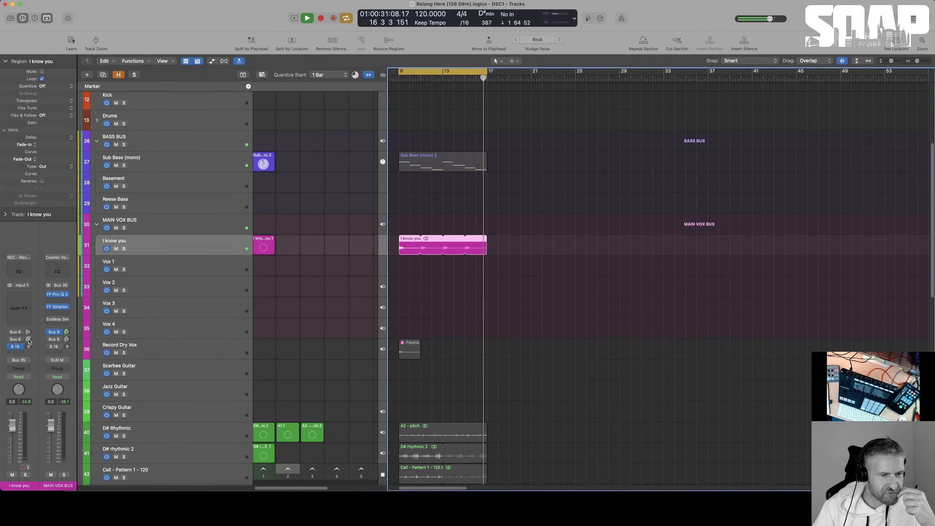
{"action": "left_click", "coordinate": [18, 308]}
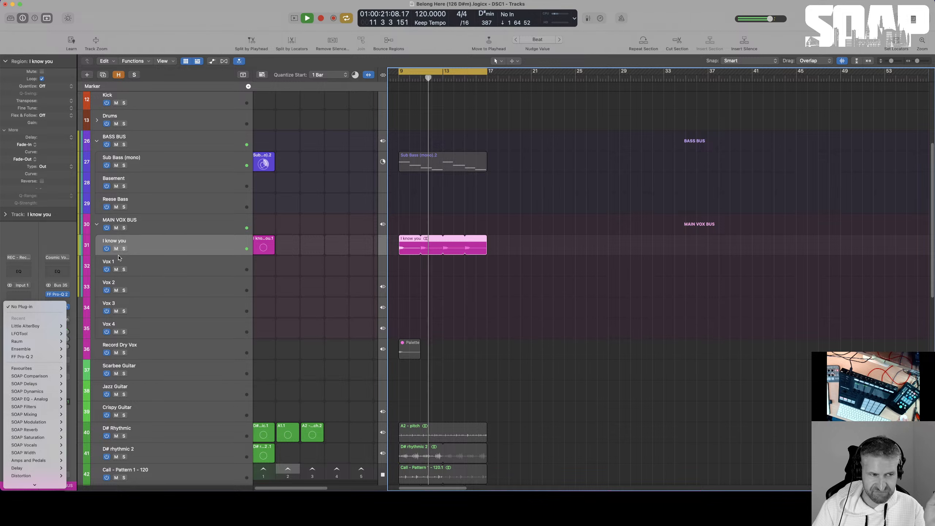
{"action": "key", "text": "space"}
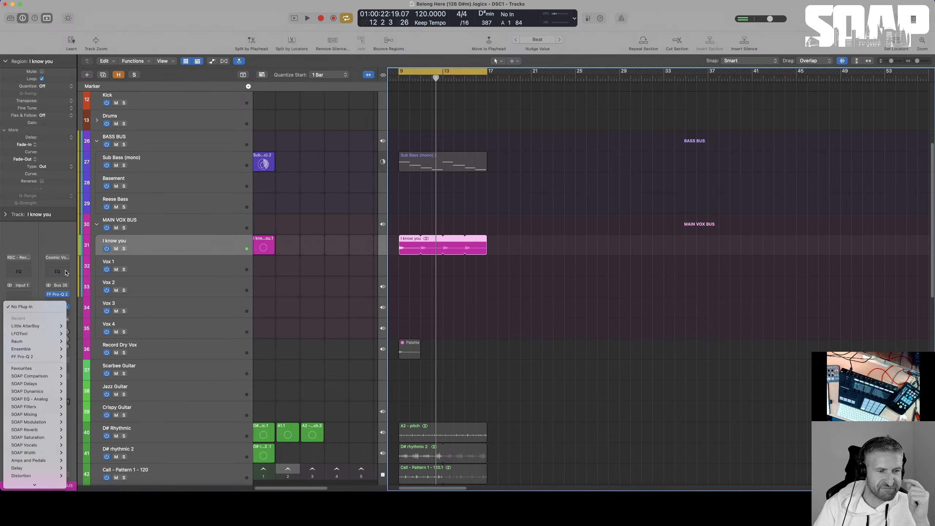
{"action": "mouse_move", "coordinate": [38, 329]}
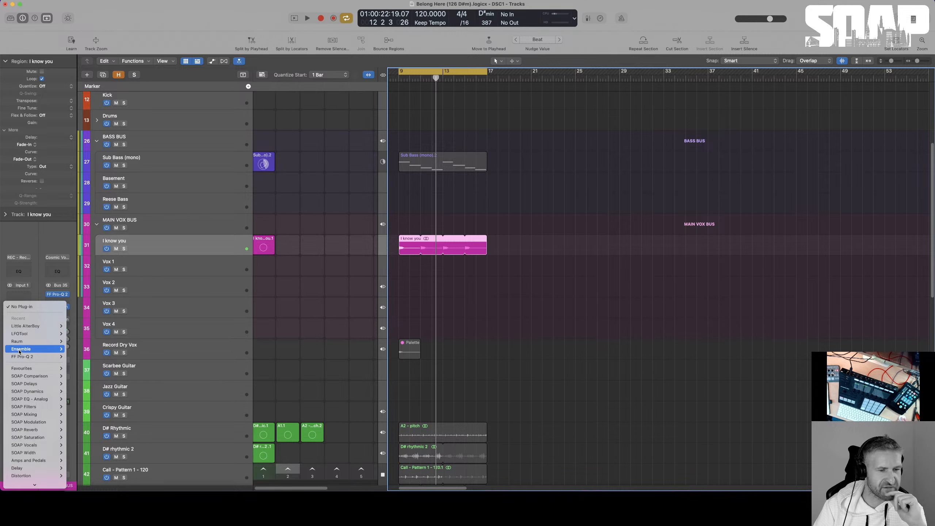
{"action": "mouse_move", "coordinate": [36, 370]}
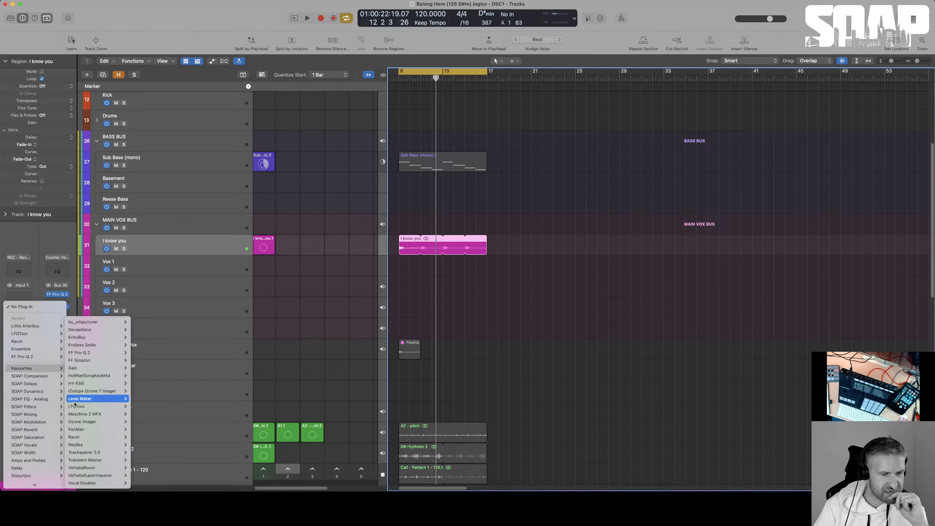
{"action": "mouse_move", "coordinate": [96, 444]}
{"action": "left_click", "coordinate": [139, 445]}
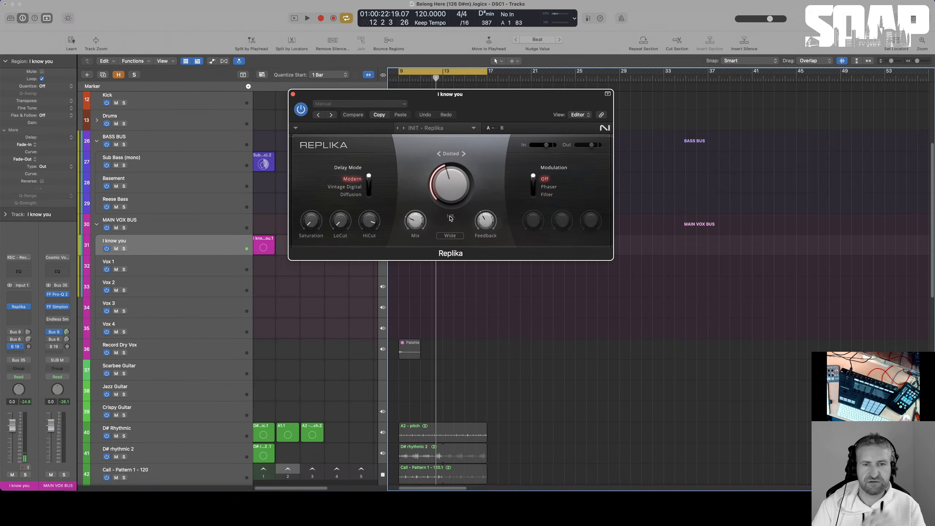
- Set Replika's Mix to 69% / 31% during playback and try to change the delay timing from Dotted
{"action": "key", "text": "space"}
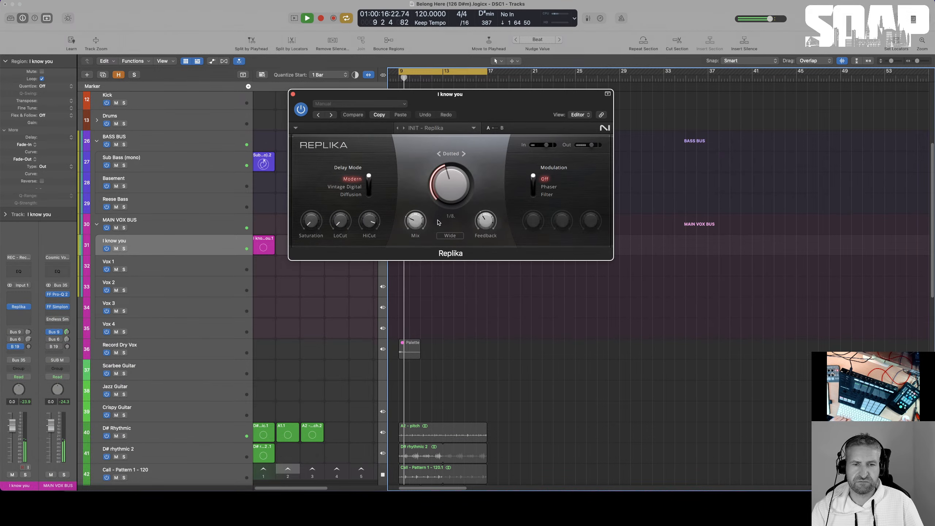
{"action": "mouse_move", "coordinate": [417, 222]}
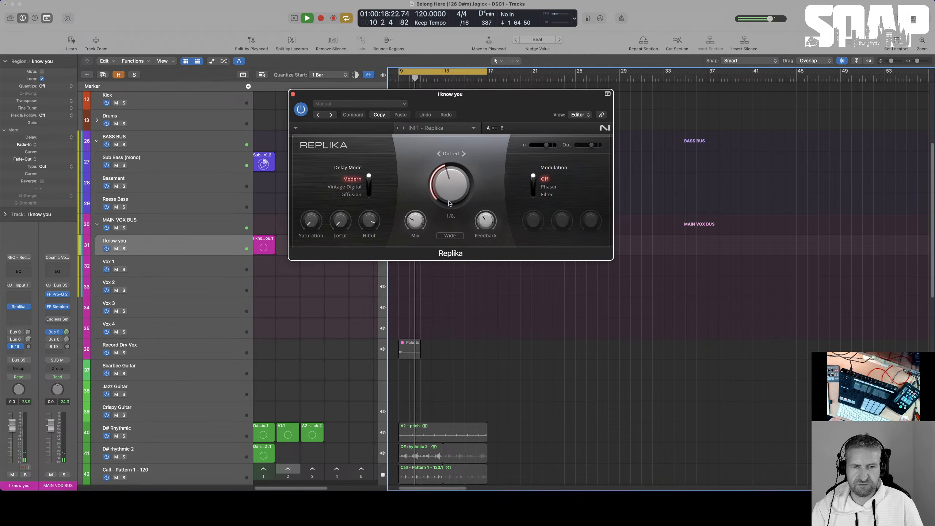
{"action": "left_click_drag", "start_coordinate": [427, 226], "coordinate": [427, 230]}
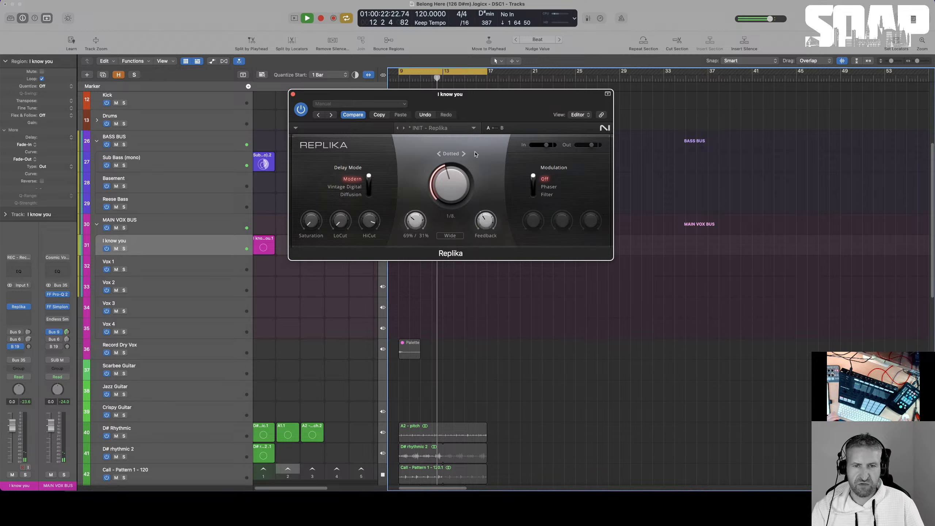
{"action": "left_click", "coordinate": [465, 154]}
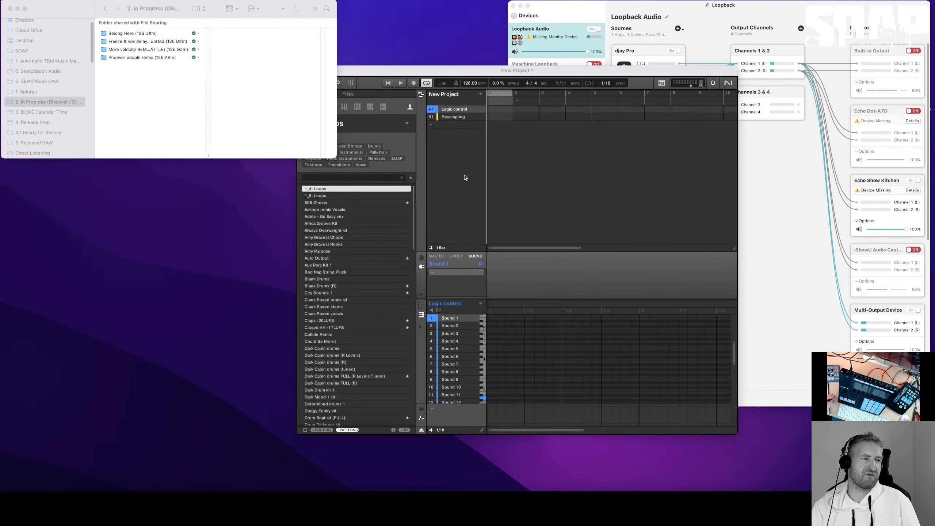
- Reopen Logic Pro with the auto-saved version of the recent project Belong Here (126 D#m) and raise the system volume
{"action": "left_click", "coordinate": [546, 275]}
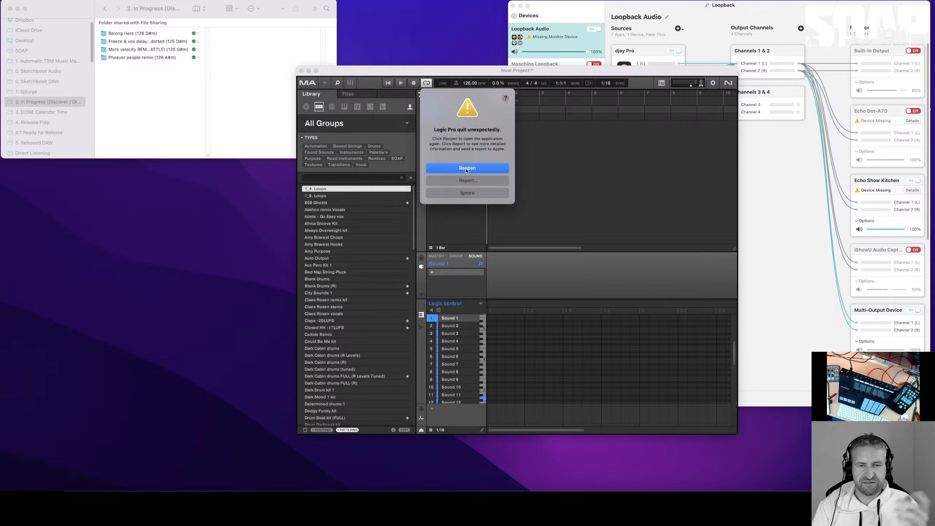
{"action": "left_click", "coordinate": [473, 169]}
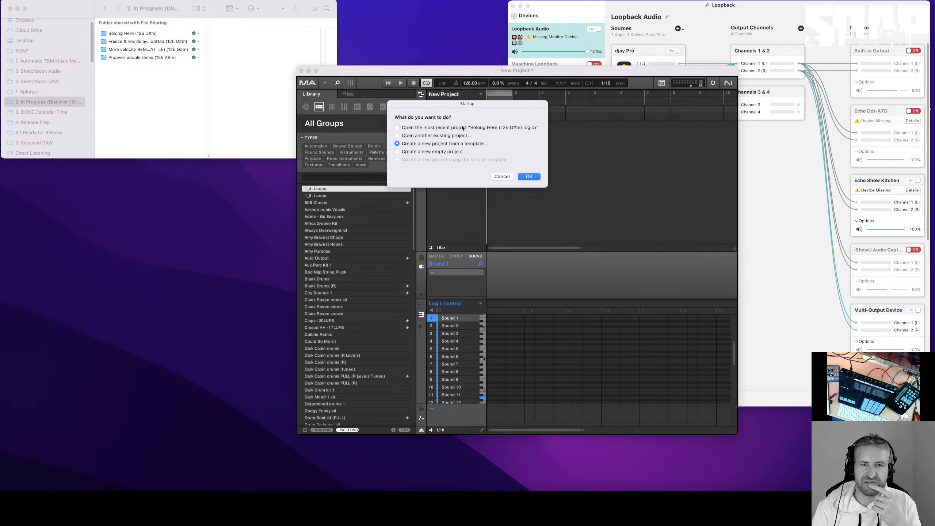
{"action": "left_click", "coordinate": [528, 177]}
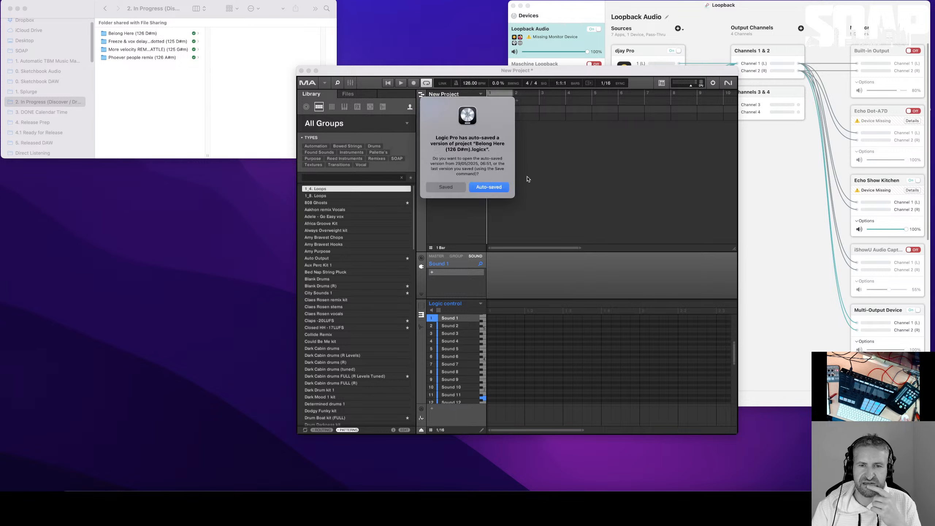
{"action": "left_click", "coordinate": [502, 187]}
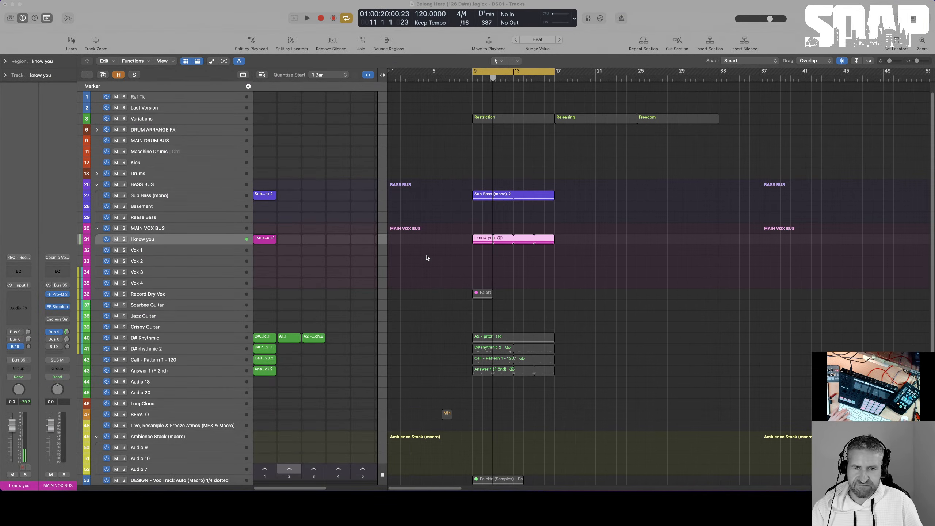
{"action": "left_click", "coordinate": [449, 225]}
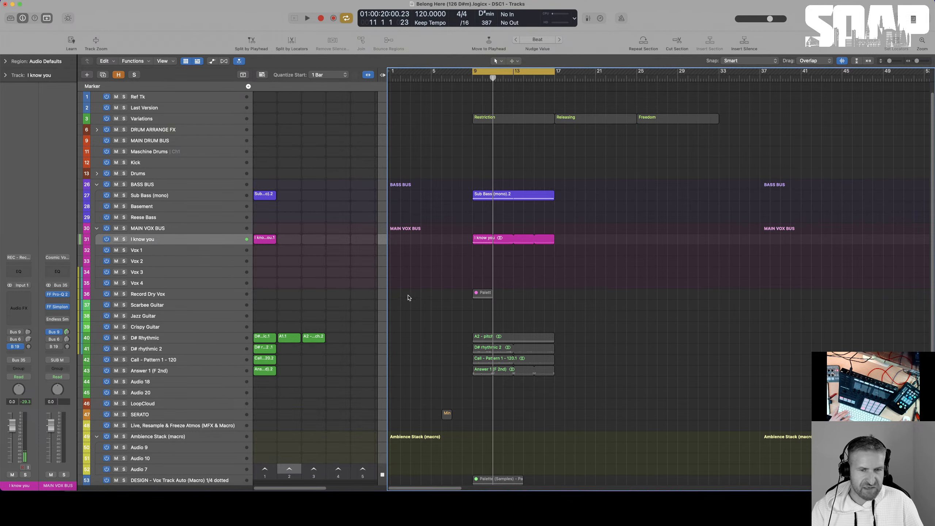
{"action": "key", "text": "XF86AudioRaiseVolume"}
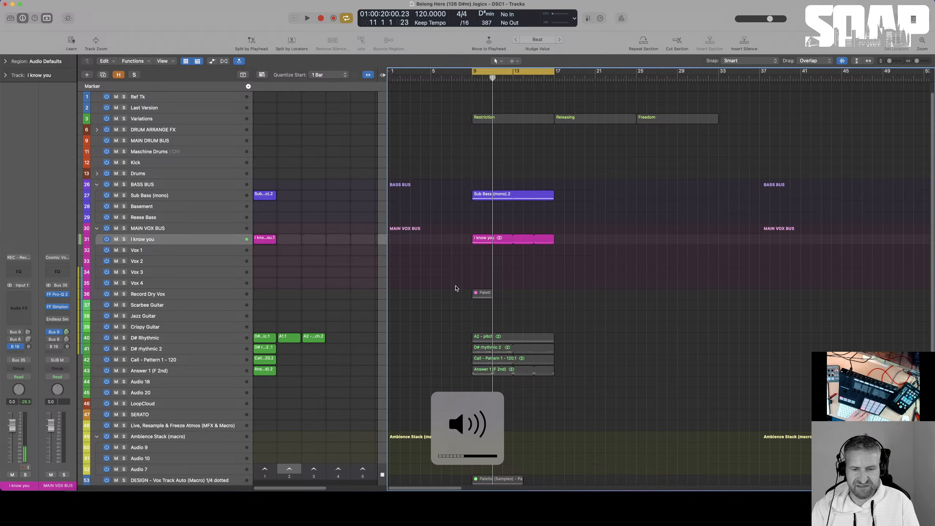
- Audition the arrangement, open the Maschine 2 instrument on the Maschine Drums track and move its window clear of the regions
{"action": "key", "text": "space"}
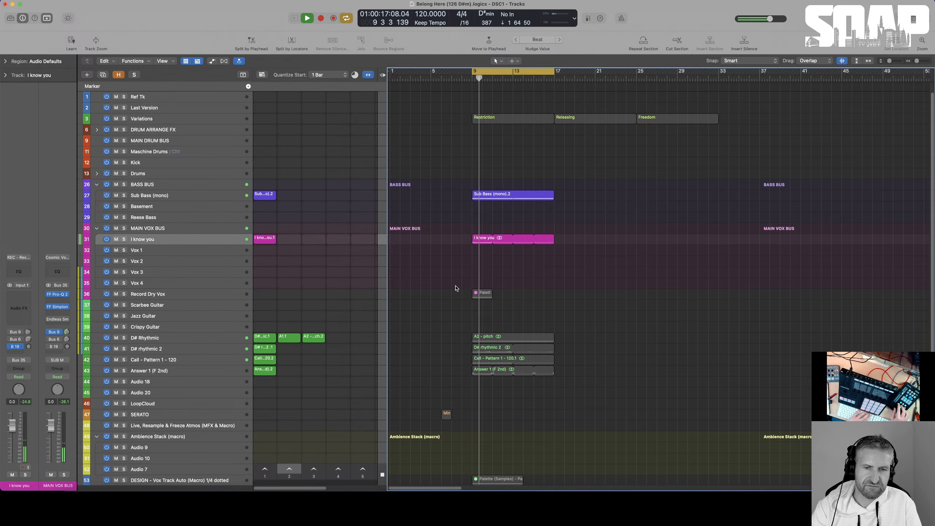
{"action": "key", "text": "space"}
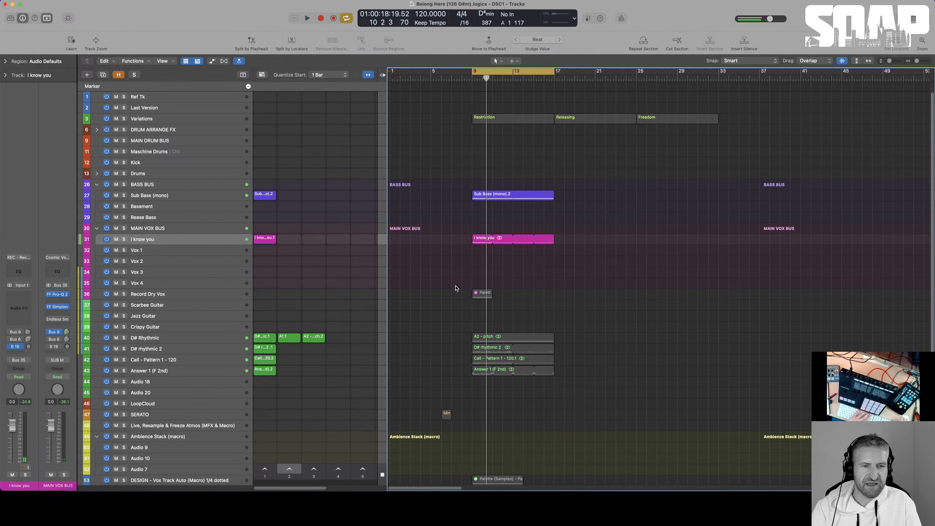
{"action": "left_click", "coordinate": [163, 154]}
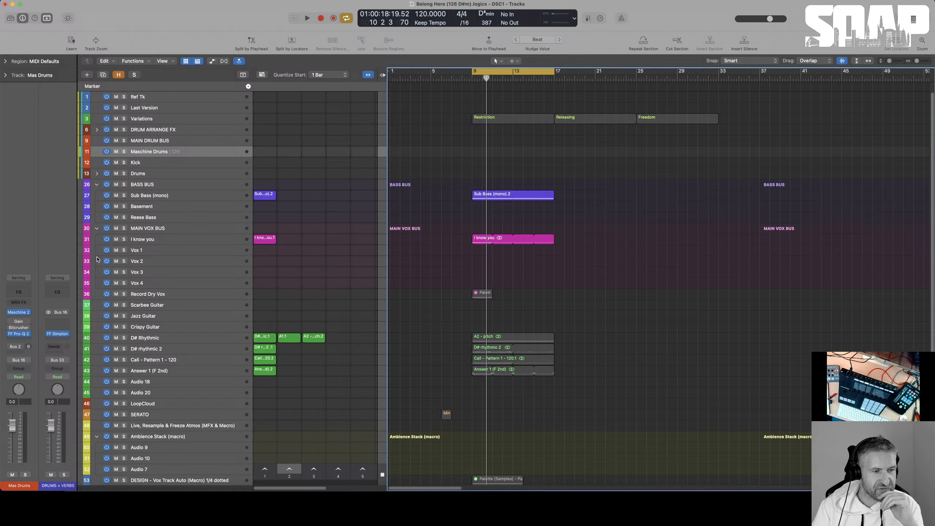
{"action": "left_click", "coordinate": [20, 313]}
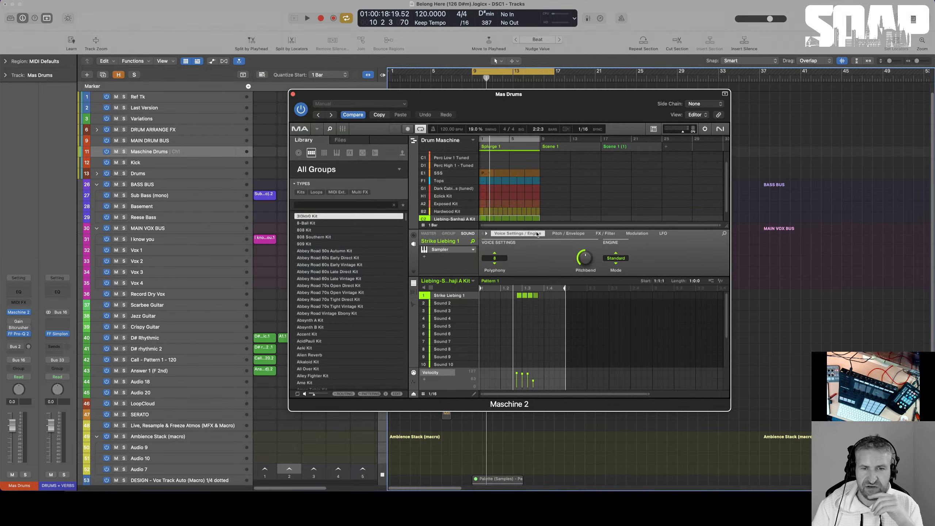
{"action": "key", "text": "space"}
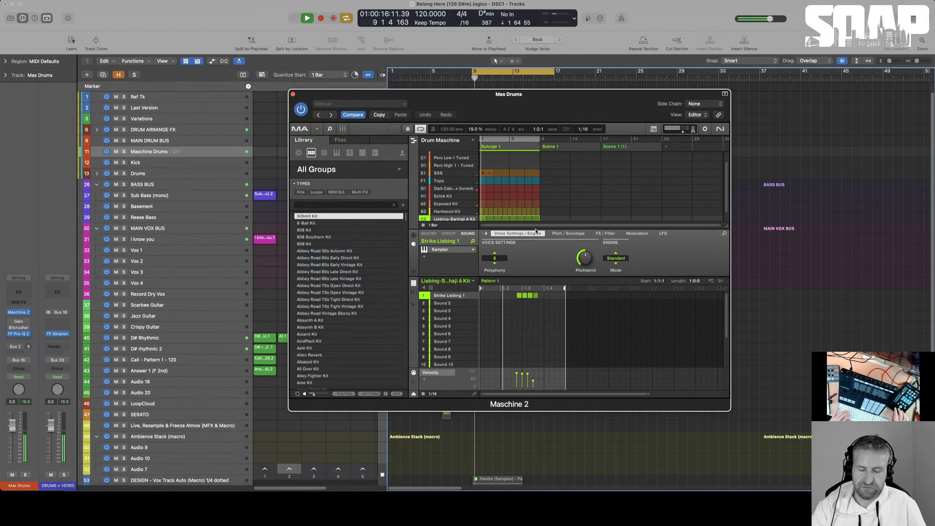
{"action": "key", "text": "XF86AudioRaiseVolume"}
{"action": "left_click_drag", "start_coordinate": [326, 94], "coordinate": [513, 79]}
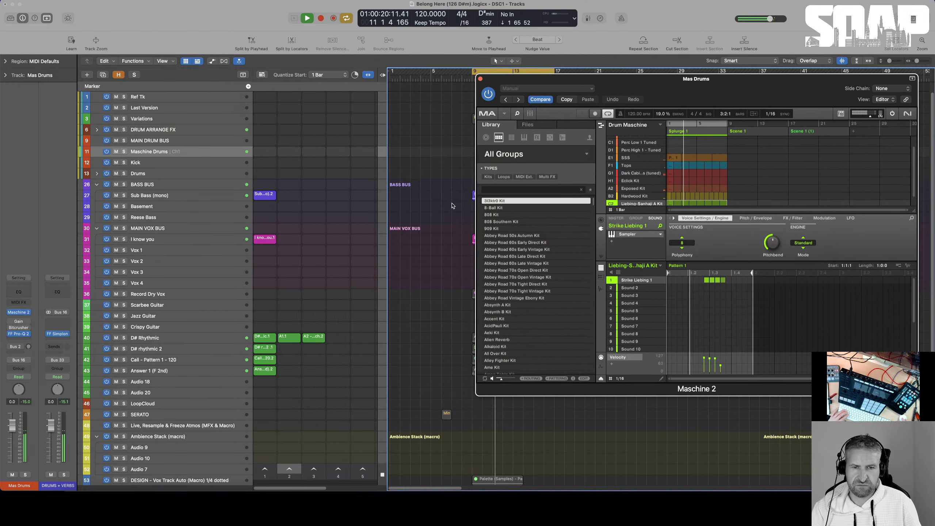
- Launch Live Loops scene 3 and audition it together with the Maschine drums
{"action": "key", "text": "super+Left"}
{"action": "scroll", "coordinate": [449, 205], "scroll_direction": "right", "scroll_amount": 3}
{"action": "scroll", "coordinate": [448, 205], "scroll_direction": "left", "scroll_amount": 2}
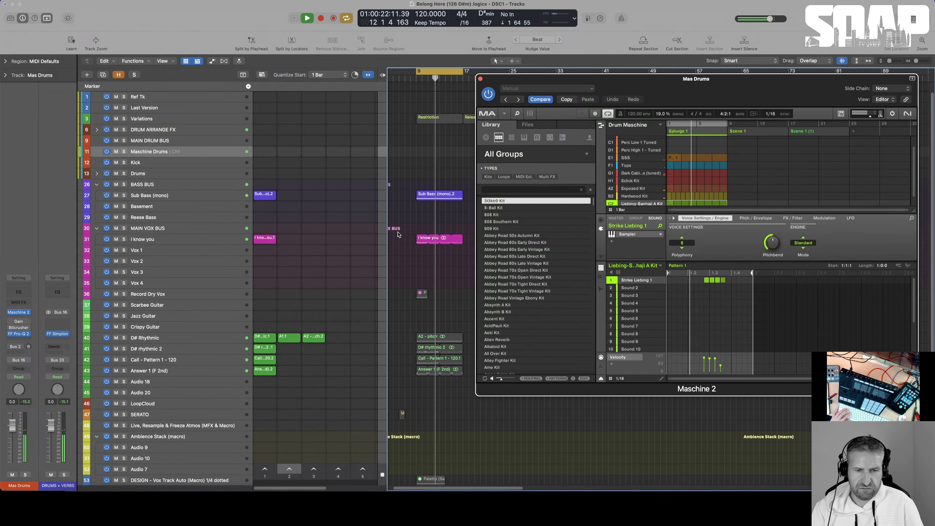
{"action": "scroll", "coordinate": [416, 289], "scroll_direction": "down", "scroll_amount": 8}
{"action": "scroll", "coordinate": [416, 289], "scroll_direction": "up", "scroll_amount": 3}
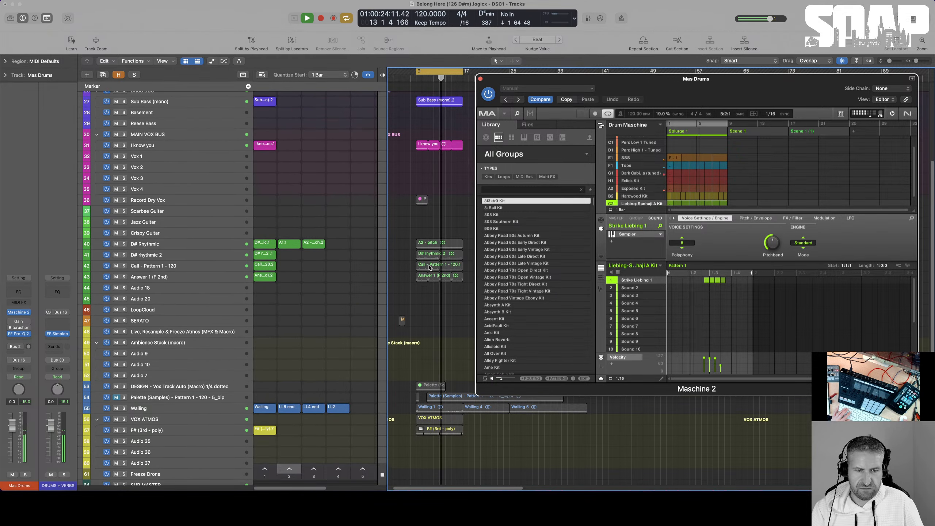
{"action": "key", "text": "space"}
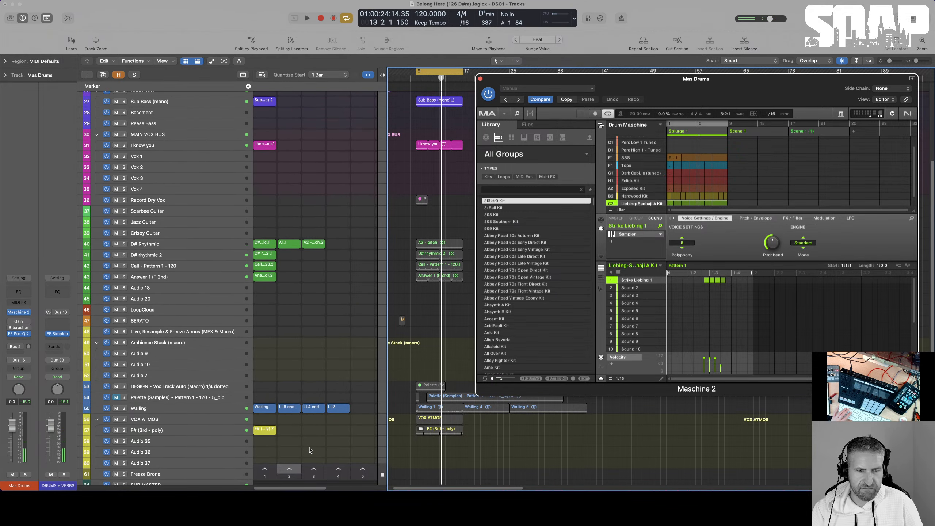
{"action": "left_click", "coordinate": [313, 472]}
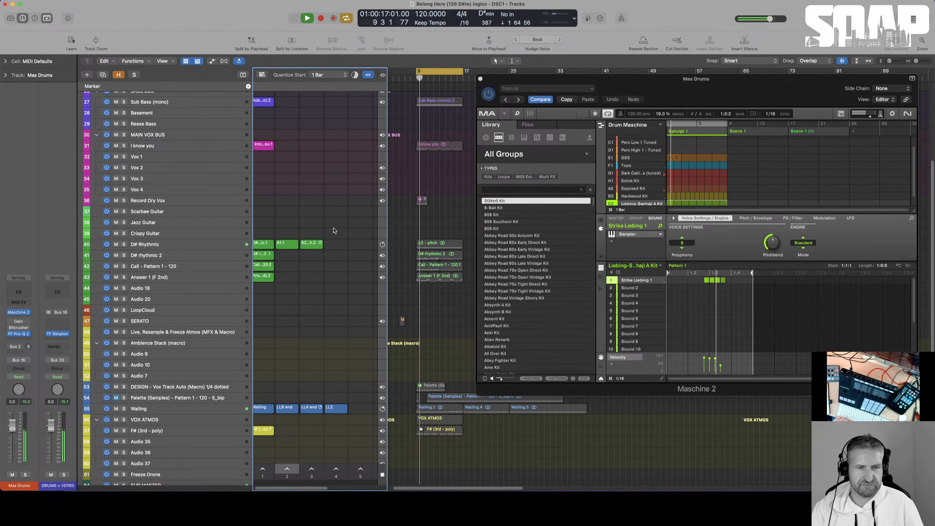
{"action": "scroll", "coordinate": [332, 231], "scroll_direction": "up", "scroll_amount": 3}
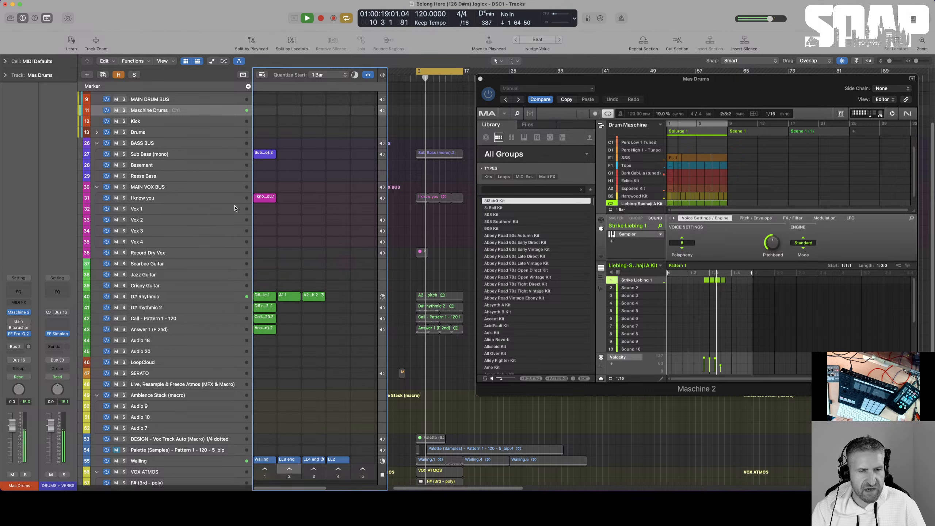
{"action": "key", "text": "space"}
{"action": "scroll", "coordinate": [384, 201], "scroll_direction": "right", "scroll_amount": 1}
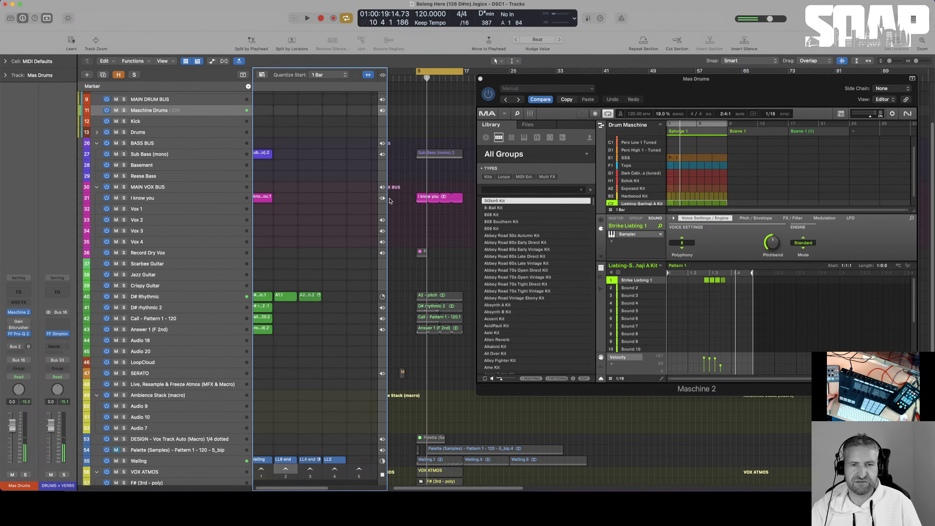
- Insert a stereo Replika delay on the I know you track
{"action": "left_click", "coordinate": [164, 201]}
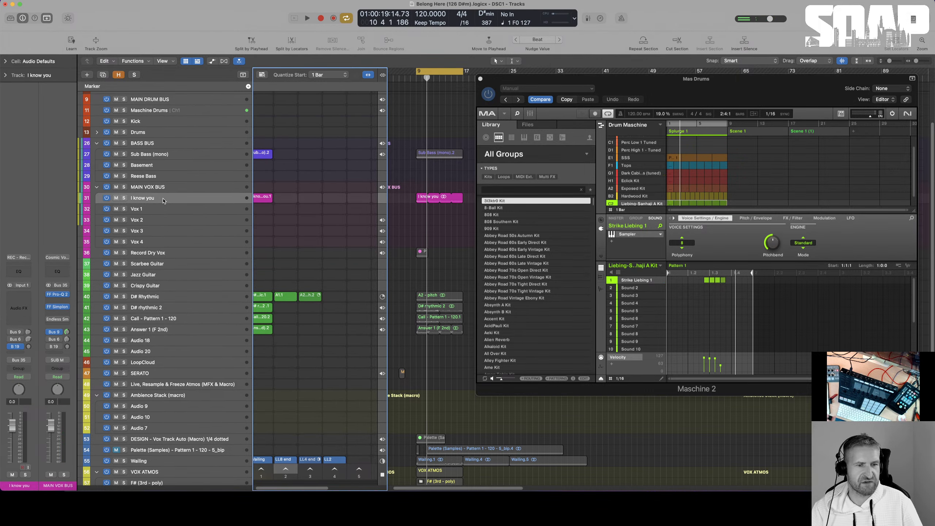
{"action": "left_click", "coordinate": [18, 306]}
{"action": "mouse_move", "coordinate": [41, 342]}
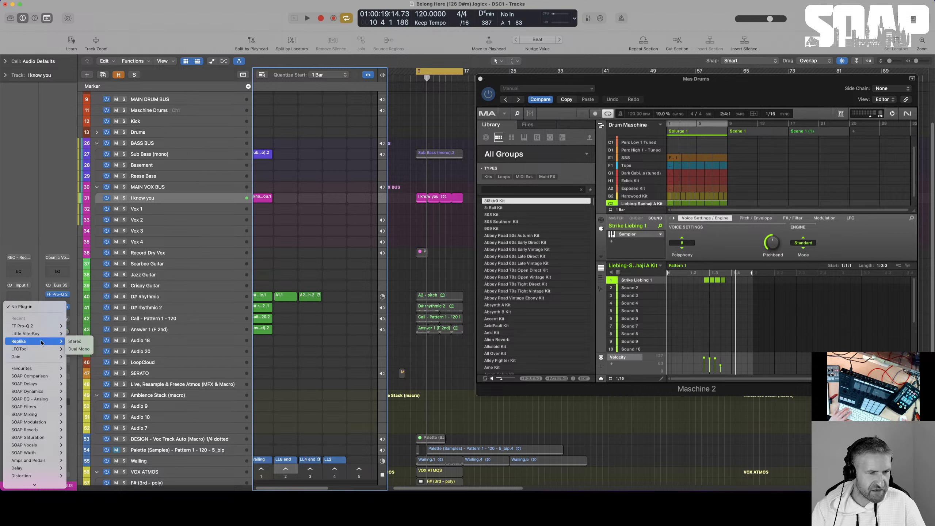
{"action": "left_click", "coordinate": [83, 342]}
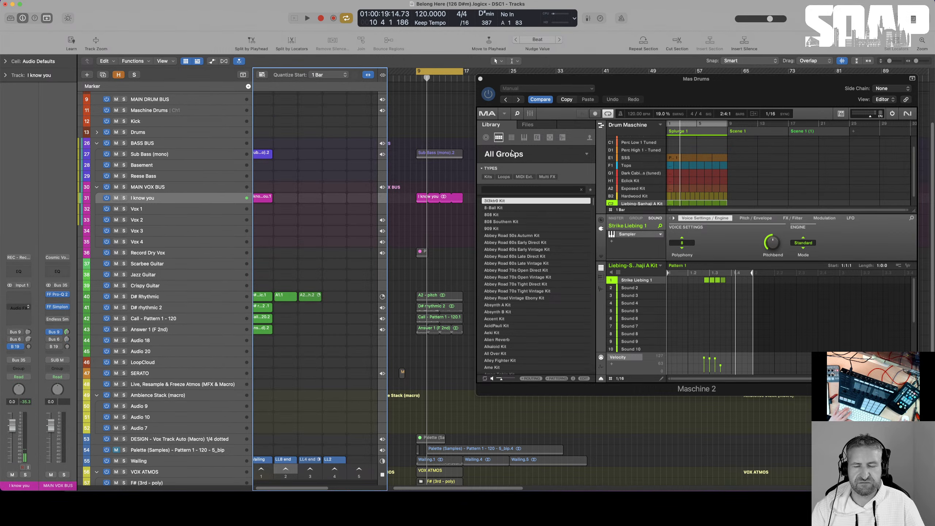
- Set Replika's delay timing to Straight and audition it
{"action": "left_click", "coordinate": [458, 154]}
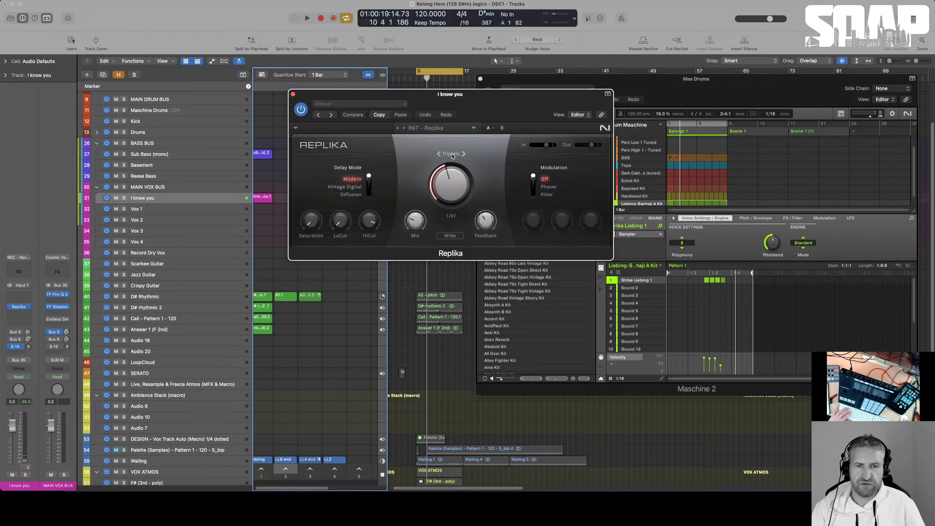
{"action": "left_click", "coordinate": [454, 155]}
{"action": "key", "text": "space"}
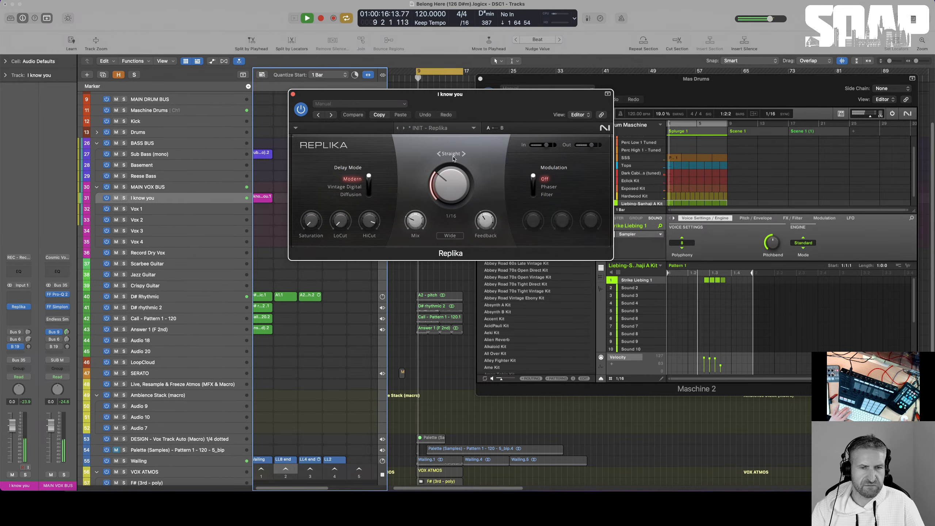
{"action": "key", "text": "space"}
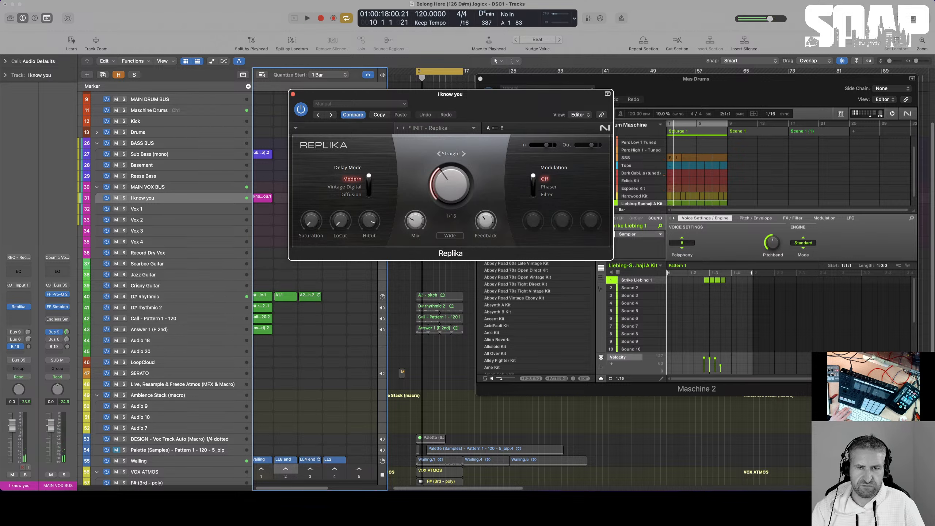
- Set Replika's delay time to 1/4 and its Mix to 72% / 28% during playback
{"action": "left_click_drag", "start_coordinate": [451, 184], "coordinate": [451, 179]}
{"action": "key", "text": "space"}
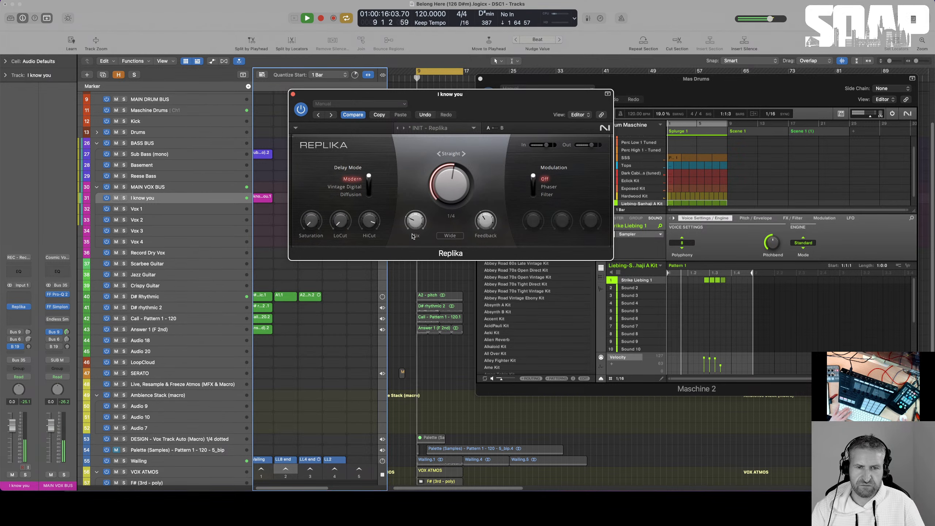
{"action": "left_click_drag", "start_coordinate": [414, 221], "coordinate": [414, 219]}
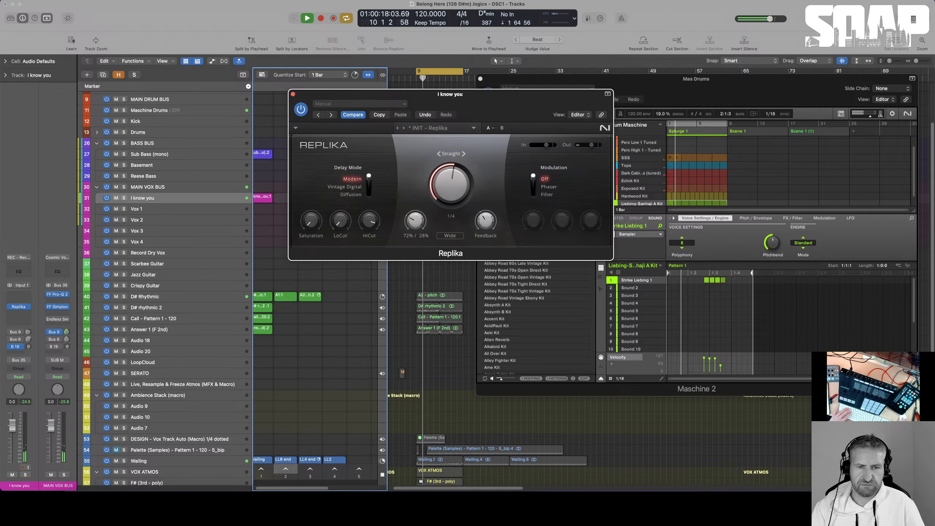
{"action": "key", "text": "XF86AudioRaiseVolume"}
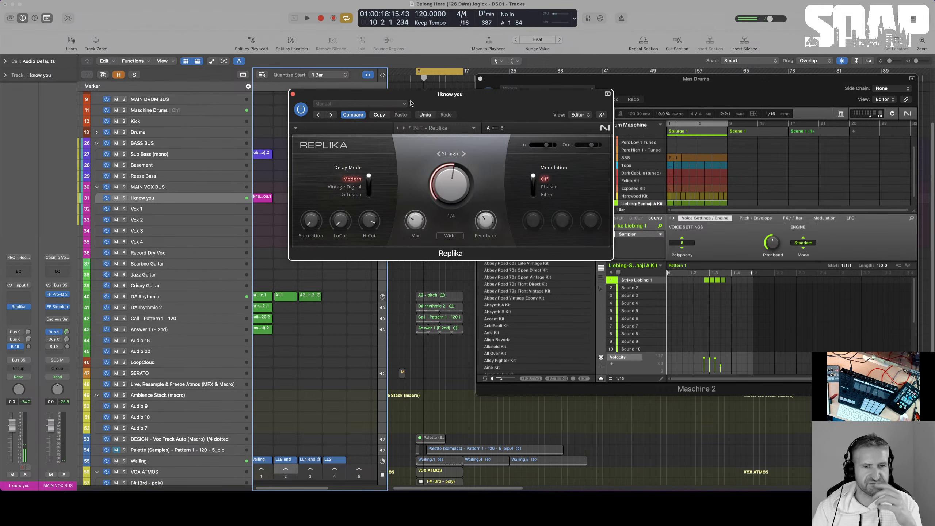
- Move the Replika window aside and convert the loops of the I know you arrangement region into separate regions
{"action": "left_click_drag", "start_coordinate": [433, 101], "coordinate": [633, 123]}
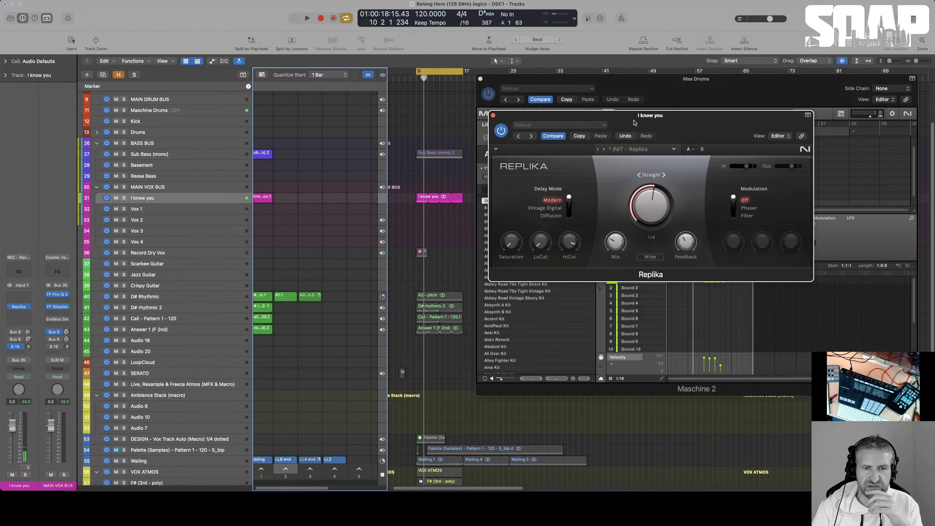
{"action": "scroll", "coordinate": [295, 209], "scroll_direction": "left", "scroll_amount": 1}
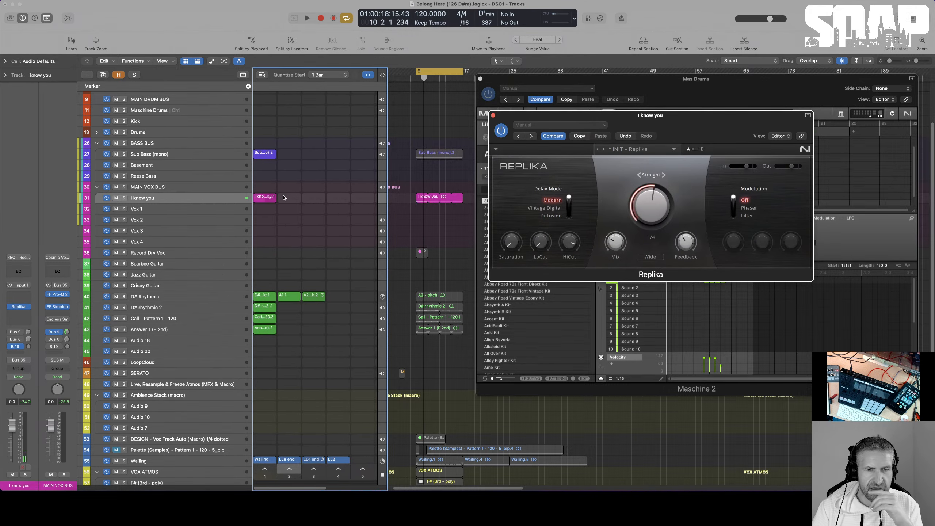
{"action": "left_click", "coordinate": [422, 202]}
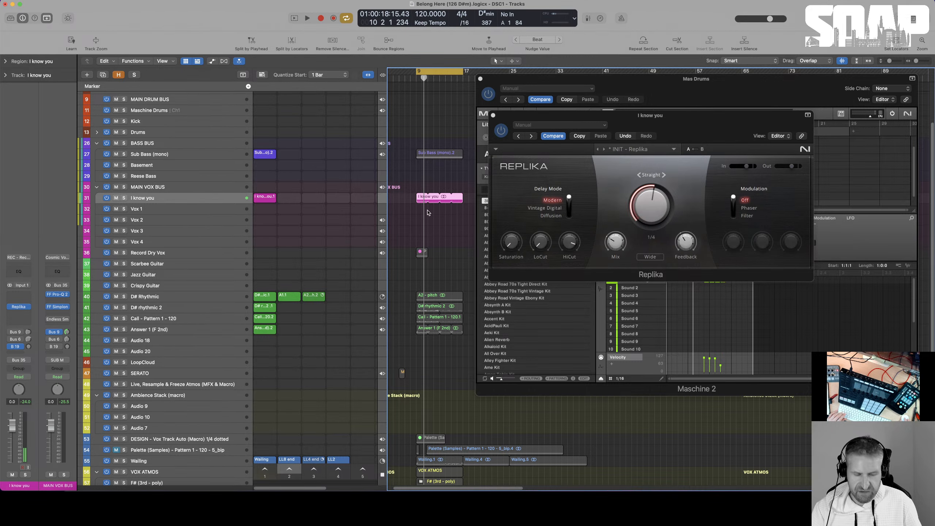
{"action": "scroll", "coordinate": [428, 210], "scroll_direction": "up", "scroll_amount": 5}
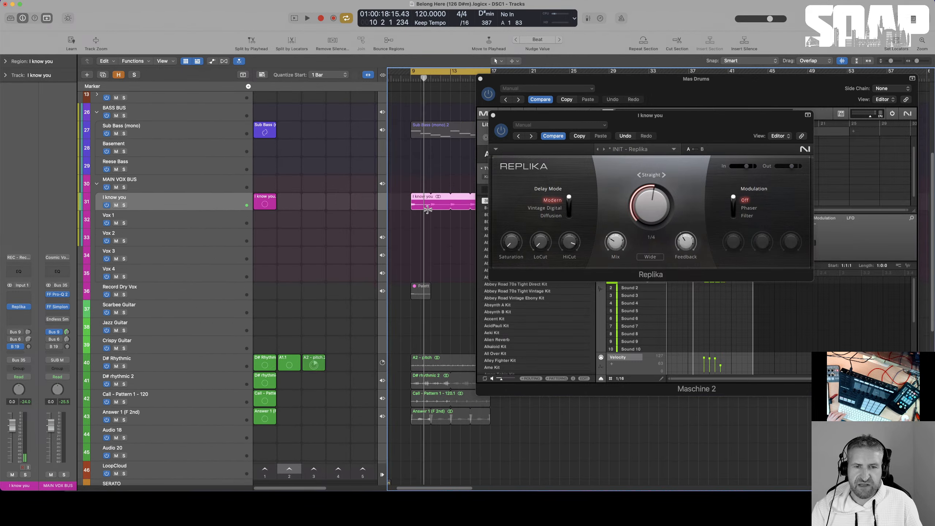
{"action": "scroll", "coordinate": [427, 221], "scroll_direction": "left", "scroll_amount": 4}
{"action": "scroll", "coordinate": [428, 222], "scroll_direction": "left", "scroll_amount": 1}
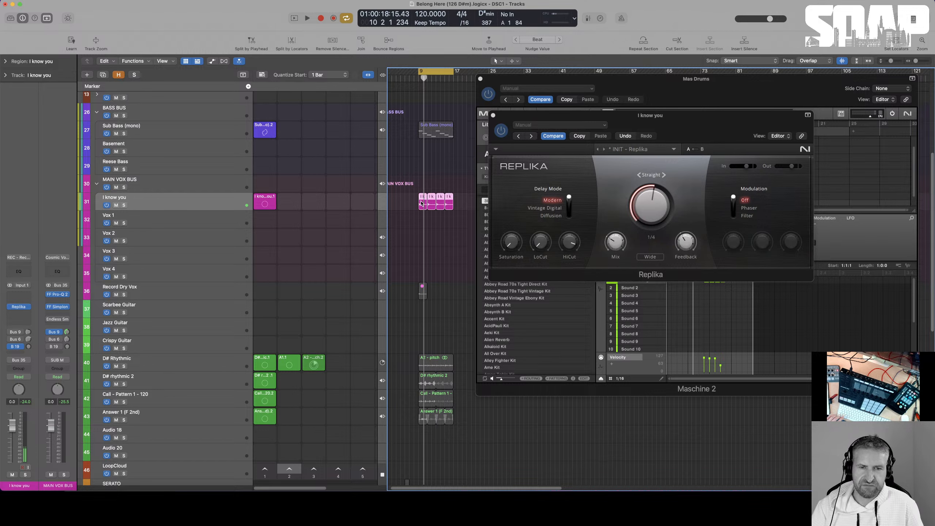
- Merge the four I know you regions with the Glue tool, restore the Pointer tool and select the merged region
{"action": "key", "text": "t"}
{"action": "left_click", "coordinate": [467, 272]}
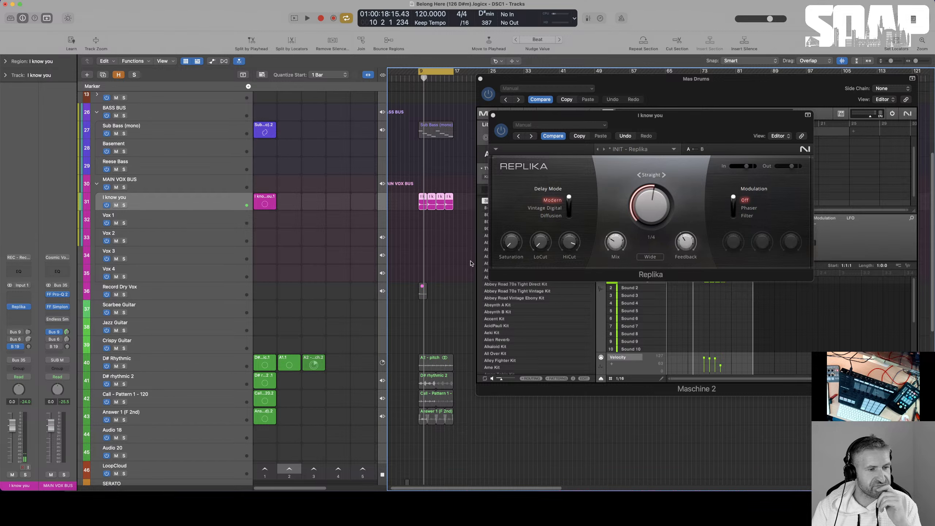
{"action": "left_click", "coordinate": [435, 207]}
{"action": "left_click", "coordinate": [486, 169]}
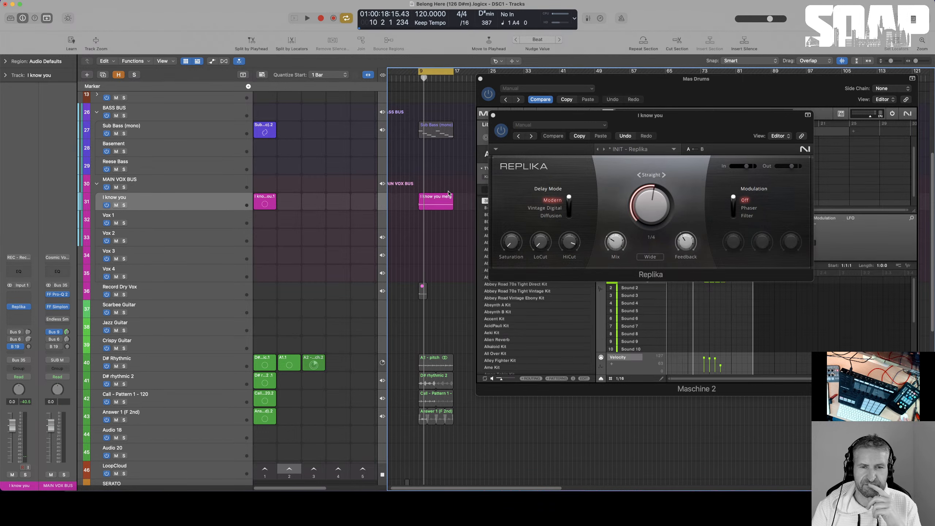
{"action": "right_click", "coordinate": [435, 223]}
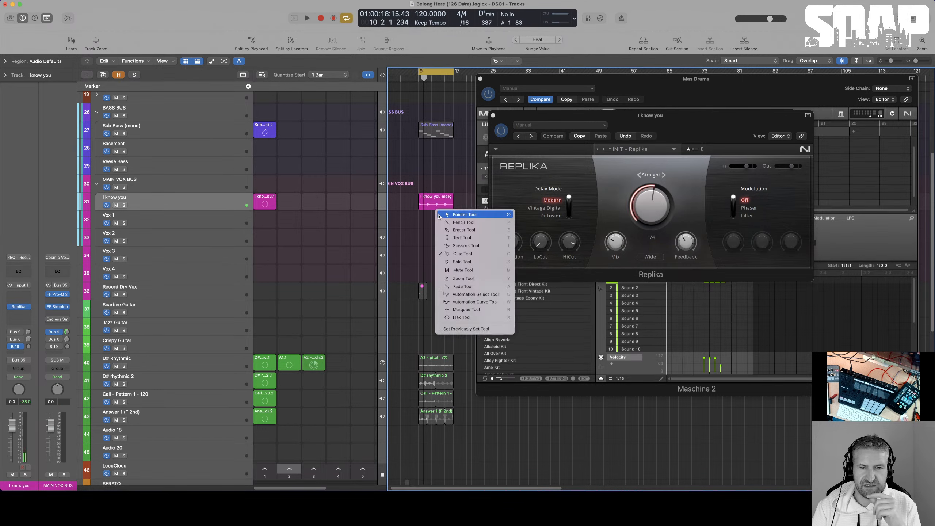
{"action": "left_click", "coordinate": [437, 204]}
{"action": "key", "text": "space"}
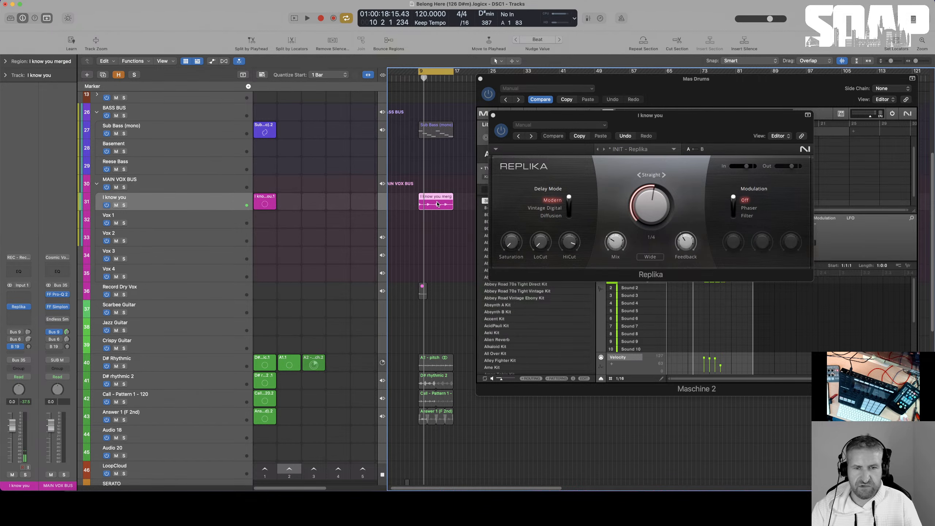
- Show region automation on the I know you track, add Replika Mix automation at 100% / 0%, and switch the track to track automation
{"action": "key", "text": "a"}
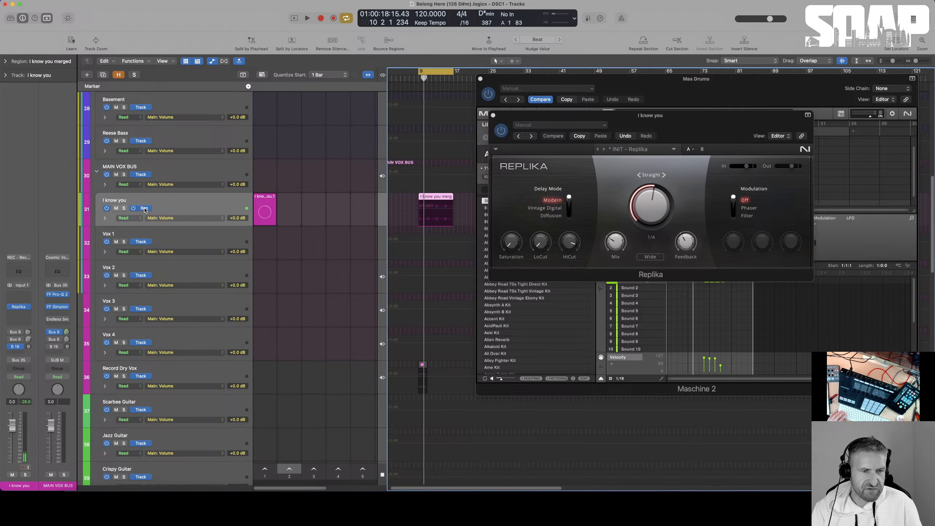
{"action": "scroll", "coordinate": [447, 206], "scroll_direction": "up", "scroll_amount": 5}
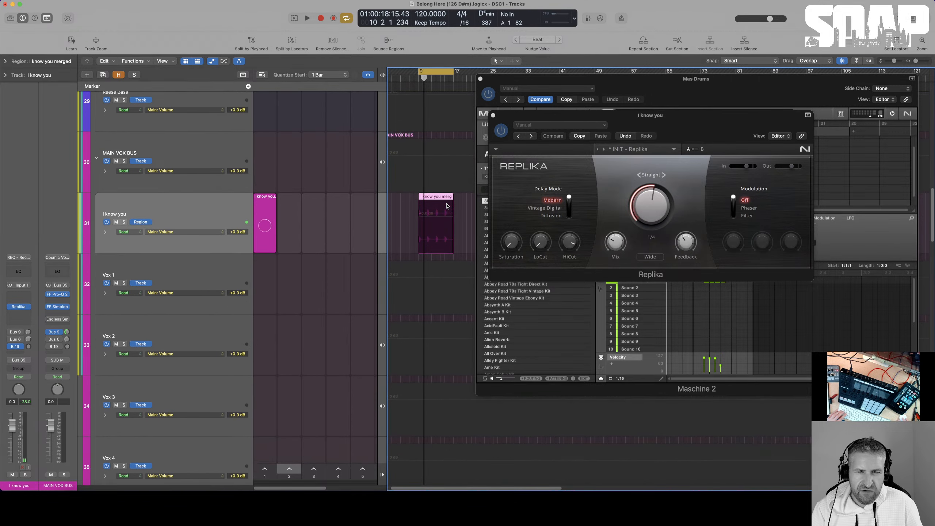
{"action": "left_click", "coordinate": [616, 247]}
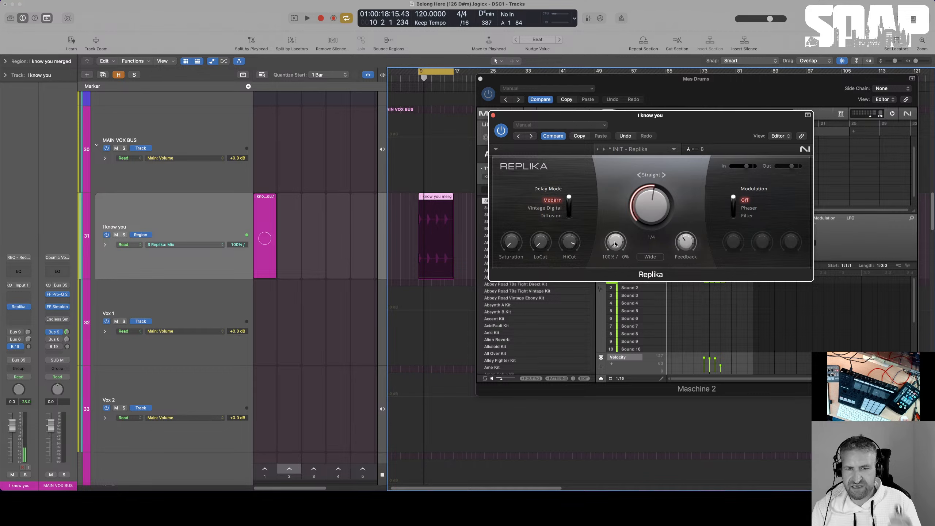
{"action": "left_click", "coordinate": [430, 275]}
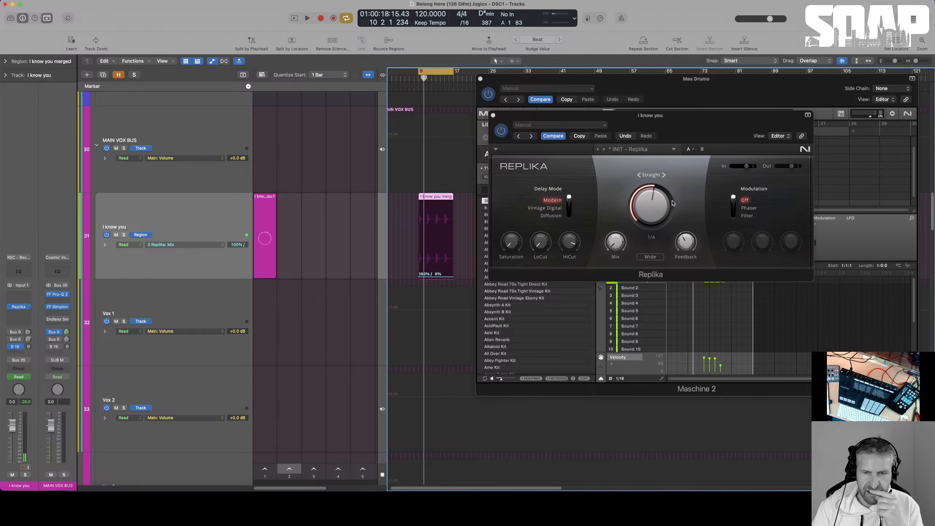
{"action": "left_click", "coordinate": [145, 236]}
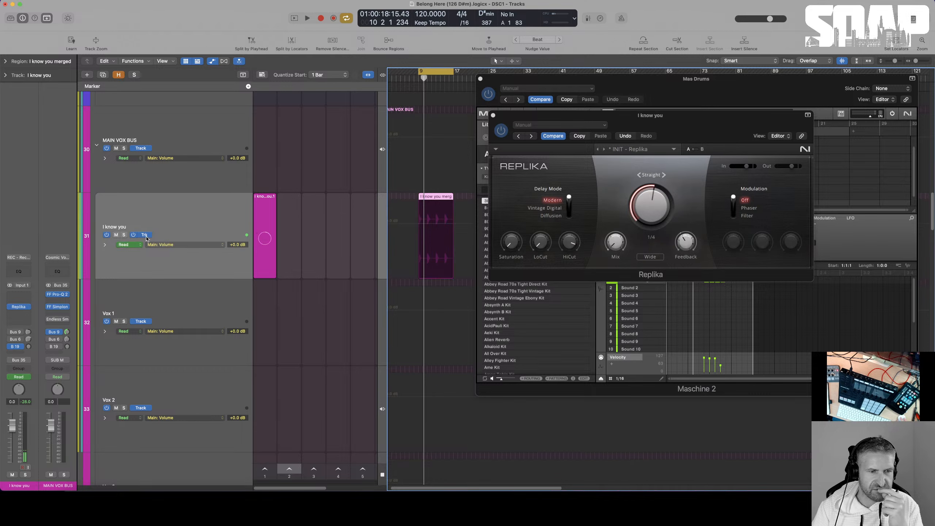
- Switch the I know you track back to region automation and set its automation mode to Latch for Replika's Mix
{"action": "left_click", "coordinate": [621, 246]}
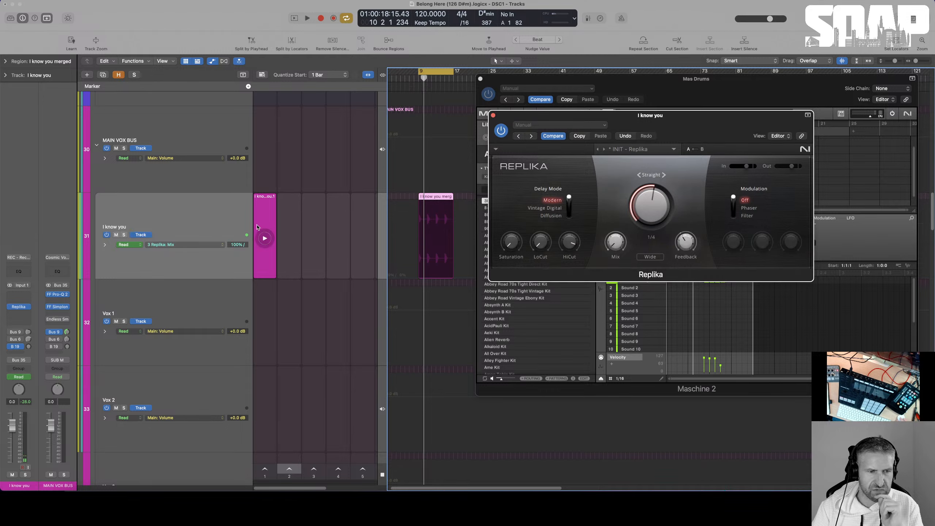
{"action": "left_click", "coordinate": [141, 236]}
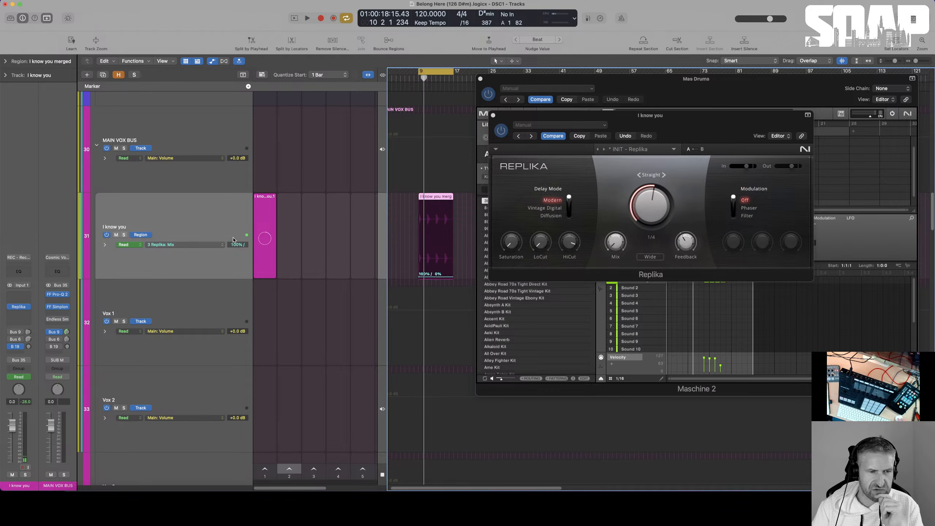
{"action": "left_click", "coordinate": [619, 245]}
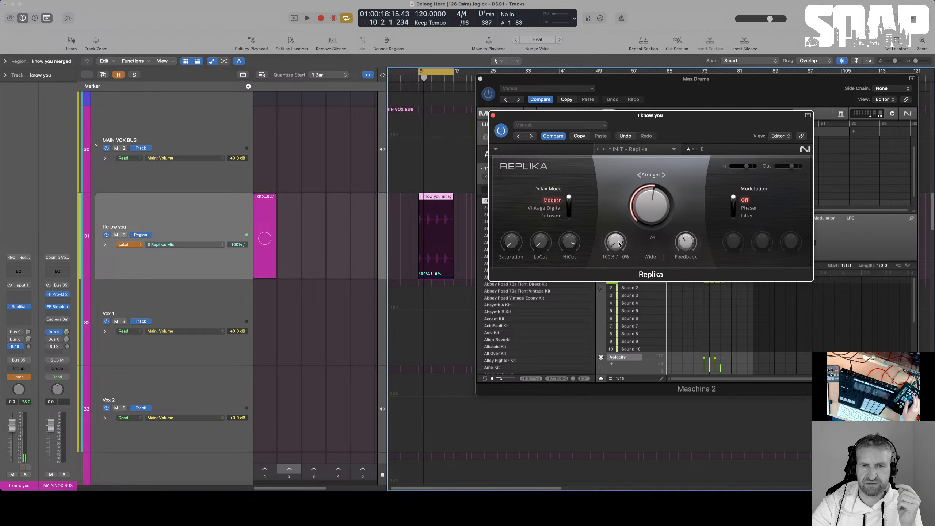
- Record rising Replika Mix automation over the merged region during playback, from 100% / 0% to about 76% / 24%, and stop playback
{"action": "key", "text": "space"}
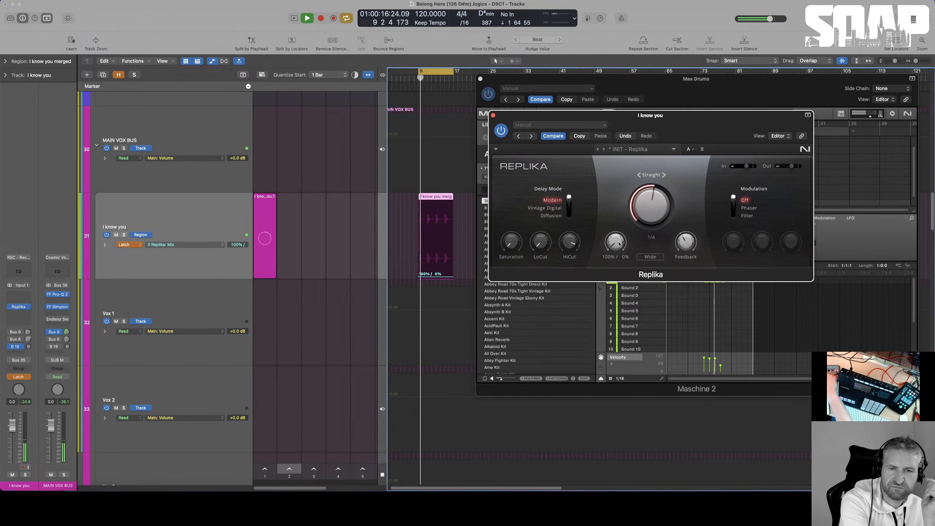
{"action": "scroll", "coordinate": [618, 245], "scroll_direction": "up", "scroll_amount": 5}
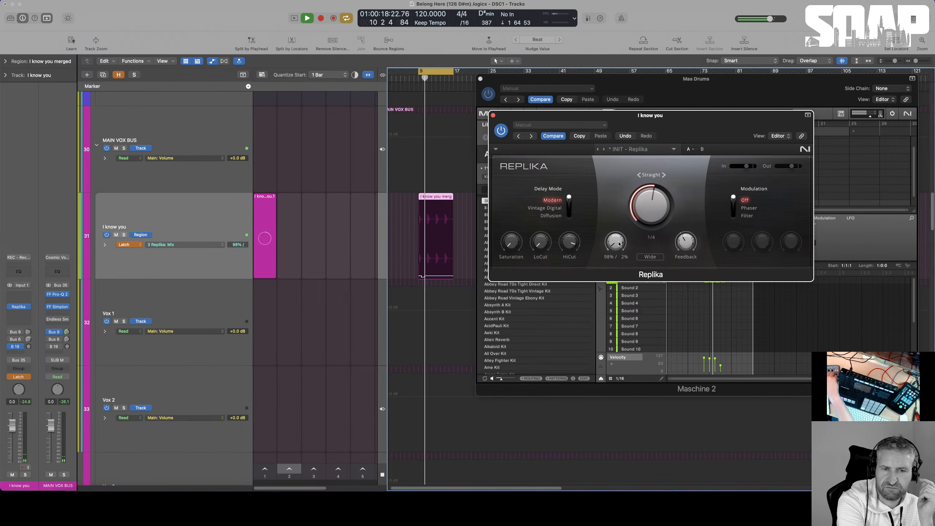
{"action": "scroll", "coordinate": [619, 245], "scroll_direction": "up", "scroll_amount": 2}
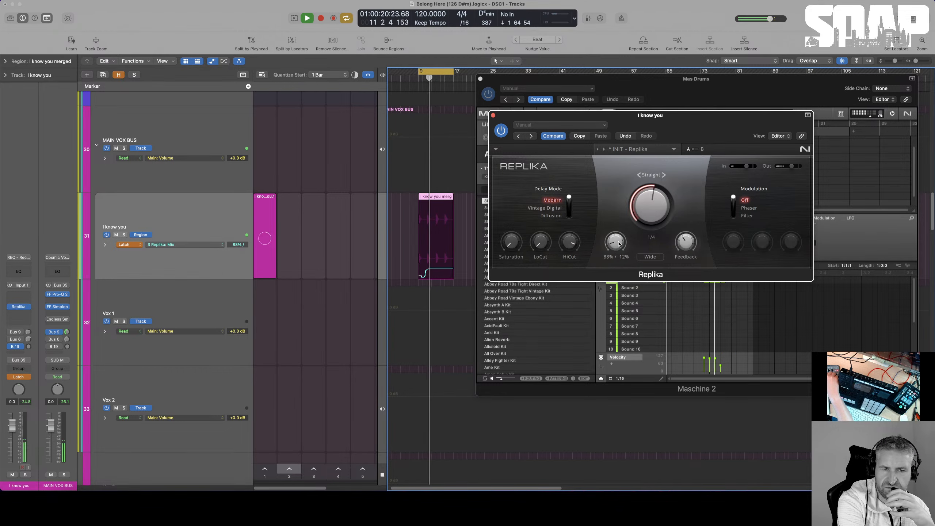
{"action": "scroll", "coordinate": [618, 245], "scroll_direction": "up", "scroll_amount": 3}
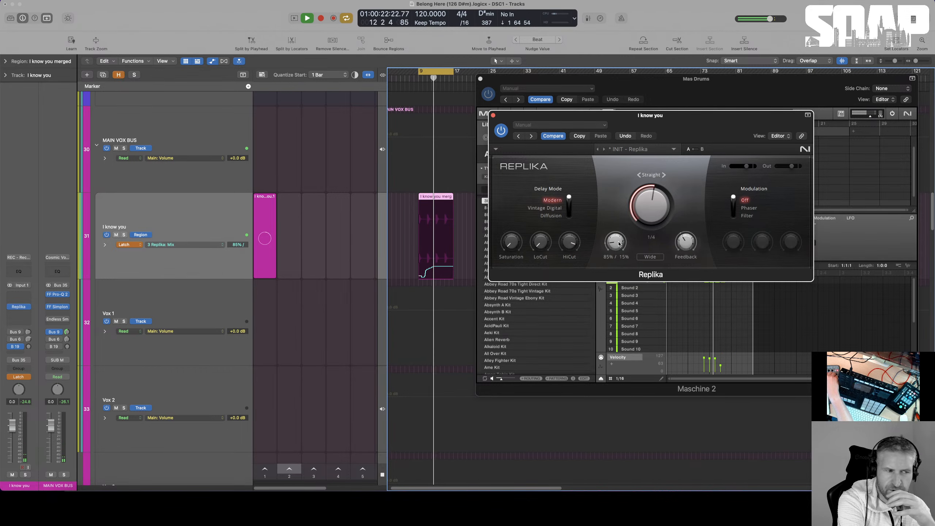
{"action": "scroll", "coordinate": [619, 245], "scroll_direction": "up", "scroll_amount": 3}
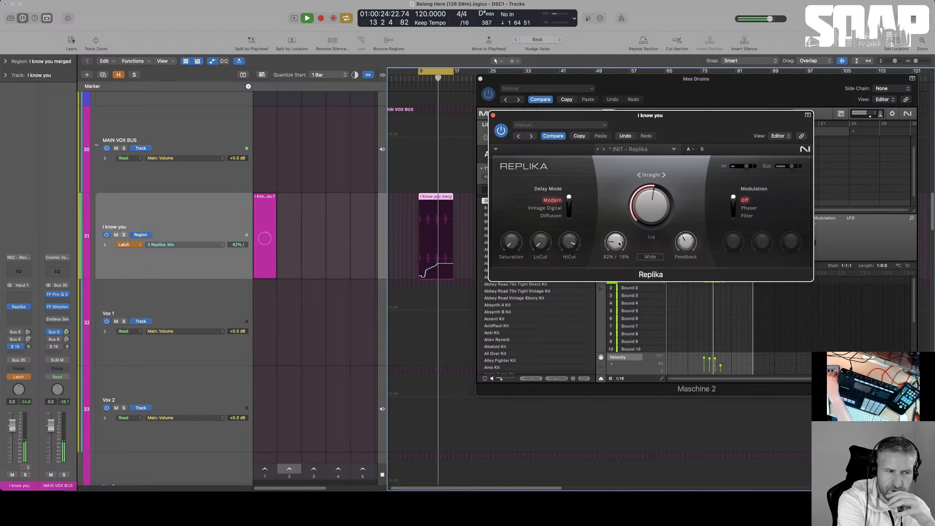
{"action": "scroll", "coordinate": [618, 245], "scroll_direction": "up", "scroll_amount": 2}
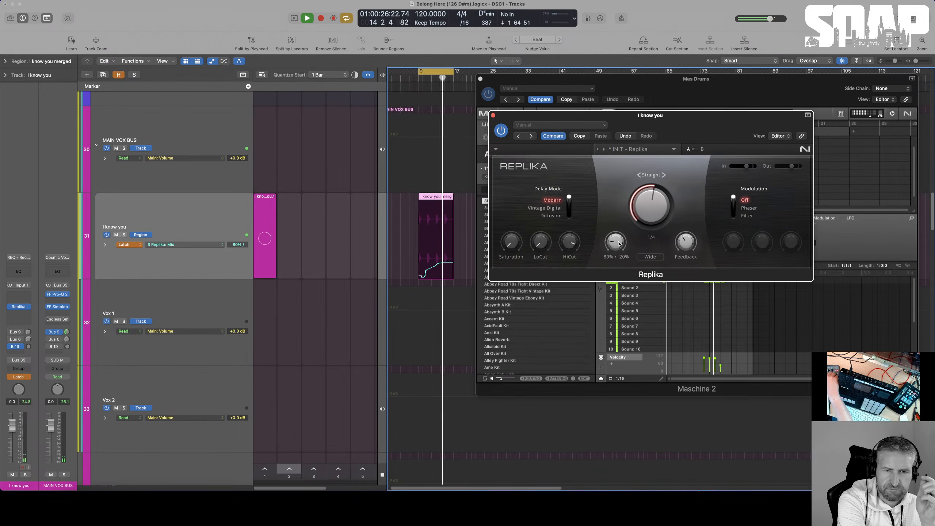
{"action": "scroll", "coordinate": [619, 244], "scroll_direction": "up", "scroll_amount": 4}
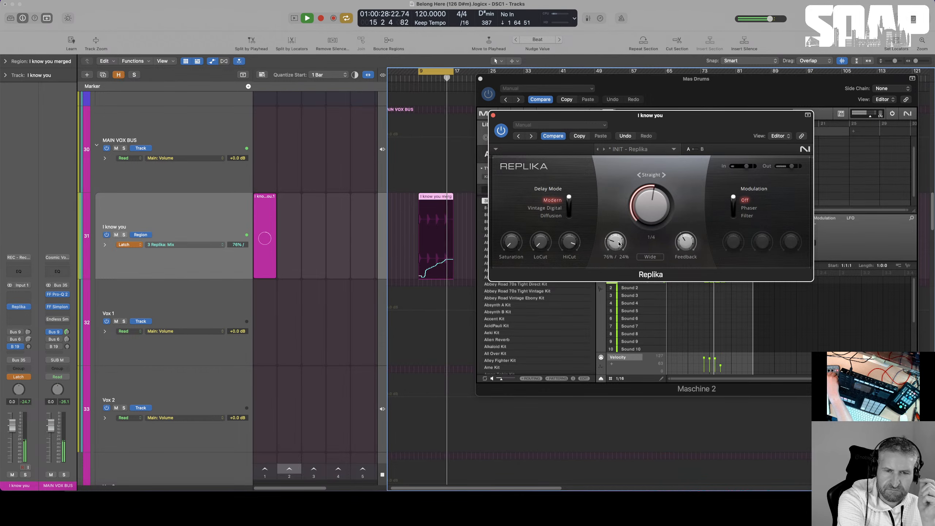
{"action": "scroll", "coordinate": [619, 244], "scroll_direction": "up", "scroll_amount": 3}
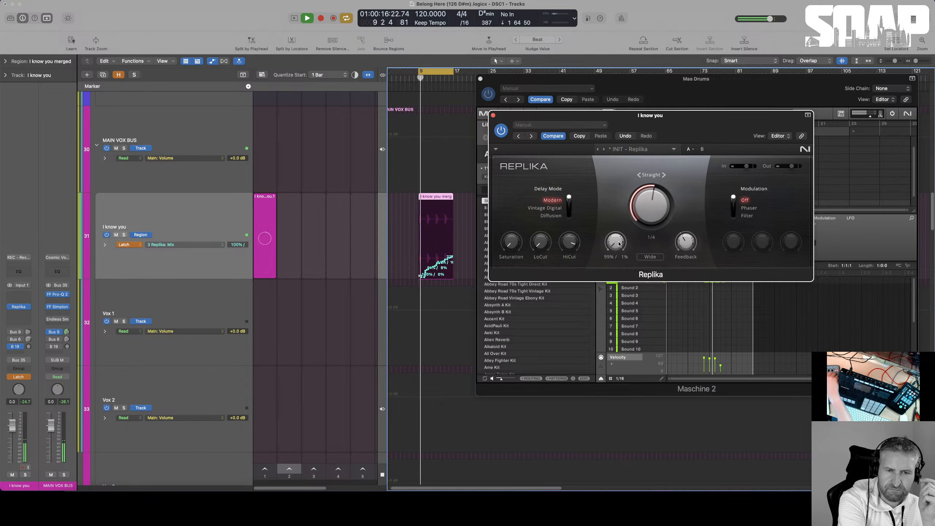
{"action": "key", "text": "space"}
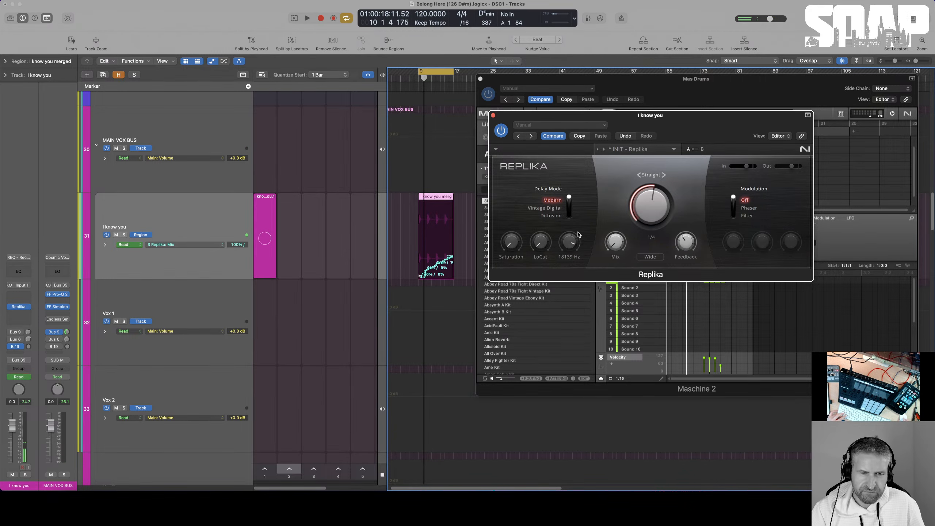
- Smooth the beginning of the recorded Mix curve by moving its points to the merged region's start at 98% / 2%, and play it back
{"action": "key", "text": "z"}
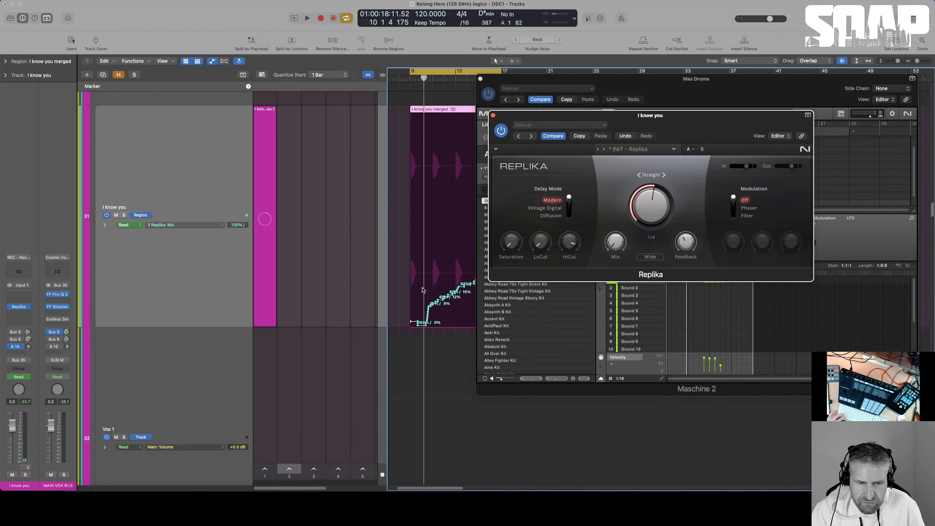
{"action": "left_click_drag", "start_coordinate": [427, 313], "coordinate": [411, 322]}
{"action": "key", "text": "space"}
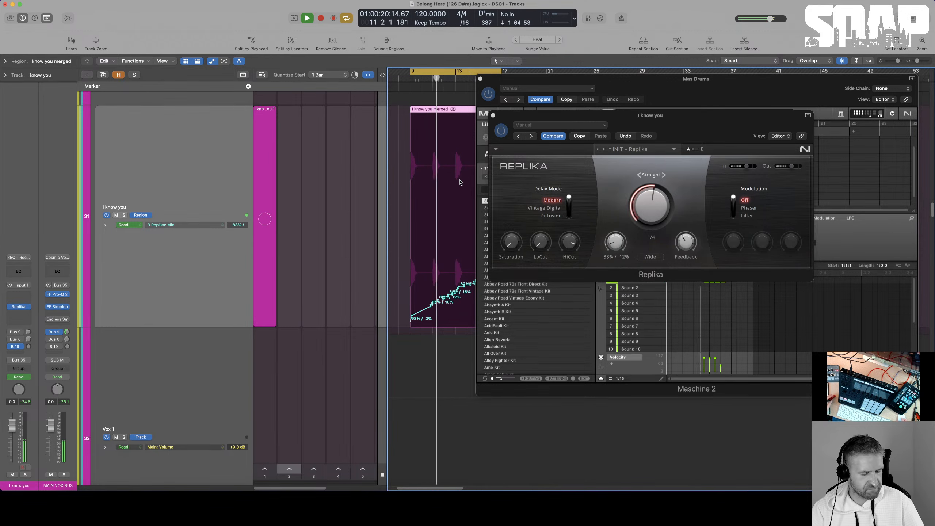
- Hide automation, close the Replika window, hide the remaining plug-in windows and zoom out to show the tracks compactly
{"action": "key", "text": "a"}
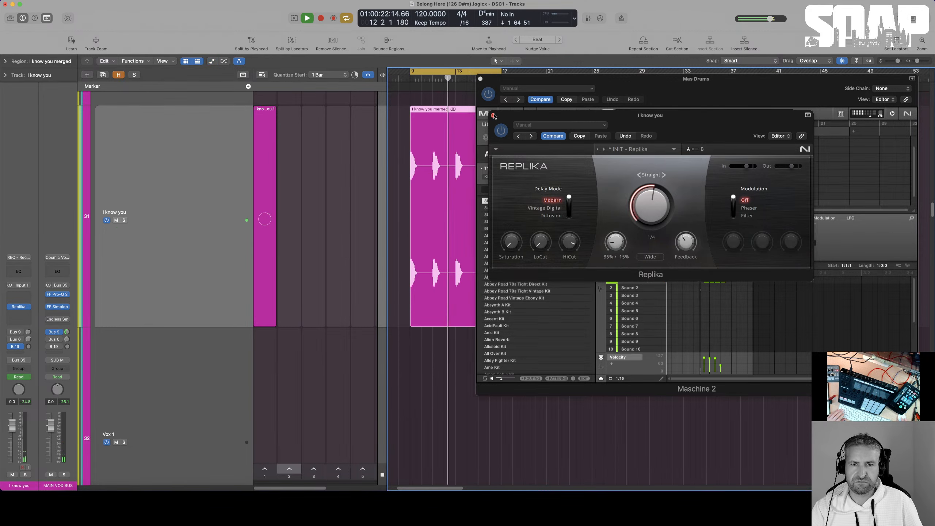
{"action": "left_click", "coordinate": [493, 116]}
{"action": "key", "text": "v"}
{"action": "scroll", "coordinate": [559, 238], "scroll_direction": "down", "scroll_amount": 8}
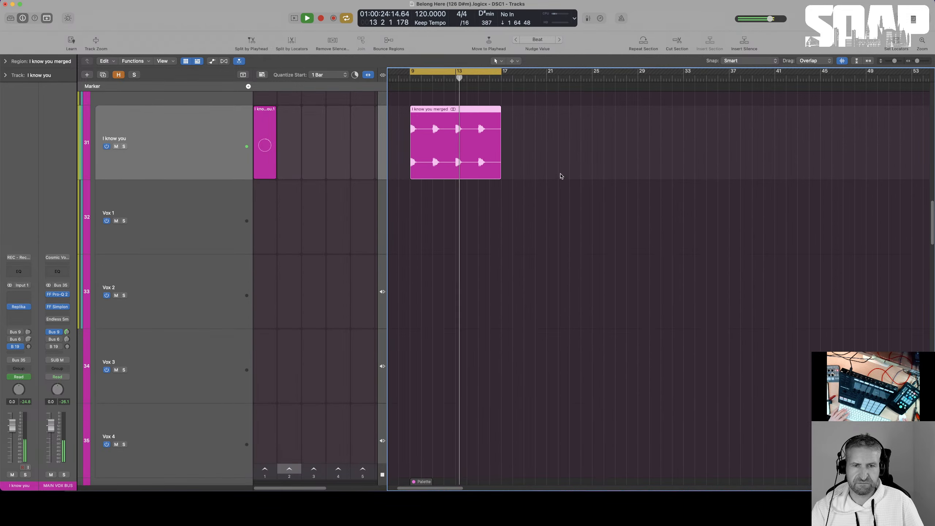
{"action": "scroll", "coordinate": [395, 274], "scroll_direction": "down", "scroll_amount": 1}
{"action": "scroll", "coordinate": [395, 274], "scroll_direction": "down", "scroll_amount": 6}
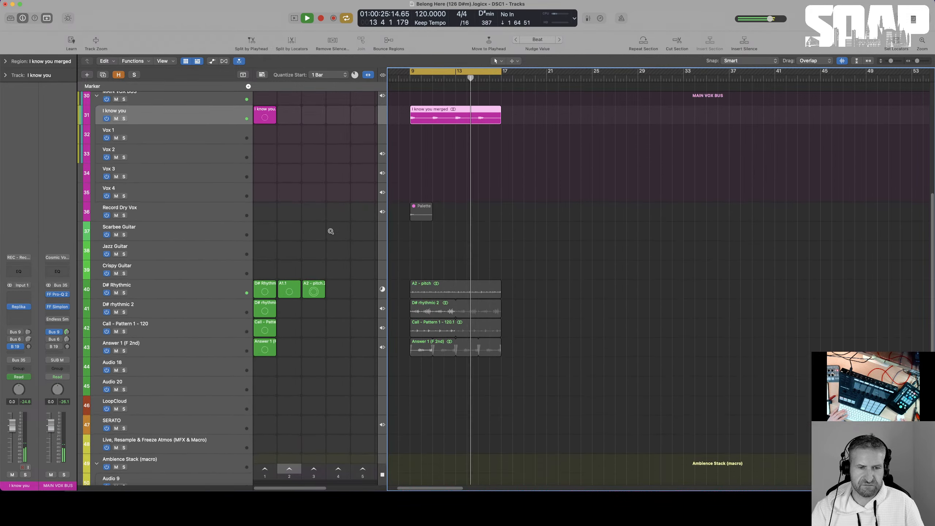
- Stop playback, rename the merged I know you region as "A1 - delay" with the Text tool and restore the Pointer tool
{"action": "key", "text": "space"}
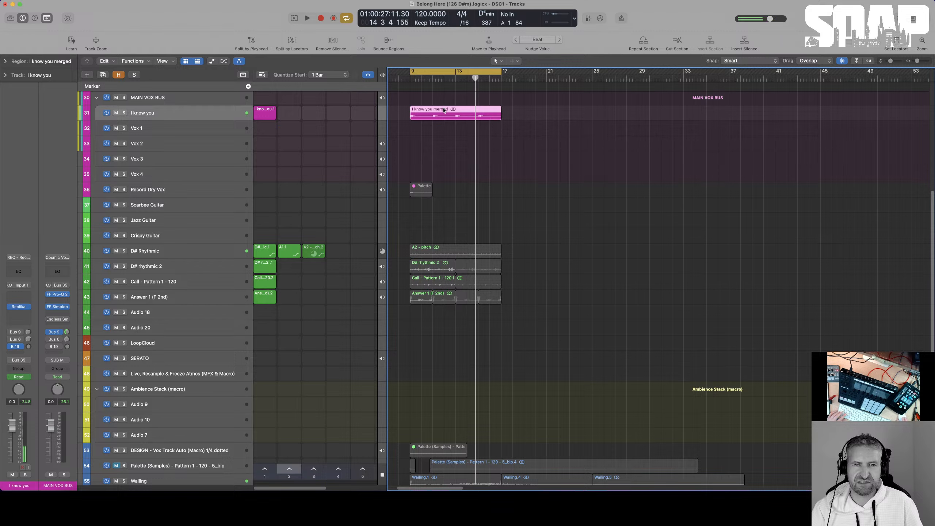
{"action": "key", "text": "t"}
{"action": "left_click", "coordinate": [480, 131]}
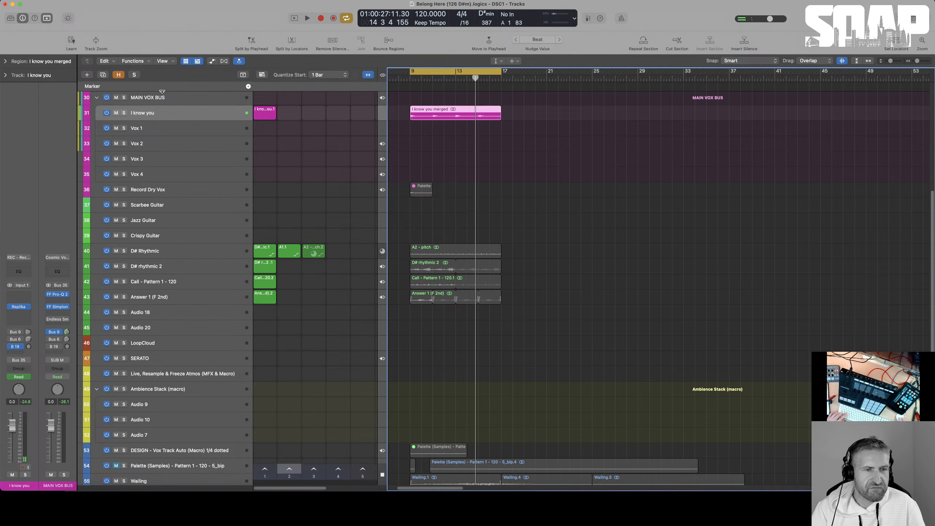
{"action": "left_click", "coordinate": [423, 106]}
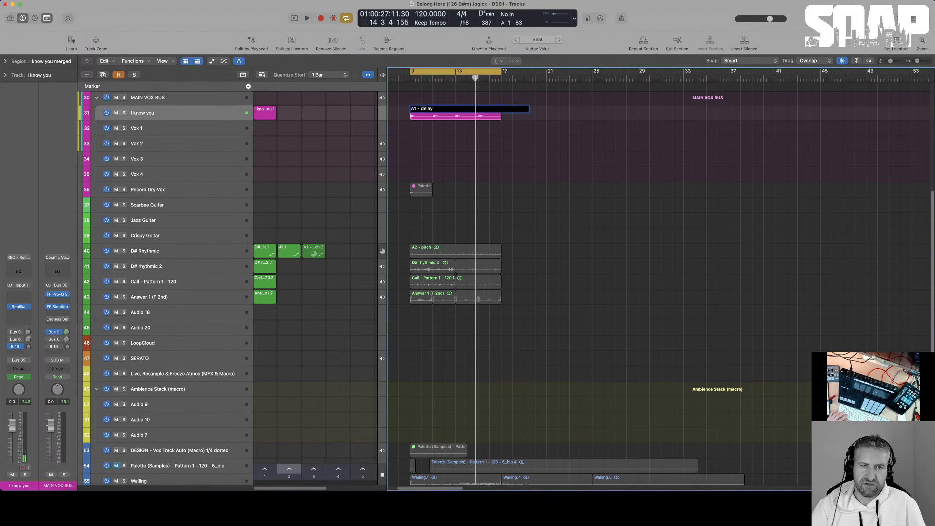
{"action": "key", "text": "Return"}
{"action": "key", "text": "t"}
{"action": "left_click", "coordinate": [521, 128]}
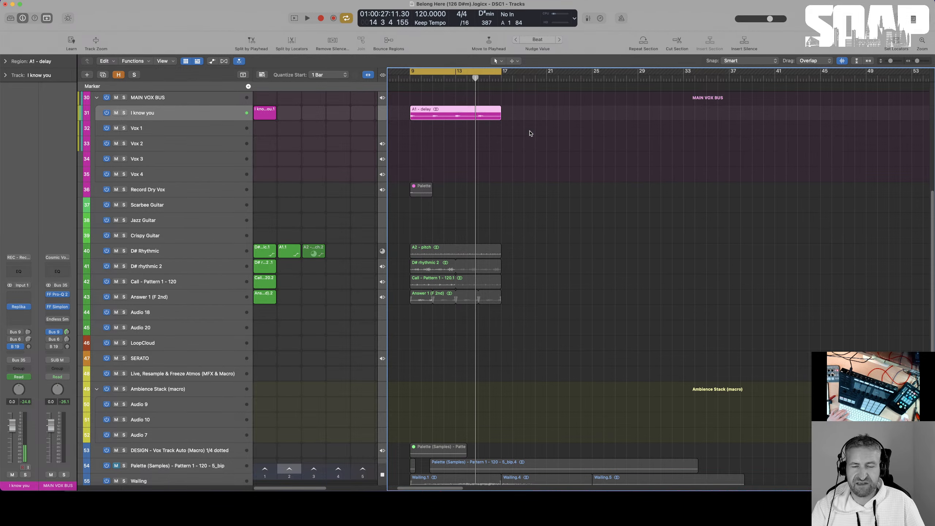
- Copy the A1 - delay region into the I know you track's scene 3 cell in Live Loops and trigger scene 3
{"action": "left_click_drag", "start_coordinate": [443, 111], "coordinate": [320, 123]}
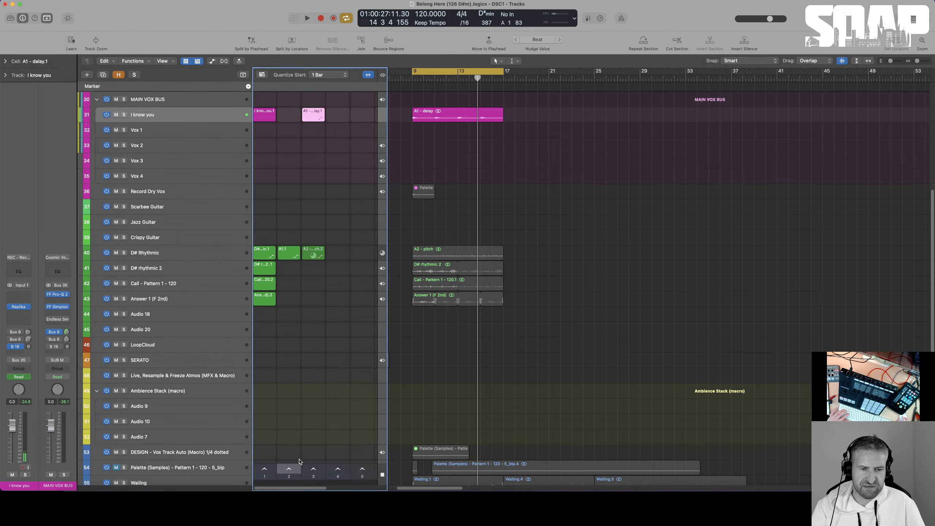
{"action": "left_click", "coordinate": [313, 470]}
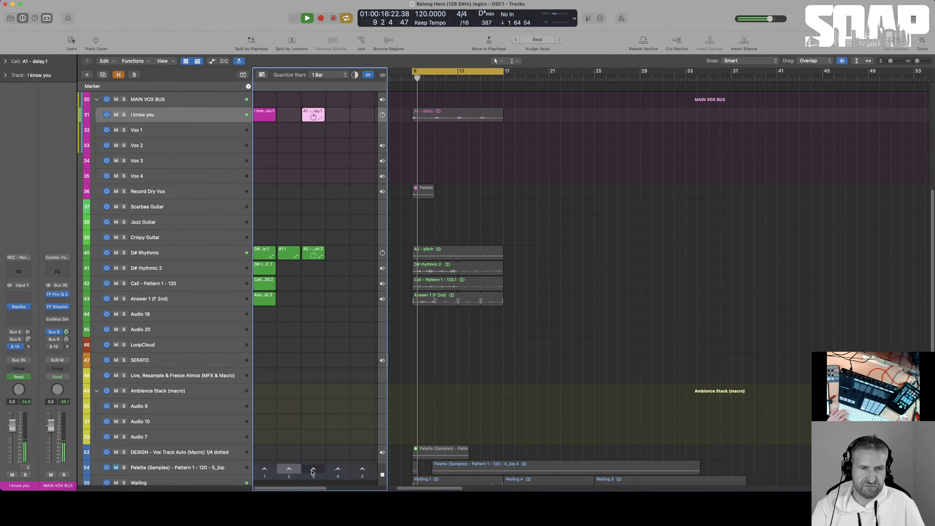
- Launch the I know you cell in scene 1, open it in the editor and add Replika Mix region automation at 100% / 0%
{"action": "left_click", "coordinate": [265, 119]}
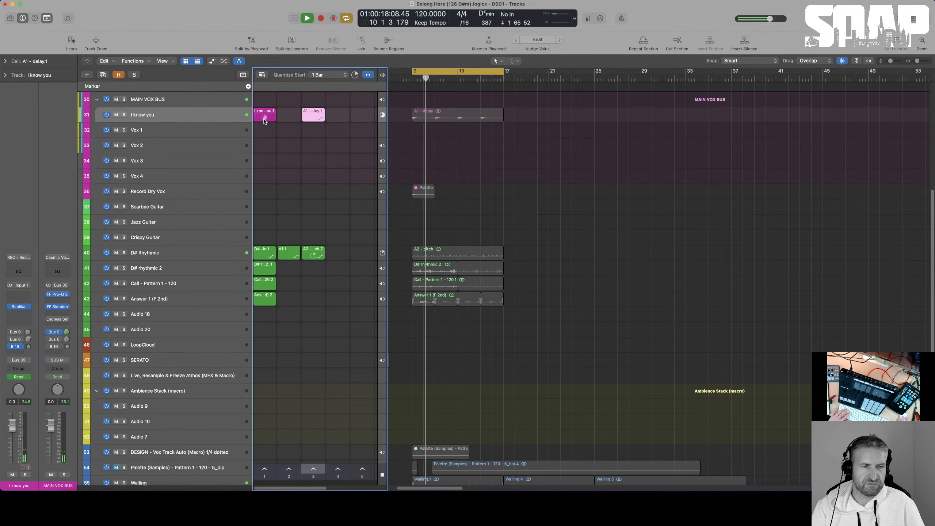
{"action": "double_click", "coordinate": [267, 113]}
{"action": "key", "text": "a"}
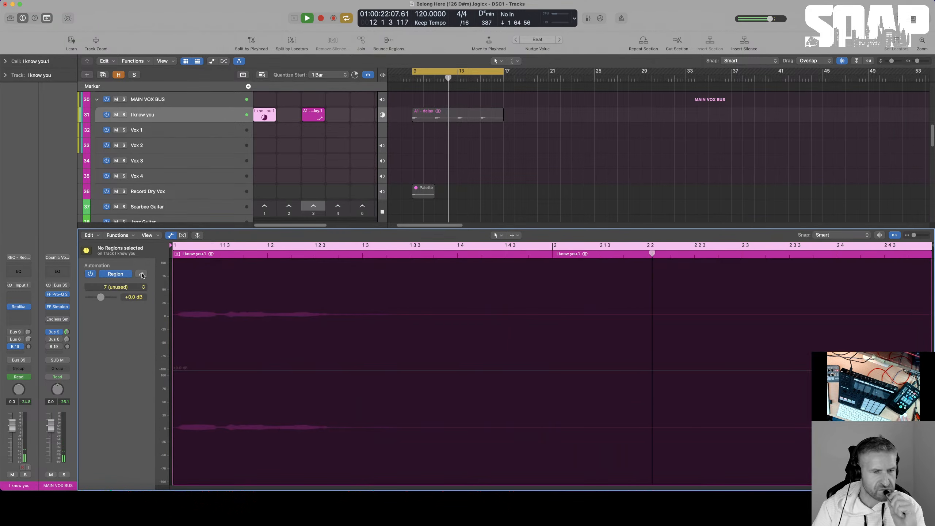
{"action": "left_click", "coordinate": [124, 289]}
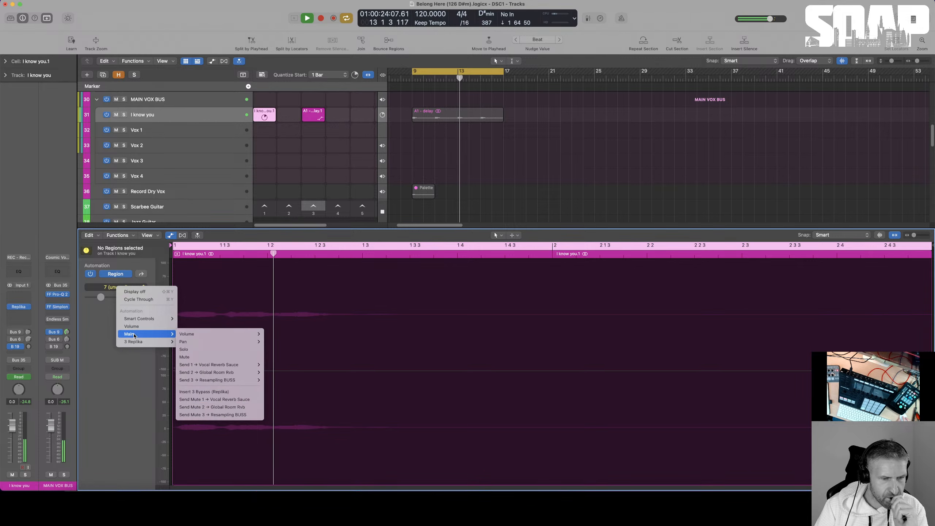
{"action": "mouse_move", "coordinate": [132, 341]}
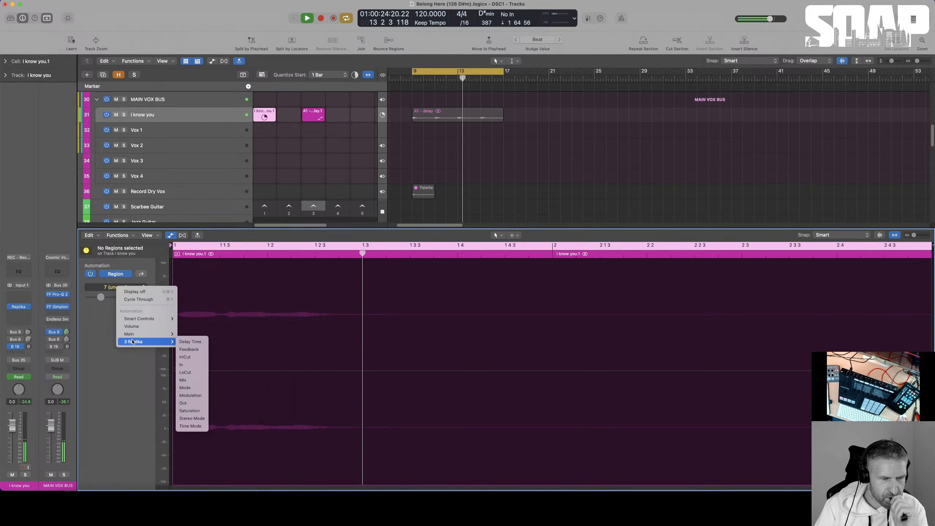
{"action": "left_click", "coordinate": [189, 381]}
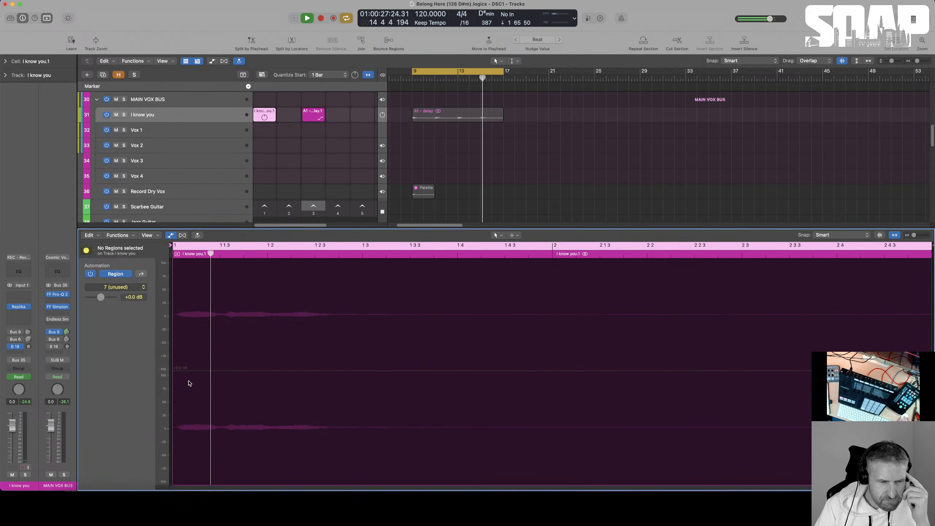
{"action": "left_click", "coordinate": [221, 465]}
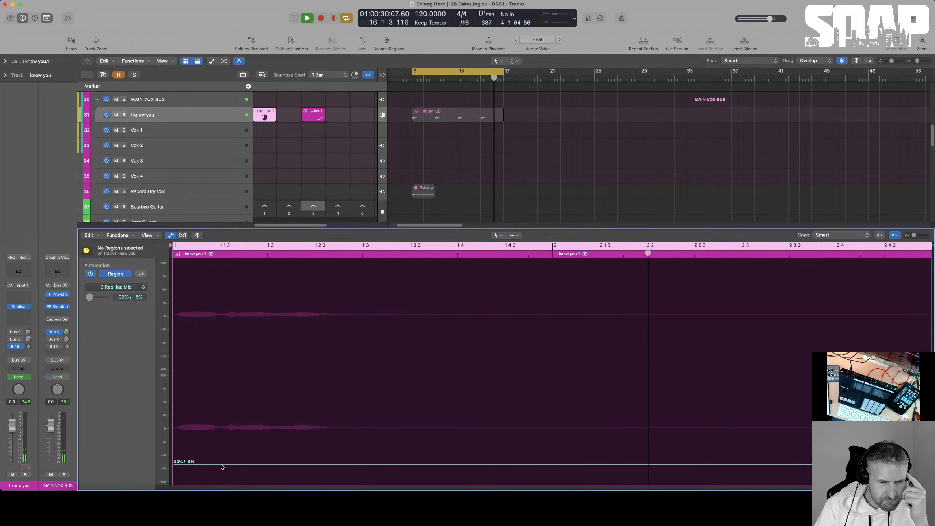
{"action": "left_click_drag", "start_coordinate": [221, 465], "coordinate": [221, 483]}
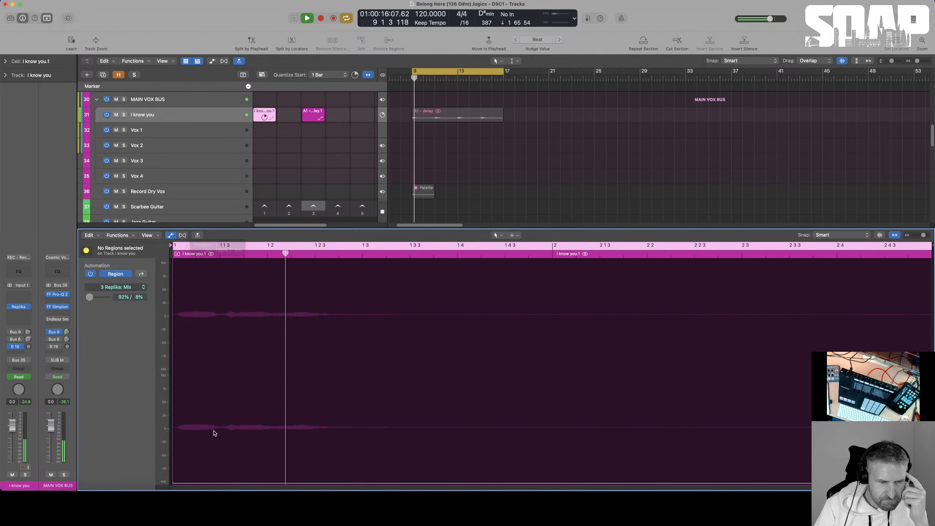
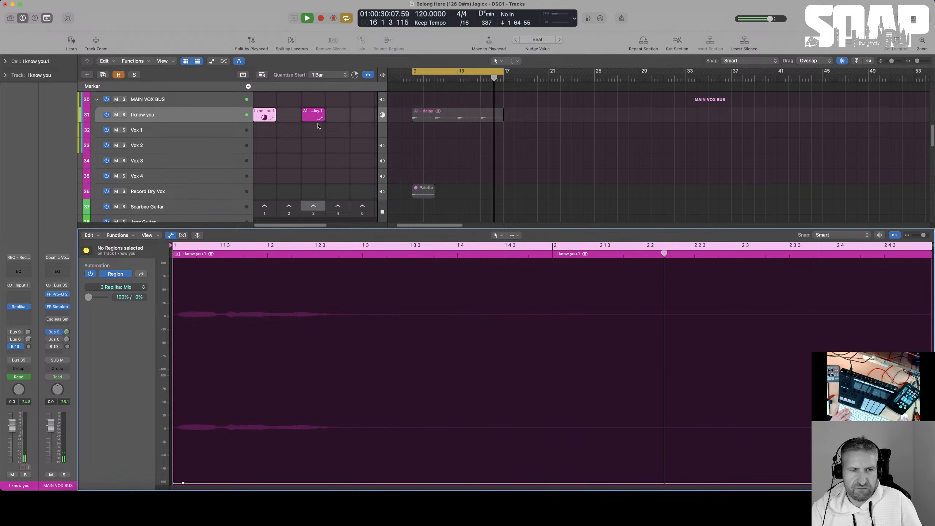
- Try placing the automated I know you cell in the arrangement at bar 21 and remove it
{"action": "left_click_drag", "start_coordinate": [267, 114], "coordinate": [561, 118]}
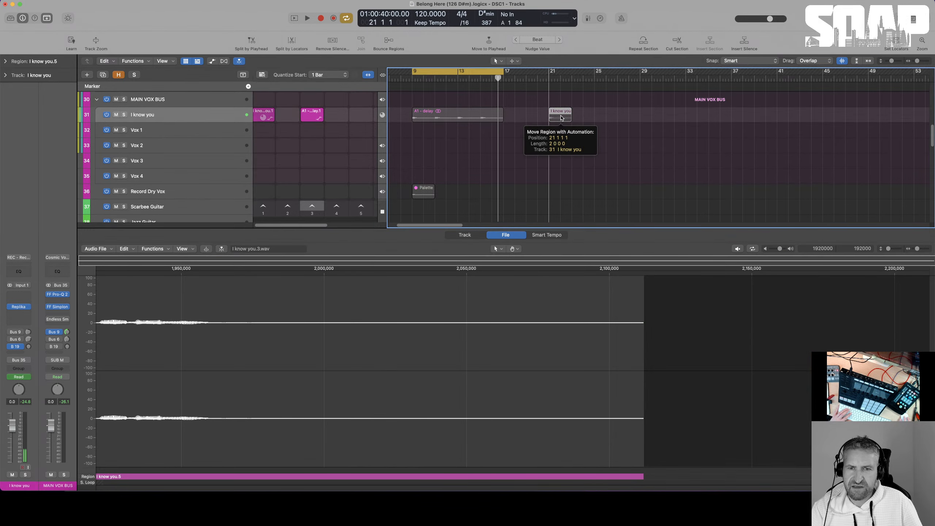
{"action": "key", "text": "Delete"}
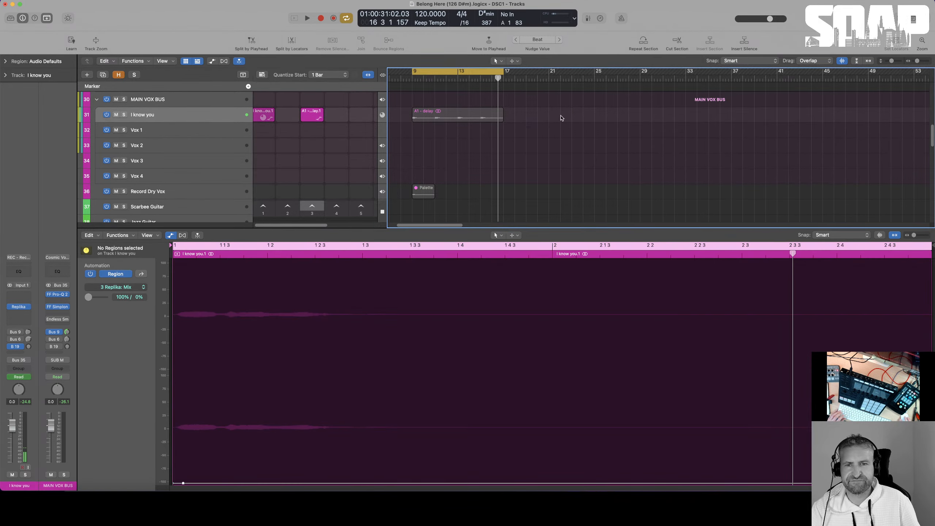
- Trigger scene 1 in Live Loops and hide the audio editor so more tracks are shown
{"action": "left_click", "coordinate": [263, 208]}
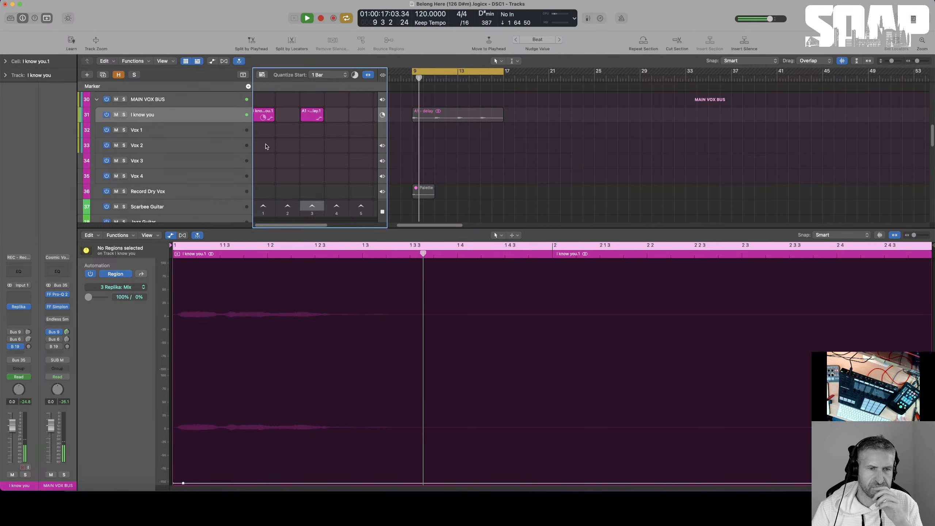
{"action": "scroll", "coordinate": [293, 140], "scroll_direction": "down", "scroll_amount": 1}
{"action": "scroll", "coordinate": [293, 139], "scroll_direction": "down", "scroll_amount": 1}
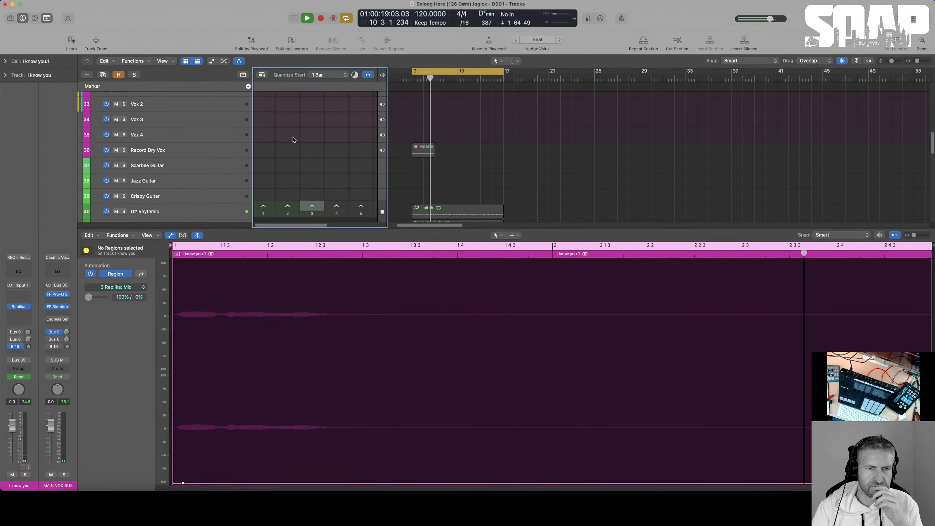
{"action": "key", "text": "p"}
{"action": "key", "text": "p"}
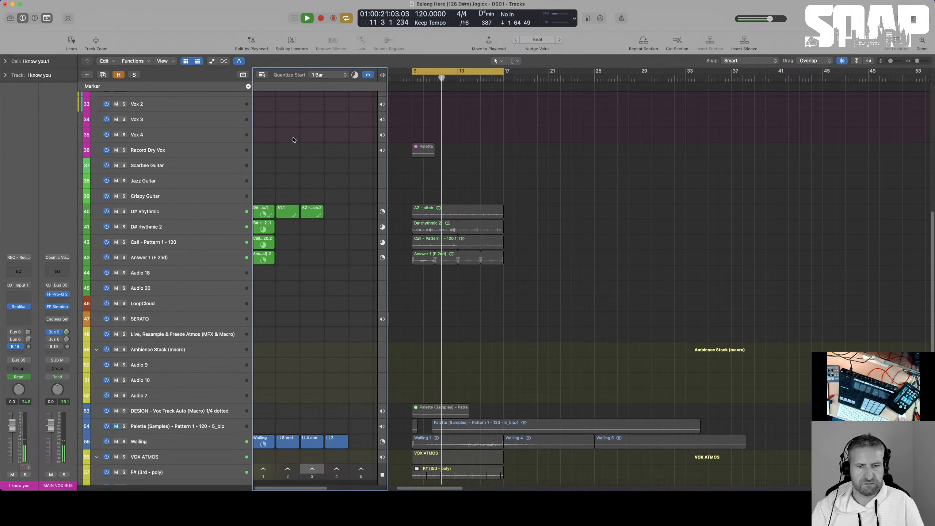
- Stop the D# Rhythmic and D# rhythmic 2 cells playing in scene 1
{"action": "scroll", "coordinate": [275, 191], "scroll_direction": "down", "scroll_amount": 2}
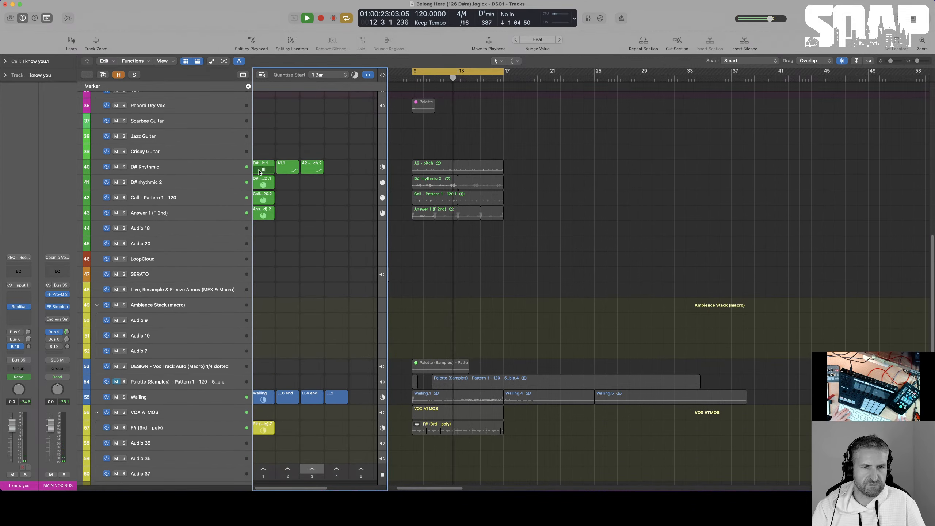
{"action": "left_click", "coordinate": [263, 169]}
{"action": "left_click", "coordinate": [264, 185]}
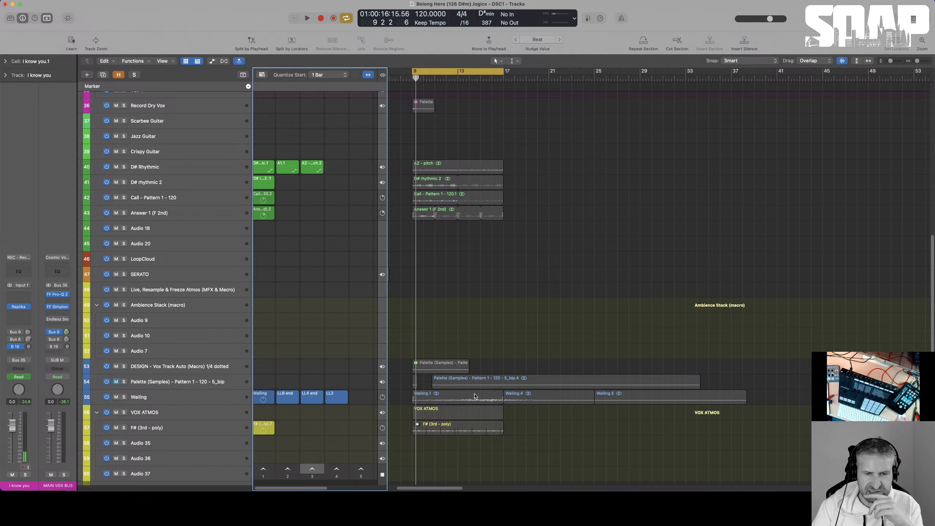
- Activate the Wailing track's arrangement regions, then select Wailing.1 and Wailing.4 and expand their region parameters
{"action": "left_click", "coordinate": [402, 399]}
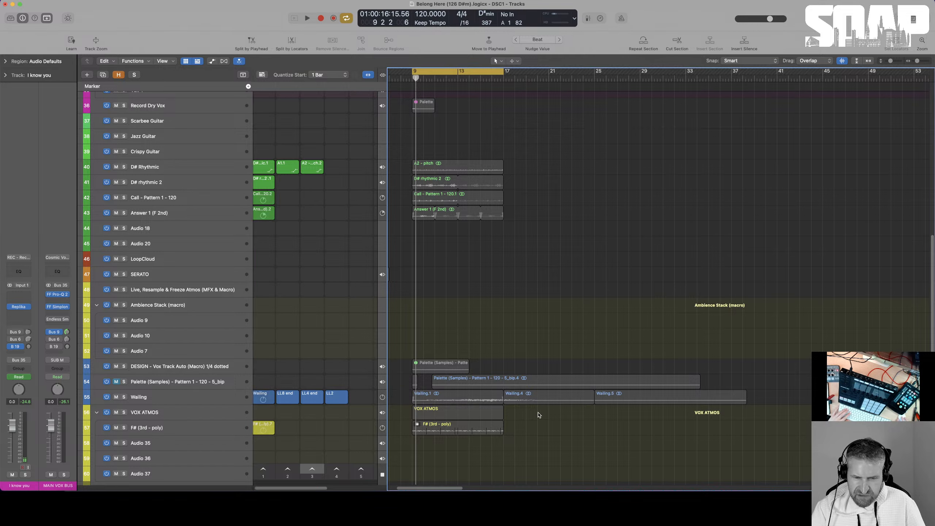
{"action": "left_click", "coordinate": [382, 398]}
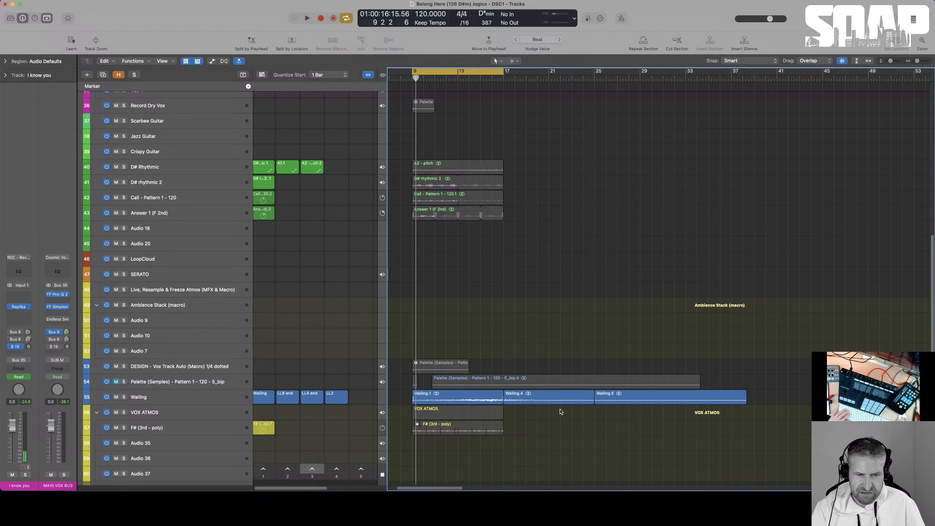
{"action": "scroll", "coordinate": [561, 411], "scroll_direction": "left", "scroll_amount": 1}
{"action": "left_click_drag", "start_coordinate": [403, 399], "coordinate": [528, 403]}
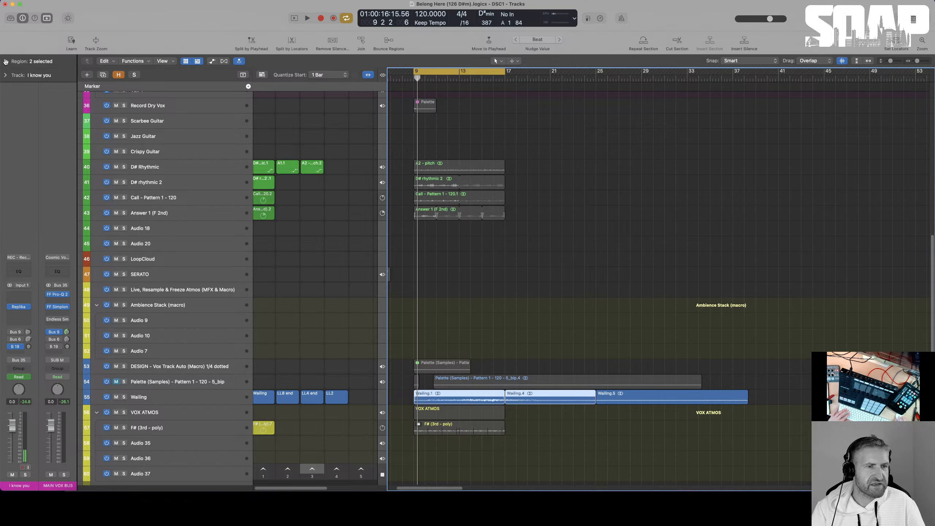
{"action": "left_click", "coordinate": [5, 61]}
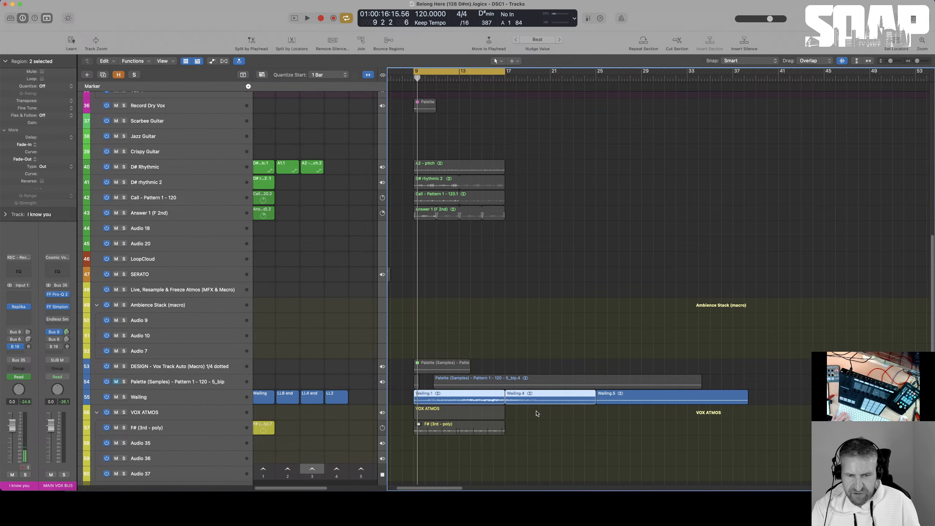
- Join the Wailing.1 and Wailing.4 regions into one region with the Glue tool and restore the Pointer tool
{"action": "scroll", "coordinate": [536, 413], "scroll_direction": "up", "scroll_amount": 1}
{"action": "key", "text": "t"}
{"action": "left_click", "coordinate": [558, 449]}
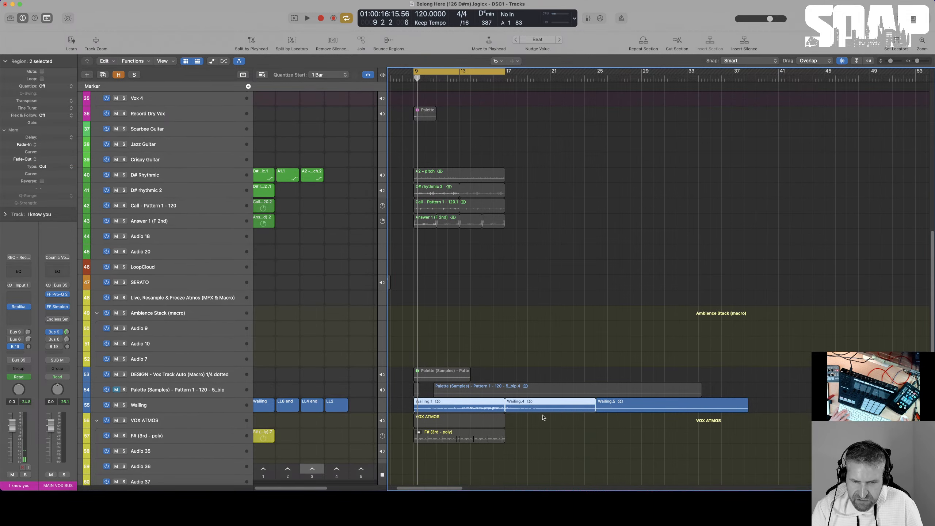
{"action": "scroll", "coordinate": [542, 433], "scroll_direction": "up", "scroll_amount": 1}
{"action": "key", "text": "t"}
{"action": "key", "text": "t"}
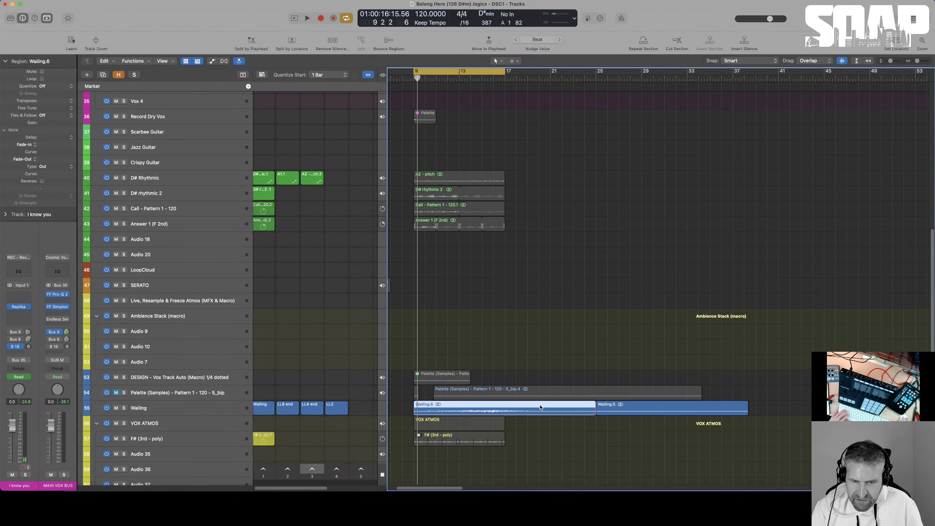
{"action": "left_click_drag", "start_coordinate": [540, 407], "coordinate": [540, 408]}
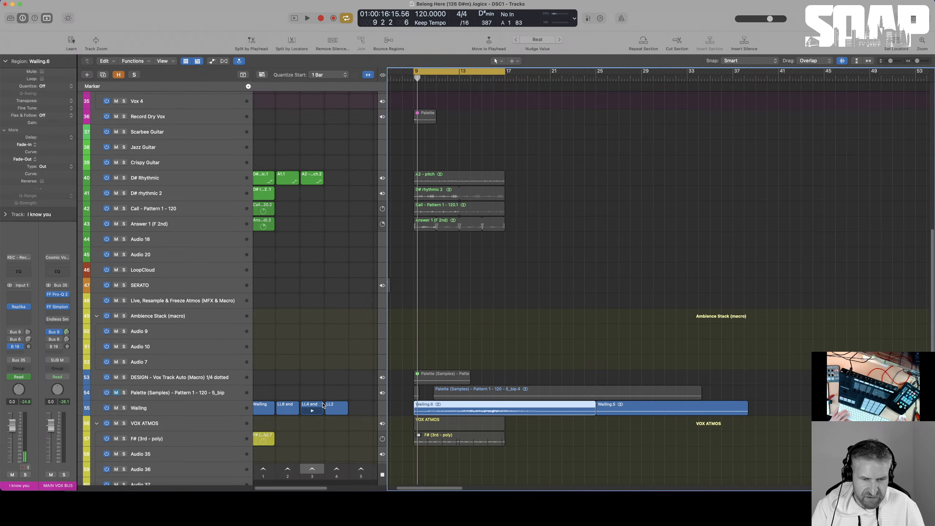
- Rename the Wailing track's scene 1 cell as "LL8 cut" with the Text tool
{"action": "scroll", "coordinate": [321, 404], "scroll_direction": "left", "scroll_amount": 1}
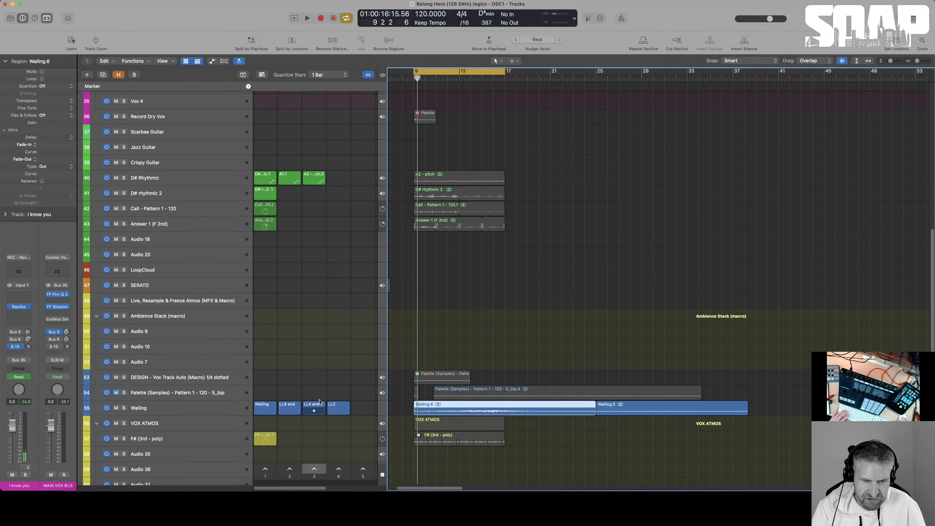
{"action": "right_click", "coordinate": [263, 406]}
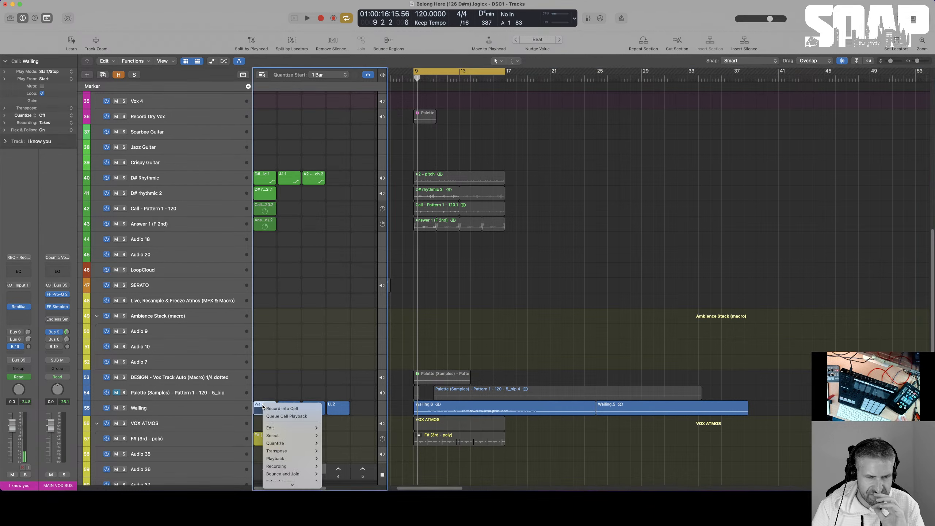
{"action": "left_click", "coordinate": [277, 376]}
{"action": "key", "text": "t"}
{"action": "left_click", "coordinate": [298, 398]}
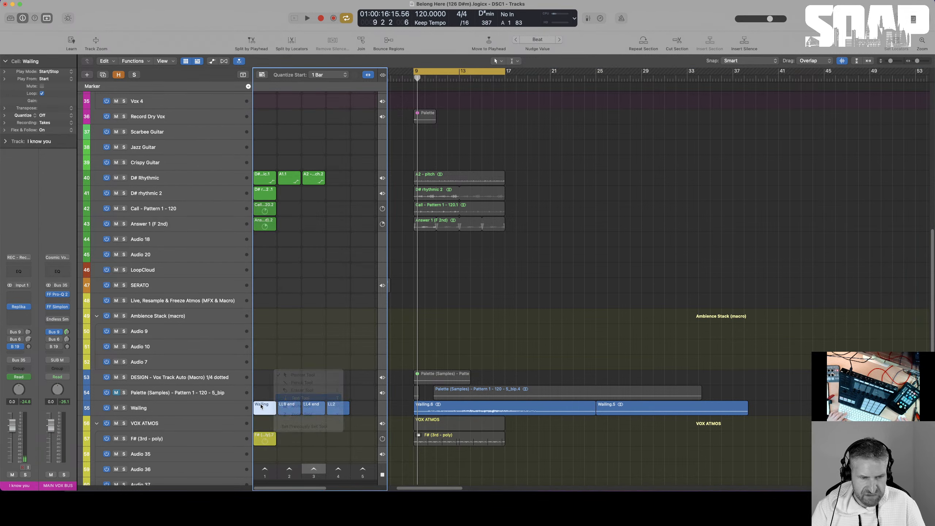
{"action": "left_click", "coordinate": [261, 404]}
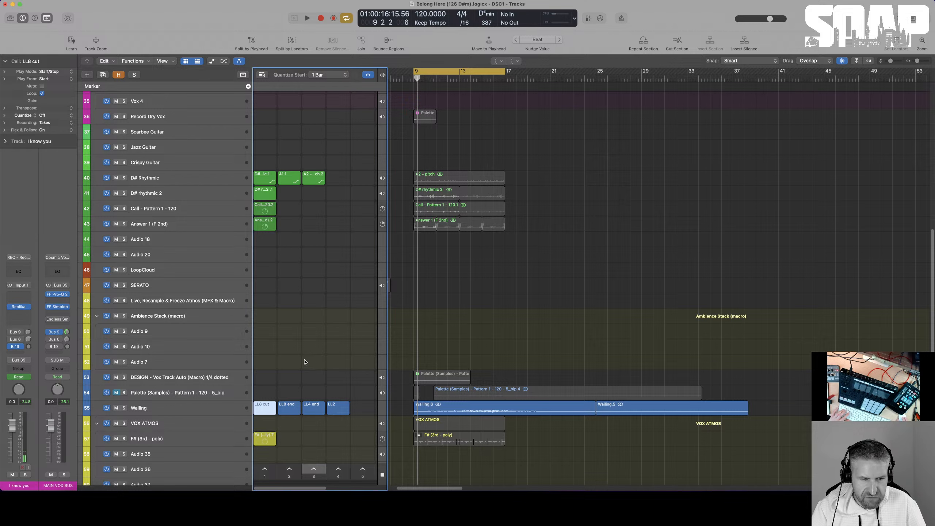
- Copy the joined Wailing region into the Wailing track's scene 5 cell and rename that cell as "LL16 long"
{"action": "left_click", "coordinate": [546, 436]}
{"action": "key", "text": "t"}
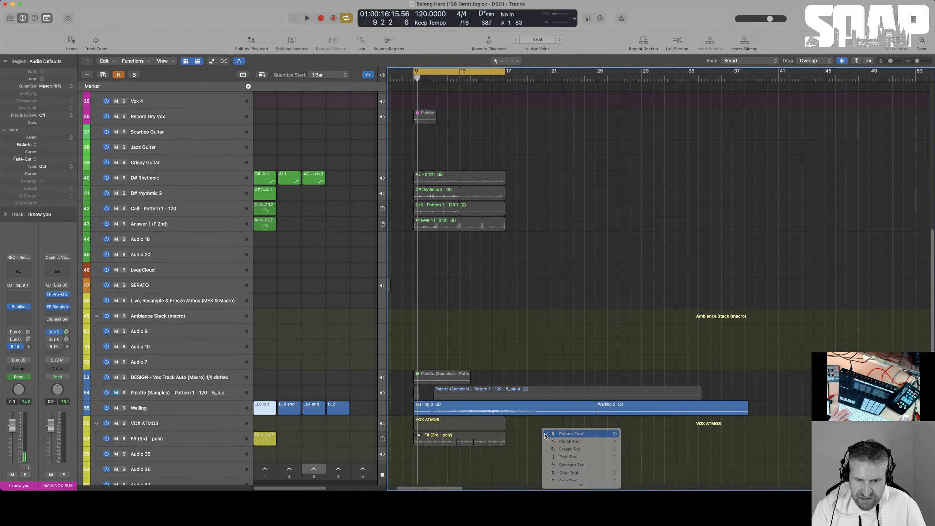
{"action": "key", "text": "t"}
{"action": "left_click", "coordinate": [522, 411]}
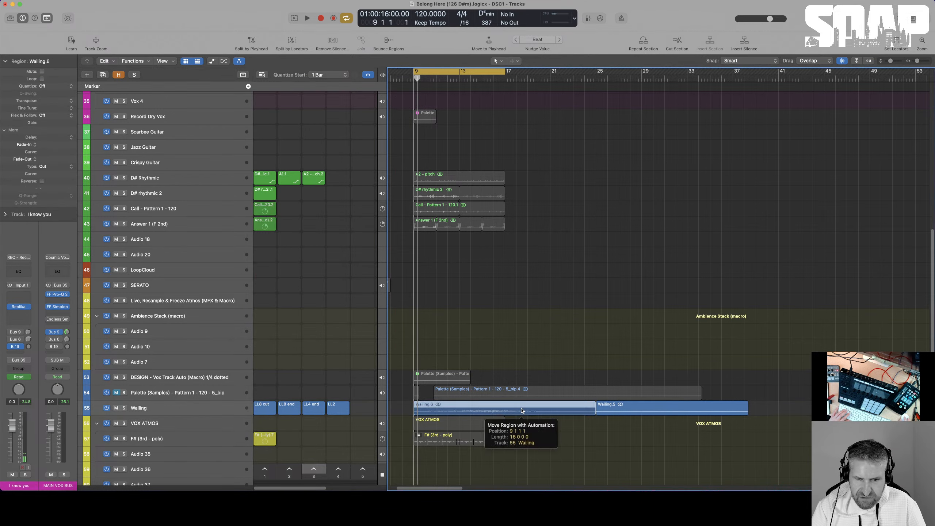
{"action": "left_click_drag", "start_coordinate": [522, 410], "coordinate": [360, 405]}
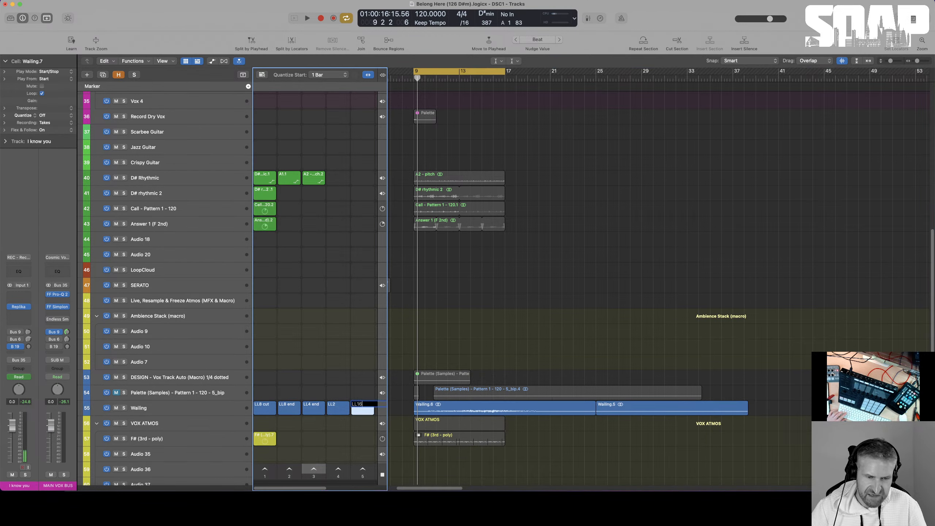
{"action": "left_click", "coordinate": [367, 405]}
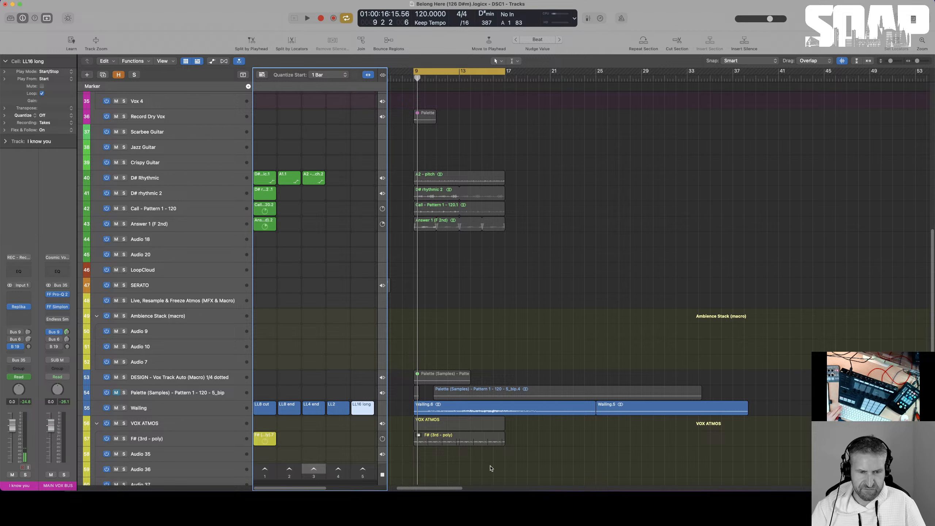
- Trigger scene 5 and launch the A2 - pitch cell on the D# Rhythmic track alongside it
{"action": "left_click", "coordinate": [363, 469]}
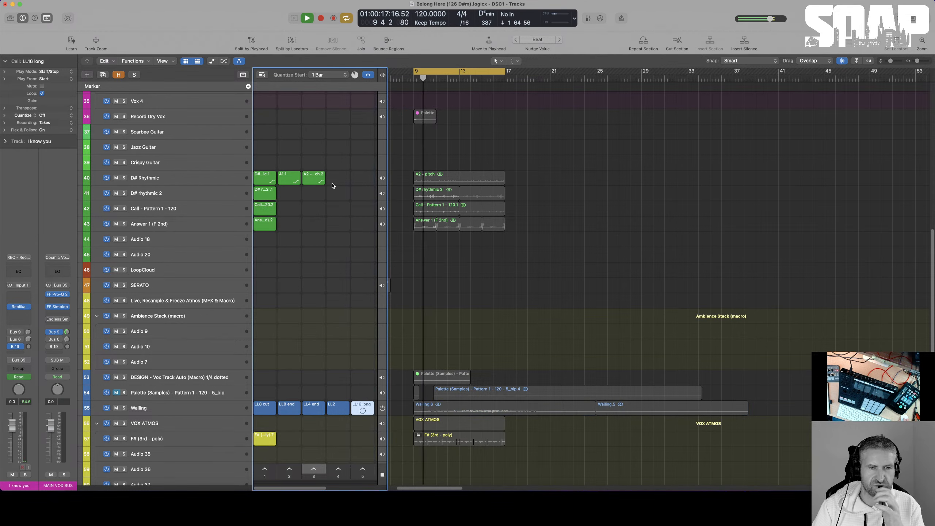
{"action": "left_click", "coordinate": [314, 180]}
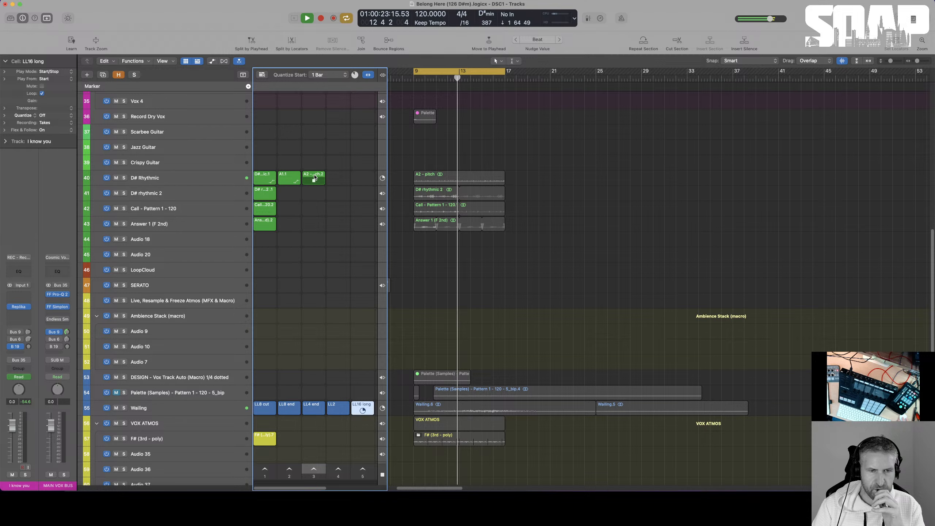
{"action": "mouse_move", "coordinate": [314, 178]}
{"action": "left_mouse_down"}
{"action": "mouse_move", "coordinate": [360, 178]}
{"action": "mouse_move", "coordinate": [325, 176]}
{"action": "left_mouse_up"}
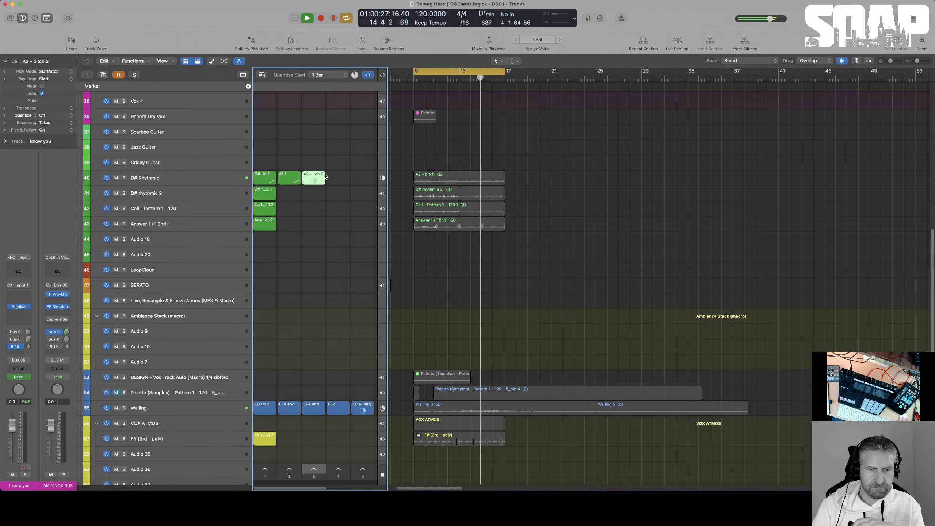
- Launch the A1 - delay cell on the I know you track and the Sub Bass (mono) cell in scene 1
{"action": "scroll", "coordinate": [327, 176], "scroll_direction": "up", "scroll_amount": 3}
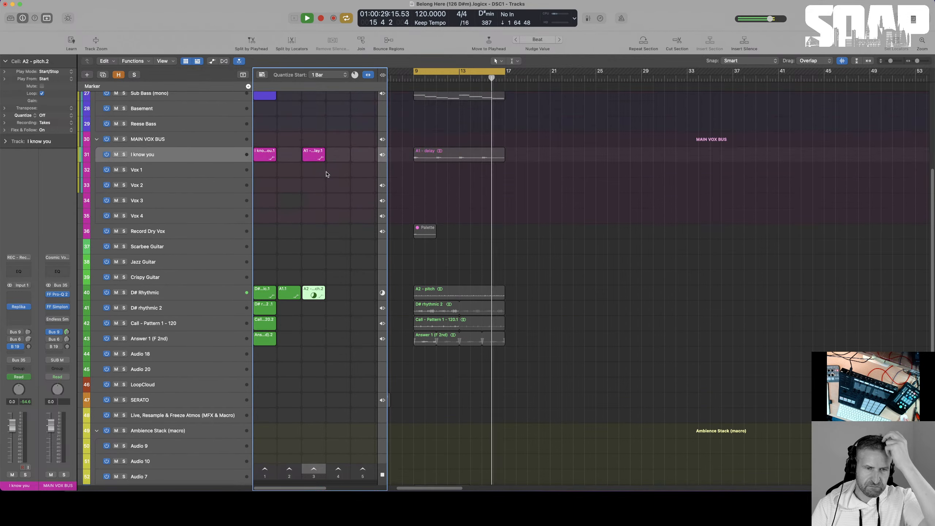
{"action": "left_click", "coordinate": [314, 158]}
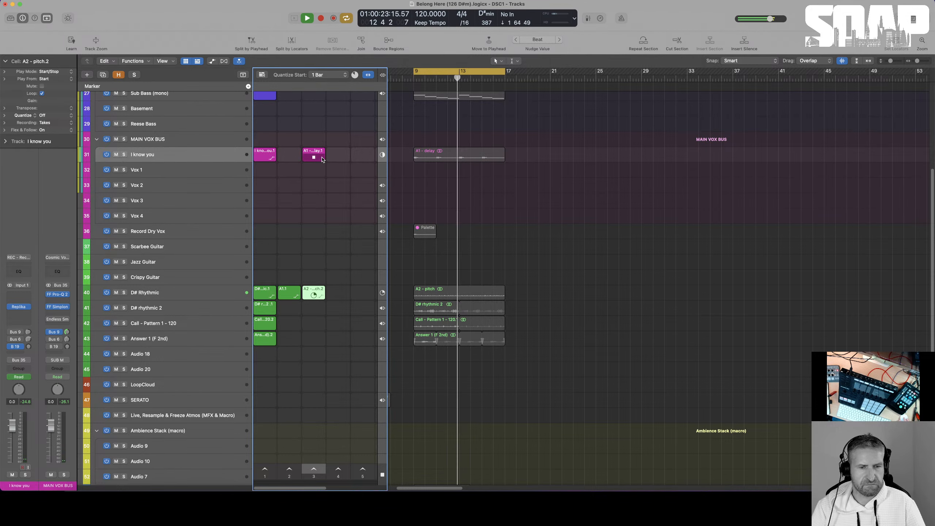
{"action": "left_click", "coordinate": [323, 159]}
{"action": "scroll", "coordinate": [323, 167], "scroll_direction": "up", "scroll_amount": 3}
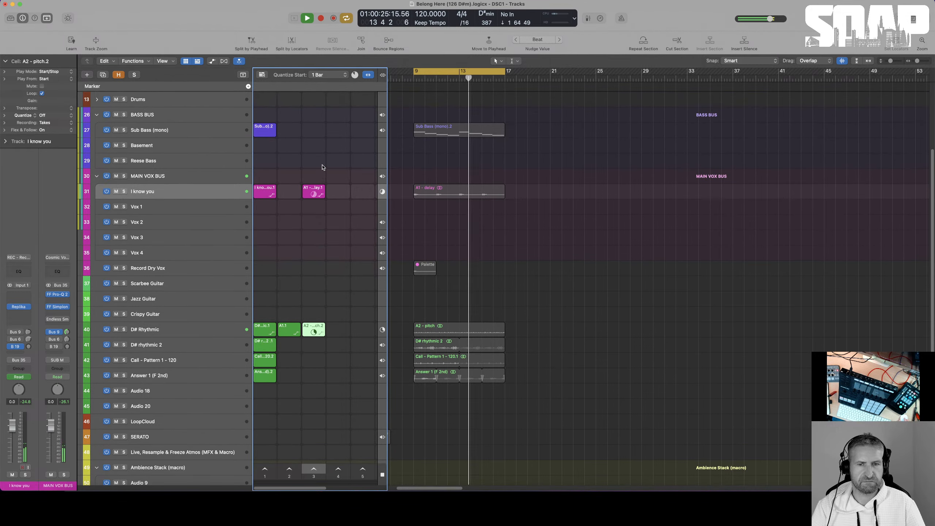
{"action": "key", "text": "XF86AudioRaiseVolume"}
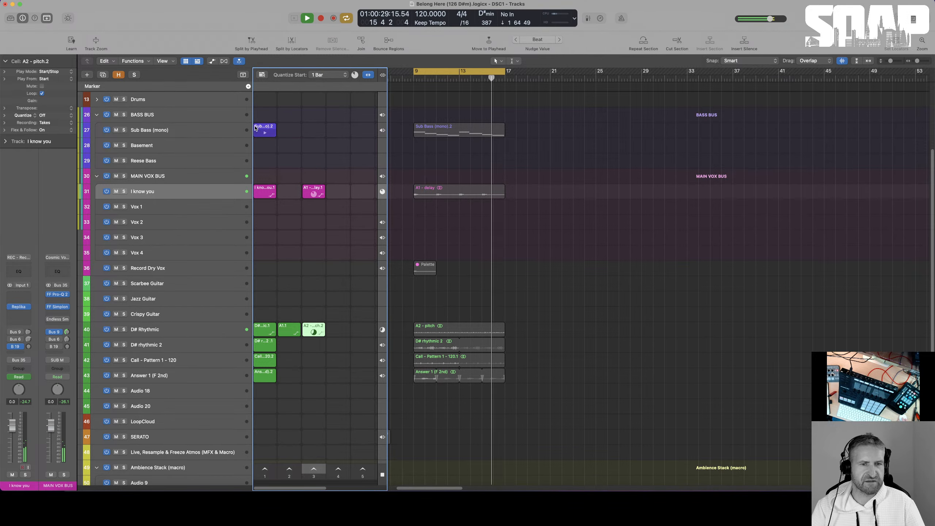
{"action": "left_click", "coordinate": [265, 132]}
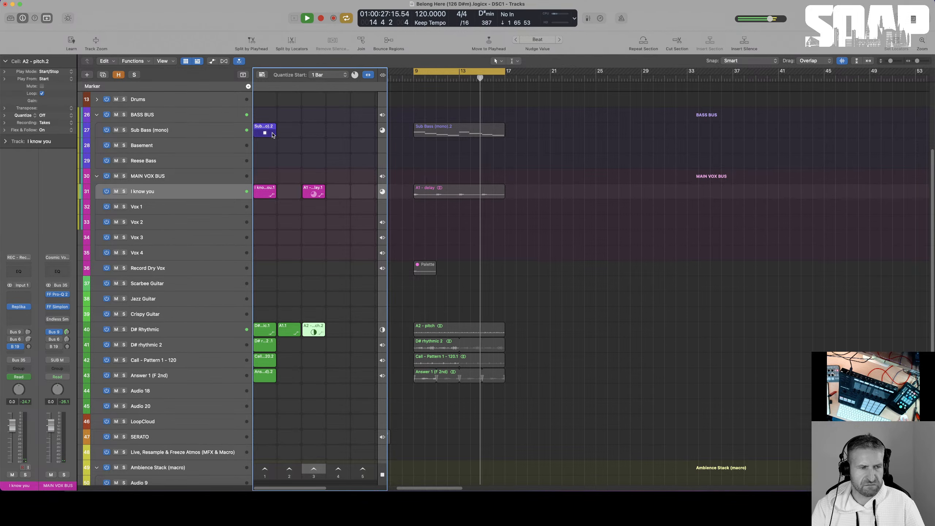
- Stop the A1 - delay cell and launch the Call - Pattern 1 - 120 and Answer 1 (F 2nd) cells in scene 1
{"action": "scroll", "coordinate": [273, 135], "scroll_direction": "right", "scroll_amount": 1}
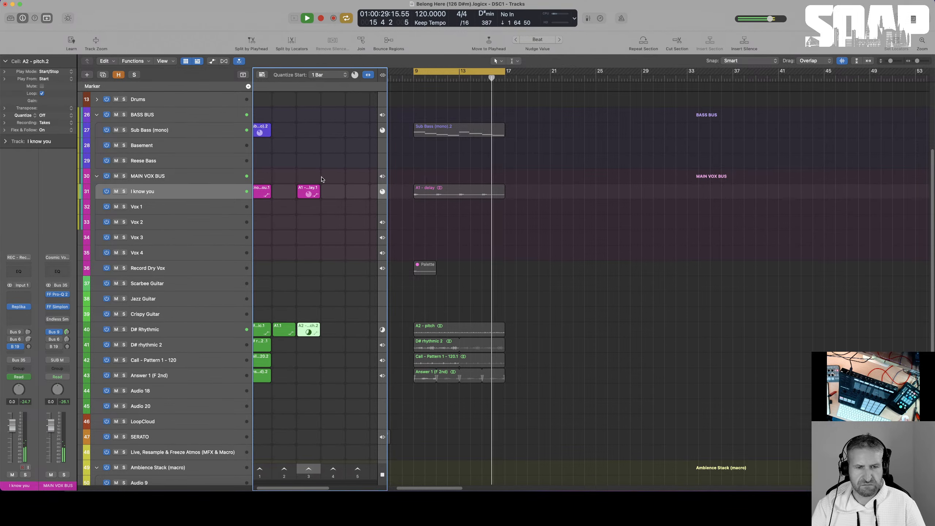
{"action": "left_click", "coordinate": [309, 193]}
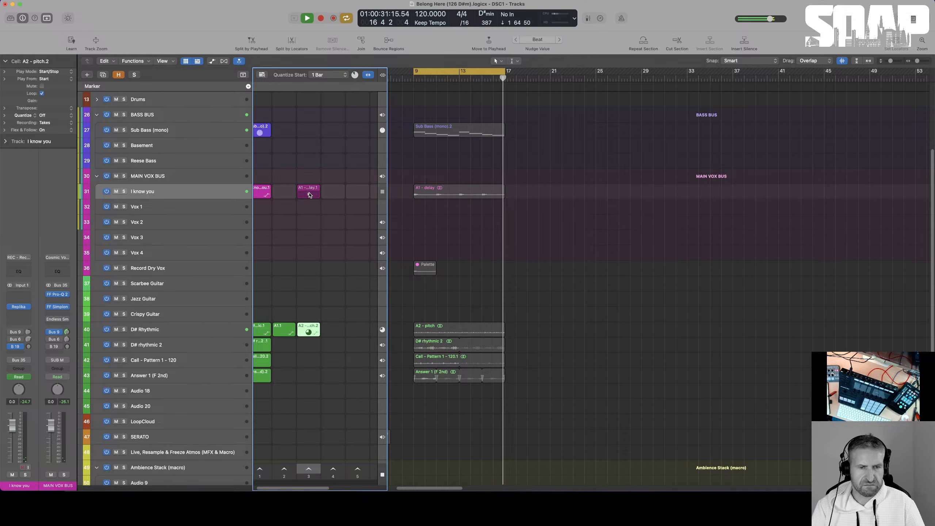
{"action": "scroll", "coordinate": [309, 195], "scroll_direction": "down", "scroll_amount": 6}
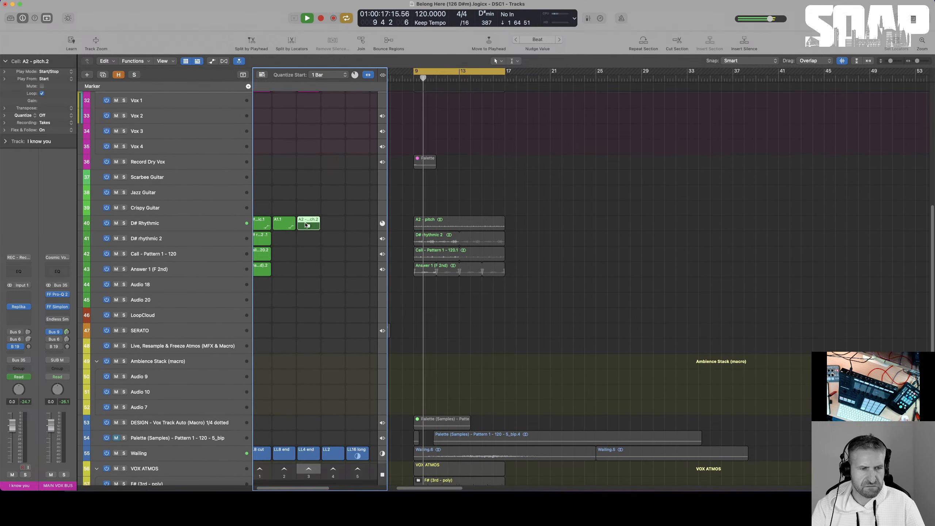
{"action": "scroll", "coordinate": [291, 239], "scroll_direction": "left", "scroll_amount": 1}
{"action": "left_click", "coordinate": [265, 258]}
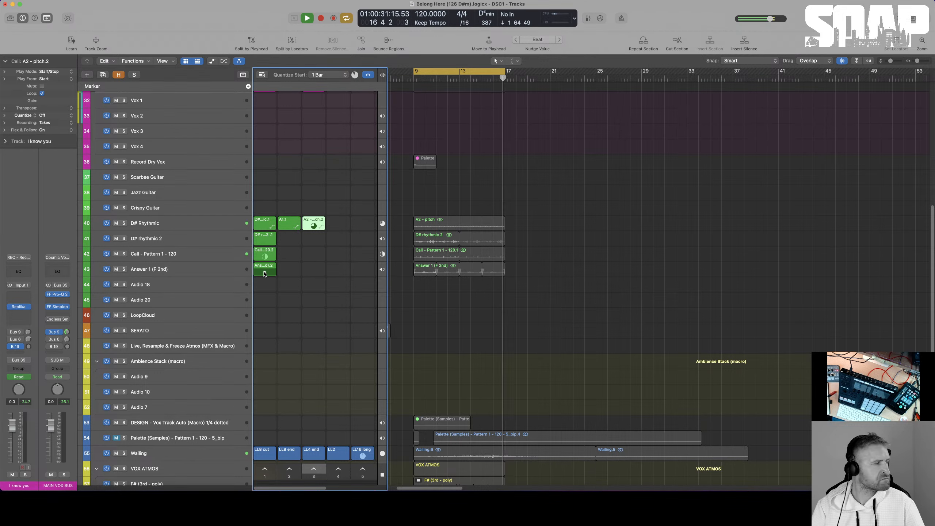
{"action": "left_click", "coordinate": [265, 274]}
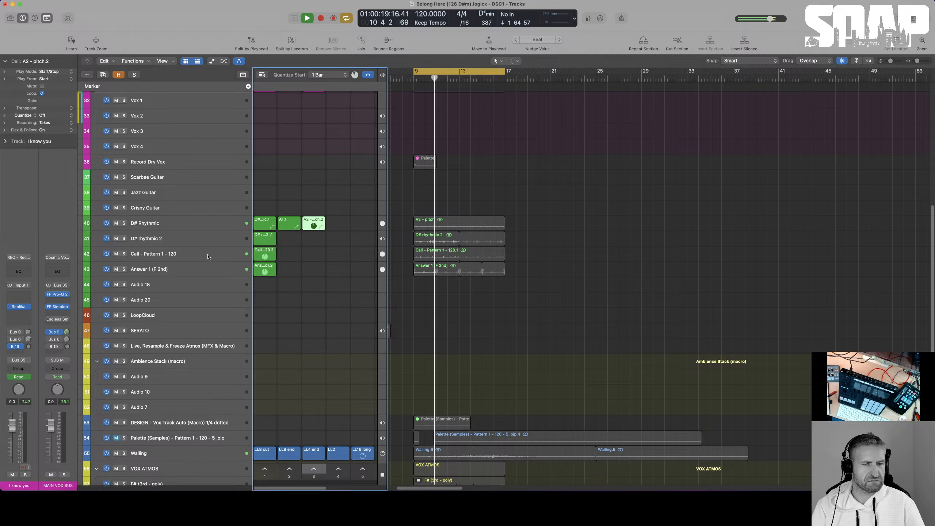
- Switch on the Gain plug-in on the Answer 1 (F 2nd) track and close its window
{"action": "left_click", "coordinate": [185, 268]}
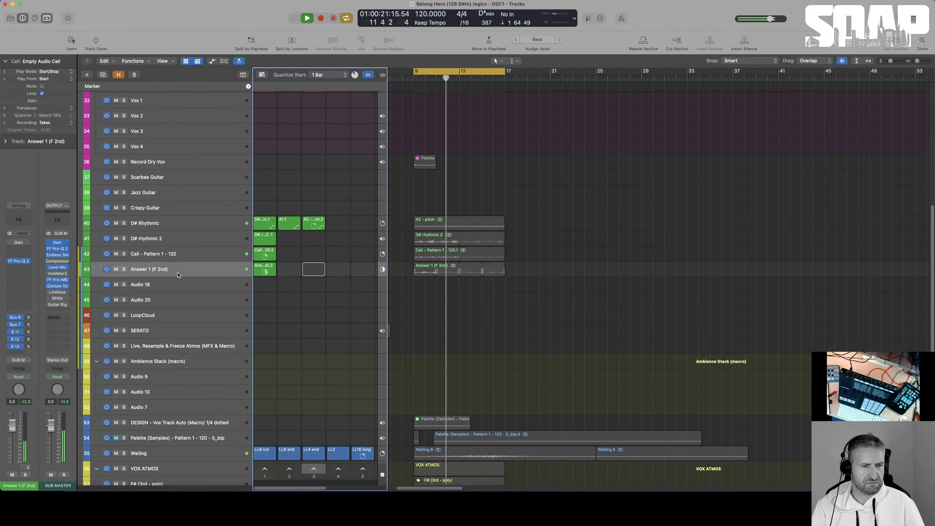
{"action": "left_click", "coordinate": [18, 243]}
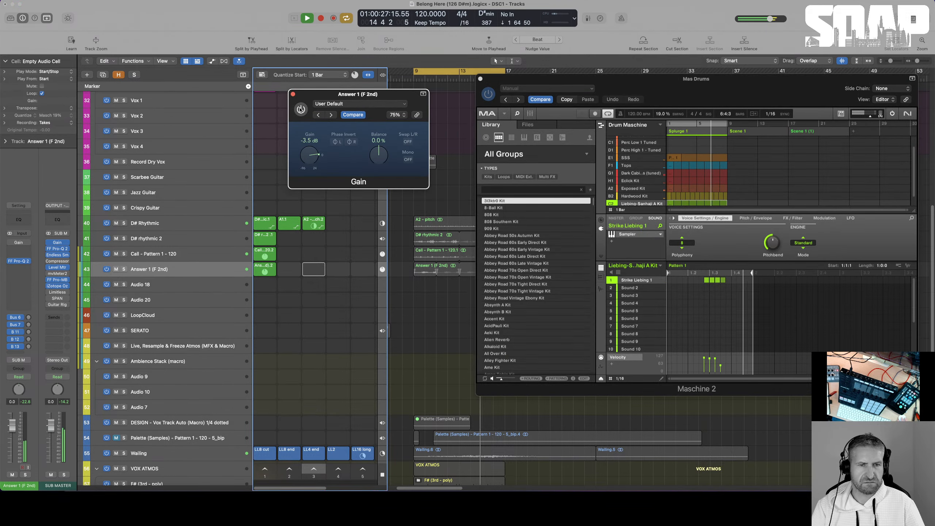
{"action": "left_click", "coordinate": [300, 108]}
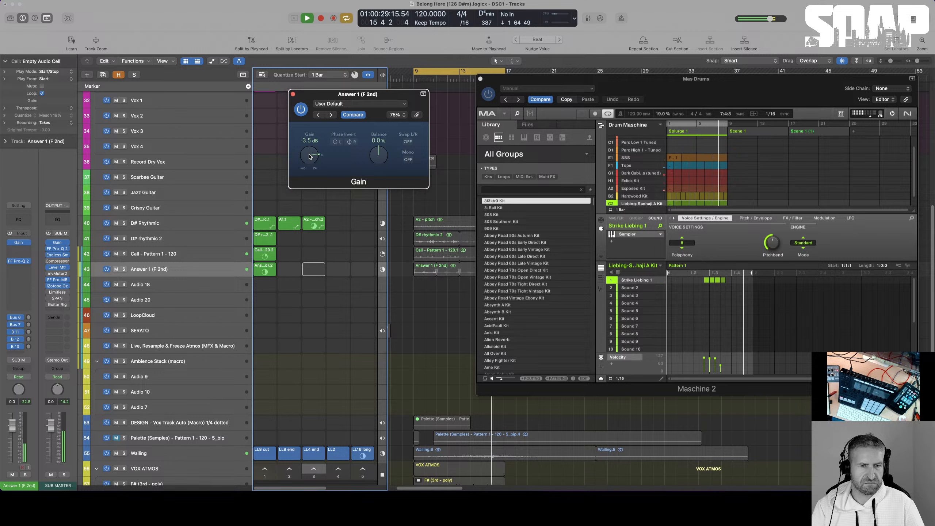
{"action": "left_click", "coordinate": [293, 94]}
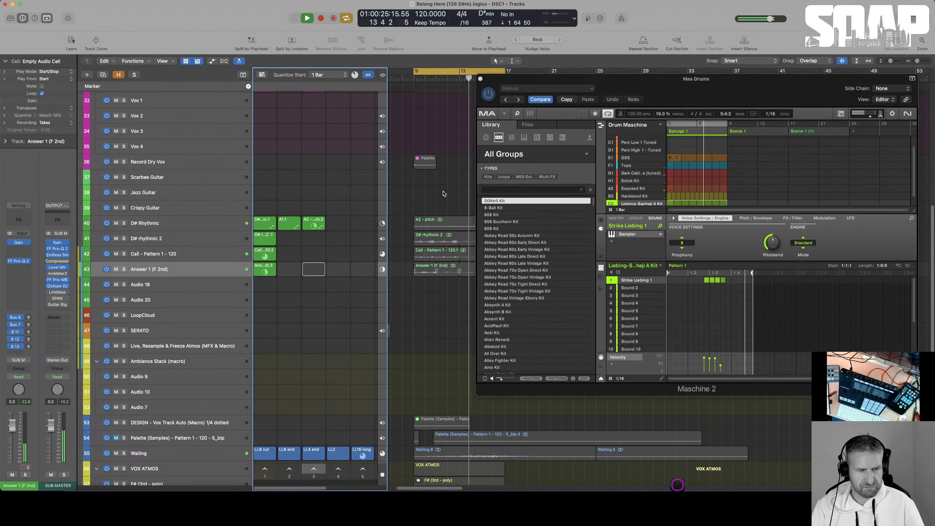
- Mute the tuned Dark Cabi group G1 in the Mas Drums Maschine instance
{"action": "scroll", "coordinate": [445, 195], "scroll_direction": "down", "scroll_amount": 5}
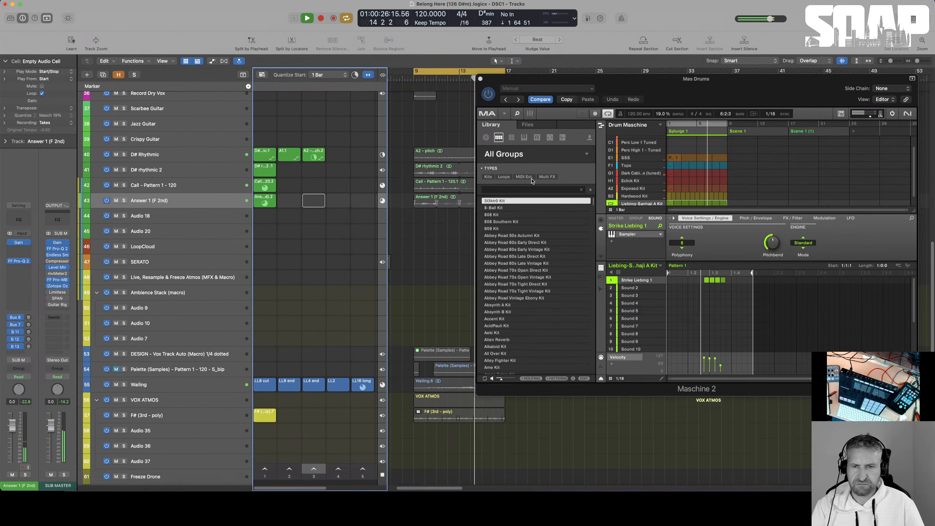
{"action": "left_click", "coordinate": [612, 174]}
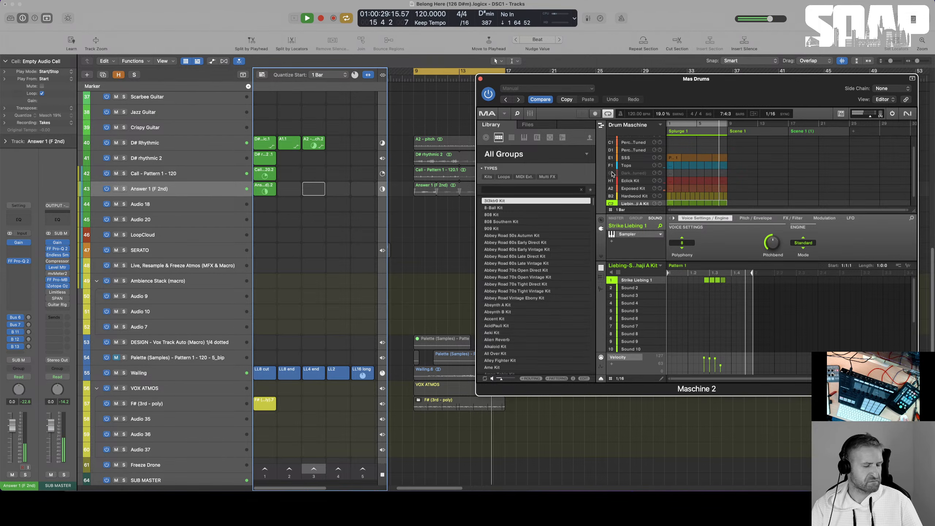
{"action": "scroll", "coordinate": [184, 240], "scroll_direction": "down", "scroll_amount": 1}
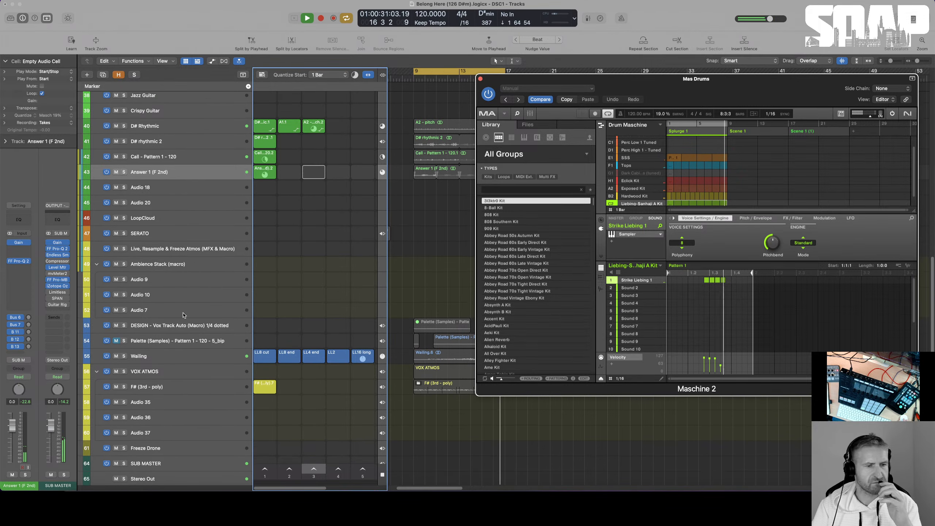
- Open the Endless Smile plug-in on the SUB MASTER channel and raise its Intensity to 37%
{"action": "left_click", "coordinate": [58, 255]}
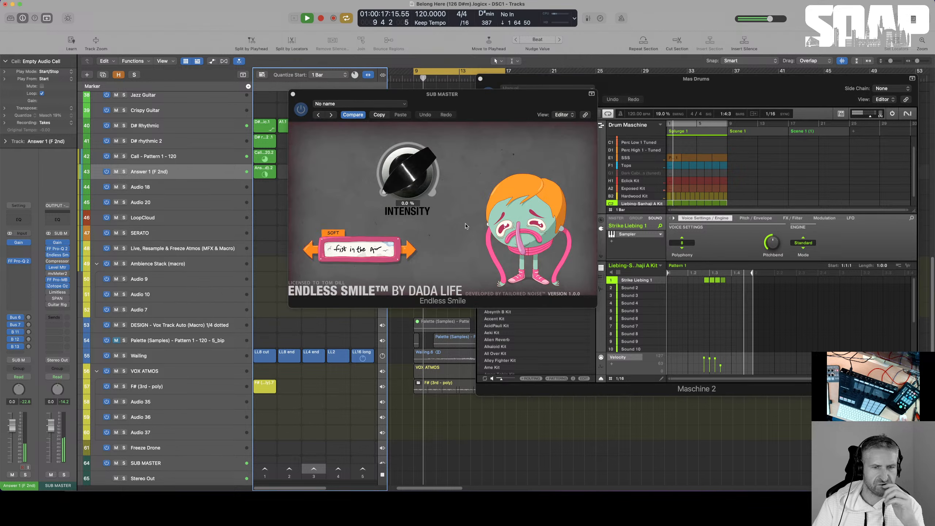
{"action": "left_click_drag", "start_coordinate": [403, 184], "coordinate": [403, 163]}
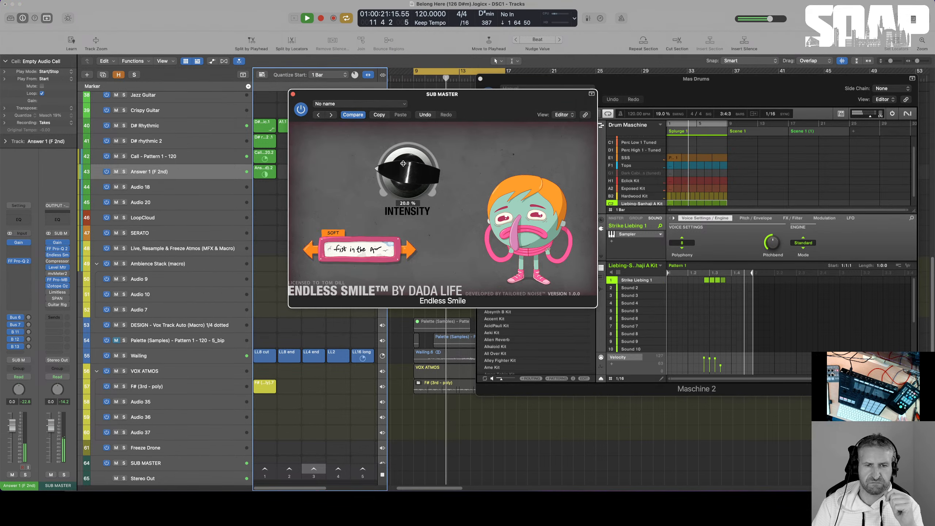
{"action": "left_click_drag", "start_coordinate": [404, 169], "coordinate": [408, 152]}
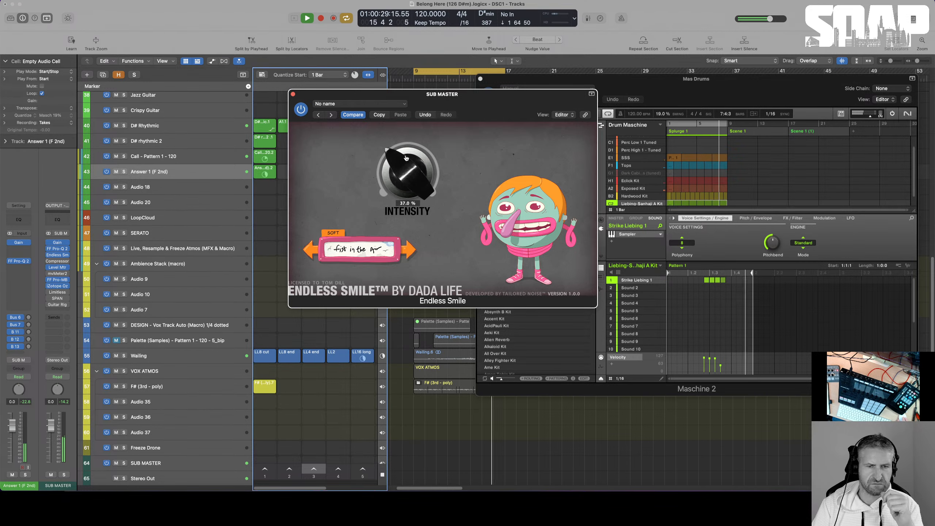
- Launch the F# (3rd - poly) cell in scene 1 and raise the Endless Smile Intensity gradually to 75%
{"action": "left_click", "coordinate": [265, 389]}
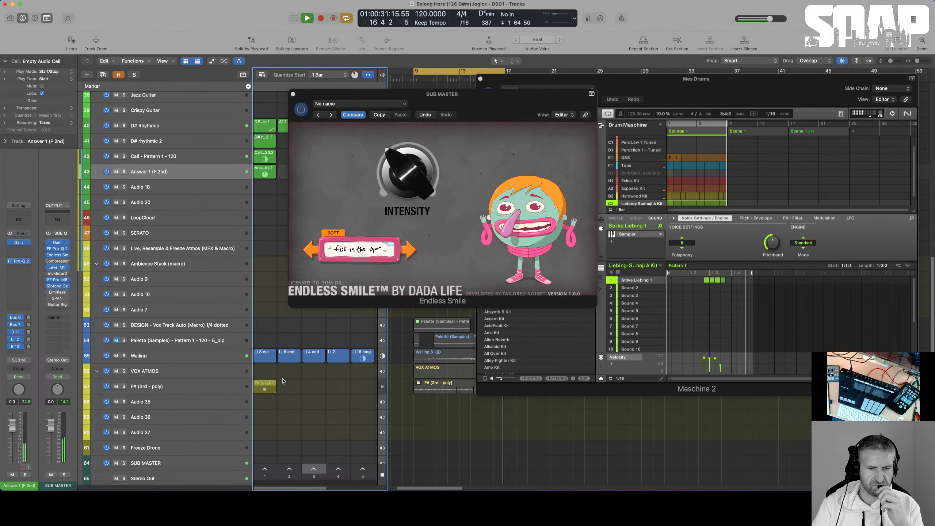
{"action": "left_click_drag", "start_coordinate": [407, 176], "coordinate": [407, 160]}
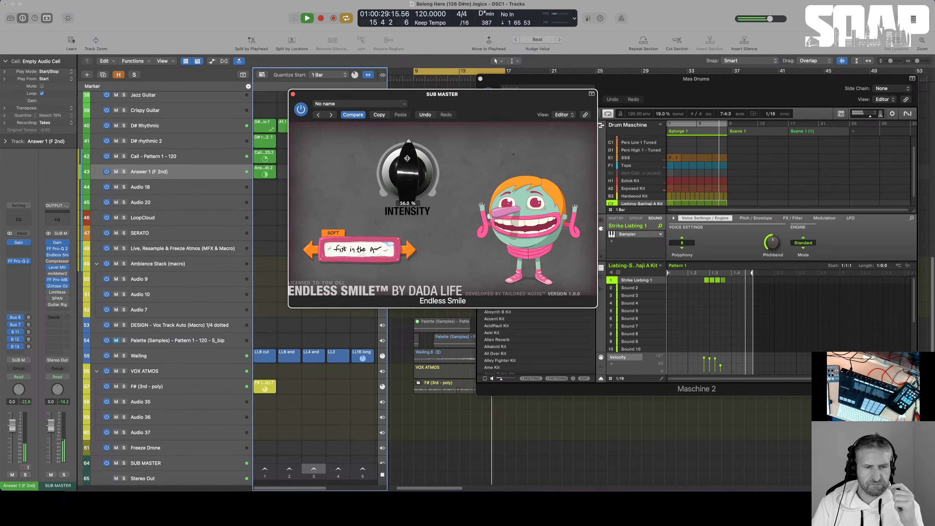
{"action": "left_click_drag", "start_coordinate": [408, 156], "coordinate": [408, 146]}
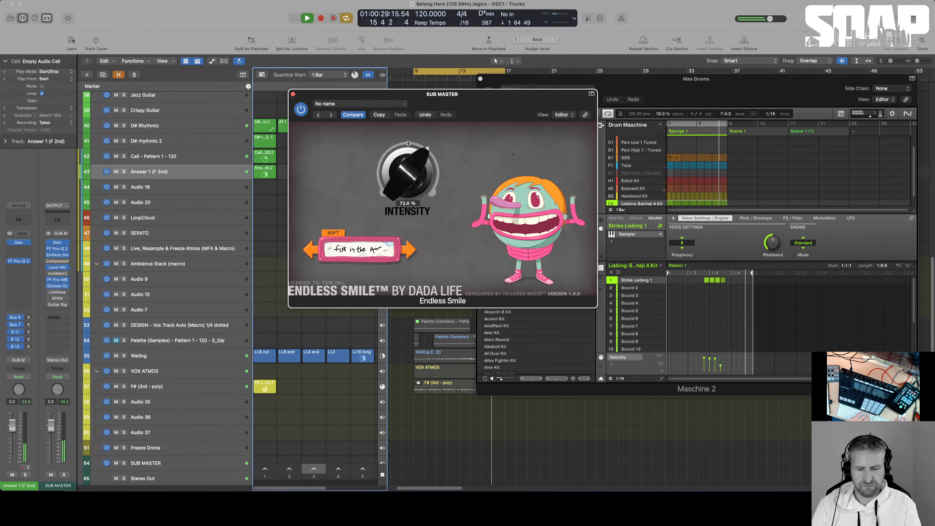
{"action": "left_click_drag", "start_coordinate": [408, 143], "coordinate": [408, 142]}
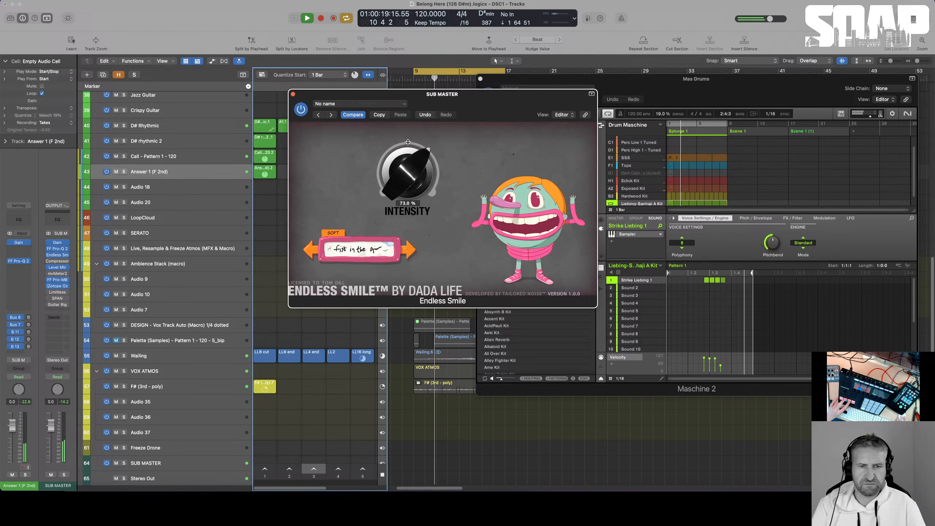
{"action": "left_click_drag", "start_coordinate": [408, 143], "coordinate": [408, 140]}
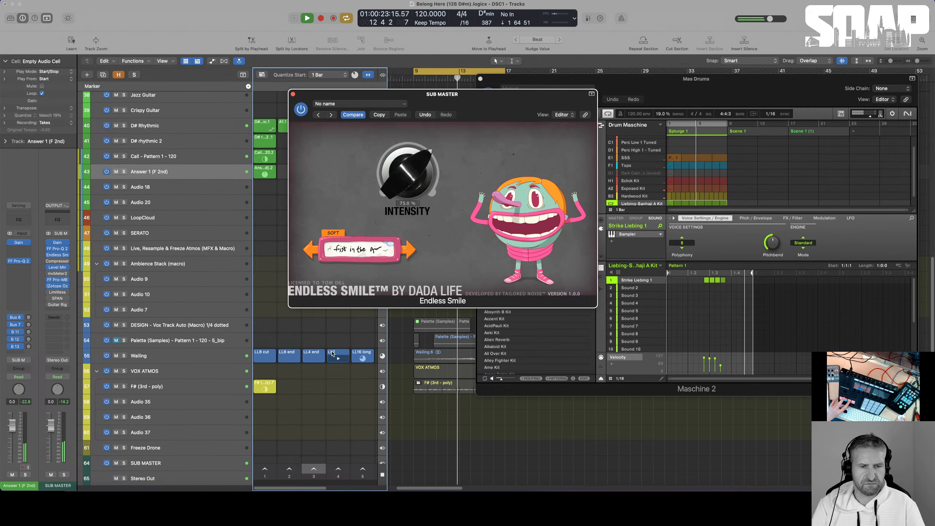
- Stop the LL16 long cell, return the Endless Smile Intensity to 0% and move its window clear of the cell grid
{"action": "left_click", "coordinate": [363, 359]}
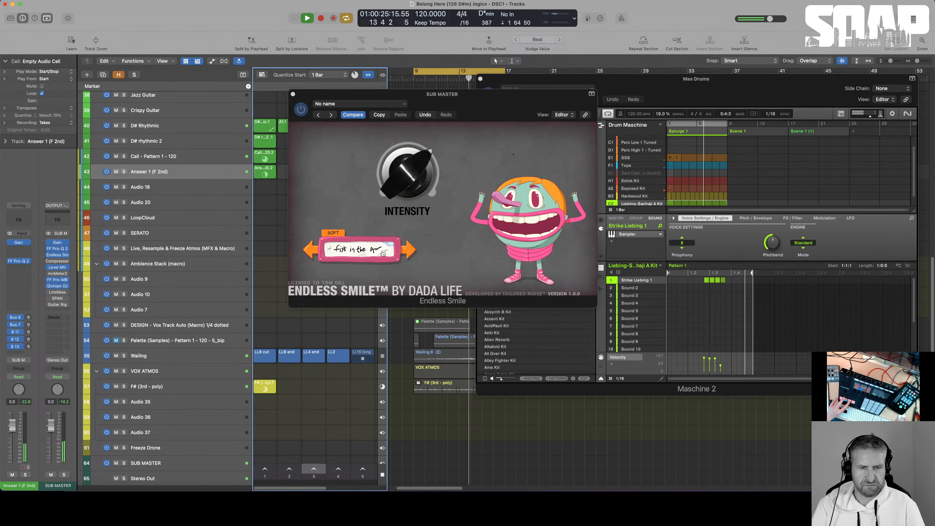
{"action": "left_click_drag", "start_coordinate": [406, 177], "coordinate": [406, 252]}
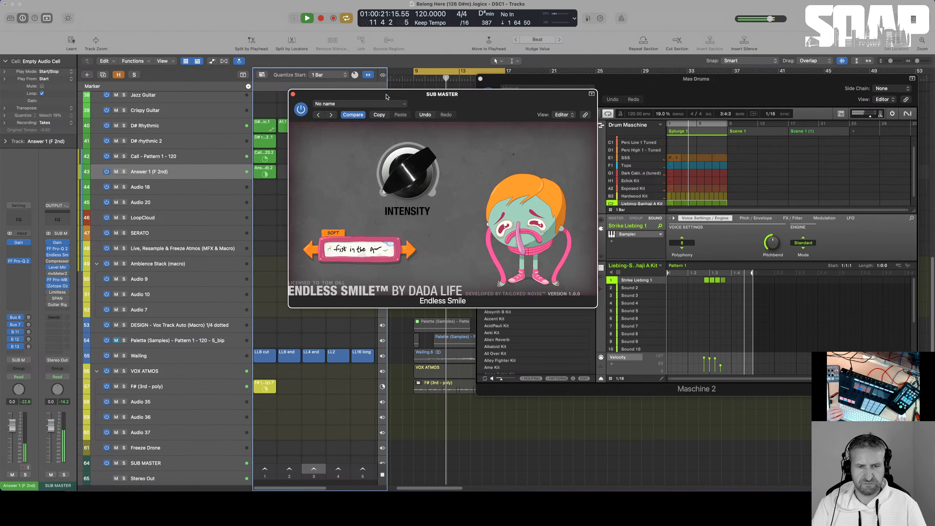
{"action": "left_click_drag", "start_coordinate": [385, 96], "coordinate": [539, 153]}
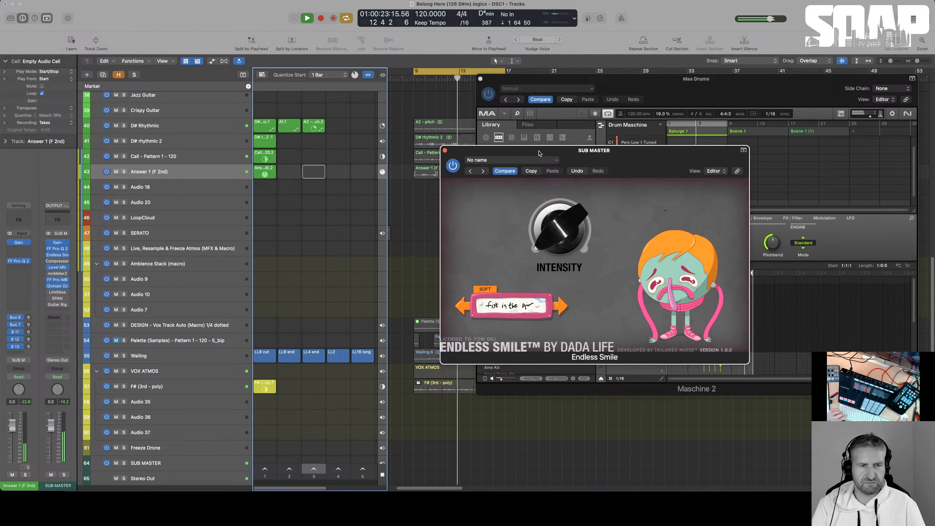
- Adjust the Call - Pattern 1 - 120 track's Bus 11 and Bus 12 delay sends and stop playback
{"action": "left_click", "coordinate": [162, 158]}
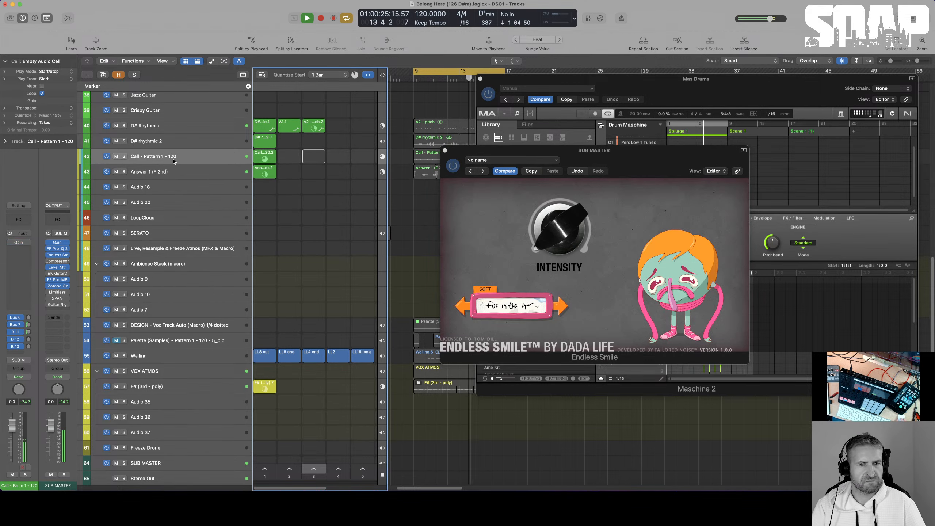
{"action": "left_click", "coordinate": [29, 332]}
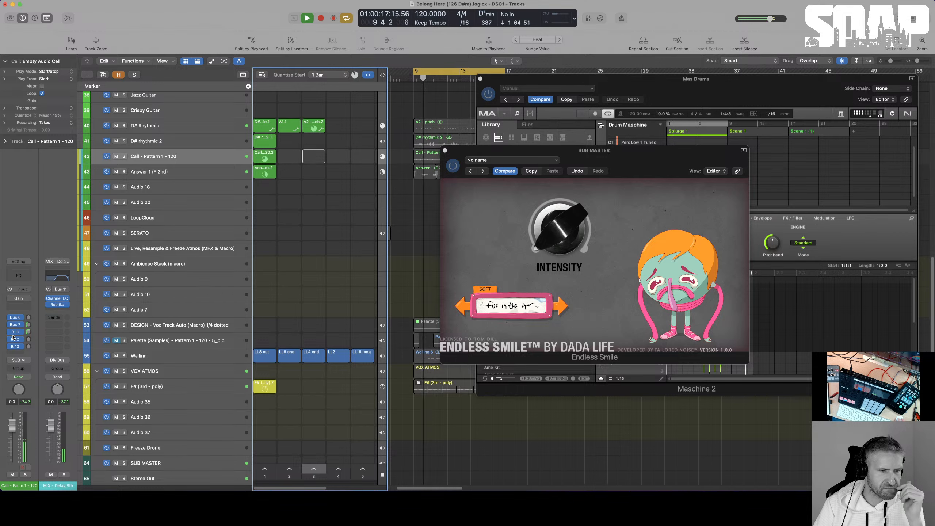
{"action": "left_click", "coordinate": [29, 339]}
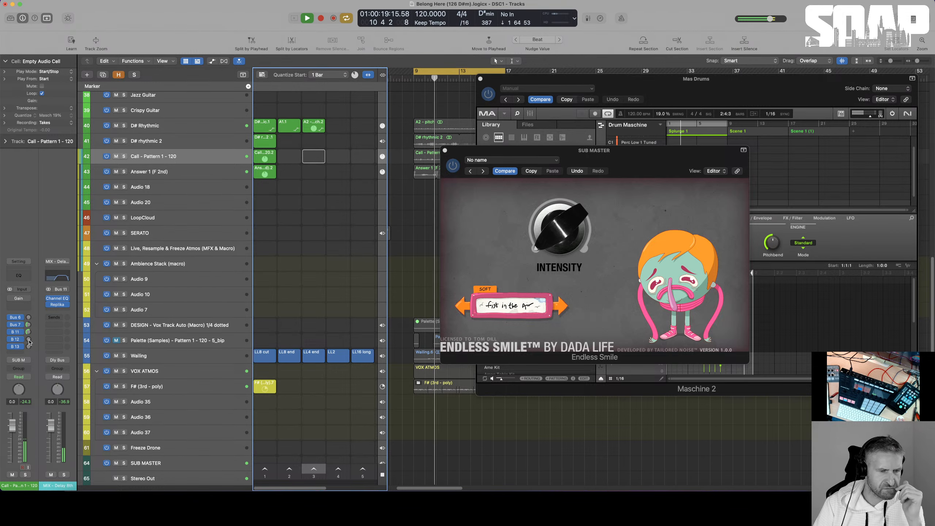
{"action": "left_click", "coordinate": [14, 339]}
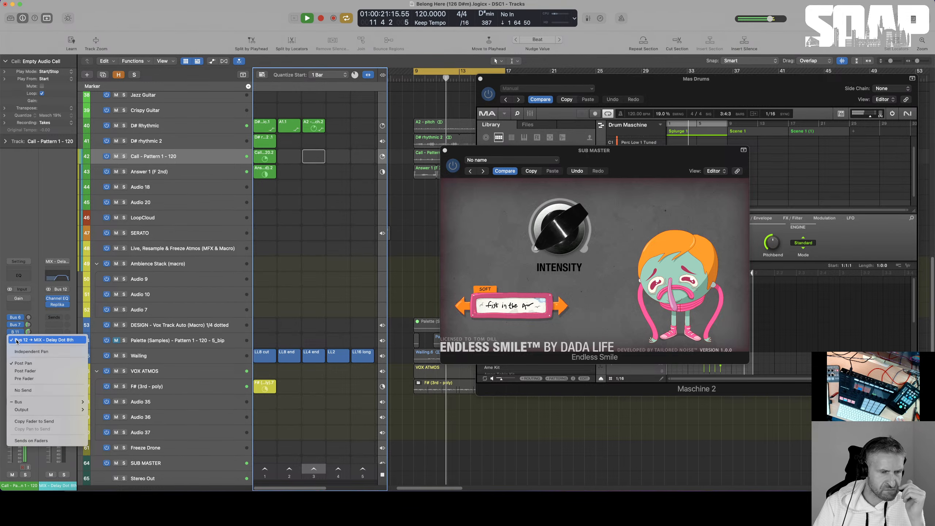
{"action": "left_click", "coordinate": [37, 325]}
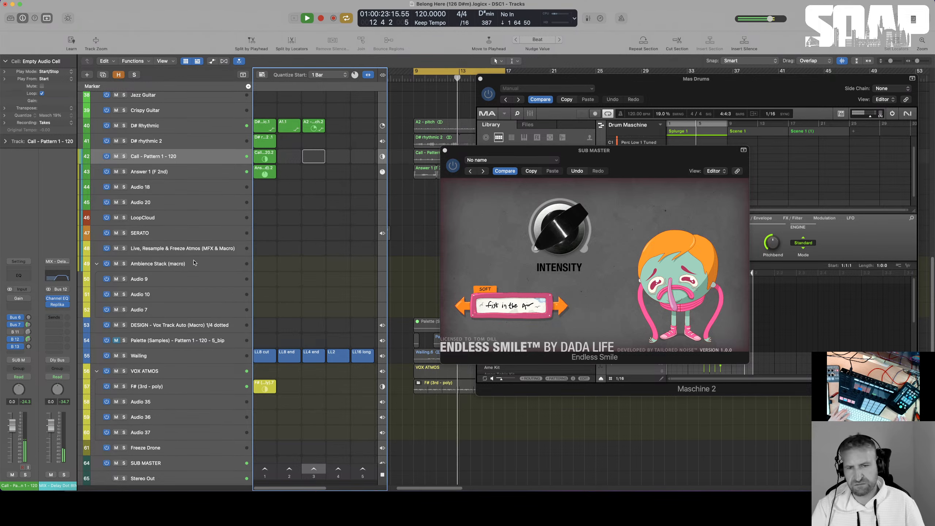
{"action": "key", "text": "space"}
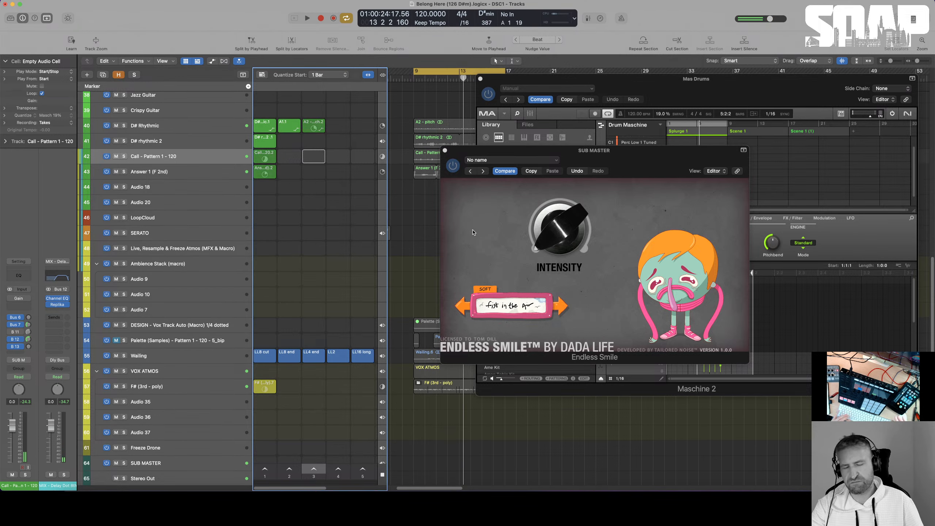